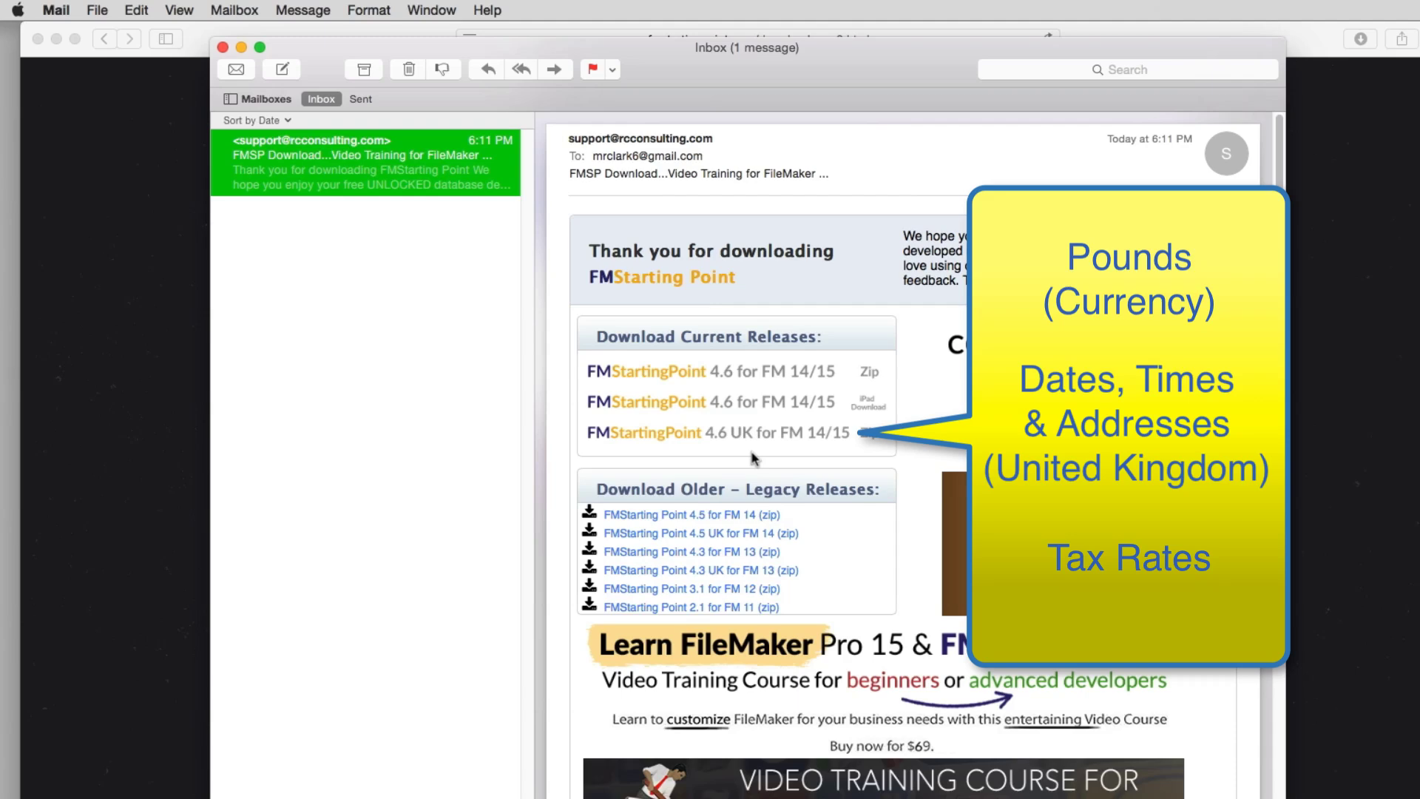
Reopen the FMSP download message in the inbox and download the FMStartingPoint 4.6 release for FM 14/15.
click(412, 446)
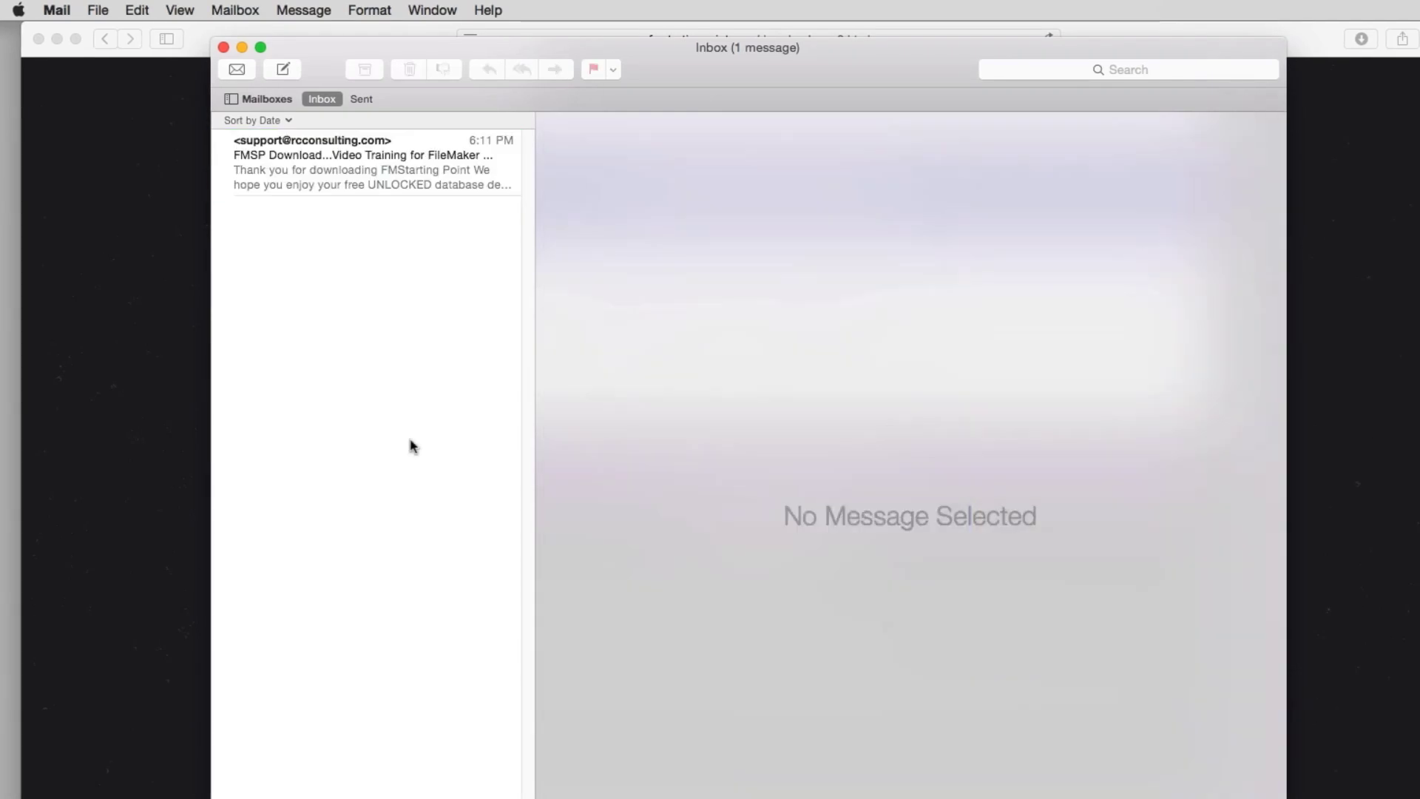
click(306, 174)
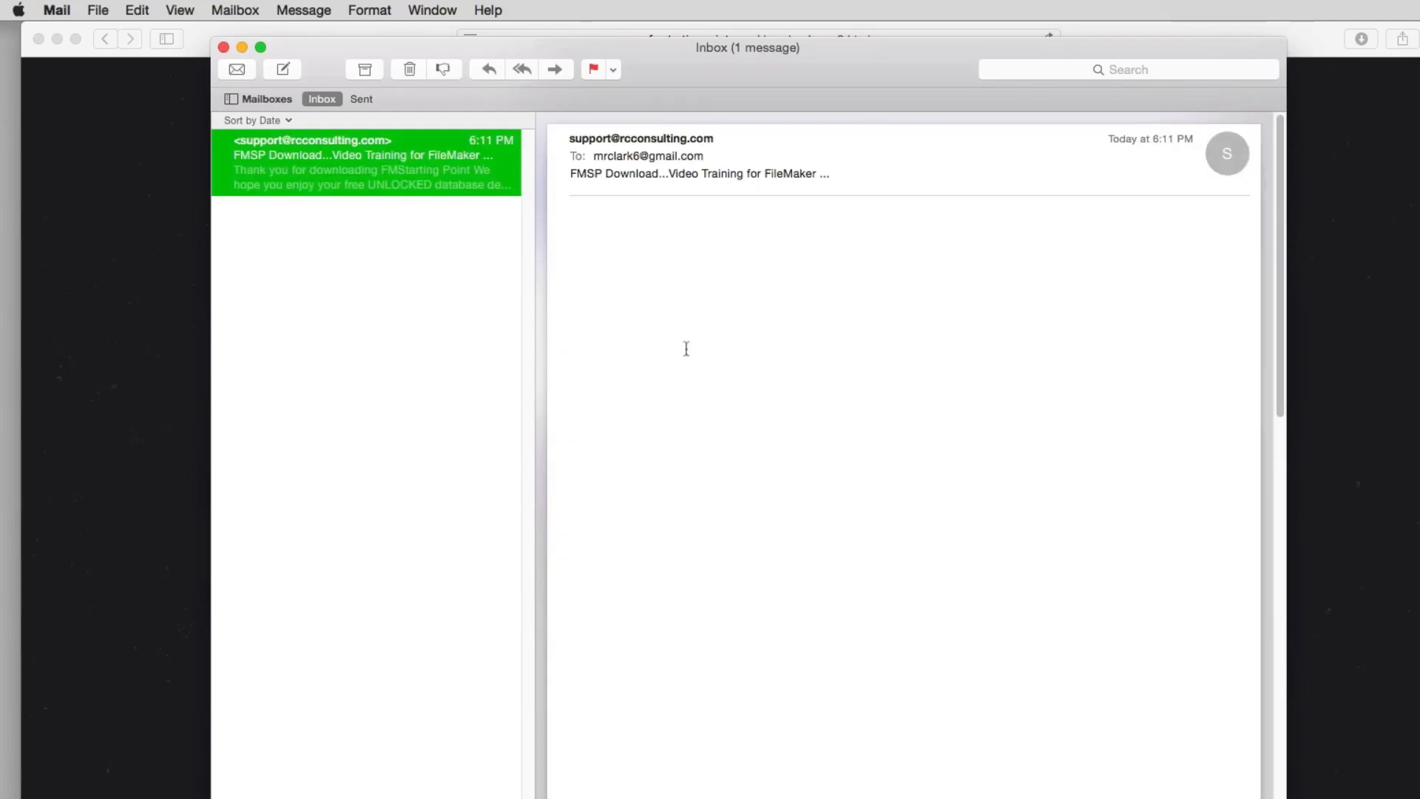
click(654, 388)
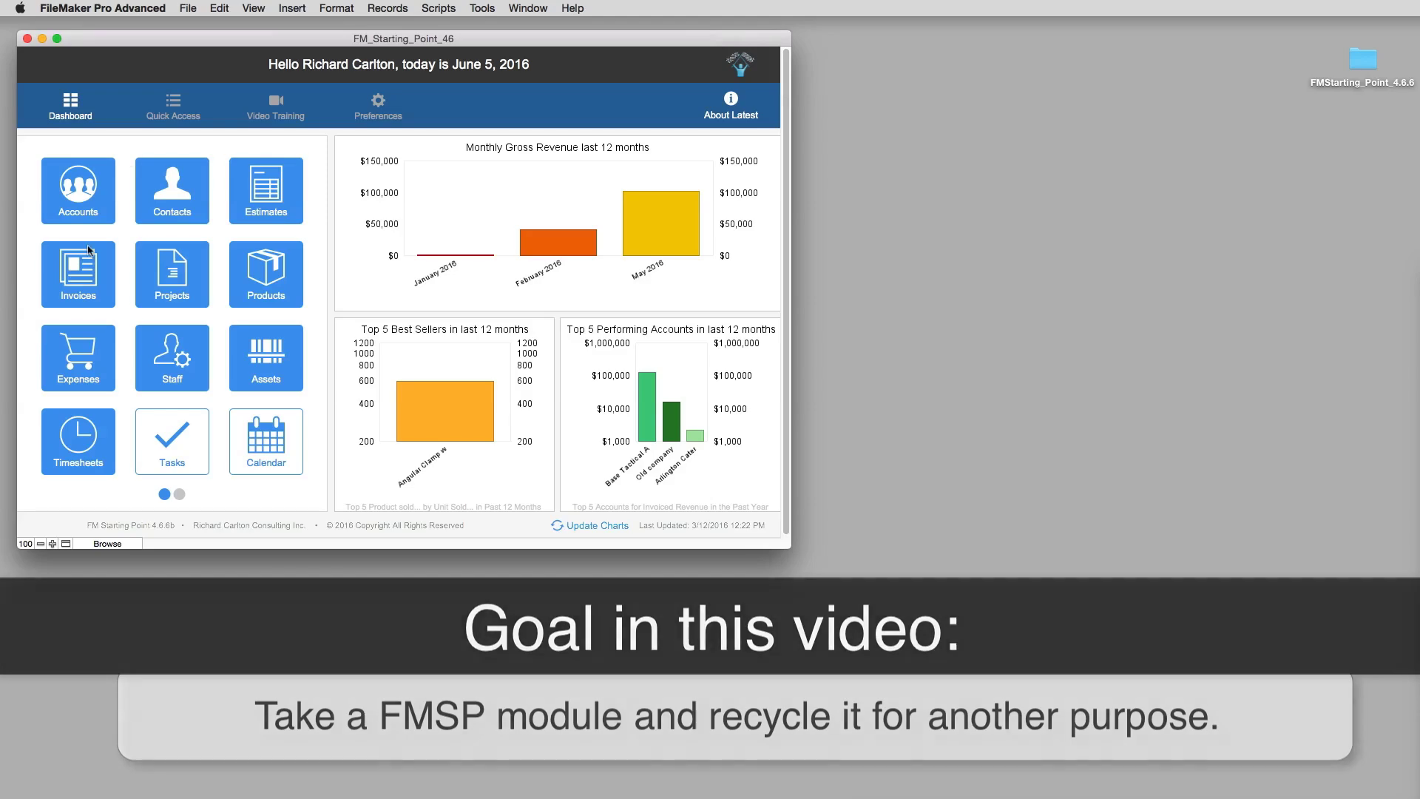
In the FM_Starting_Point_46 file in FileMaker Pro, open the Projects module and switch to the L70_ESTIMATES_Data_Entry layout.
click(179, 277)
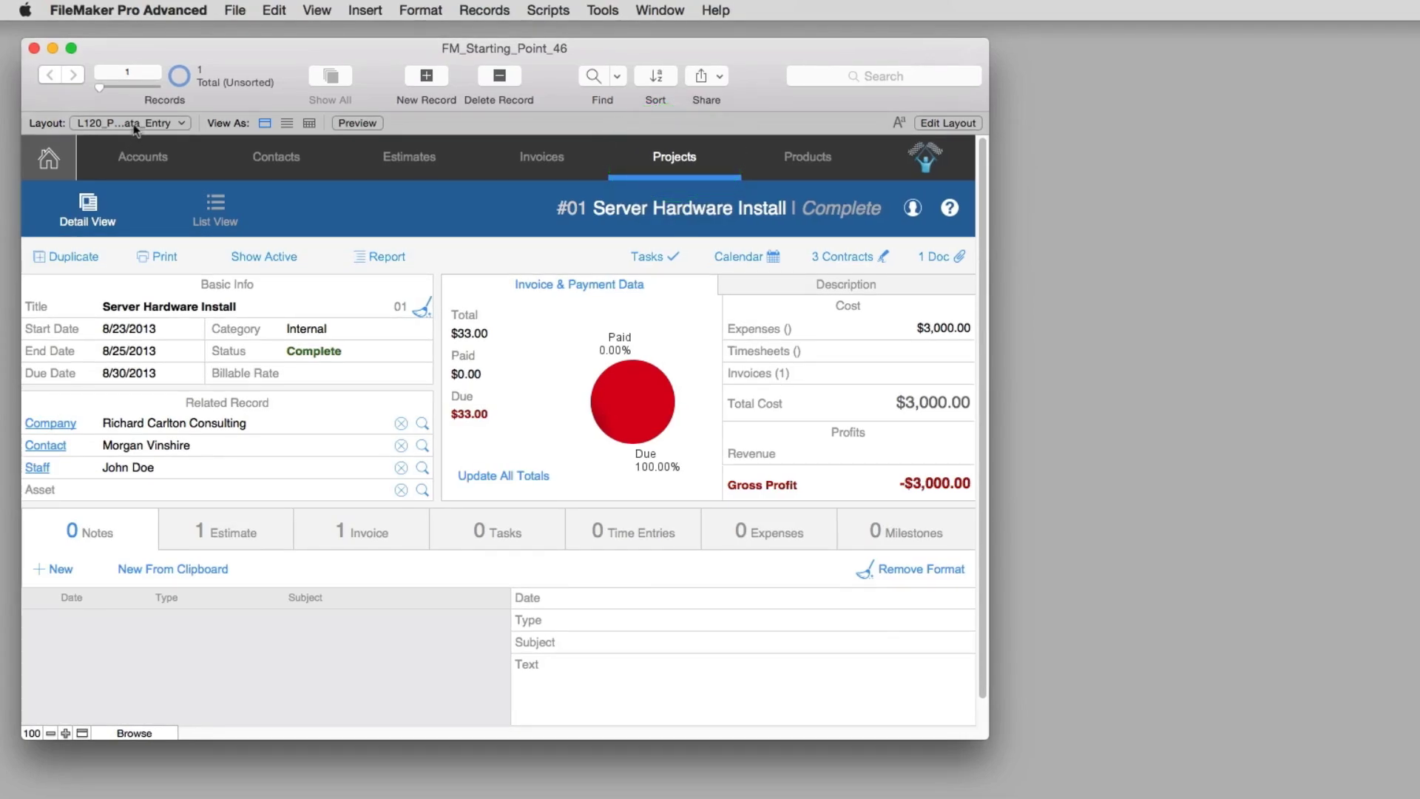
click(133, 123)
mouse_move(319, 314)
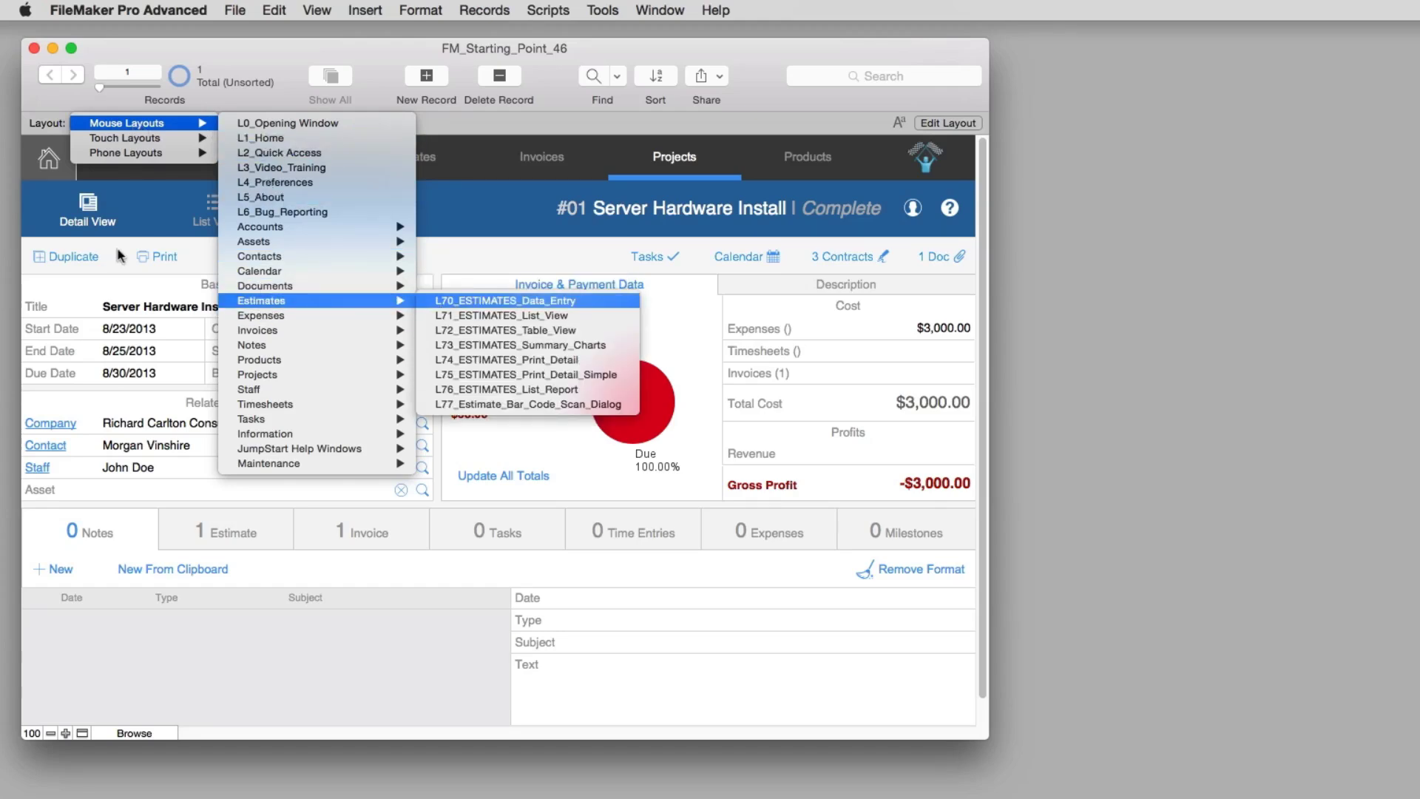
click(440, 305)
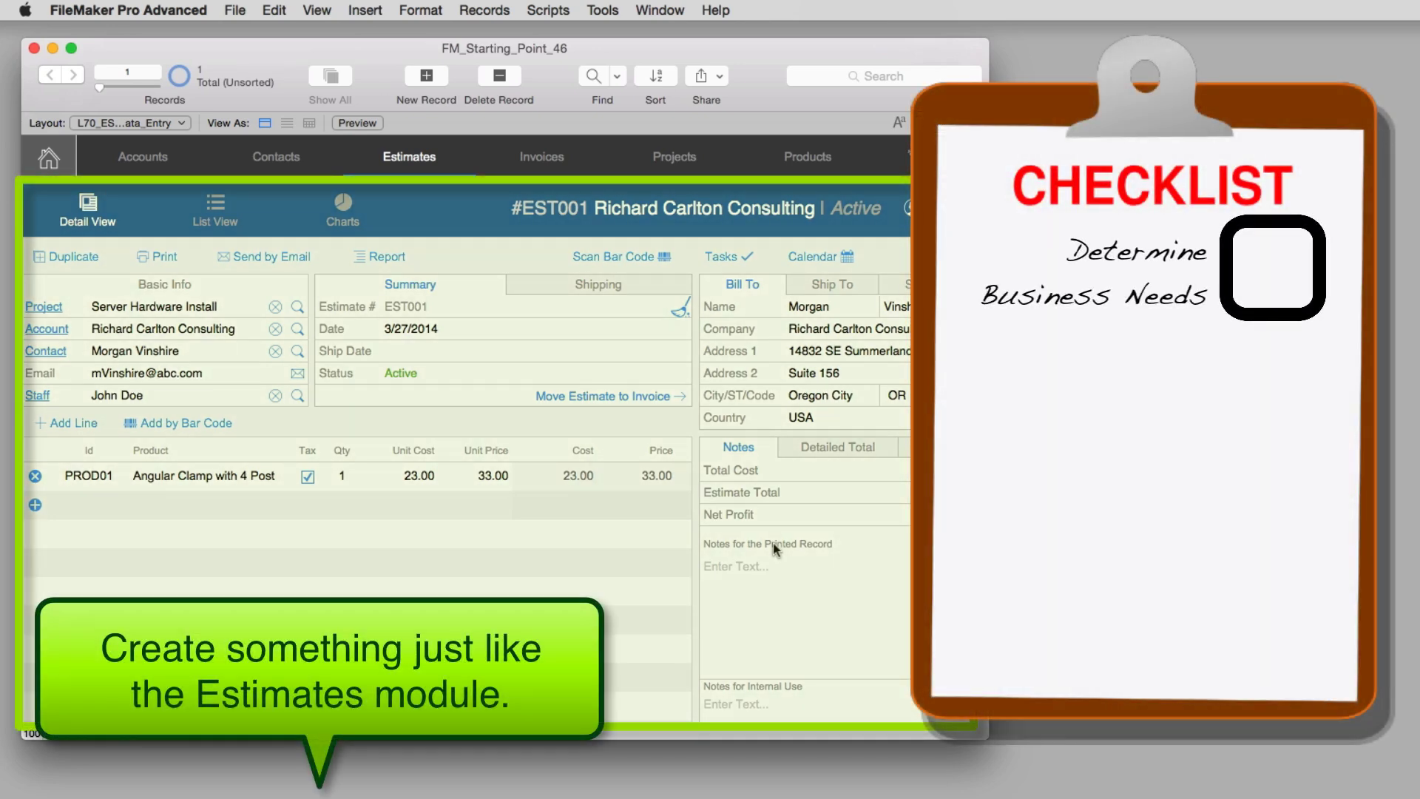
right_click(773, 543)
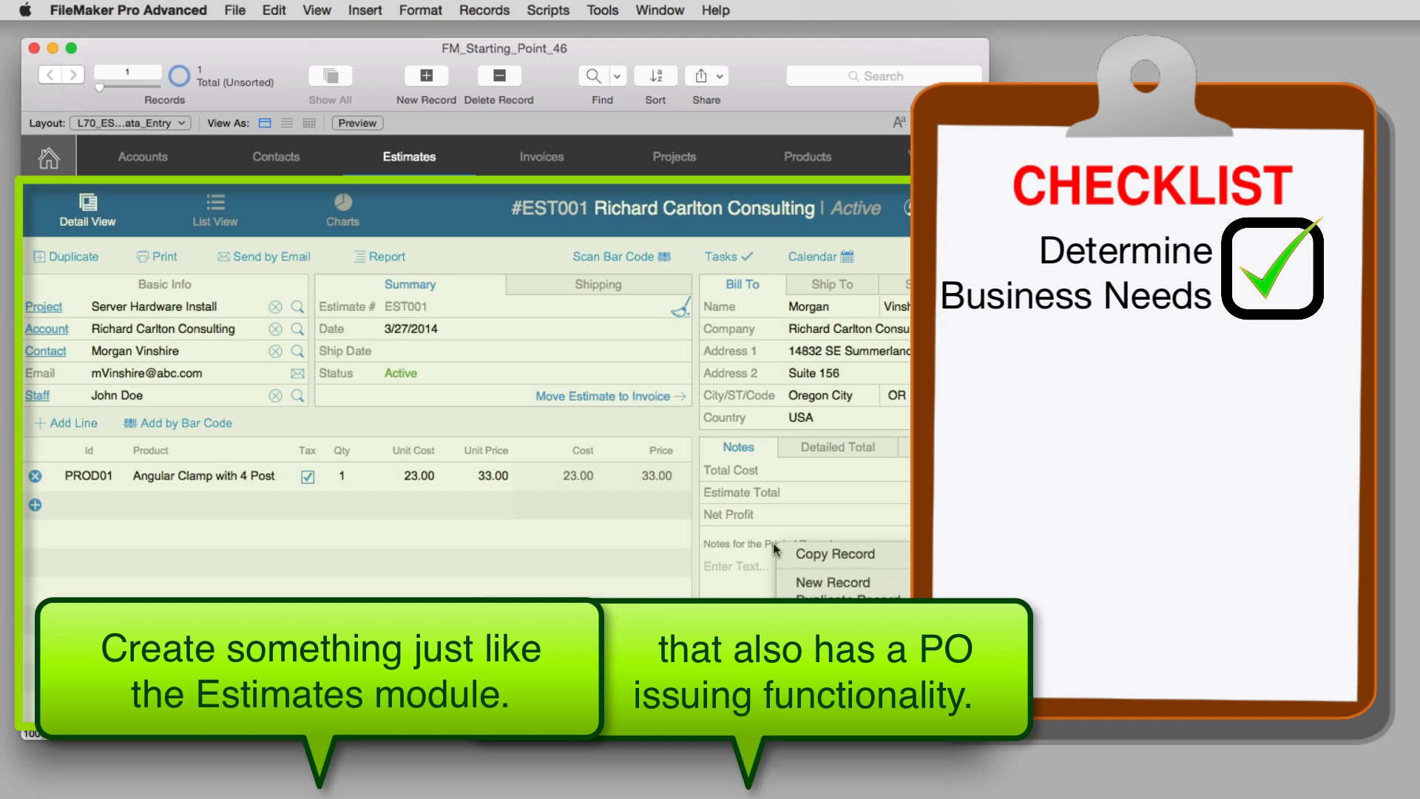
click(544, 438)
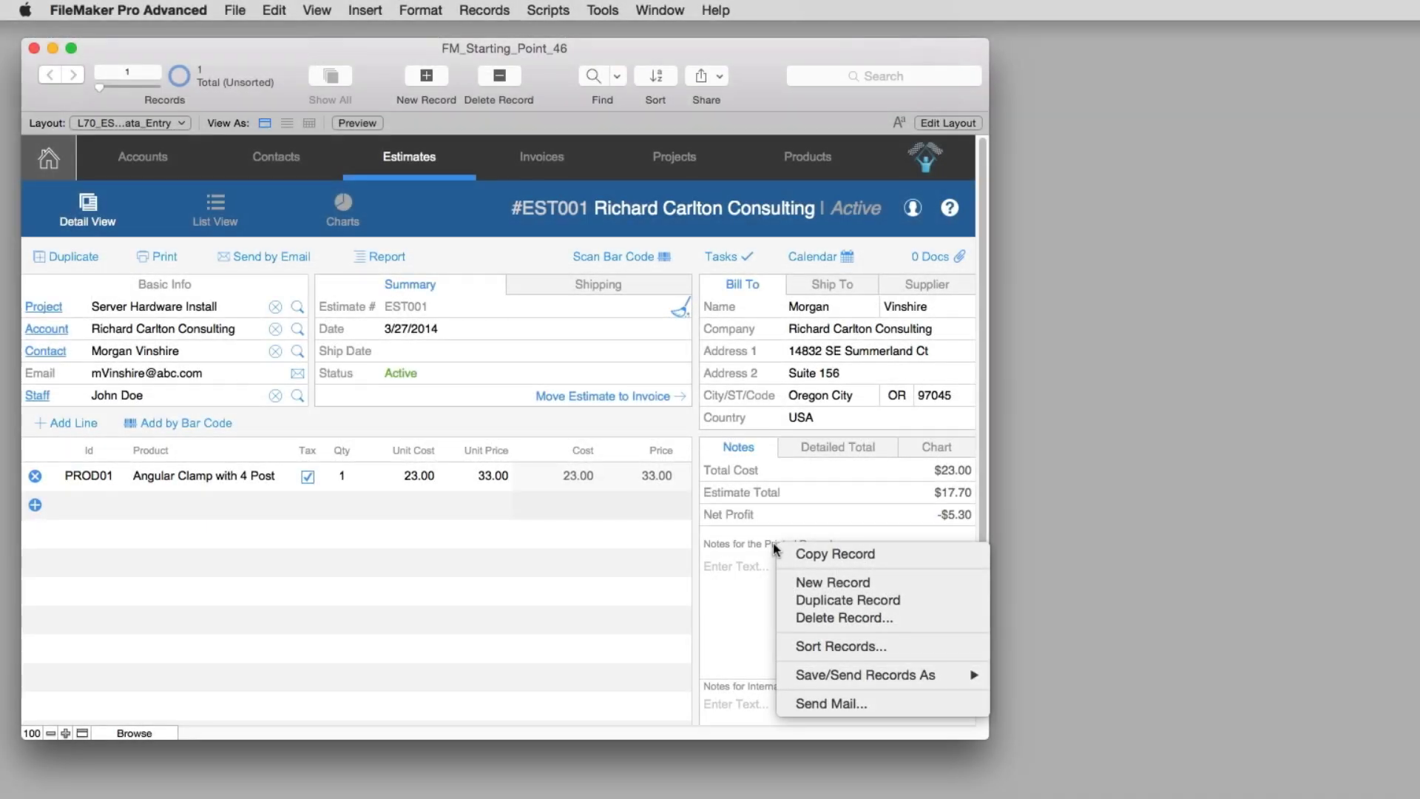
click(547, 441)
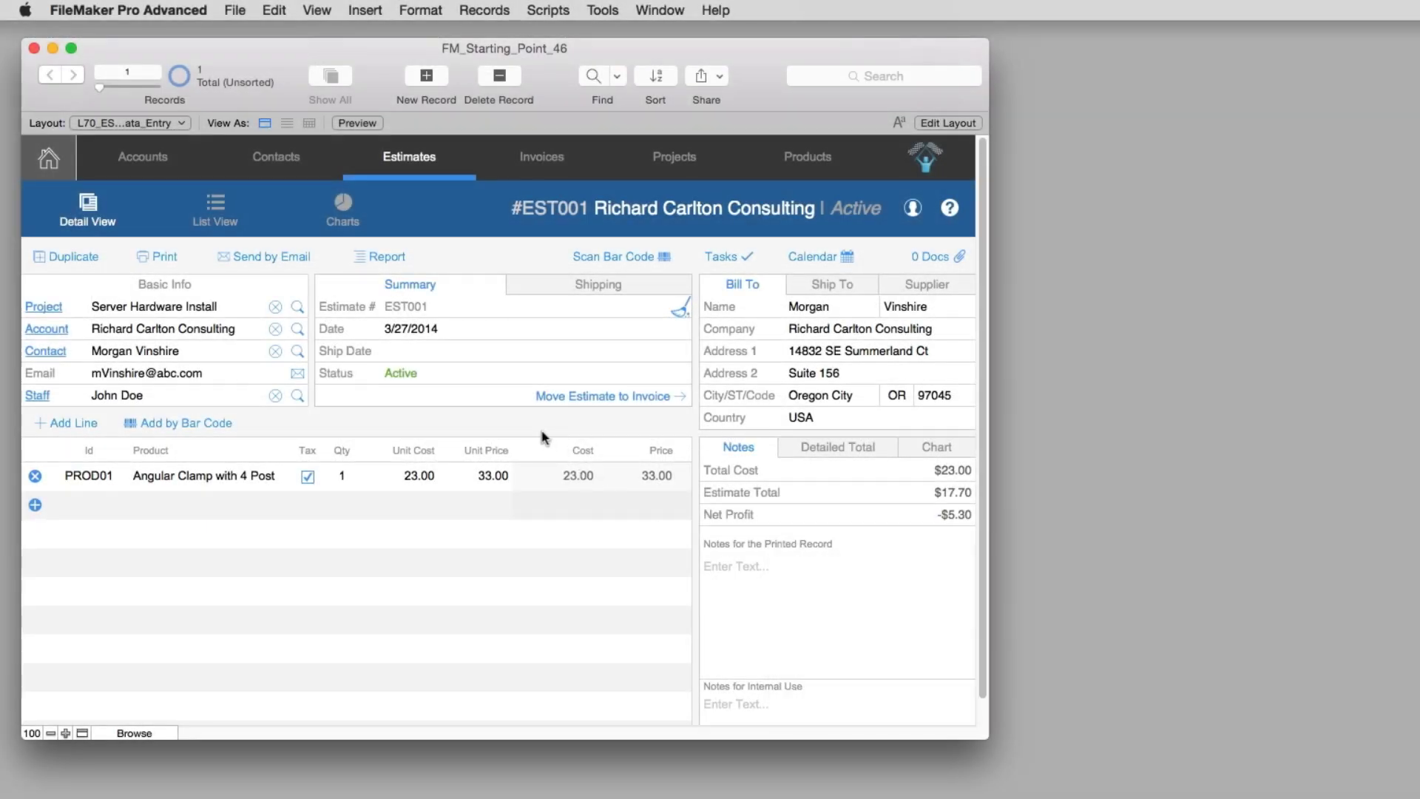
Open the database definition of FM_Starting_Point_46, enlarge the dialog and show its list of tables.
click(234, 12)
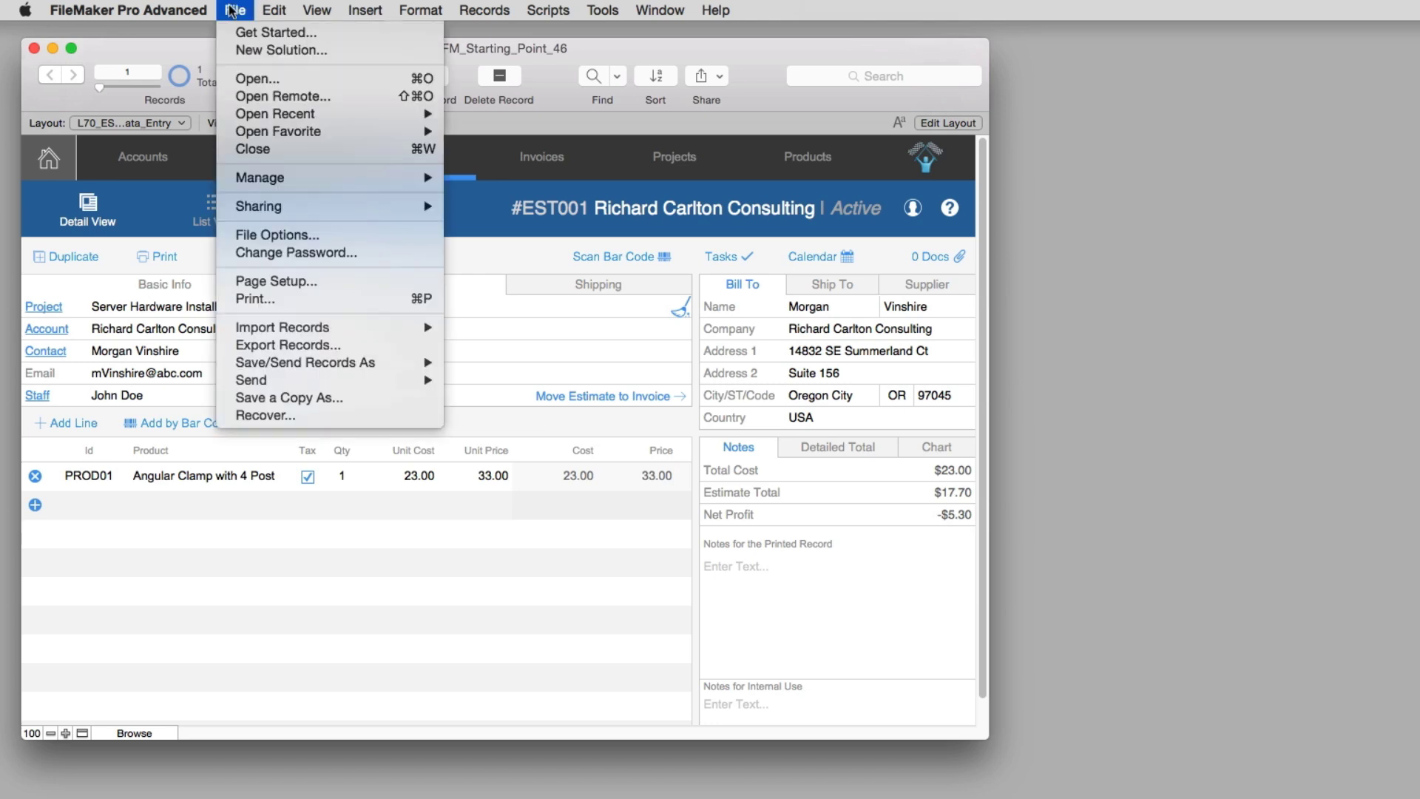
mouse_move(268, 180)
click(469, 178)
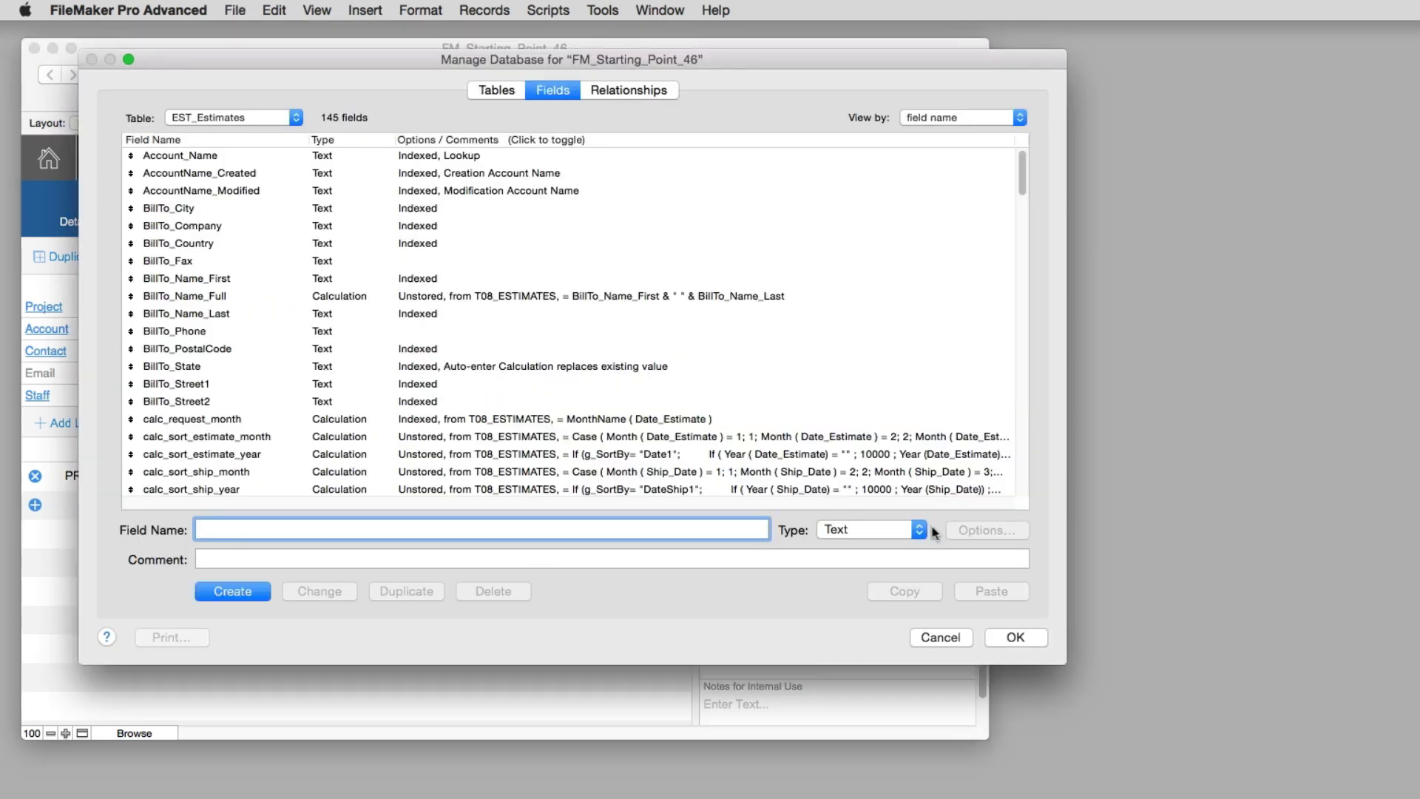
drag(1063, 662, 1115, 798)
click(524, 92)
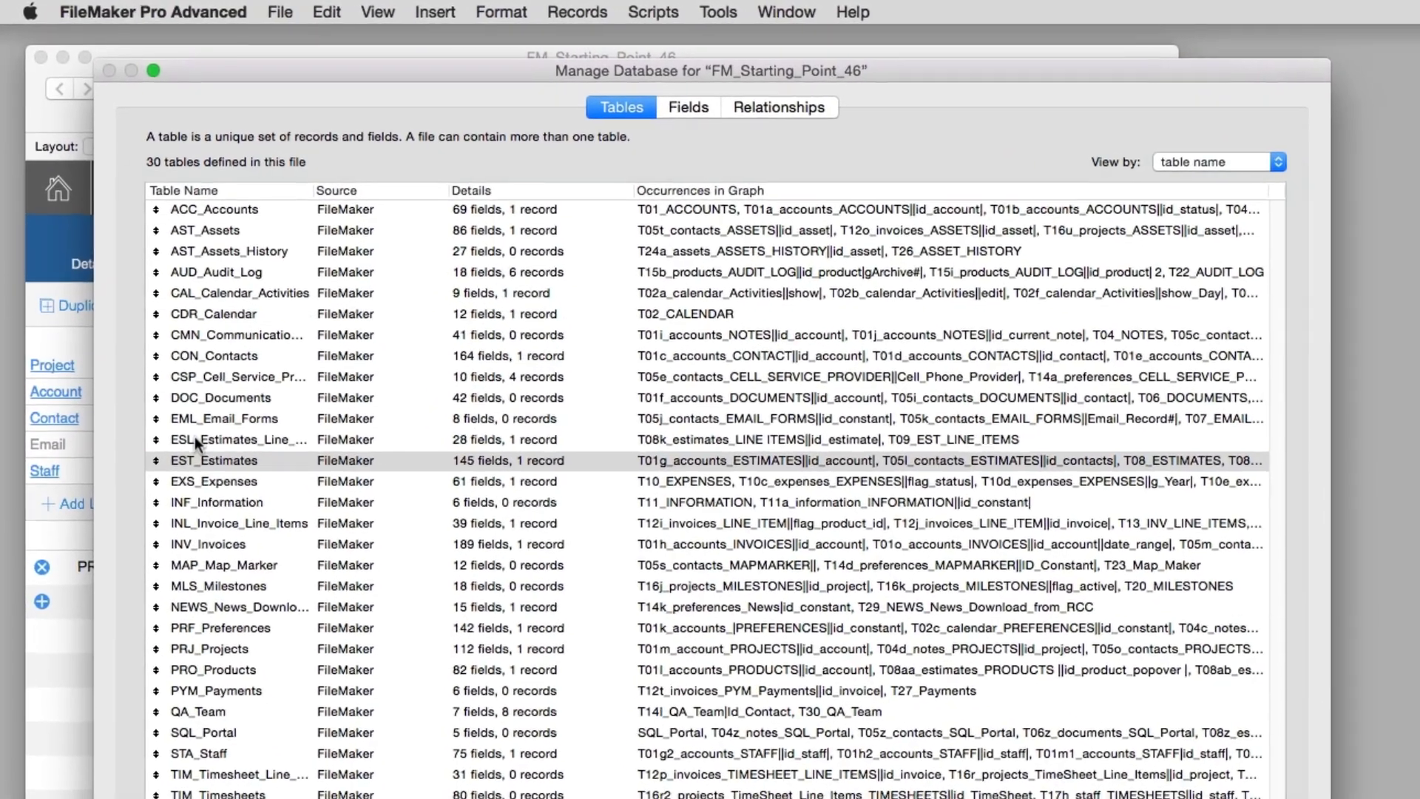
Try to duplicate the ESL_Estimates_Line_Items and EST_Estimates tables by copying and pasting them.
click(161, 375)
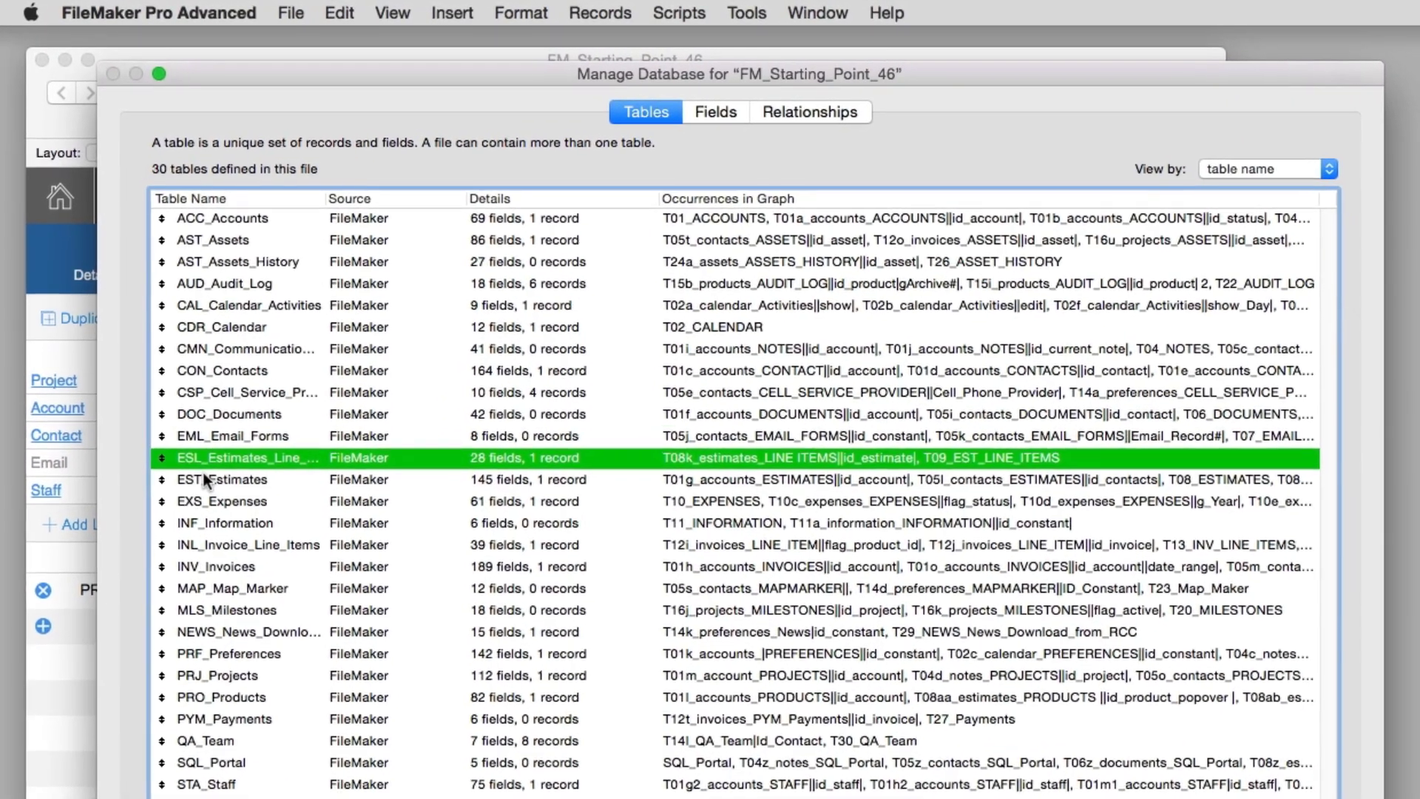
click(206, 479)
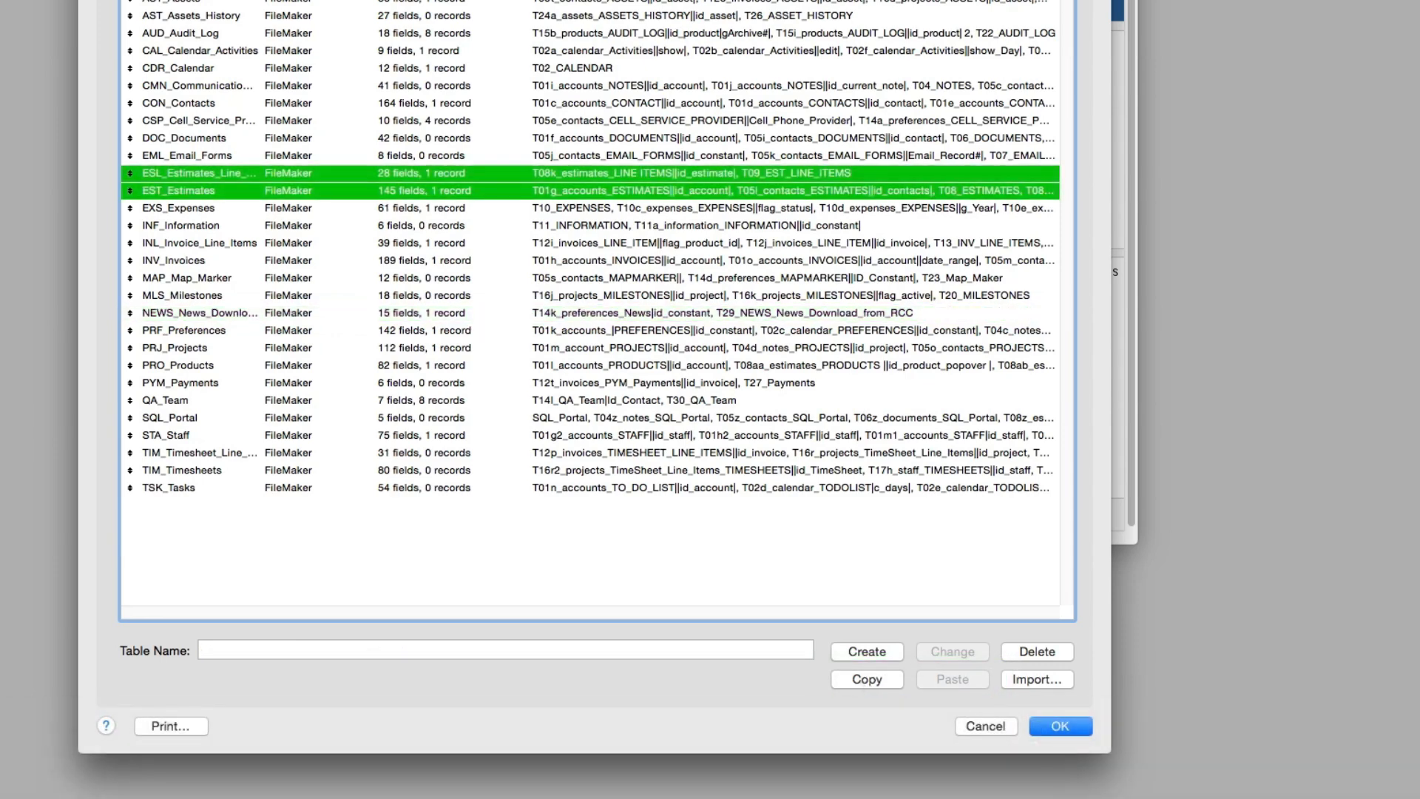
drag(261, 0, 348, 0)
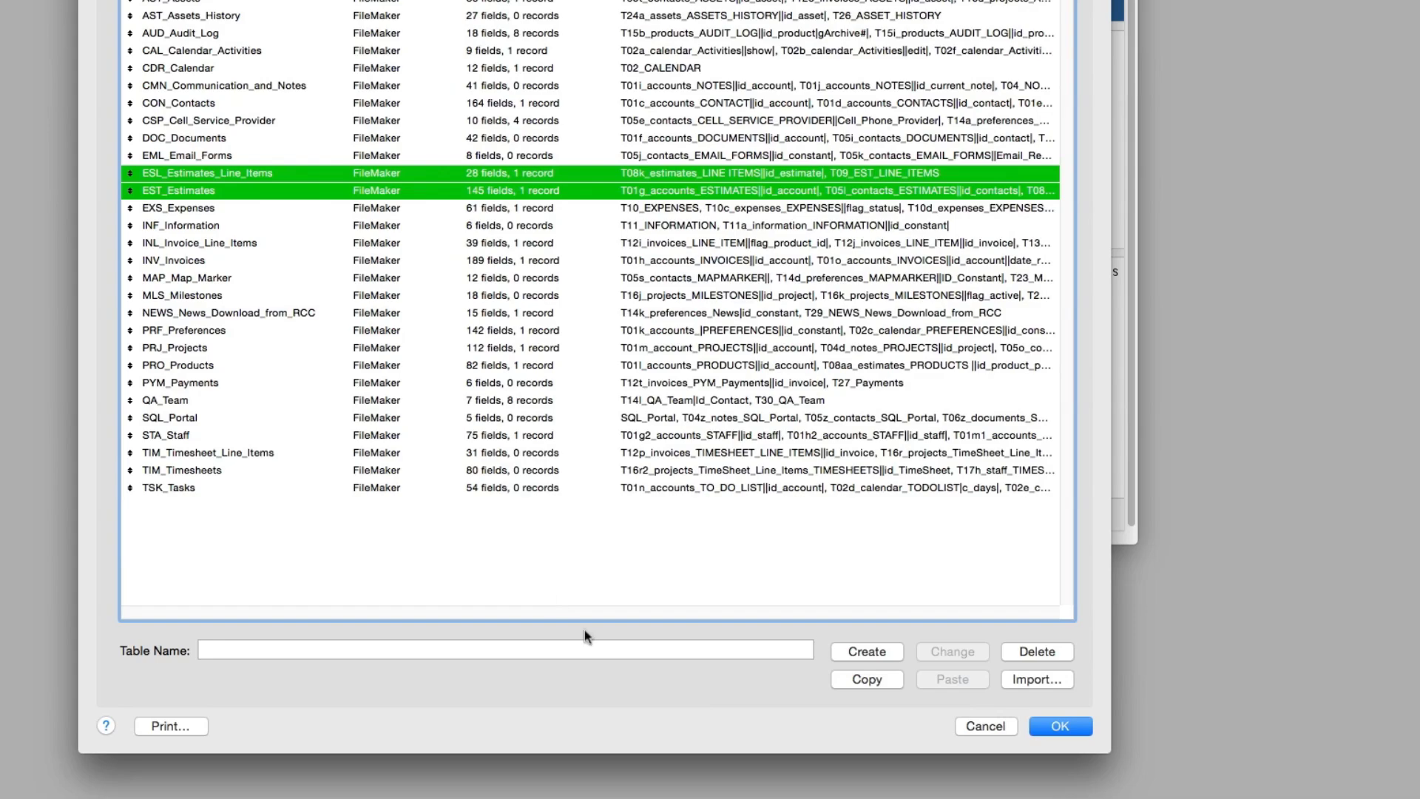
click(860, 685)
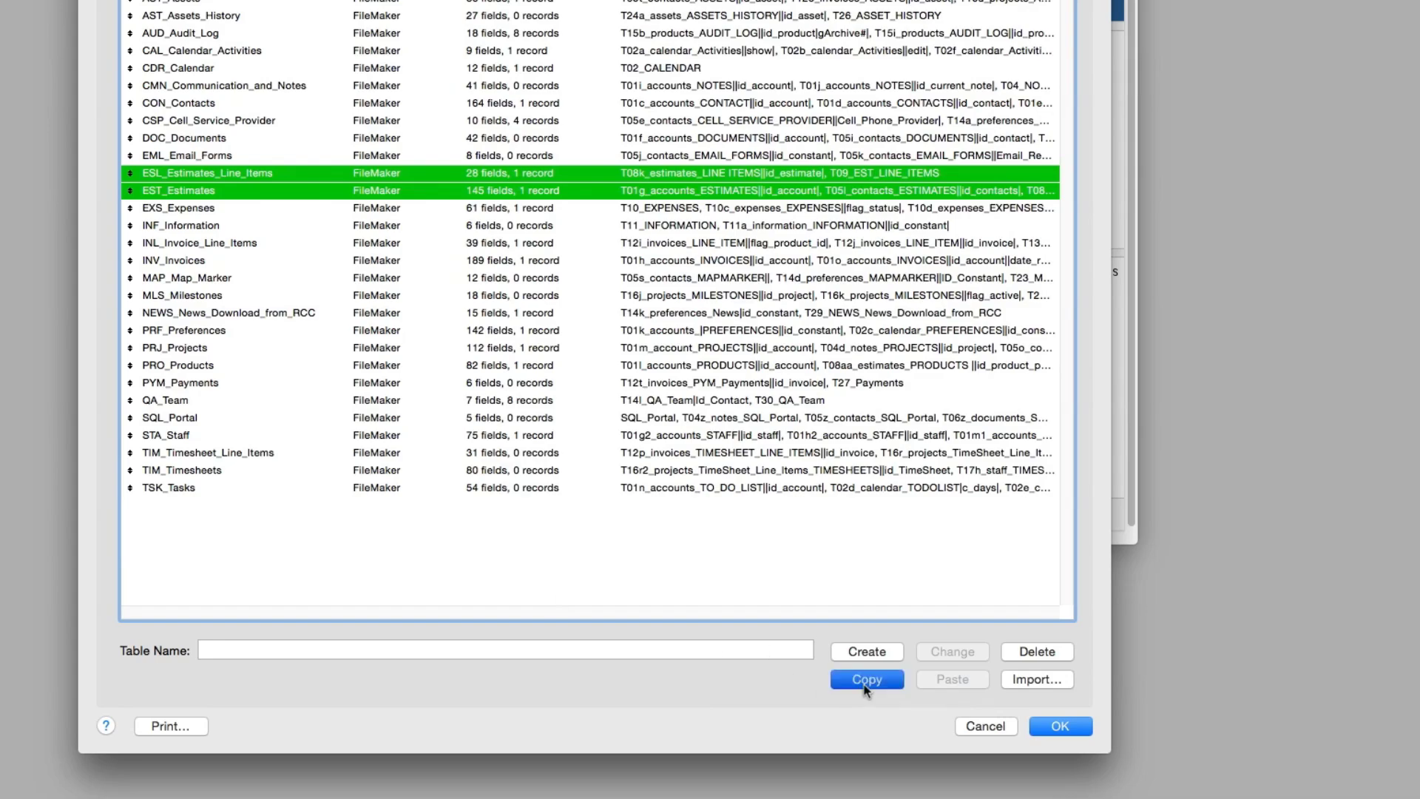
click(628, 576)
click(952, 679)
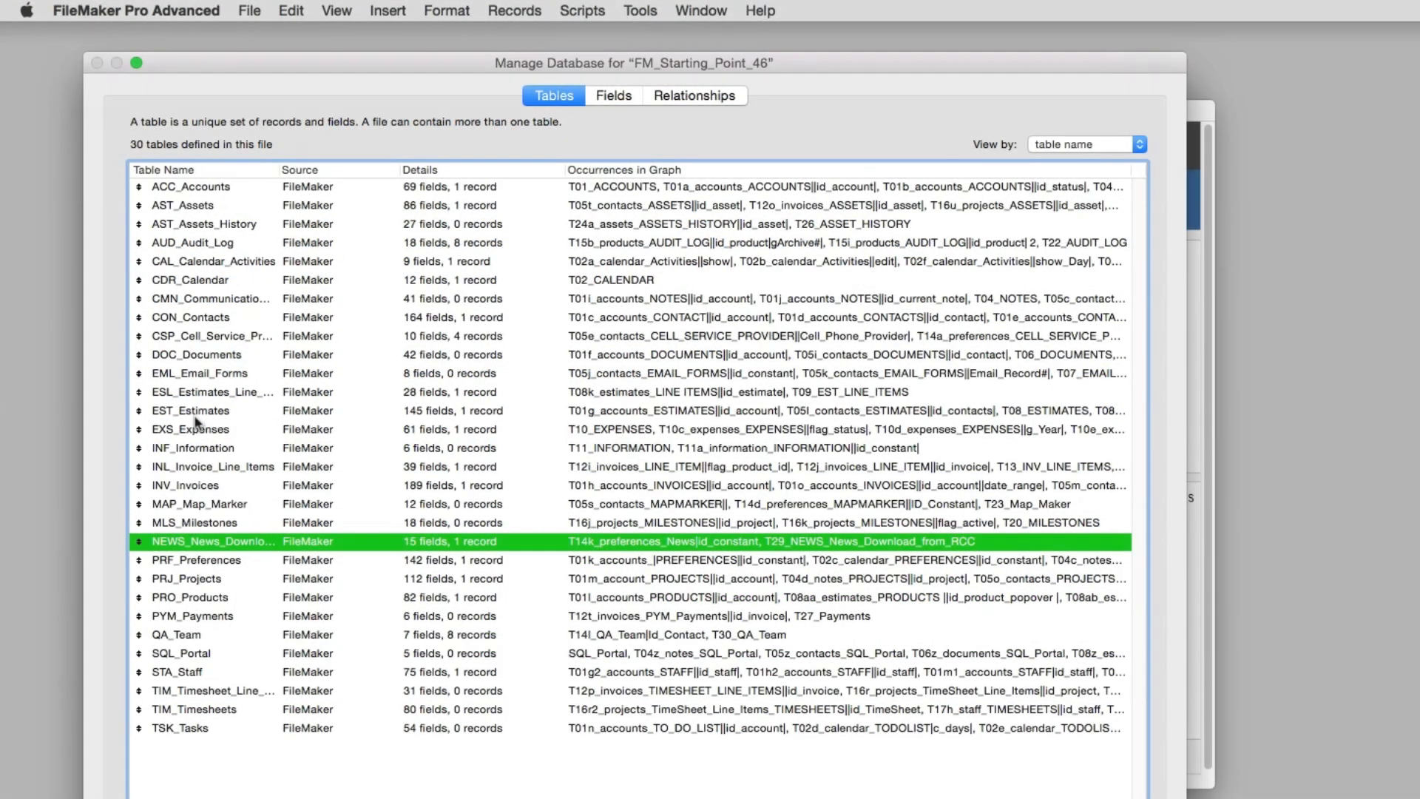
Select EST_Estimates together with ESL_Estimates_Line_Items, widen the table name column, and duplicate both tables within the file.
click(196, 416)
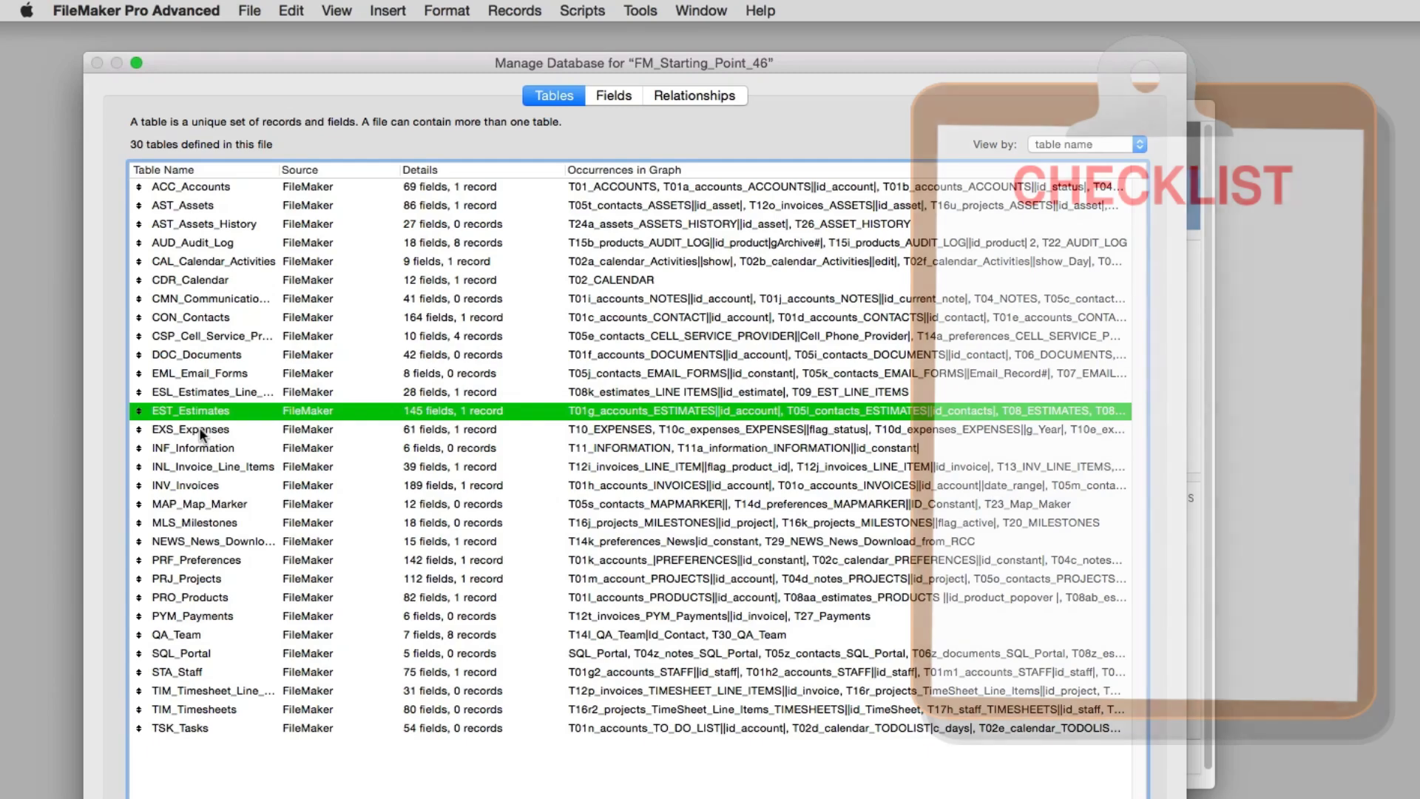
shift+click(193, 391)
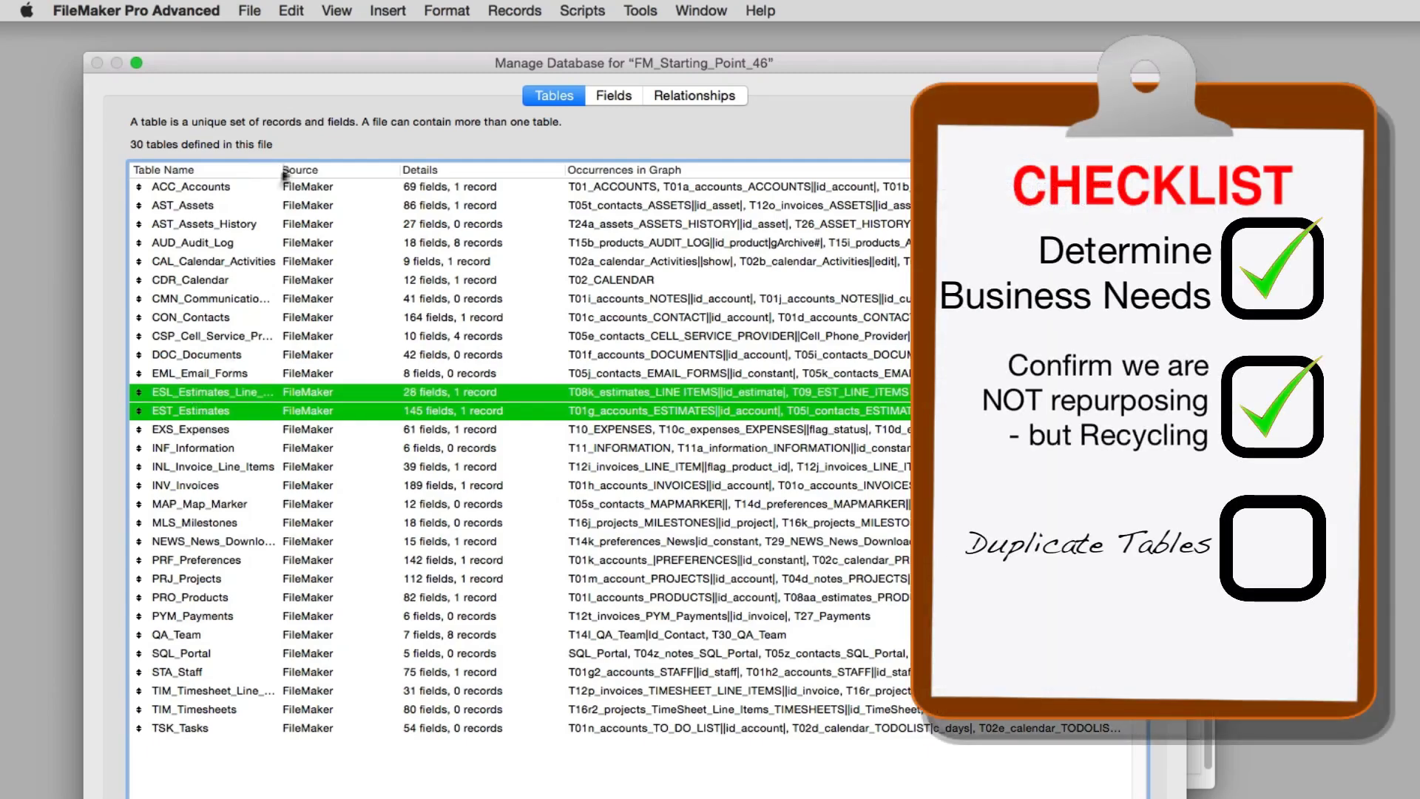
drag(279, 169, 374, 172)
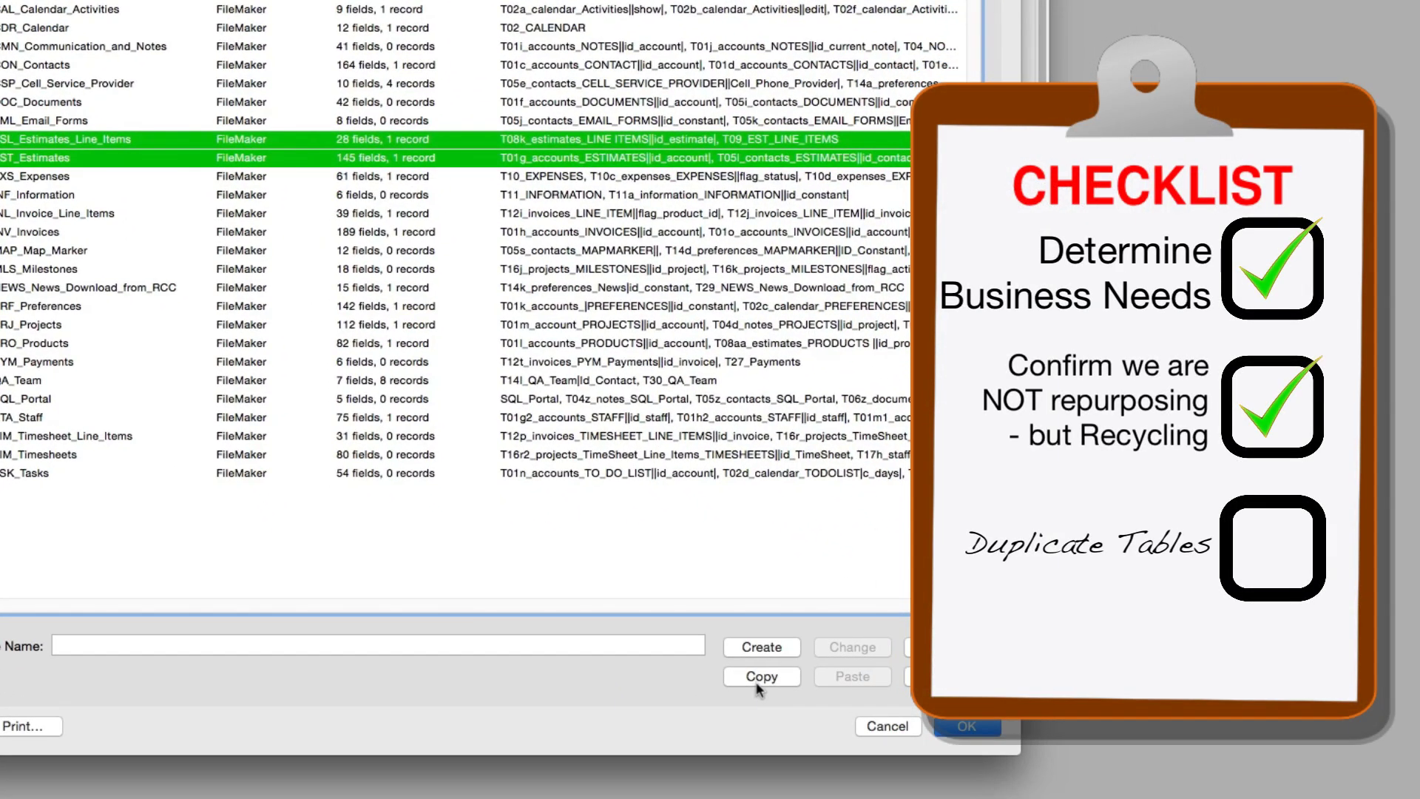
click(760, 677)
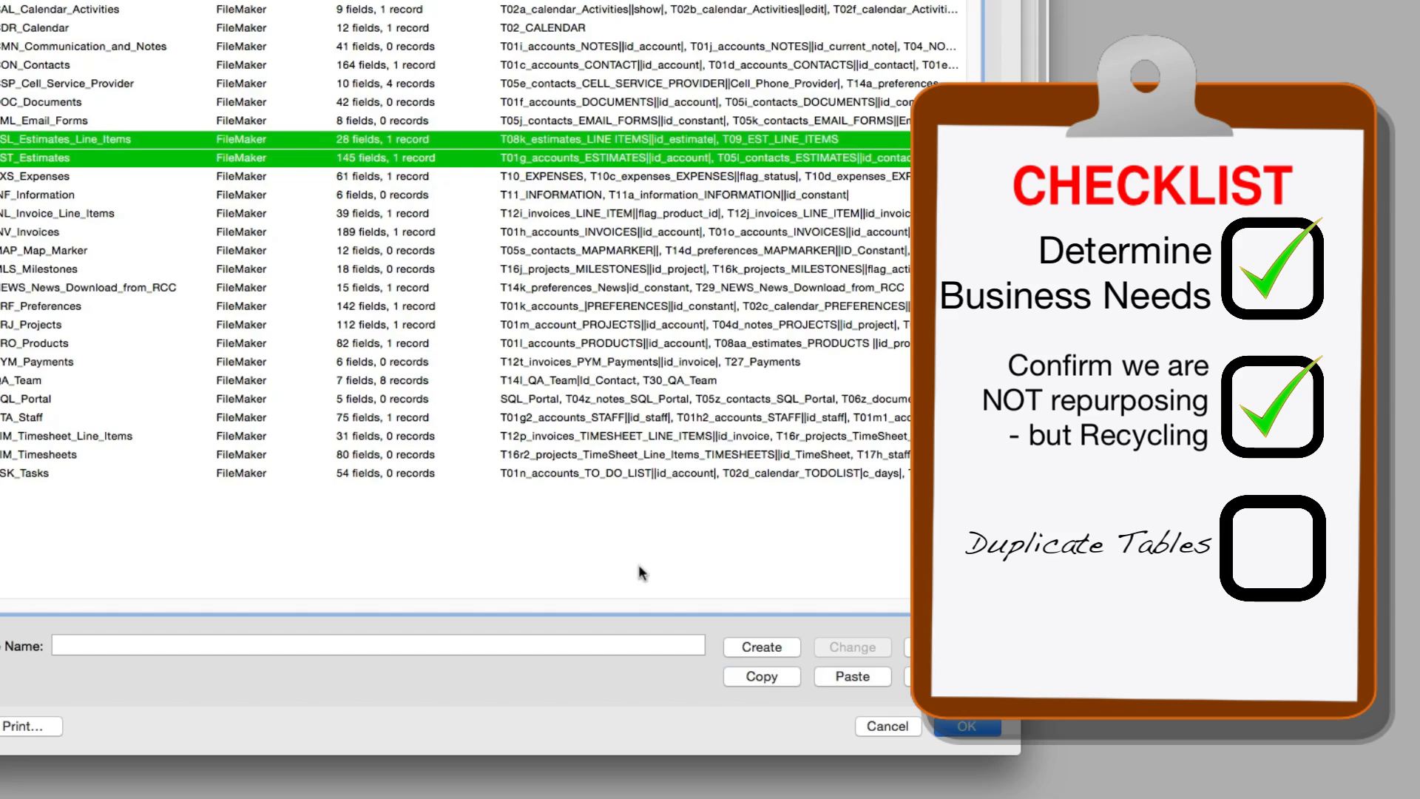
click(422, 560)
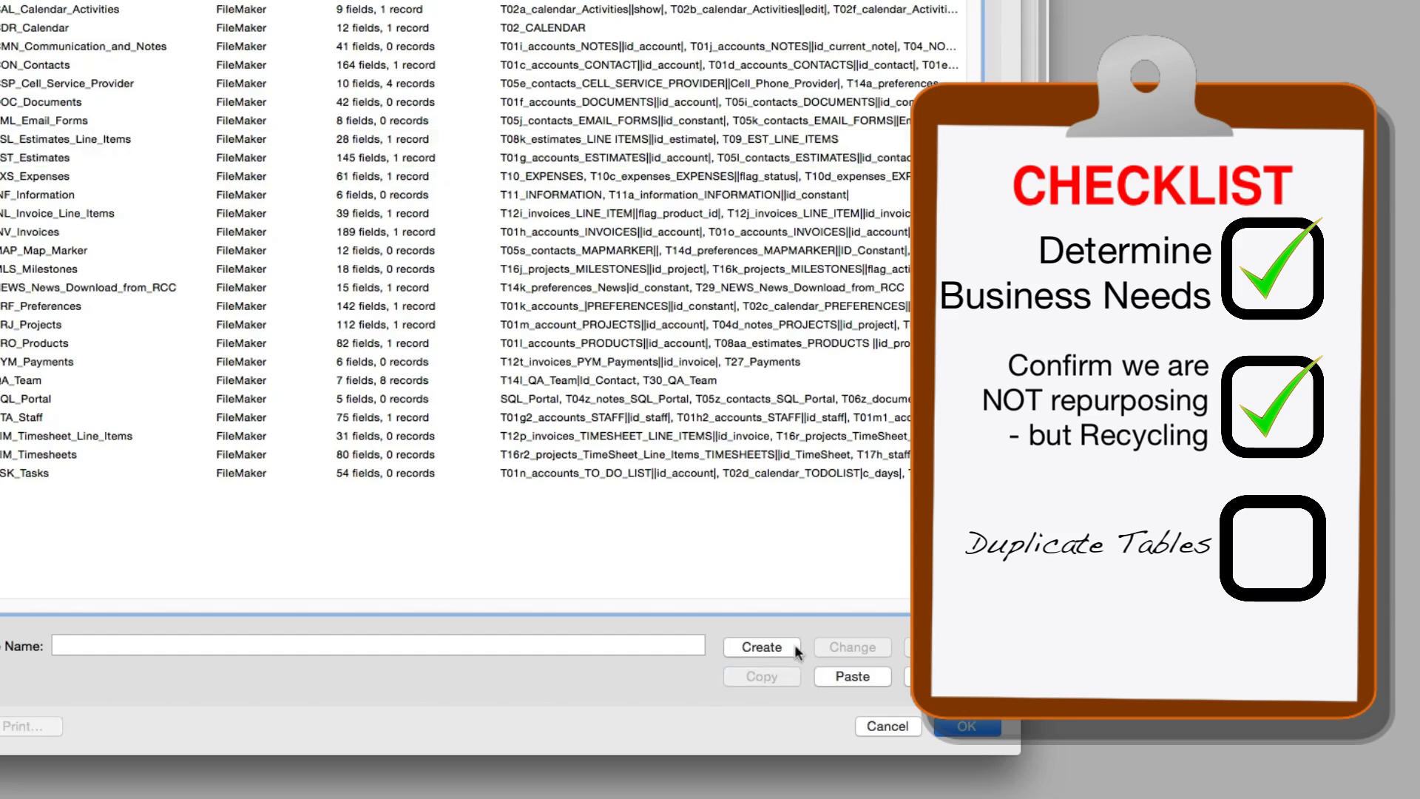
click(850, 676)
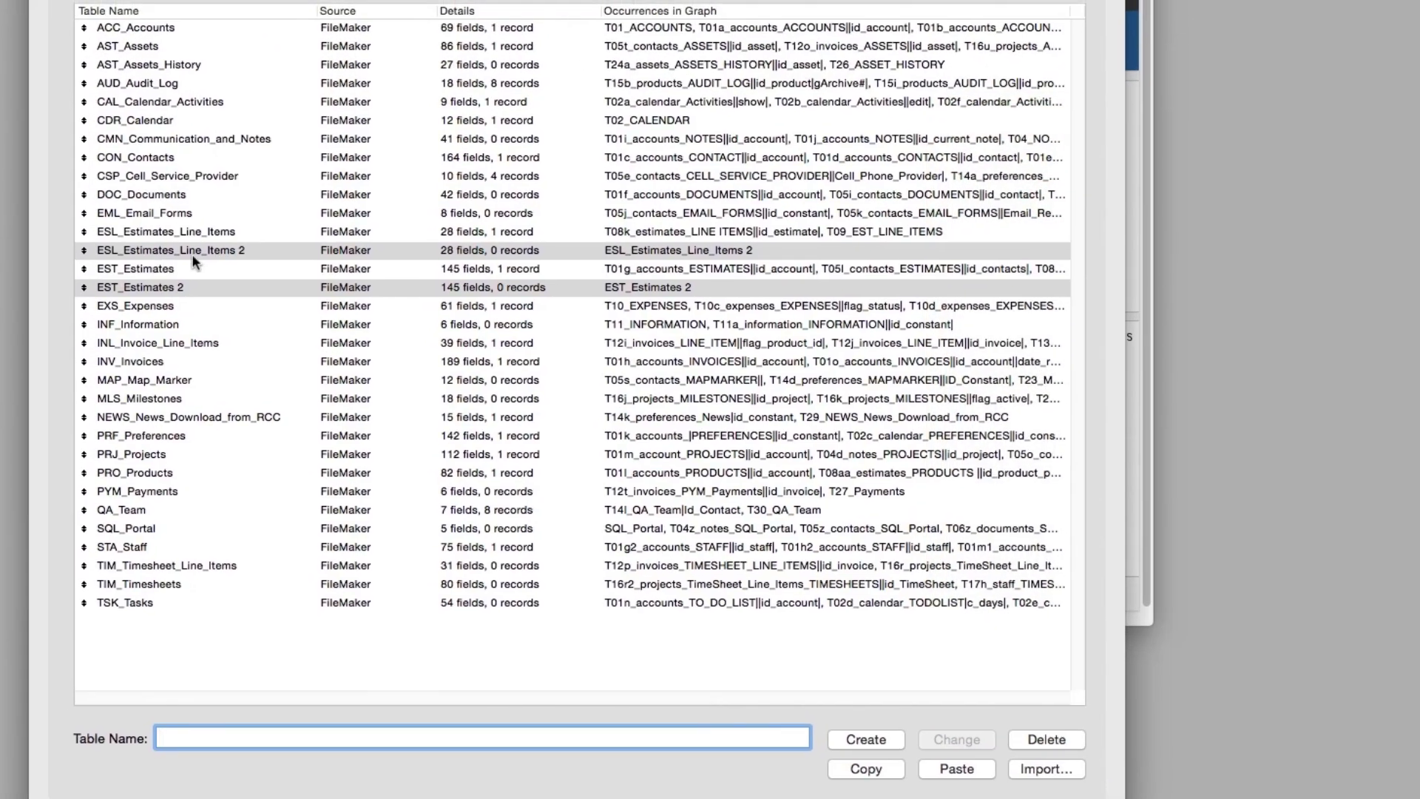
Rename the duplicated table EST_Estimates 2 as POG_PO_Generated.
click(189, 251)
click(204, 339)
click(178, 286)
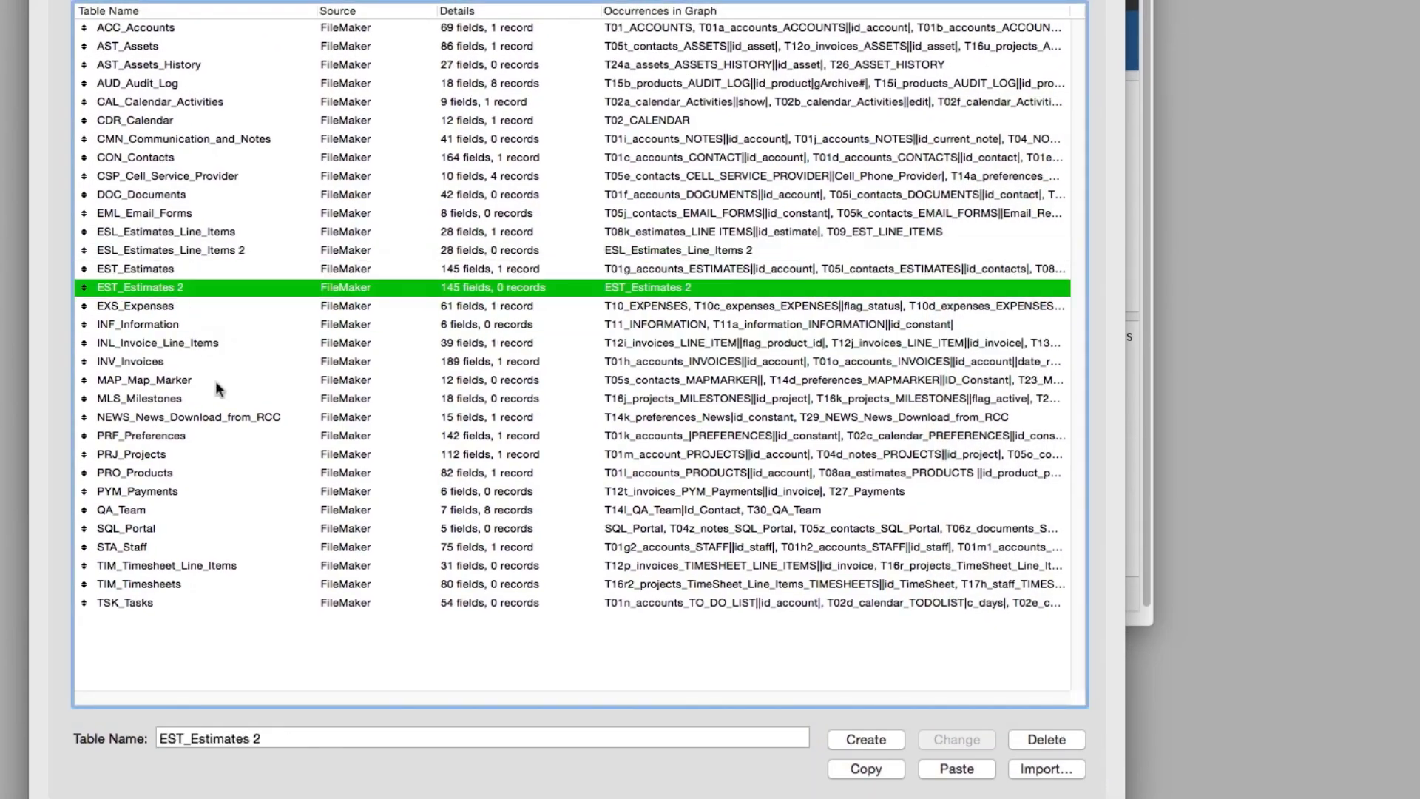
drag(287, 737, 159, 736)
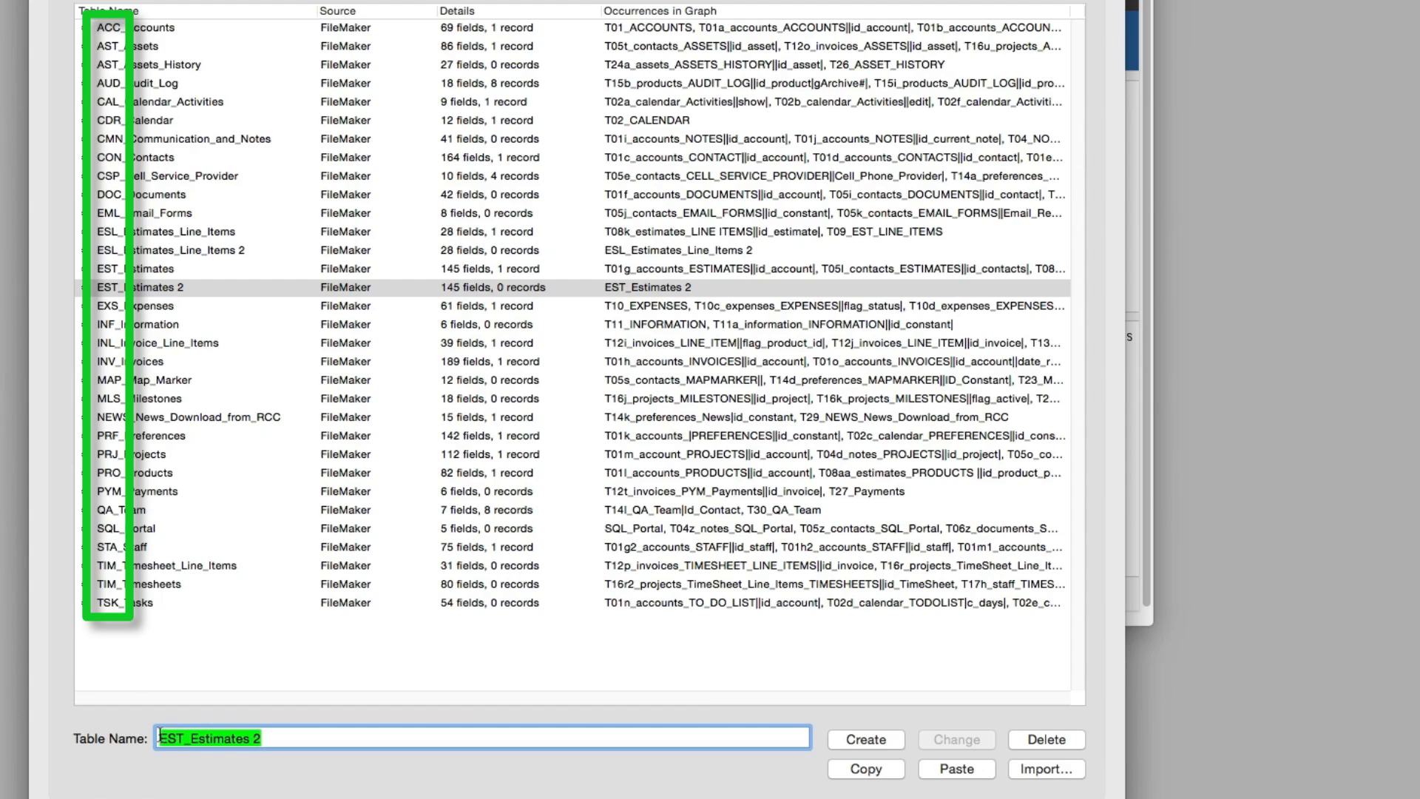
key(BackSpace)
text(PO)
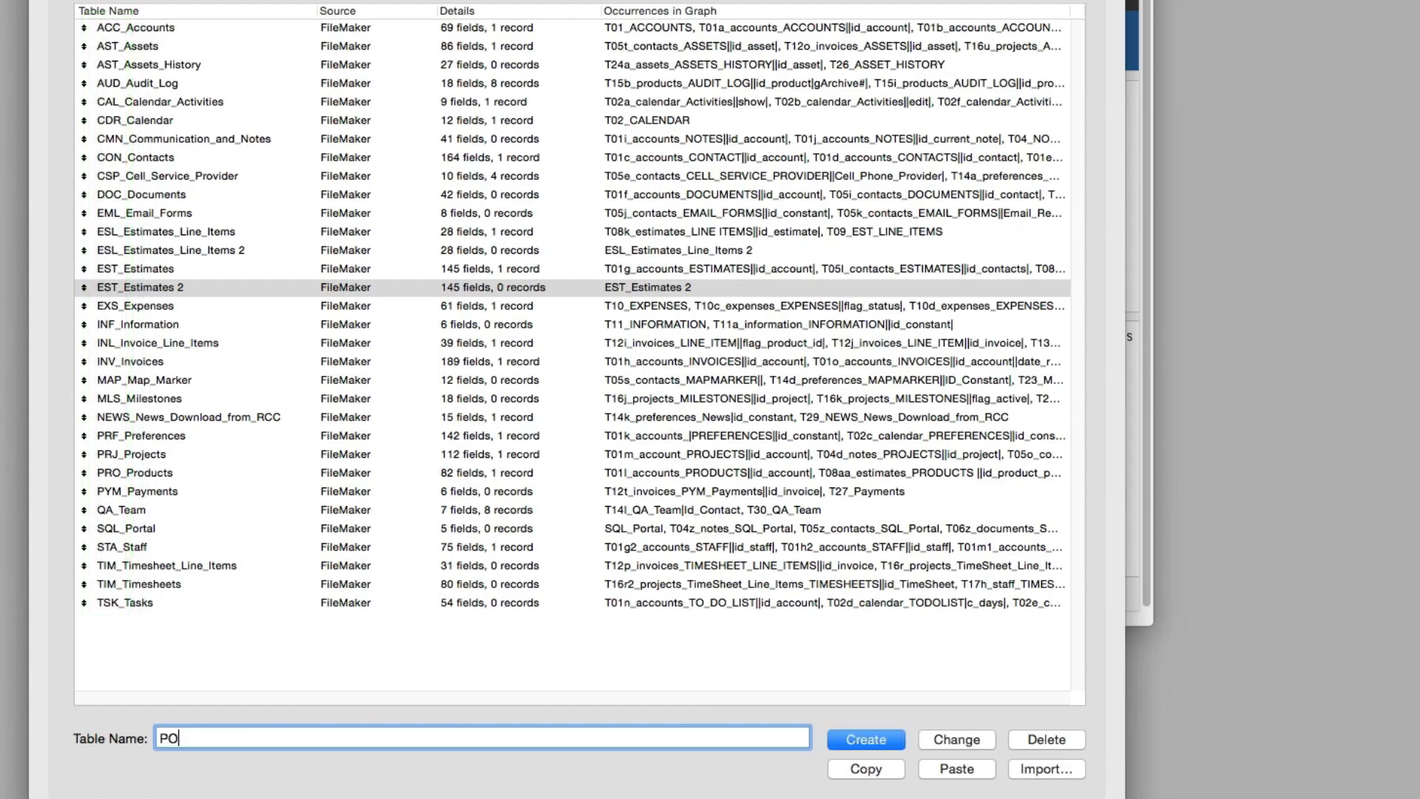
text(G_PO_Generated)
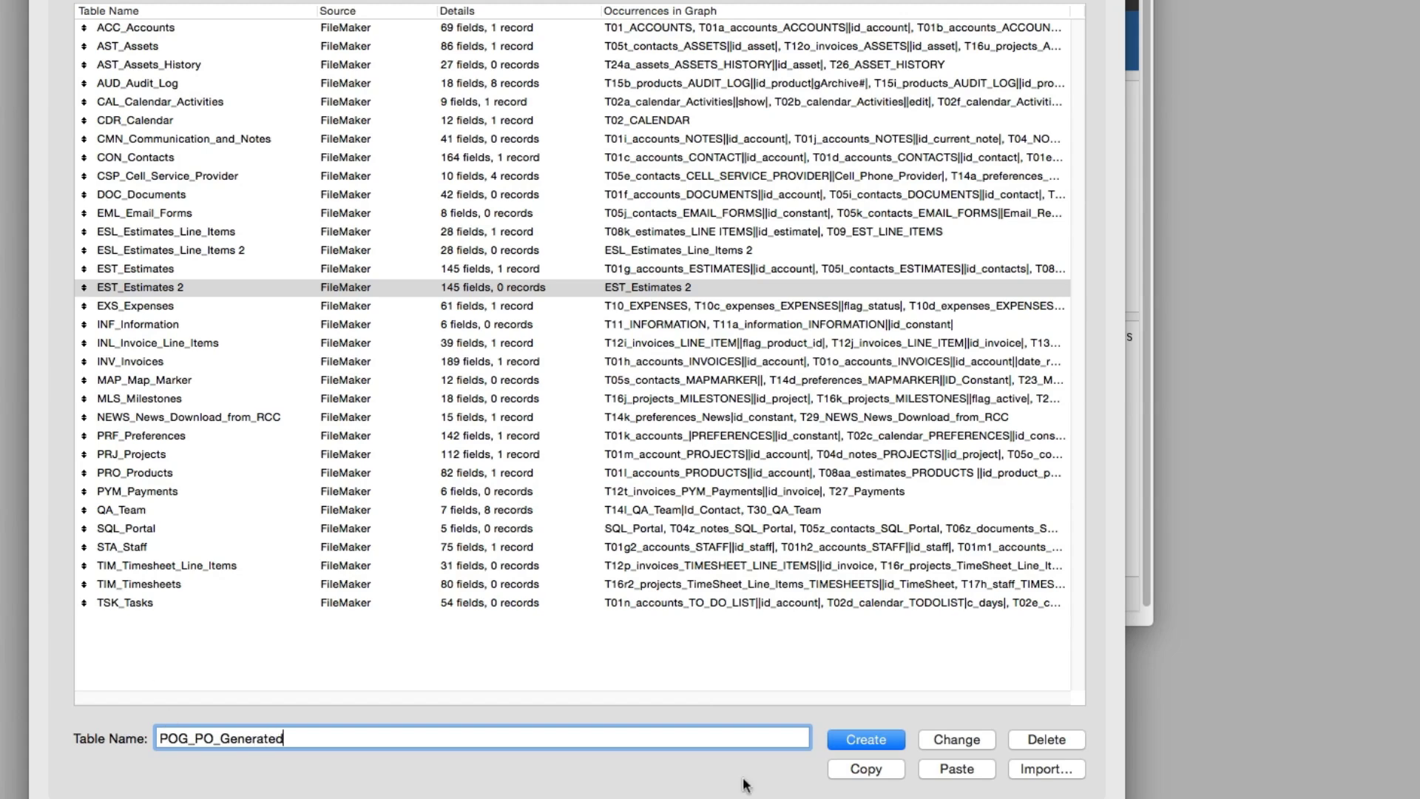
click(945, 742)
Rename the duplicated table ESL_Estimates_Line_Items 2 as POLI_Line_Items.
click(180, 251)
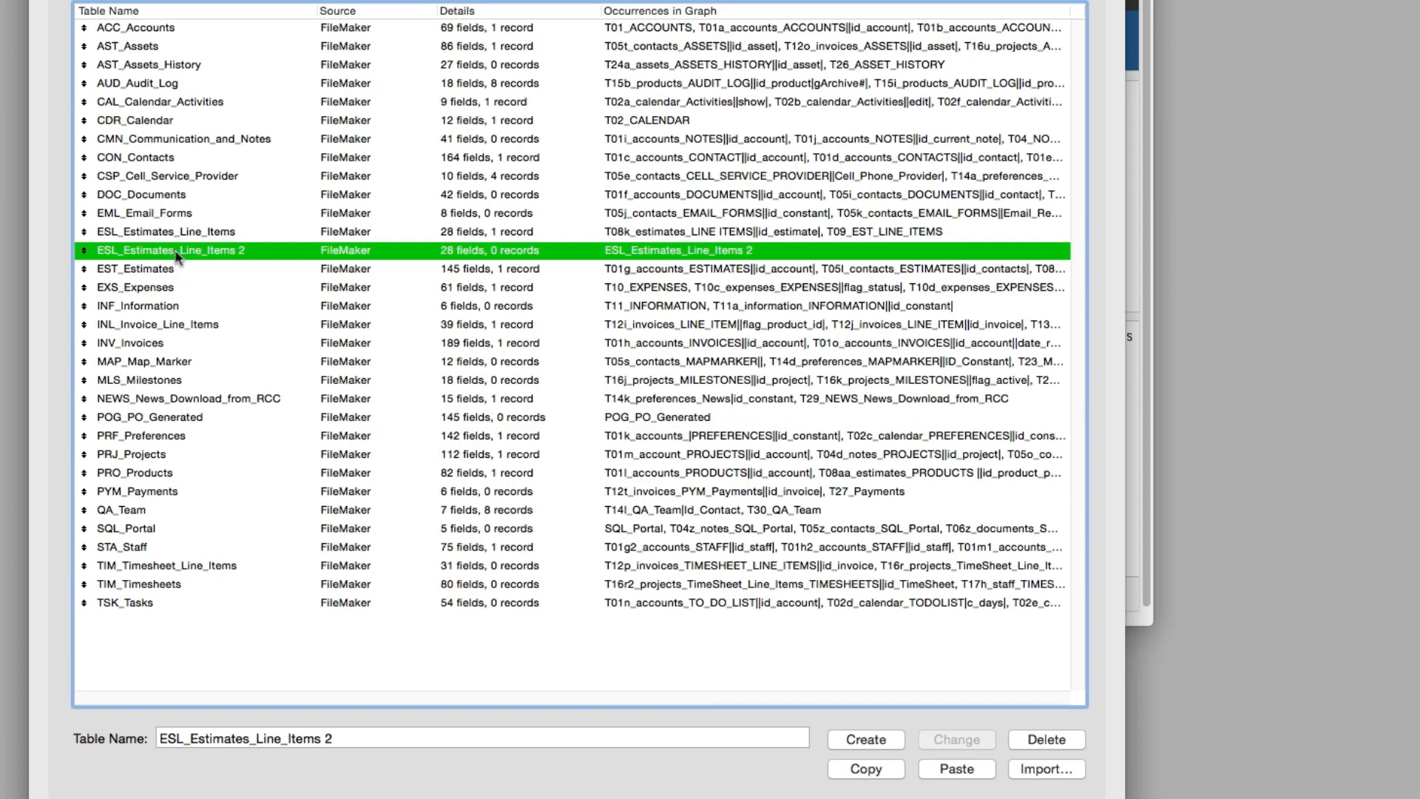
drag(181, 739, 141, 737)
text(P)
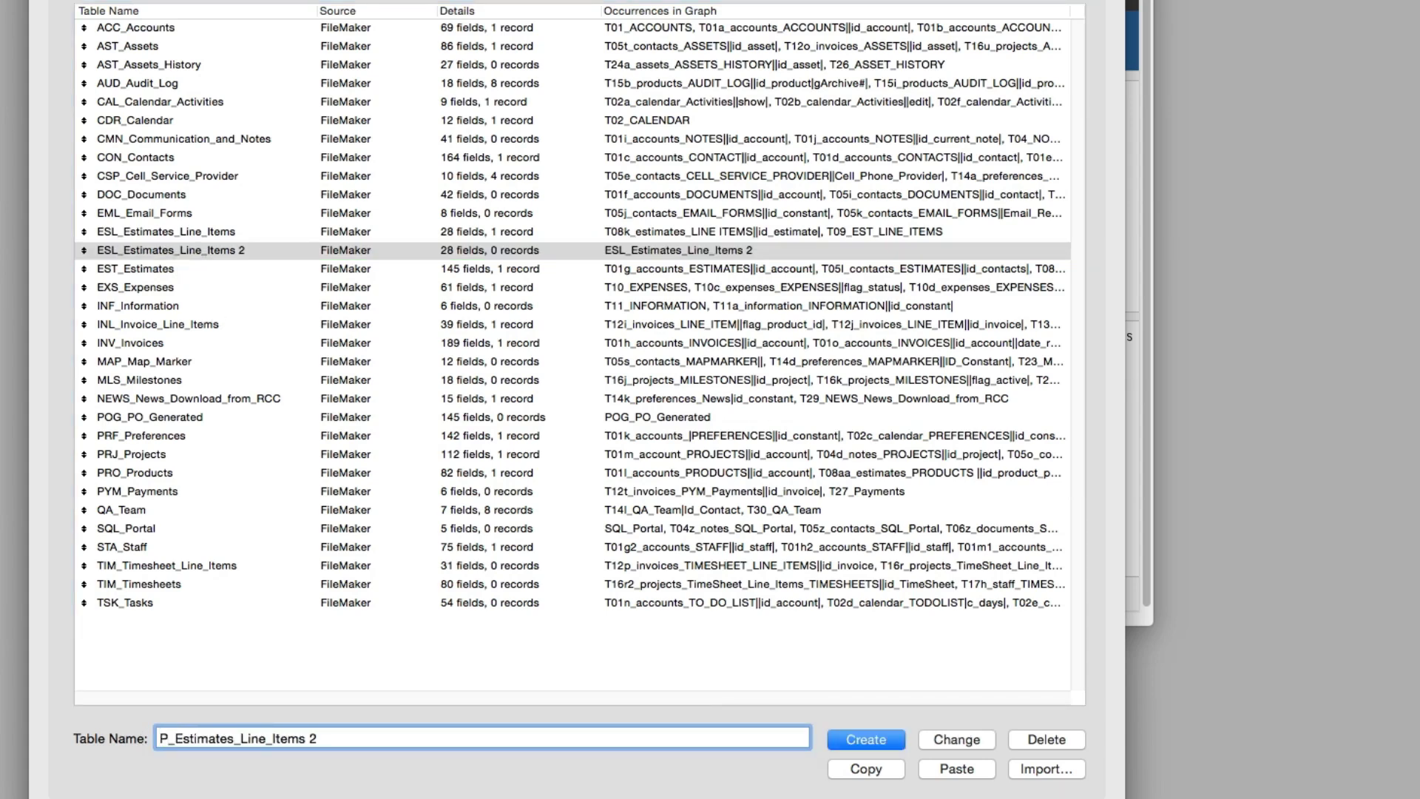
text(OLI)
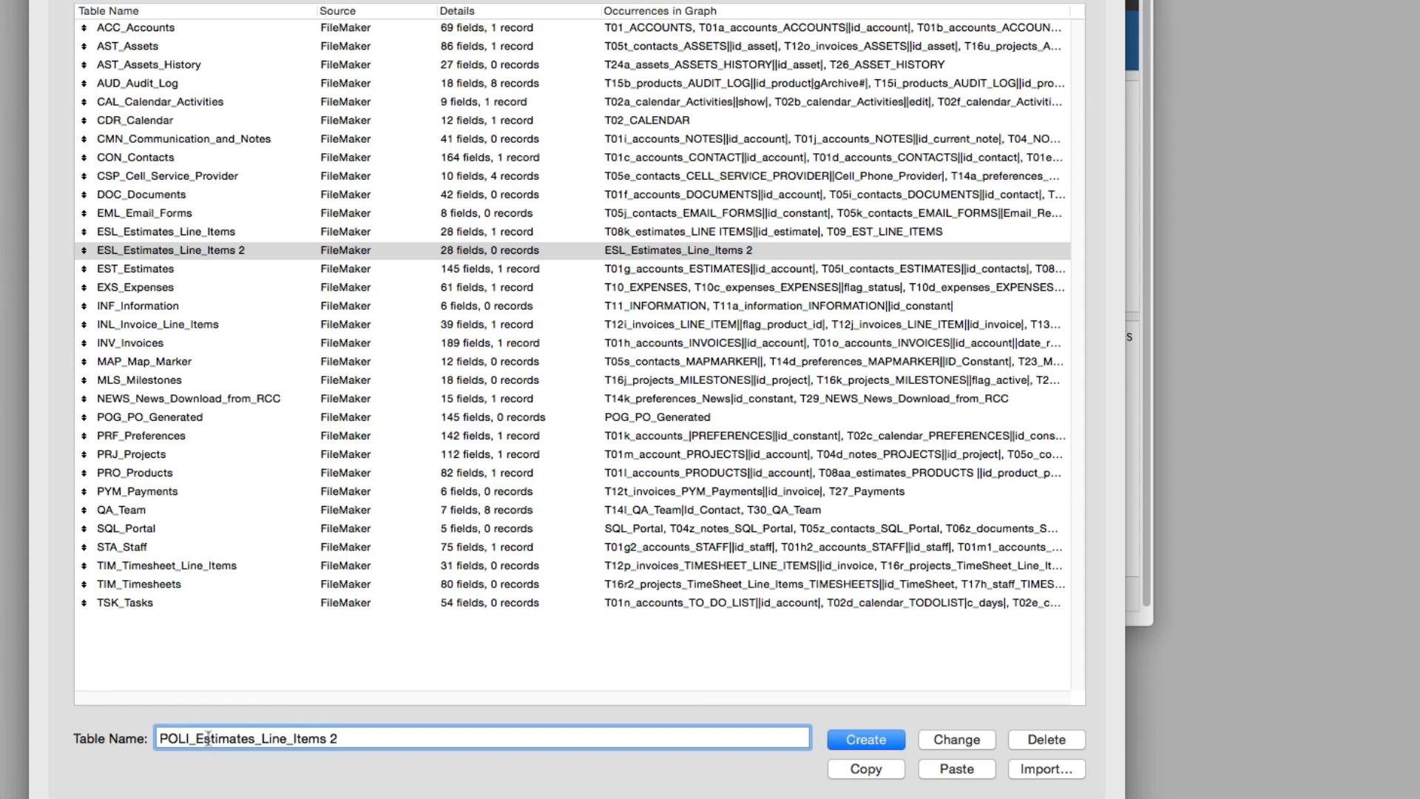
click(255, 739)
key(BackSpace)
key(BackSpace)
key(BackSpace)
key(BackSpace)
key(BackSpace)
key(BackSpace)
key(BackSpace)
key(BackSpace)
key(BackSpace)
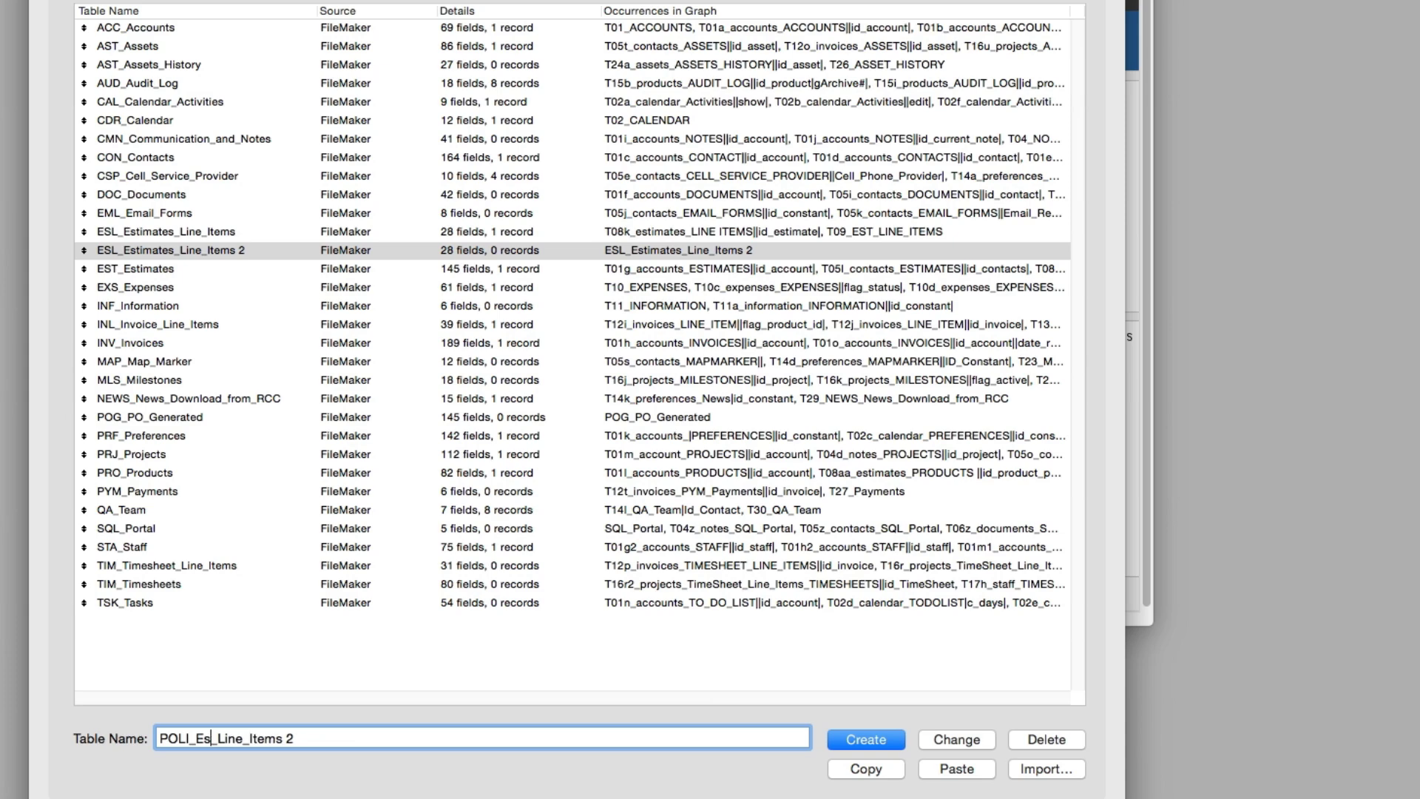
key(BackSpace)
key(BackSpace)
click(194, 739)
key(BackSpace)
click(962, 739)
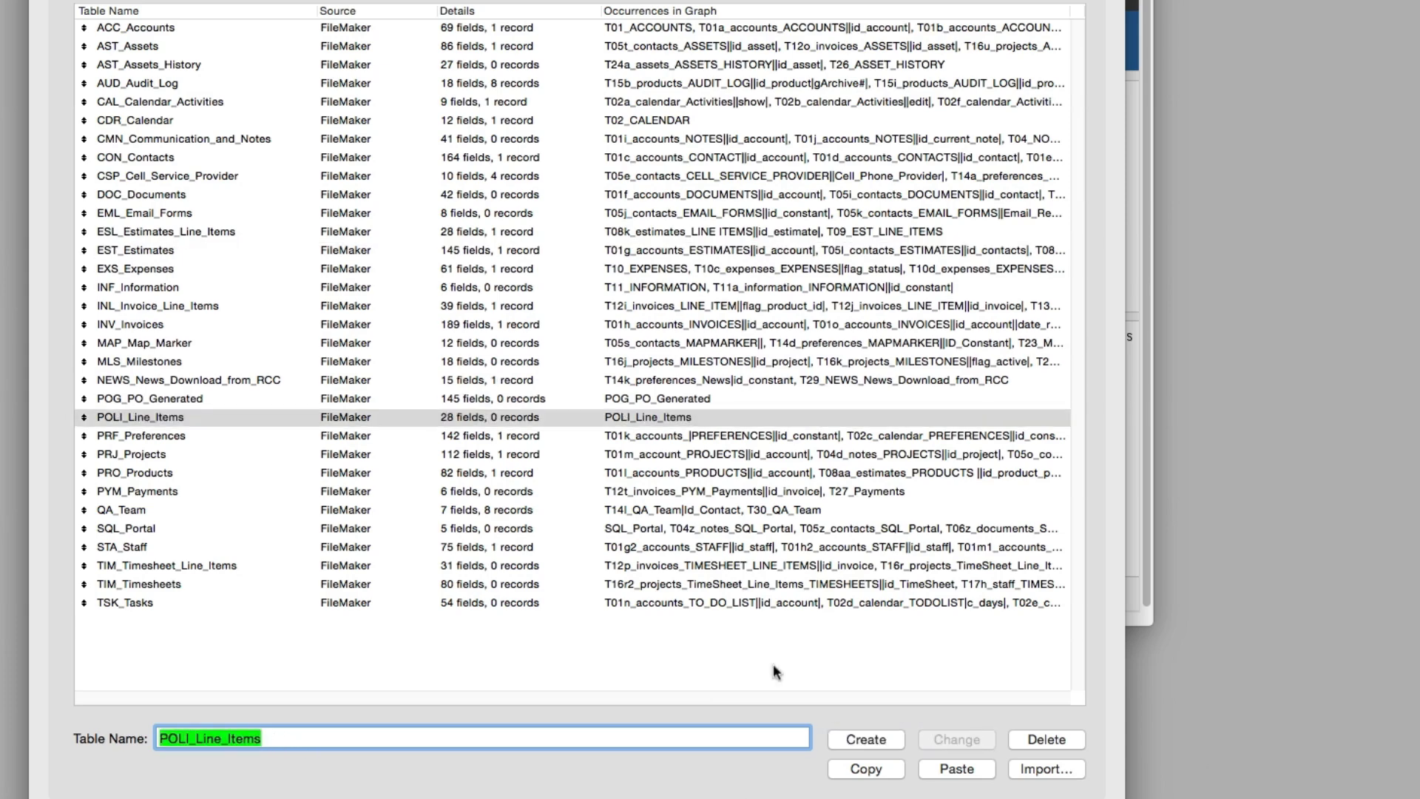
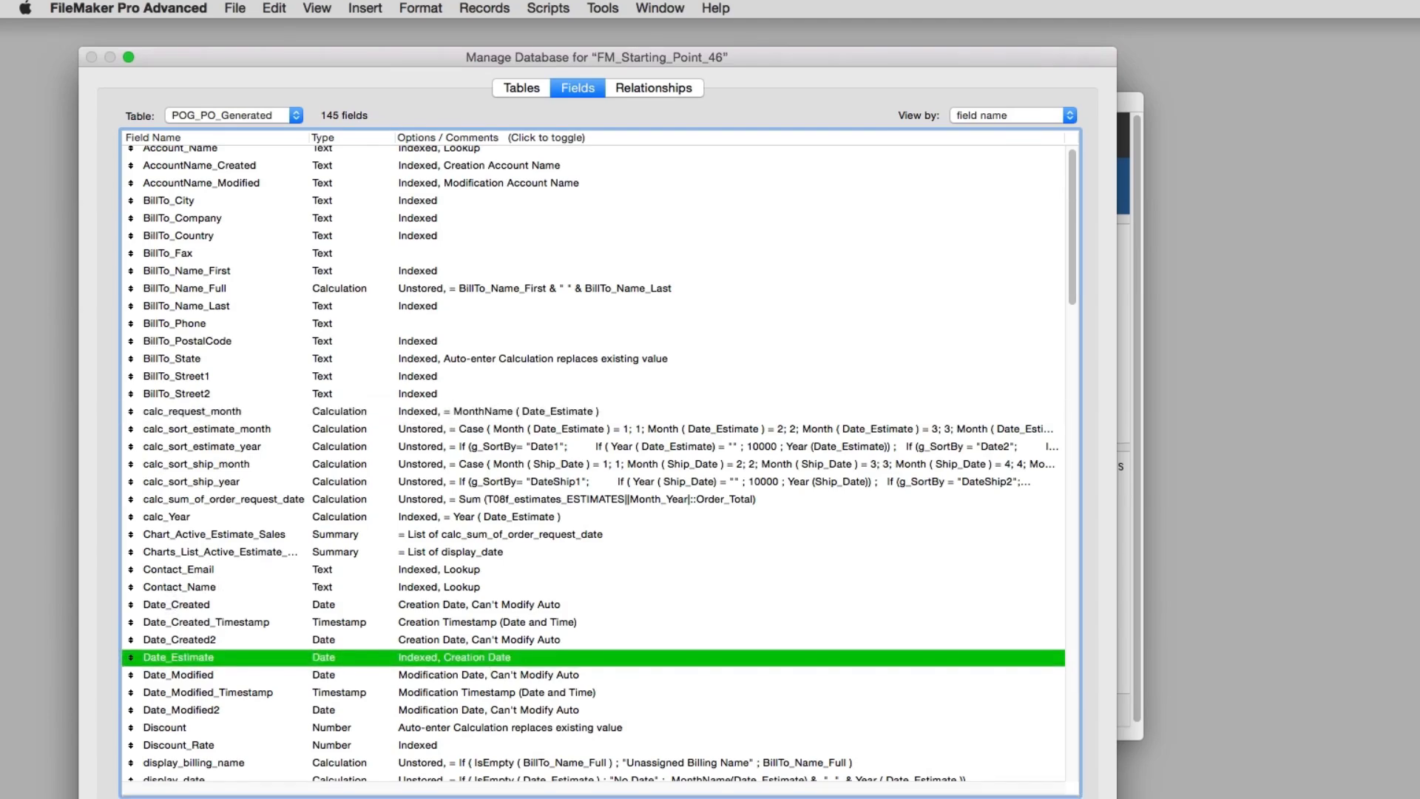
Rename the Date_Estimate field of the POG_PO_Generated table as Date_PO.
text(PO)
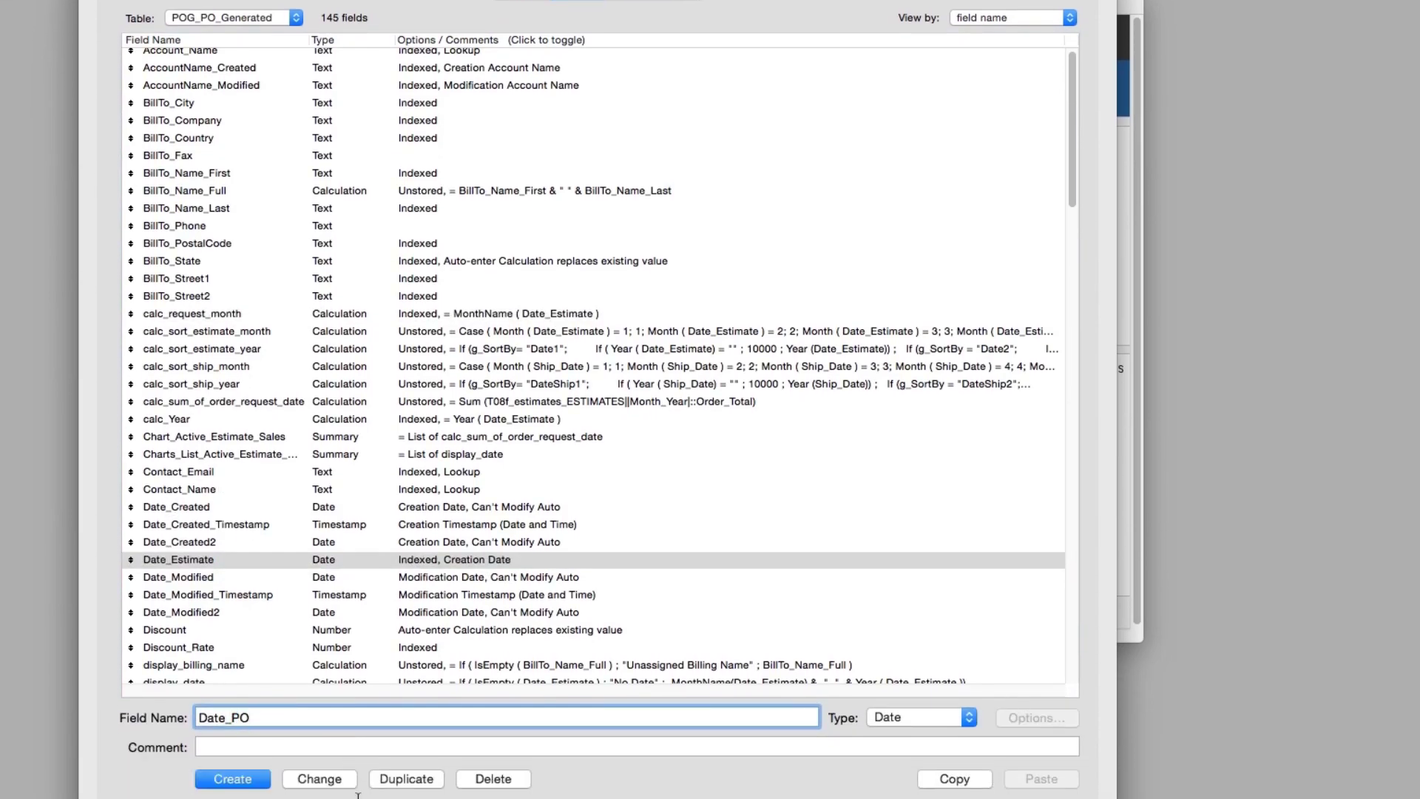
click(312, 780)
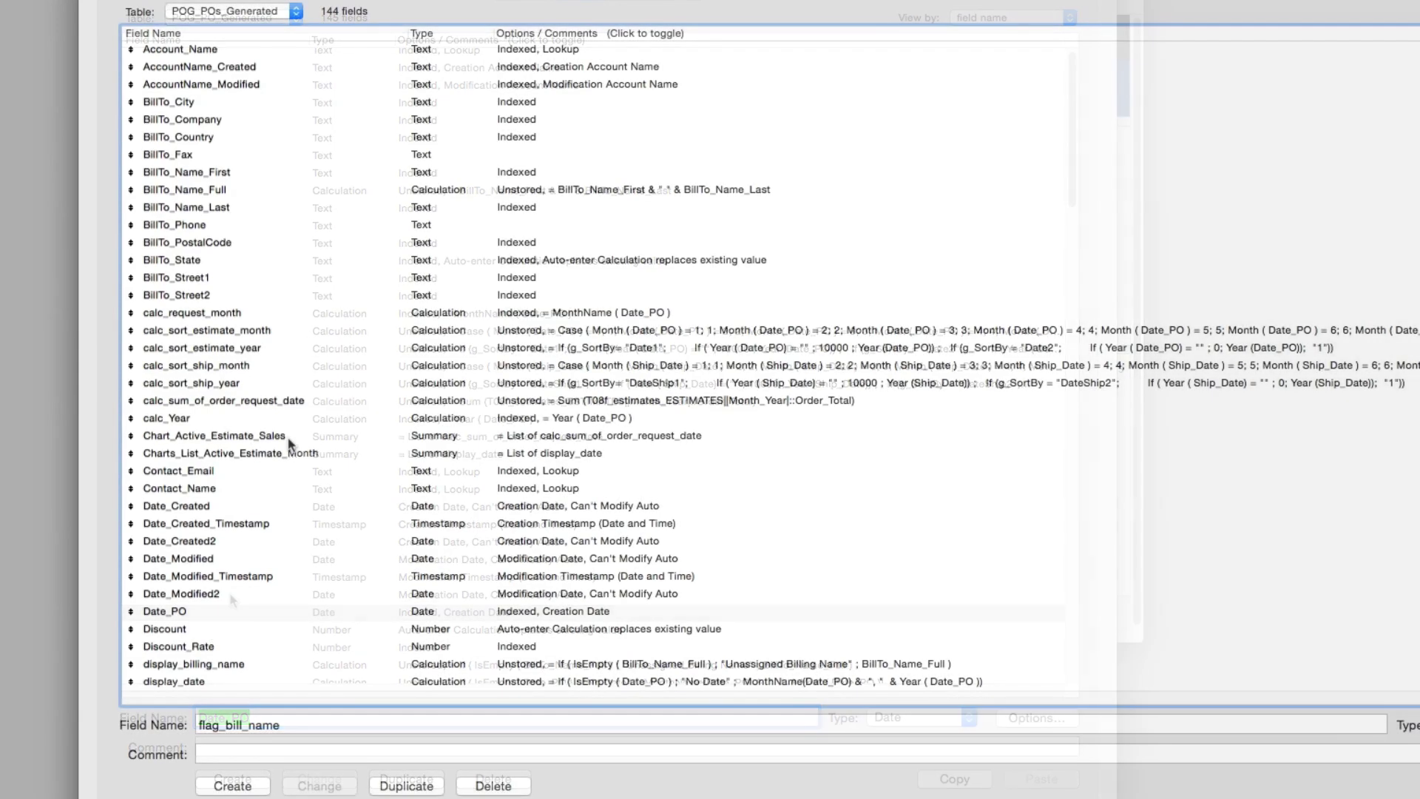
Rename the Charts_List_Active_Estimate_Month field of the POG_POs_Generated table as Charts_List_Active_PO_Month.
click(234, 455)
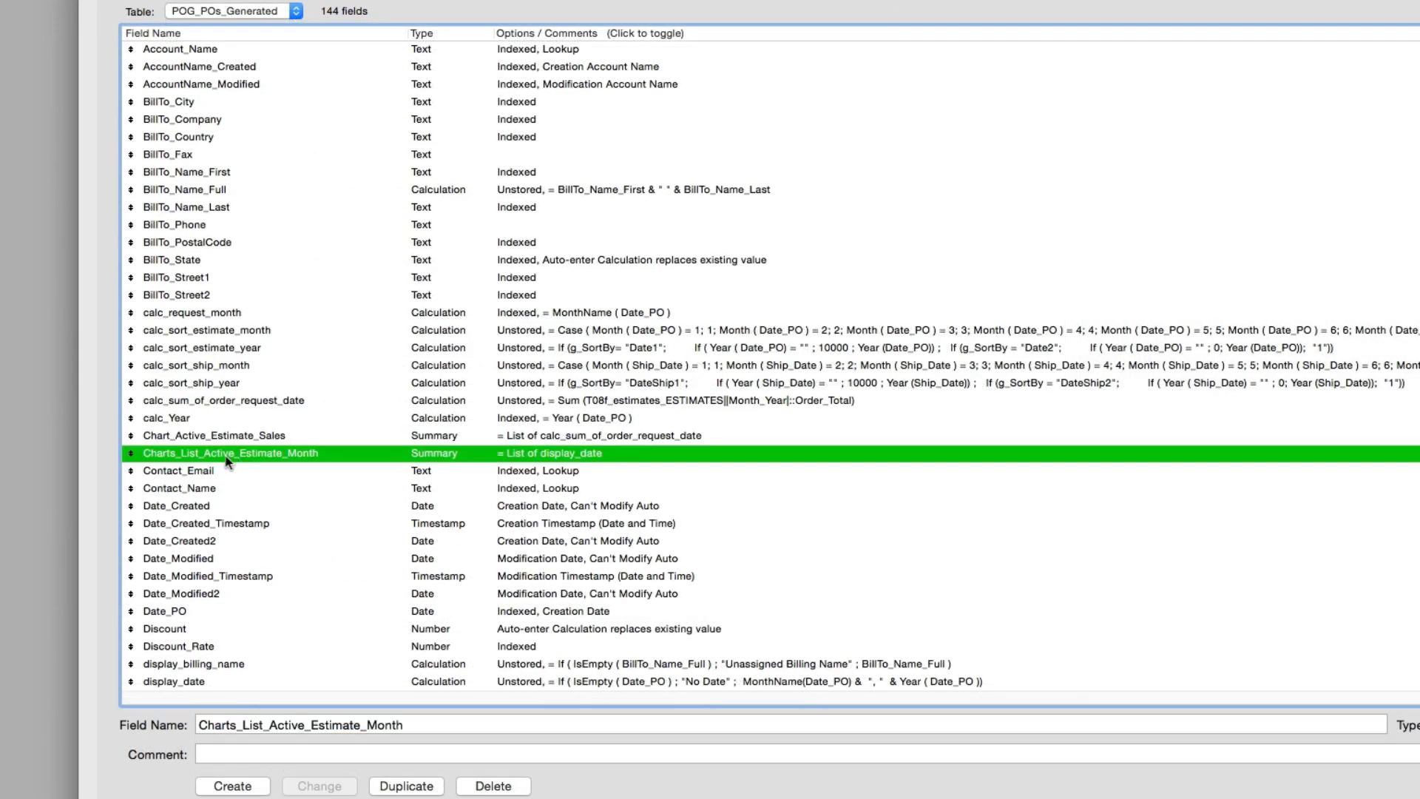
click(325, 726)
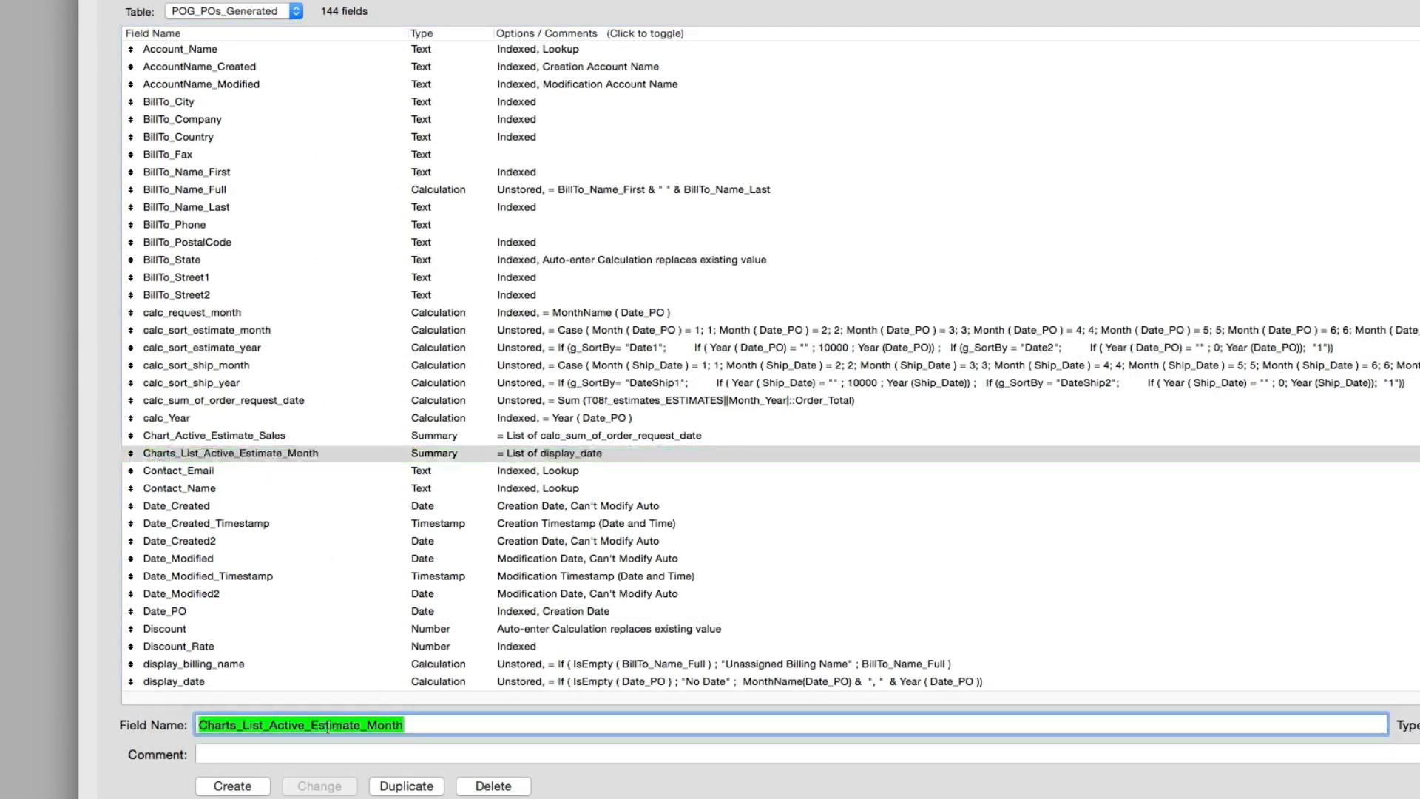
drag(361, 725, 311, 725)
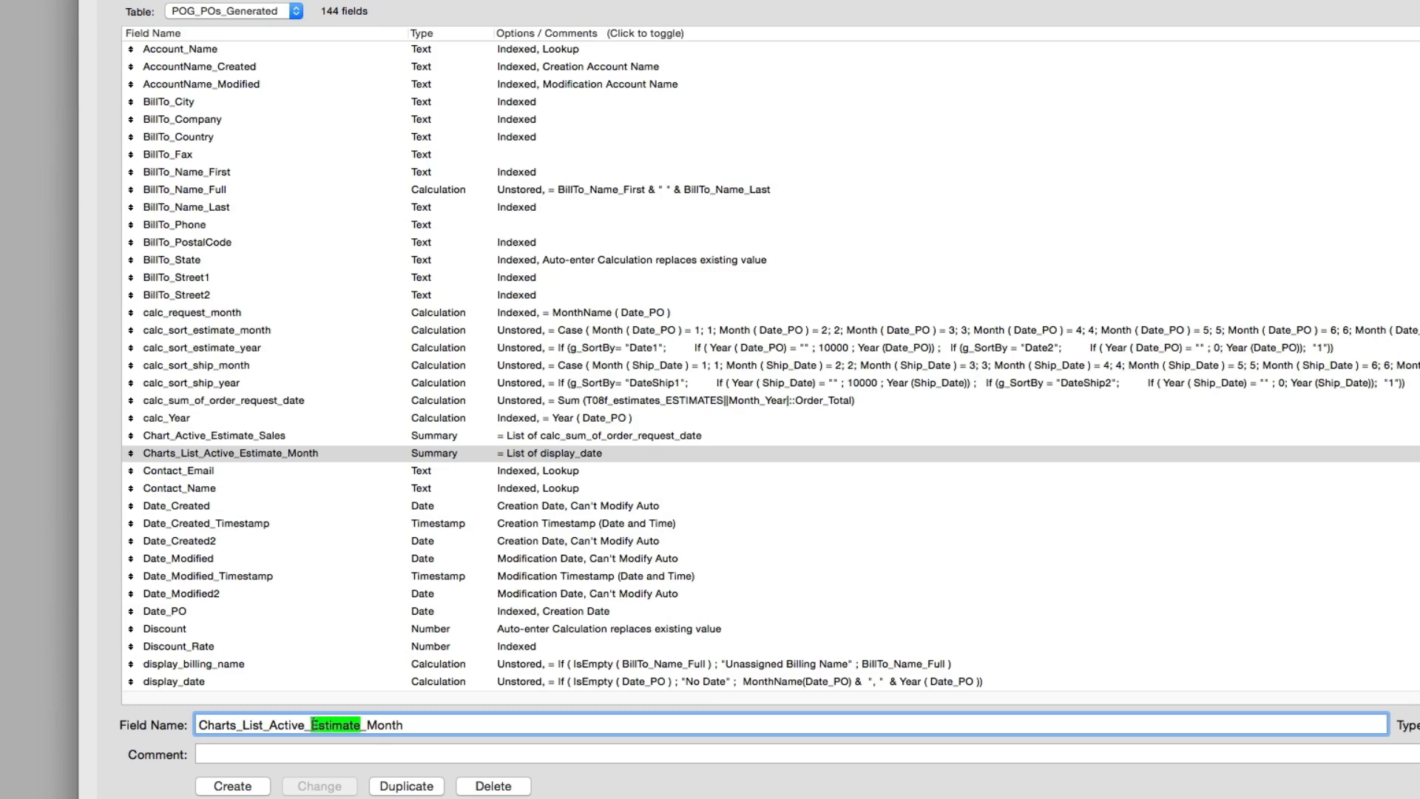
text(PO)
key(Return)
Look through the whole POG_POs_Generated field list for remaining field names and formulas that refer to estimates.
scroll(266, 588, down, 5)
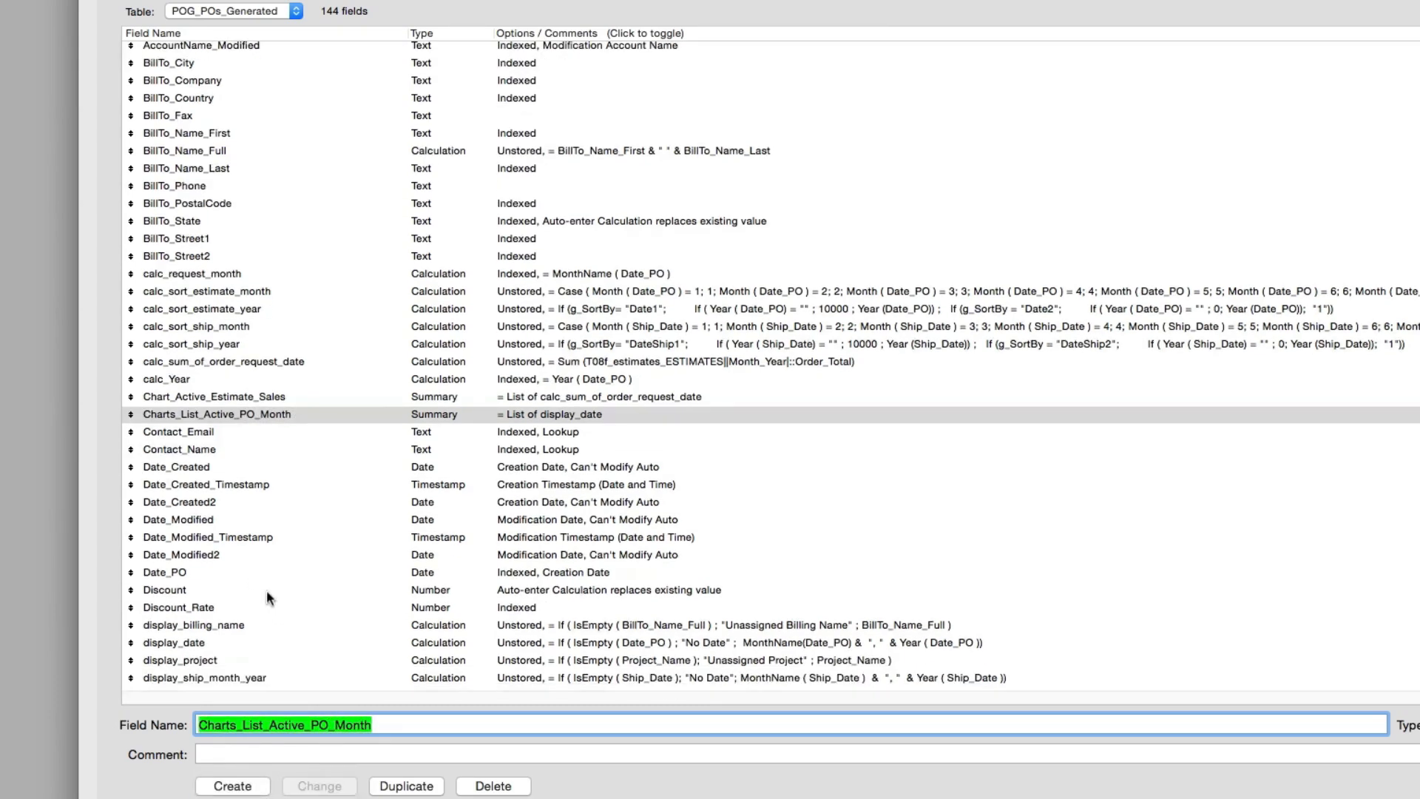
scroll(267, 590, down, 3)
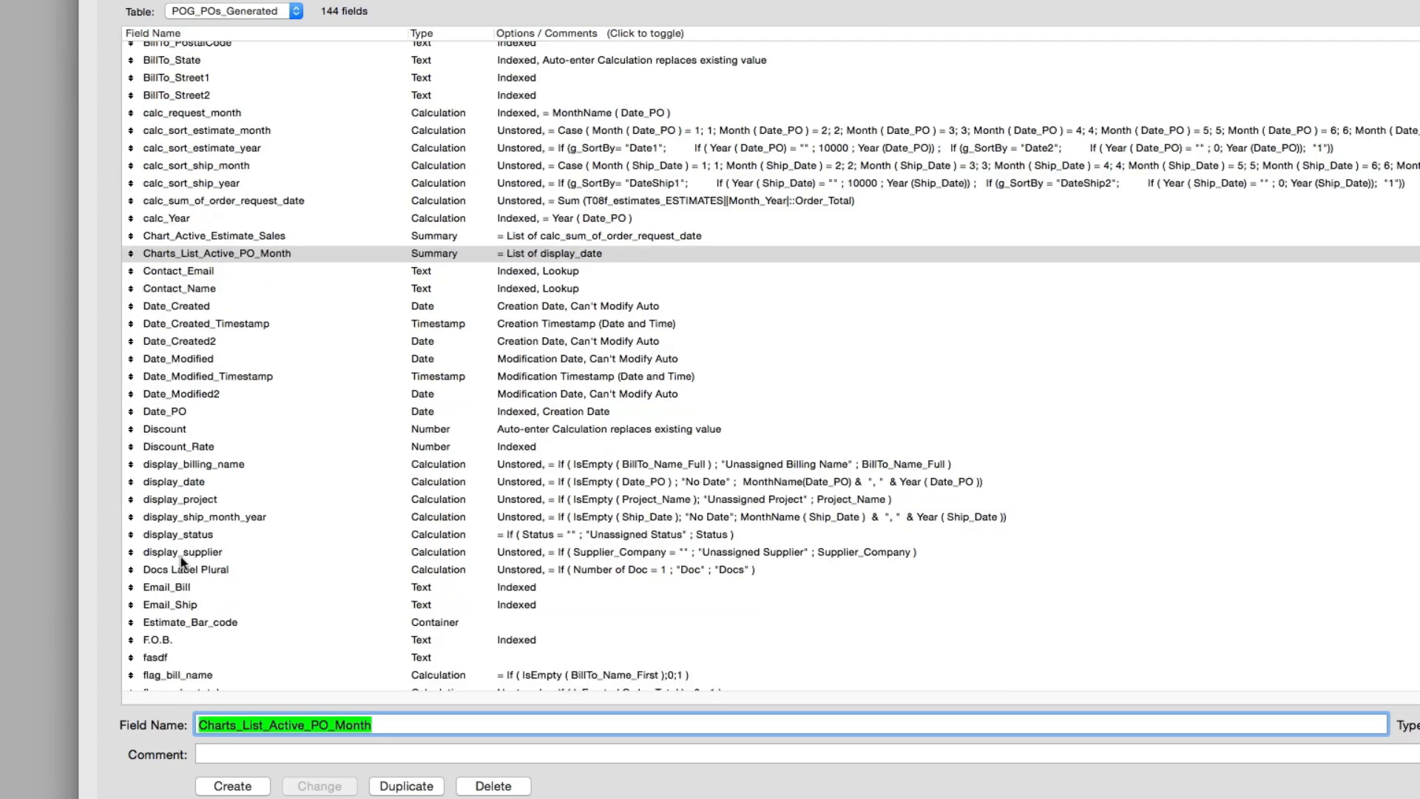
scroll(247, 594, down, 8)
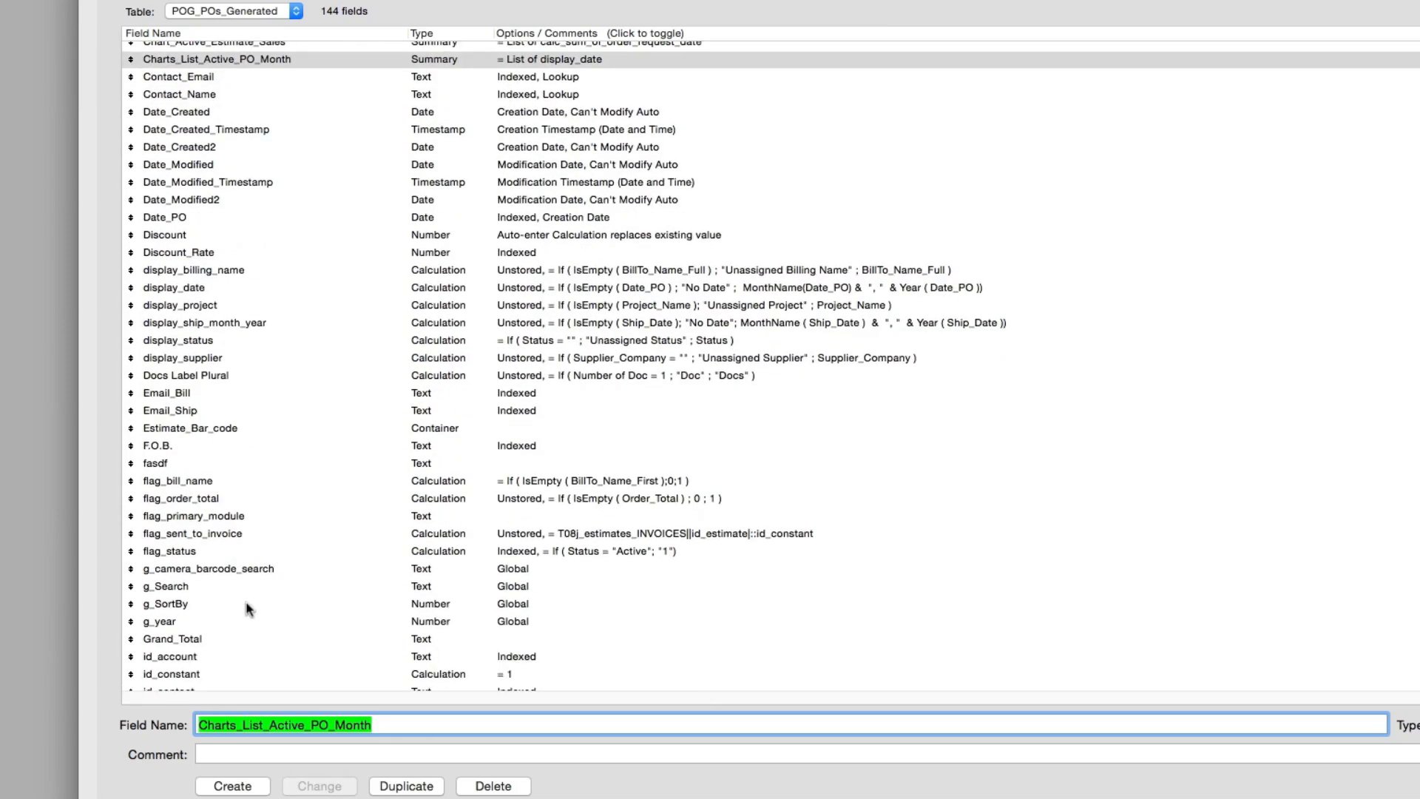
scroll(247, 608, down, 10)
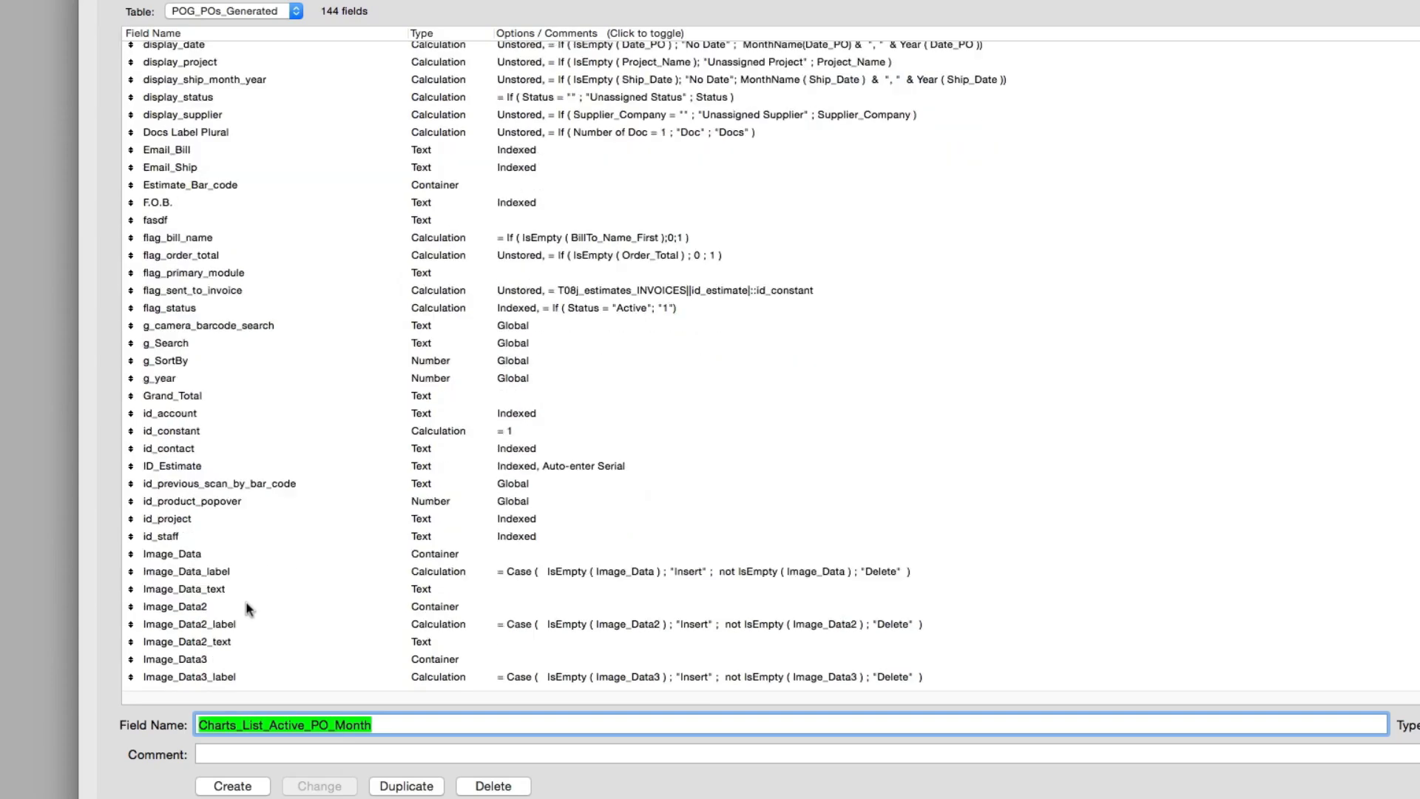
scroll(247, 608, down, 10)
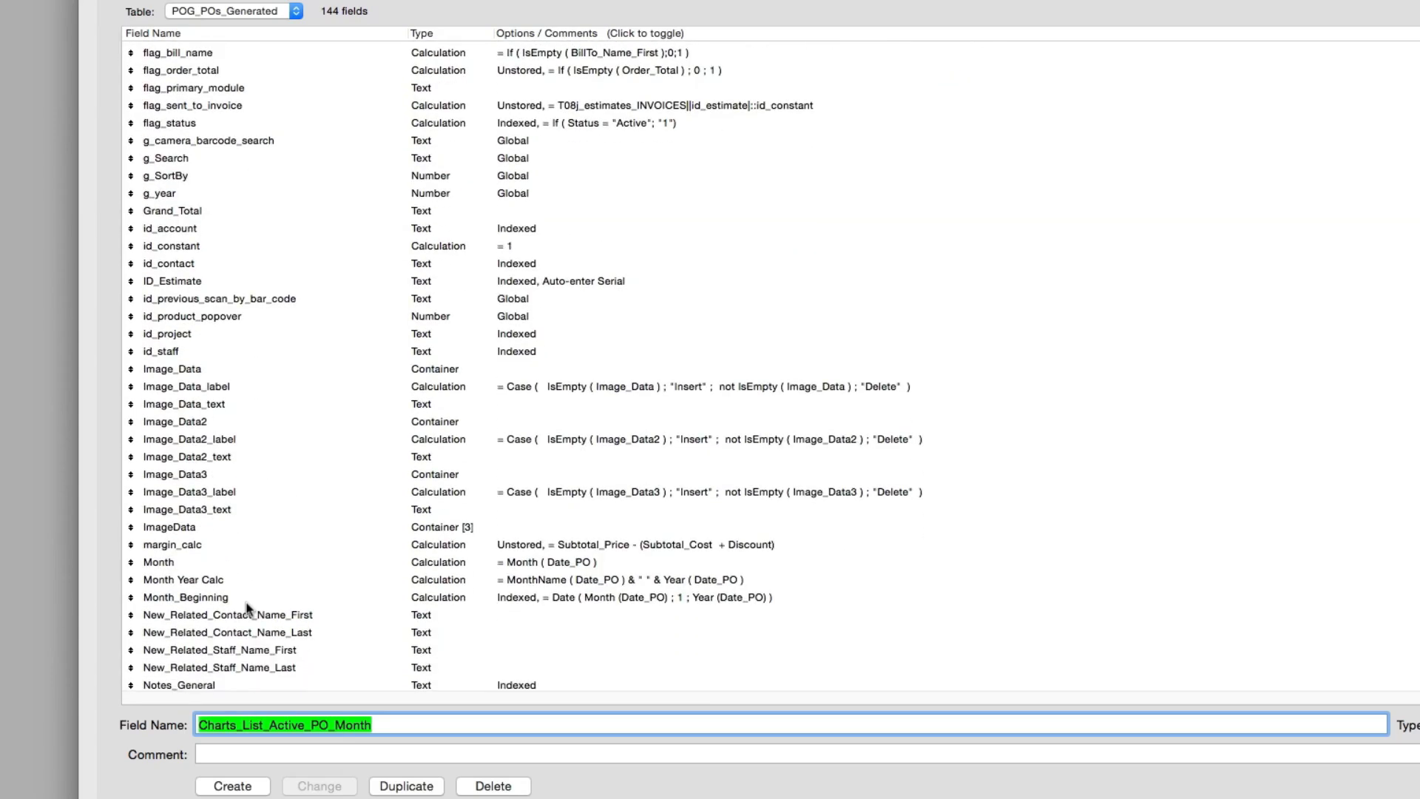
scroll(247, 608, down, 5)
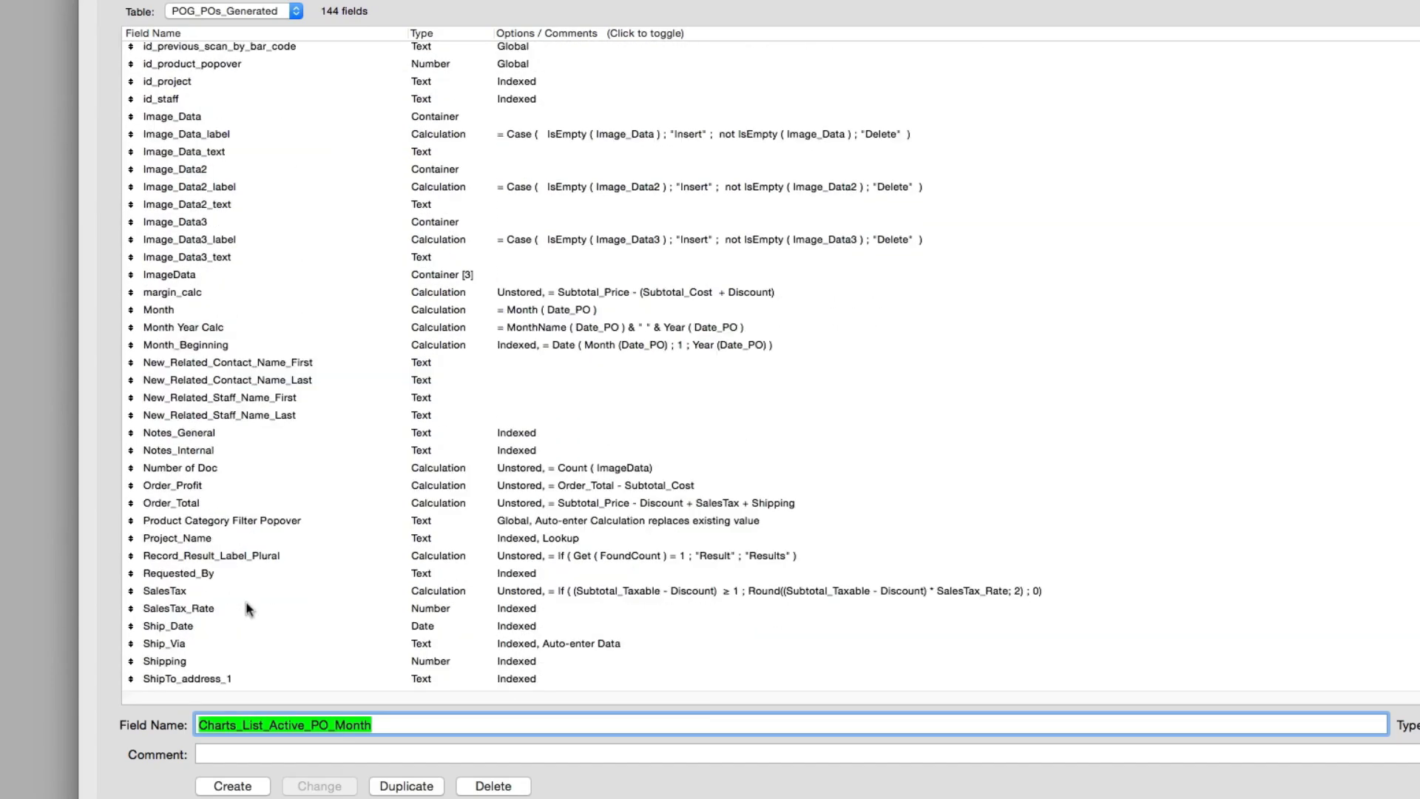
scroll(247, 607, down, 6)
scroll(247, 608, down, 12)
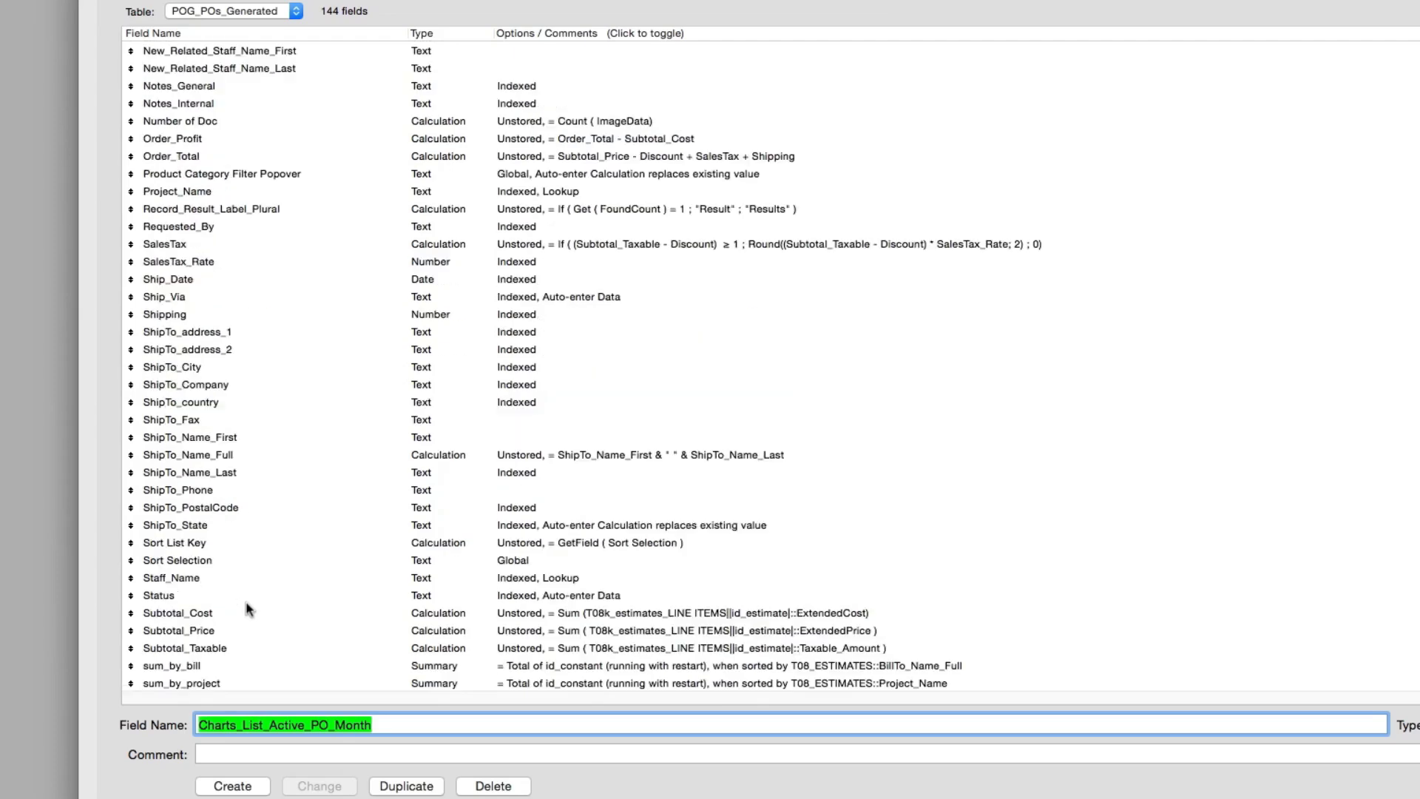
scroll(247, 608, down, 8)
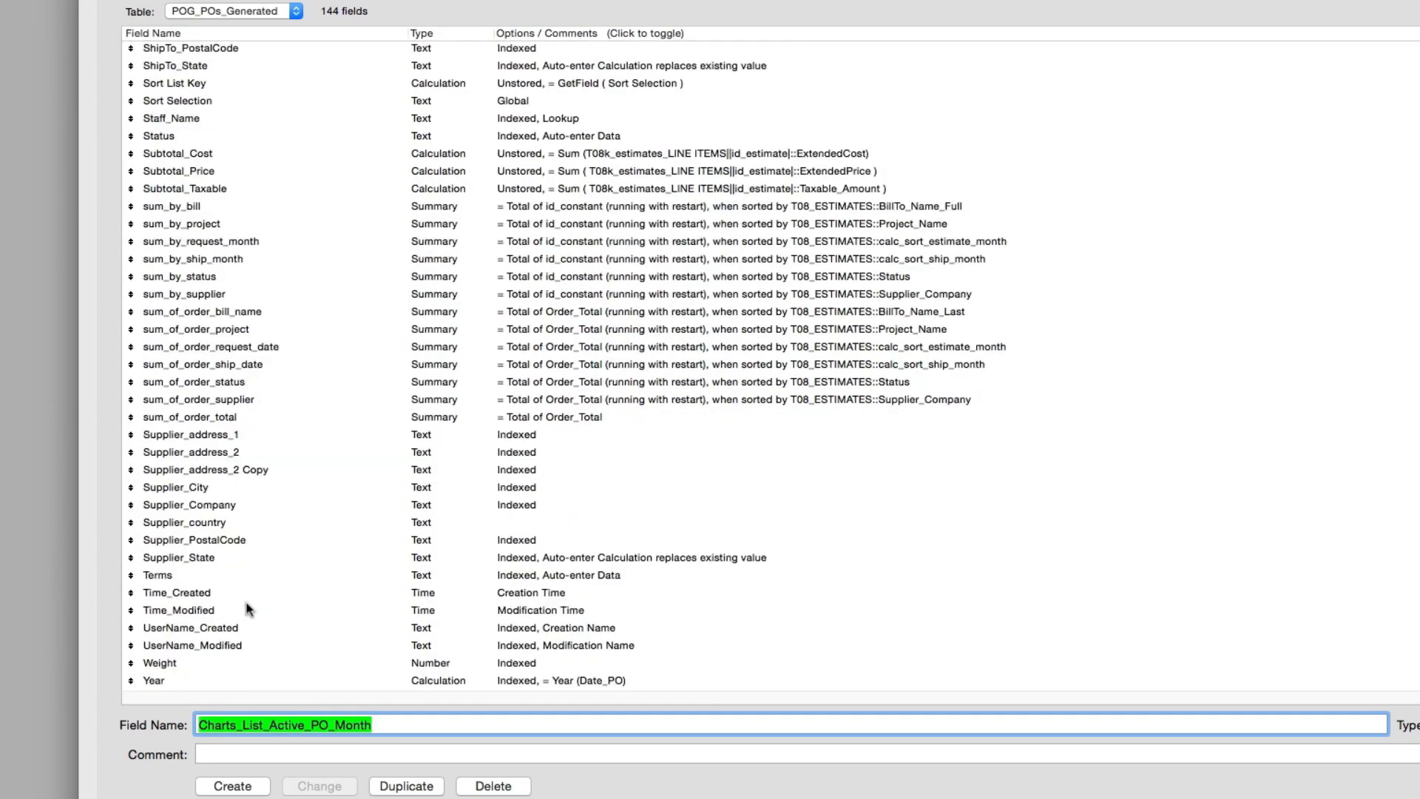
scroll(247, 608, up, 20)
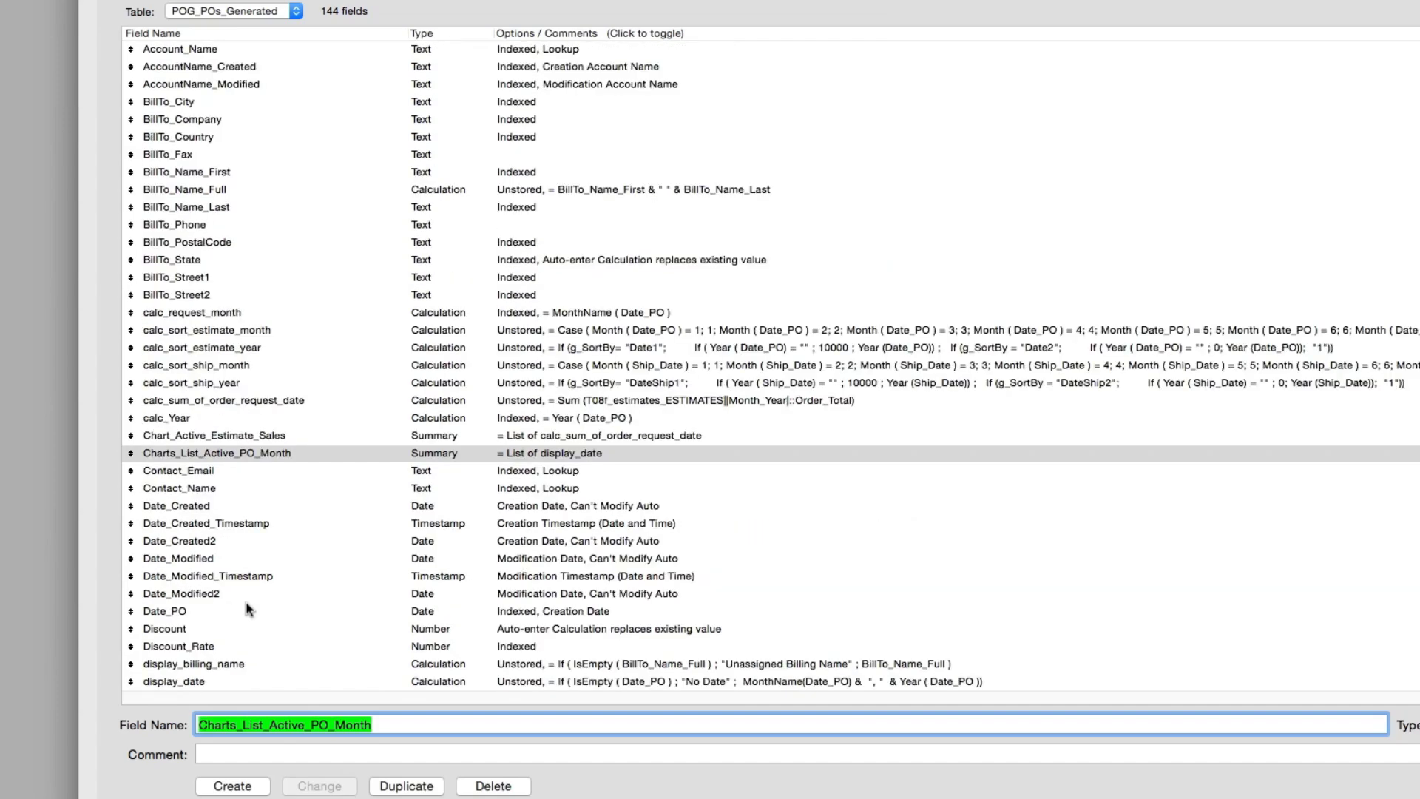
Sort the POG_POs_Generated fields by type and examine the formulas of the calculation fields.
click(423, 33)
scroll(575, 155, up, 12)
scroll(610, 405, down, 4)
scroll(578, 414, down, 3)
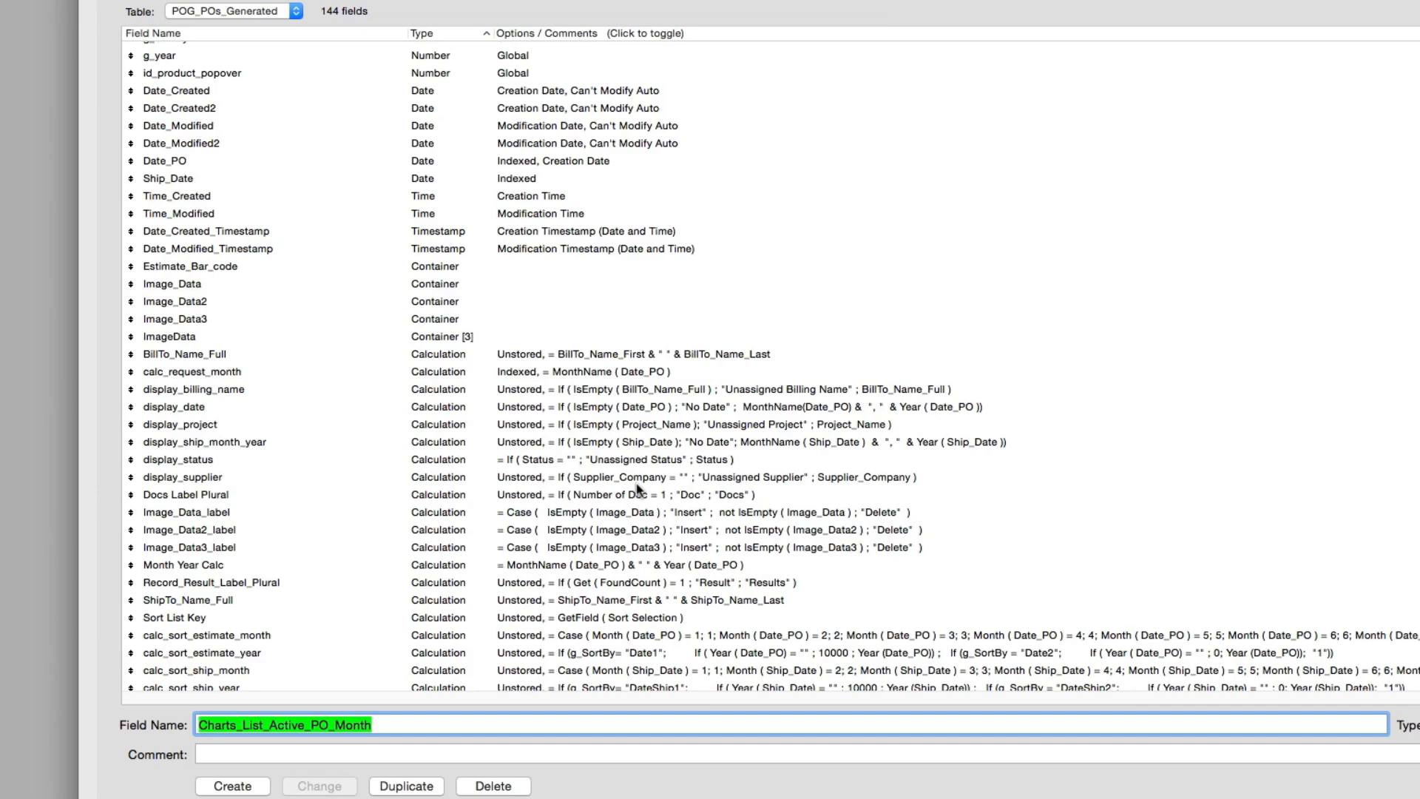
scroll(721, 514, down, 3)
scroll(721, 515, down, 1)
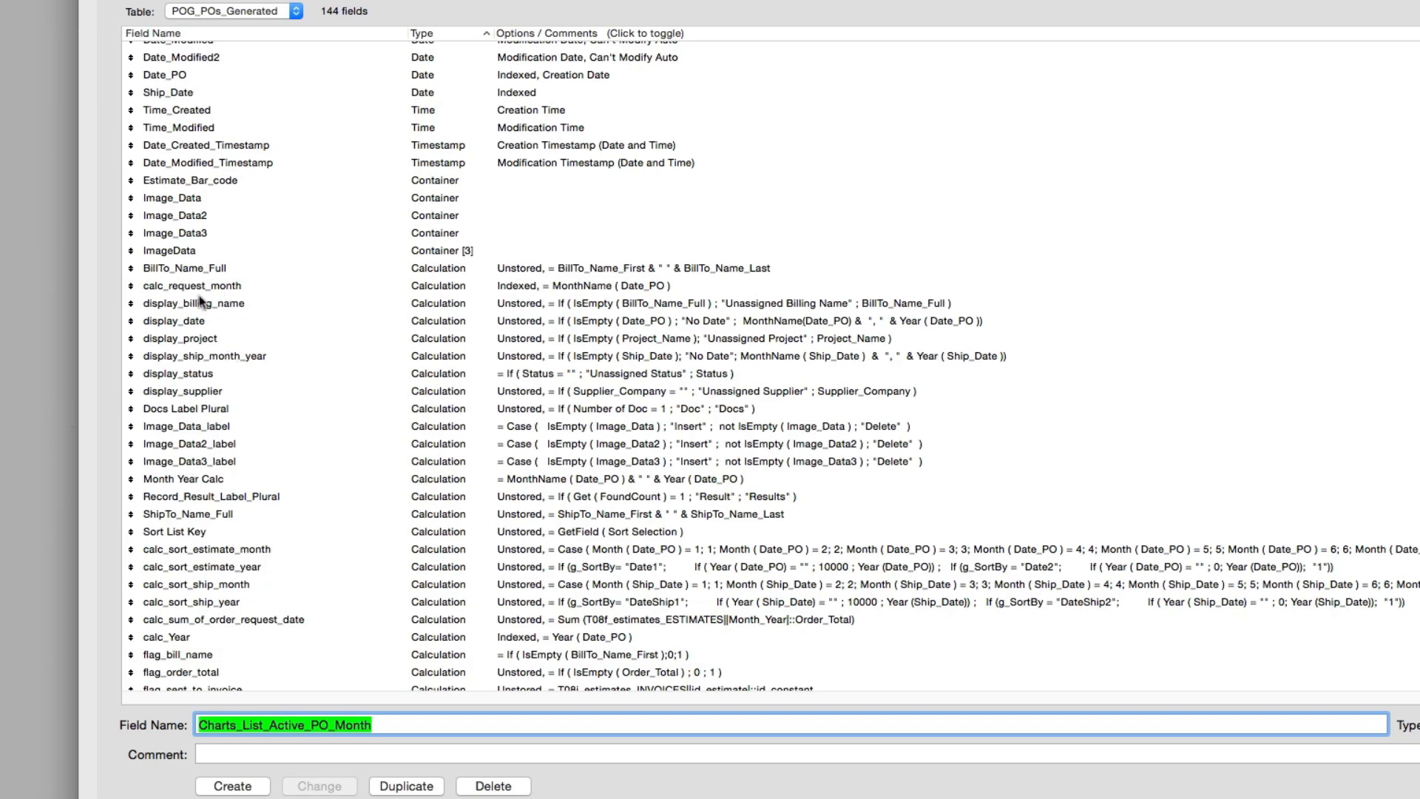
scroll(200, 299, down, 5)
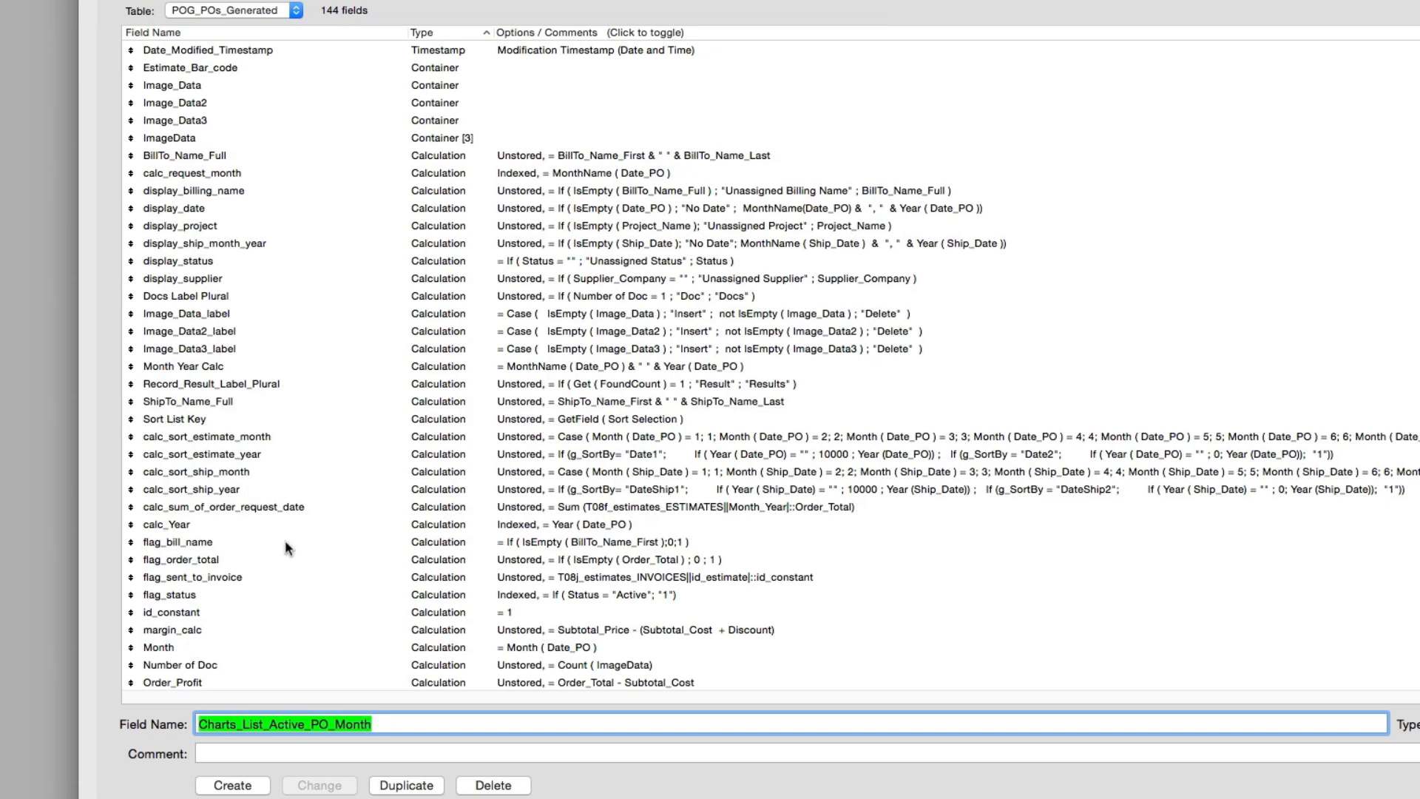
Rename the calc_sort_estimate_month calculation field as calc_sort_PO_month.
click(226, 424)
click(226, 436)
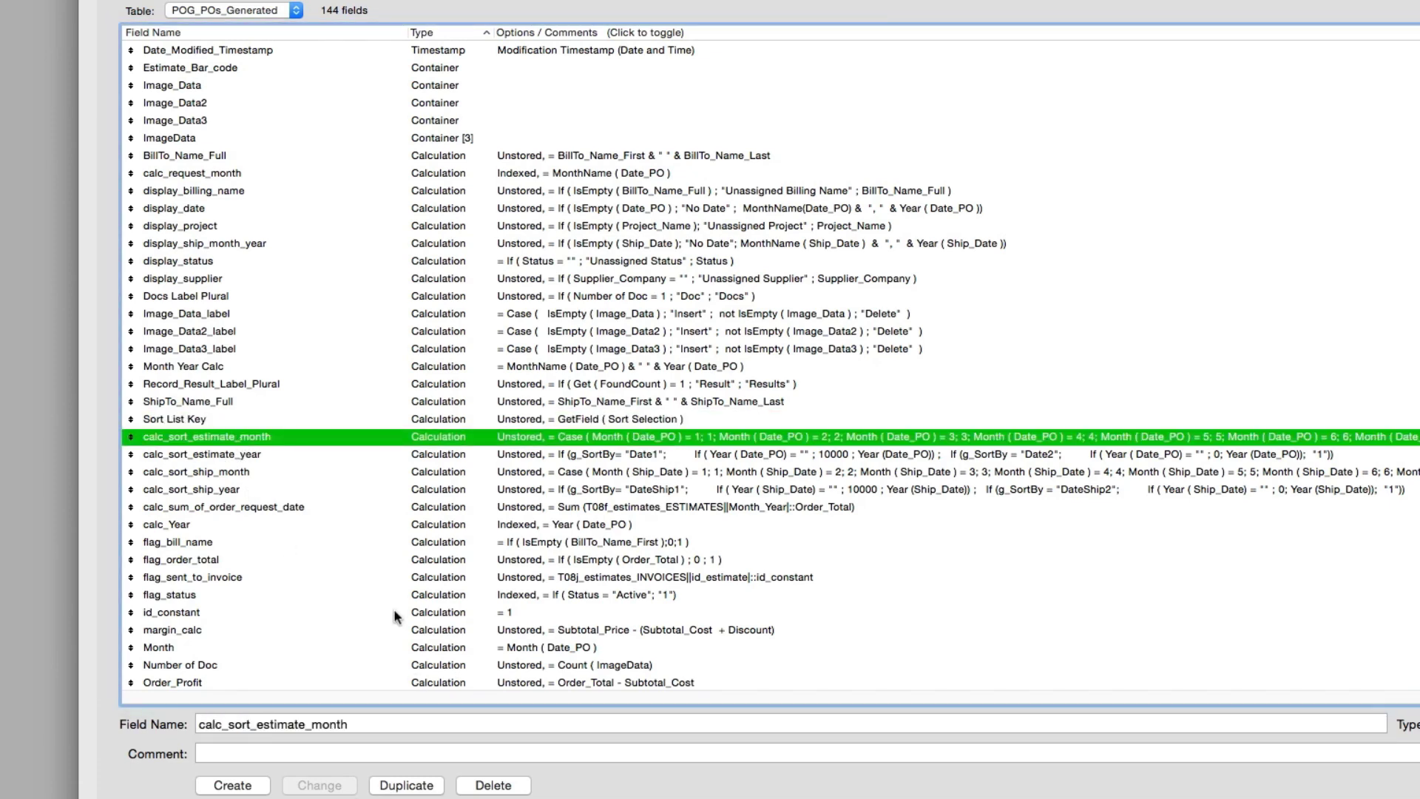
click(303, 725)
key(BackSpace)
key(BackSpace)
key(BackSpace)
key(BackSpace)
key(BackSpace)
key(BackSpace)
key(BackSpace)
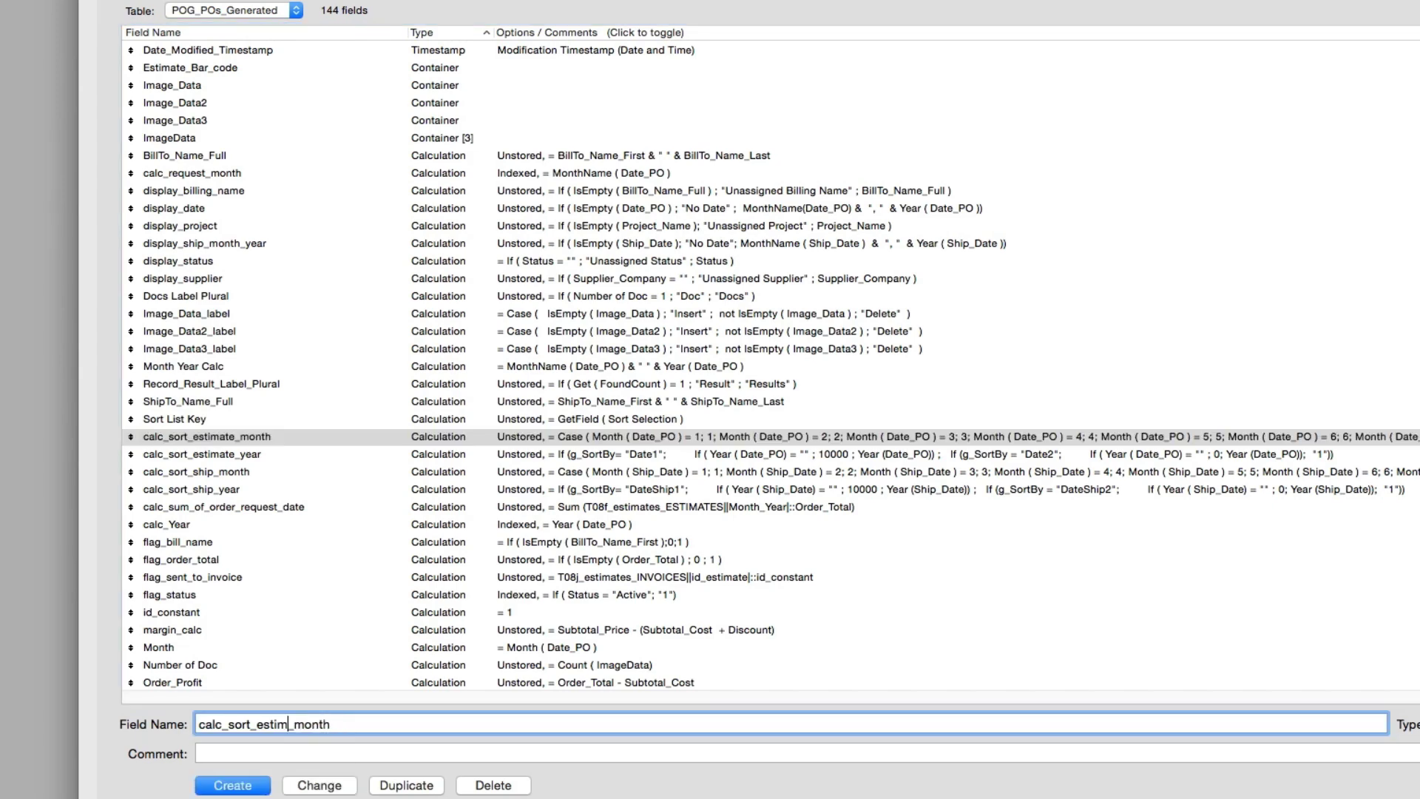
key(BackSpace)
text(PO)
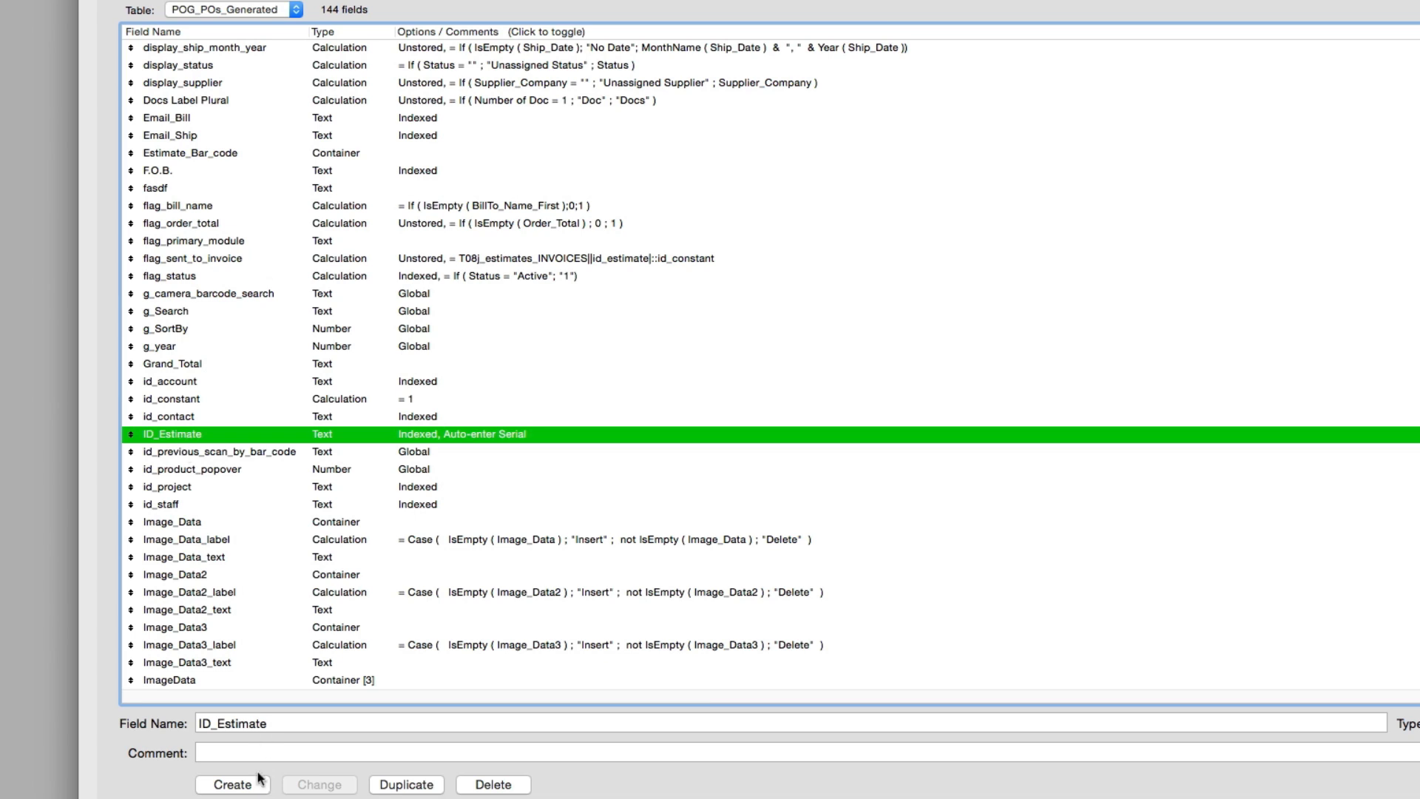
Rename the ID_Estimate key field of the POG_POs_Generated table as ID_PO.
drag(217, 723, 633, 776)
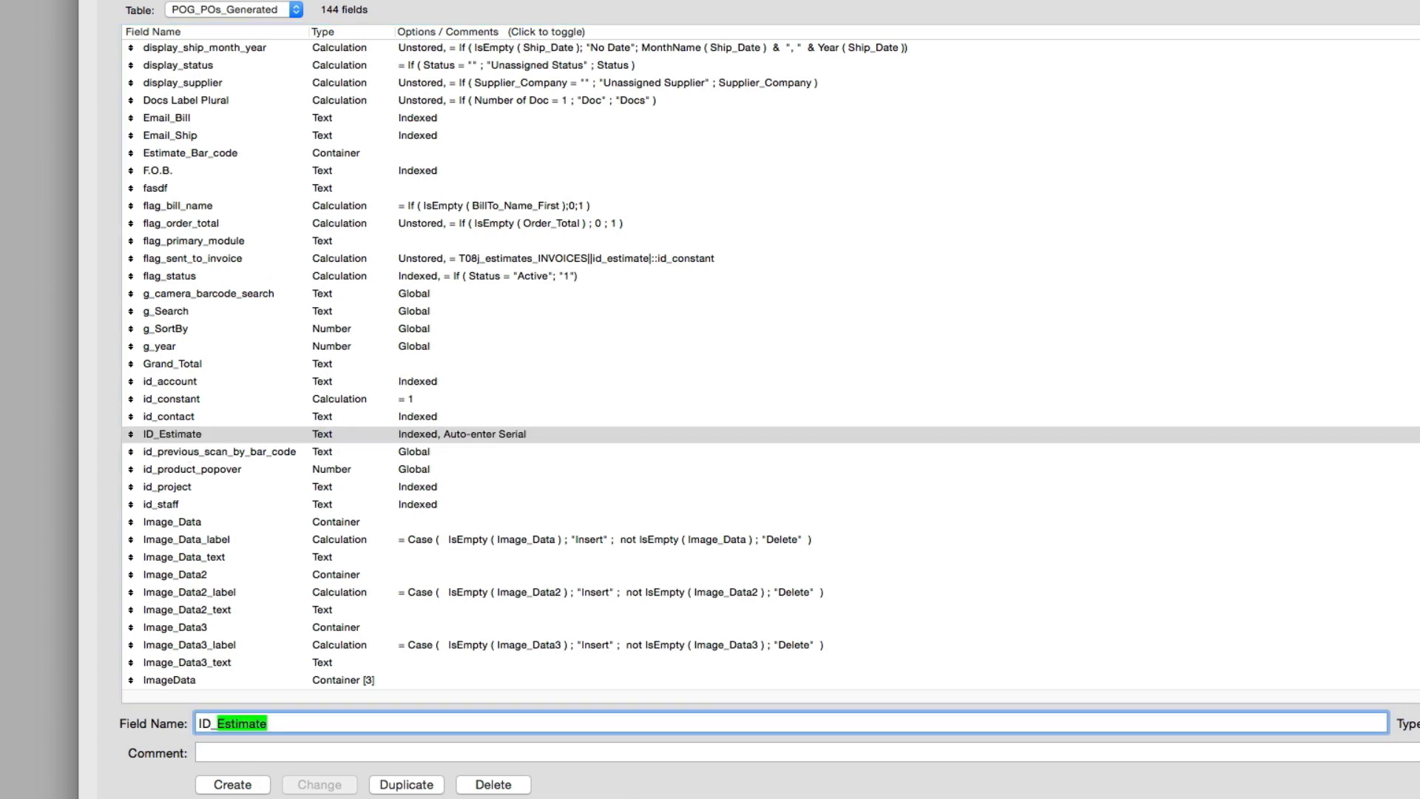
text(PO)
click(326, 788)
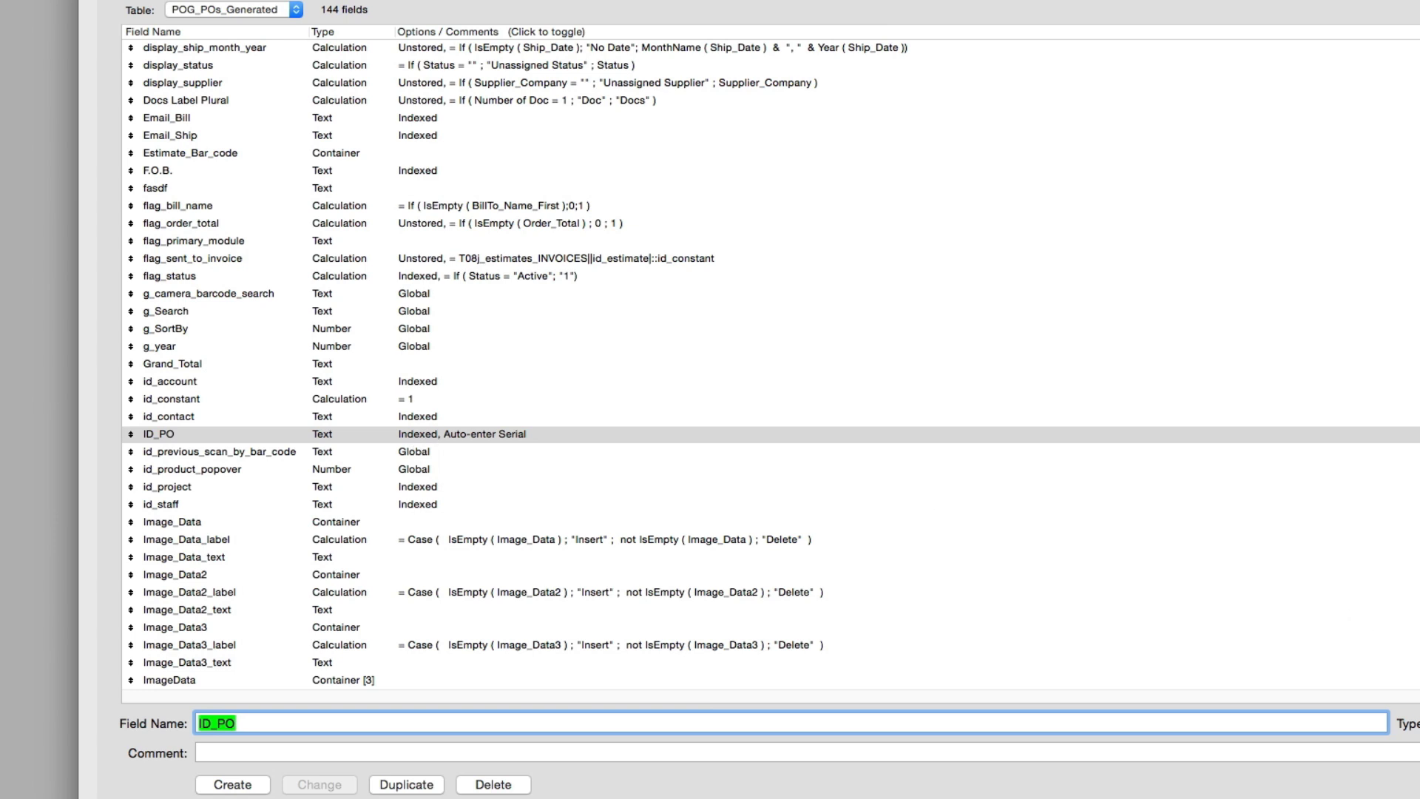
Replace the EST prefix in the next serial value of the ID_PO field's auto-enter options with POG.
click(1419, 723)
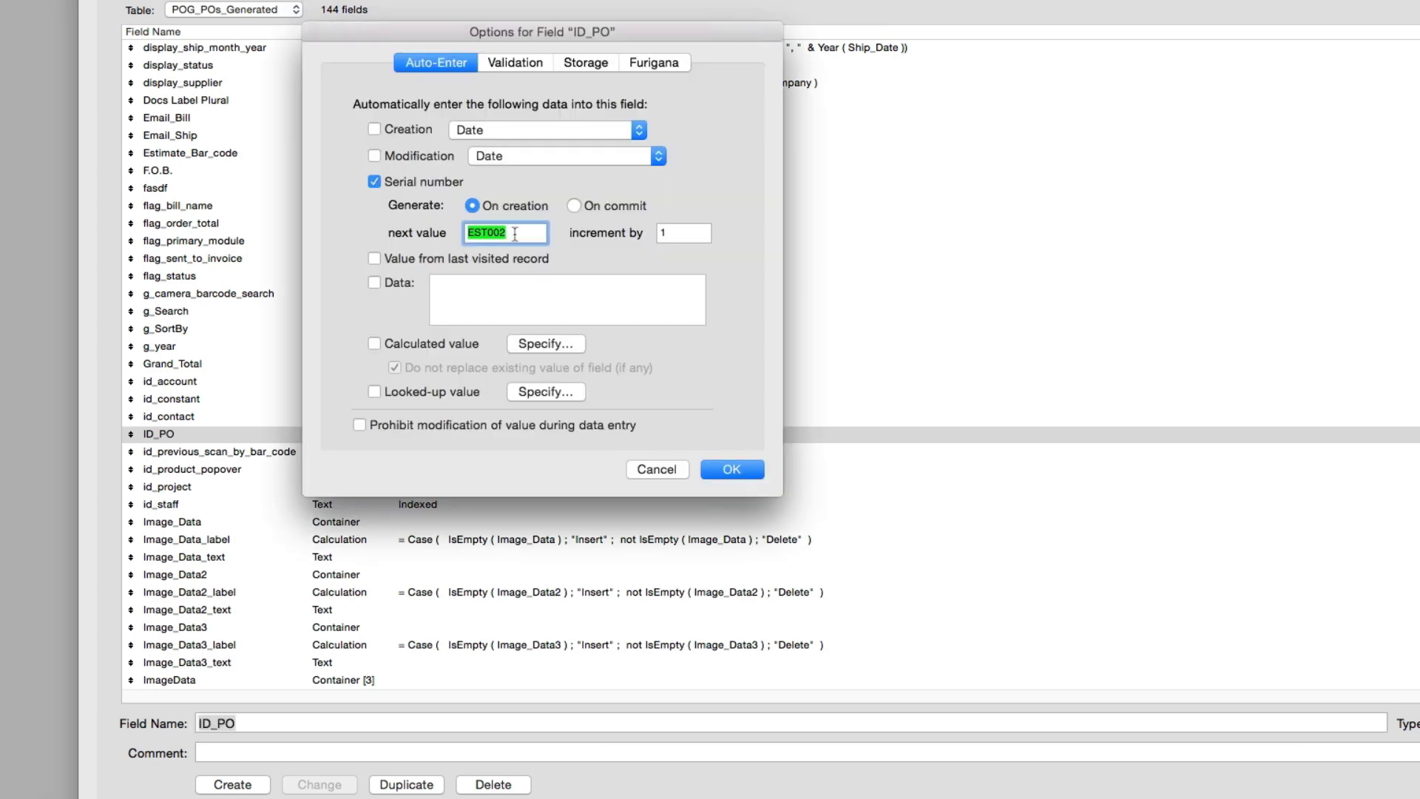
click(486, 235)
key(BackSpace)
key(BackSpace)
key(BackSpace)
text(POG)
double_click(523, 231)
click(729, 474)
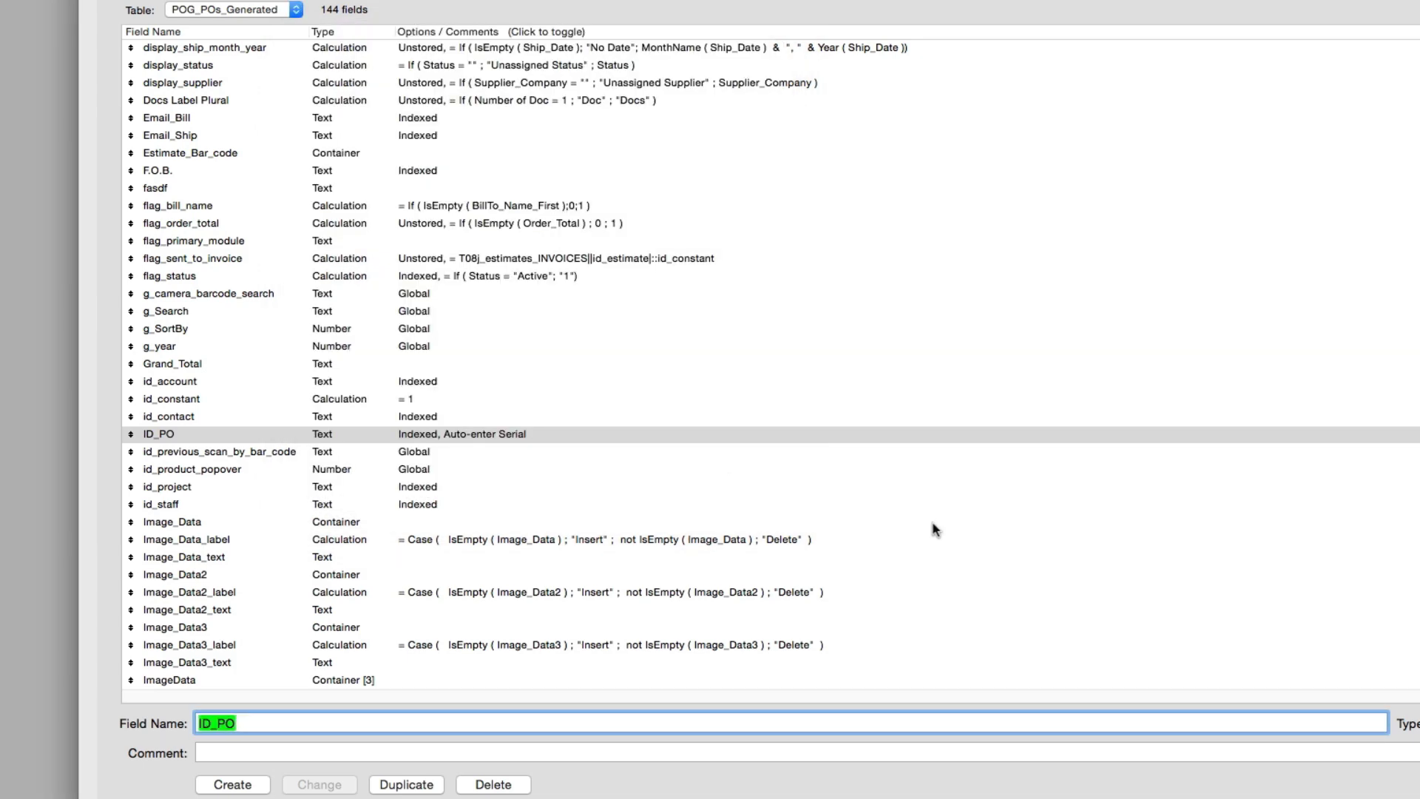
Show the fields of the POLI_POs_Line_Items table and rename its id_estimate field as id_PO.
scroll(933, 529, down, 6)
scroll(933, 529, down, 3)
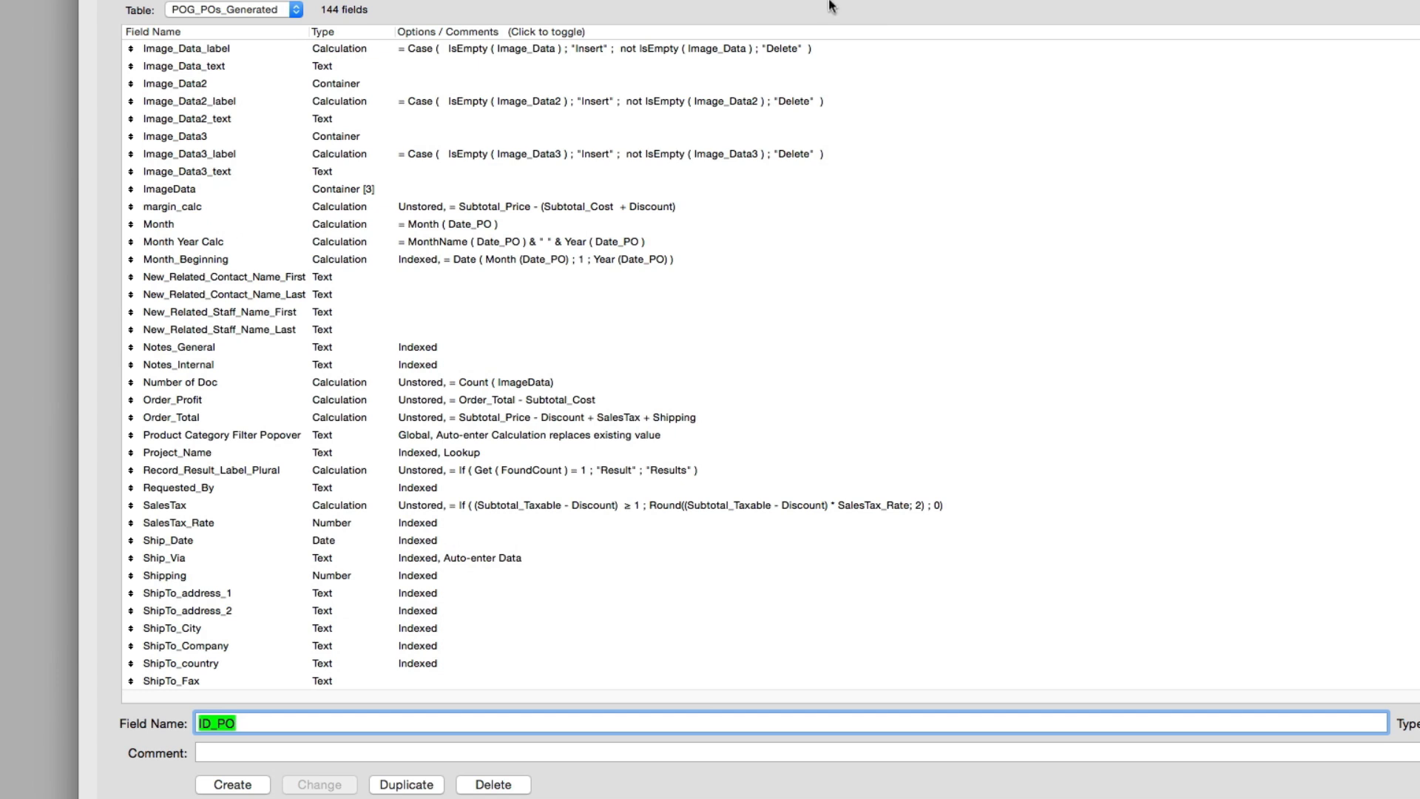
click(219, 9)
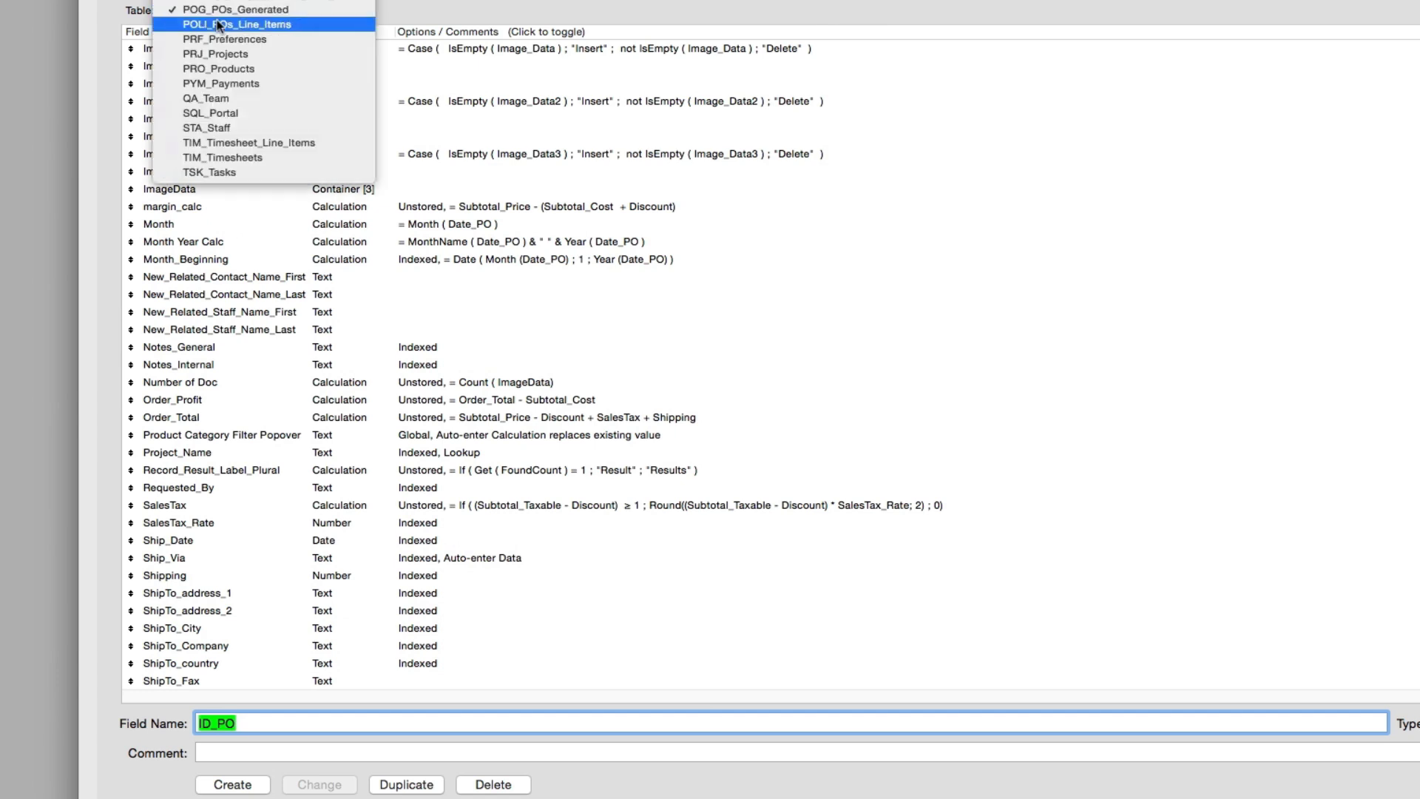
click(220, 23)
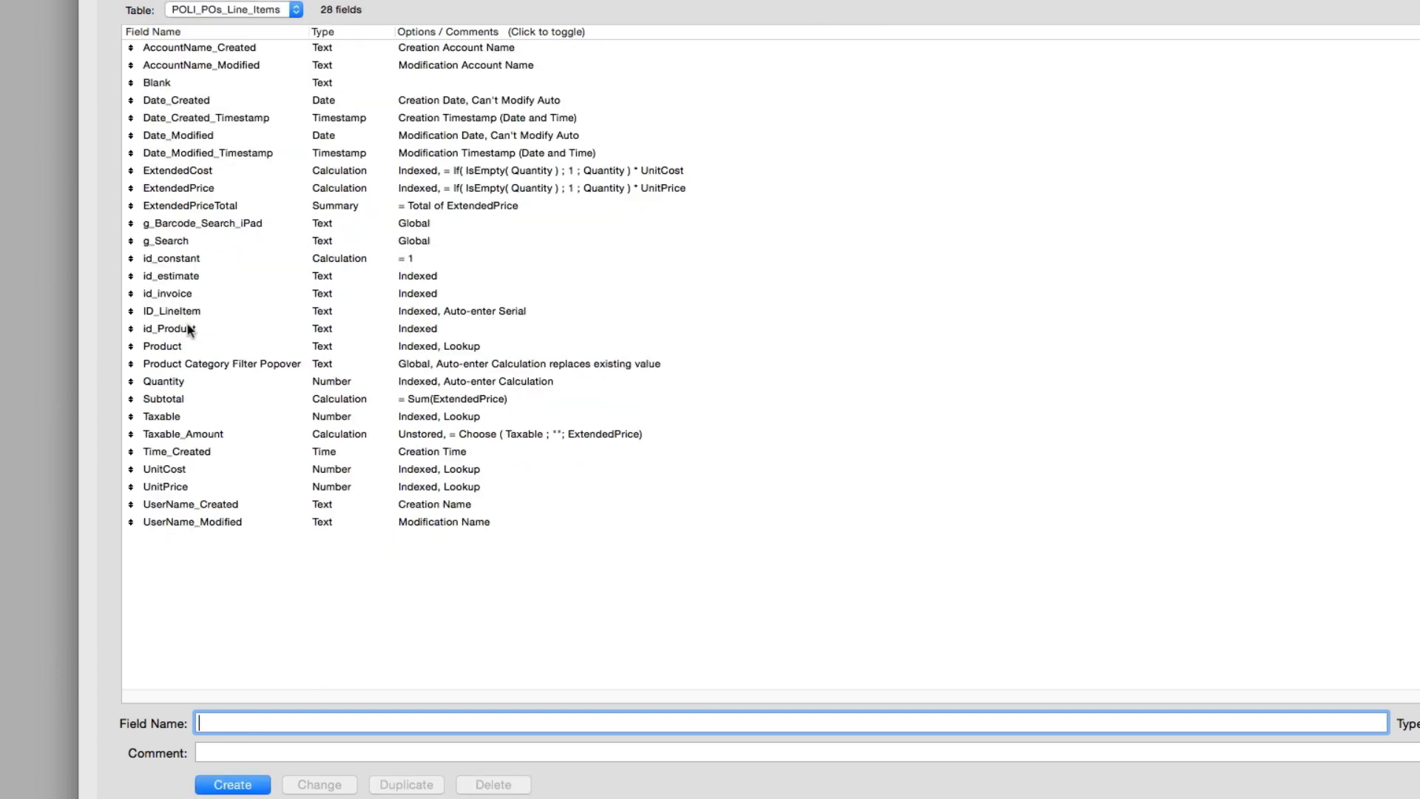
click(167, 275)
drag(216, 722, 355, 727)
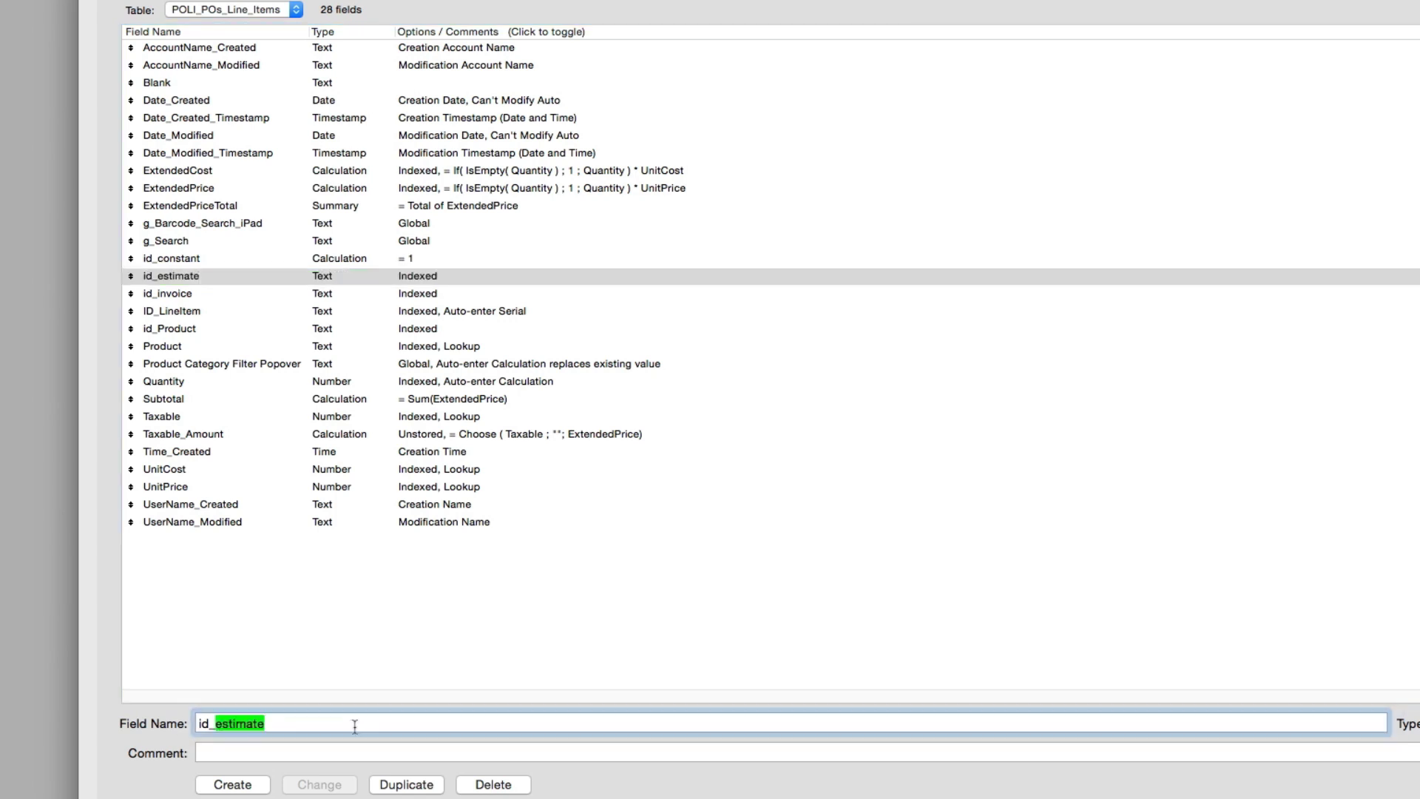
text(PO)
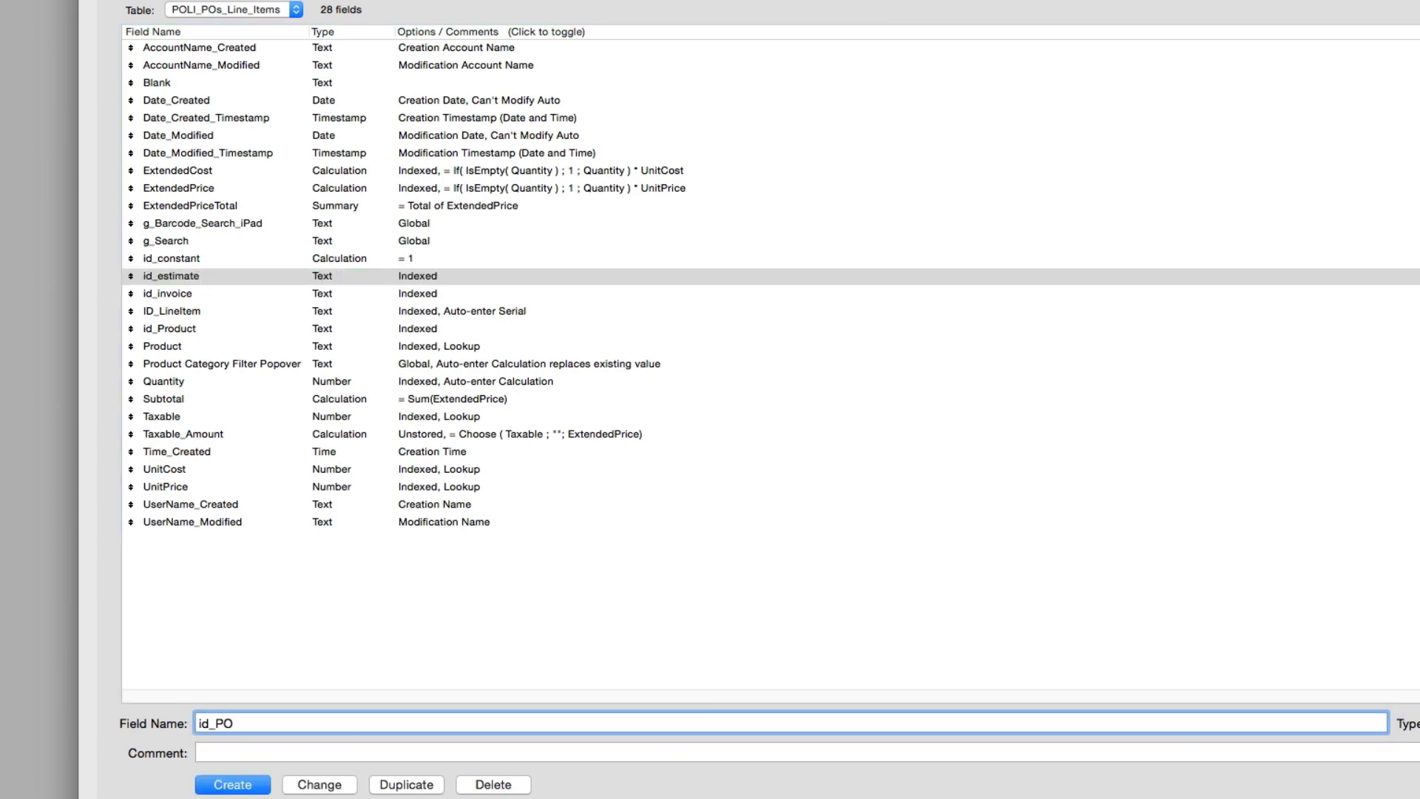
click(319, 784)
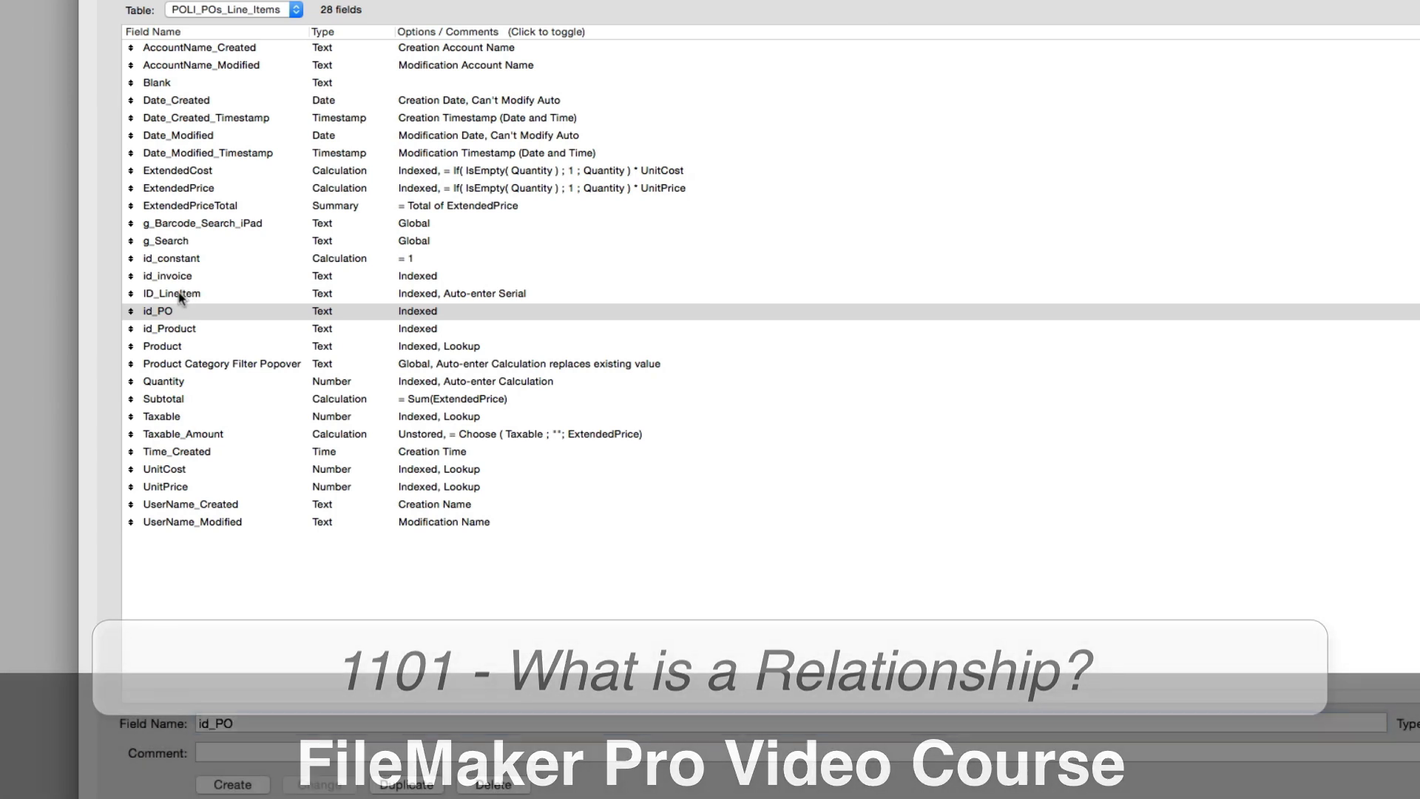
Rename the ID_LineItem field of the POLI_POs_Line_Items table as id_PO_LineItem.
click(180, 295)
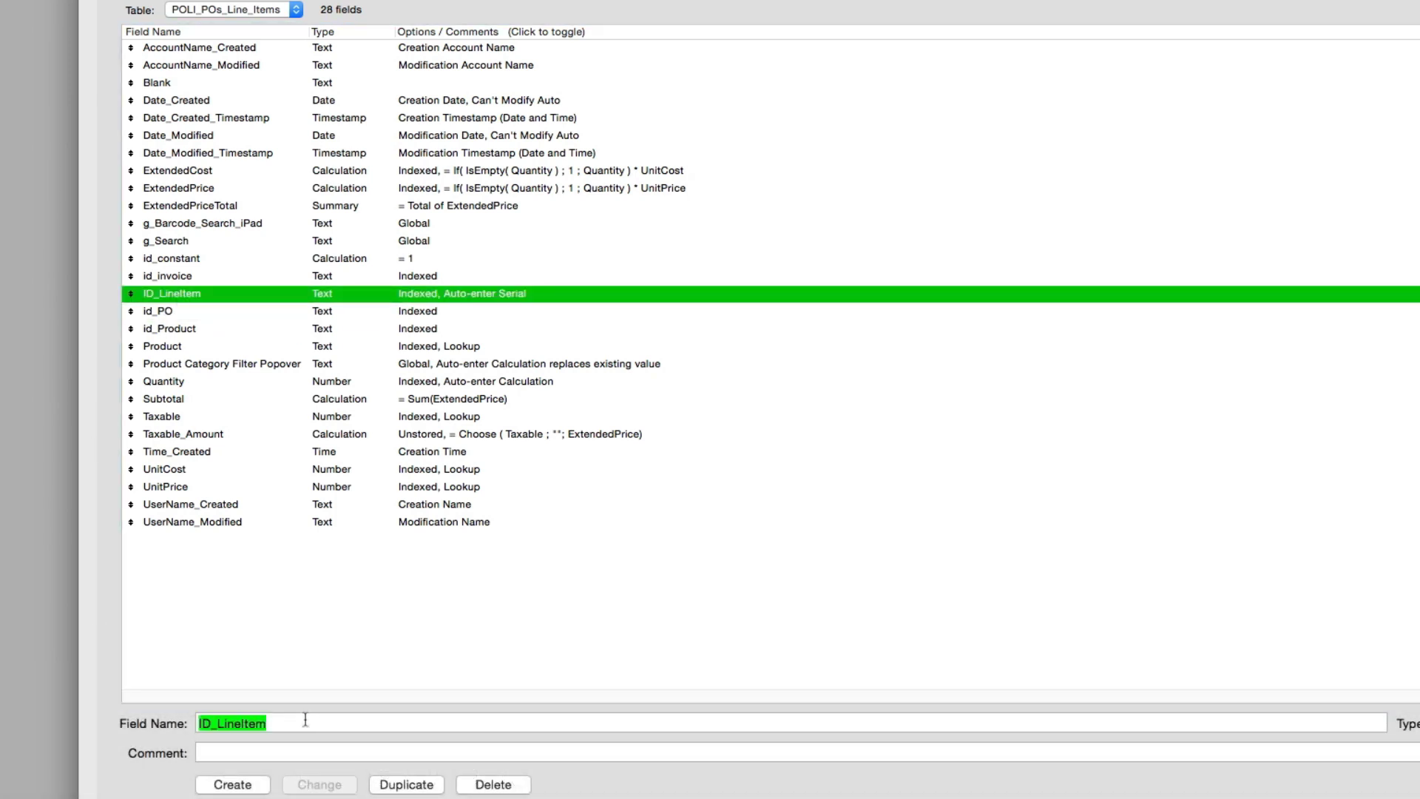
click(311, 721)
drag(212, 722, 187, 722)
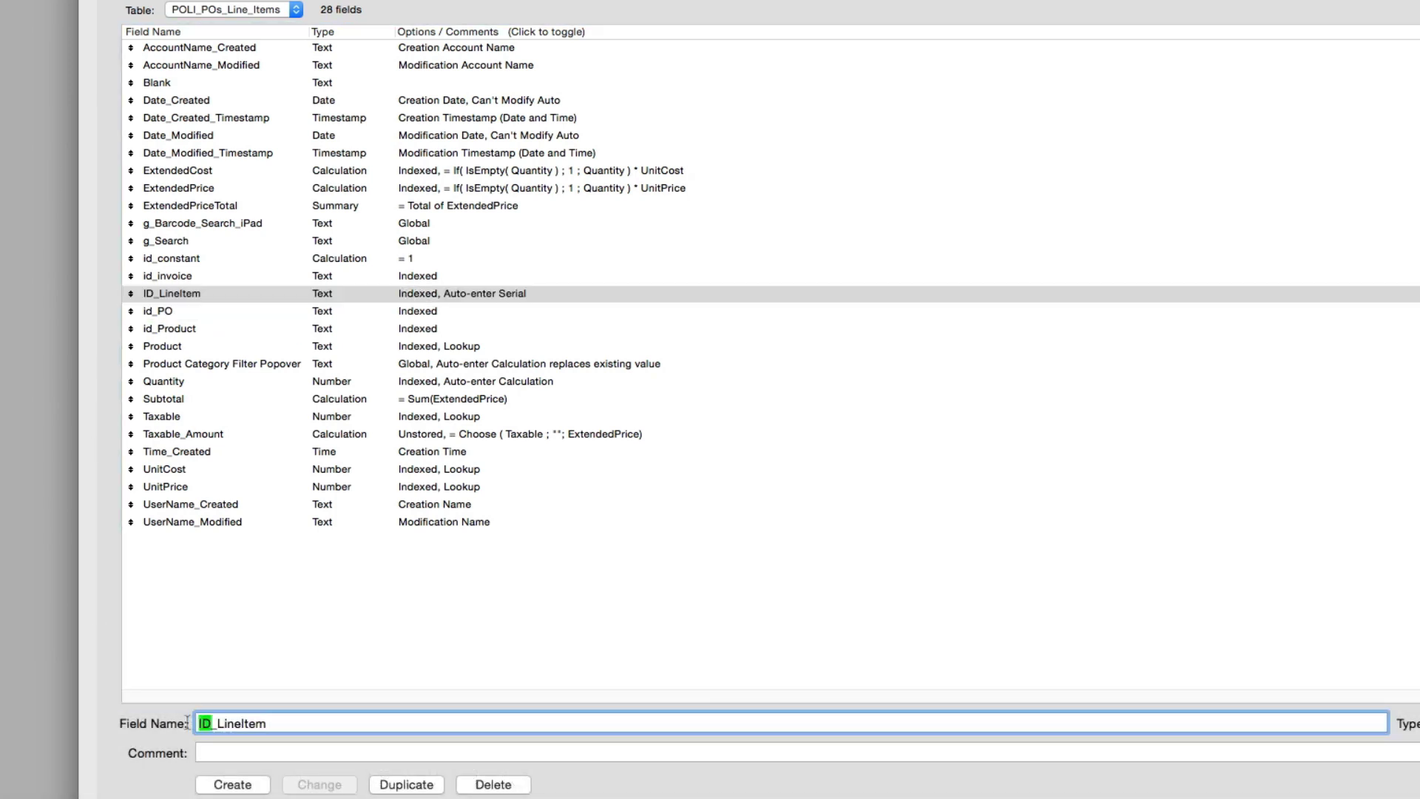
text(id_)
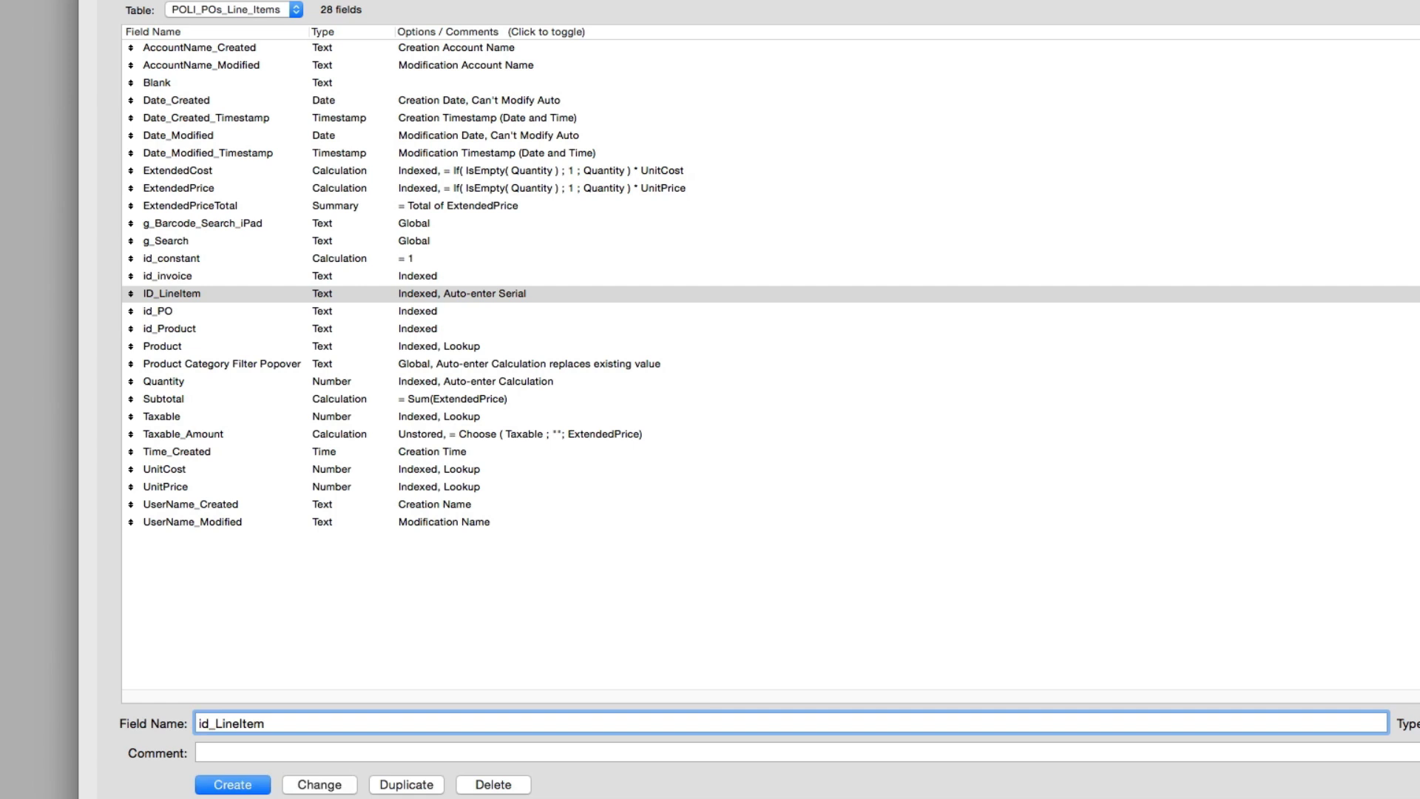
text(PO_)
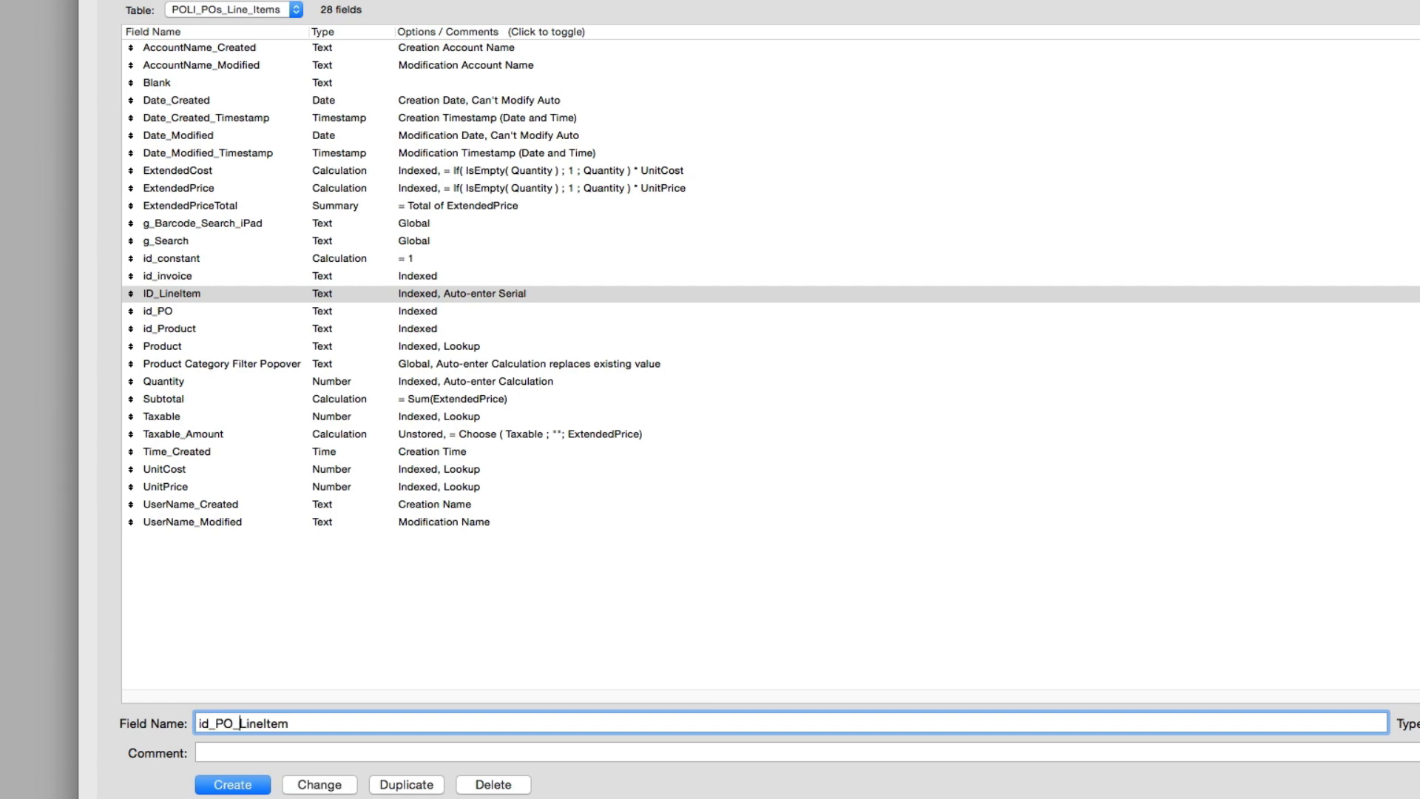
click(320, 784)
Set the next serial value of the id_PO_LineItem field's auto-enter options to POLI_002 and save the database changes.
click(1418, 753)
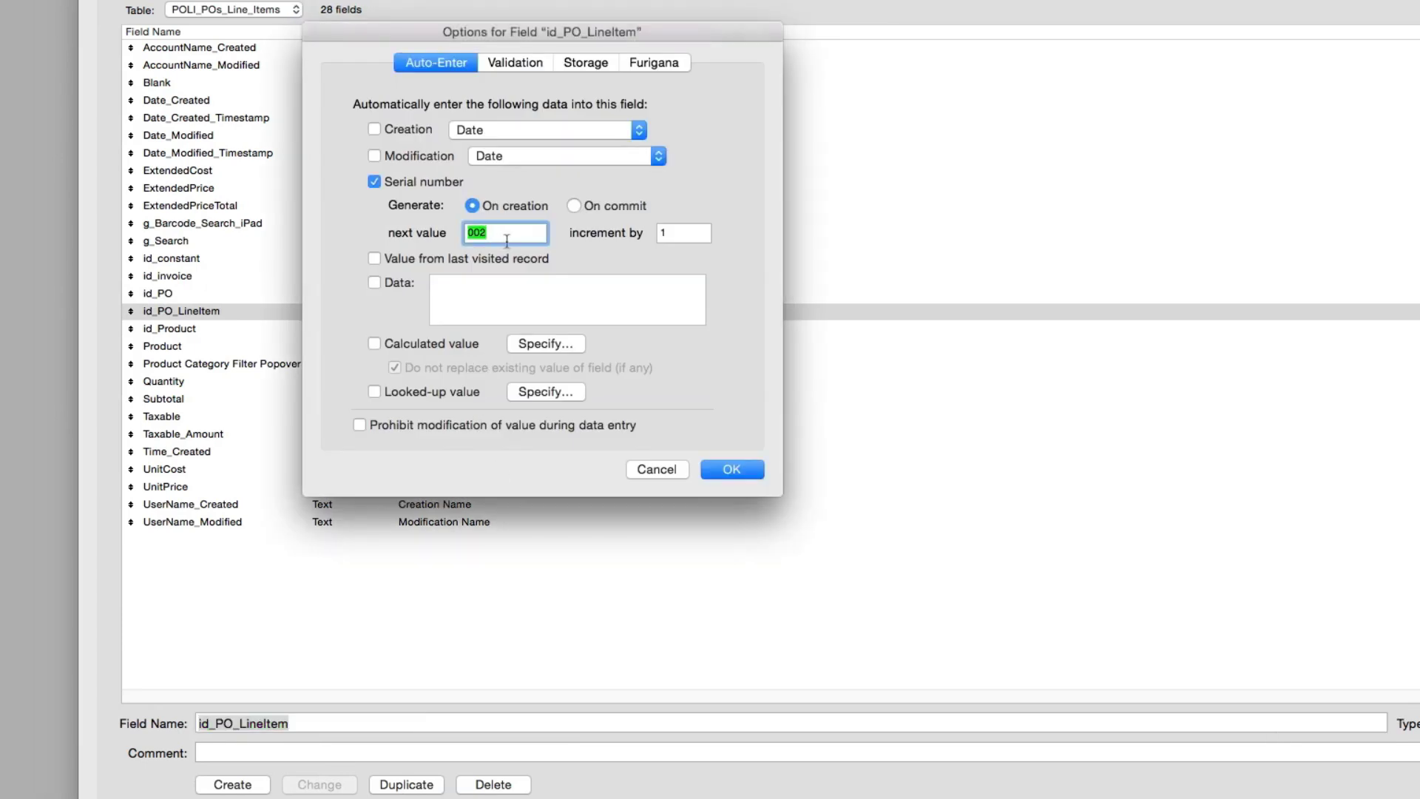
key(Left)
text(POLI_)
click(492, 233)
key(BackSpace)
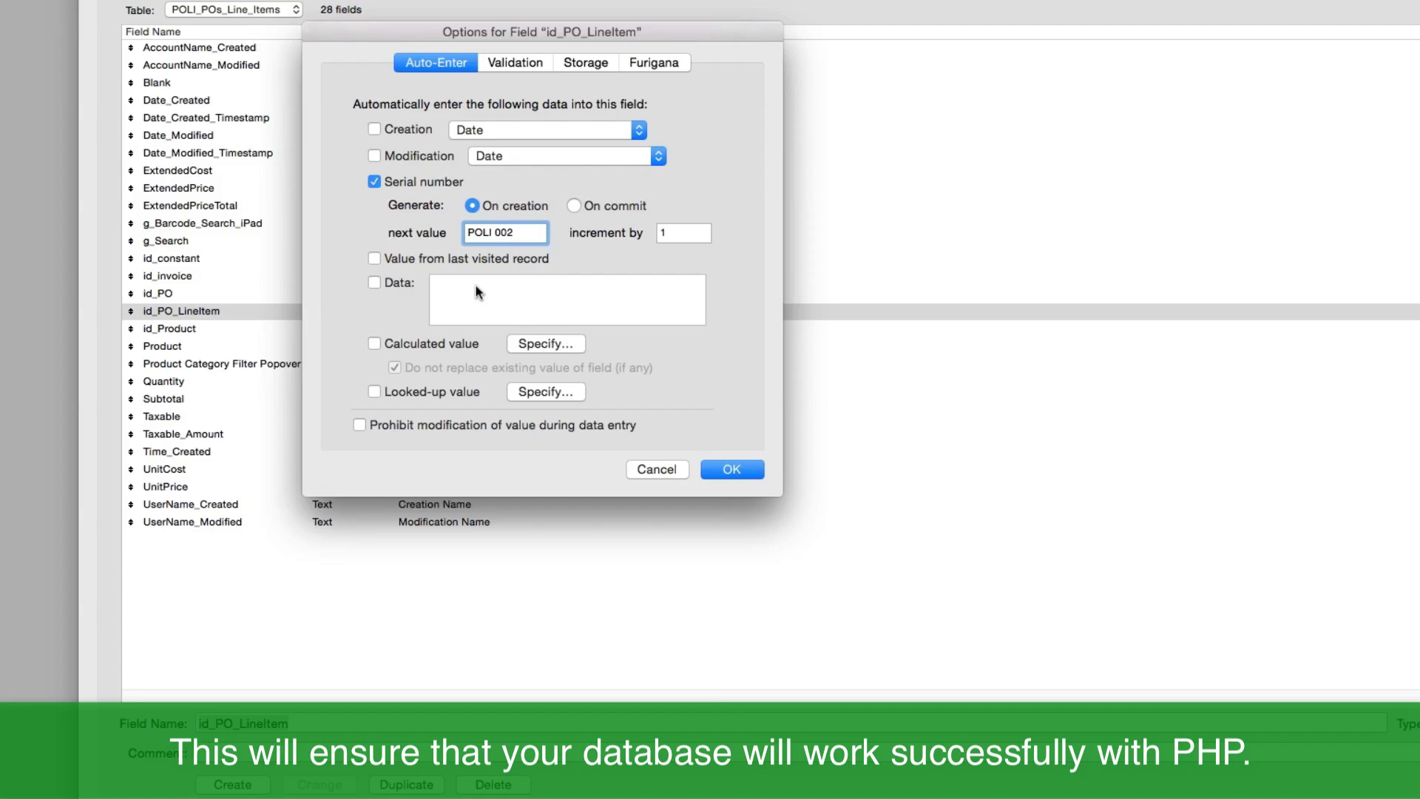
key(BackSpace)
text(_)
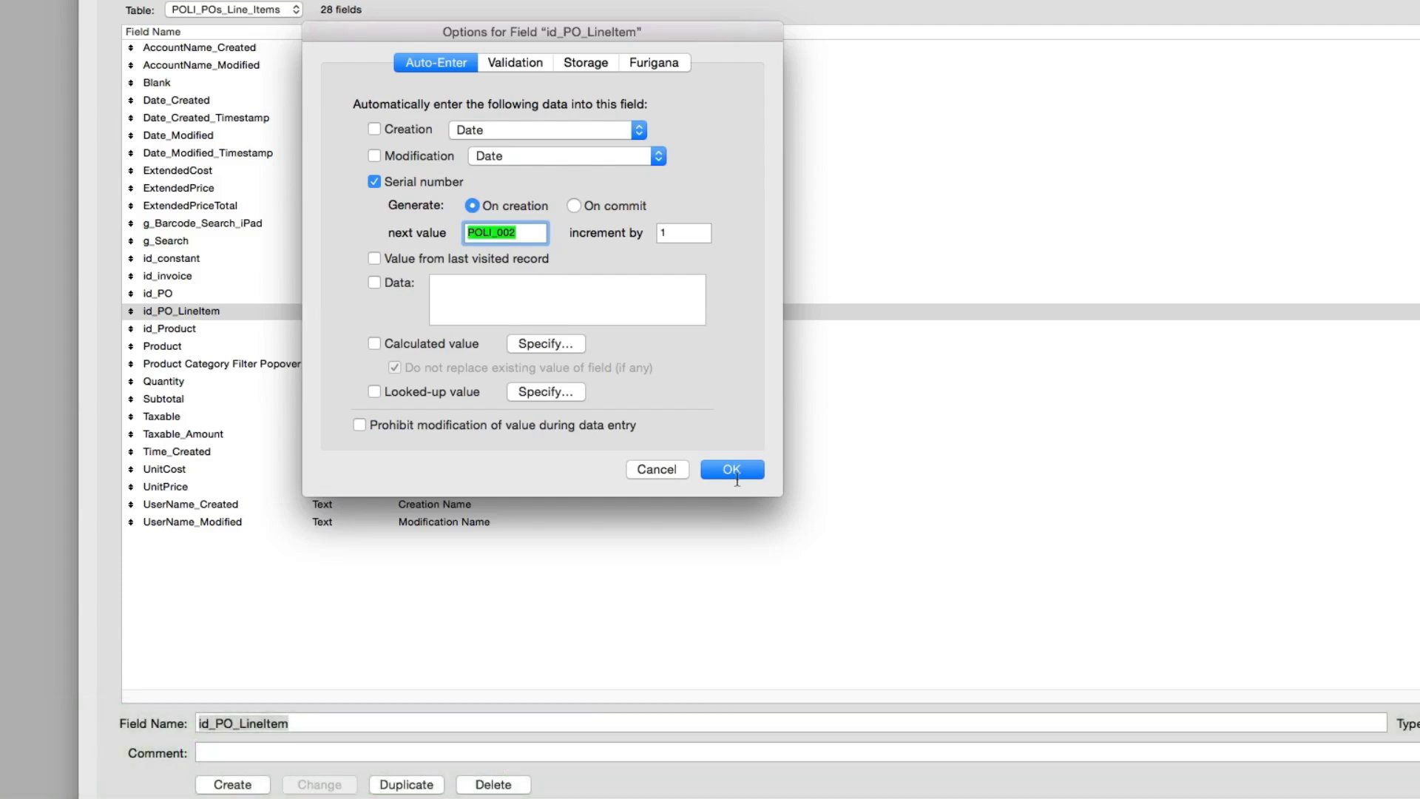
click(731, 469)
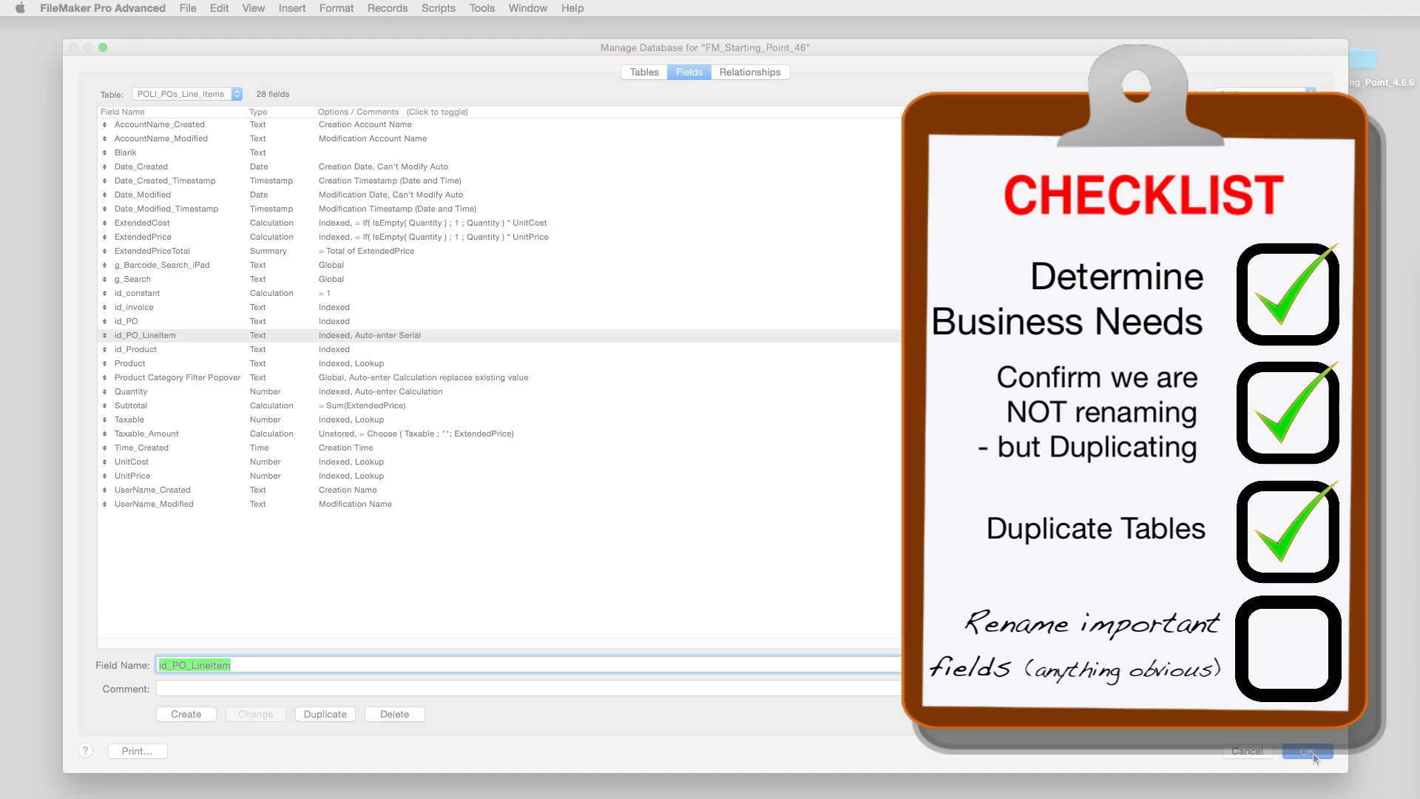
click(1327, 757)
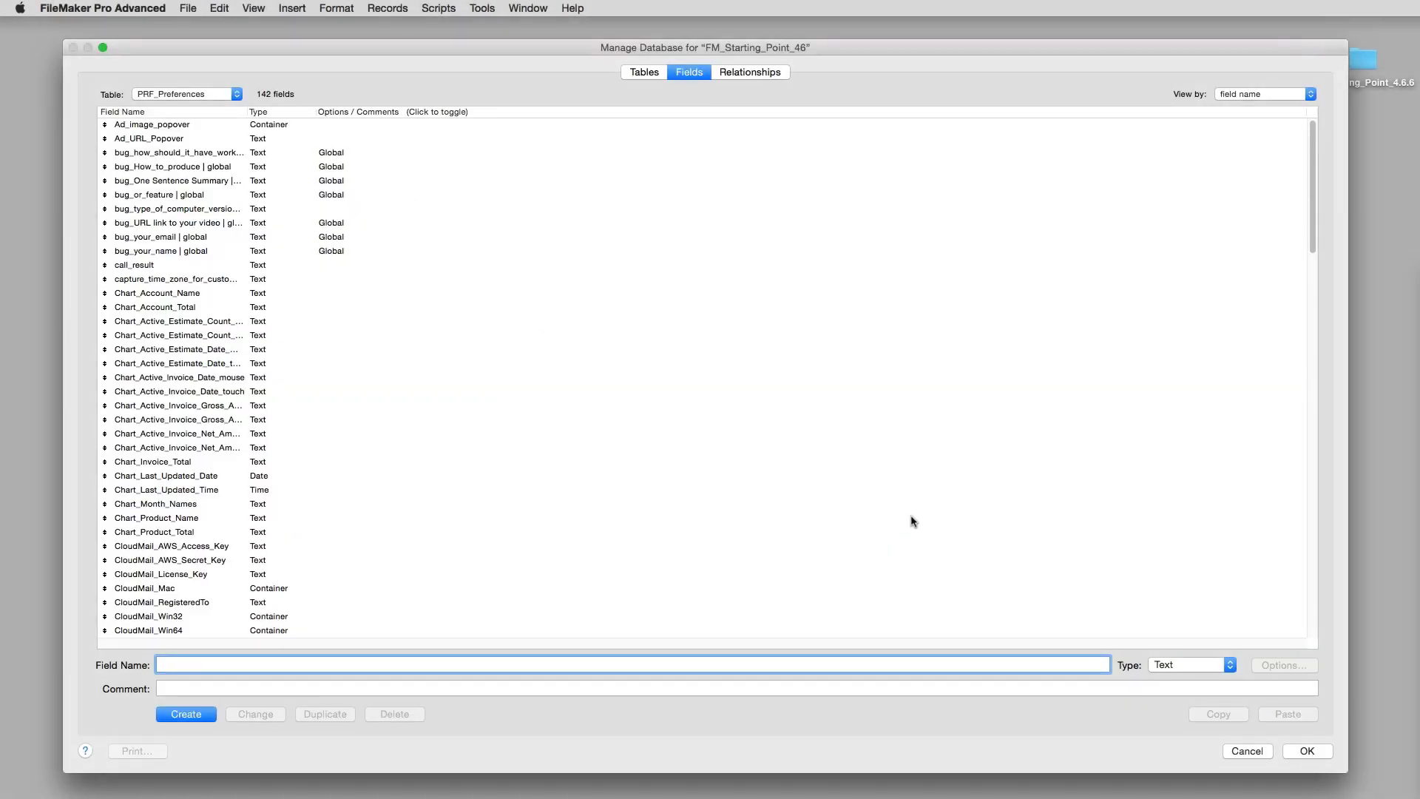
Show the relationships graph and examine the table occurrence groups from T01_ACCOUNTS through T10_EXPENSES.
click(741, 74)
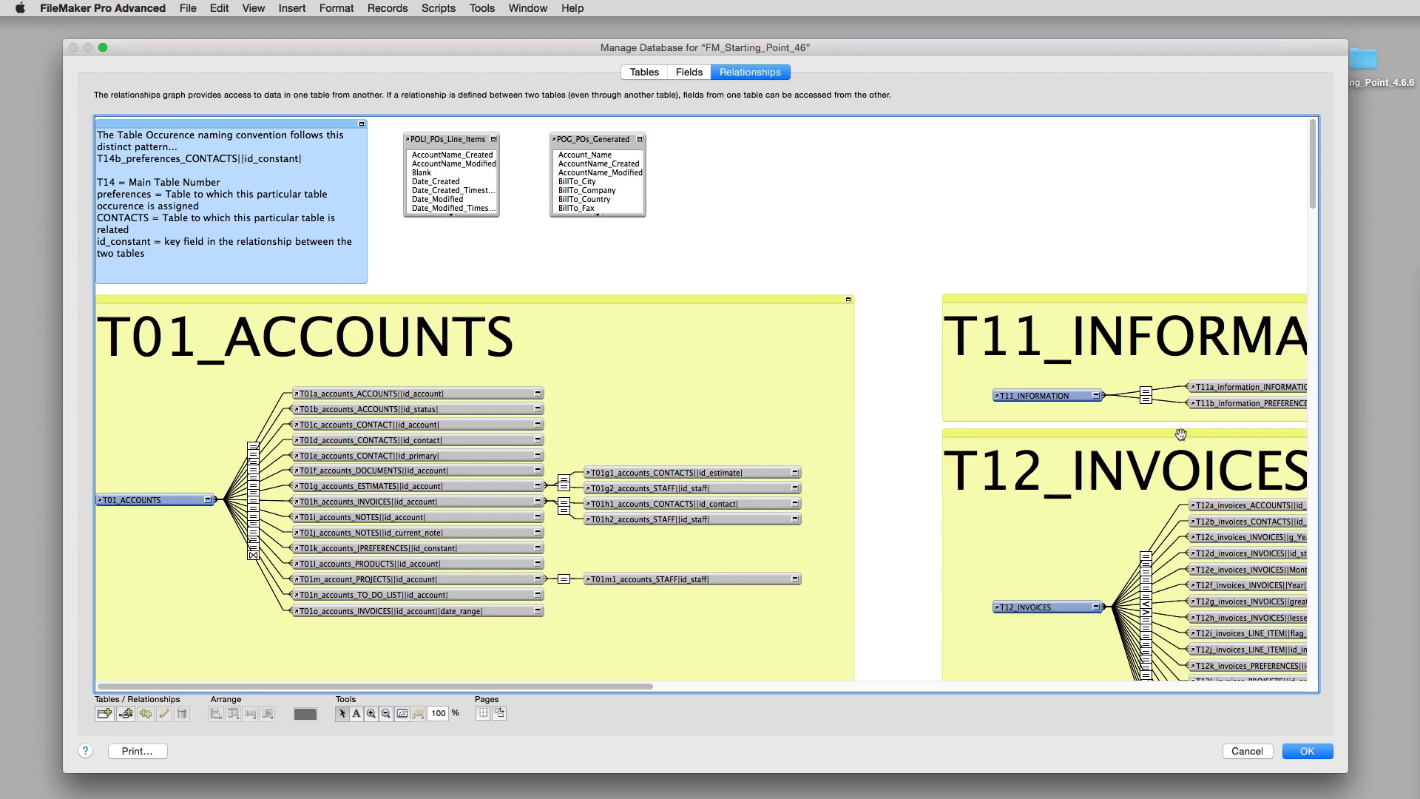
scroll(1180, 434, down, 10)
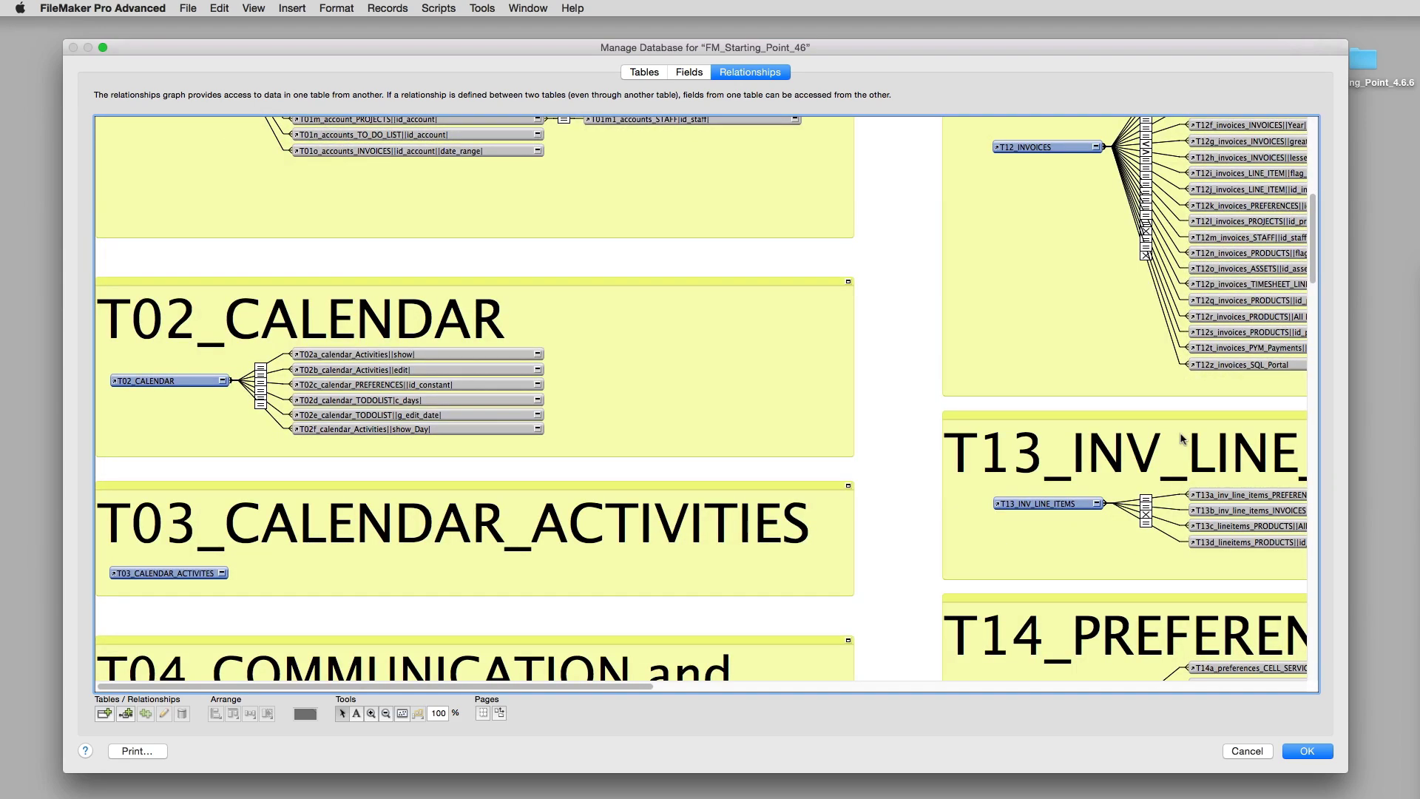
scroll(1180, 438, down, 12)
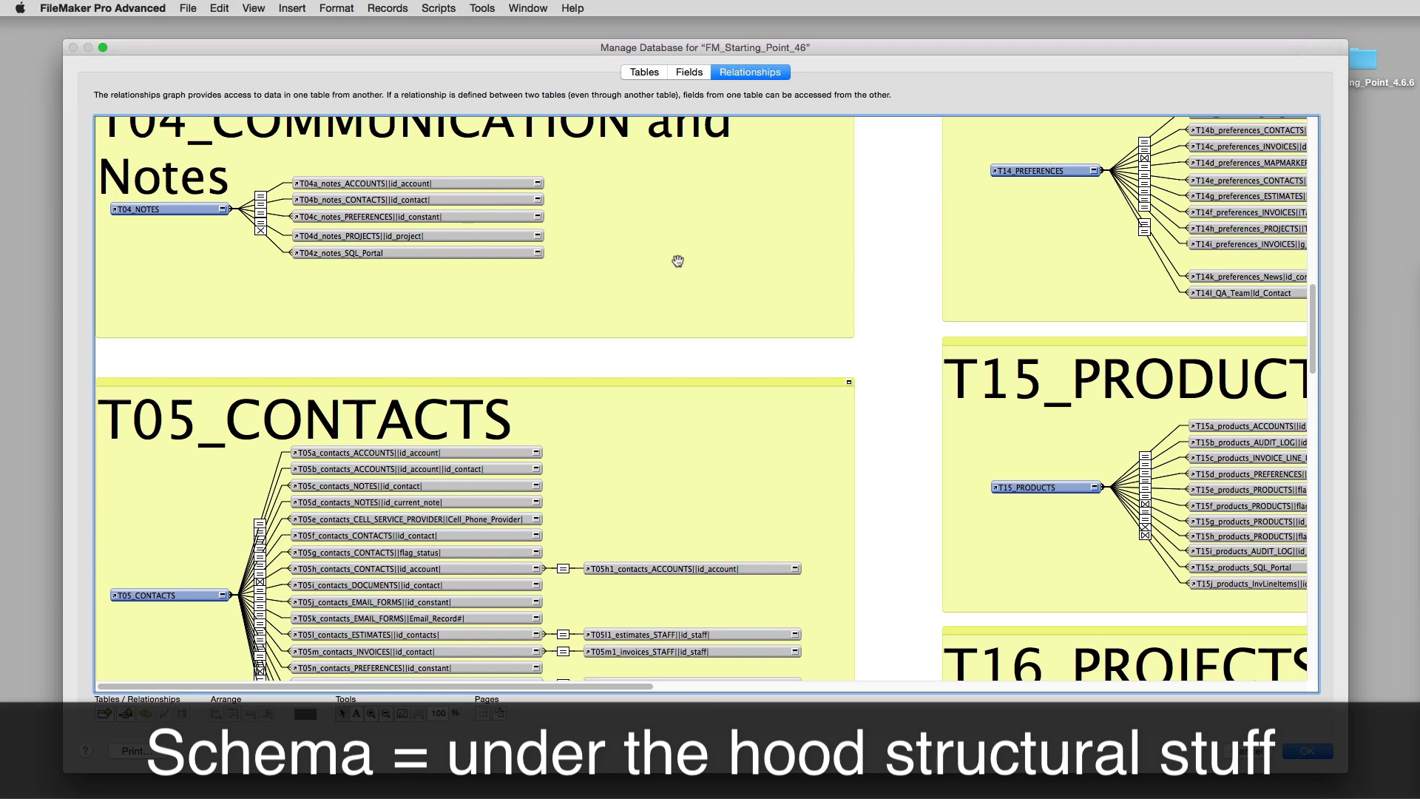
scroll(678, 261, down, 10)
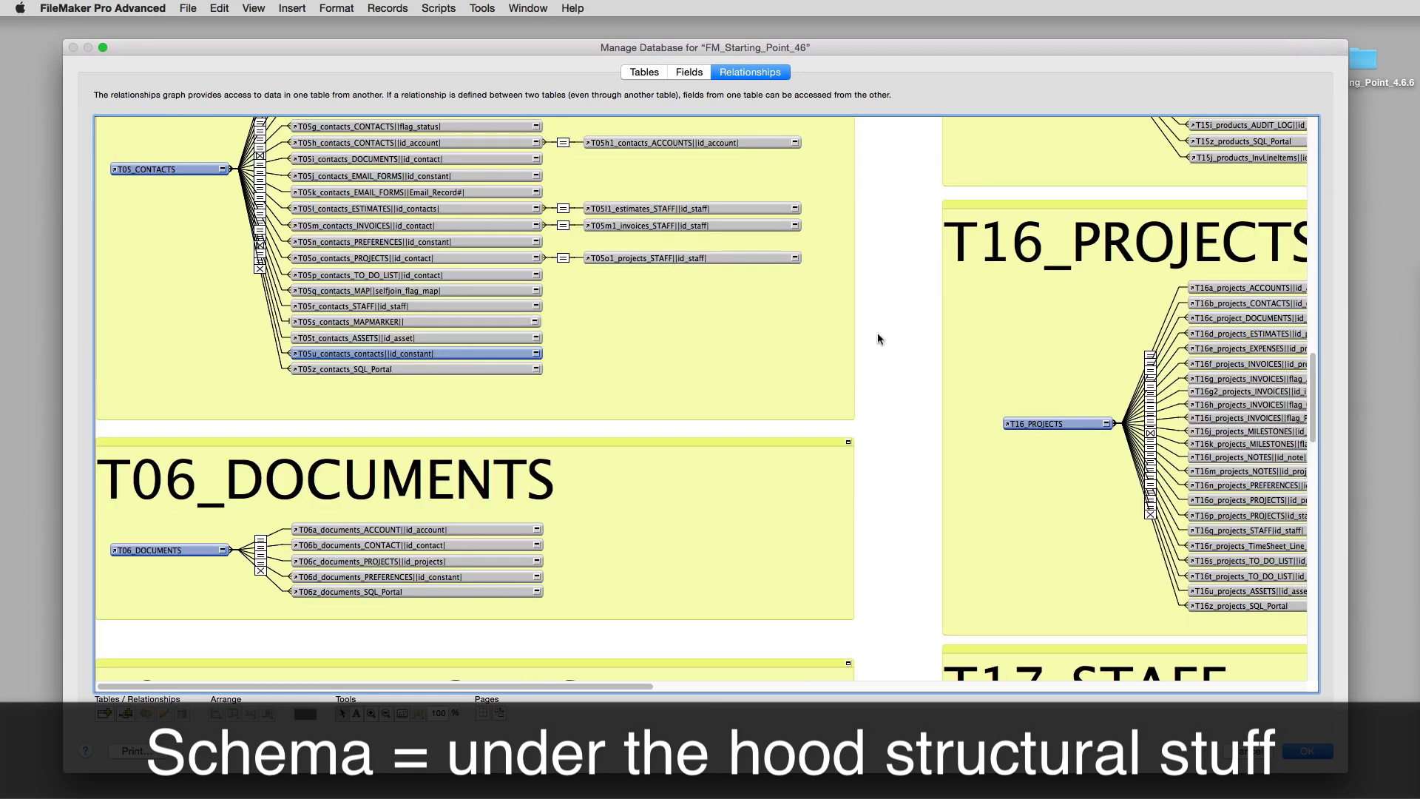
scroll(902, 355, up, 16)
scroll(902, 355, down, 18)
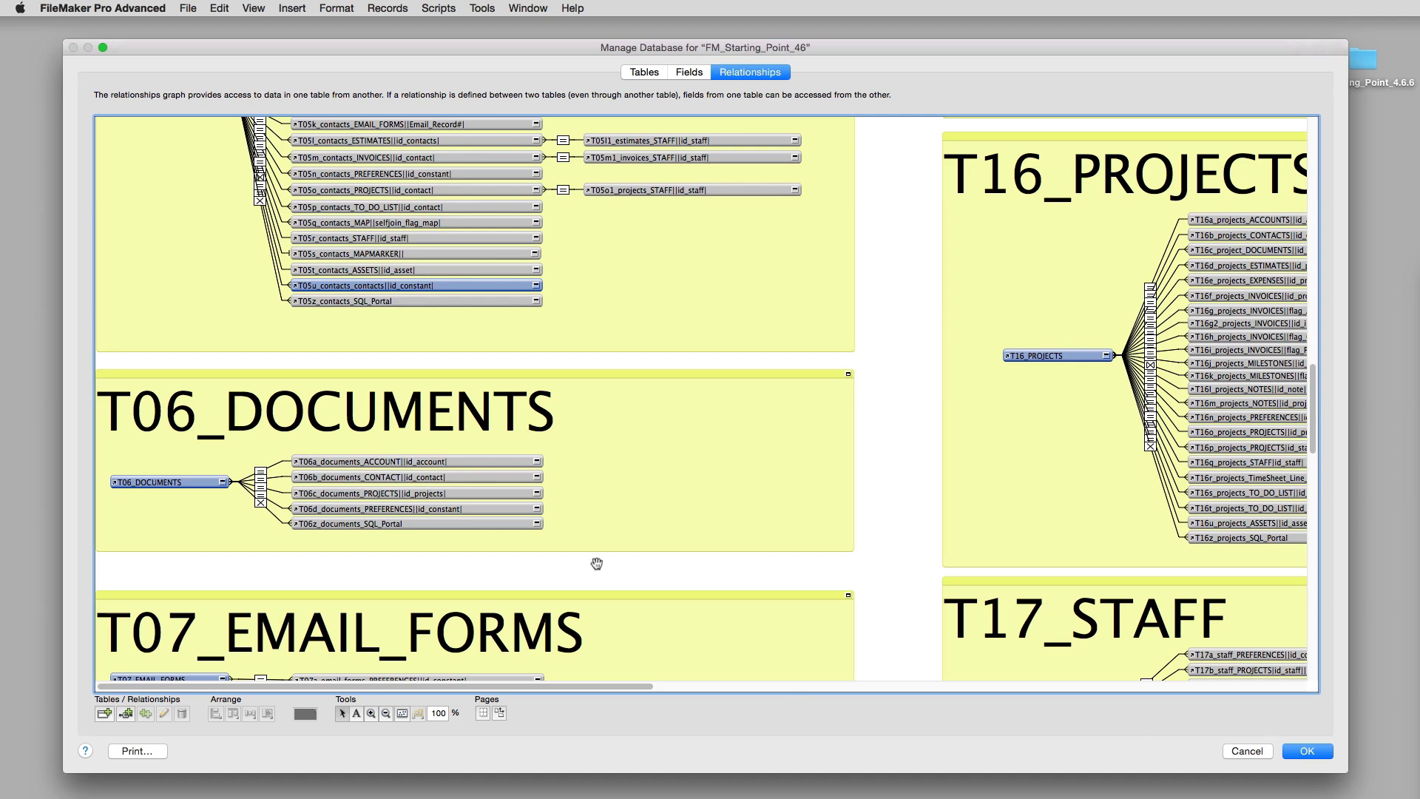
scroll(592, 560, down, 3)
scroll(661, 559, down, 15)
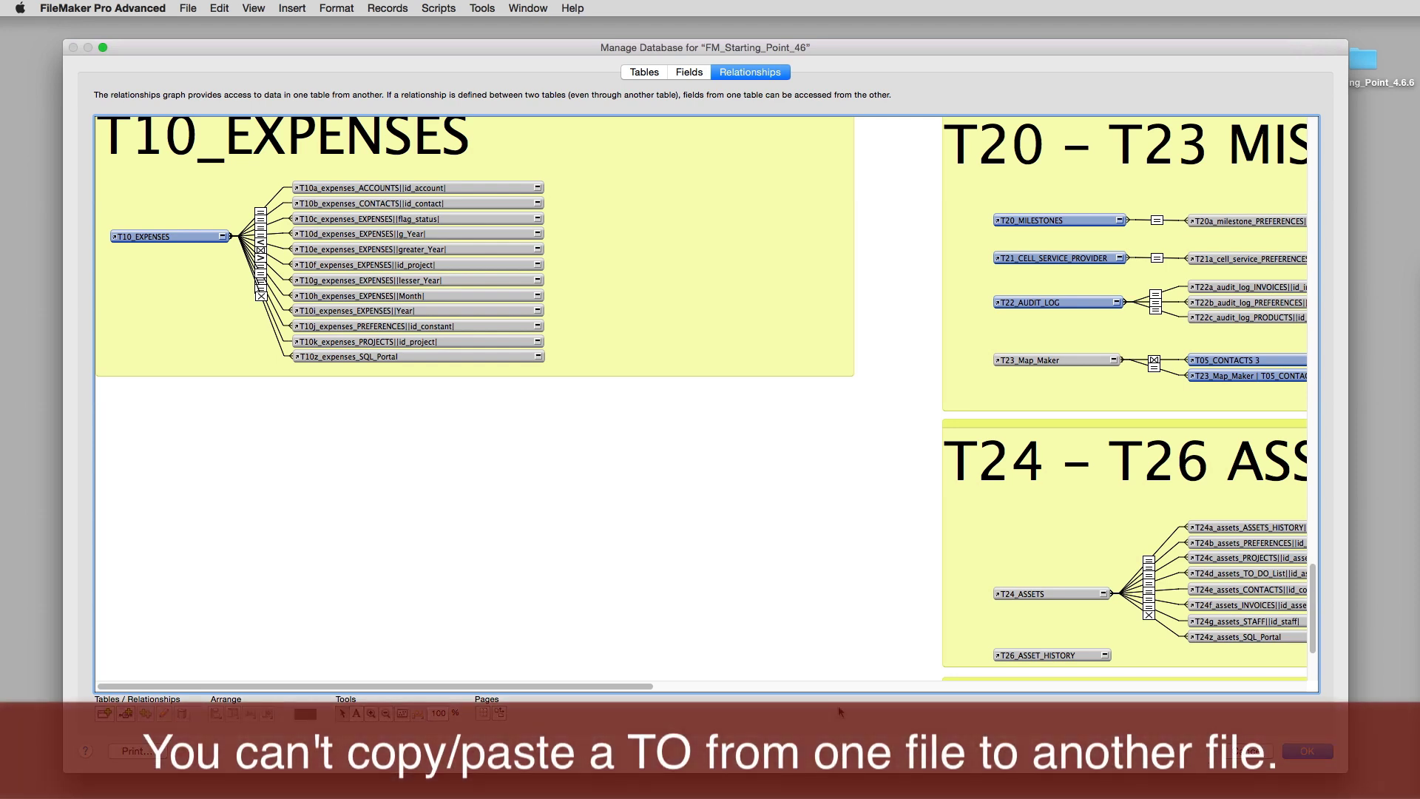
click(220, 7)
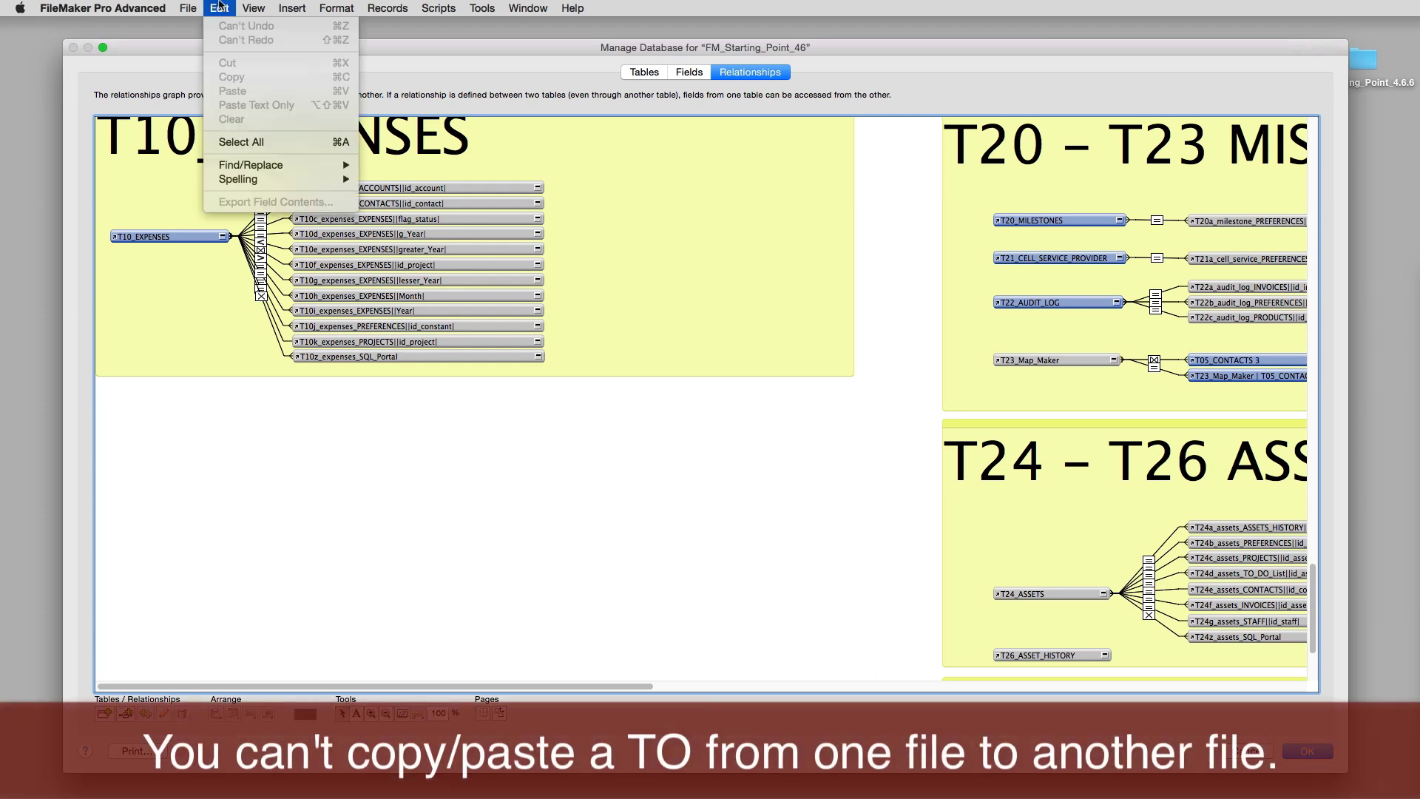
click(241, 142)
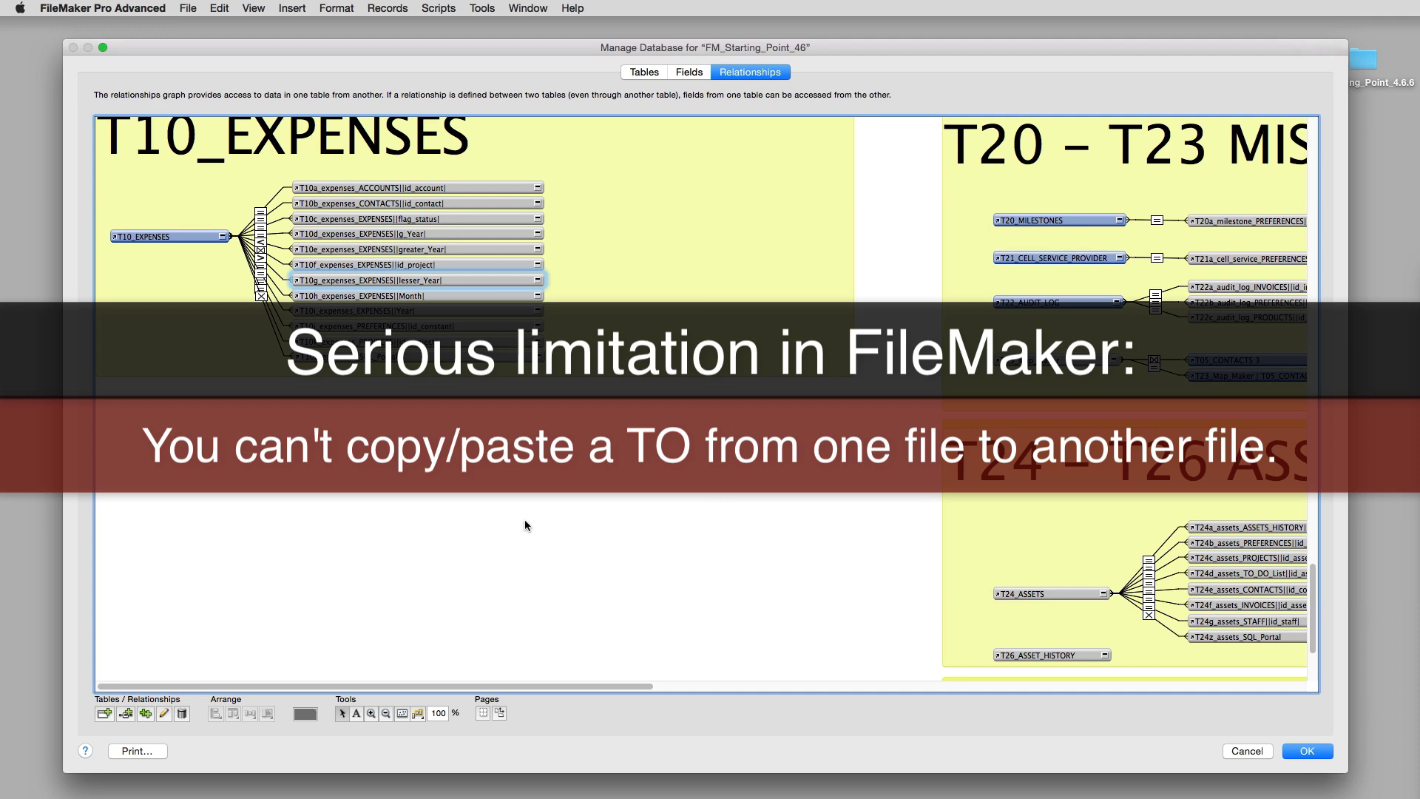
scroll(527, 523, up, 3)
scroll(525, 519, up, 5)
drag(890, 587, 756, 404)
click(880, 553)
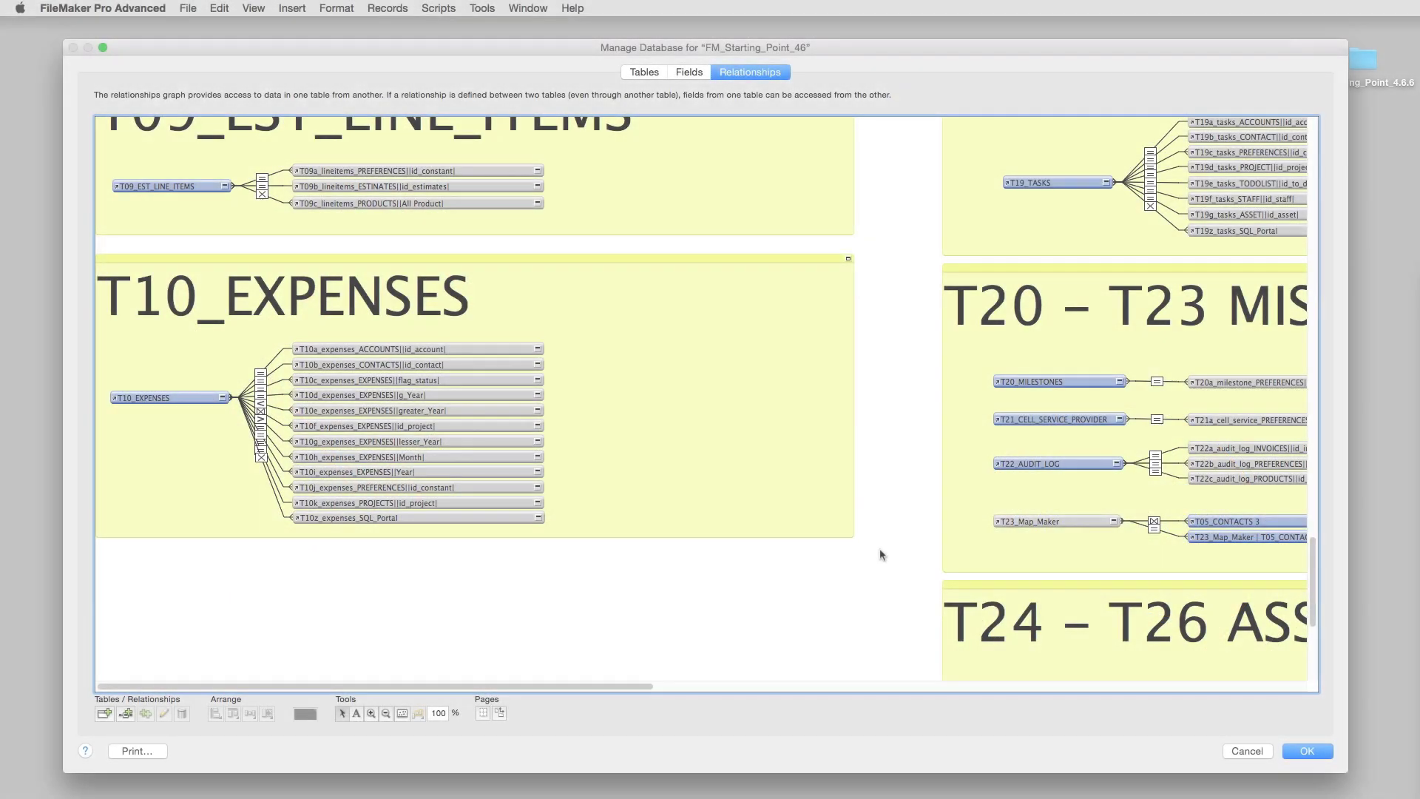
Duplicate the T08_ESTIMATES and T09_EST_LINE_ITEMS groups with their notes and table occurrences, placing the copies below the T10_EXPENSES group.
scroll(636, 645, up, 5)
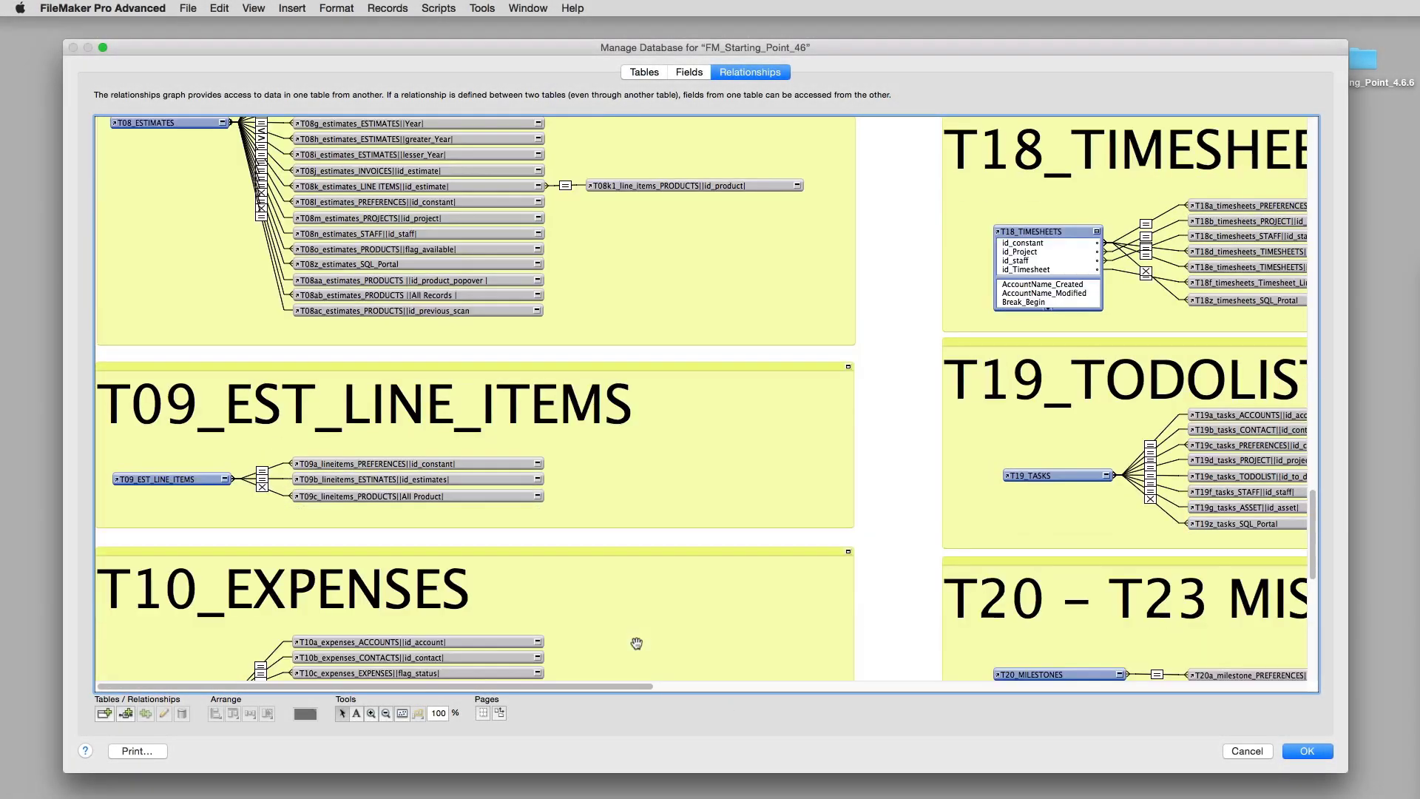
scroll(637, 648, up, 3)
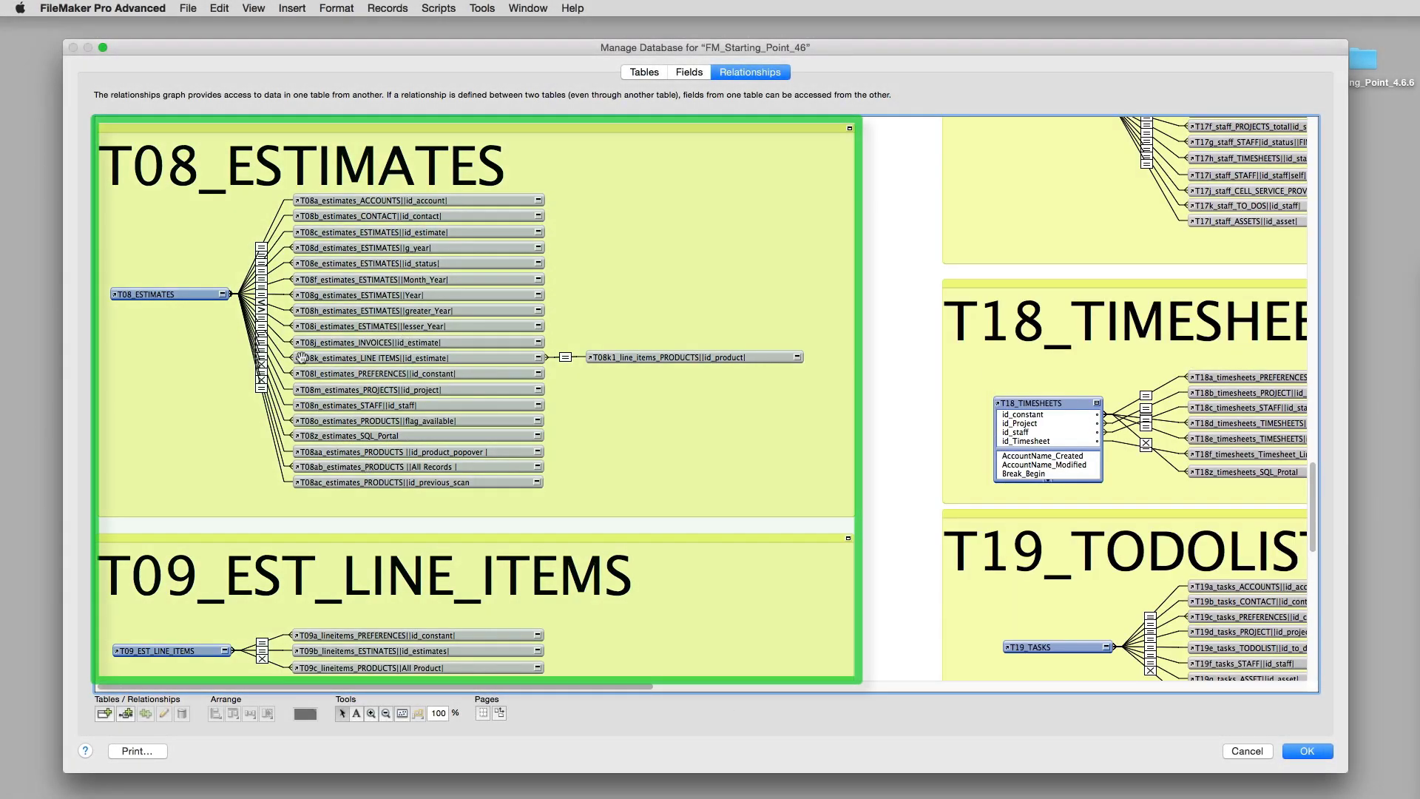
scroll(726, 442, down, 3)
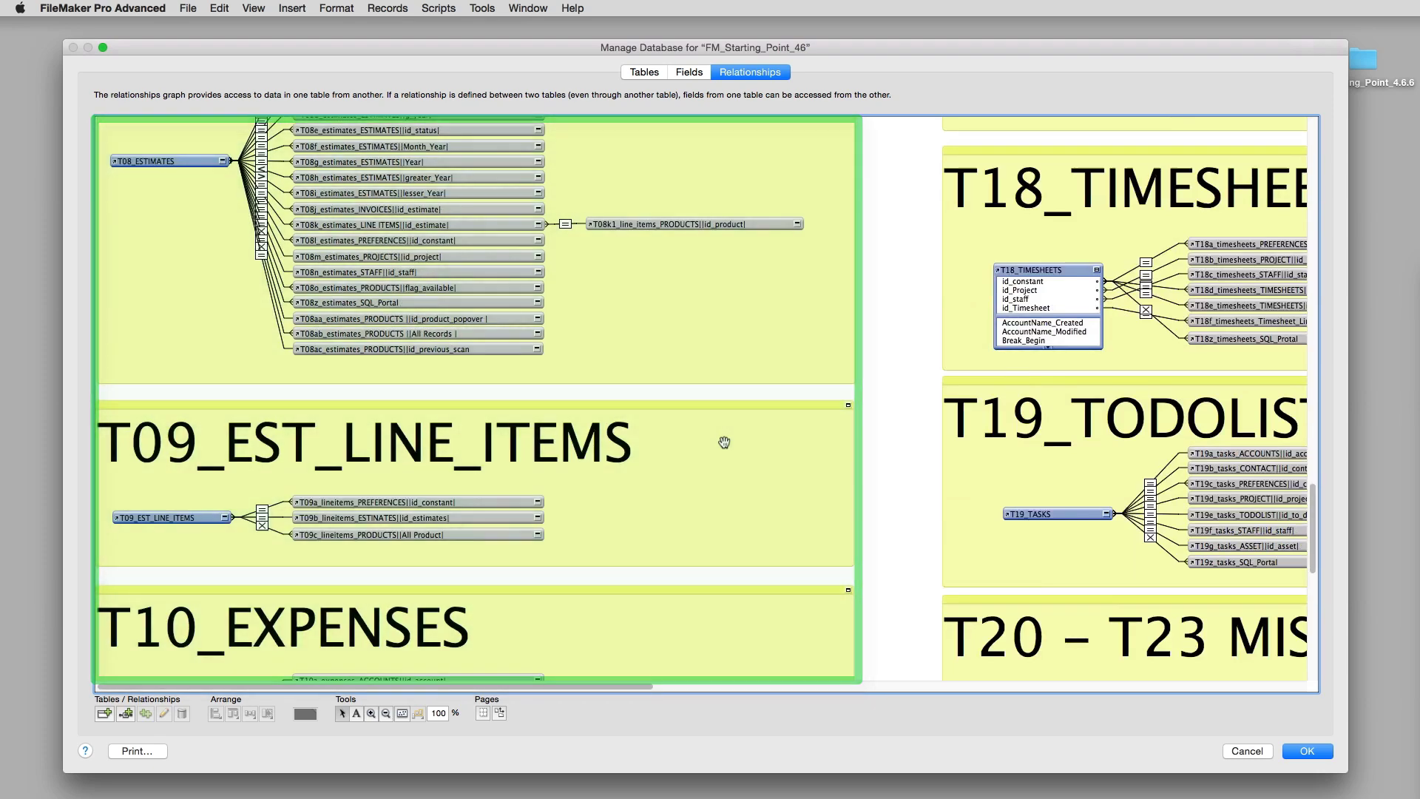
drag(862, 558, 81, 126)
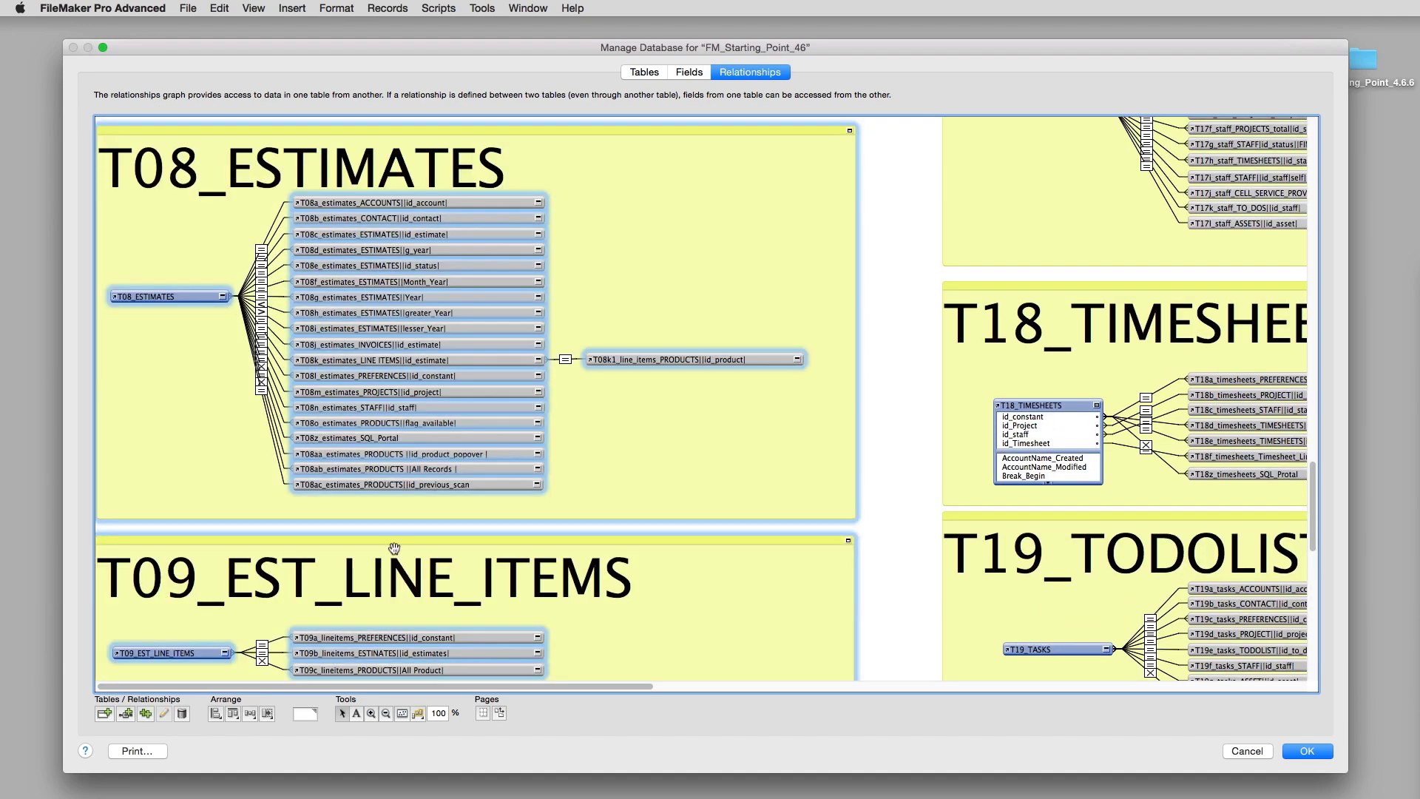
click(146, 714)
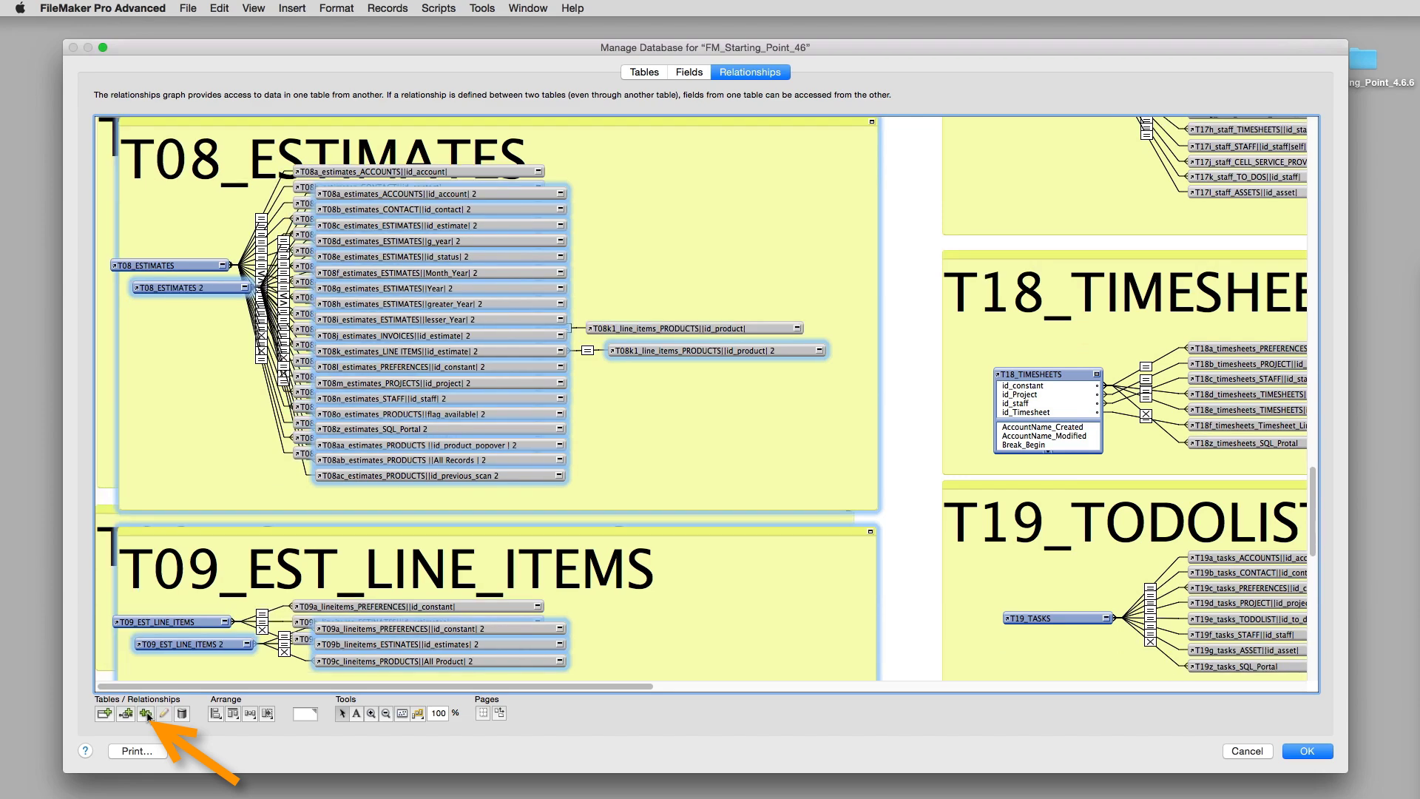
drag(684, 215, 651, 573)
click(873, 493)
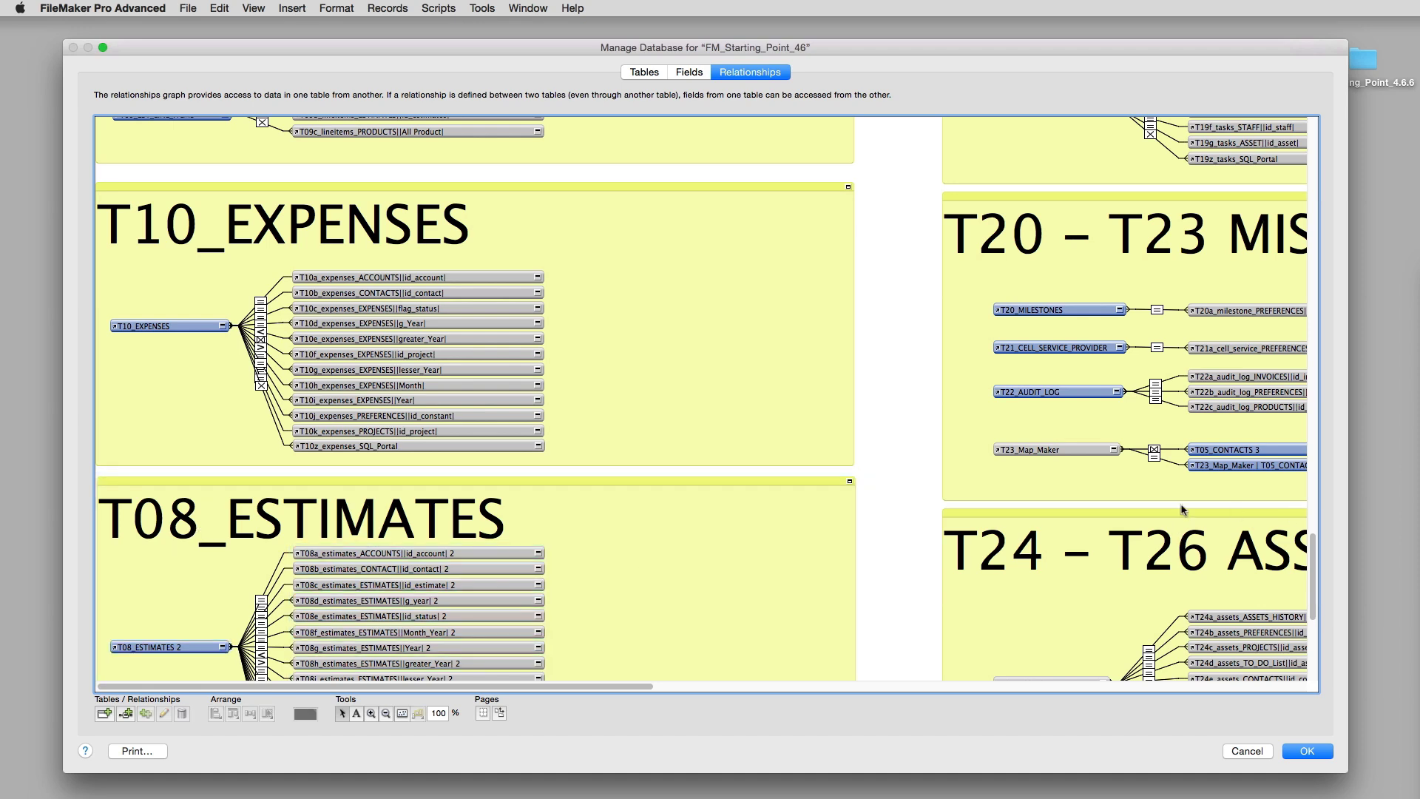
Examine the numbering of the remaining table occurrence groups, from T11_INFORMATION through T27_Payments, and return to the duplicated estimate groups.
drag(645, 685, 871, 685)
scroll(890, 586, down, 10)
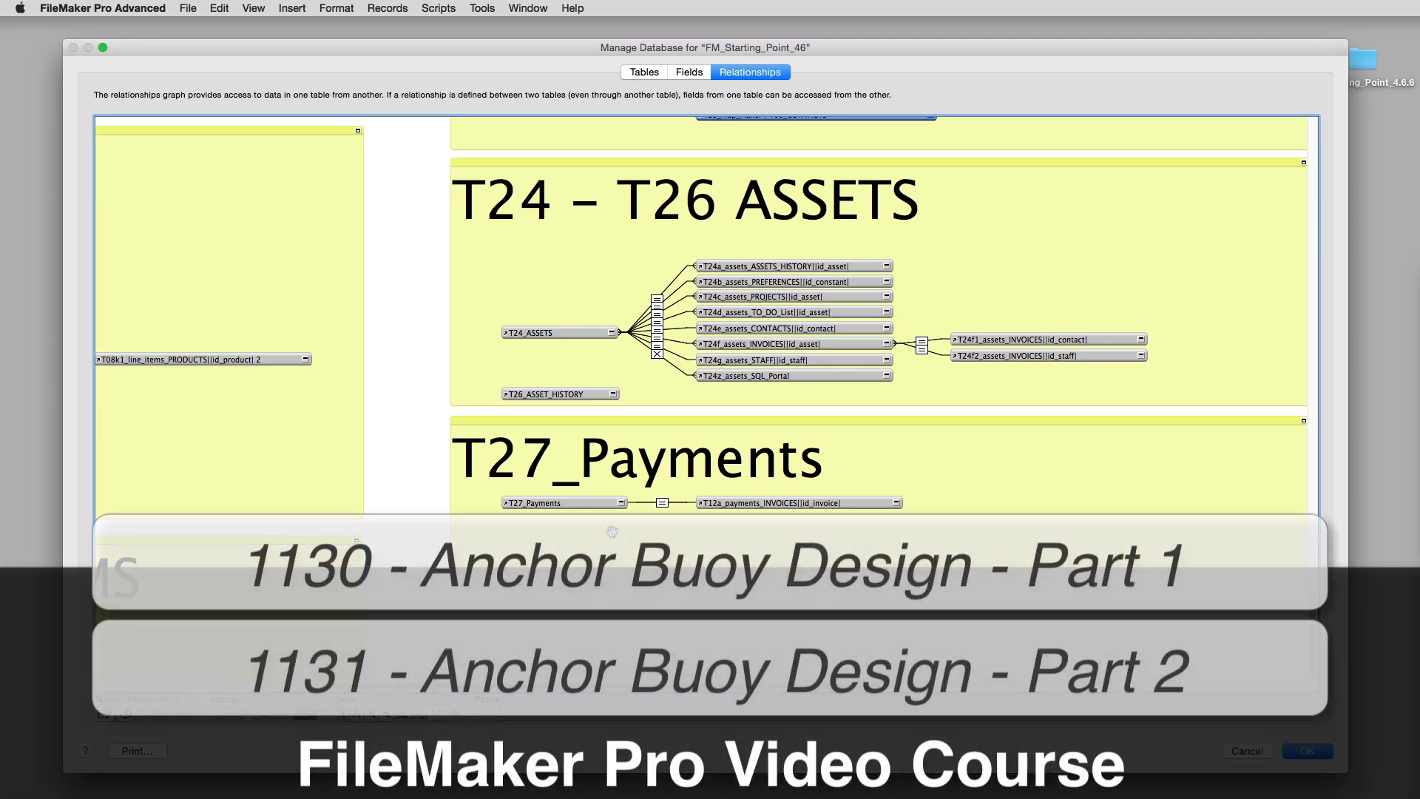
scroll(612, 530, up, 10)
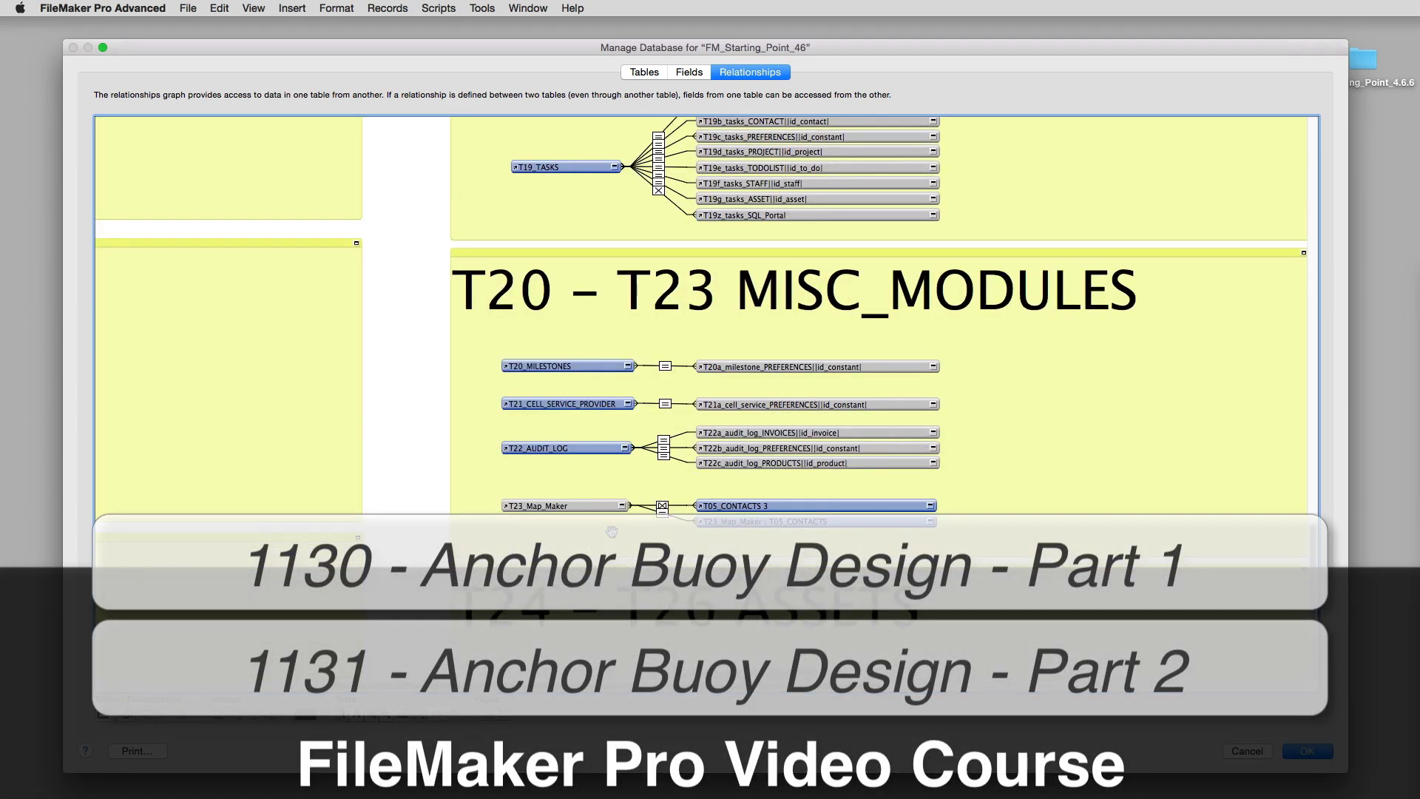
scroll(611, 531, up, 5)
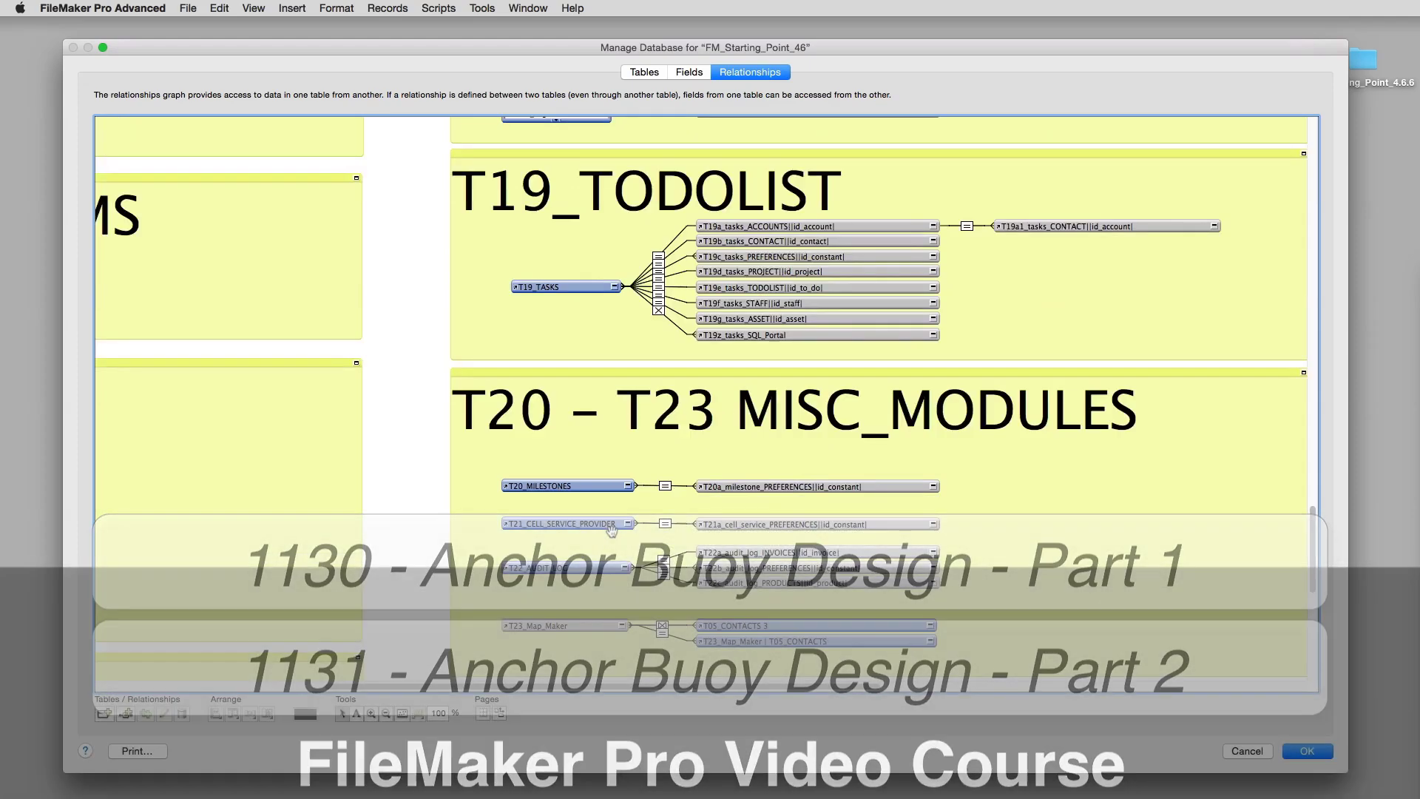
scroll(611, 530, down, 15)
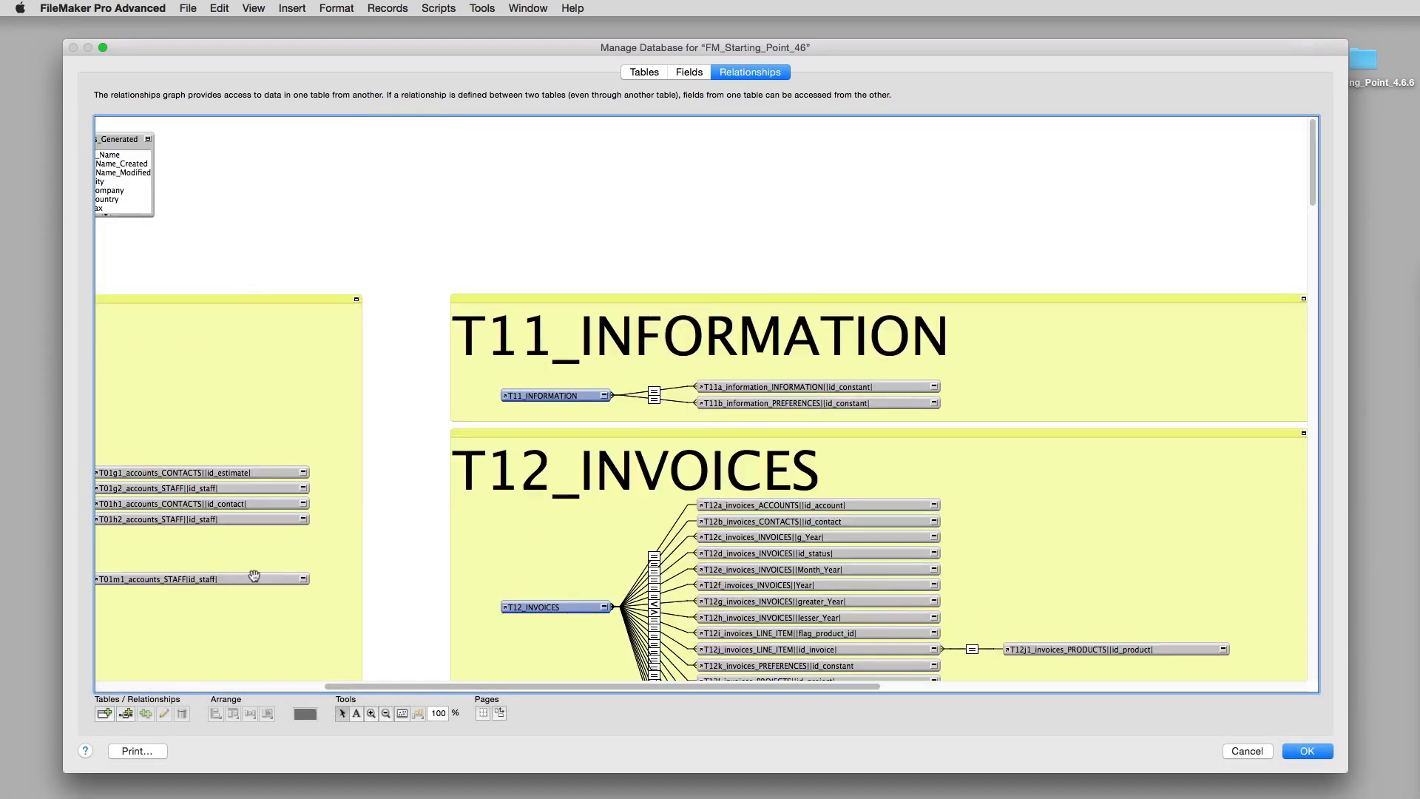
drag(419, 688, 215, 682)
scroll(443, 577, down, 20)
scroll(481, 677, left, 5)
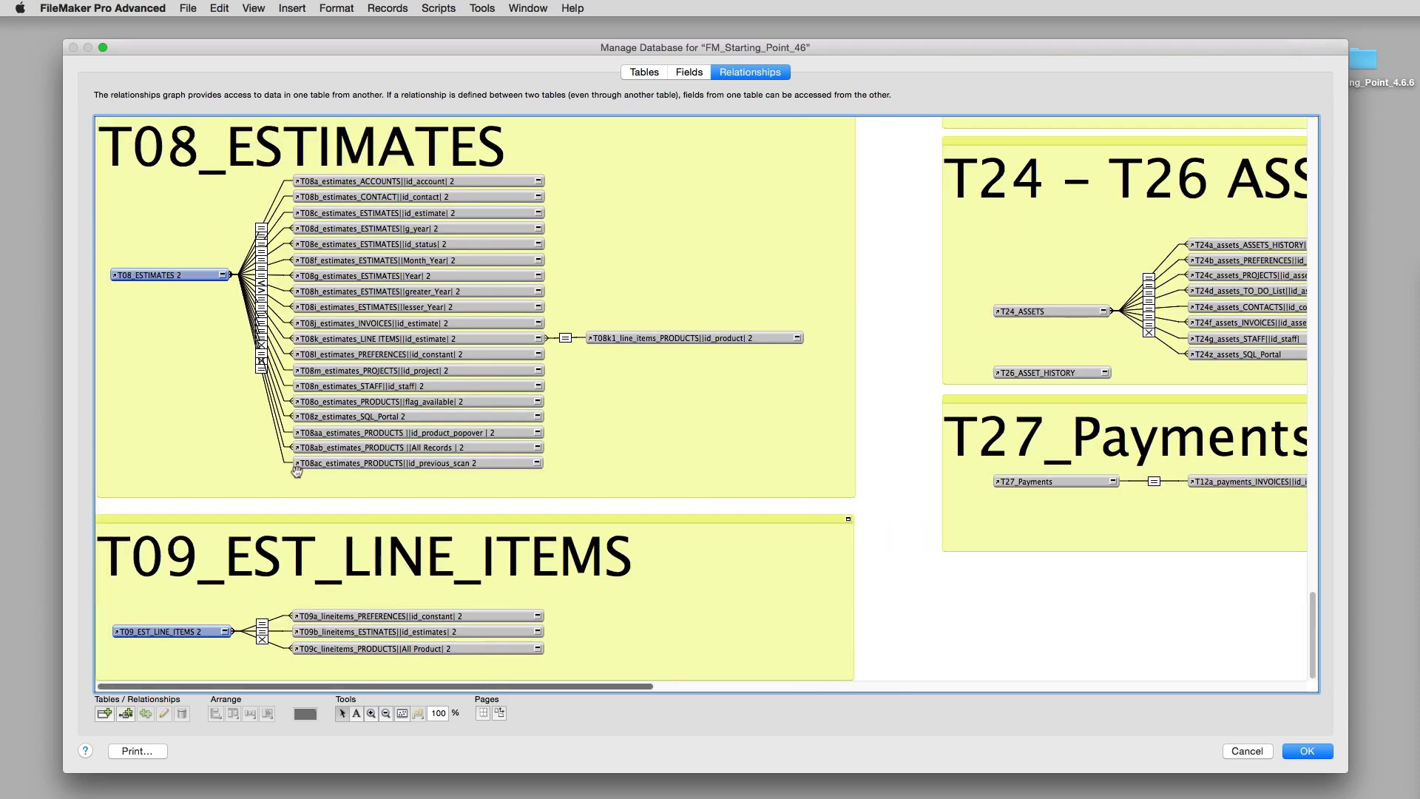
Change the title note of the duplicated T08_ESTIMATES group to "T28_POs that are generated".
scroll(296, 471, up, 10)
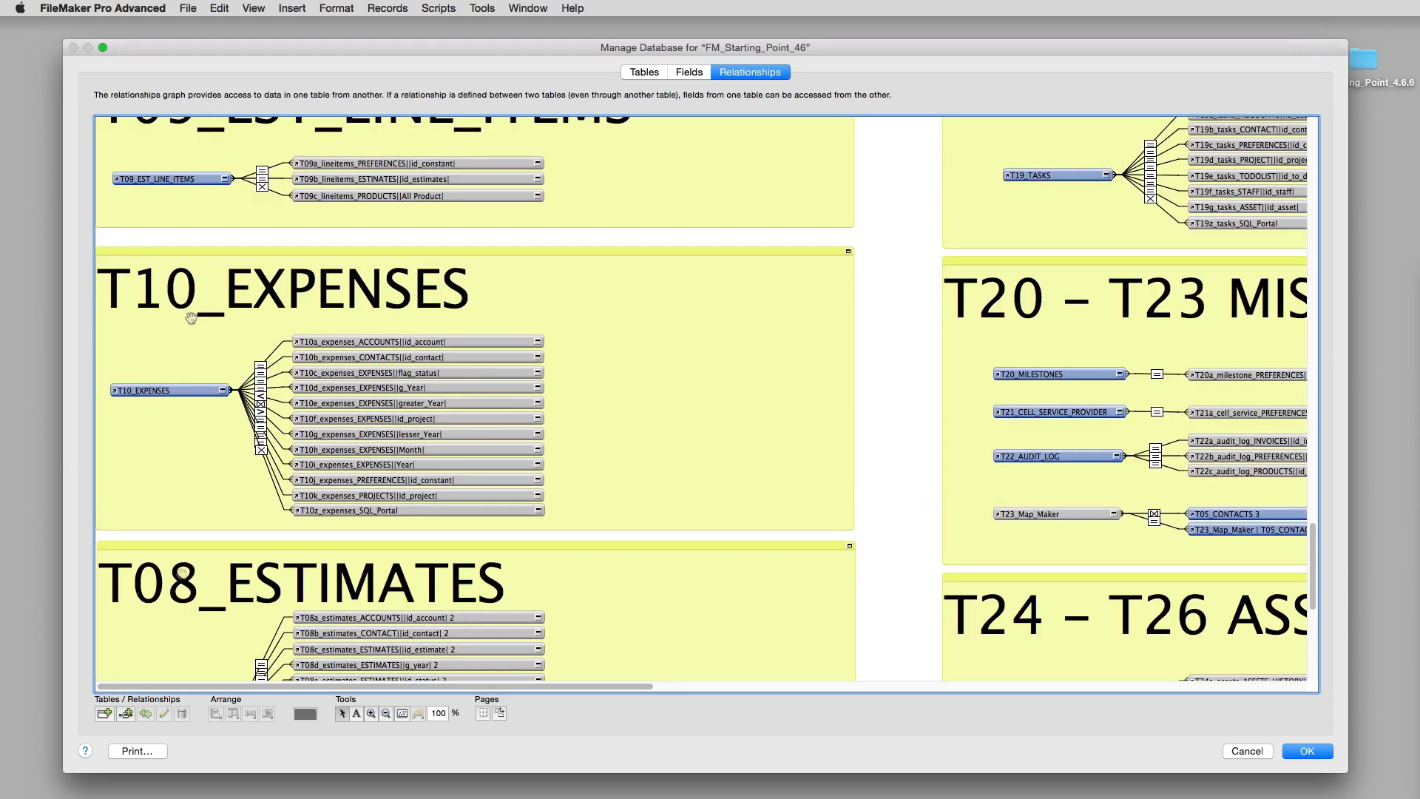
click(189, 584)
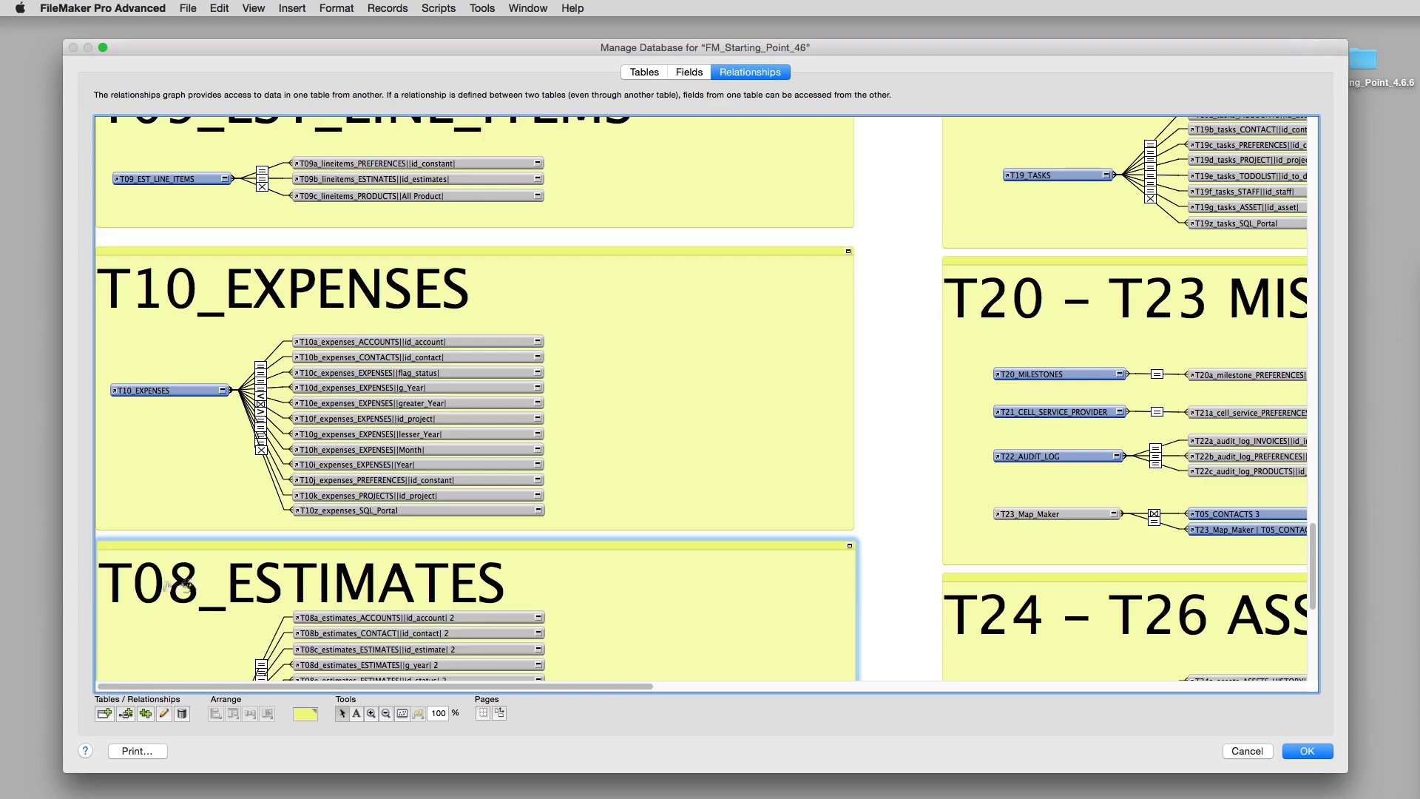
double_click(168, 587)
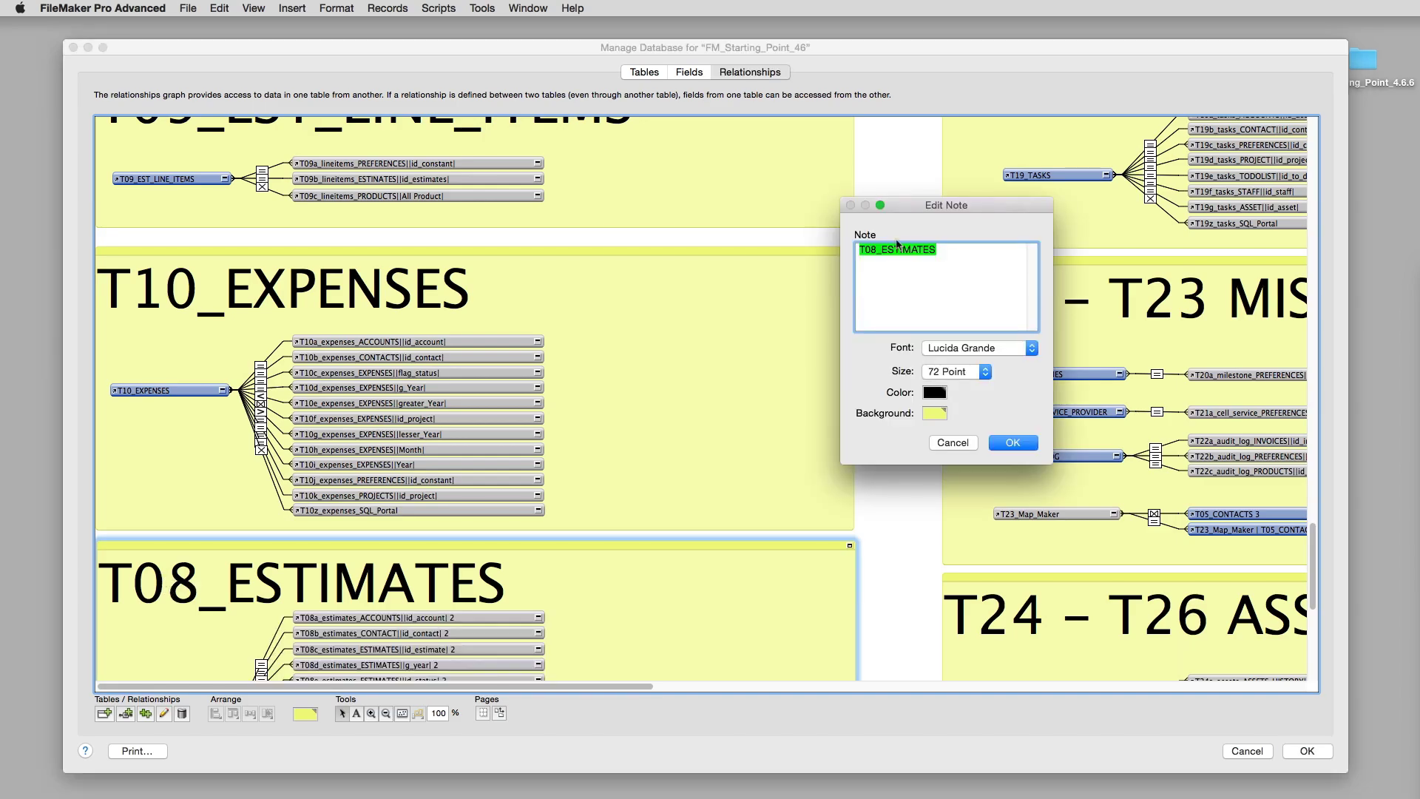
click(873, 251)
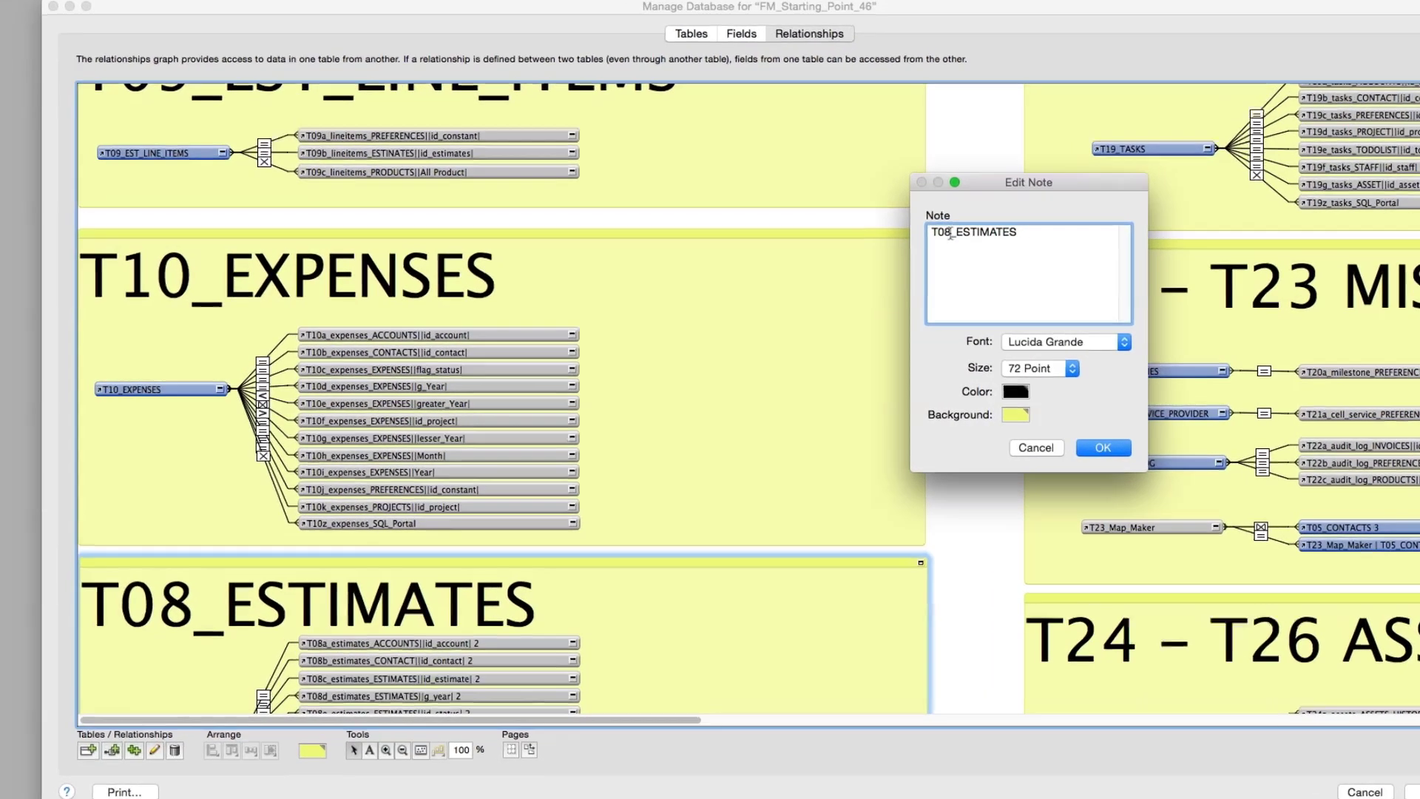
key(BackSpace)
key(BackSpace)
text(28)
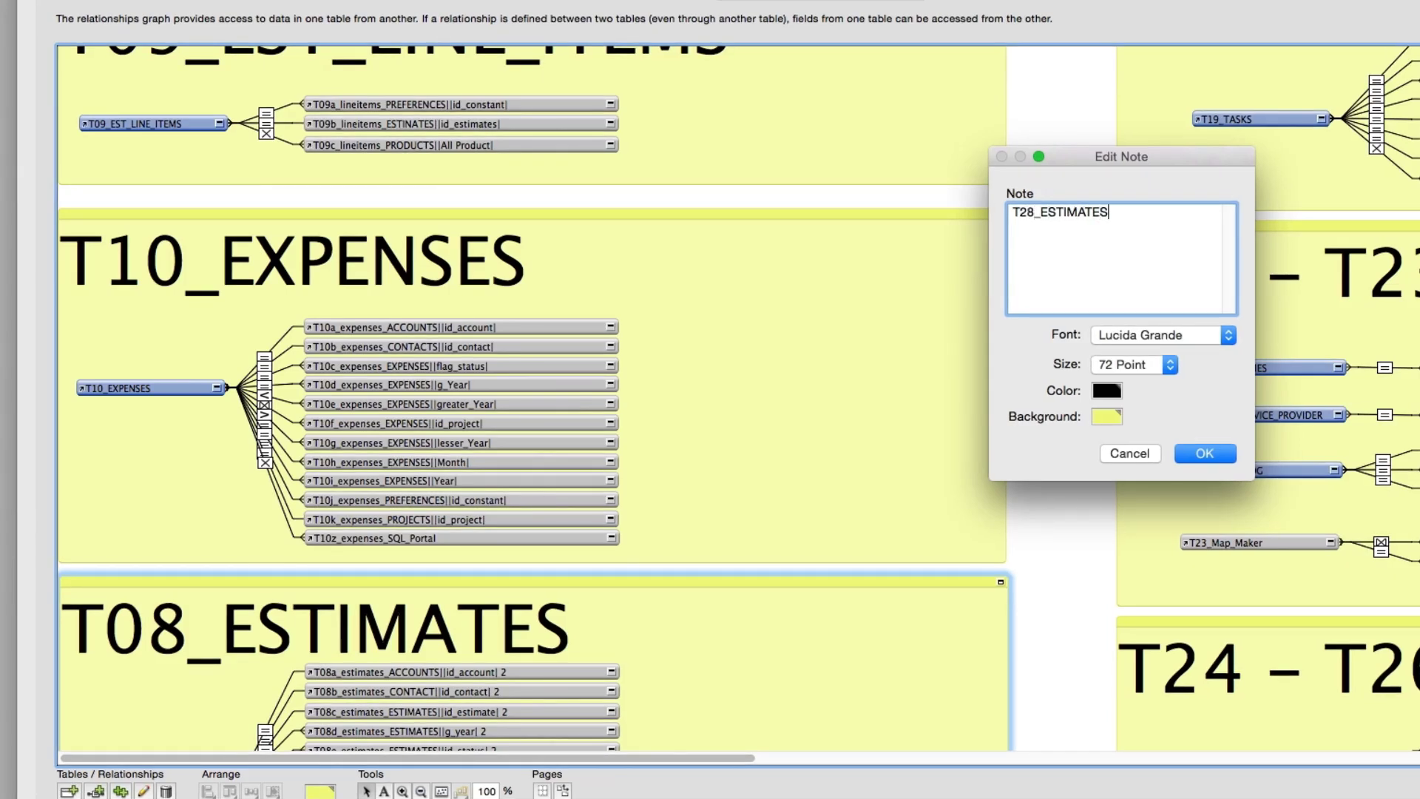
key(BackSpace)
key(BackSpace)
key(BackSpace)
key(BackSpace)
key(BackSpace)
key(BackSpace)
key(BackSpace)
key(BackSpace)
text(POs that are generates)
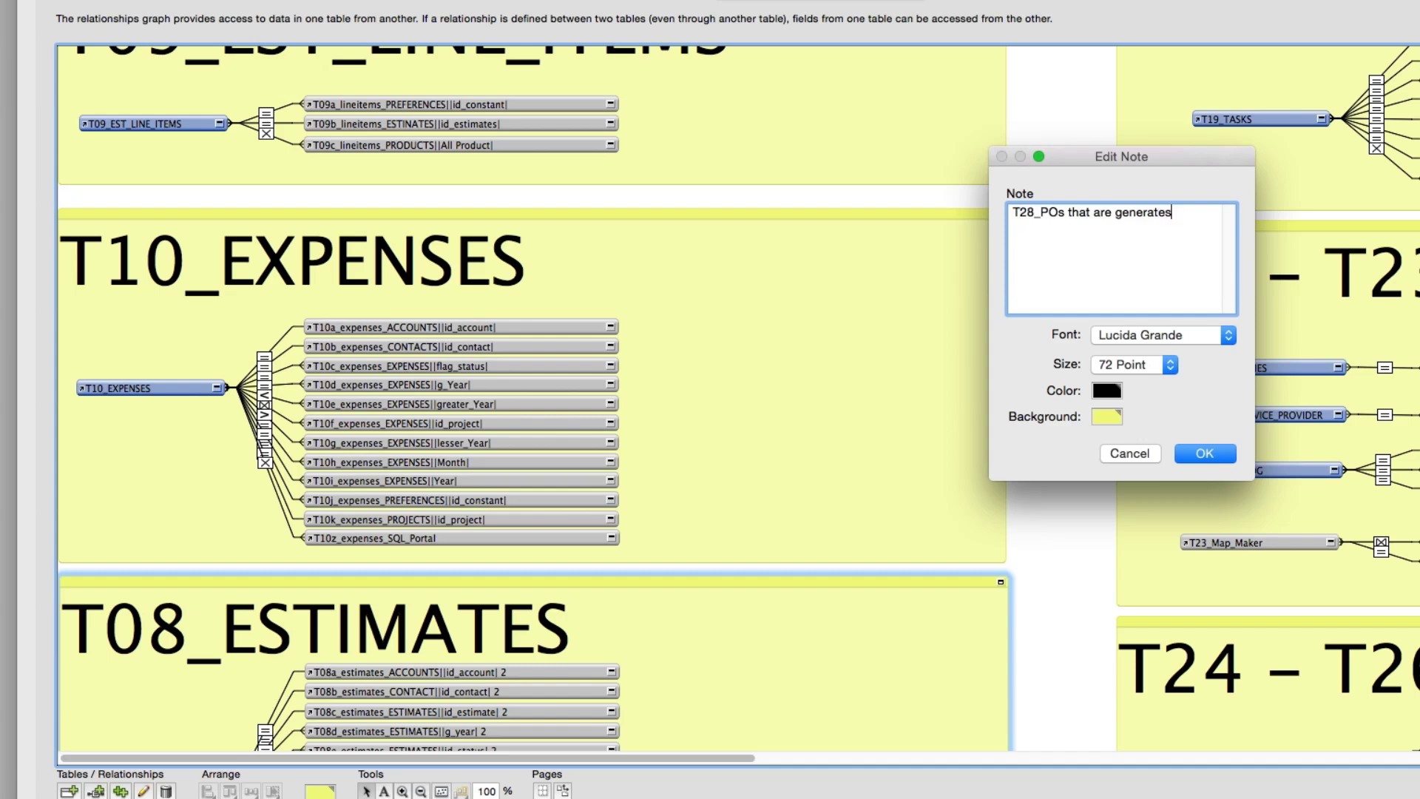
key(super+a)
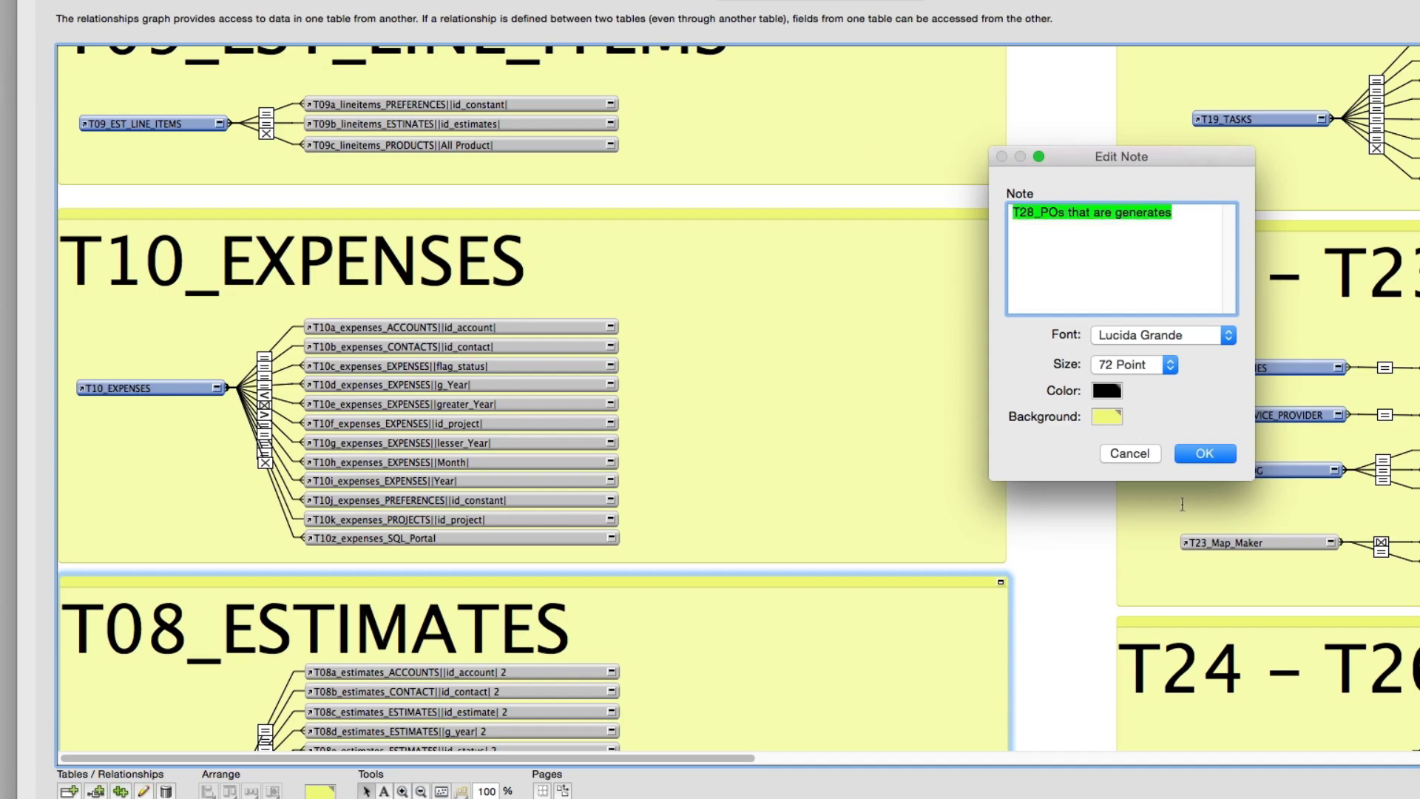
click(1202, 455)
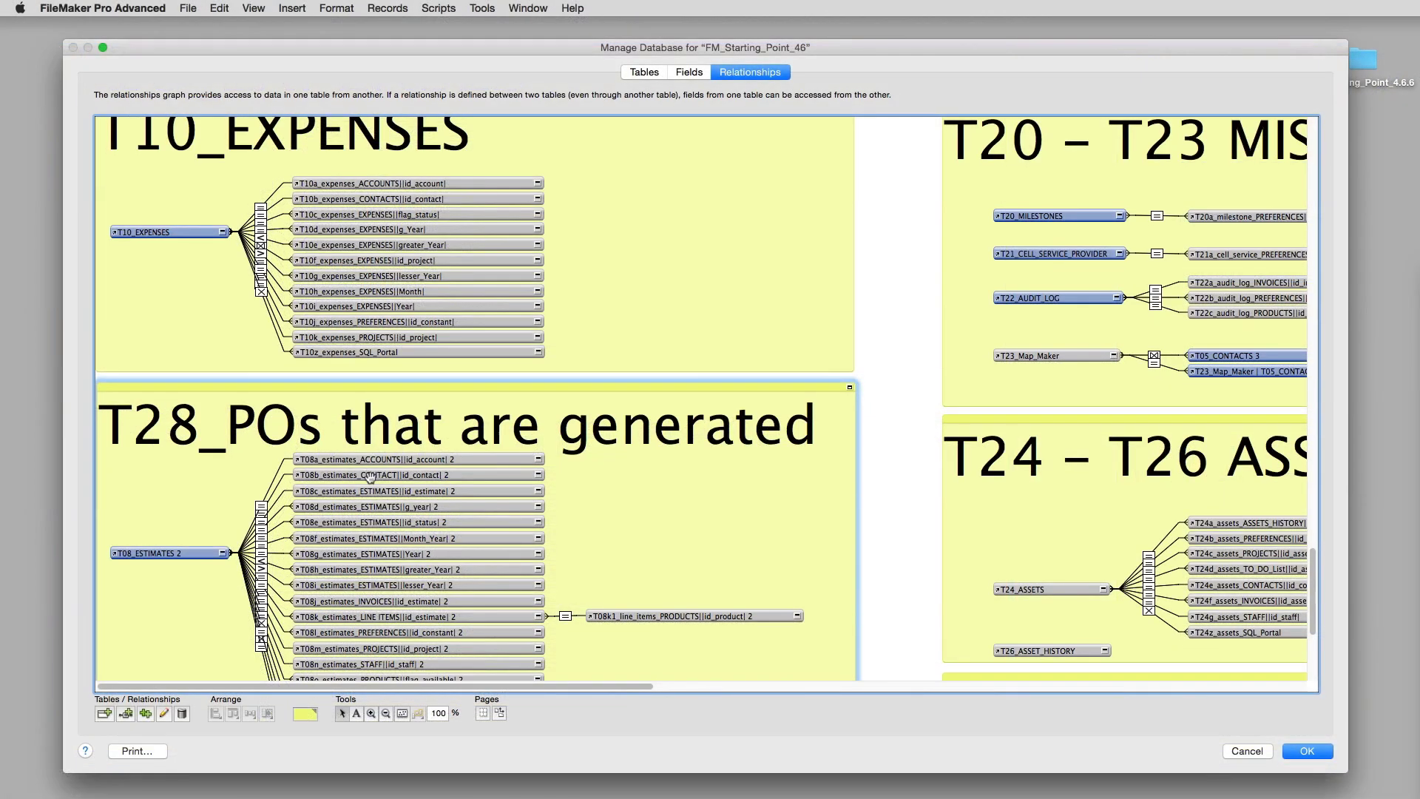
scroll(369, 480, down, 5)
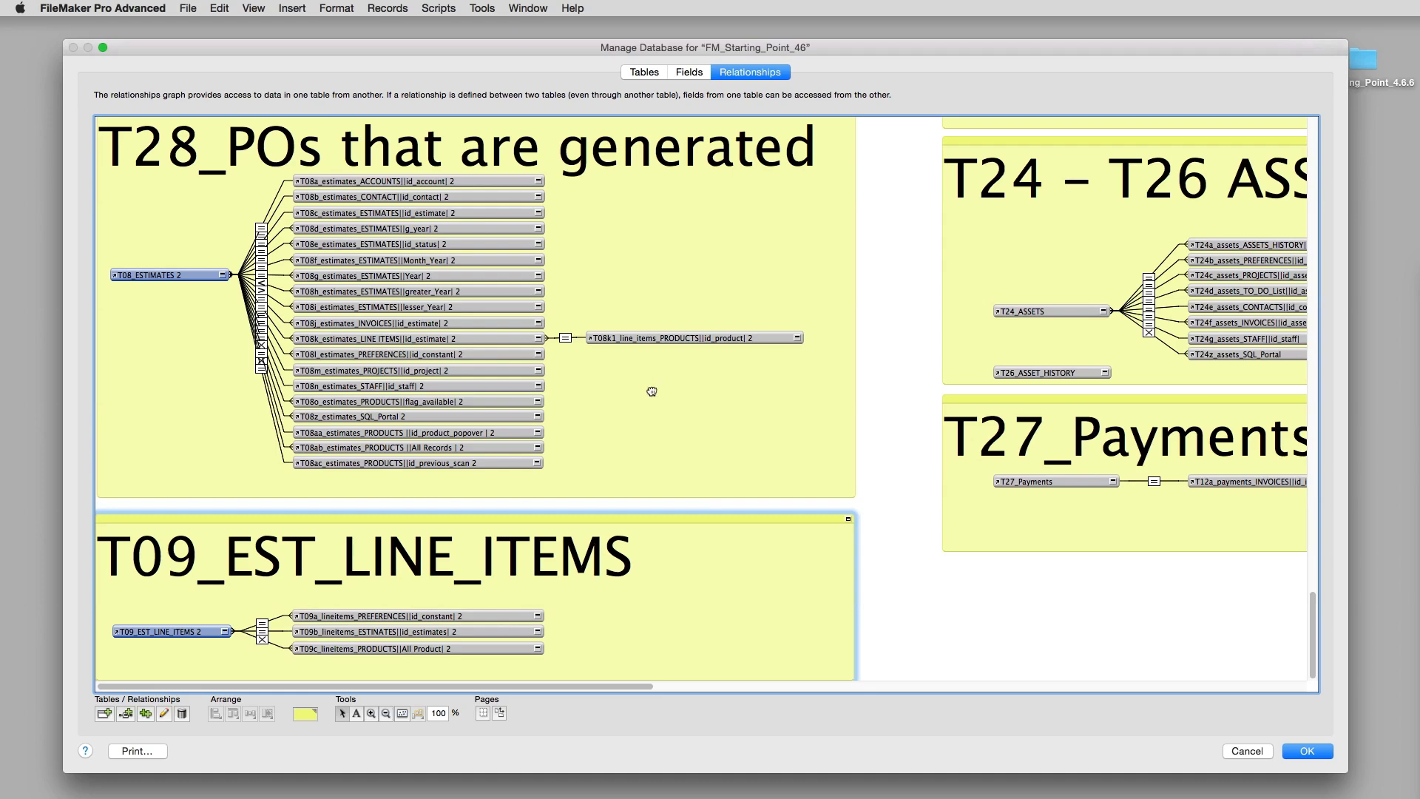
scroll(698, 454, up, 3)
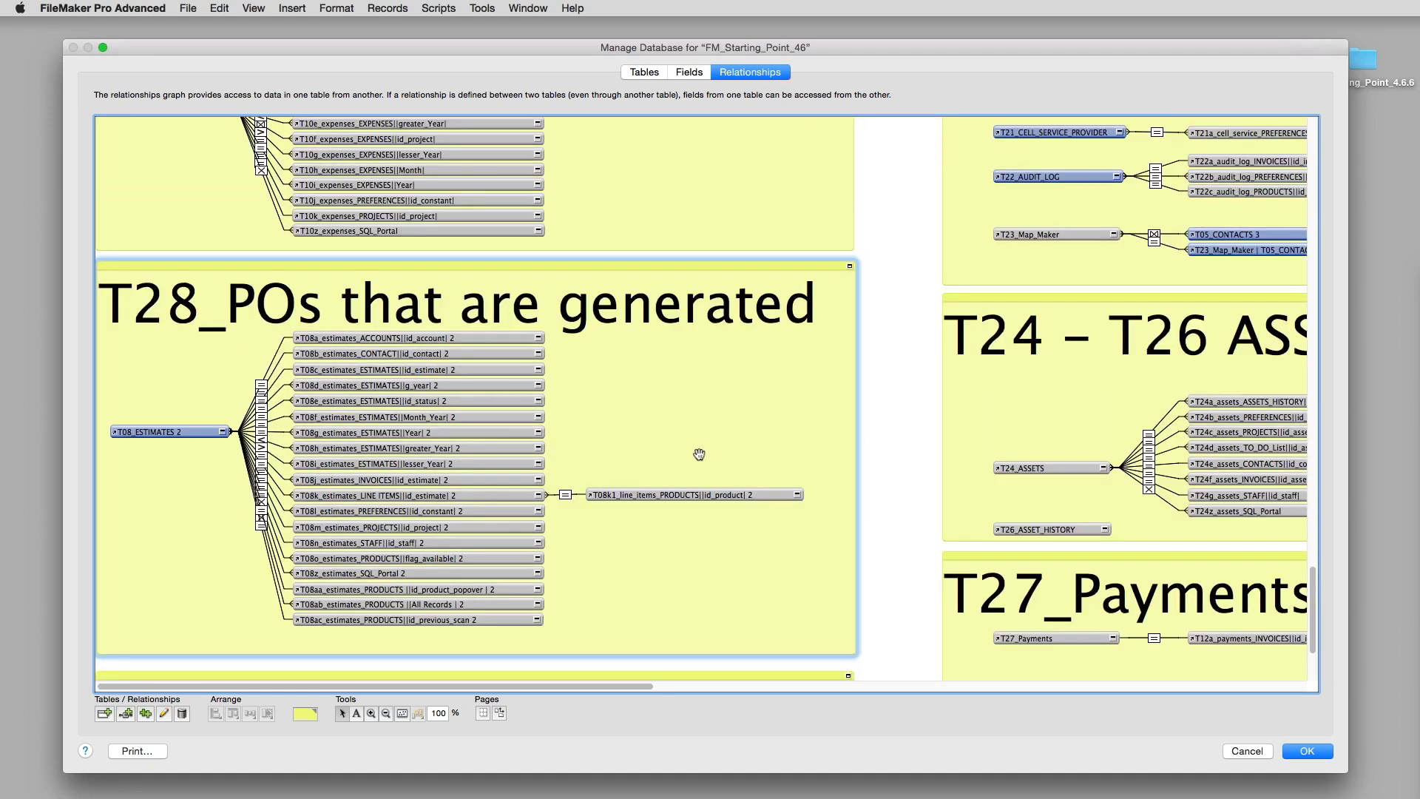
Change the title note of the duplicated T09_EST_LINE_ITEMS group to "T29_POLI_Line Items".
scroll(715, 435, down, 2)
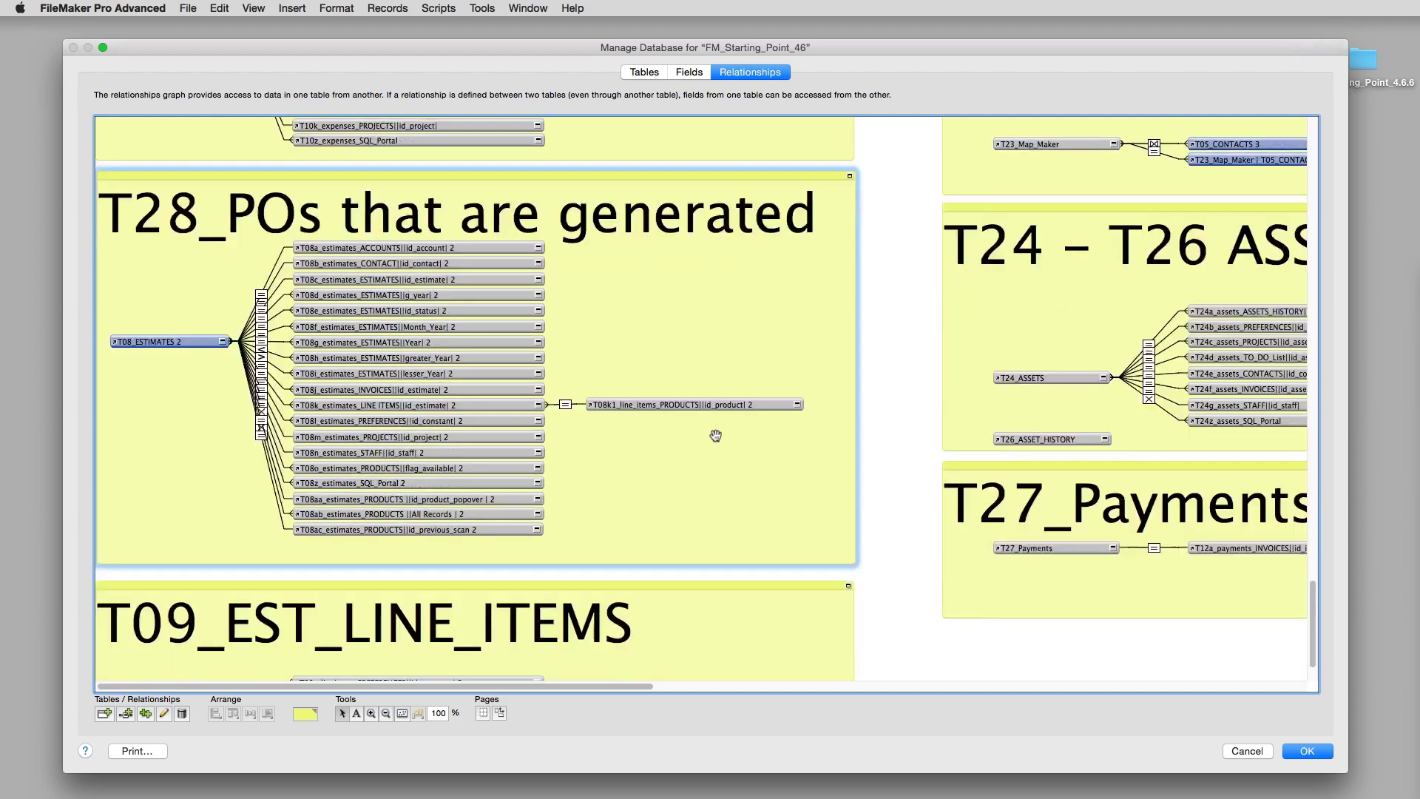
scroll(715, 435, down, 2)
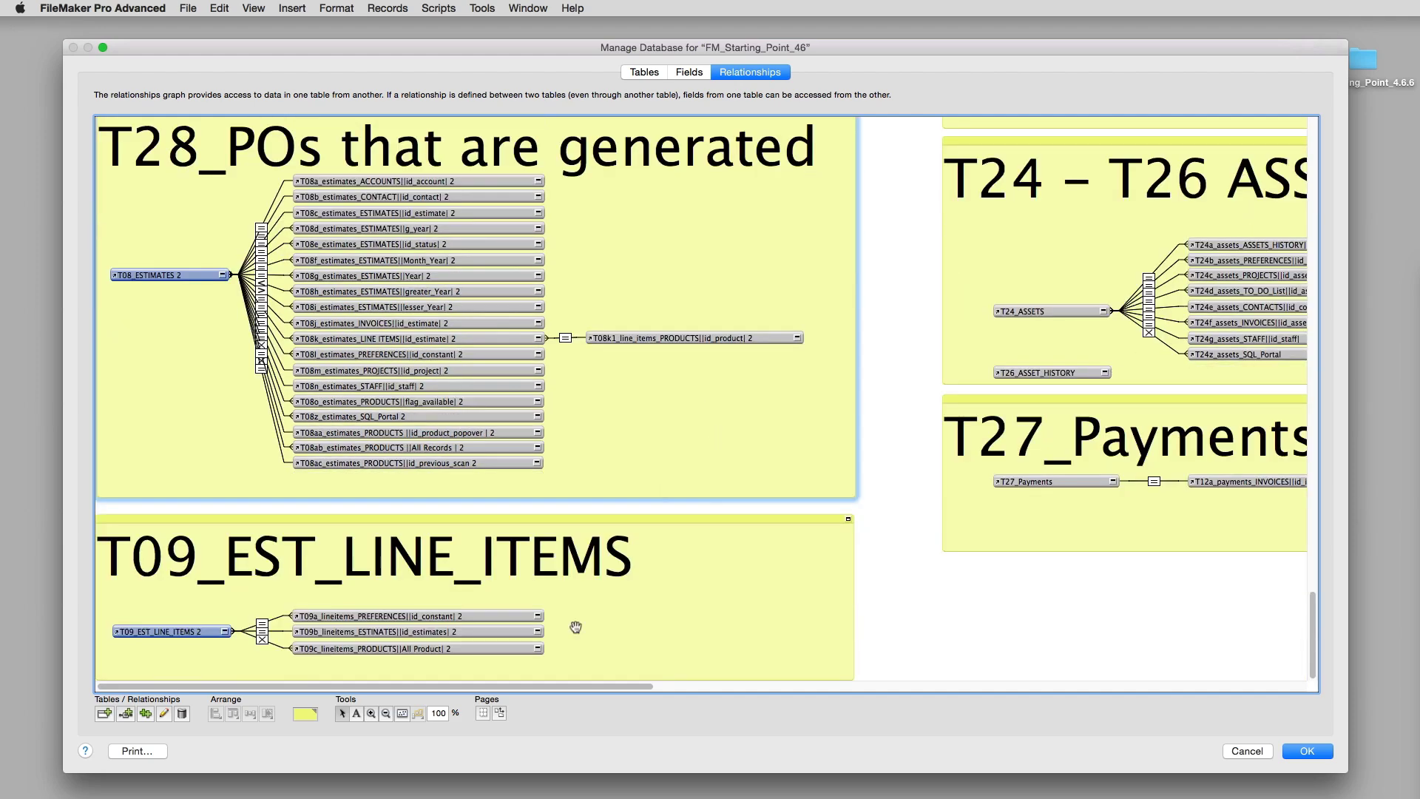
double_click(640, 556)
click(873, 250)
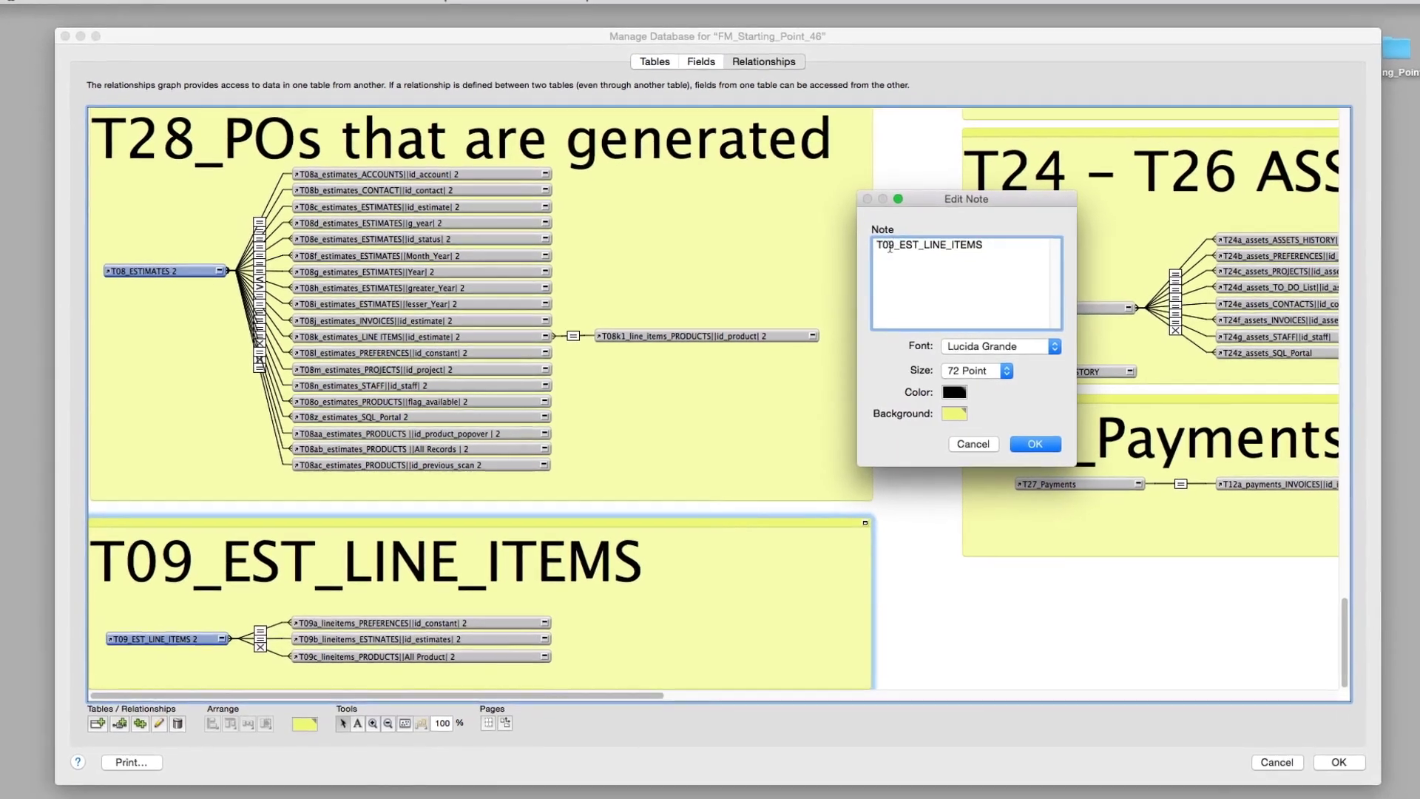
key(BackSpace)
text(2)
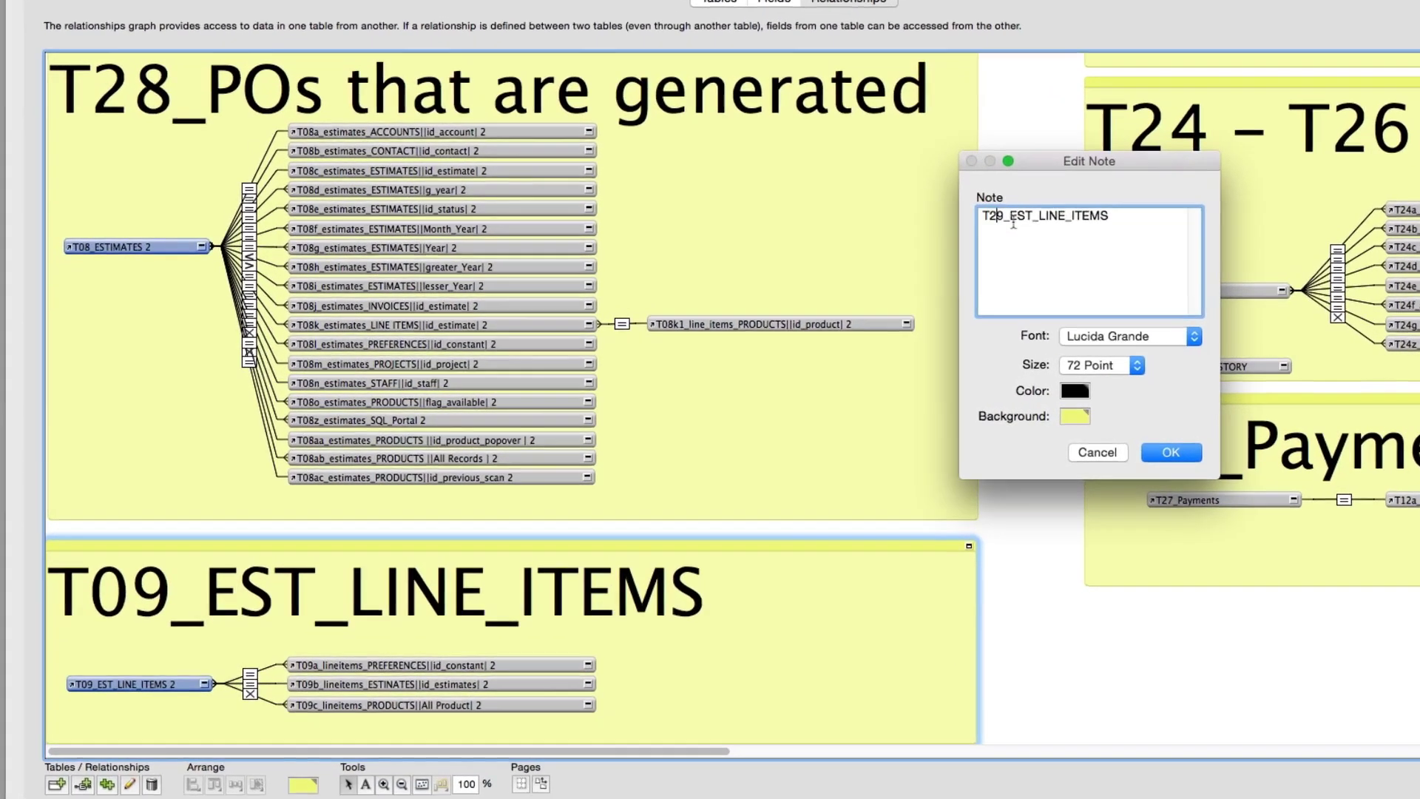
drag(1010, 215, 1215, 234)
text(POLI_)
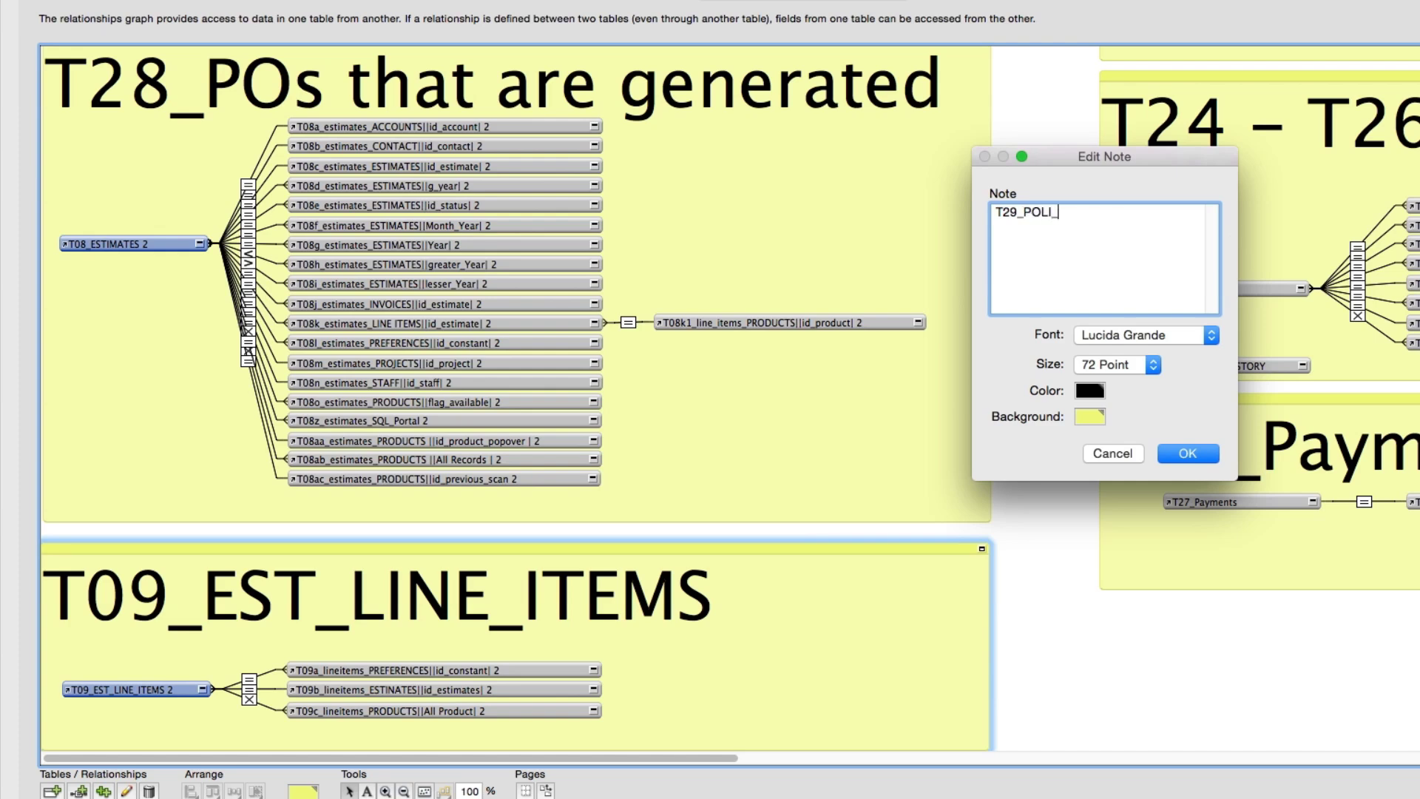
text(Line Items)
click(1185, 454)
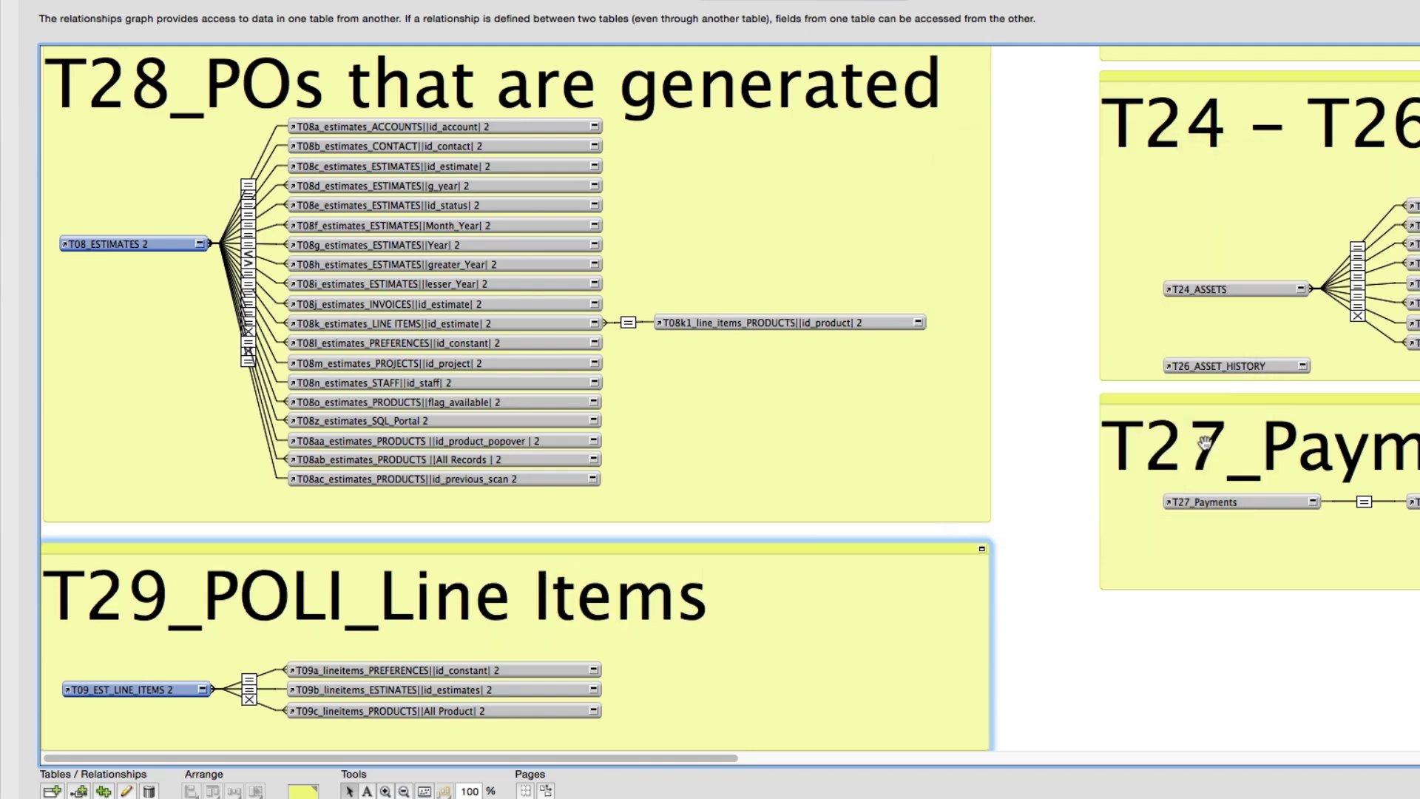
Point the duplicated T08_ESTIMATES 2 table occurrence to the POG_POs_Generated table.
scroll(302, 399, up, 4)
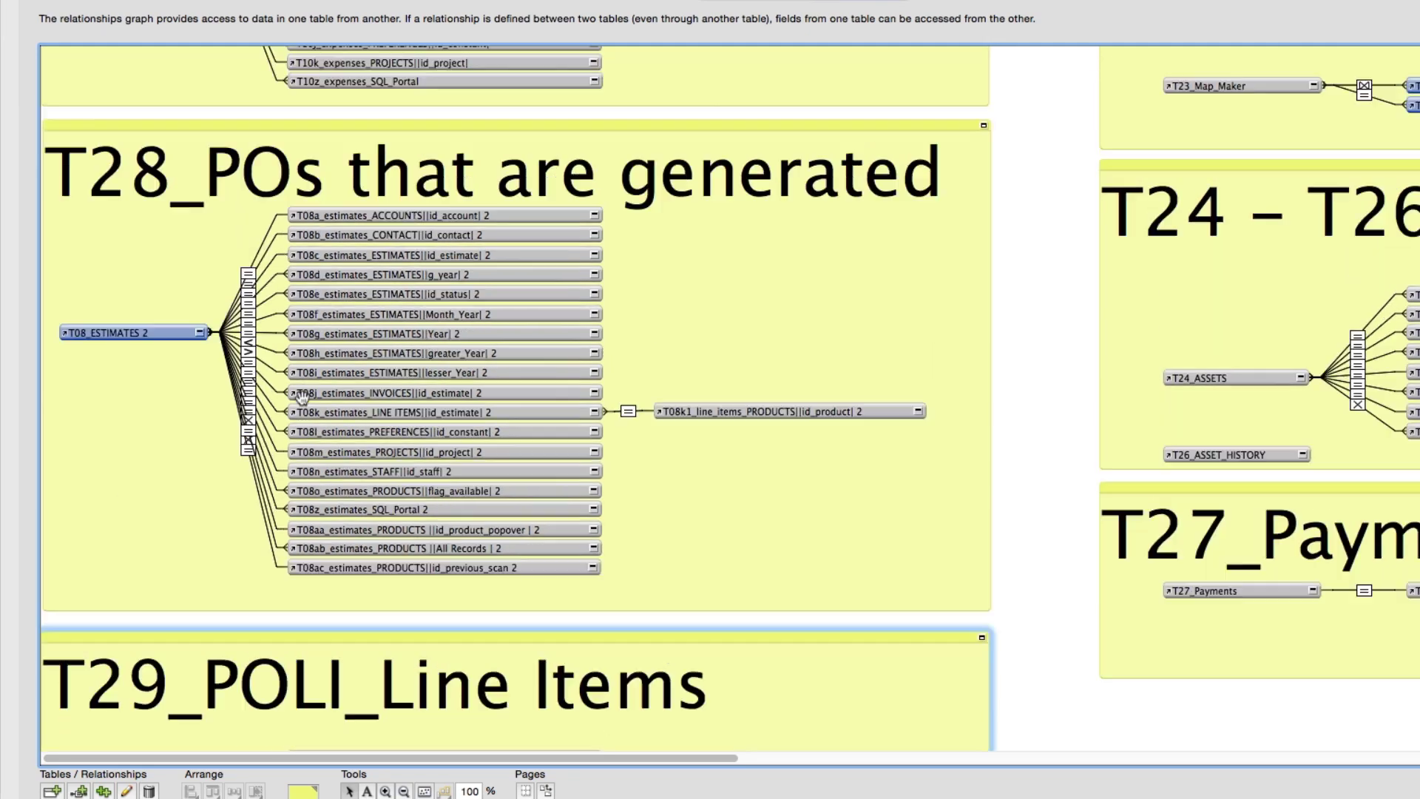
scroll(168, 460, down, 2)
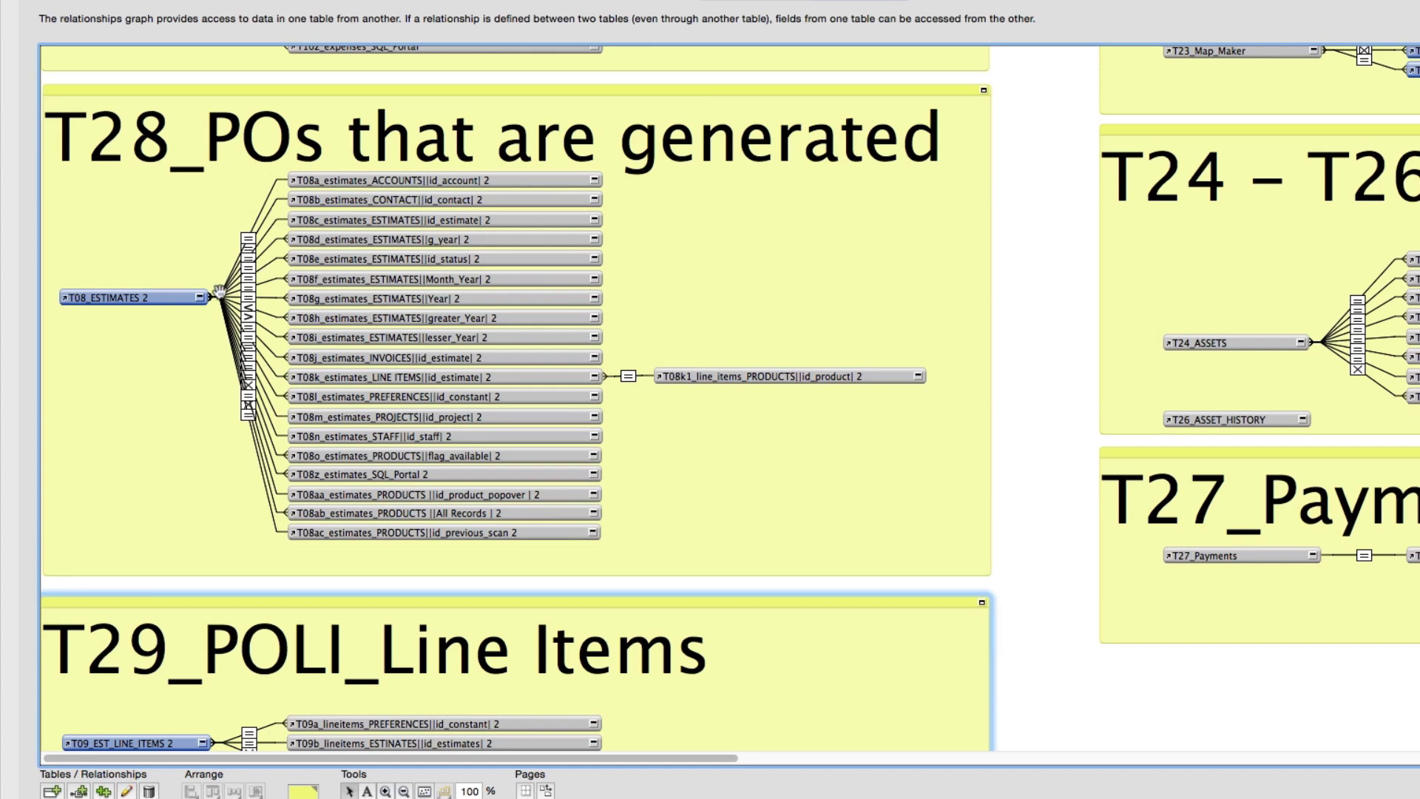
double_click(163, 299)
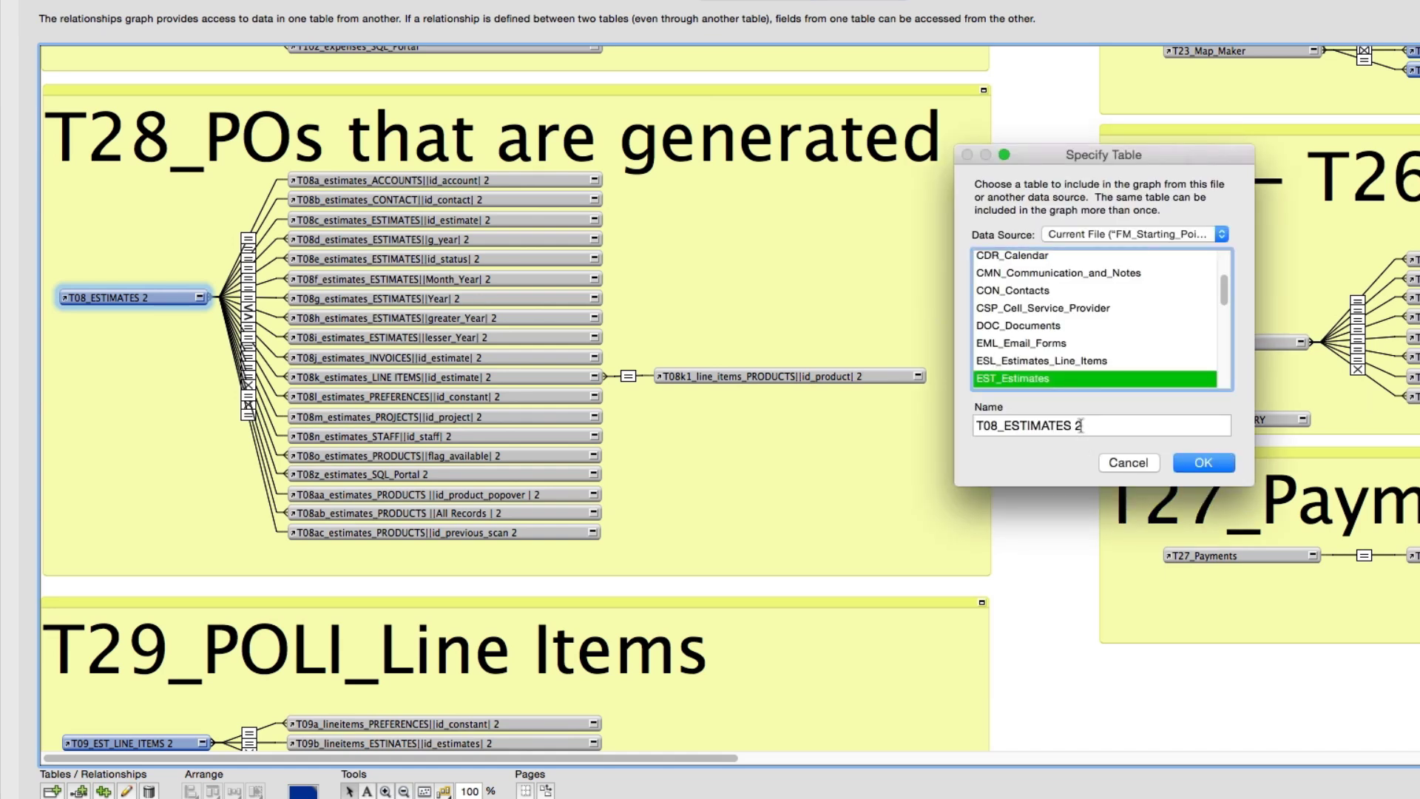
scroll(1092, 363, down, 5)
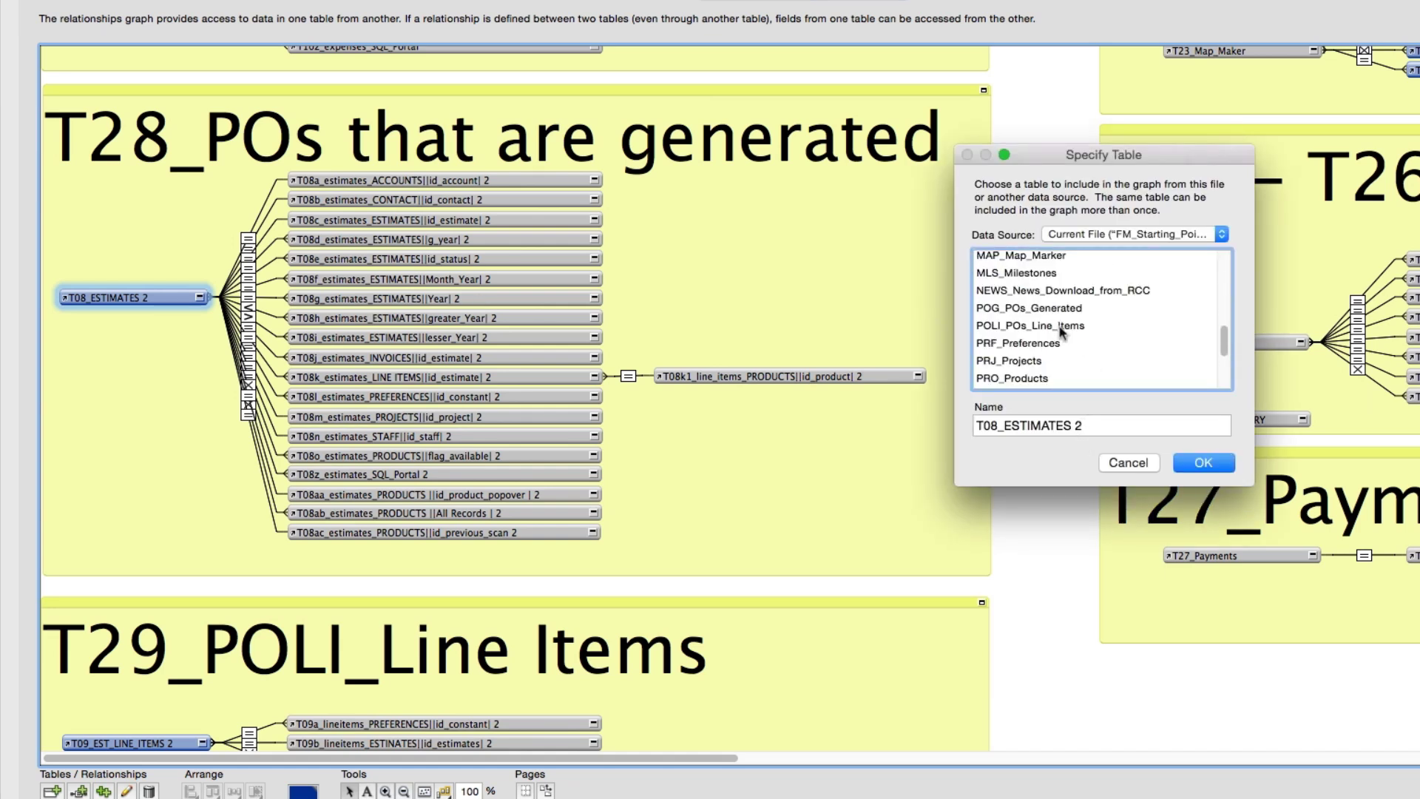
click(1021, 309)
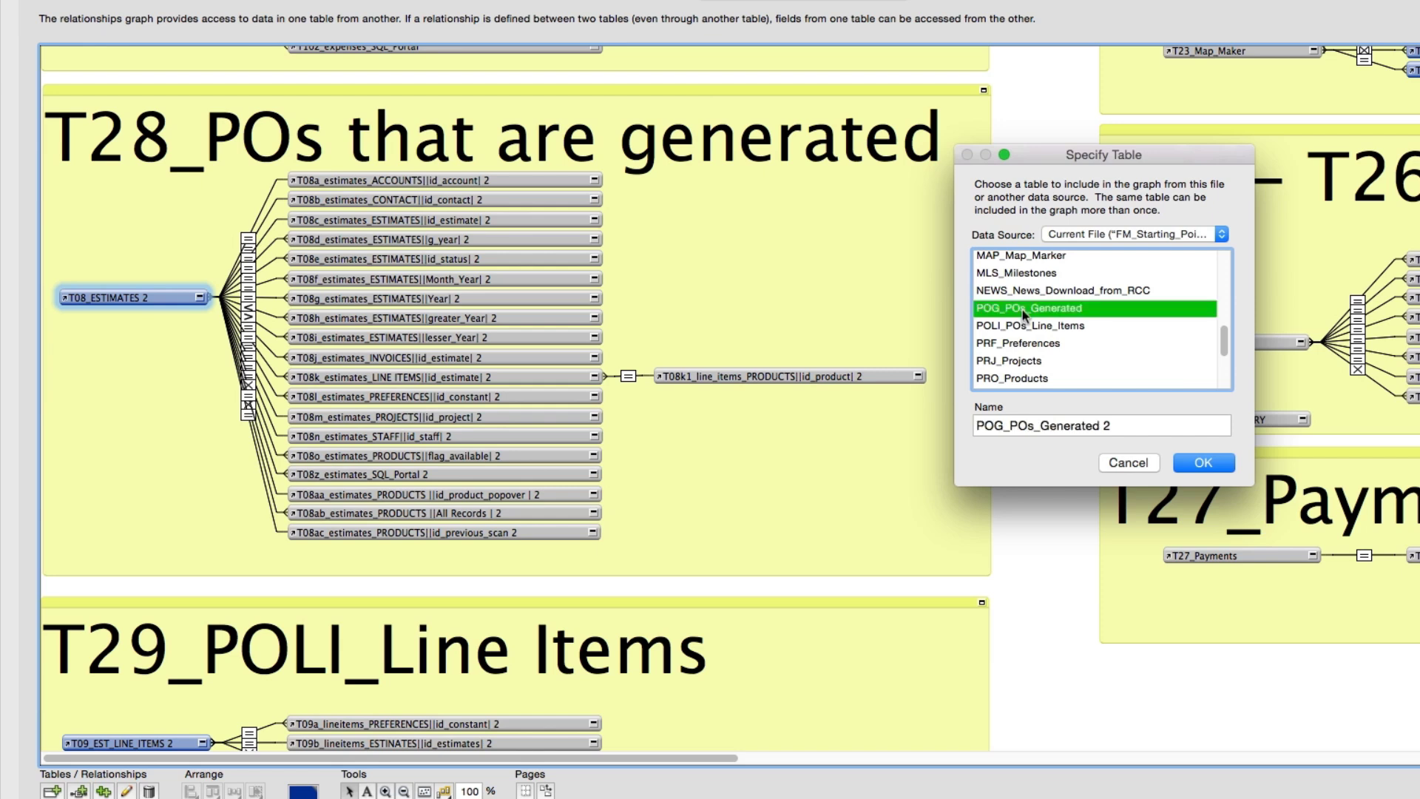
Name the main table occurrence of the T28 group T28_POG_POs_Generated and apply the table specification.
click(977, 426)
text(T)
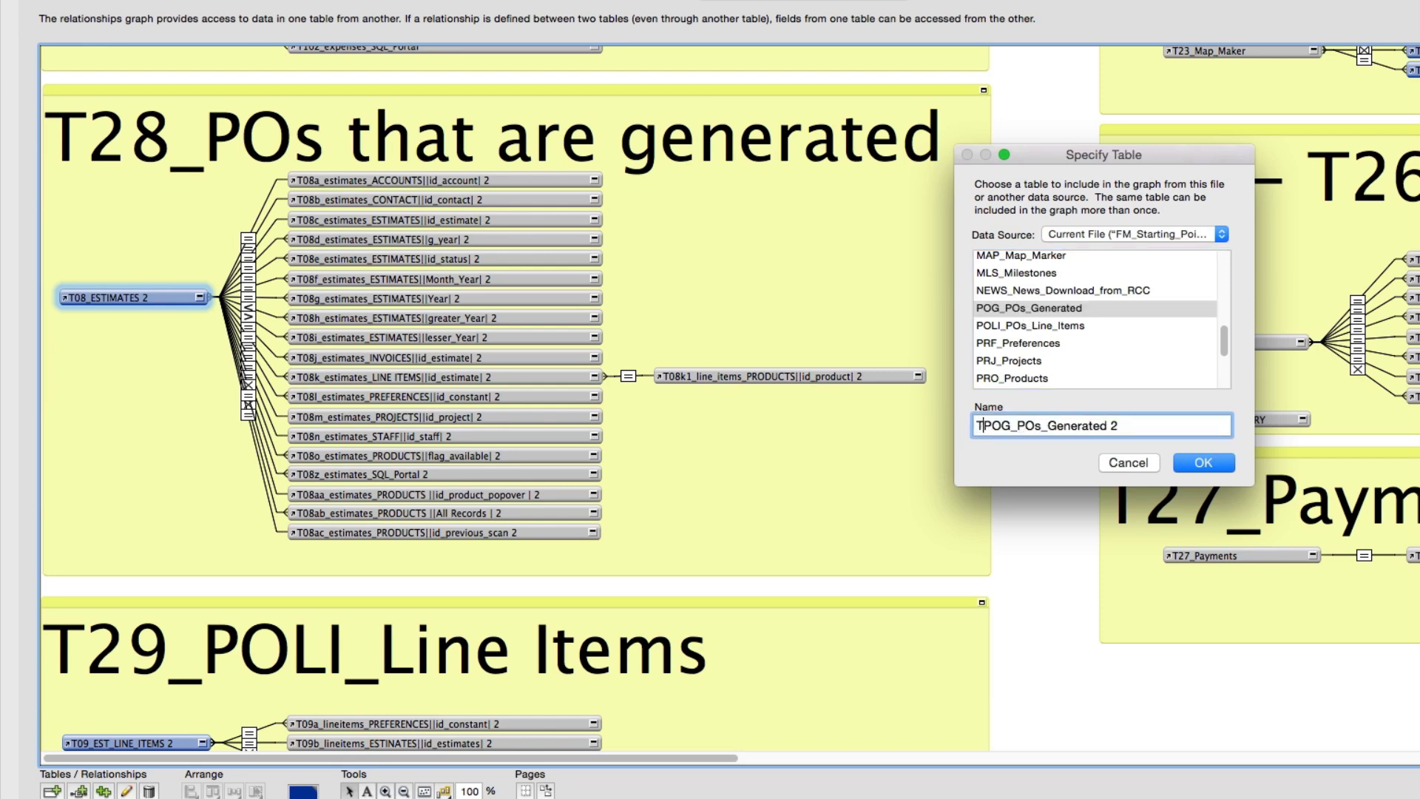
text(_)
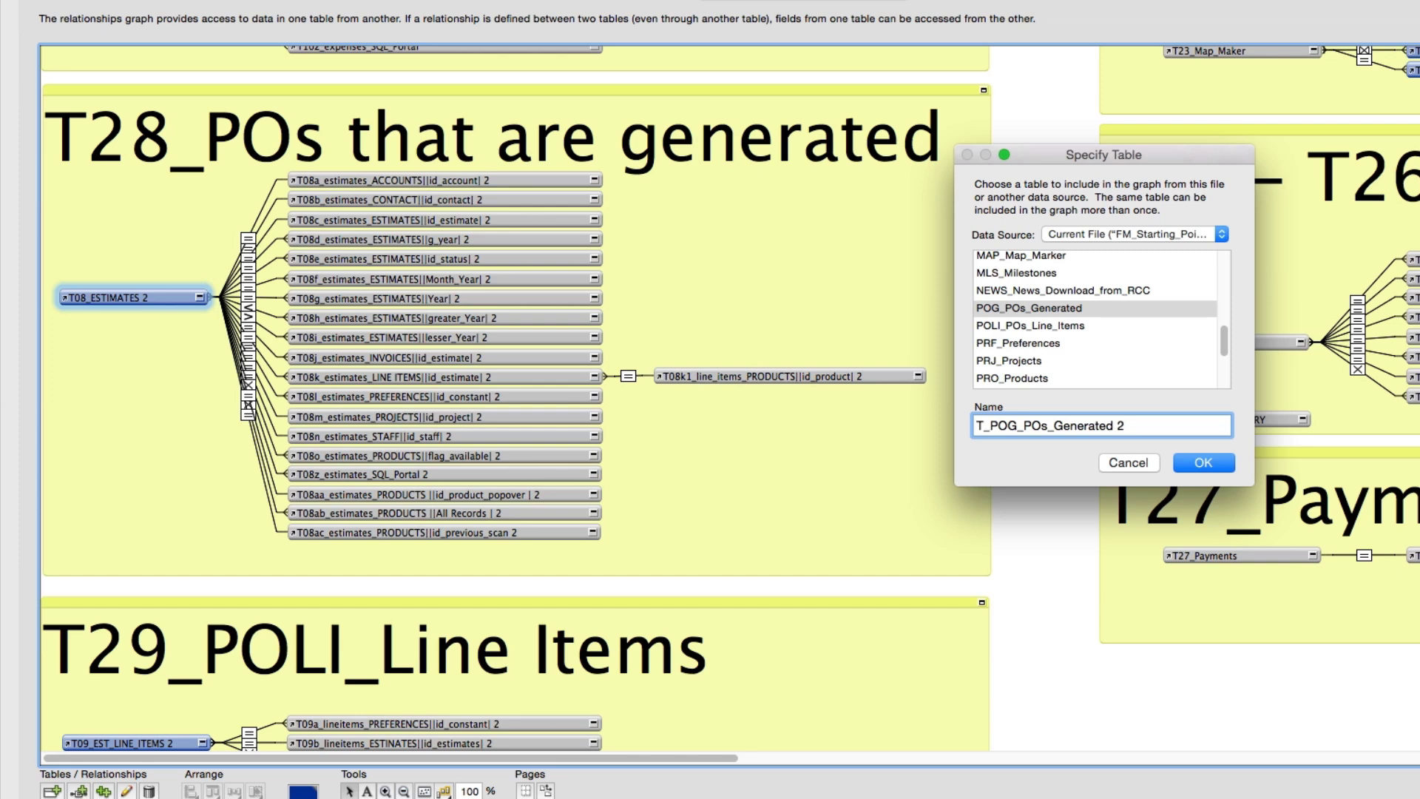
text(28)
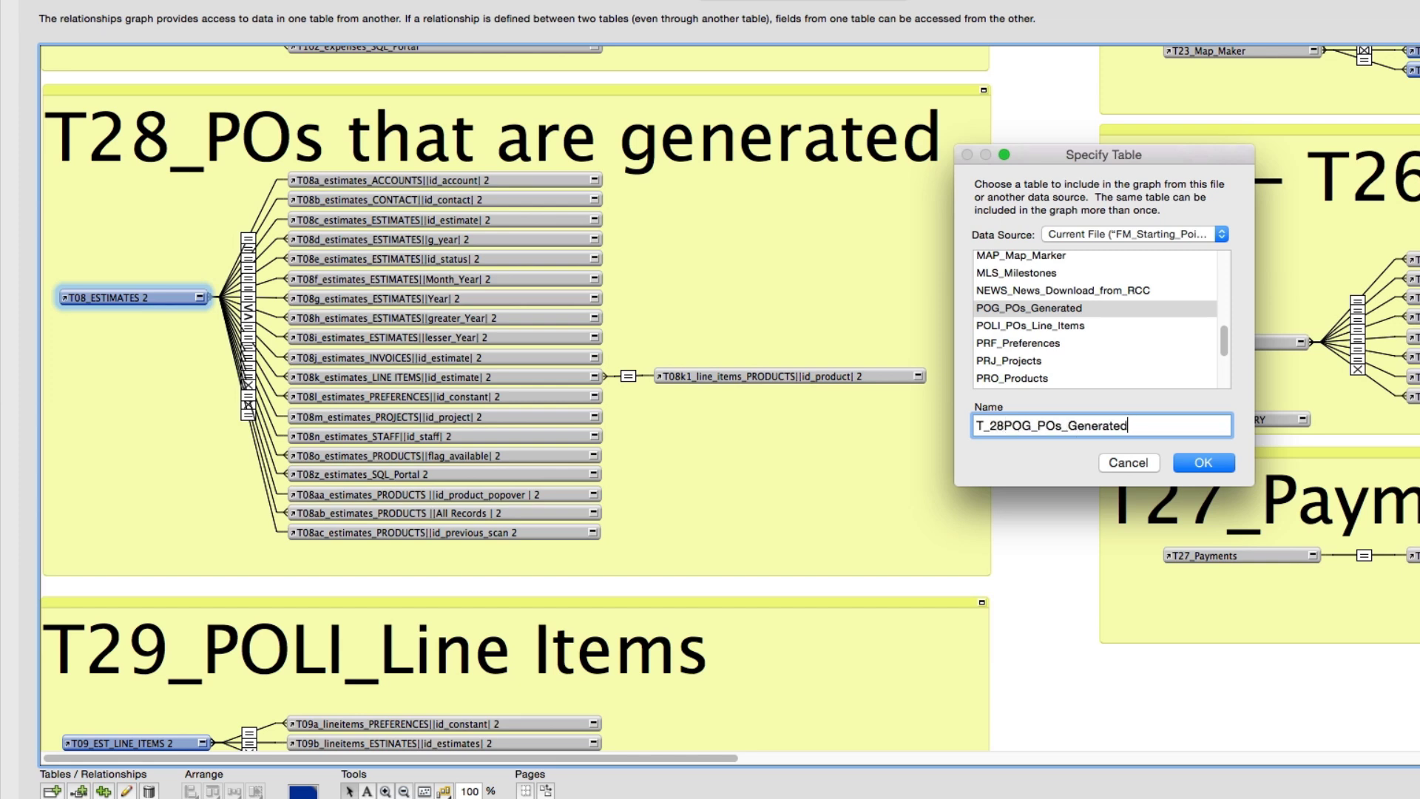
click(1005, 426)
text(_)
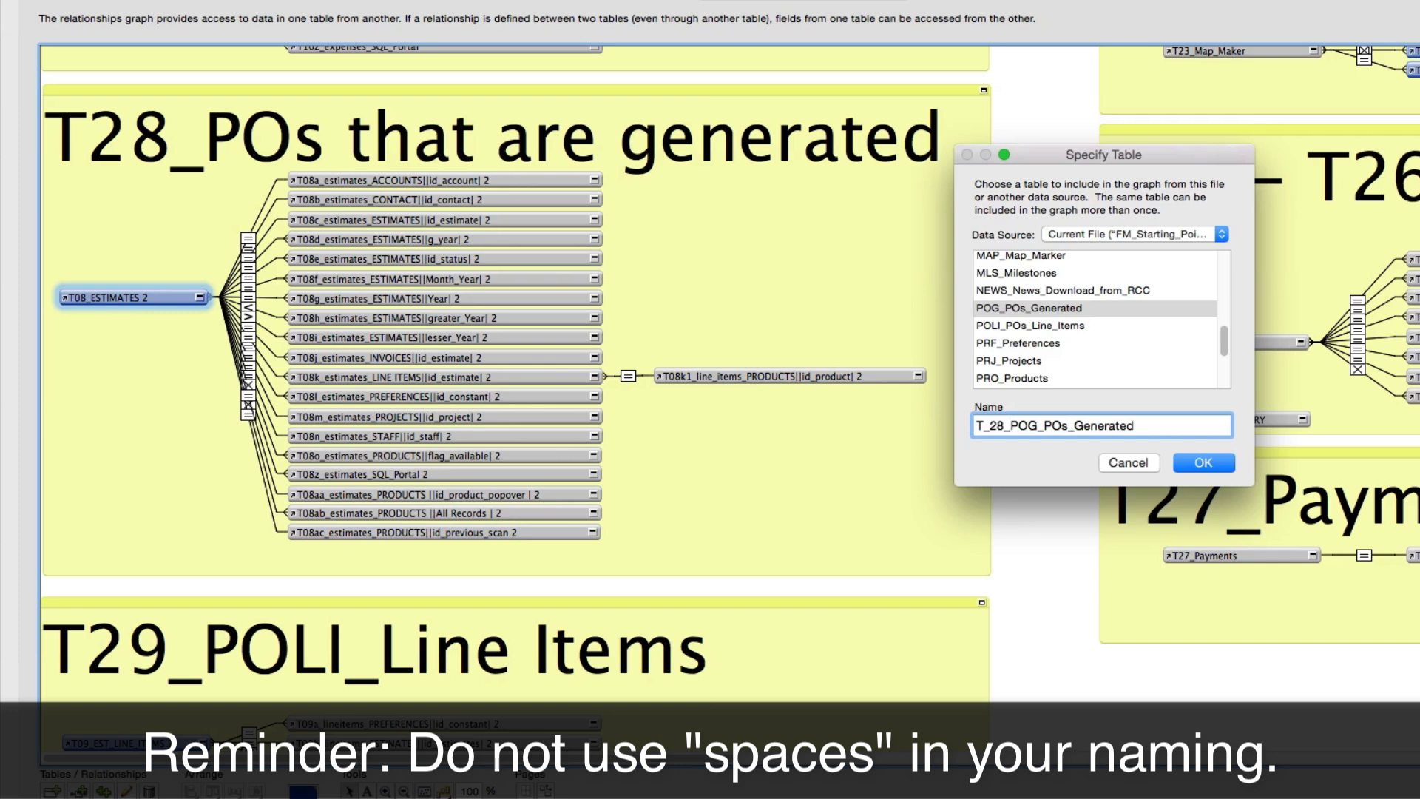
key(BackSpace)
click(1192, 464)
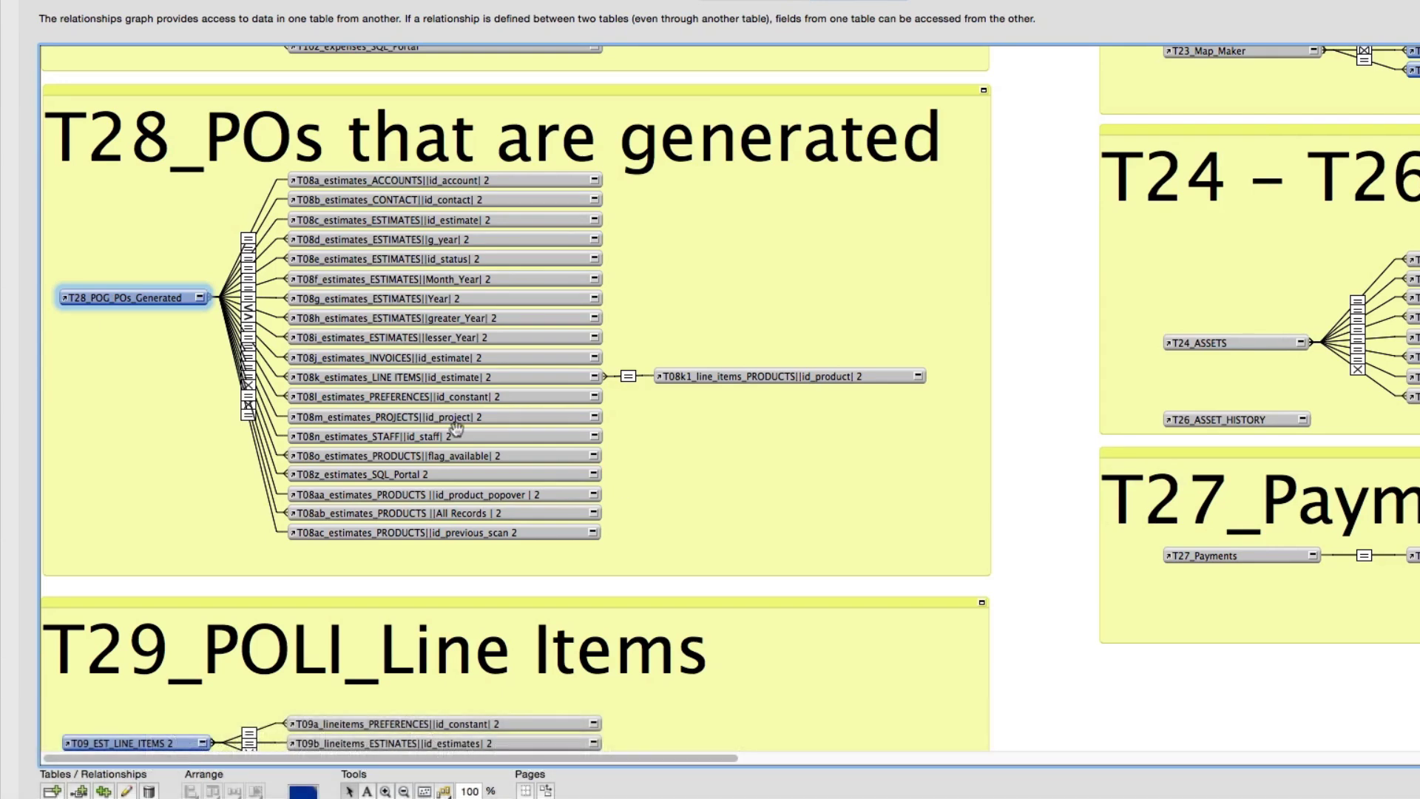
Rename the duplicated T09_EST_LINE_ITEMS 2 table occurrence as T29_PO_LINE_ITEMS.
scroll(194, 398, down, 2)
scroll(195, 398, down, 2)
double_click(139, 689)
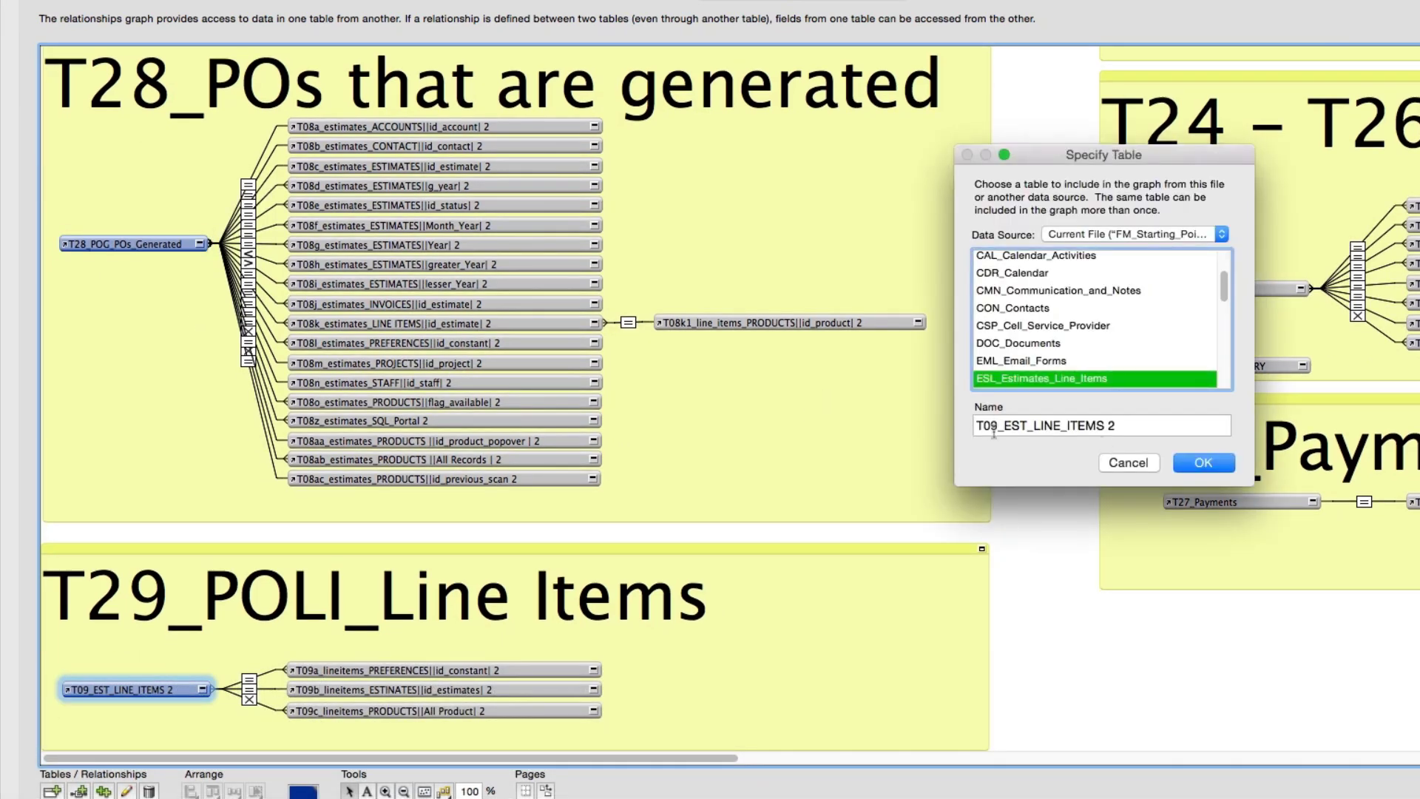
click(998, 427)
key(BackSpace)
key(BackSpace)
text(29)
key(Right)
key(Right)
key(Right)
key(Right)
key(shift+Left)
key(shift+Left)
key(shift+Left)
text(PO)
key(End)
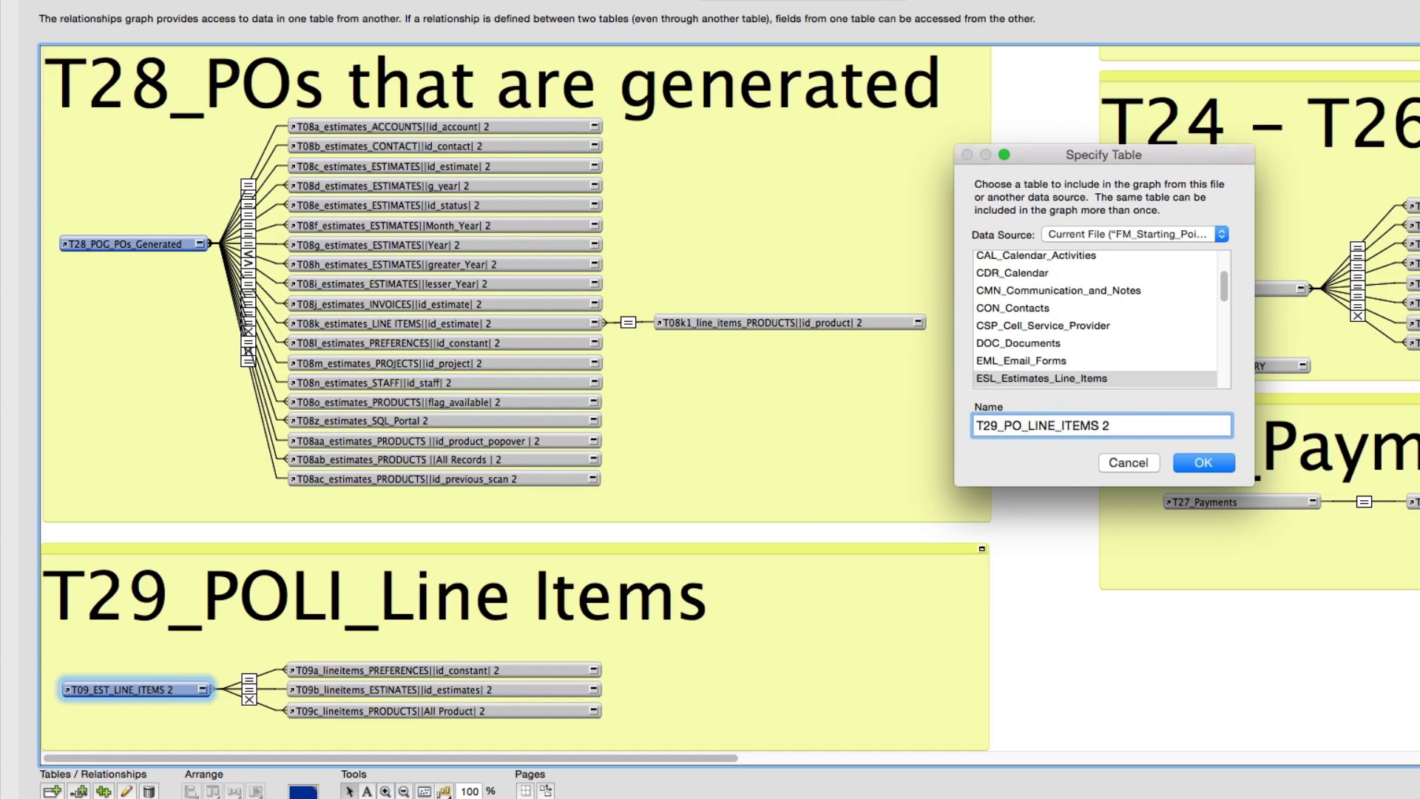
key(BackSpace)
key(BackSpace)
Point the T29_PO_LINE_ITEMS occurrence to the POLI_POs_Line_Items table and apply the table specification.
scroll(1106, 334, down, 1)
scroll(1107, 334, down, 3)
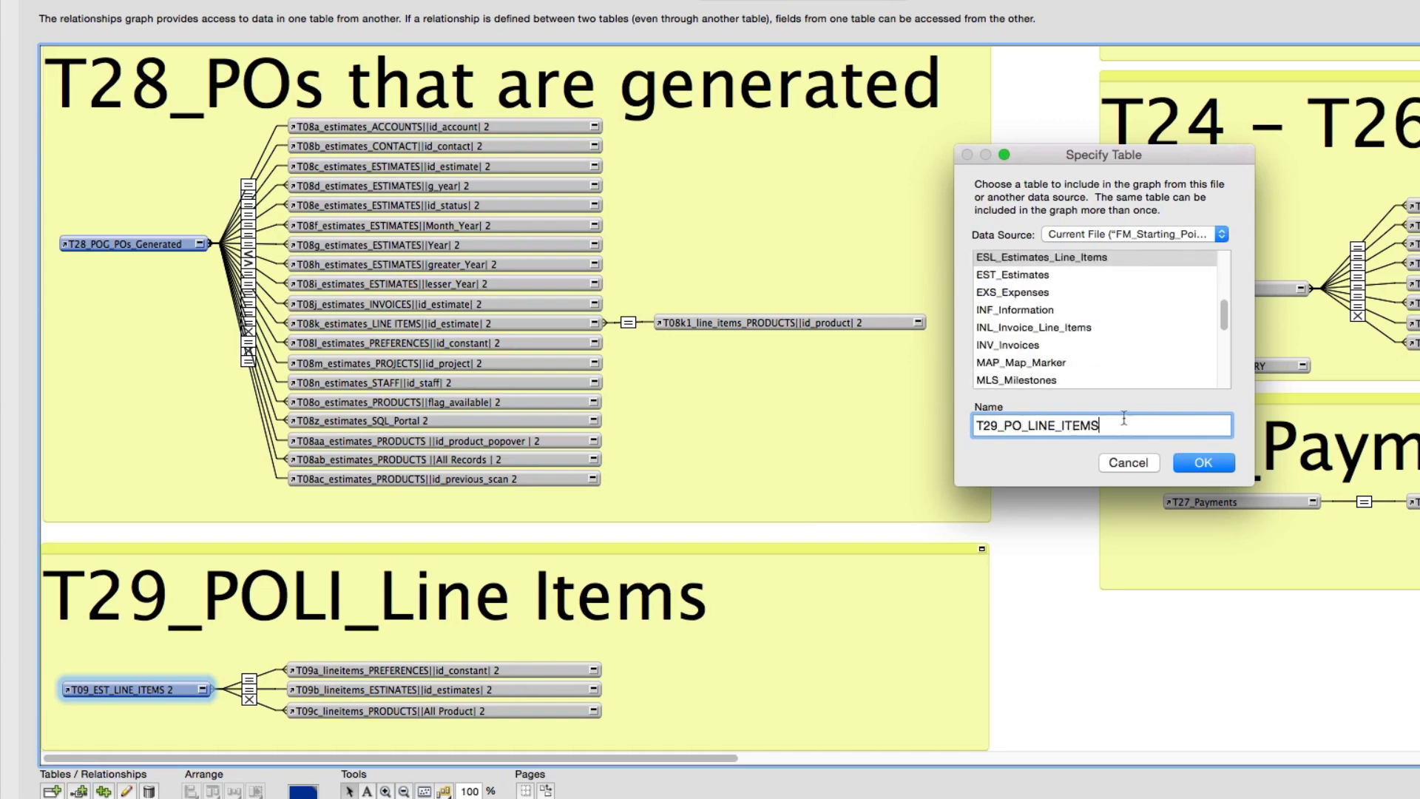
scroll(1063, 355, down, 3)
scroll(1139, 306, down, 2)
click(992, 293)
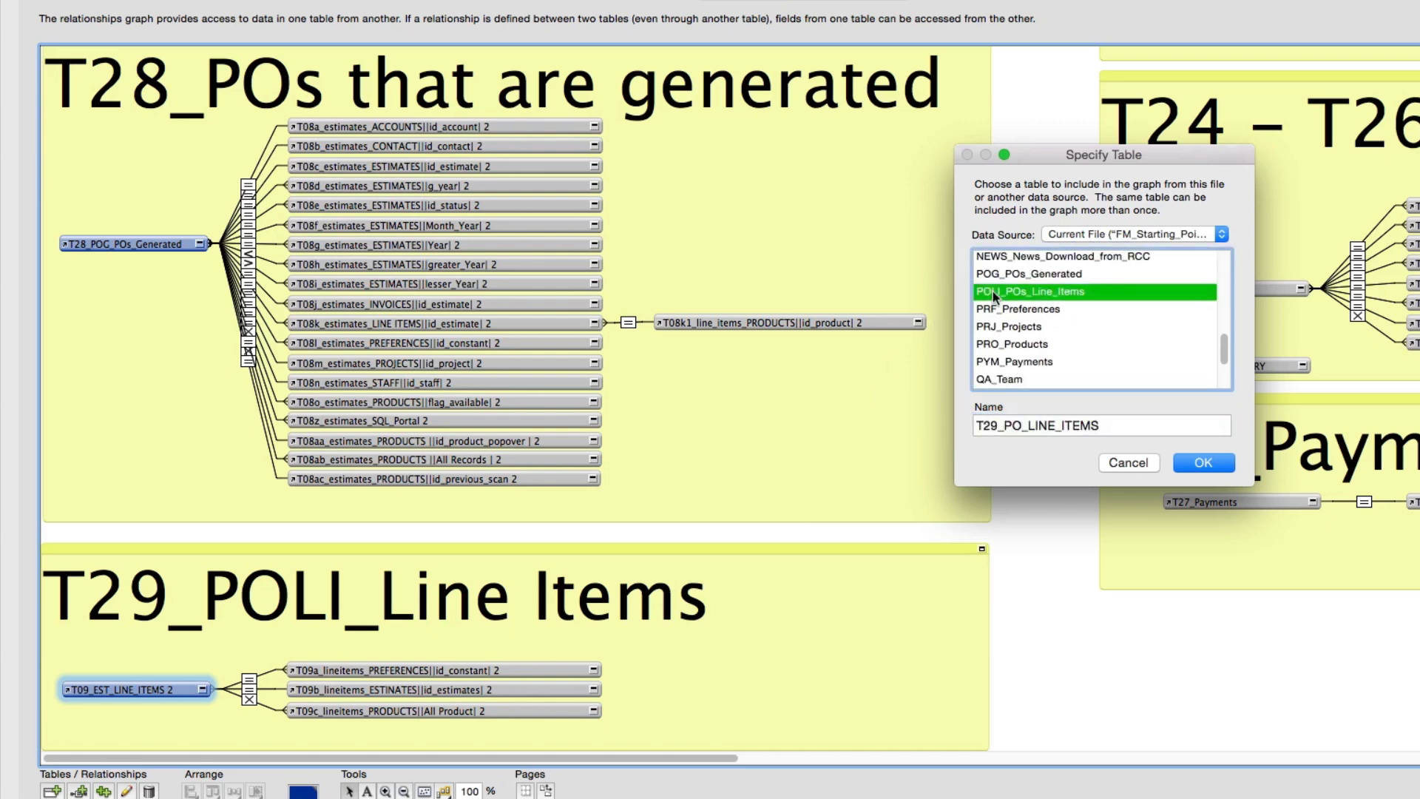
key(Tab)
click(1205, 463)
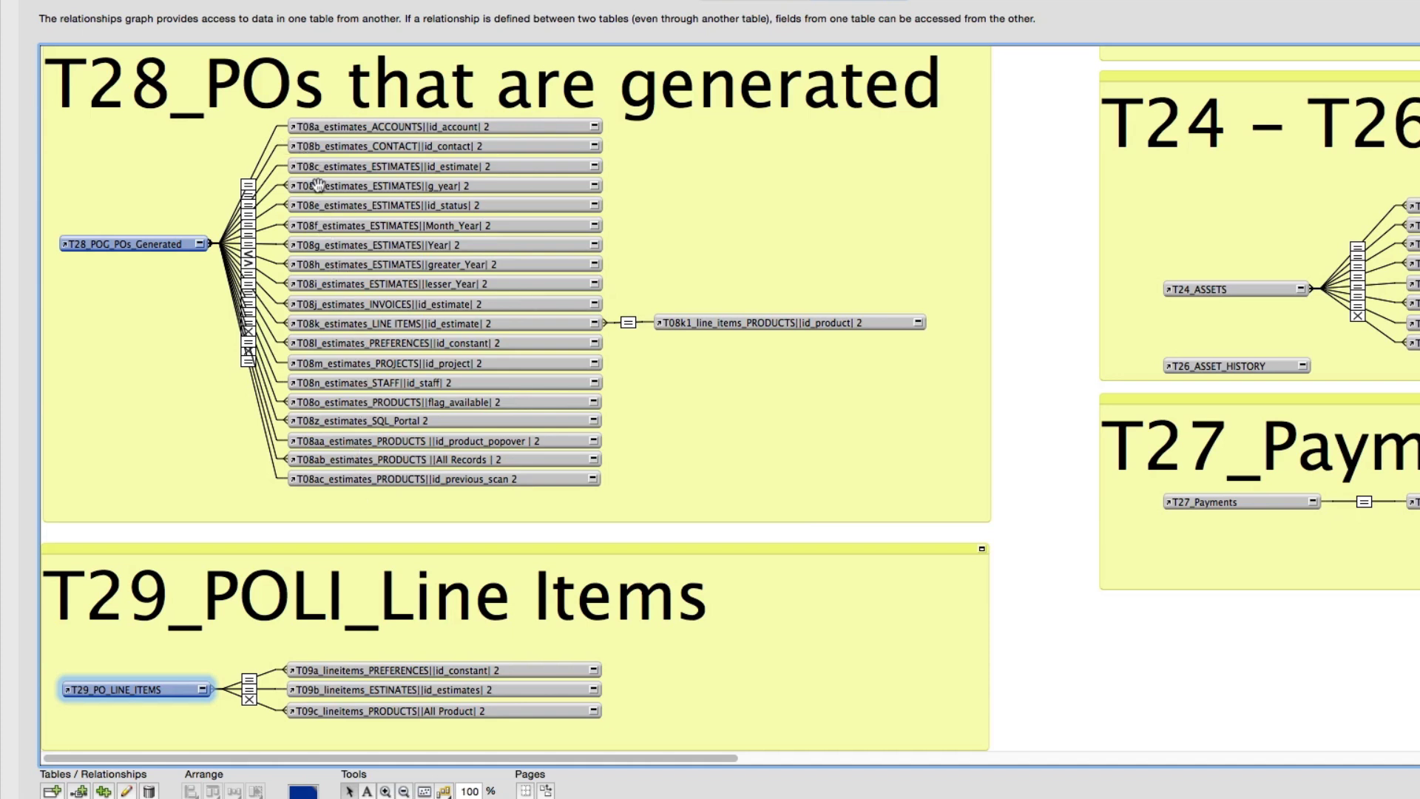
Examine the match fields in the relationships from T28_POG_POs_Generated to its duplicated accounts and contact occurrences.
click(321, 127)
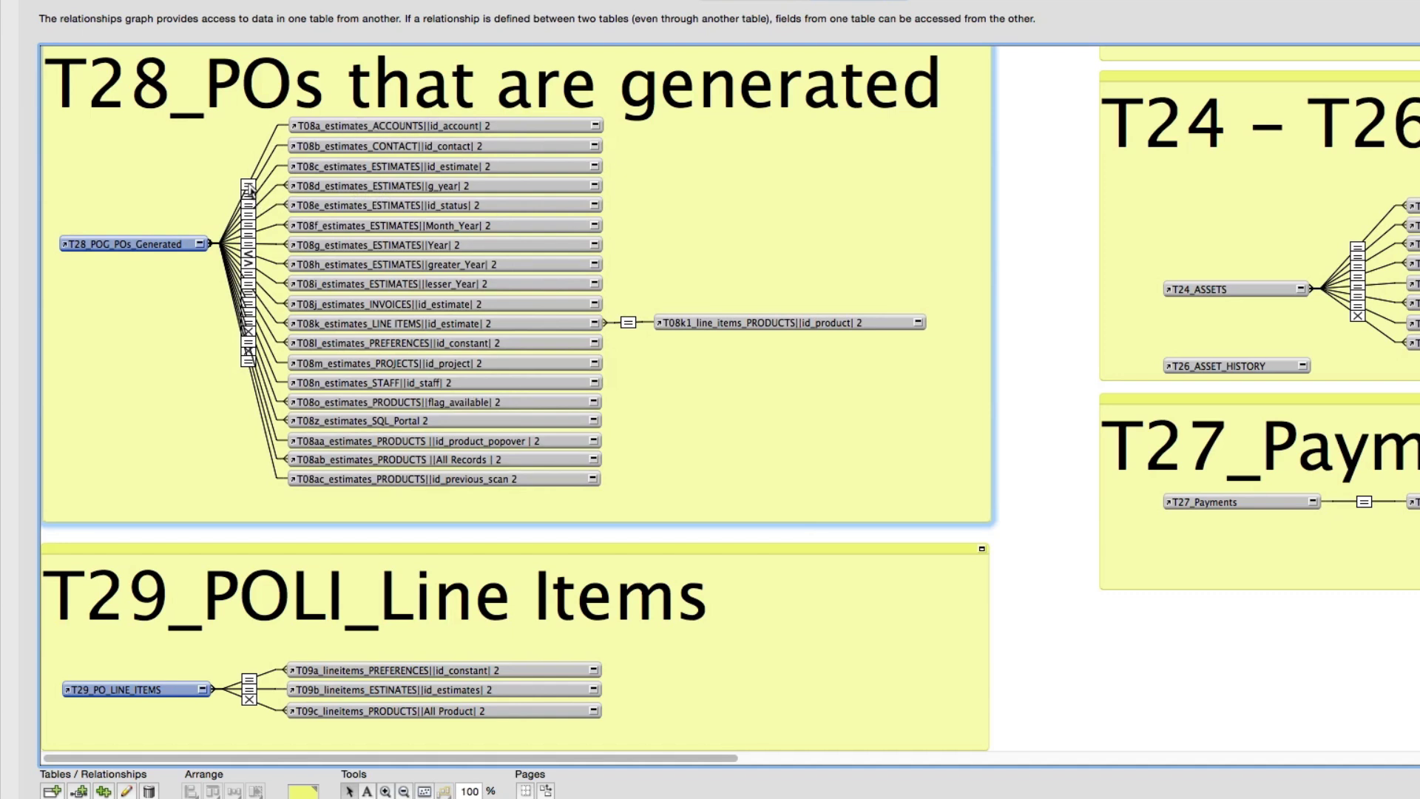
double_click(409, 127)
key(Escape)
click(421, 153)
double_click(251, 187)
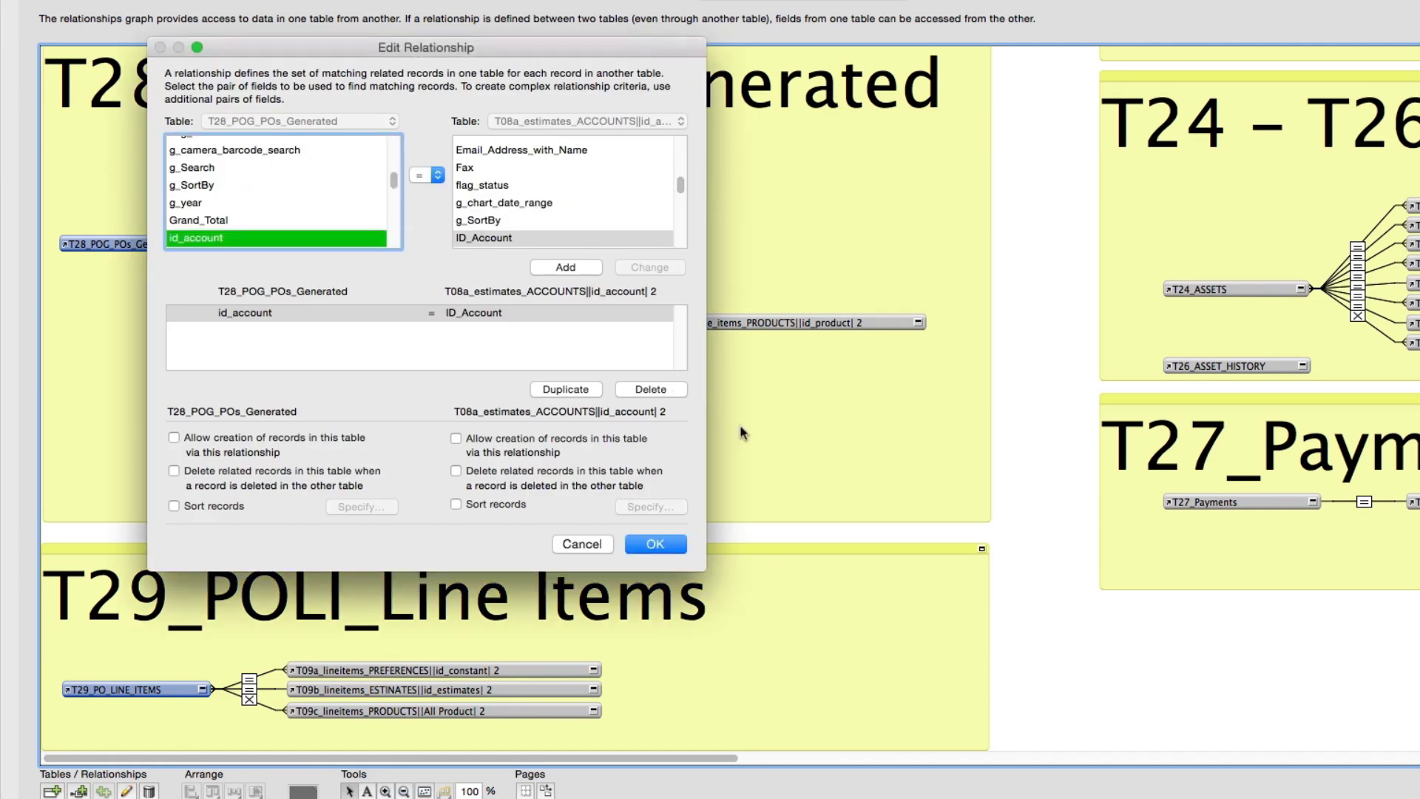
click(655, 544)
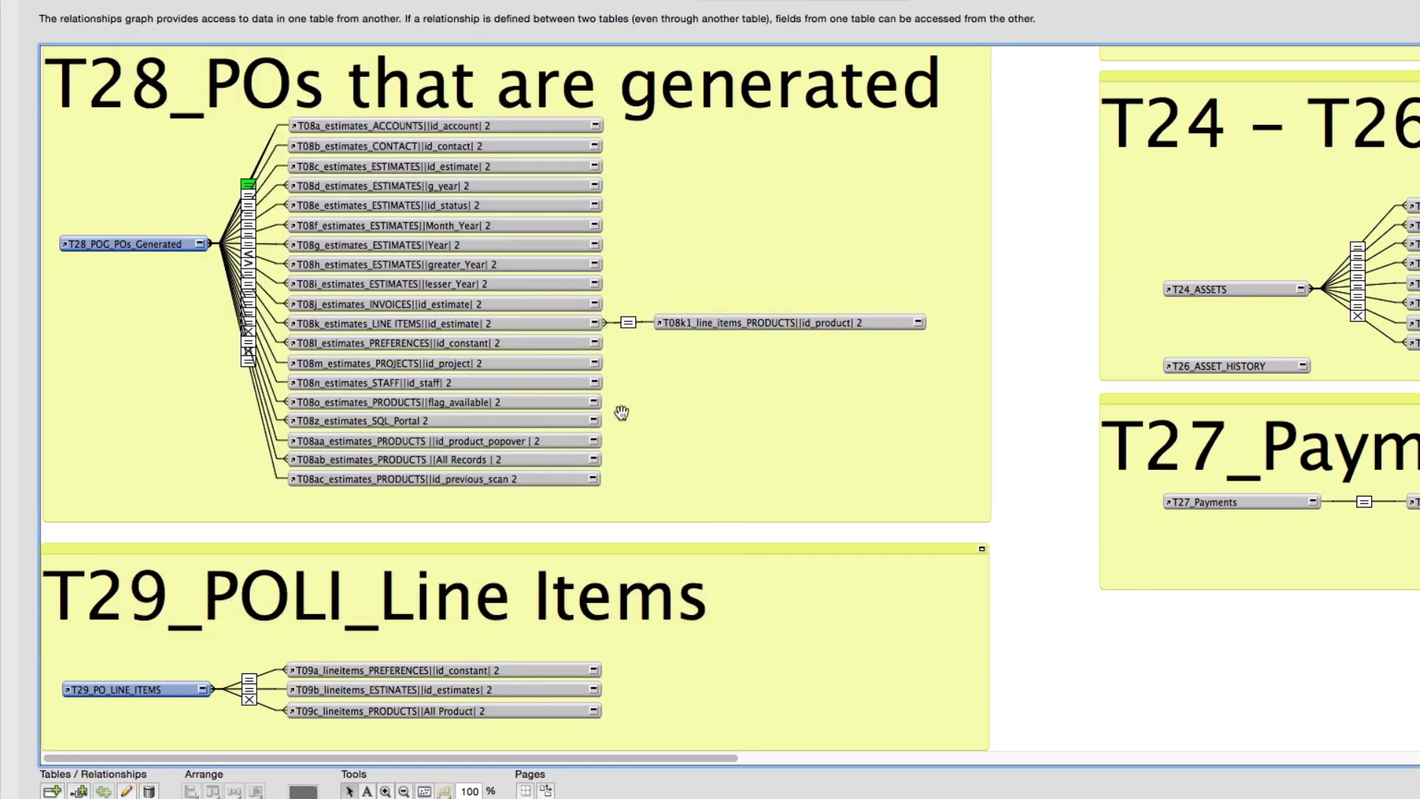
click(249, 195)
double_click(250, 196)
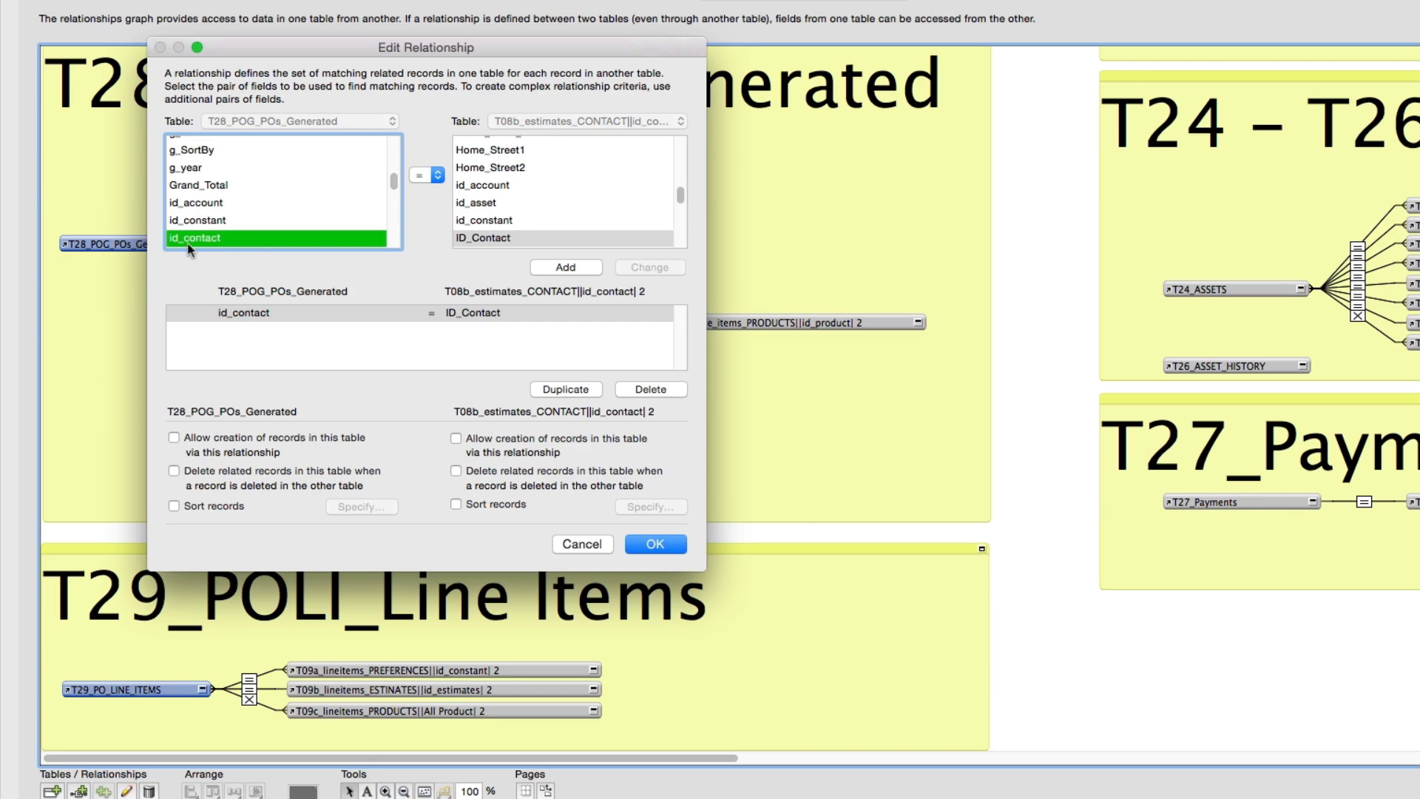
click(673, 548)
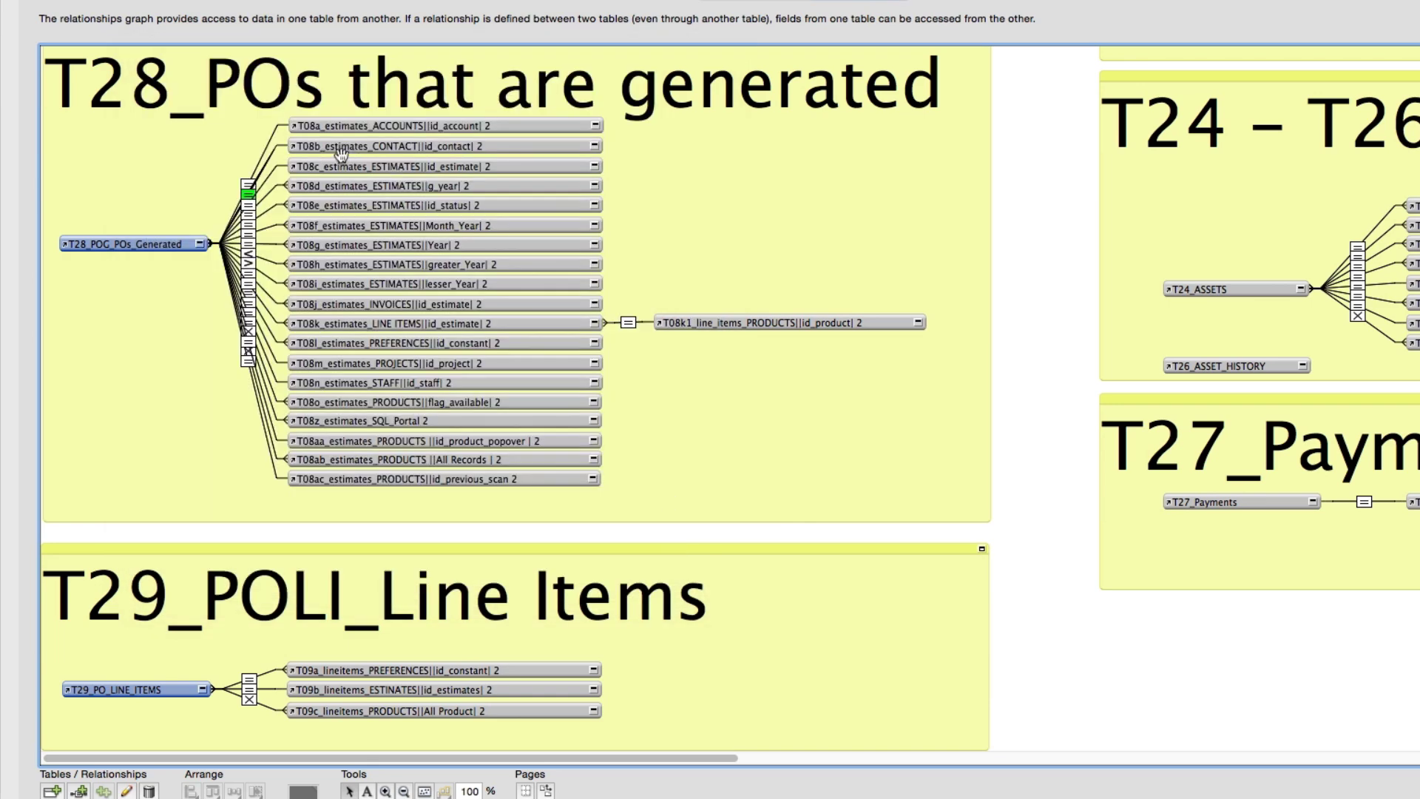
click(480, 129)
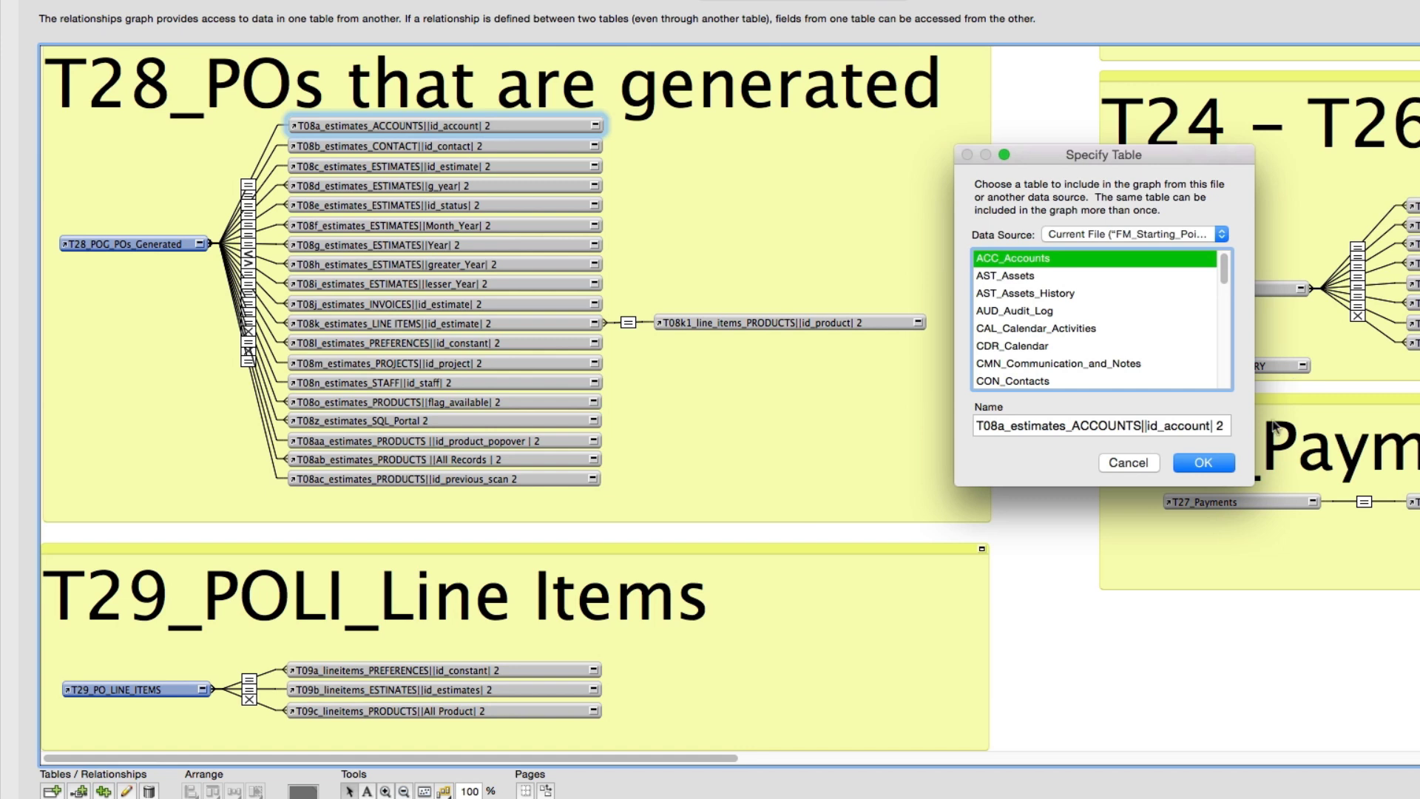
click(1223, 424)
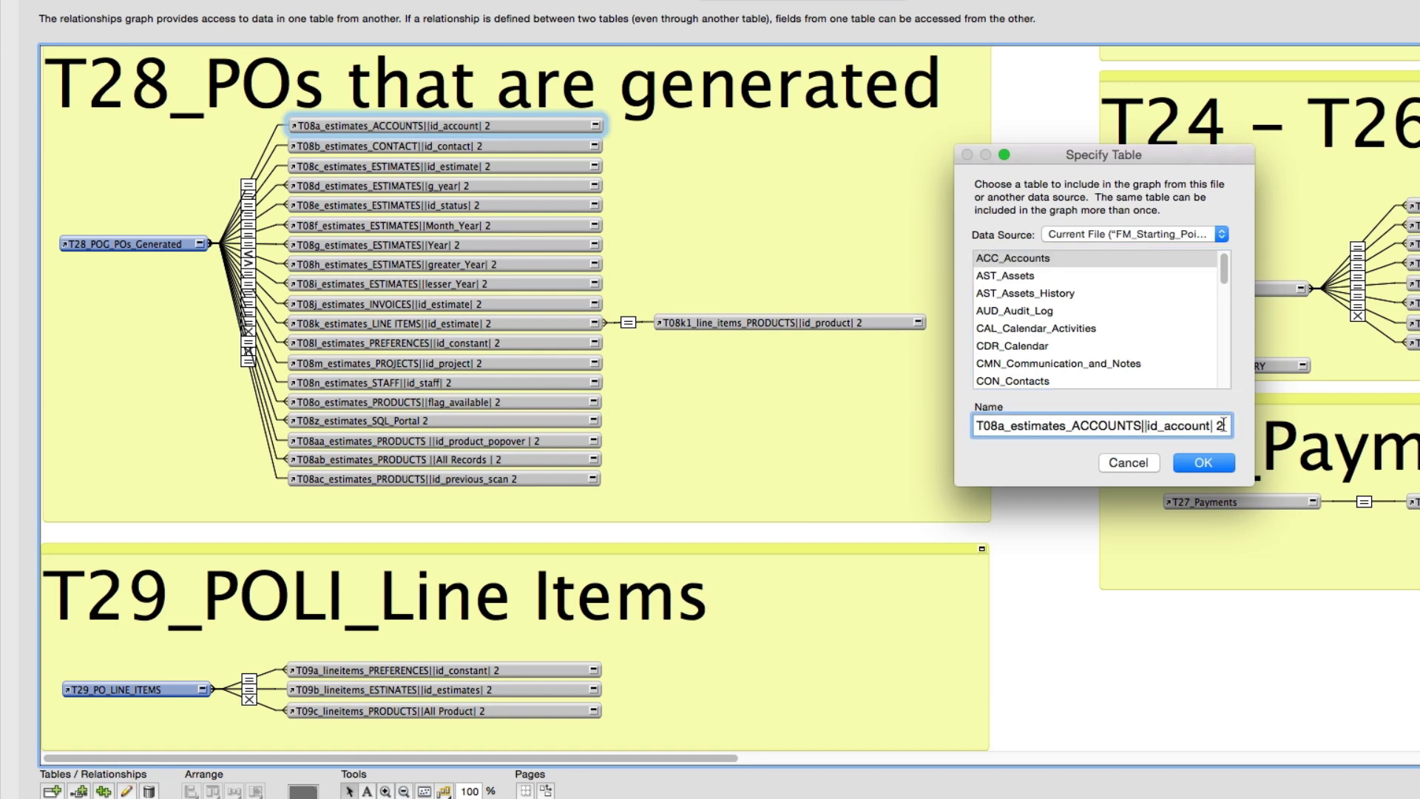
click(1219, 464)
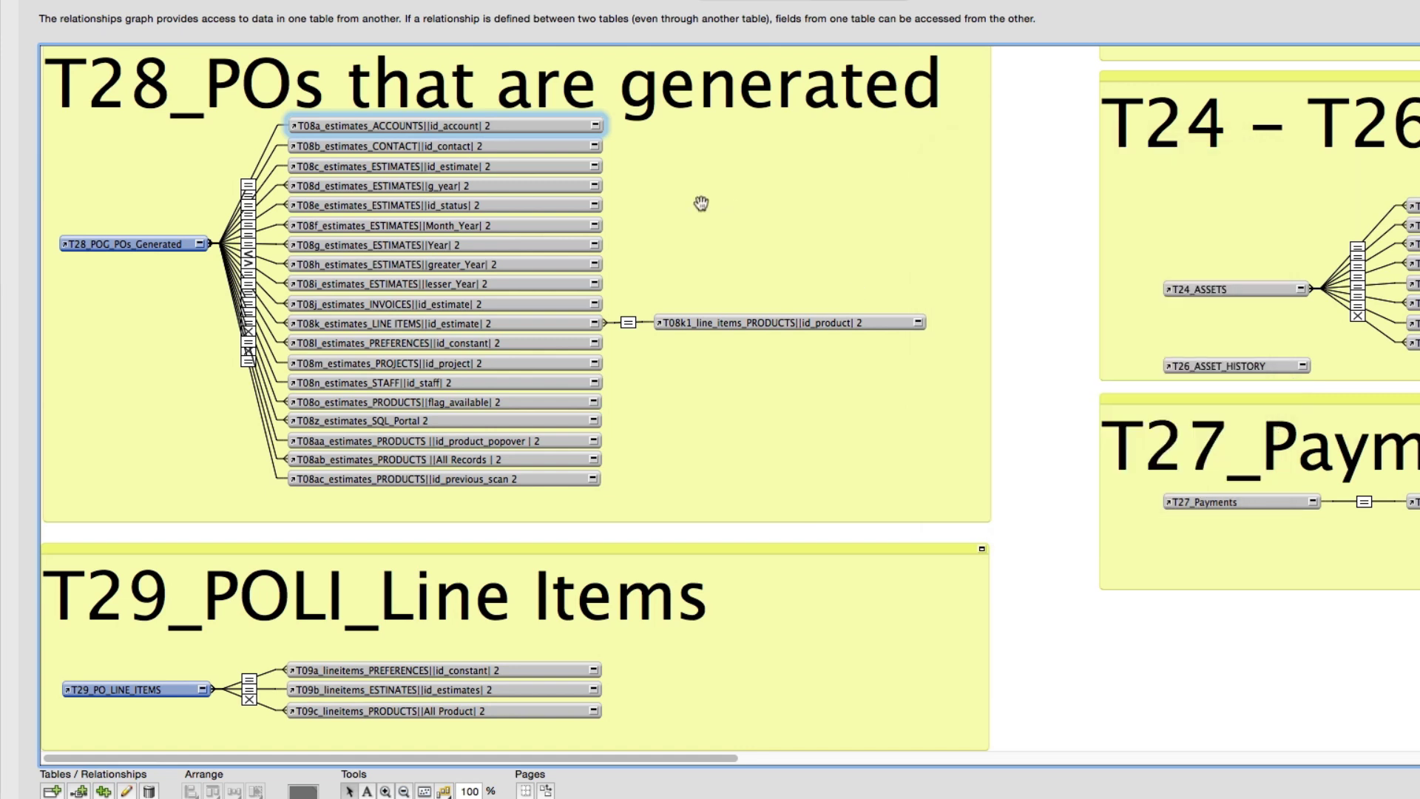
click(504, 147)
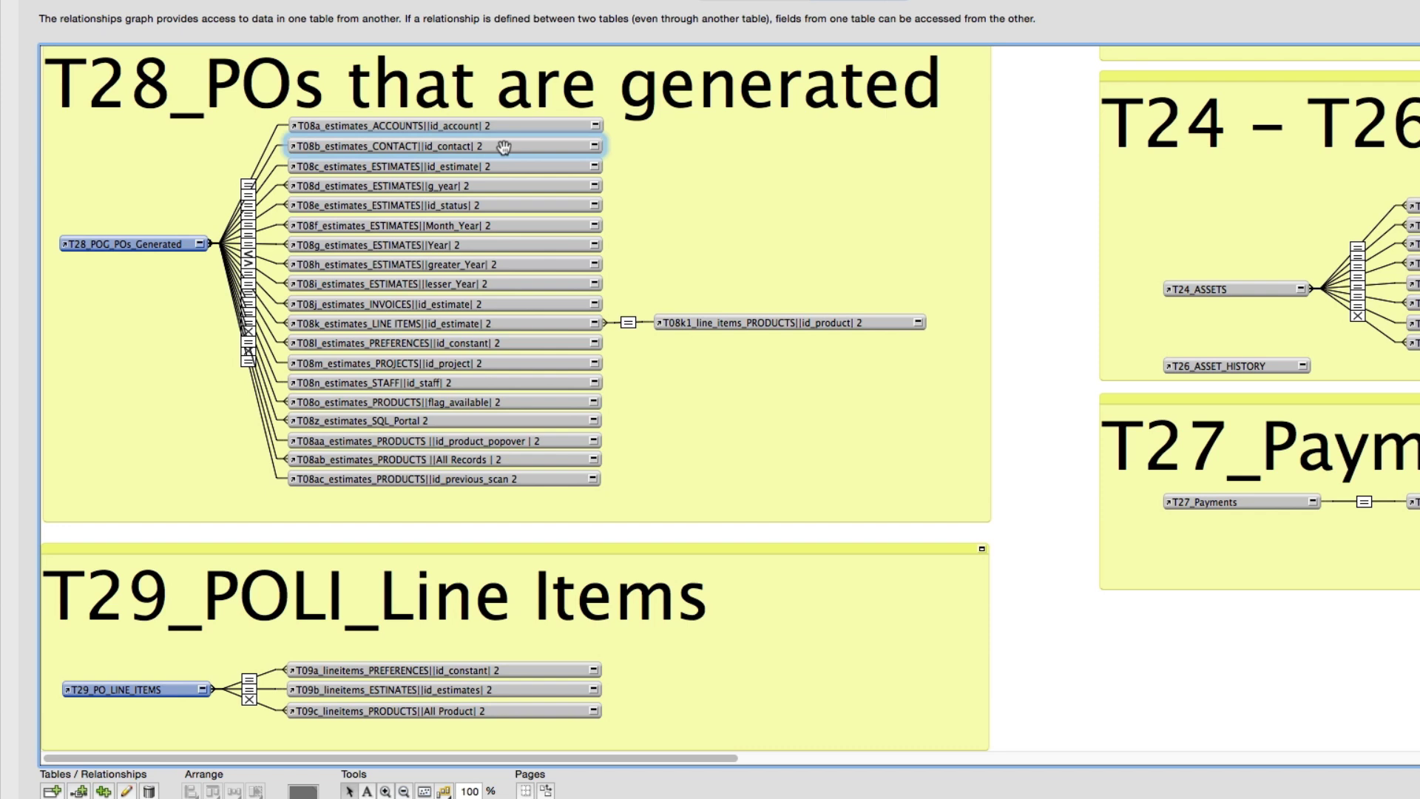
Rename the accounts occurrence in the T28 group as T28a_PO_ACCOUNTS||id_account|, removing the trailing 2.
double_click(507, 127)
double_click(1231, 425)
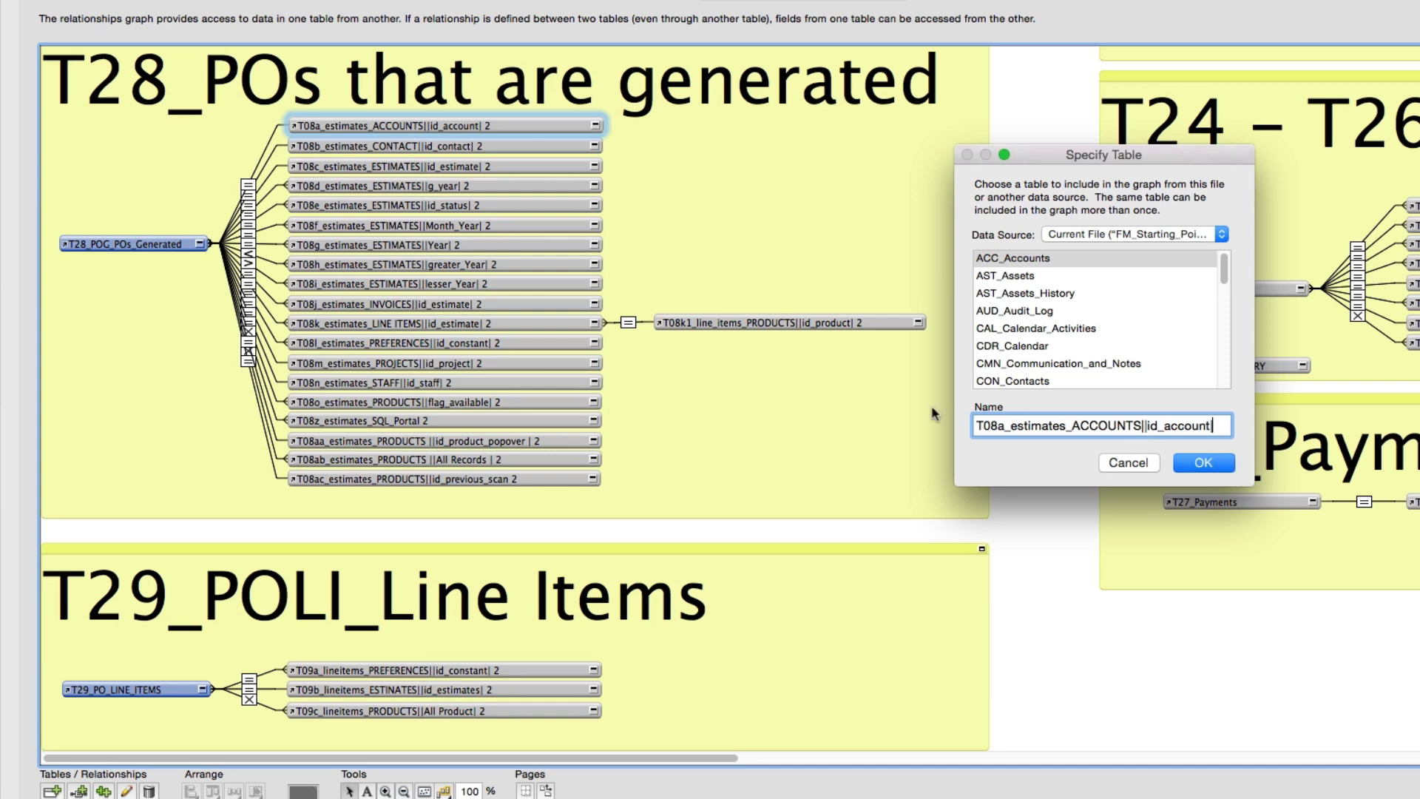
drag(1005, 425, 983, 425)
text(28a)
drag(1072, 425, 1010, 425)
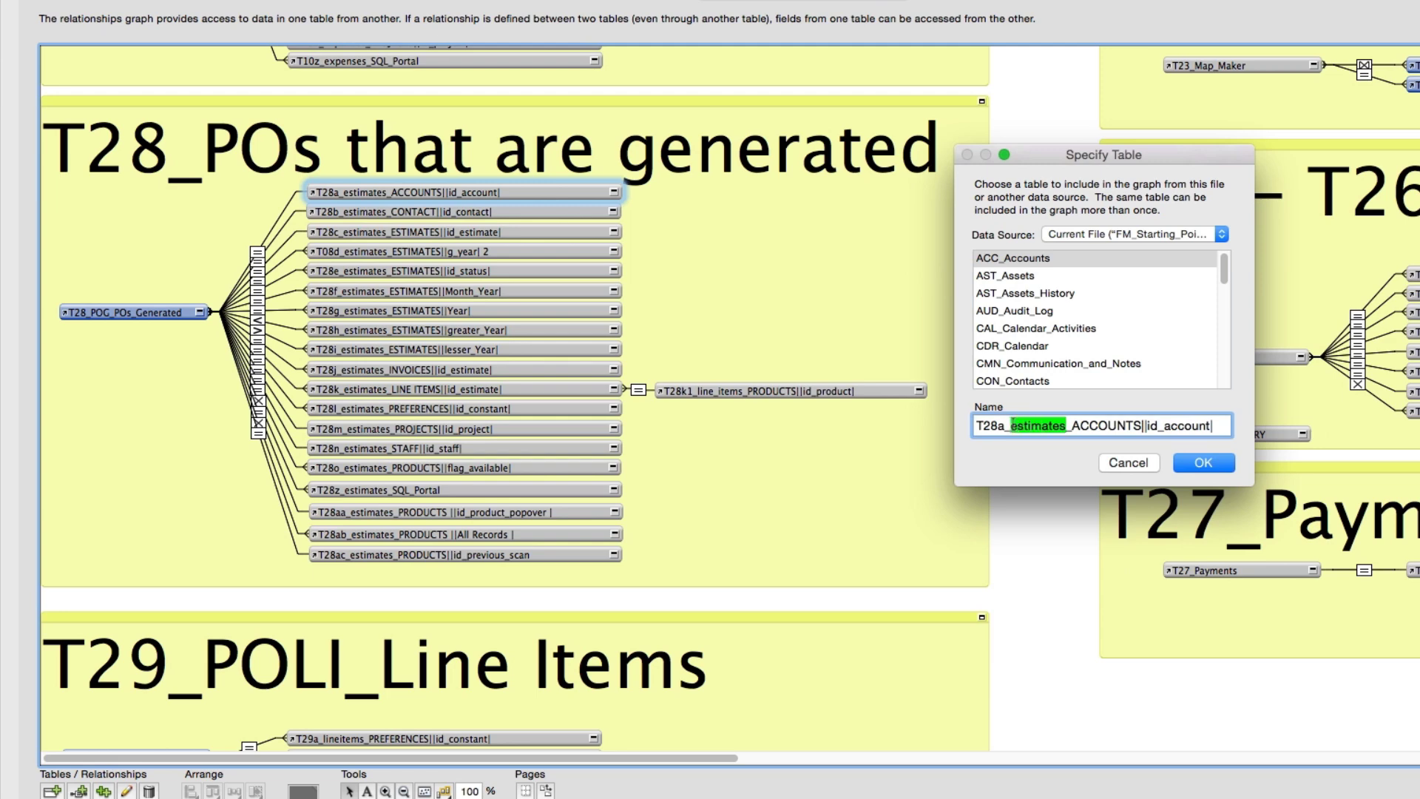
text(PO_)
key(Return)
Rename the contact occurrence in the T28 group as T28b_PO_CONTACT||id_contact|.
double_click(549, 209)
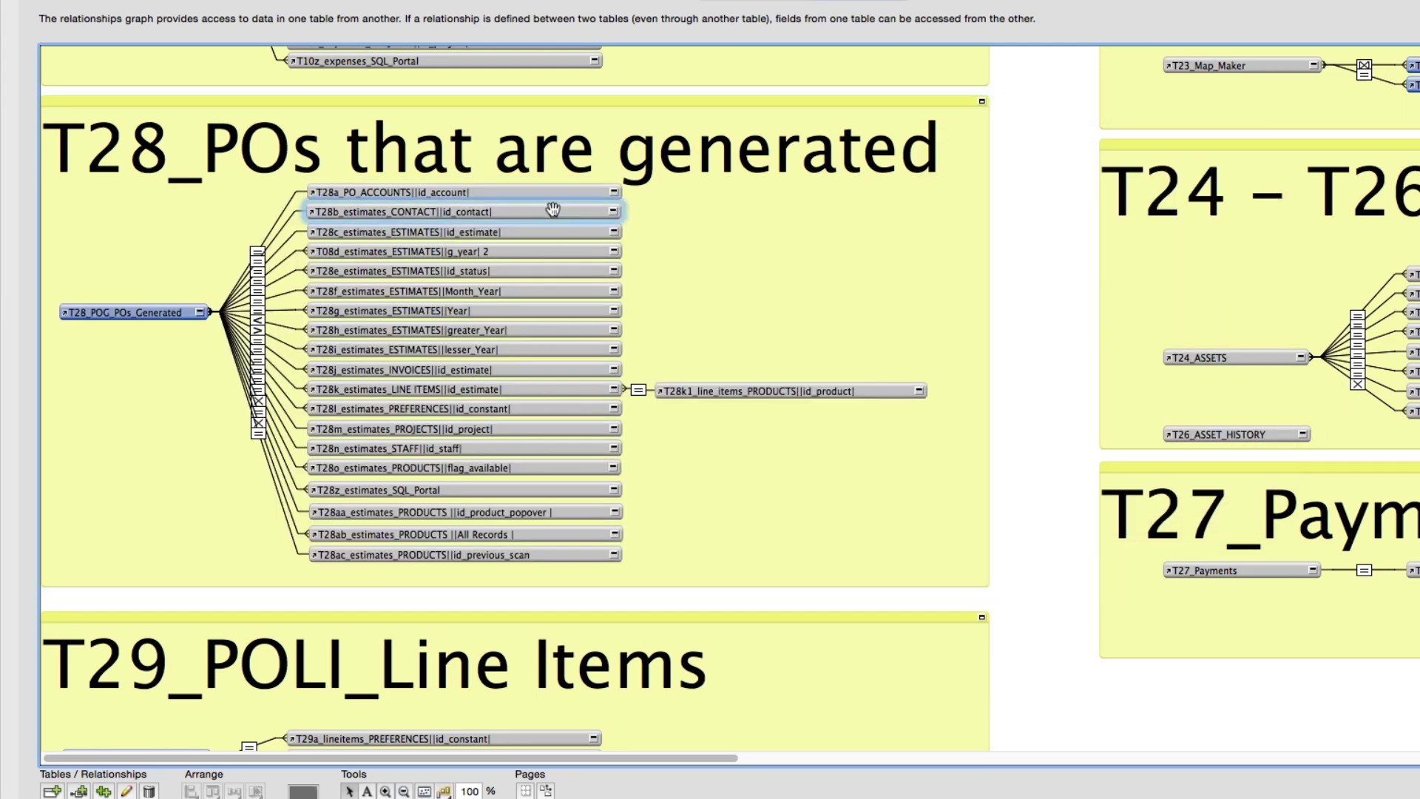
drag(1010, 426, 1071, 425)
text(PO_CONTACT||id_contact|)
key(Return)
Rename the T28c estimates occurrence as T28c_PO_ESTIMATES||id_estimate|.
double_click(375, 231)
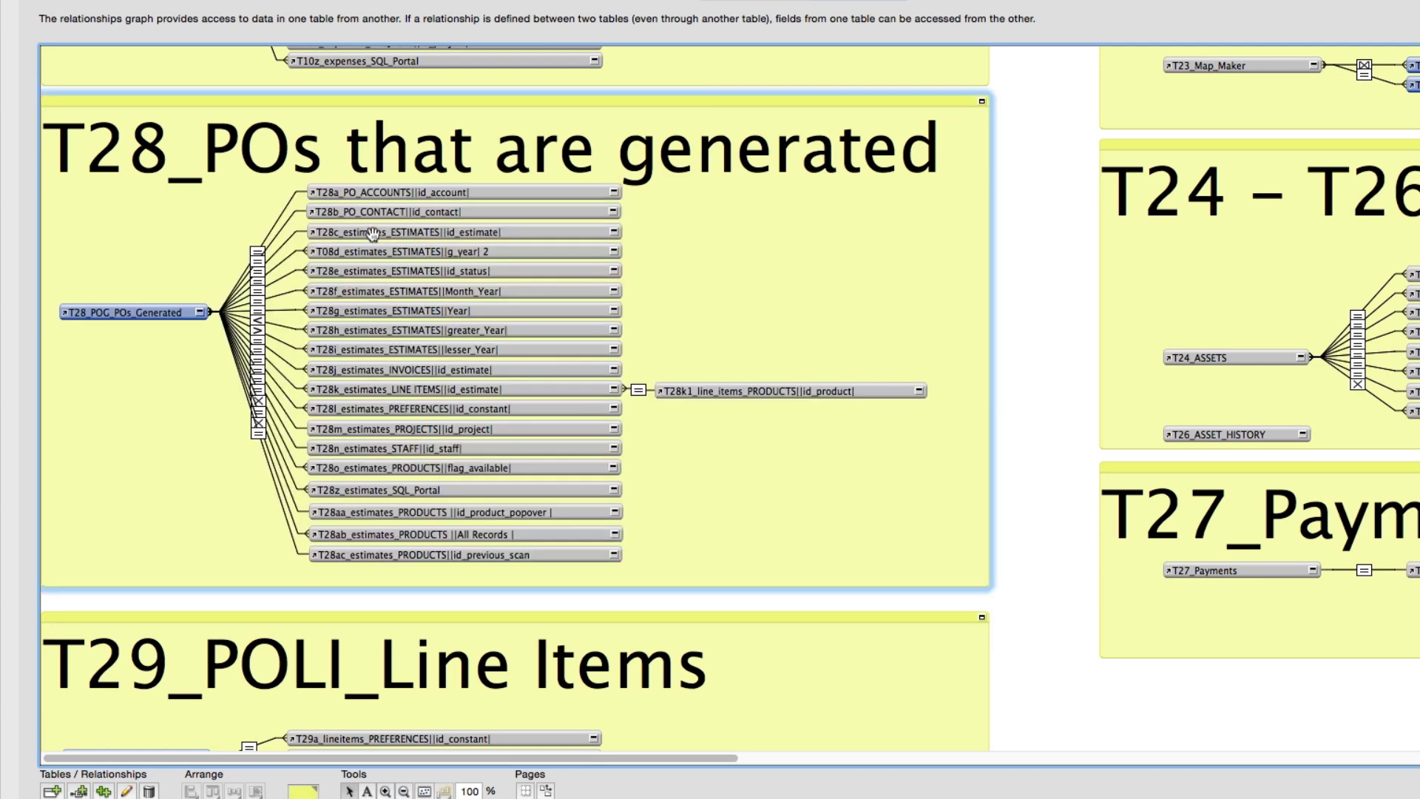
double_click(1041, 425)
drag(1066, 425, 1010, 425)
text(PO_ESTIMATES||id_estimate|)
click(1202, 463)
Rename the T08d estimates occurrence in the T28 group as T08d_PO_ESTIMATES||g_year| 2.
double_click(374, 251)
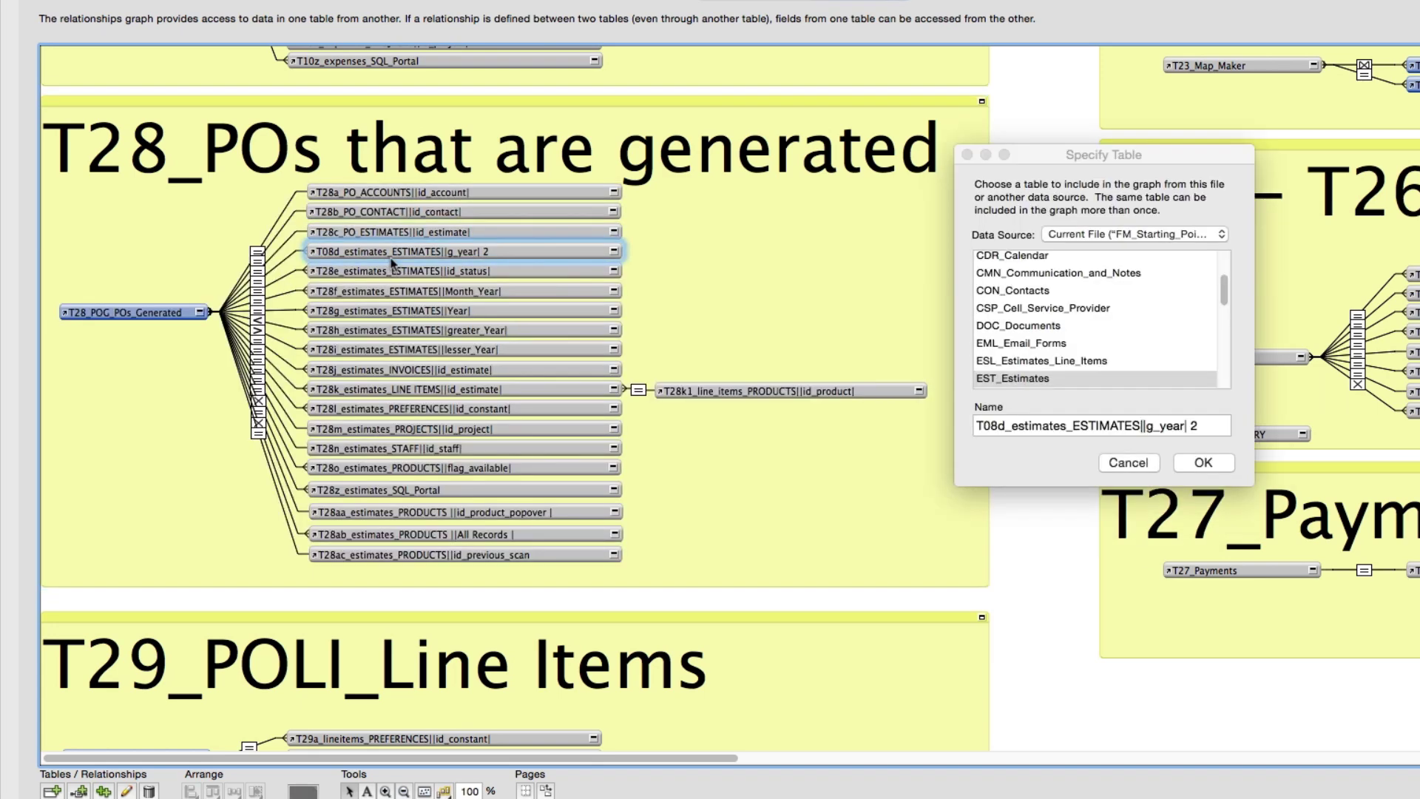
double_click(991, 425)
click(1016, 426)
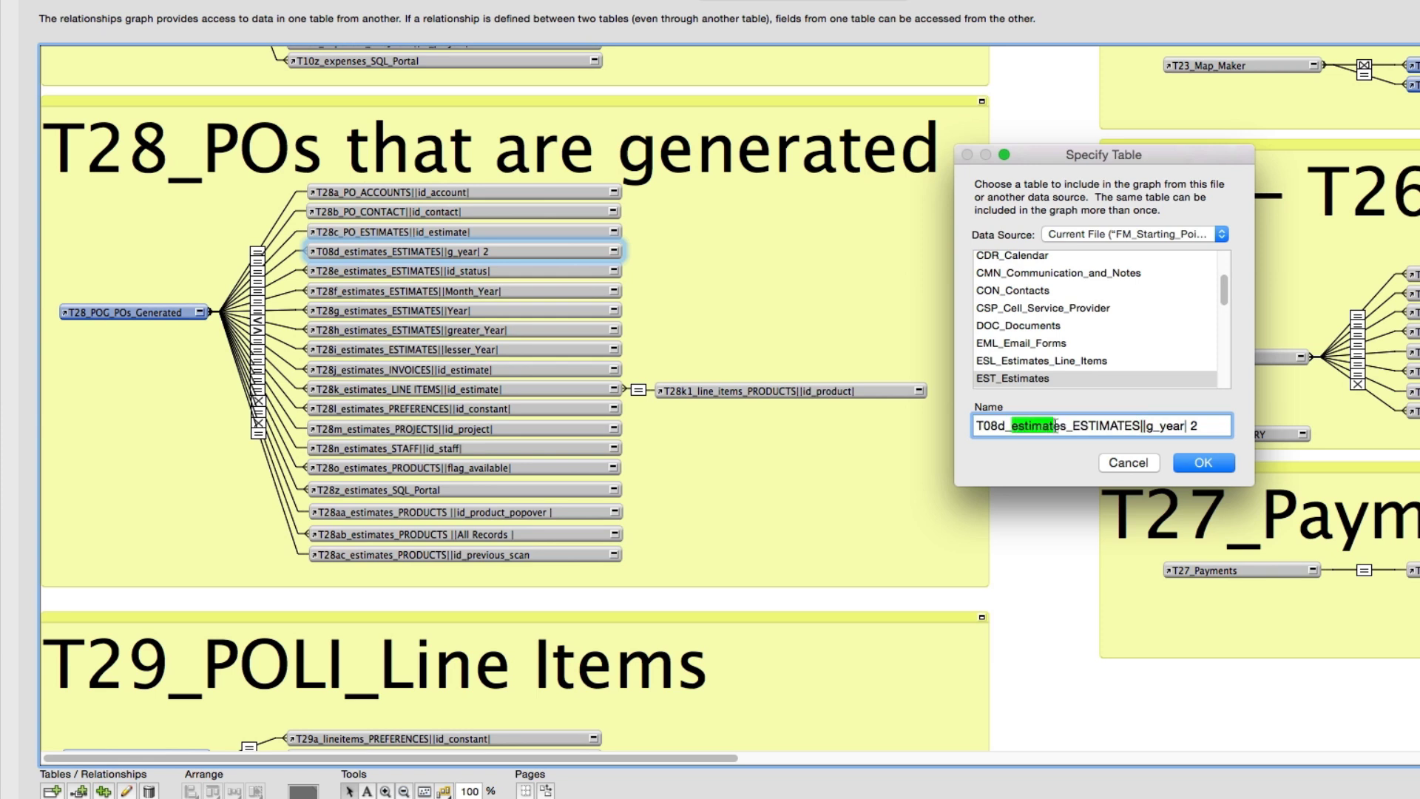
text(PO)
key(Return)
Rename the T28e occurrence as T28e_PO_ESTIMATES||id_status|.
double_click(405, 271)
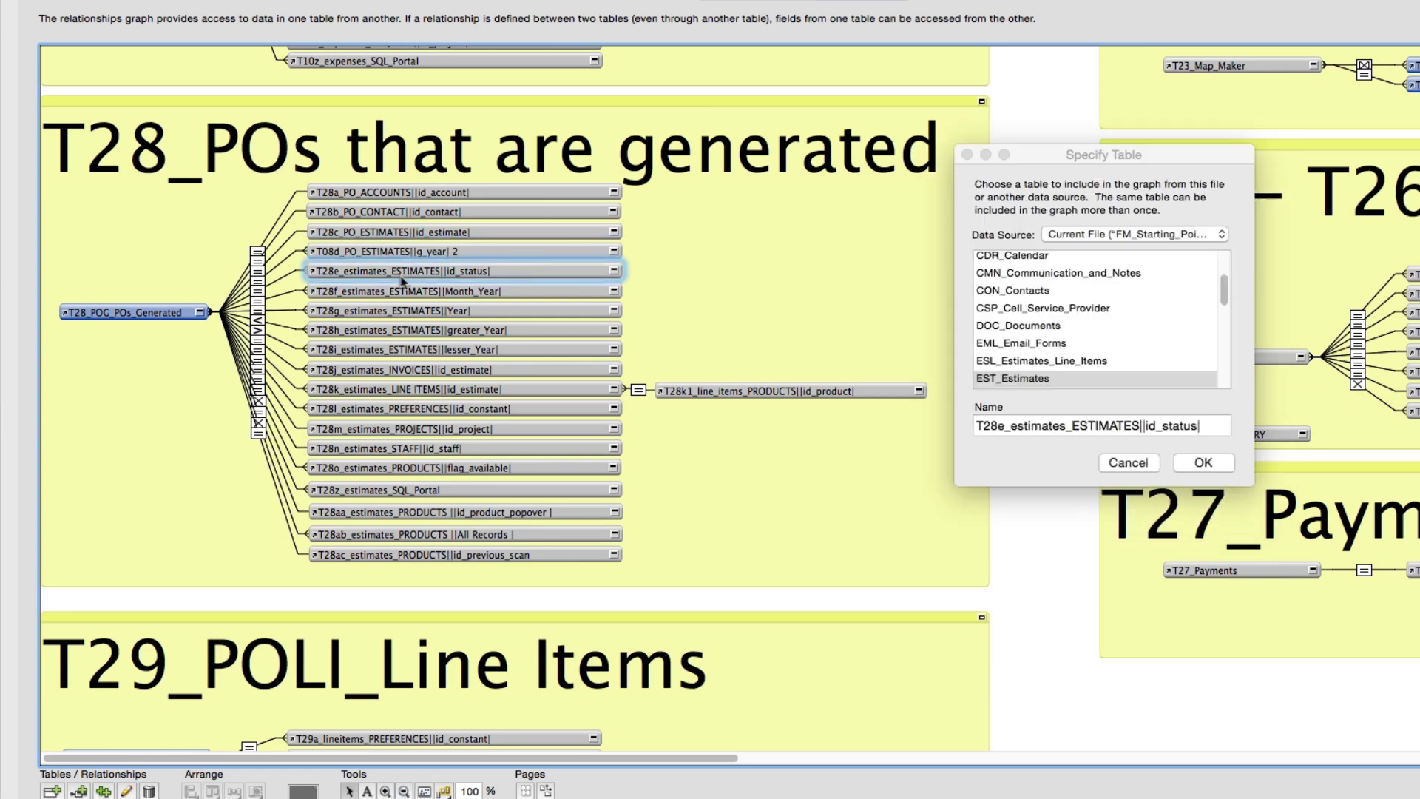
drag(1065, 425, 1010, 426)
text(PO)
key(Return)
Rename the T28f and T28g occurrences as T28f_PO_ESTIMATES||Month_Year| and T28g_PO_ESTIMATES||Year|.
click(457, 304)
double_click(452, 292)
text(PO)
key(Return)
double_click(425, 311)
text(PO)
key(Return)
Rename the T28h and T28i occurrences as T28h_PO_ESTIMATES||greater_Year| and T28i_PO_ESTIMATES||lesser_Year|.
double_click(414, 329)
text(PO)
key(Return)
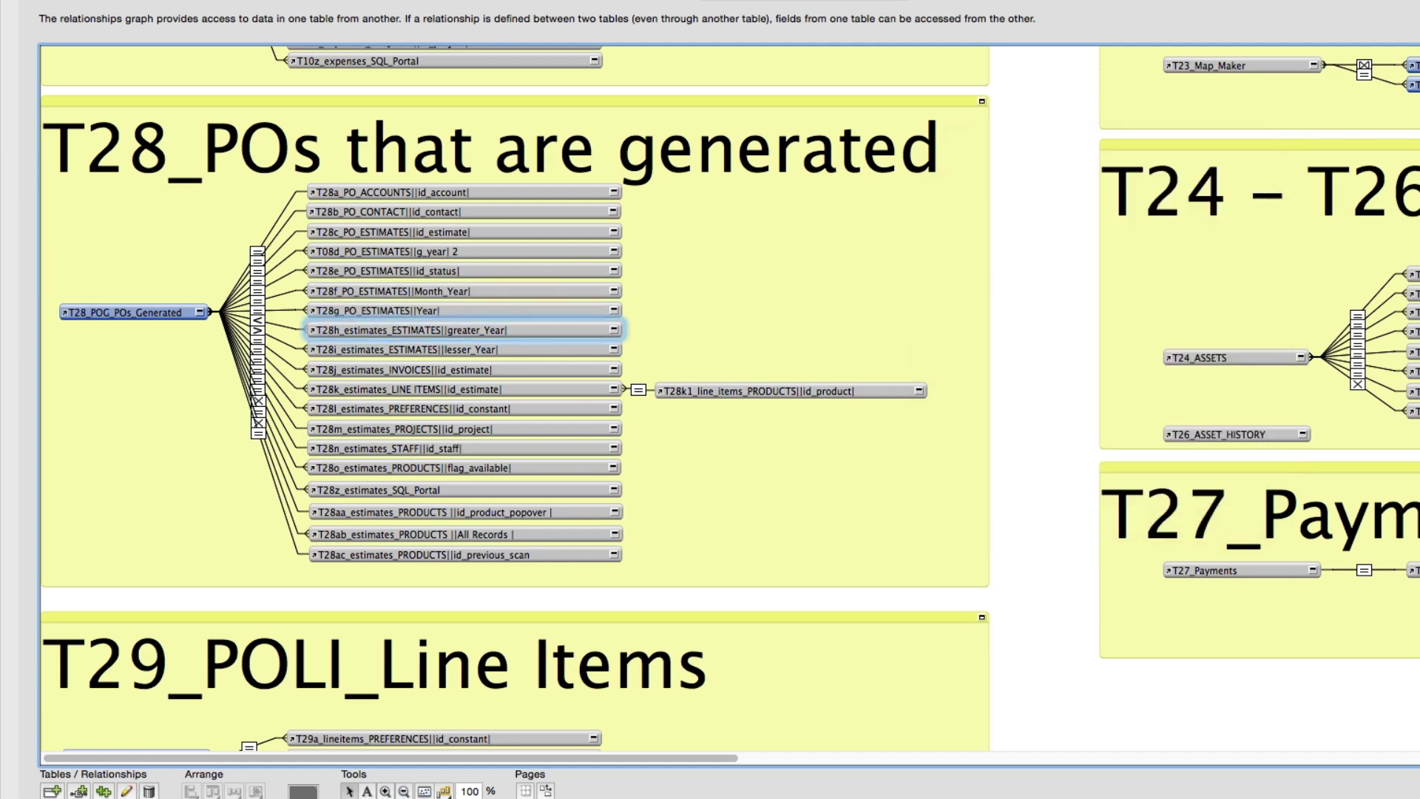
double_click(355, 352)
drag(1062, 427, 1010, 426)
text(PO)
key(Return)
Rename the T28j invoices occurrence as T28j_PO_INVOICES||id_estimate|.
click(399, 369)
double_click(409, 379)
key(Escape)
double_click(399, 370)
double_click(1023, 425)
drag(1004, 426, 1063, 427)
text(PO)
key(Return)
Rename the T28k line items occurrence as T28k_PO_LINE ITEMS||id_estimate|.
click(368, 391)
double_click(367, 389)
text(PO)
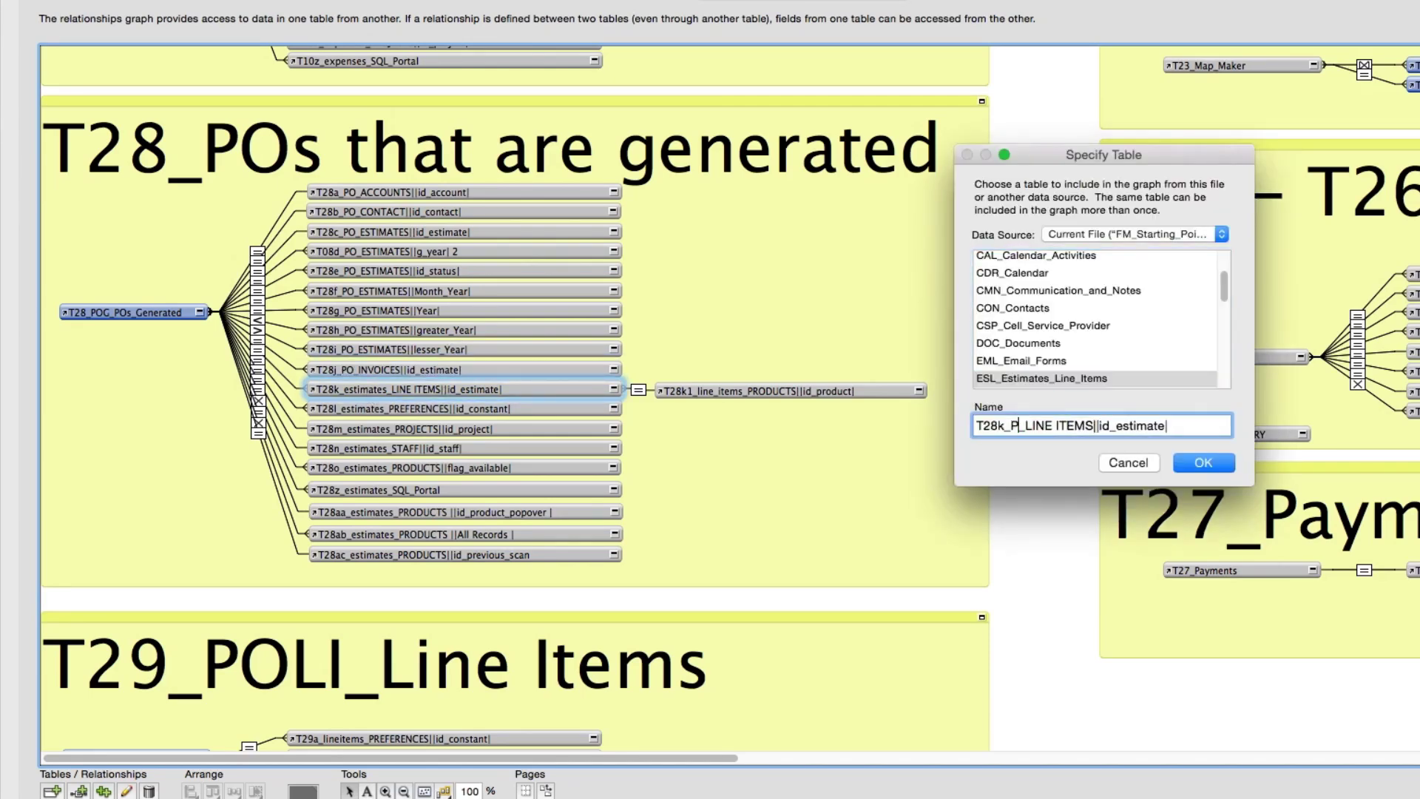
key(Return)
Rename the T28l preferences occurrence as T28l_PO_PREFERENCES||id_constant|.
click(466, 419)
click(435, 412)
double_click(435, 417)
click(1110, 453)
double_click(450, 412)
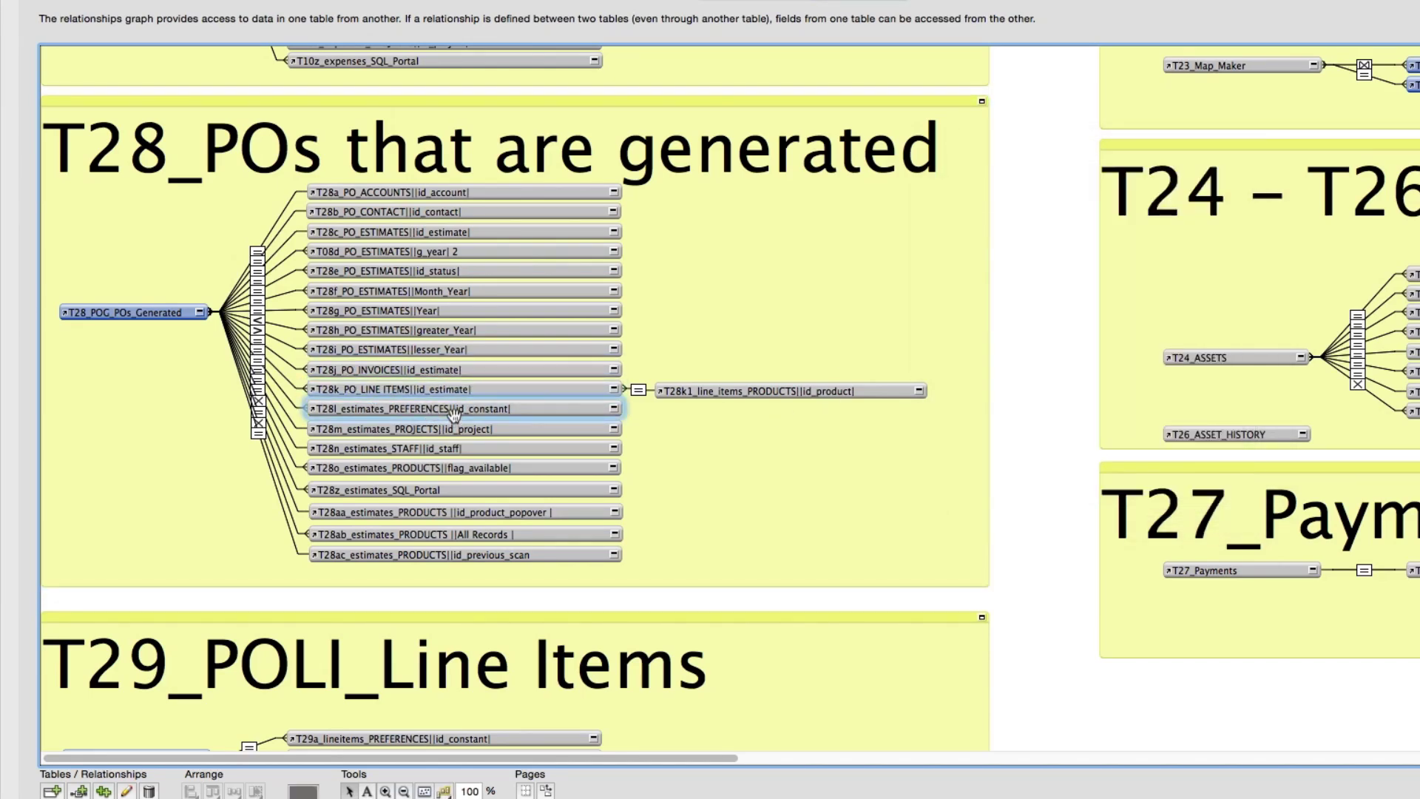
click(1061, 425)
drag(1061, 425, 1004, 426)
text(PO)
key(Return)
Rename the T28m and T28n occurrences as T28m_PO_PROJECTS||id_project| and T28n_PO_STAFF||id_staff|.
click(440, 428)
double_click(440, 429)
mouse_move(1063, 427)
mouse_down()
mouse_move(1004, 427)
mouse_move(1071, 427)
mouse_up()
text(PO)
key(Return)
double_click(430, 449)
text(PO)
key(Return)
Rename the T28o and T28z occurrences as T28o_PO_PRODUCTS||flag_available| and T28z_PO_SQL_Portal.
double_click(344, 467)
double_click(1070, 423)
text(PO)
key(Return)
double_click(451, 489)
text(PO)
key(Return)
Rename the T28aa and T28ab occurrences as T28aa_PO_PRODUCTS ||id_product_popover | and T28ab_PO_PRODUCTS ||All Records |.
click(604, 506)
double_click(604, 506)
text(PO)
key(Return)
click(520, 538)
double_click(520, 538)
text(PO)
key(Return)
Rename the T28ac products occurrence as T28ac_PO_PRODUCTS||id_previous_scan.
double_click(517, 555)
double_click(1084, 425)
text(PO)
key(Return)
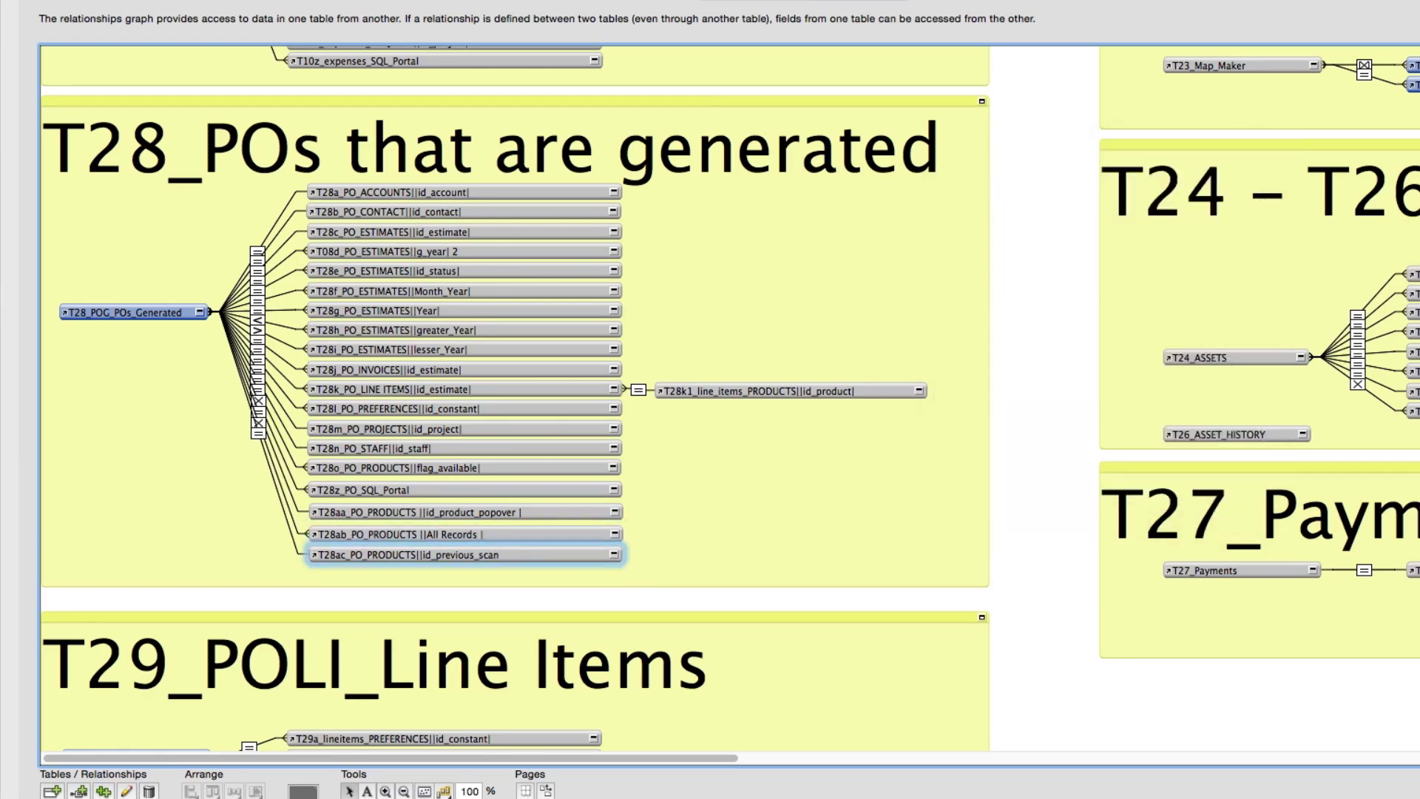
Rename the T09c products occurrence in the T29 group as T29c_lineitems_PRODUCTS||All Product|, removing the trailing 2.
double_click(519, 778)
click(992, 492)
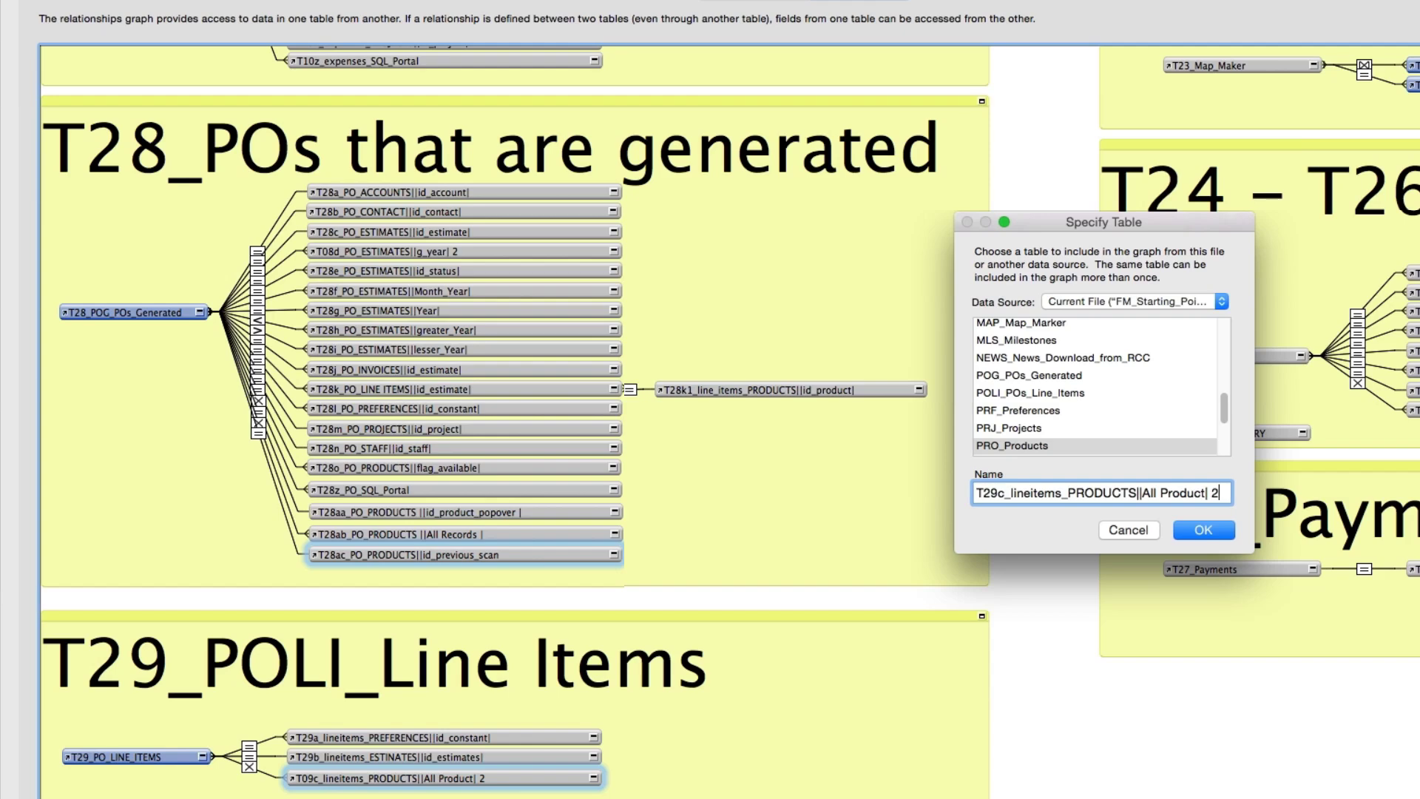
key(Return)
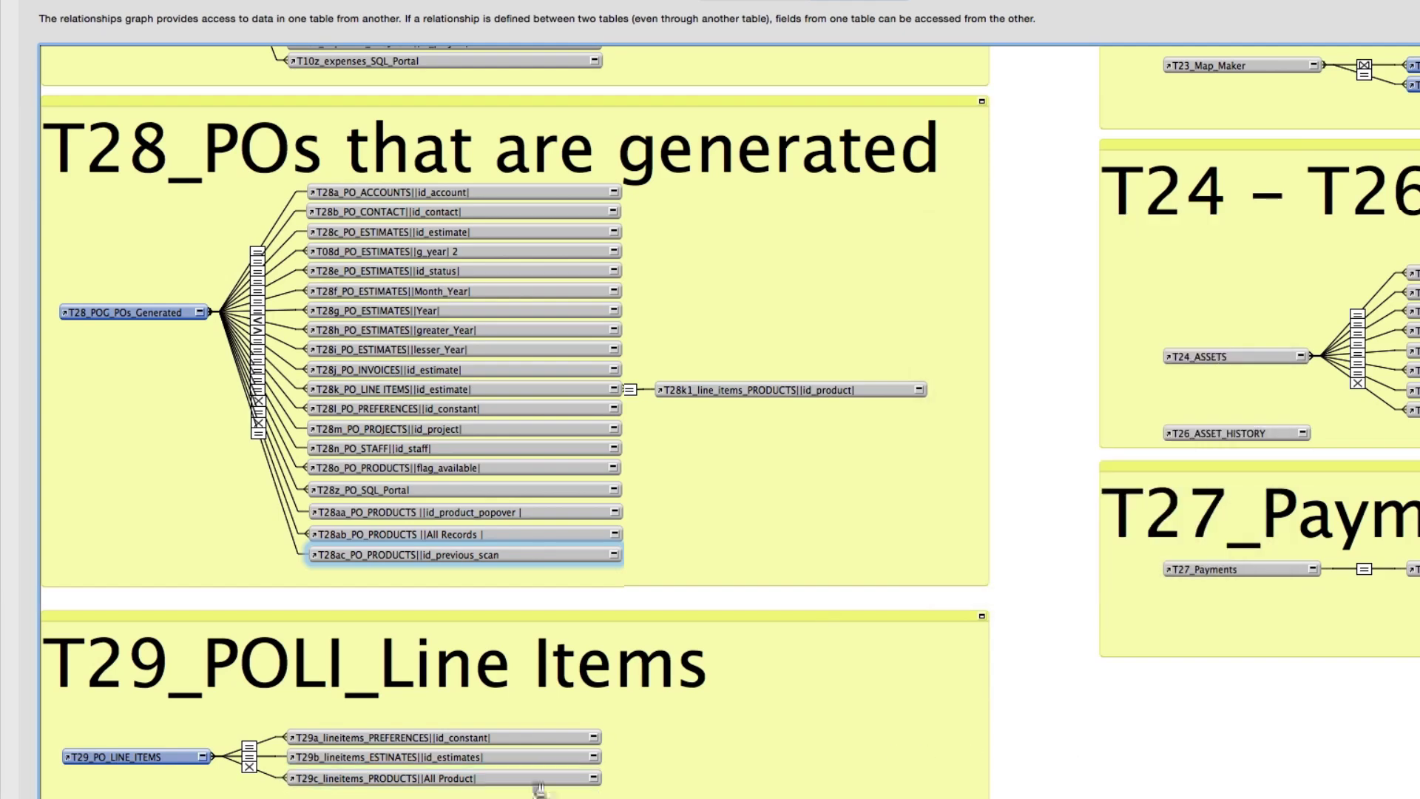
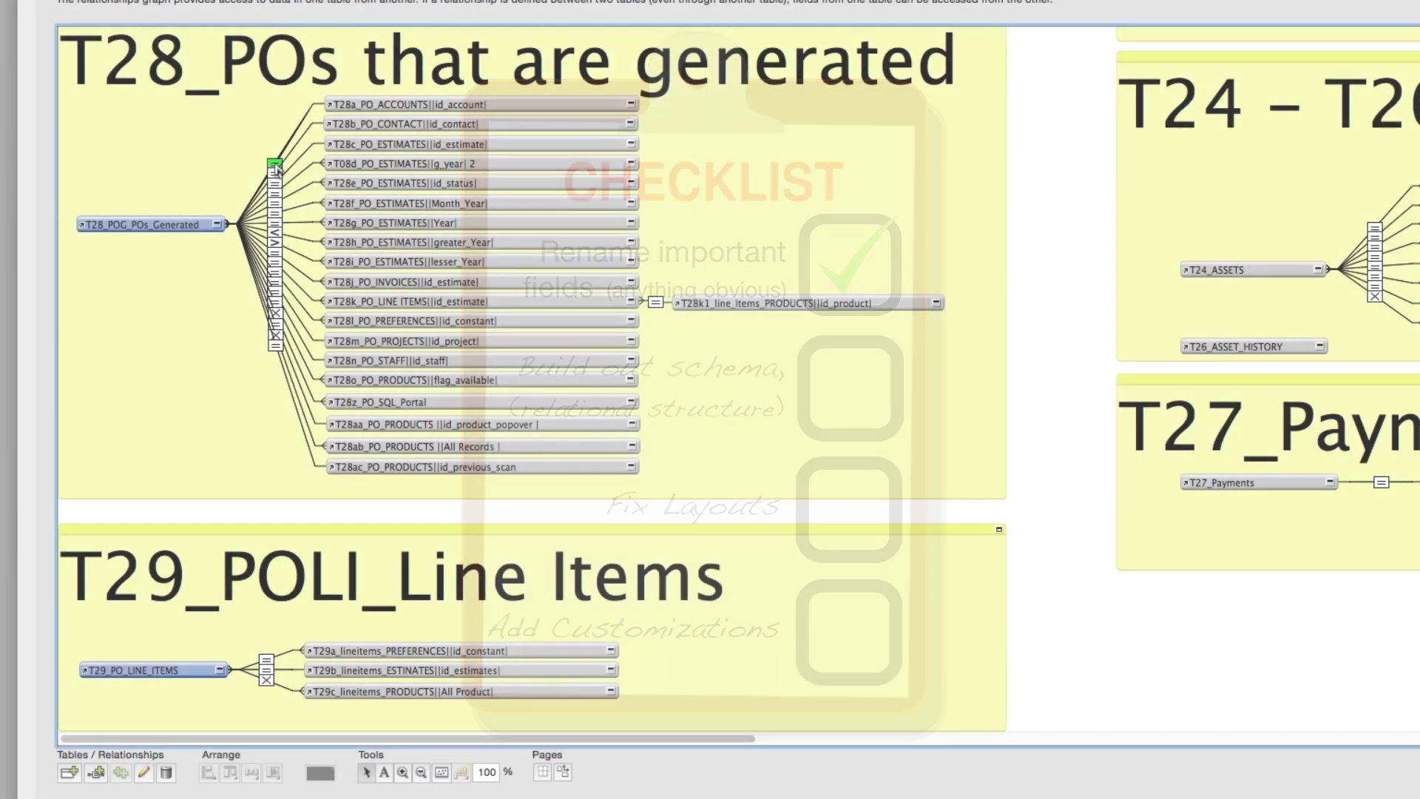
Examine the match fields in the relationships from T28_POG_POs_Generated to its T28a accounts, T28b contact and T28c estimates occurrences.
double_click(274, 162)
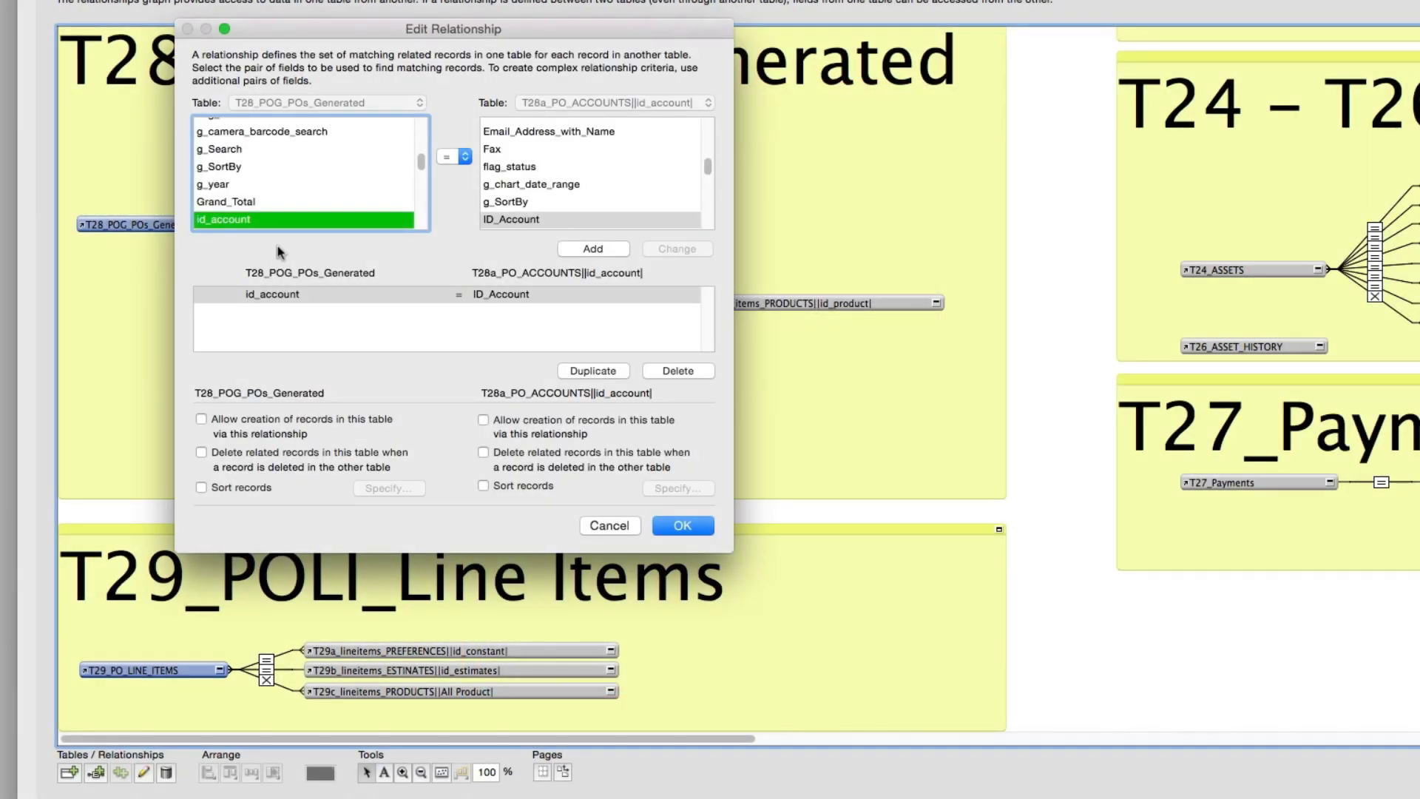
click(668, 520)
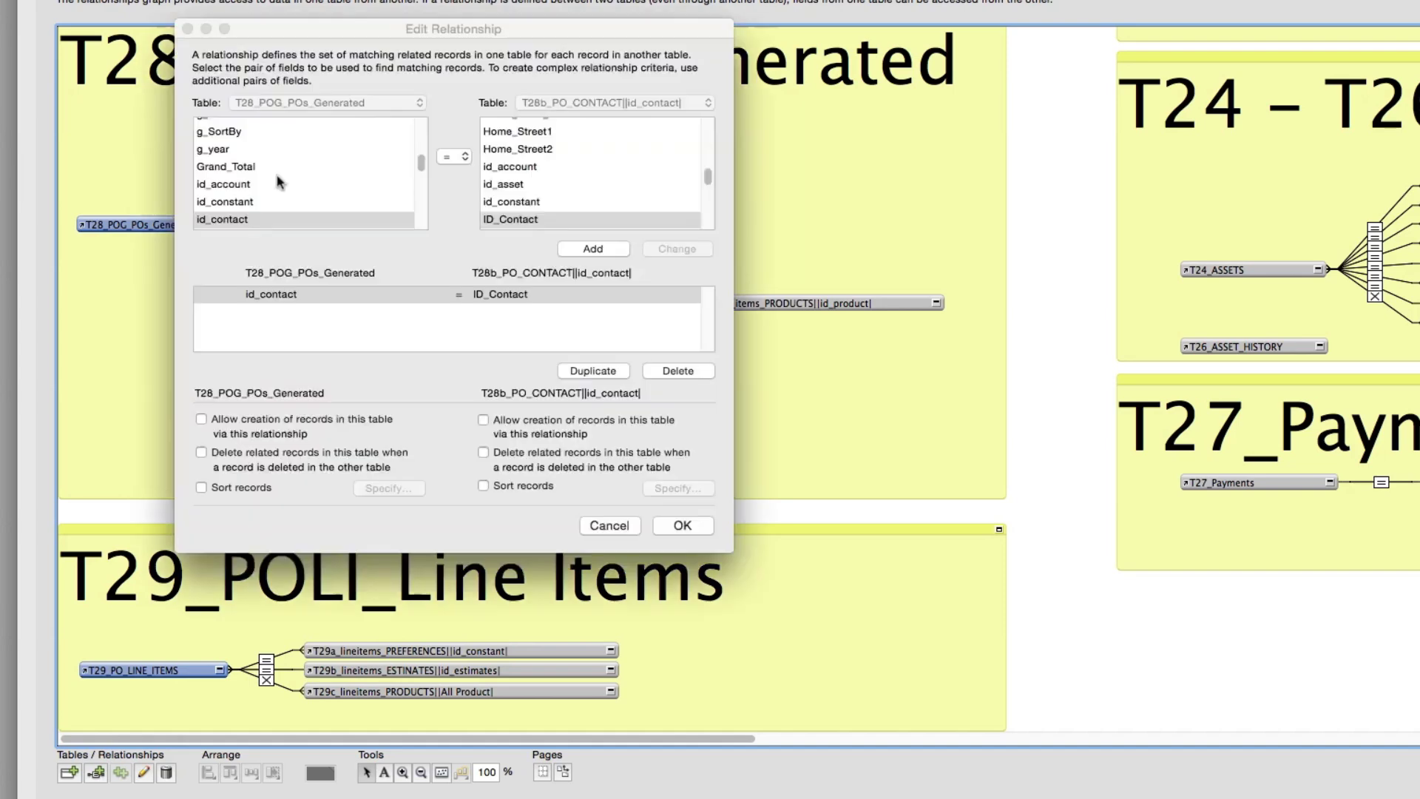
double_click(275, 173)
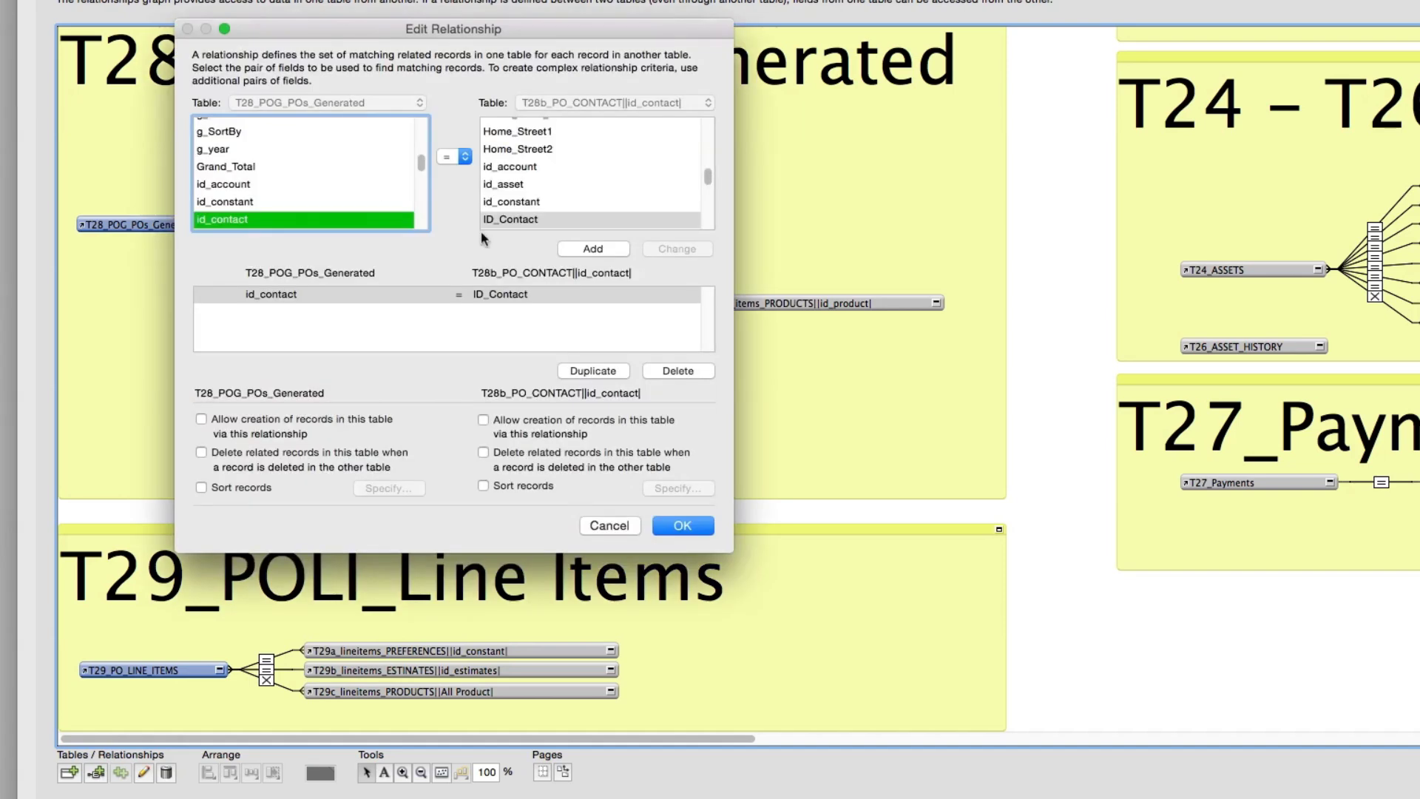
click(682, 525)
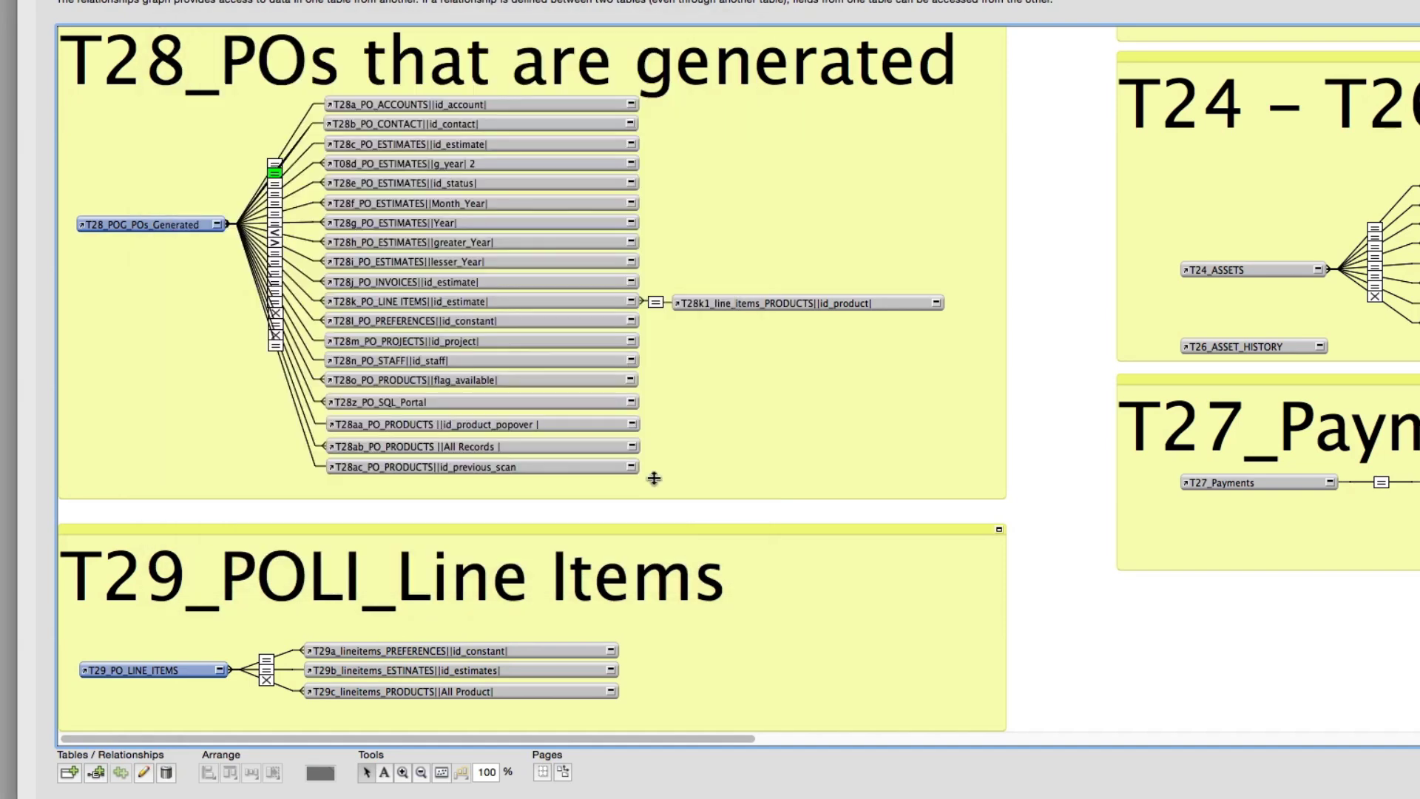
double_click(275, 183)
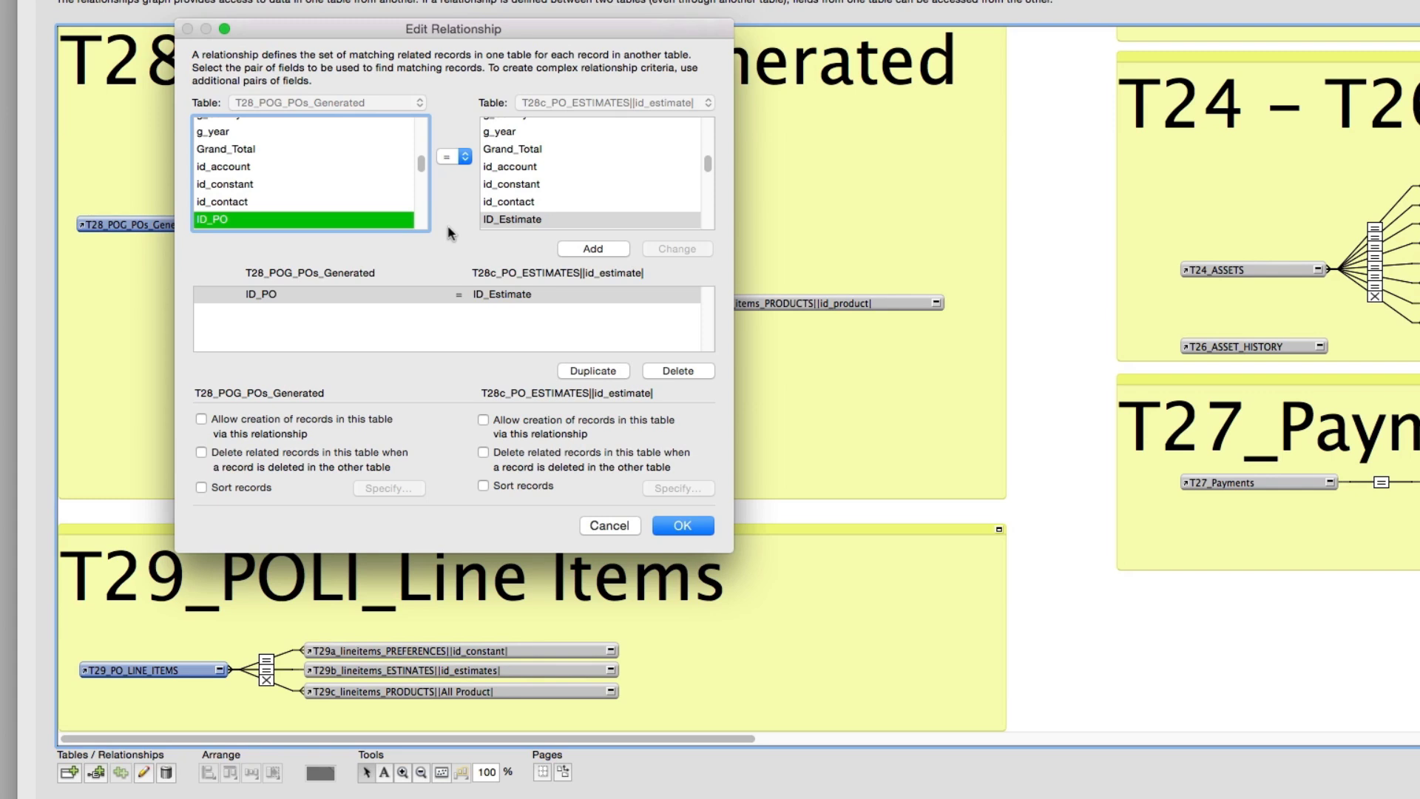
click(630, 526)
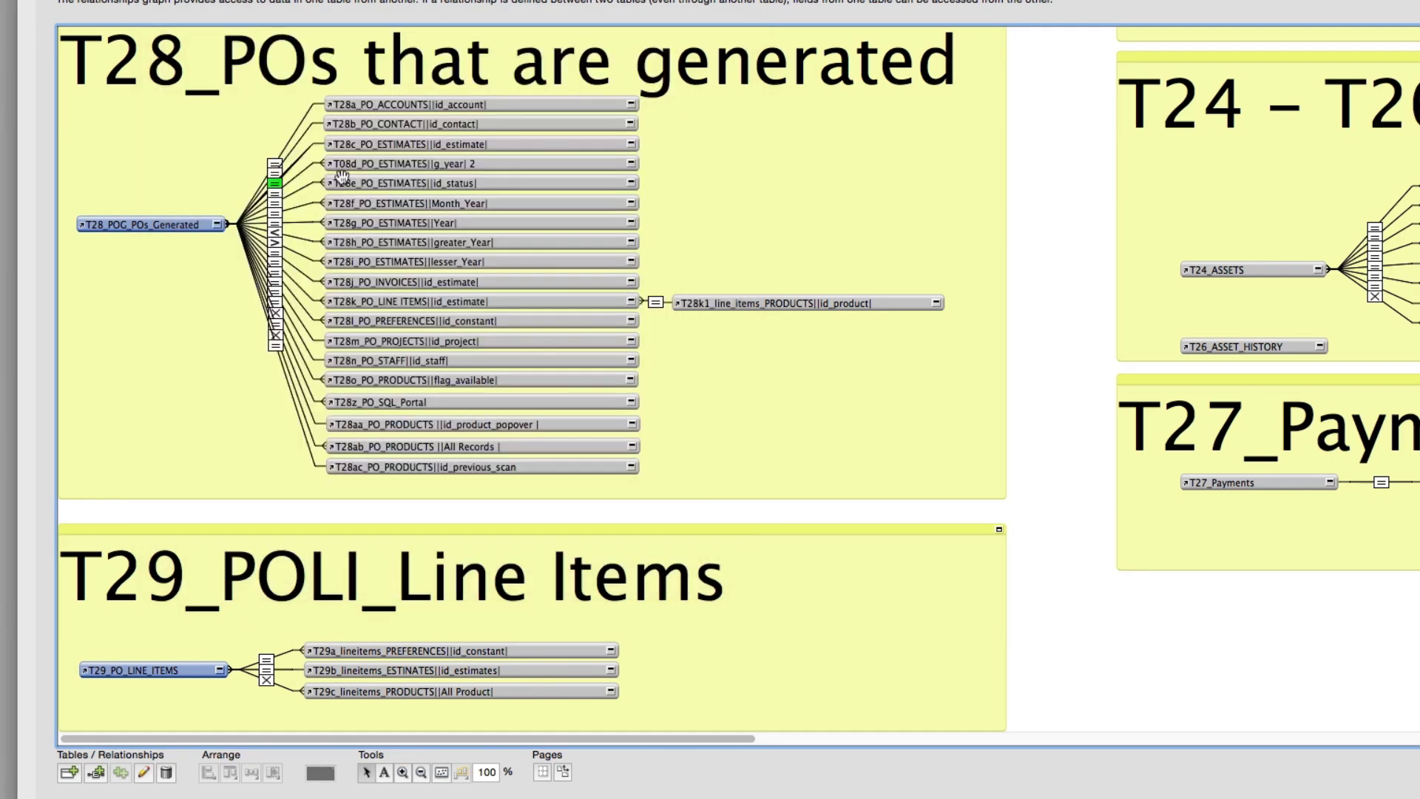
Compare the match fields of the T28a accounts relationship with those of the T28b contact relationship.
click(274, 164)
double_click(274, 163)
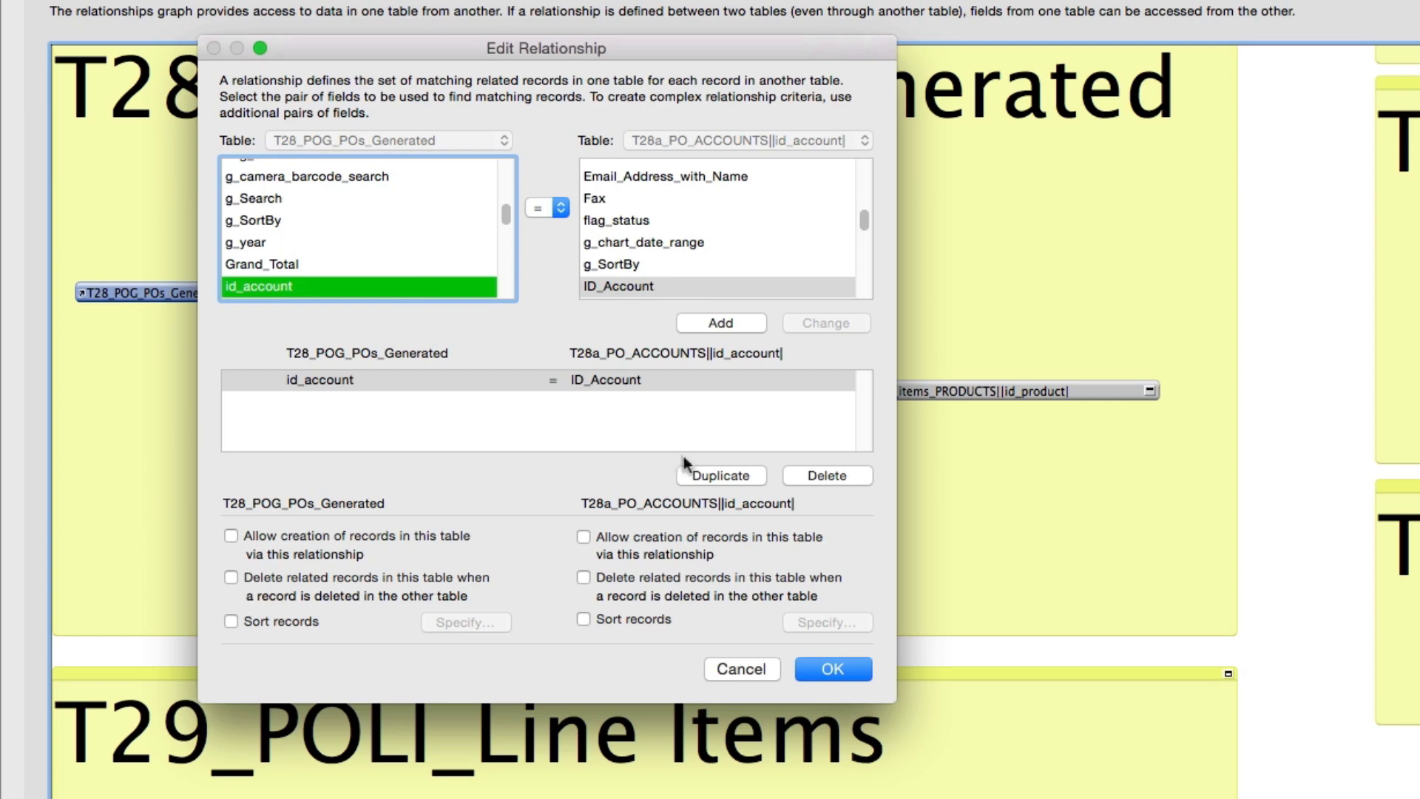
click(743, 670)
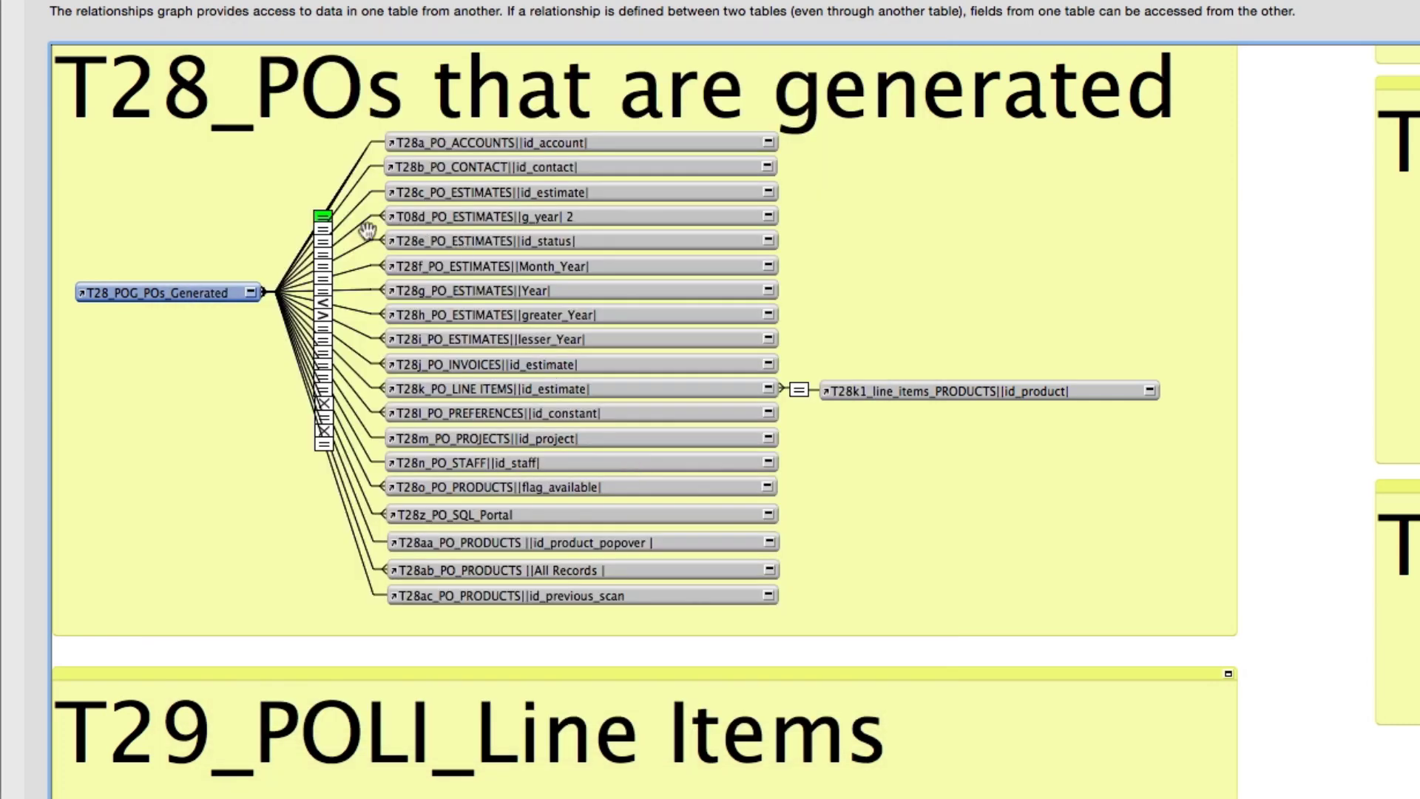
double_click(323, 227)
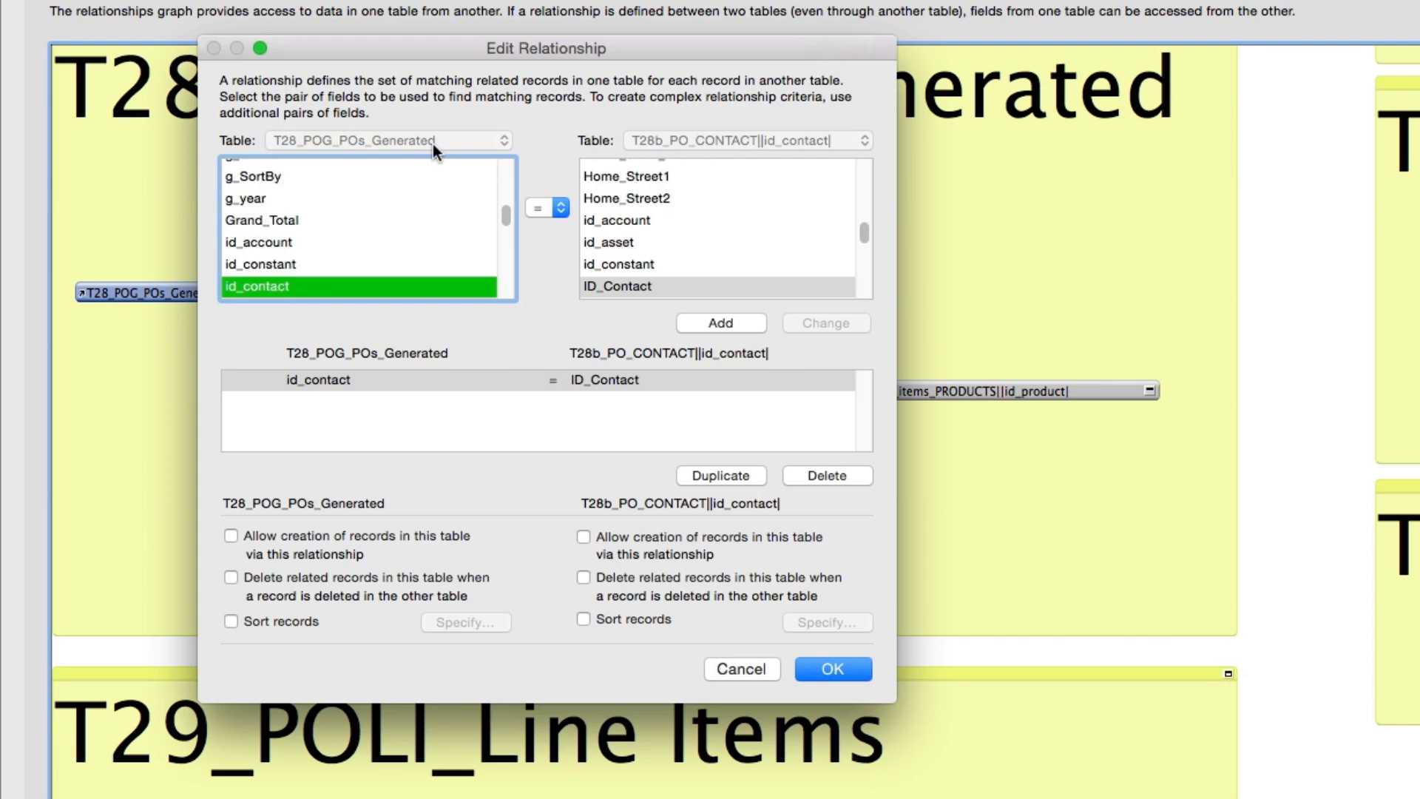
key(Escape)
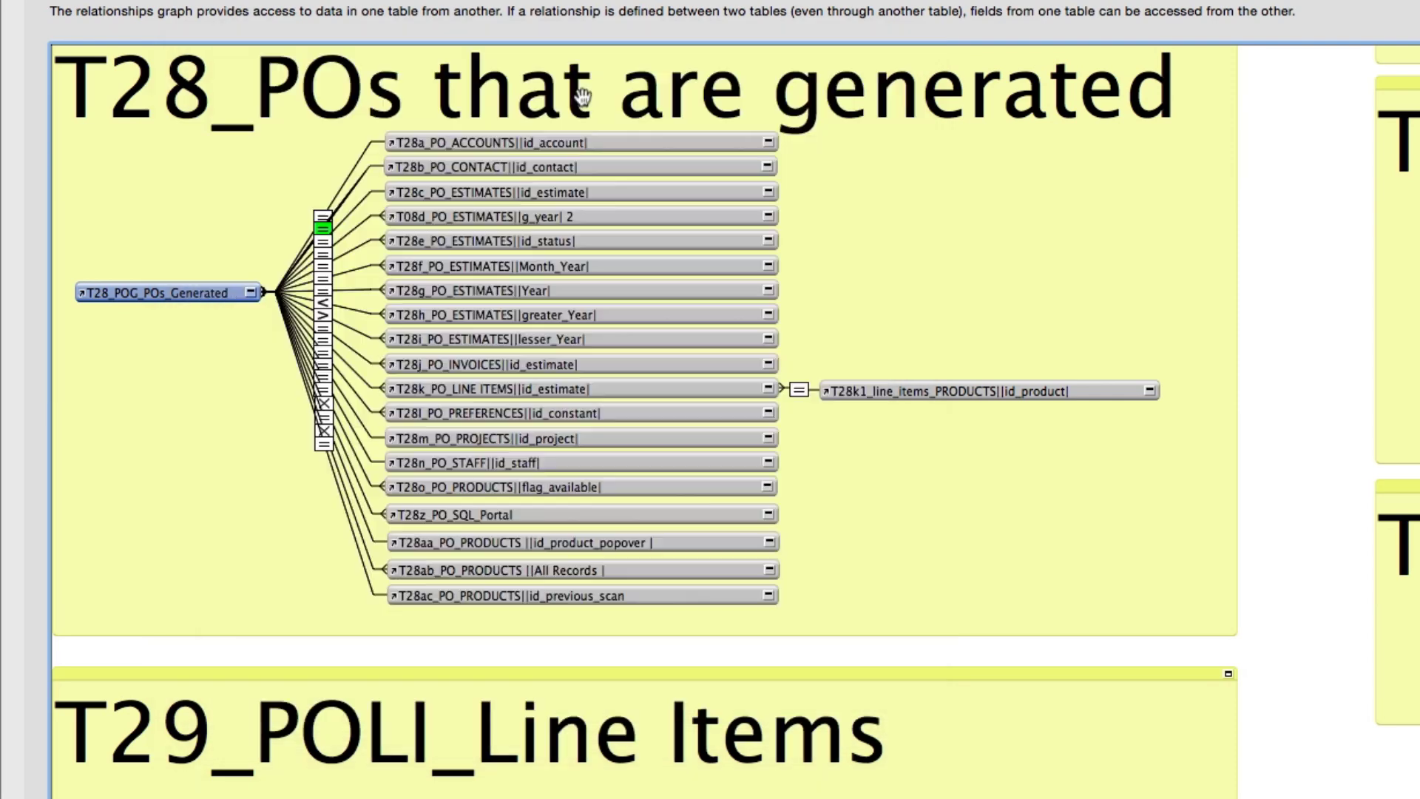
double_click(323, 217)
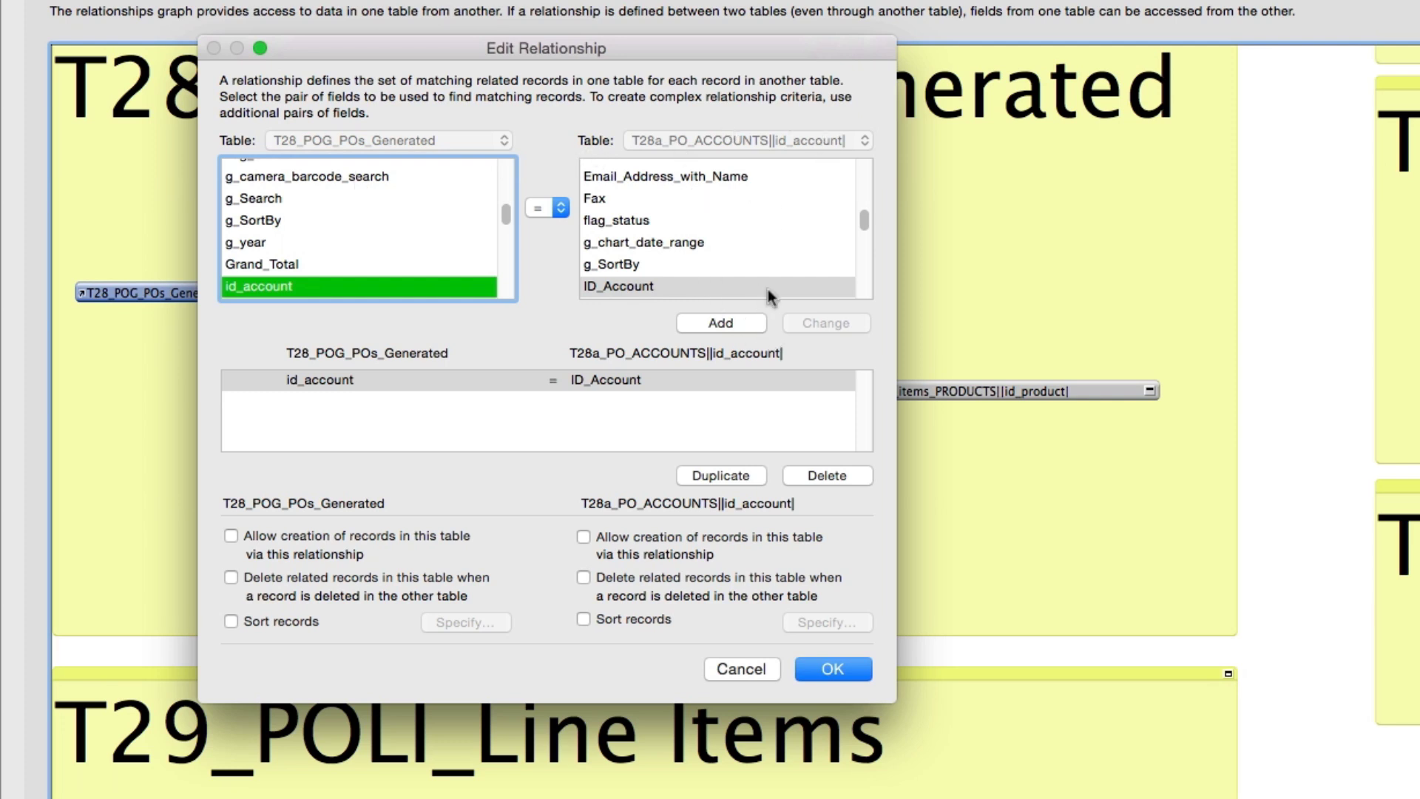
key(Escape)
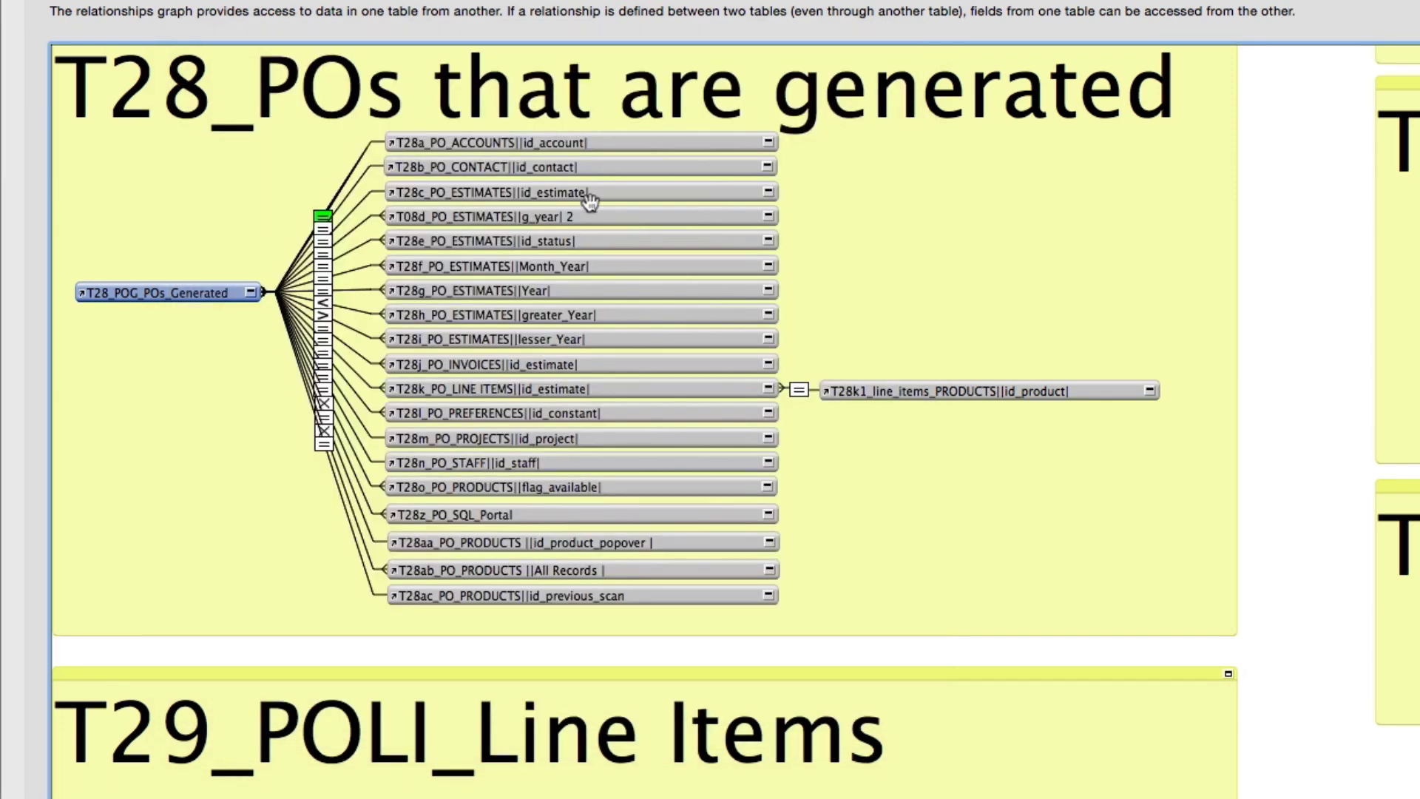
Inspect the match fields linking T28_POG_POs_Generated to T28c_PO_ESTIMATES||id_estimate|.
click(479, 166)
click(455, 194)
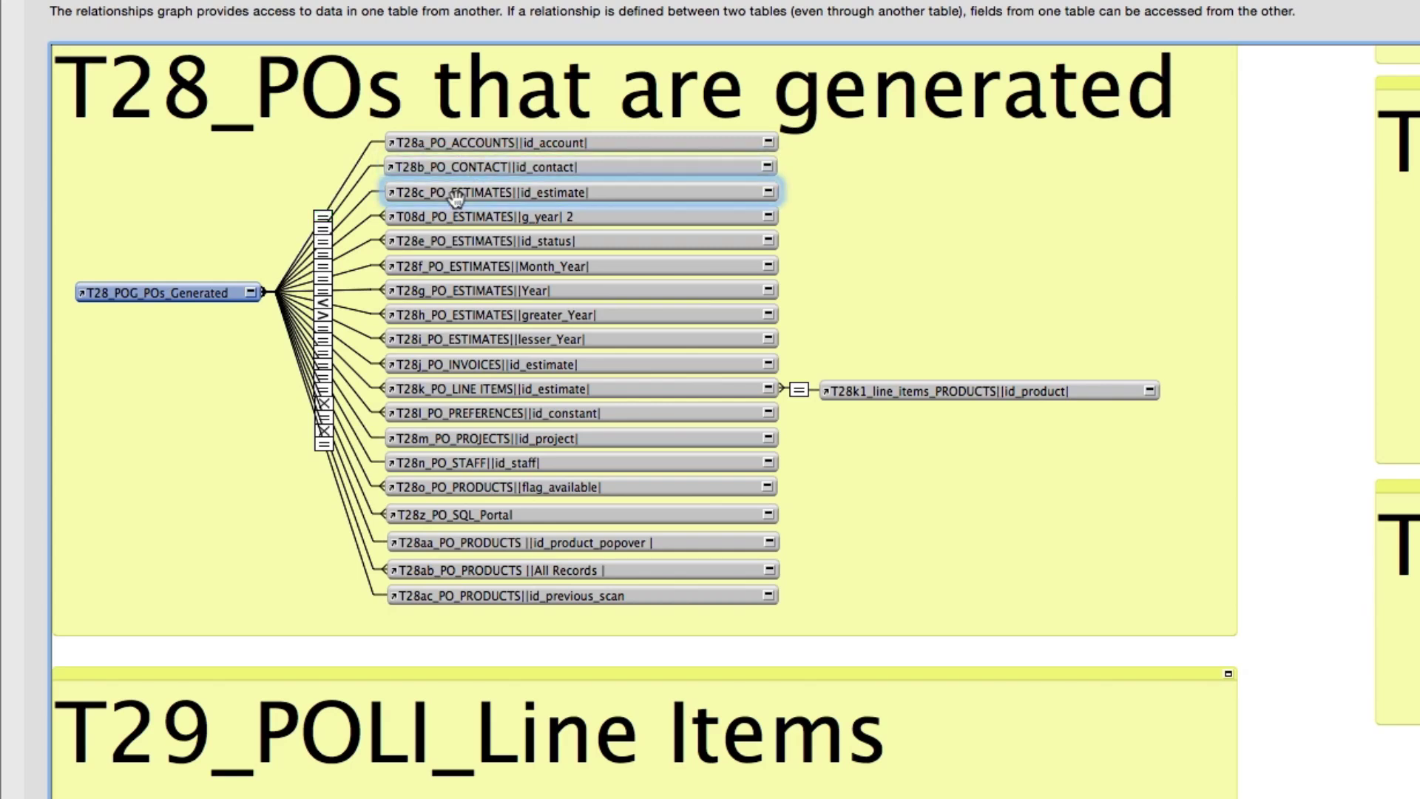
double_click(324, 242)
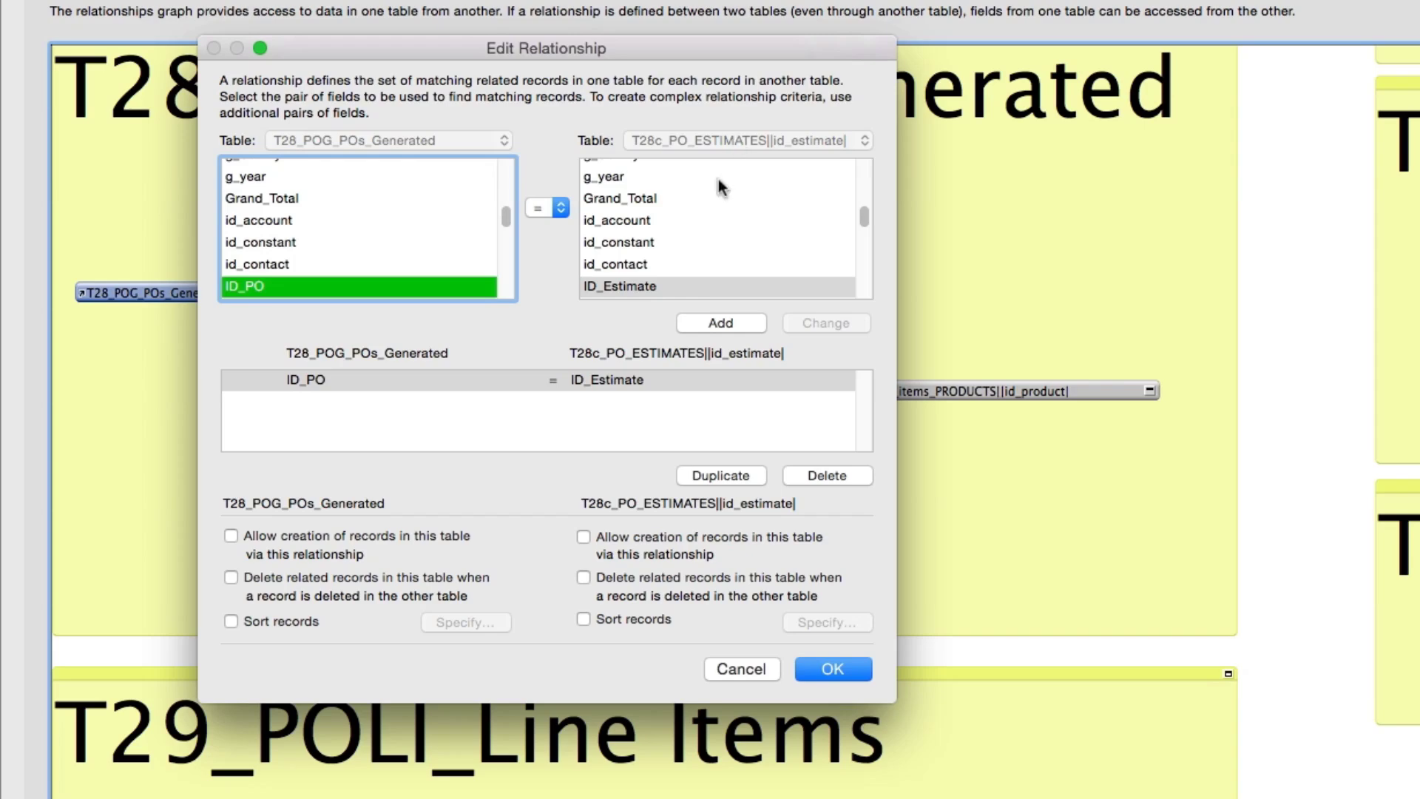
click(742, 670)
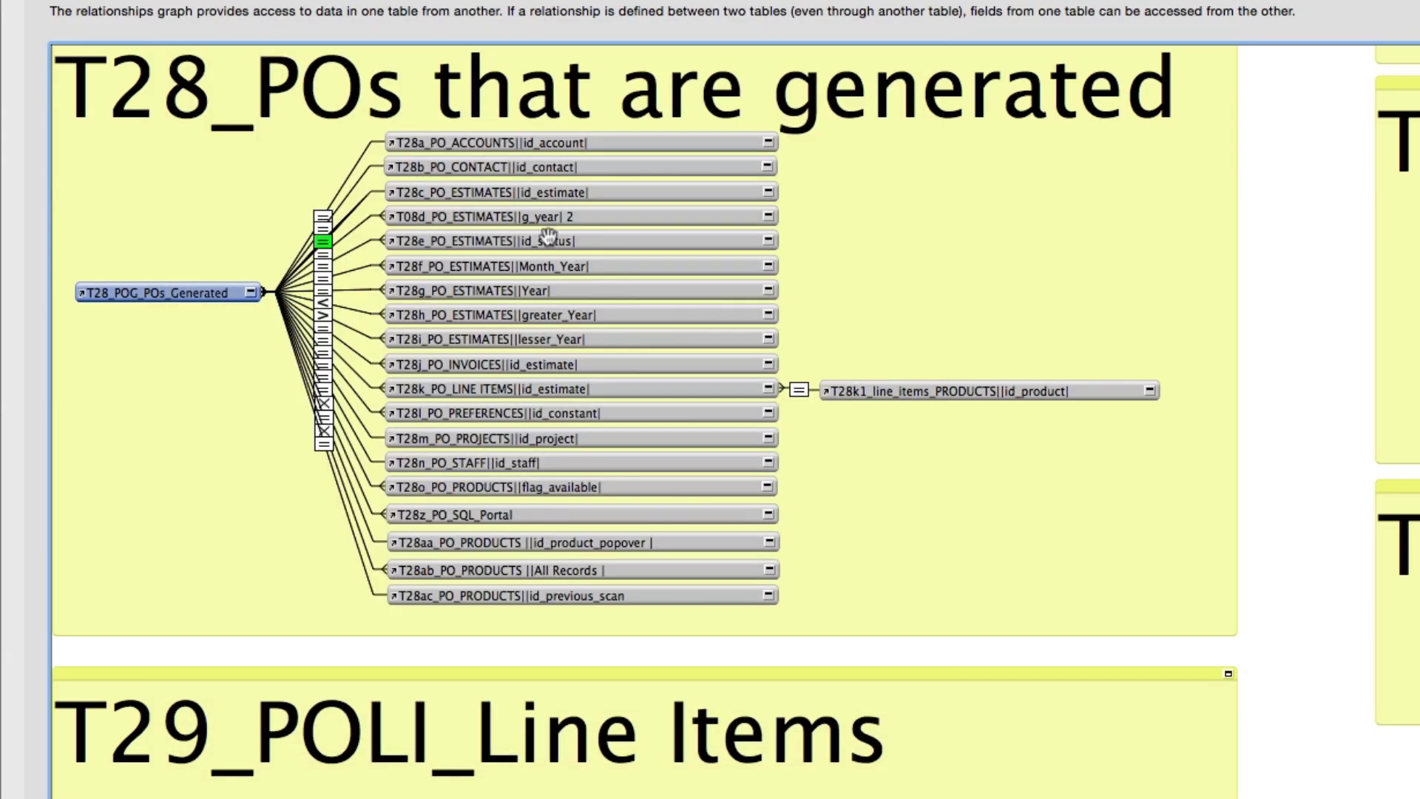
click(465, 193)
click(466, 194)
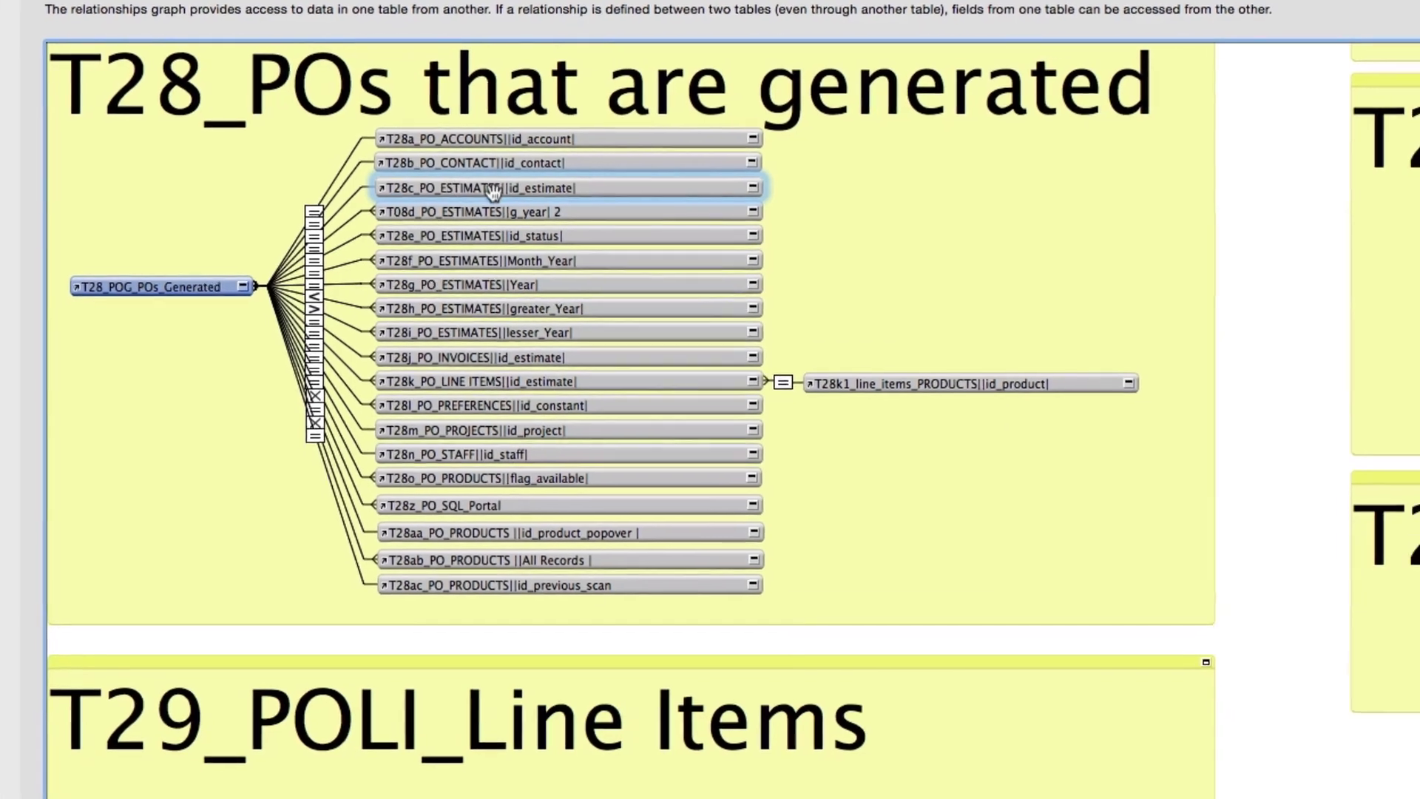
double_click(466, 194)
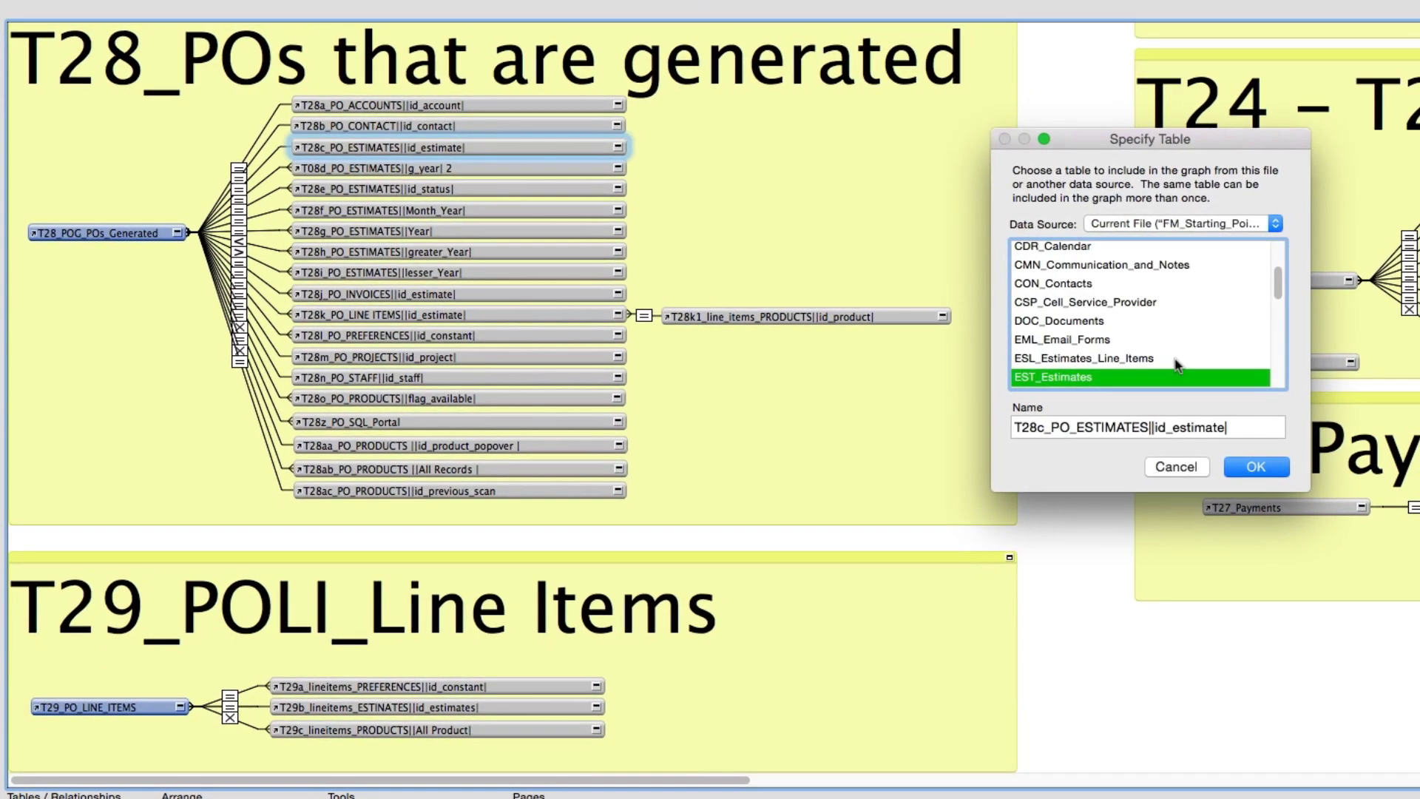
scroll(1094, 340, down, 1)
scroll(1076, 335, down, 3)
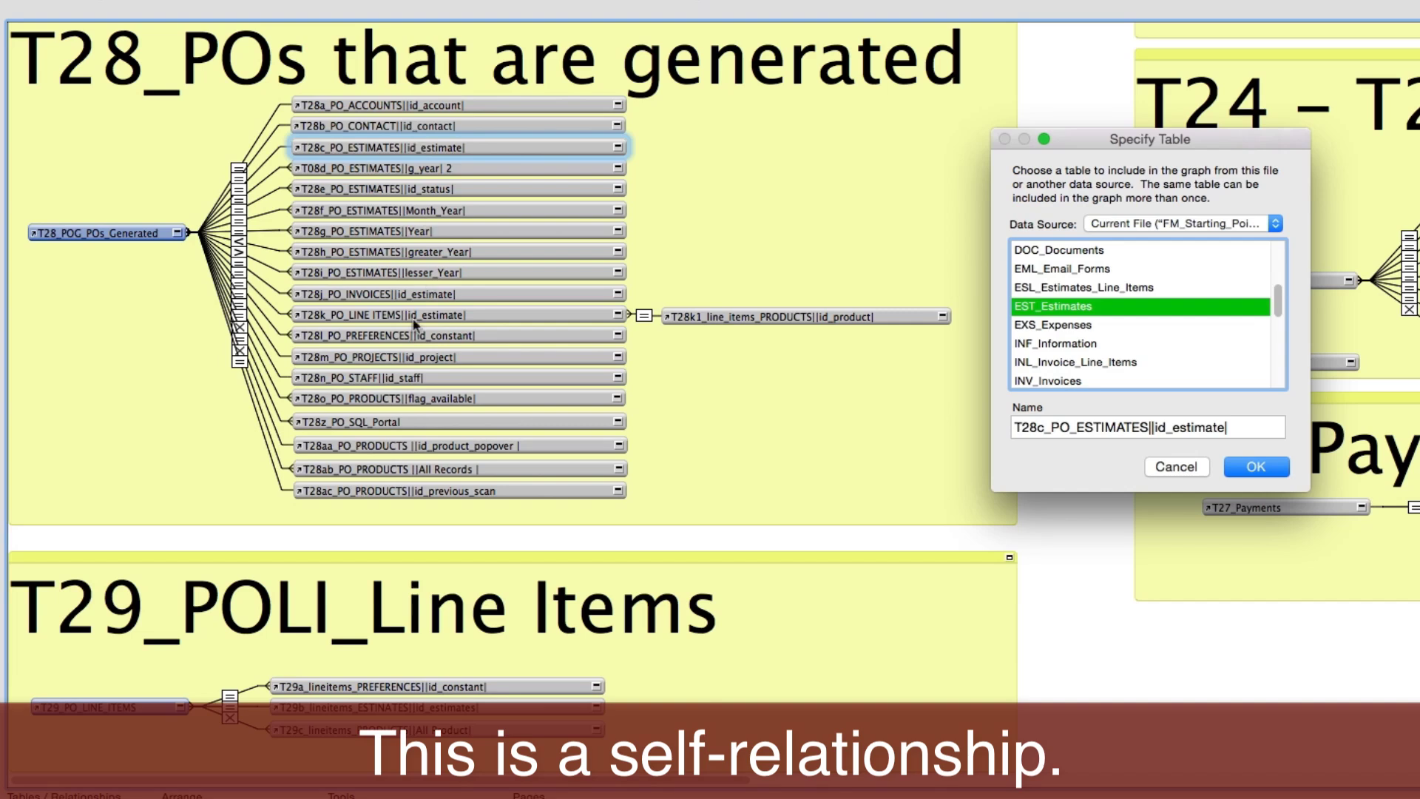
scroll(1138, 327, down, 2)
scroll(1138, 328, down, 4)
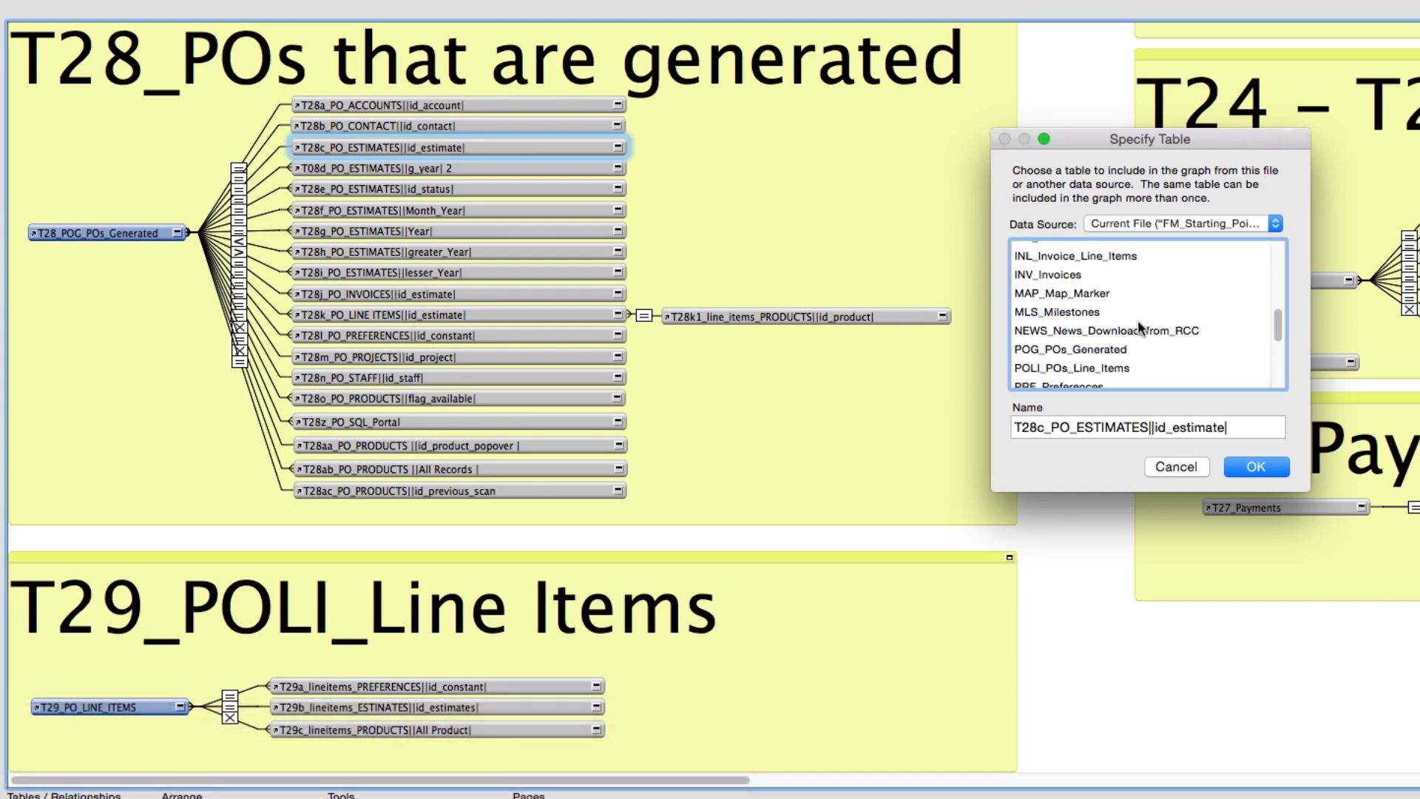
click(1076, 353)
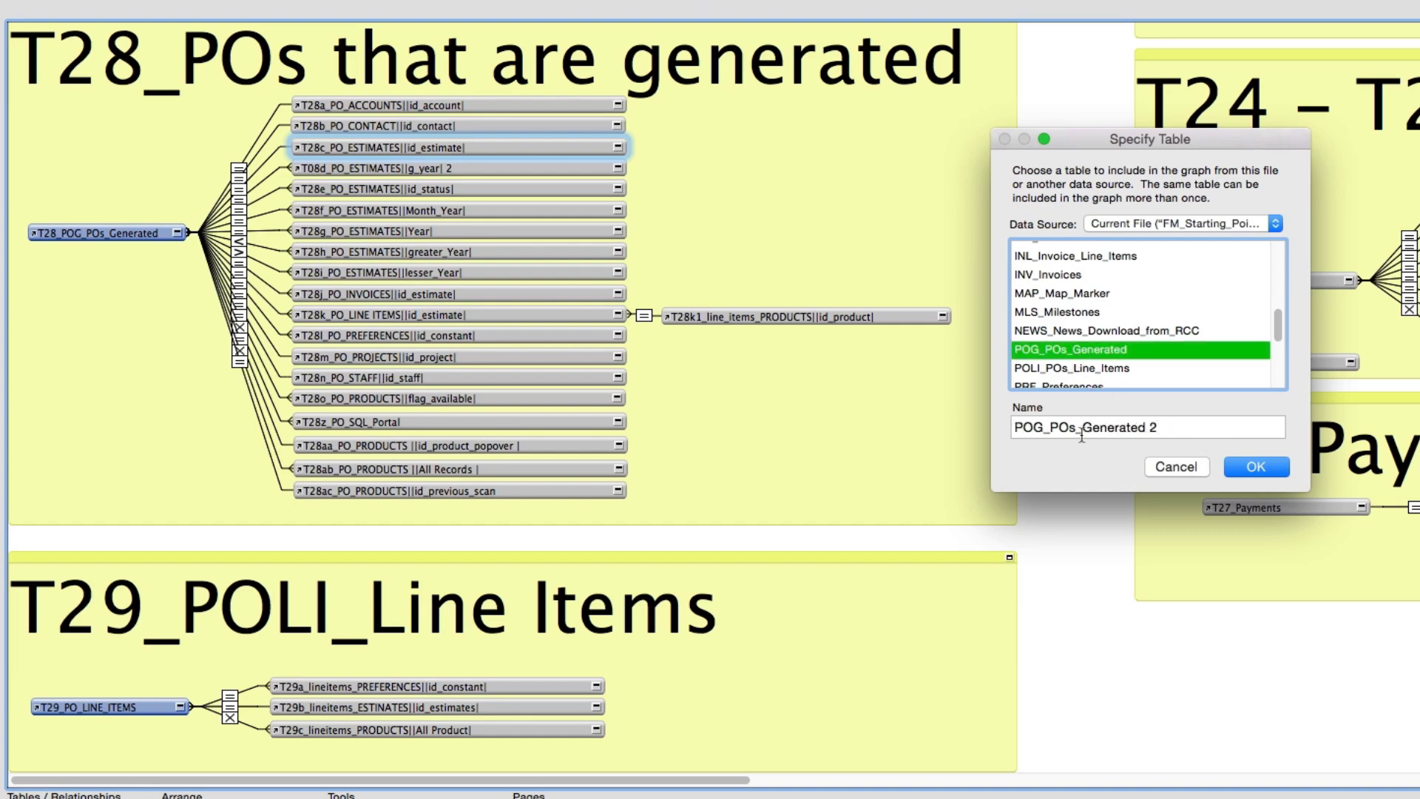
click(1166, 465)
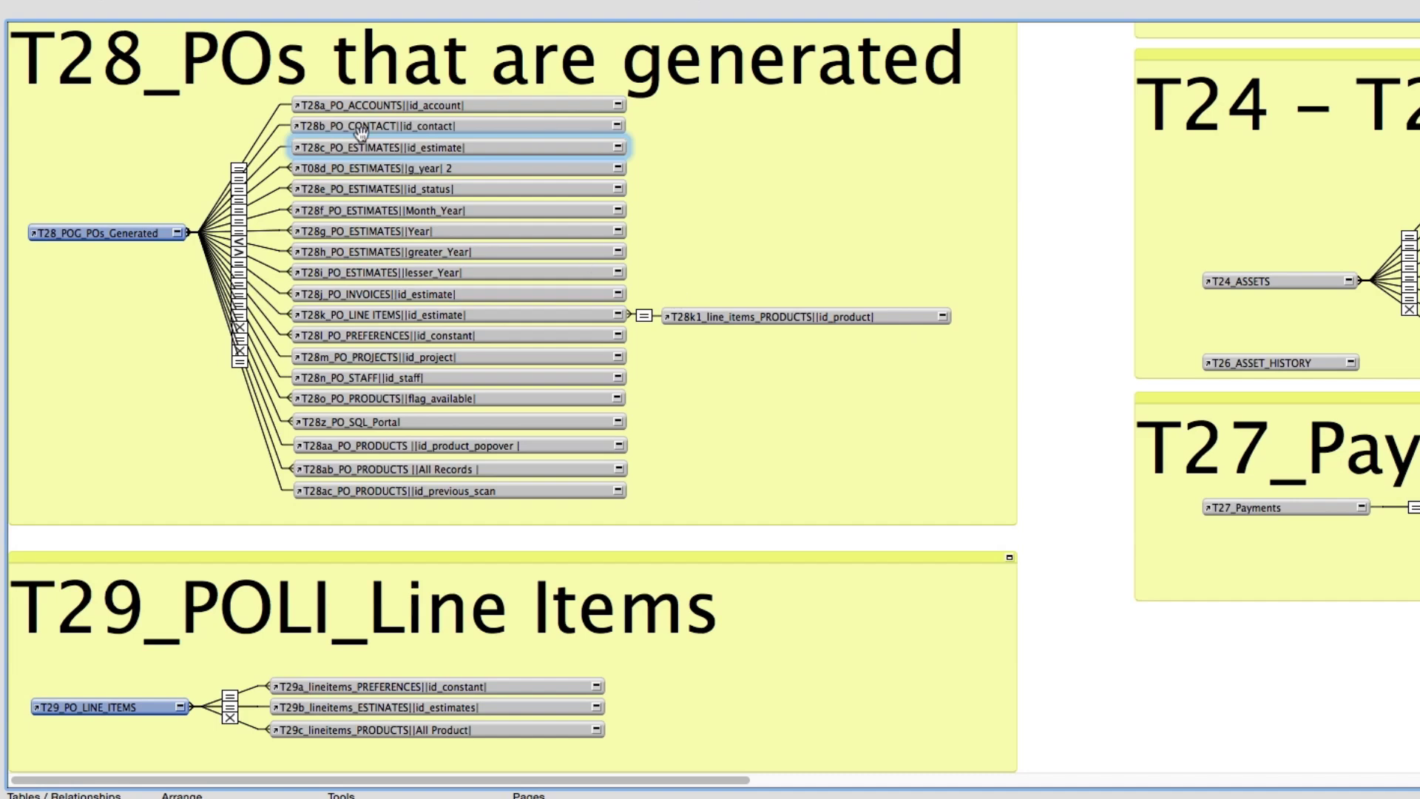
Change the source table of the T28c_PO_ESTIMATES||id_estimate| occurrence to POG_POs_Generated, carrying over its existing occurrence name.
double_click(374, 147)
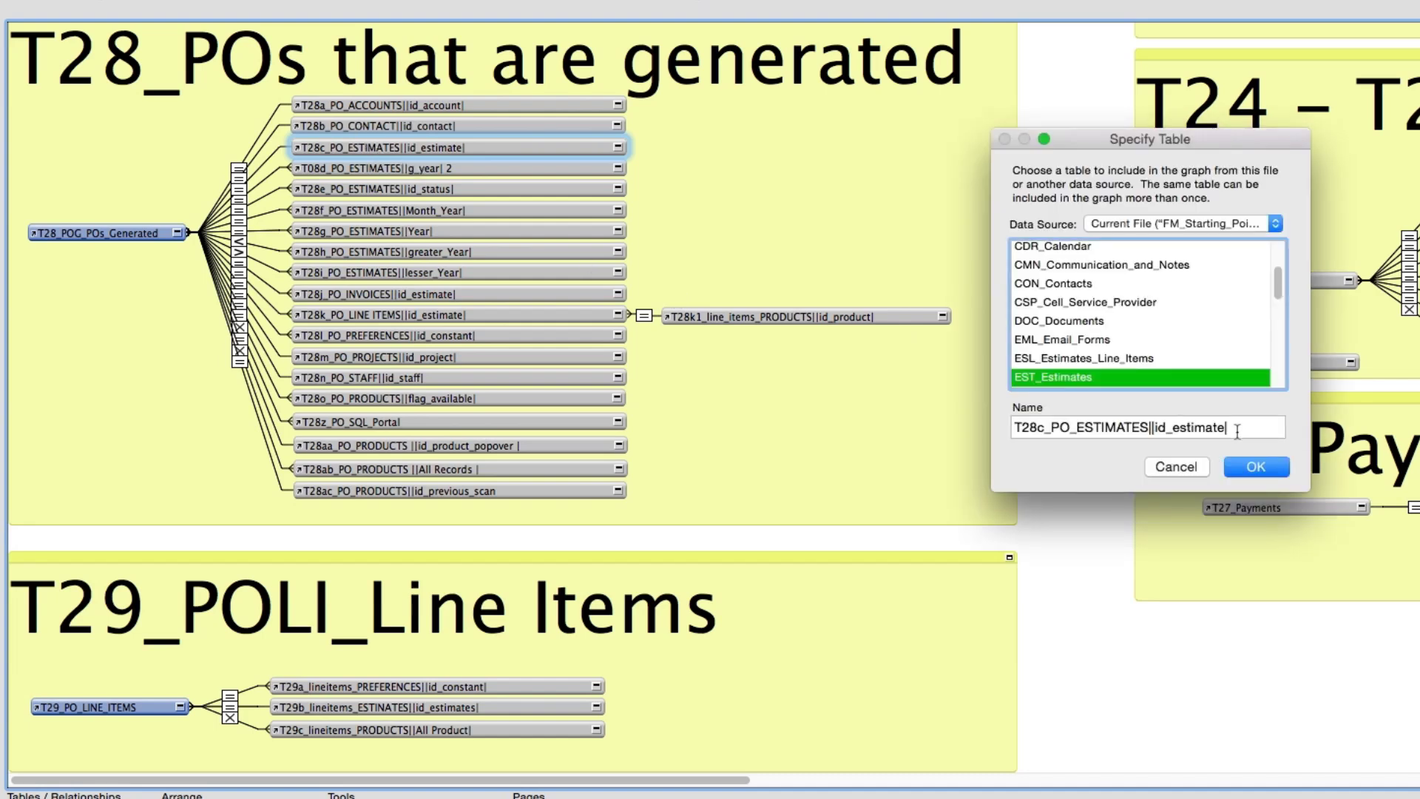
key(Tab)
key(super+c)
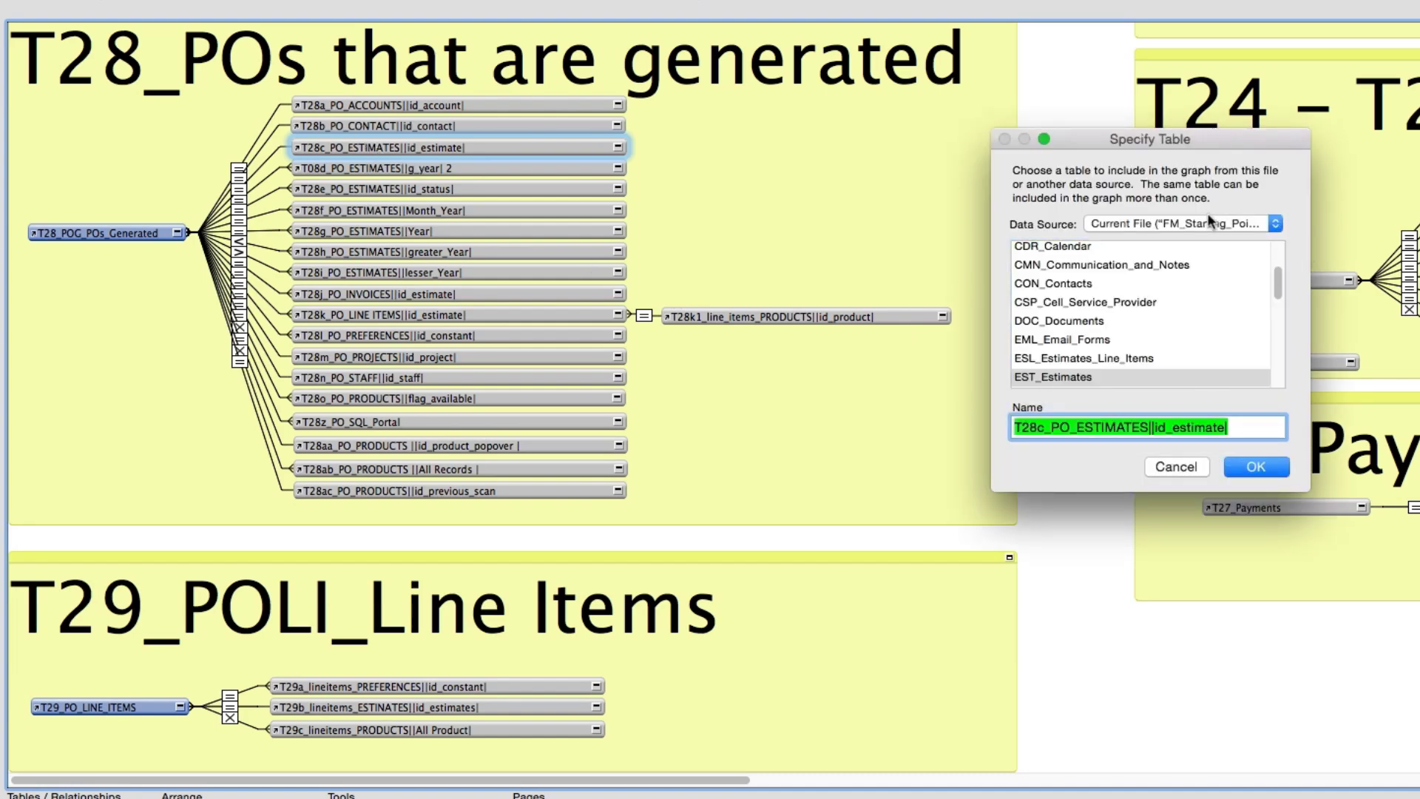
scroll(1128, 329, down, 5)
scroll(1128, 327, down, 3)
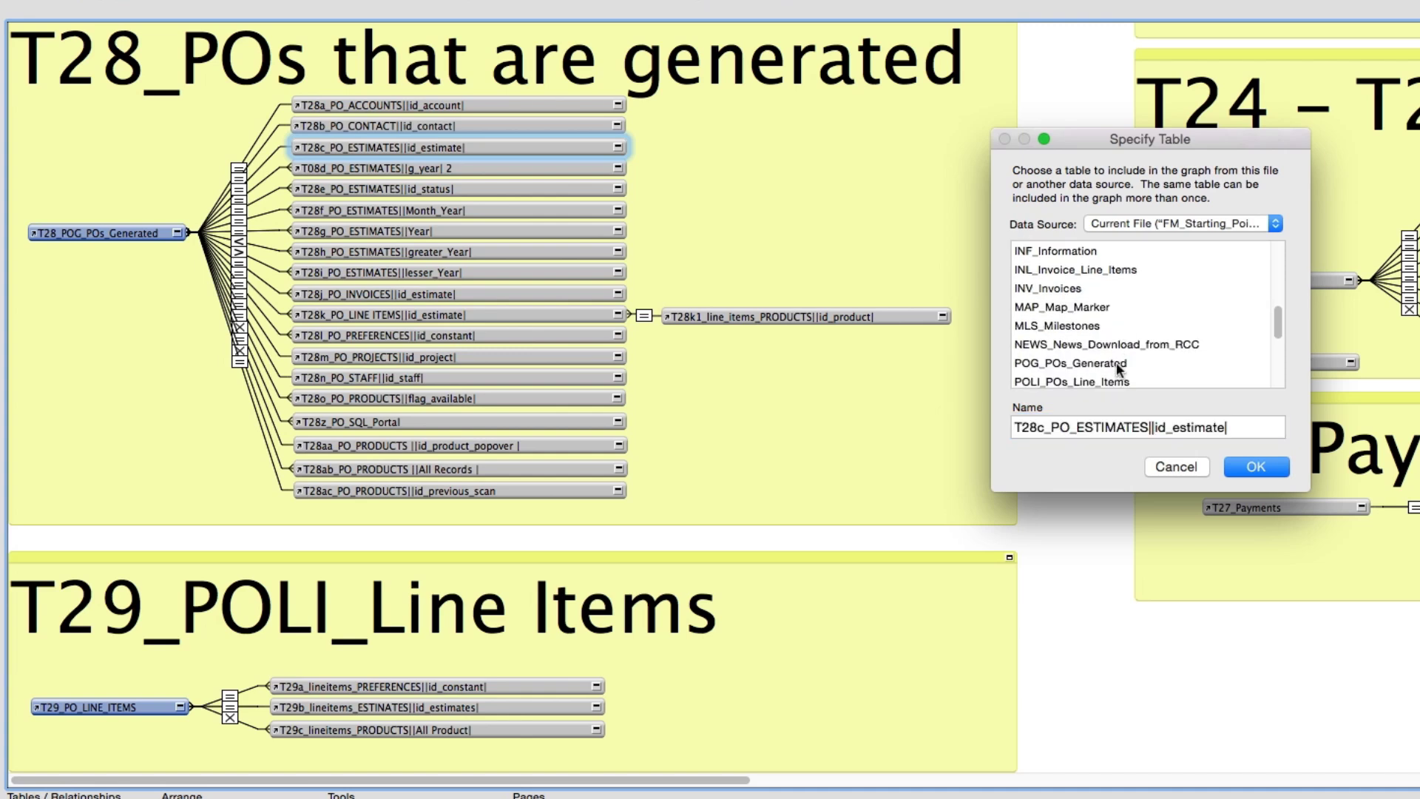
click(1116, 362)
key(Tab)
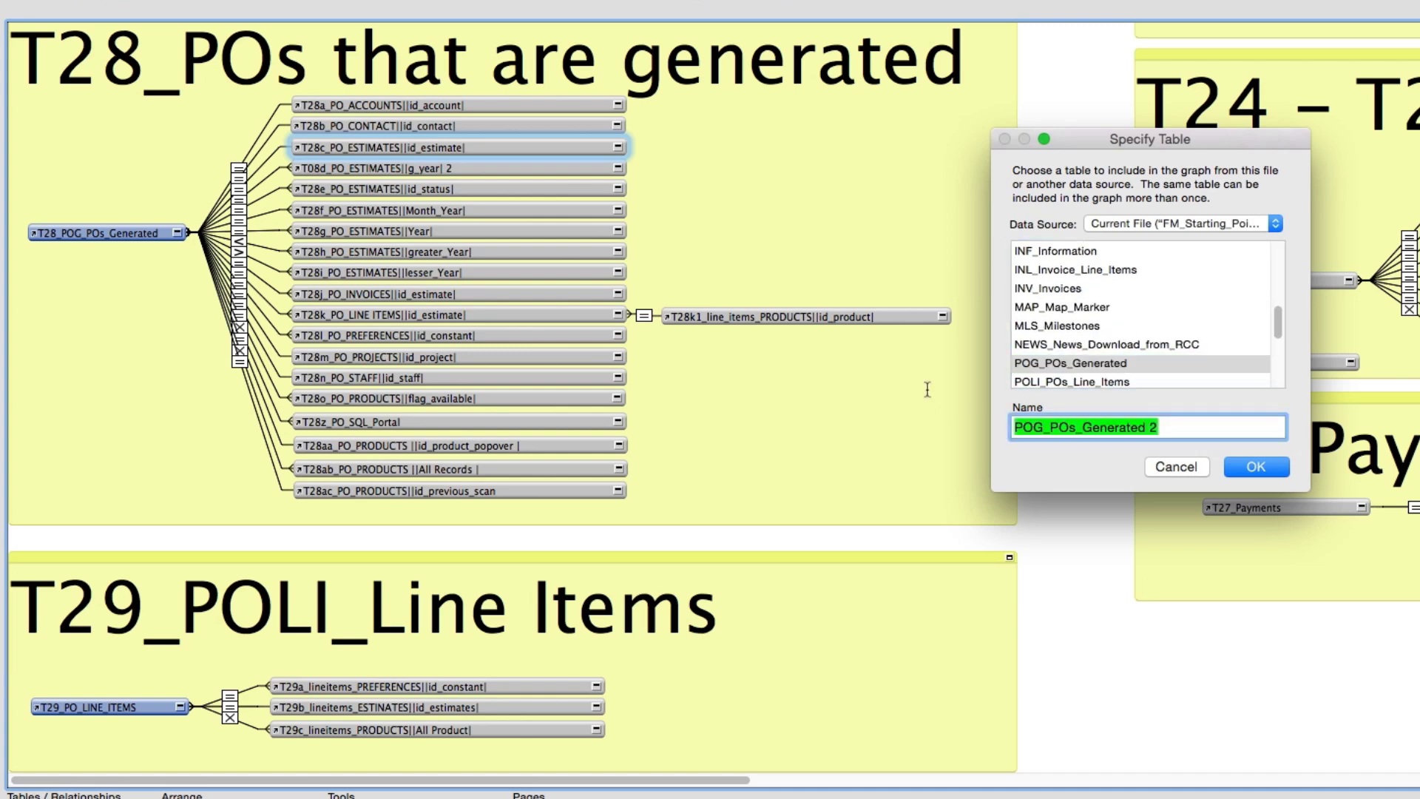
key(super+v)
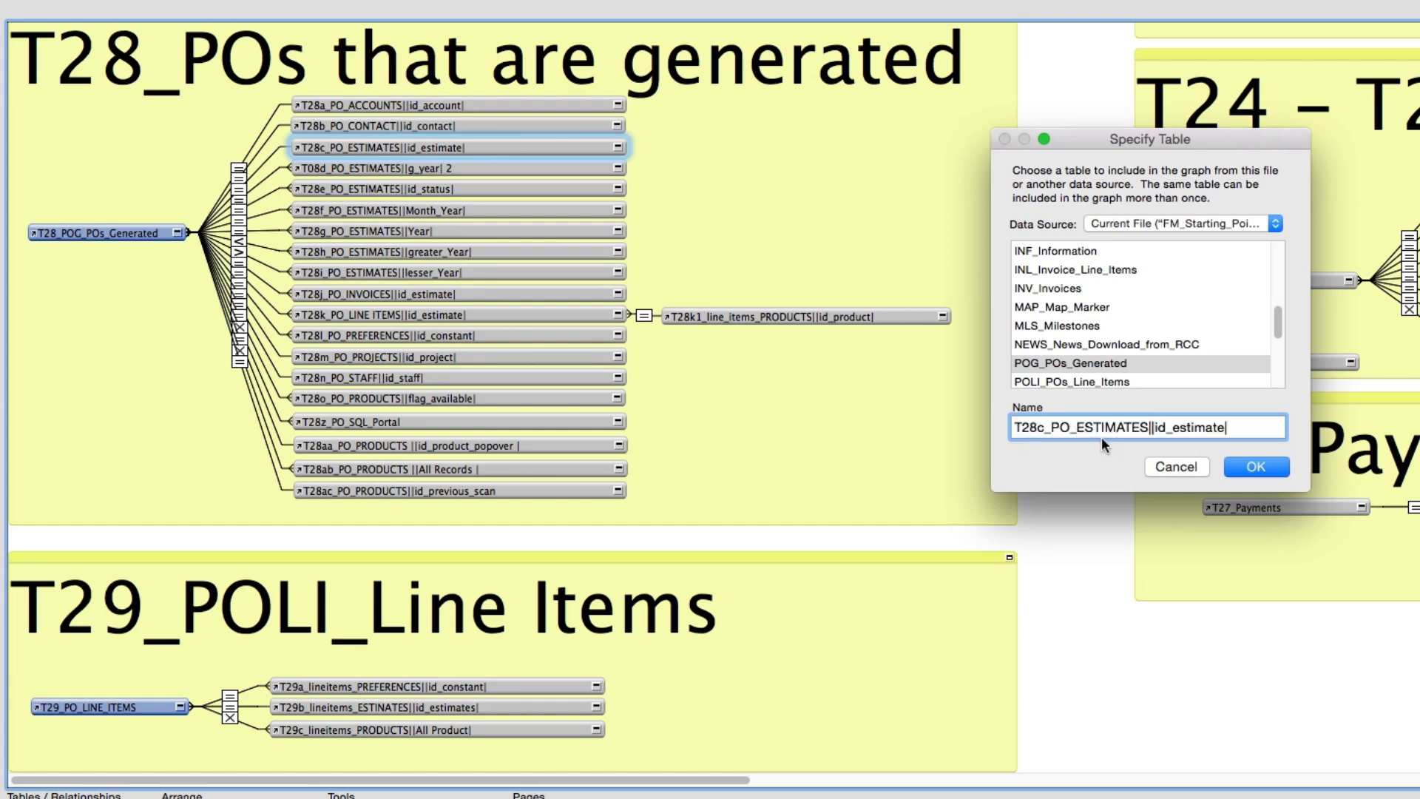
Rename the T28c occurrence as T28c_POs_POs||id_PO| and apply its table settings.
drag(1076, 427, 1149, 422)
text(POs)
click(1068, 426)
text(s)
drag(1078, 426, 1134, 428)
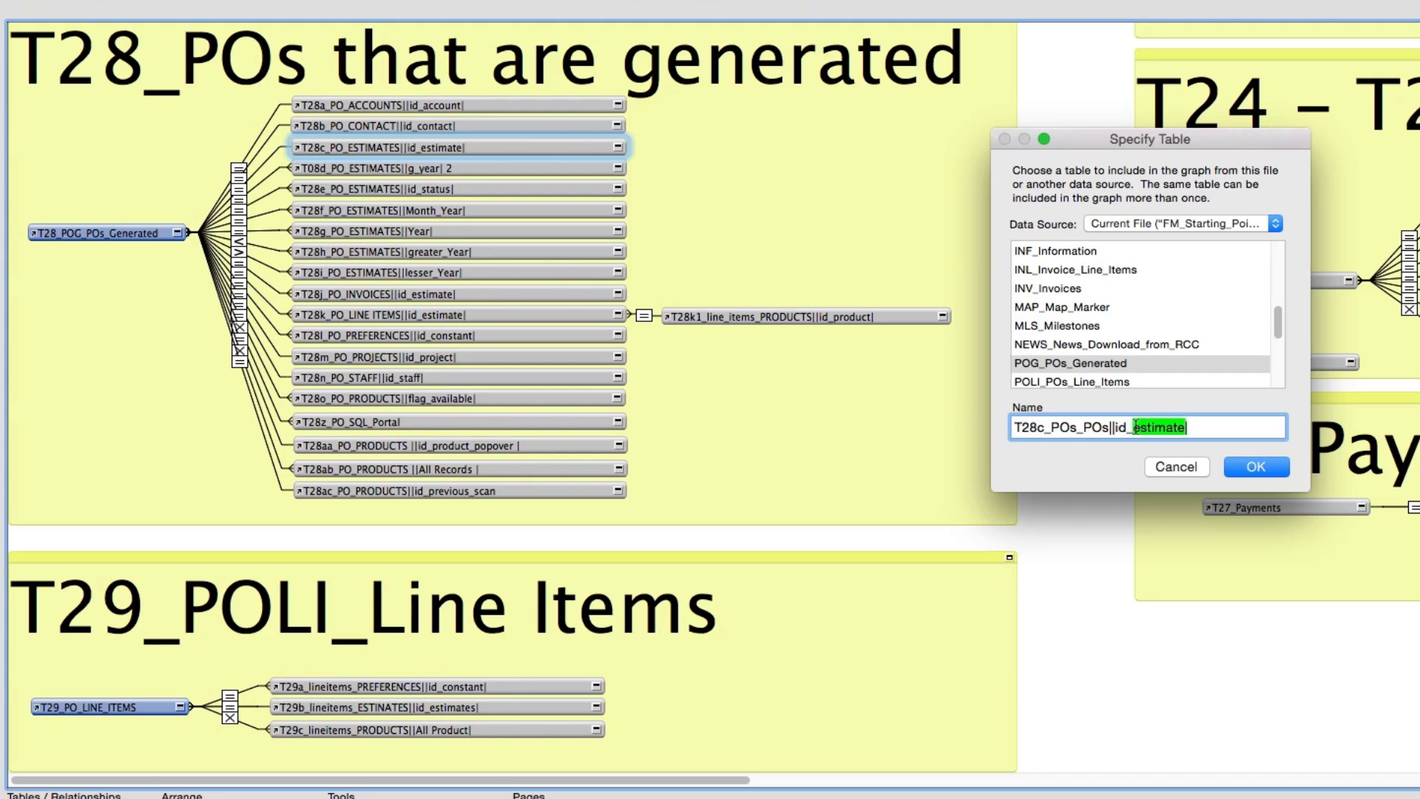
text(PO)
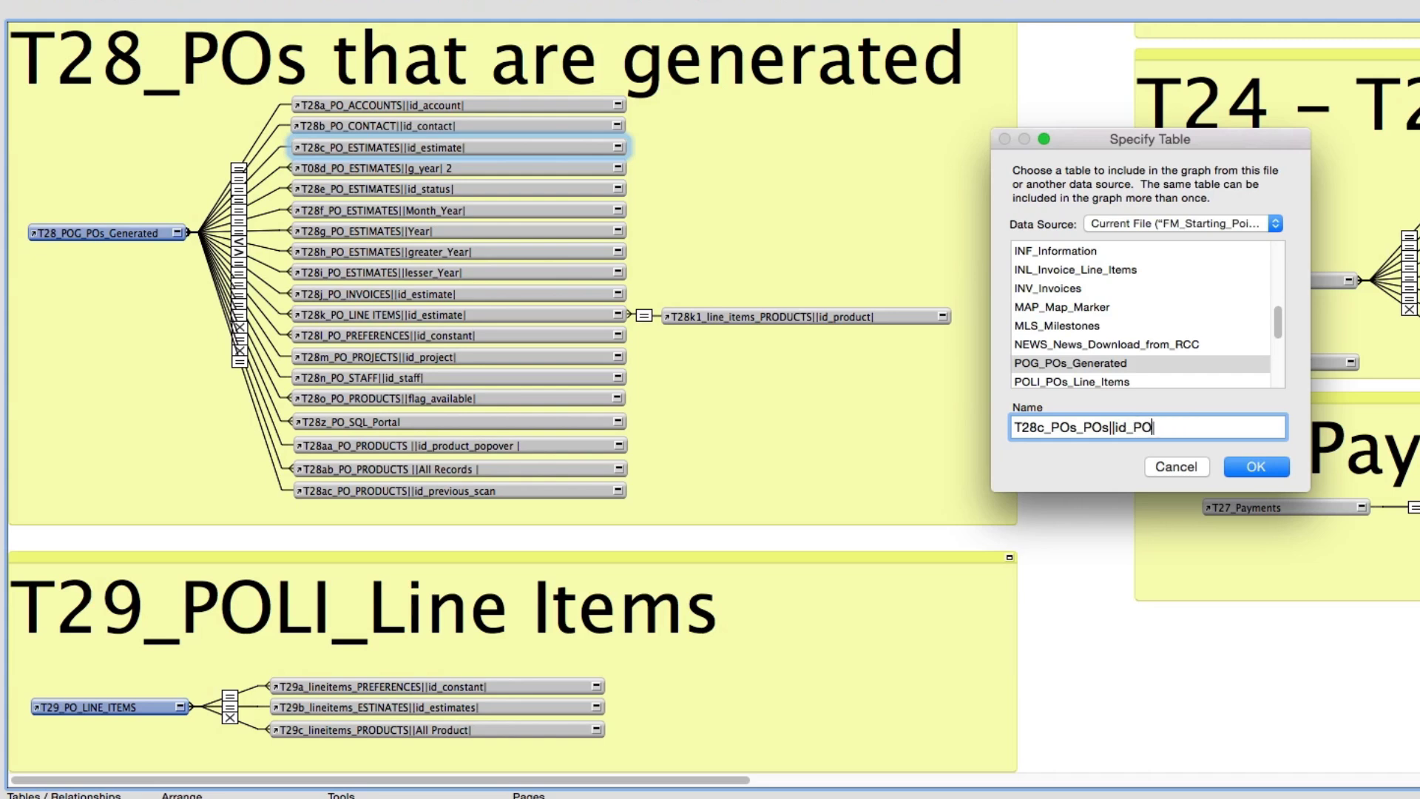
click(1255, 469)
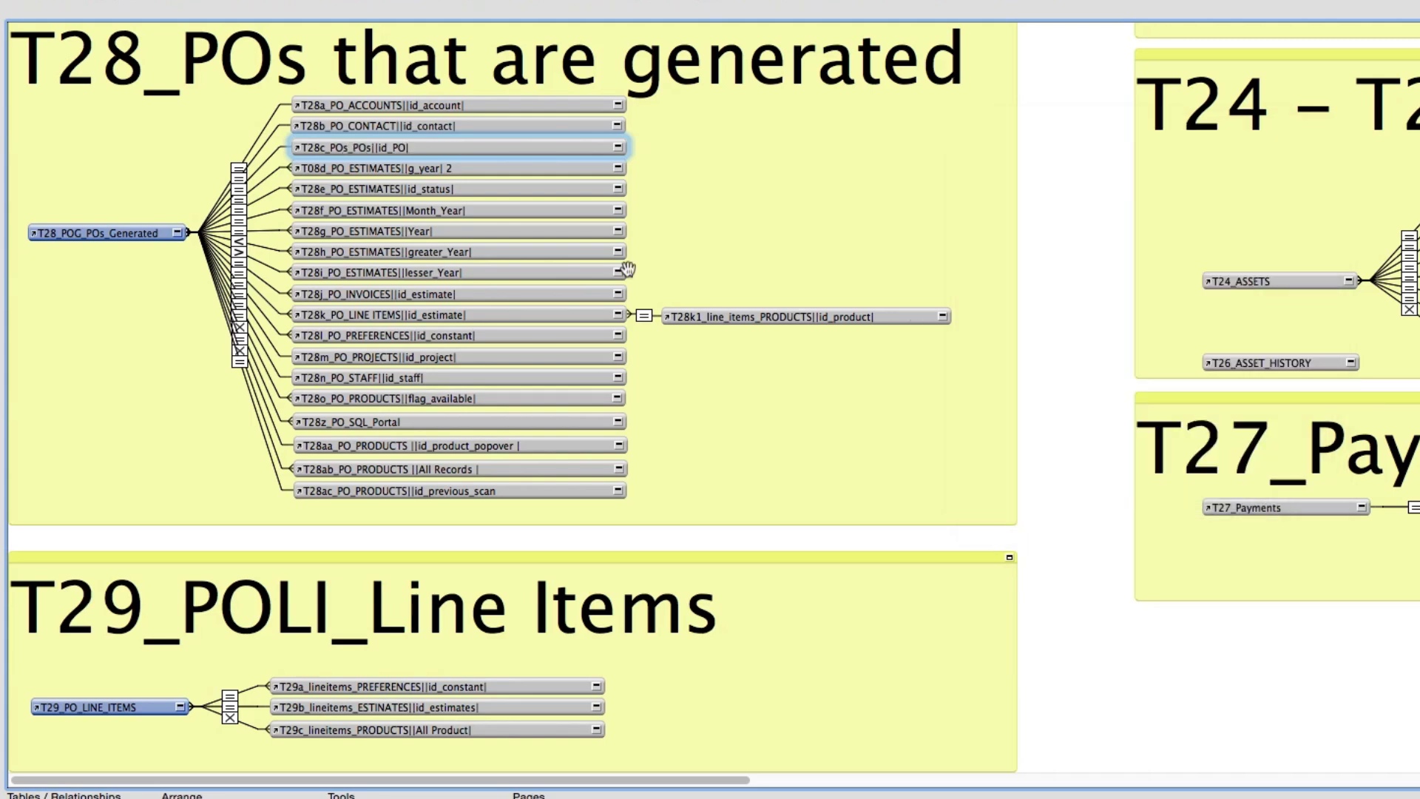
click(304, 169)
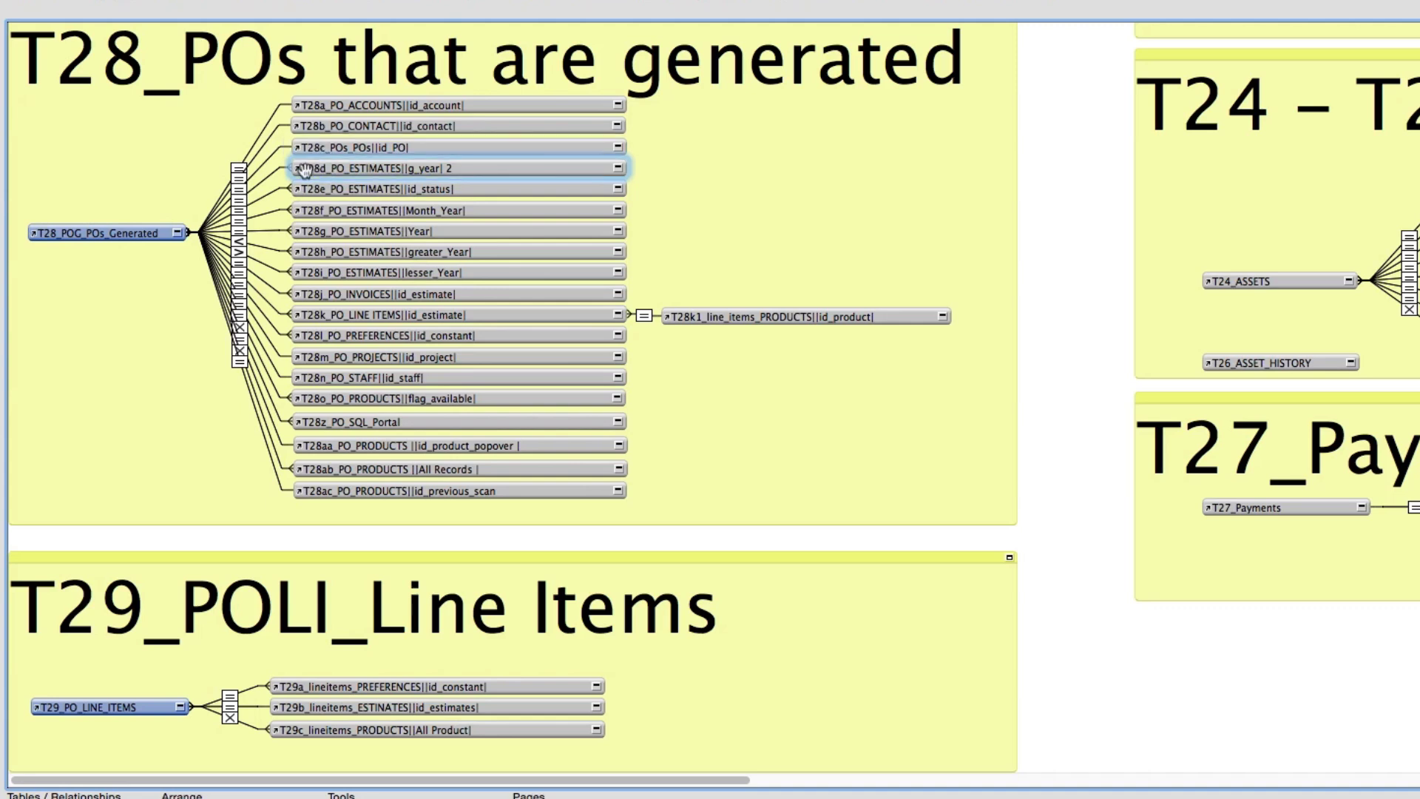
click(239, 200)
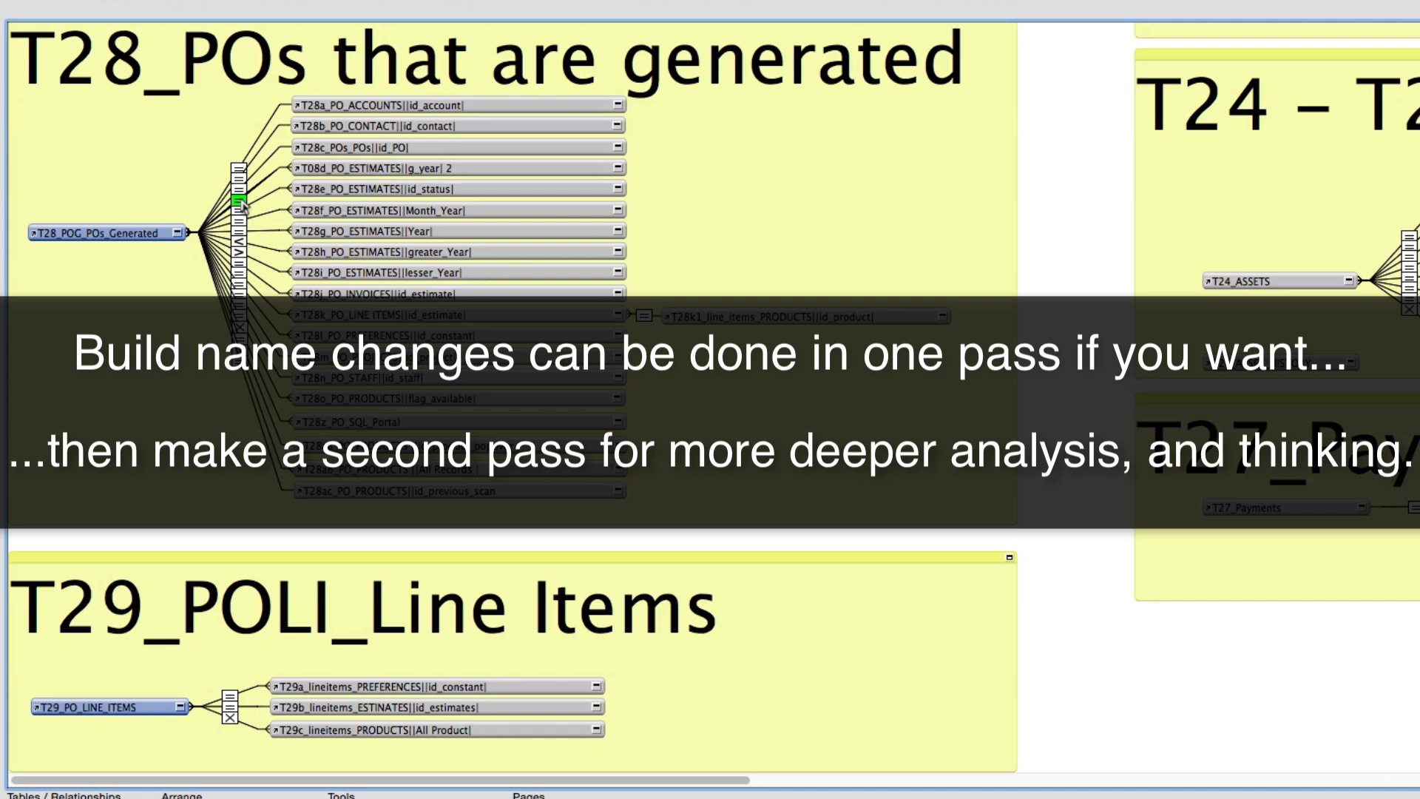
click(360, 172)
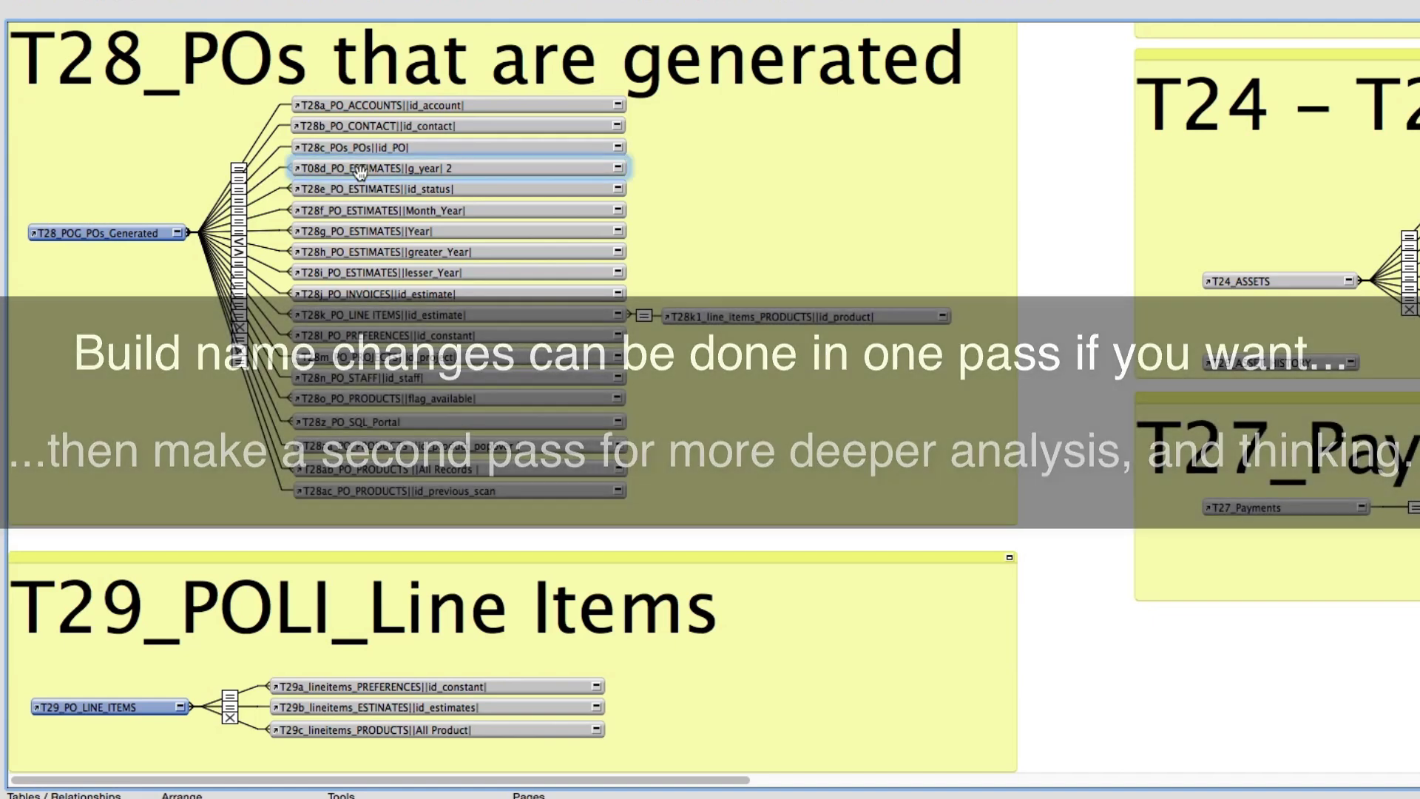
double_click(360, 172)
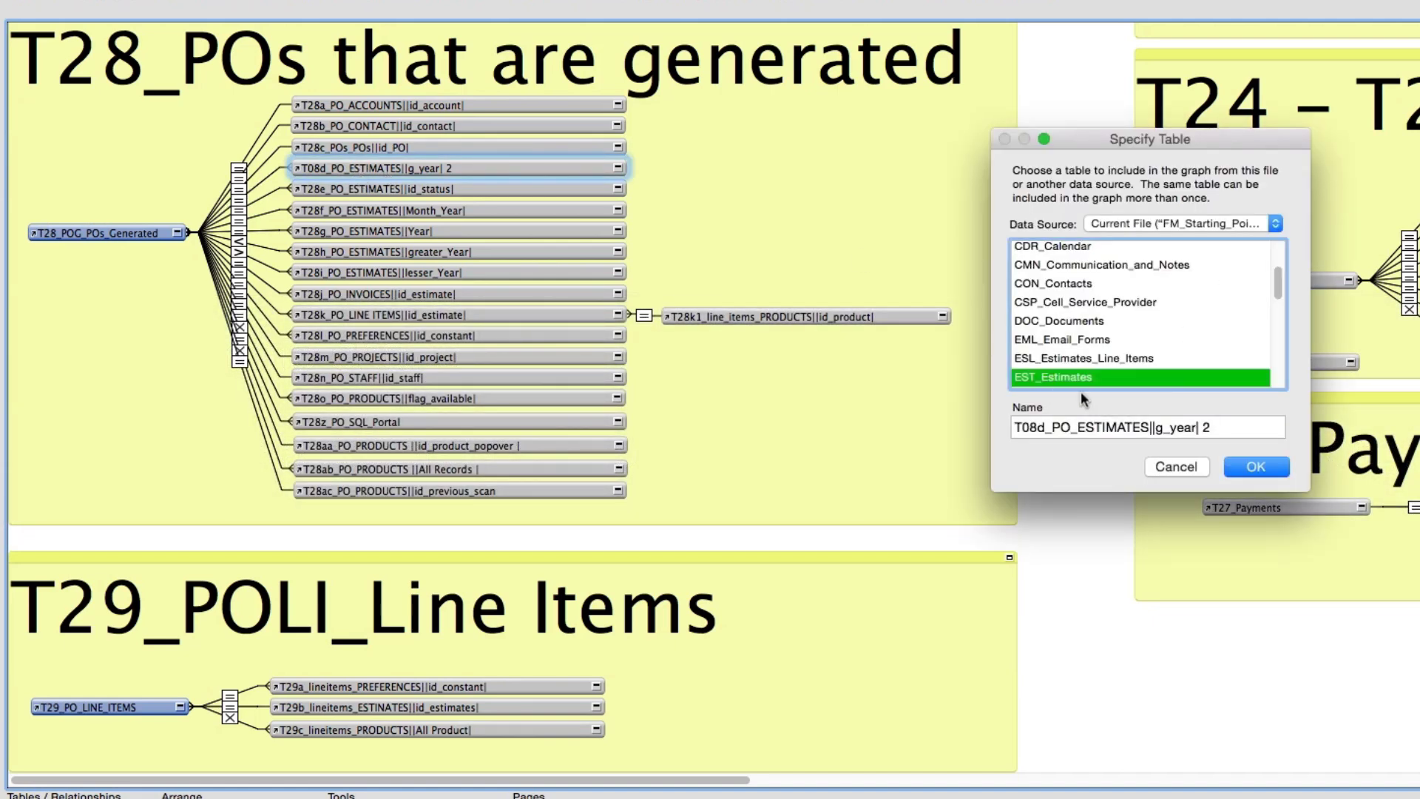
scroll(1129, 339, down, 5)
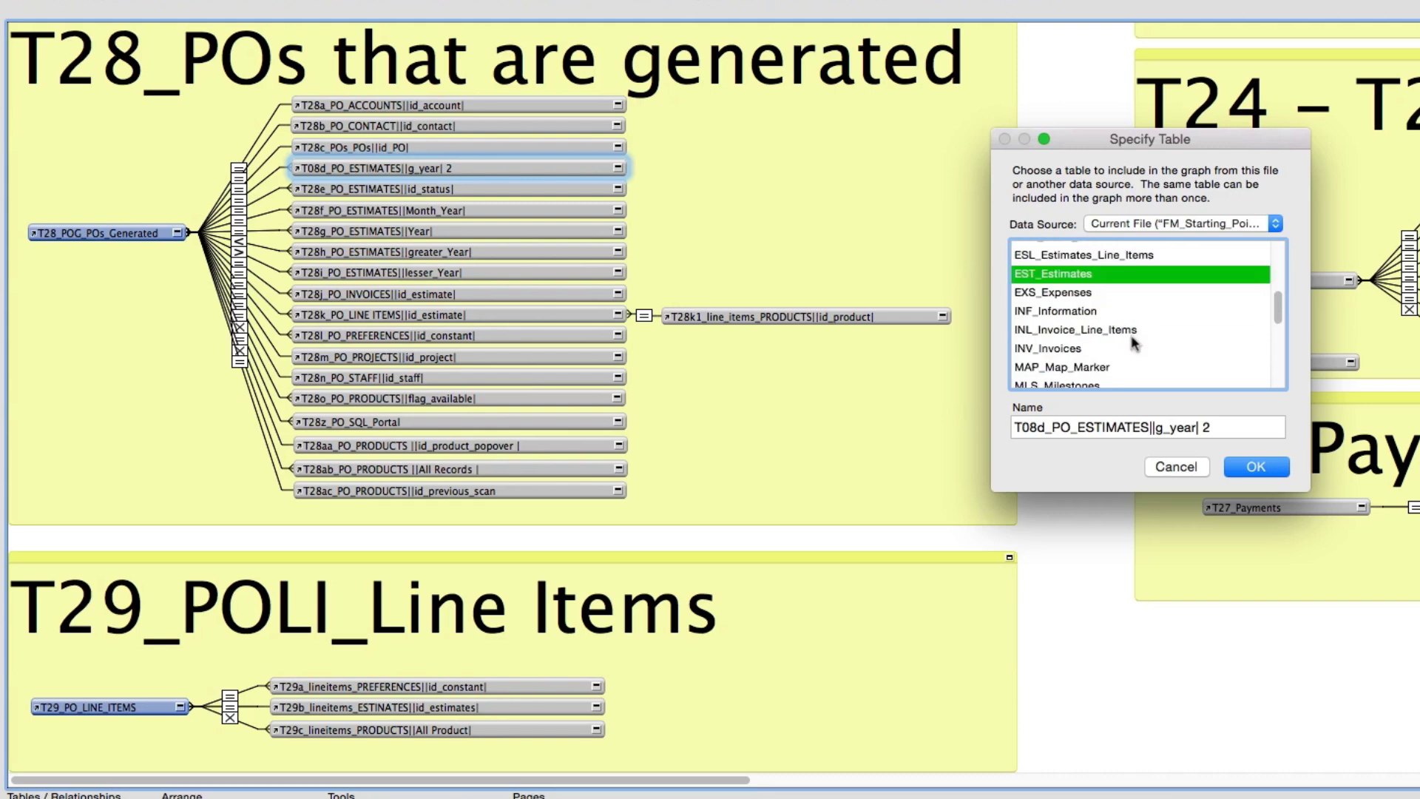
click(1081, 340)
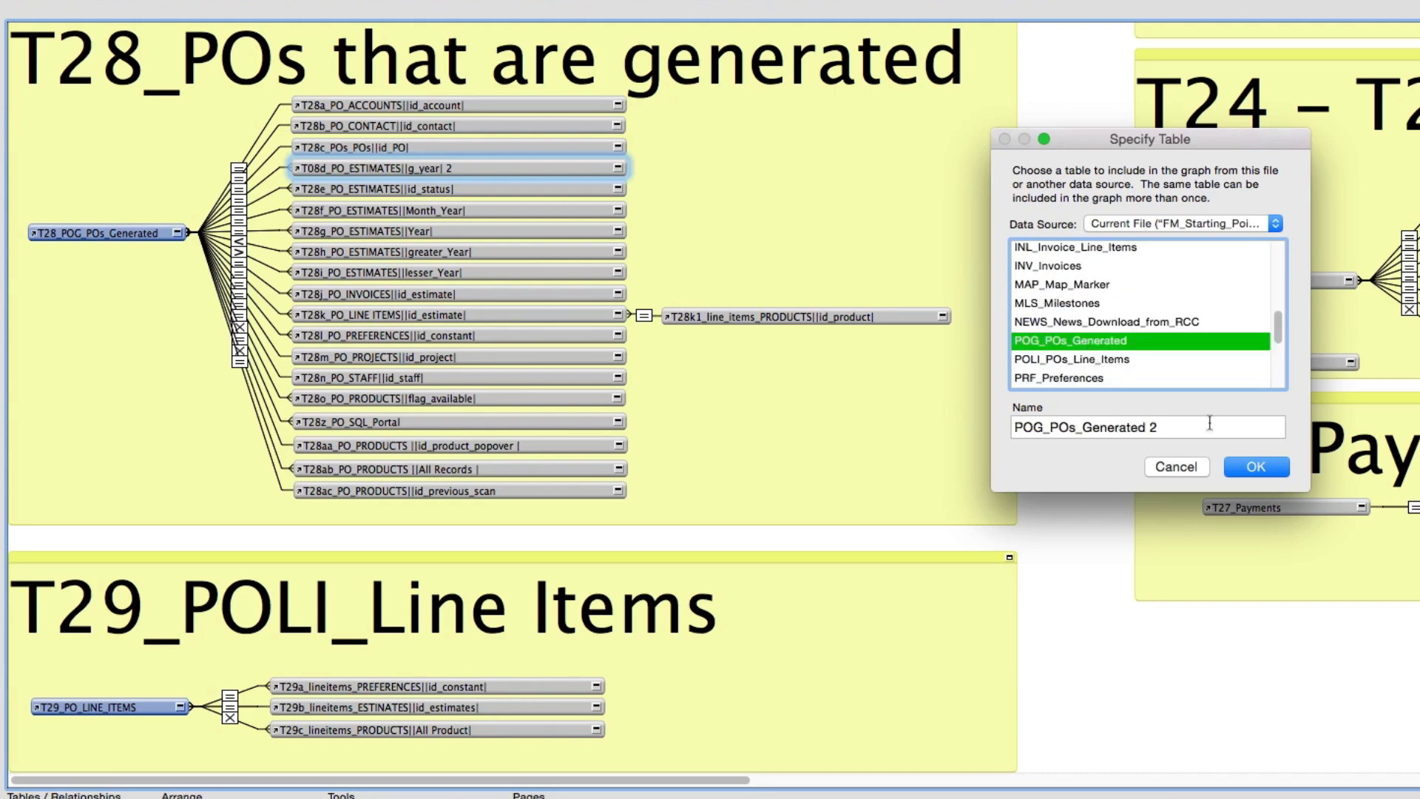
click(1174, 466)
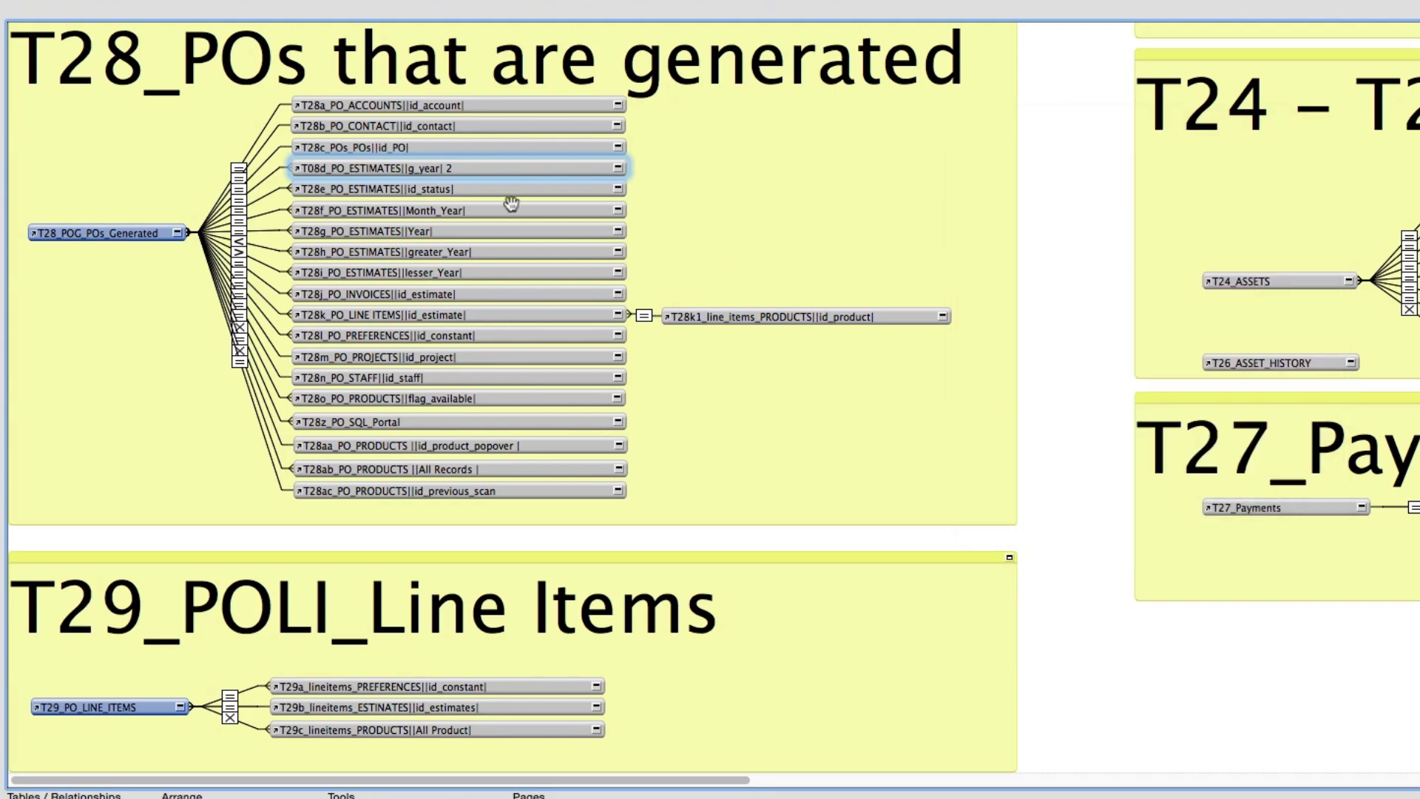
Change the source table of the T08d_PO_ESTIMATES||g_year| 2 occurrence to POG_POs_Generated, reusing its name without the trailing 2.
double_click(462, 170)
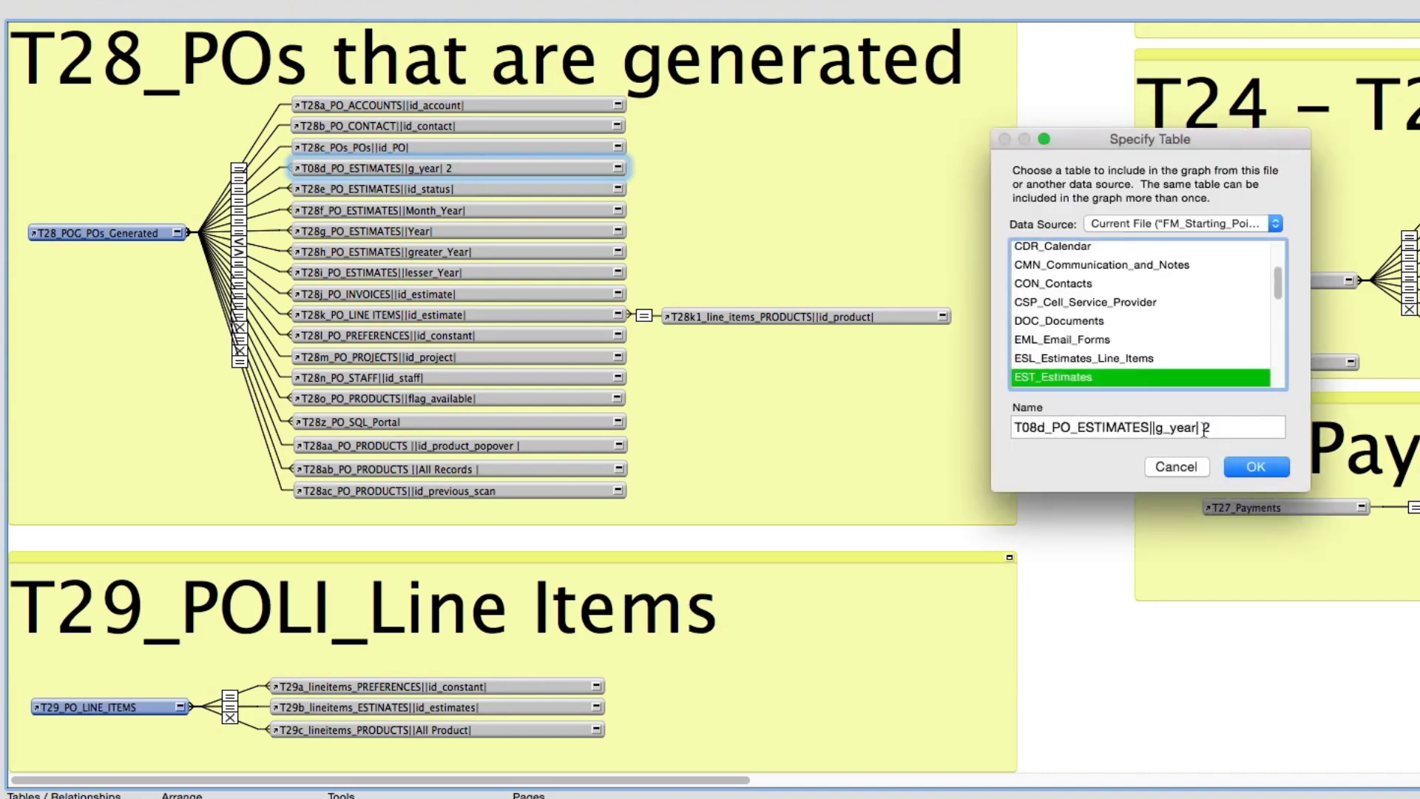
drag(1197, 427, 965, 428)
key(super+c)
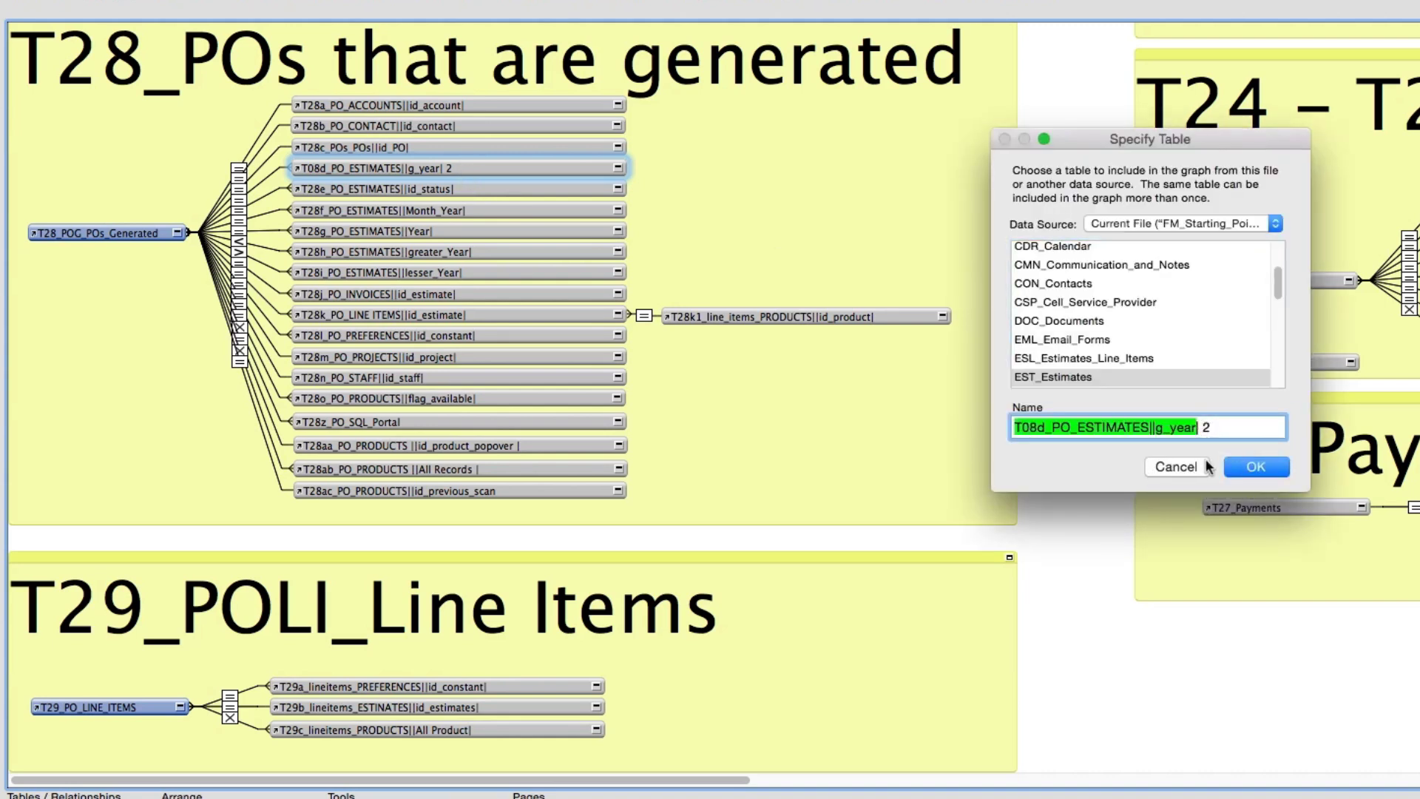
scroll(1109, 351, down, 2)
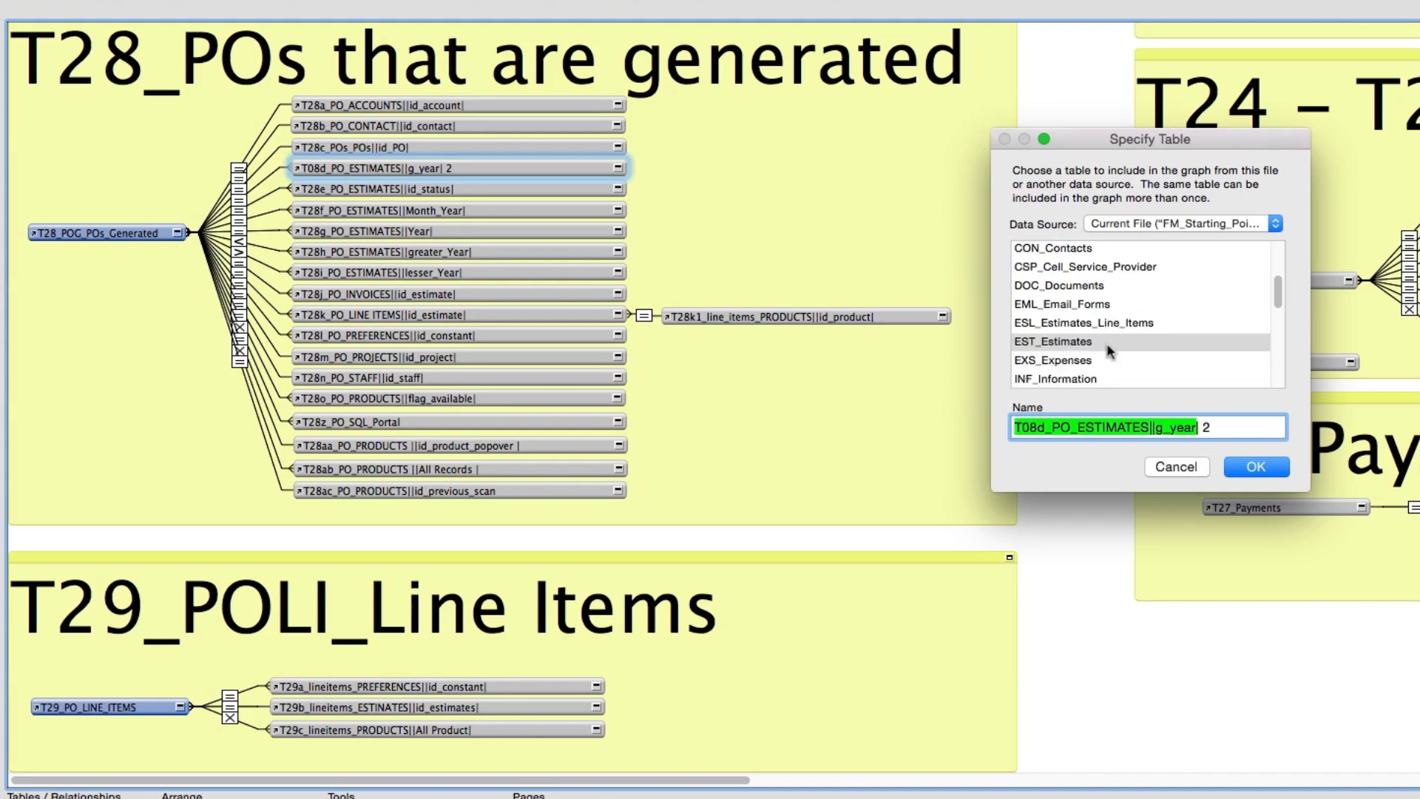
scroll(1109, 353, down, 3)
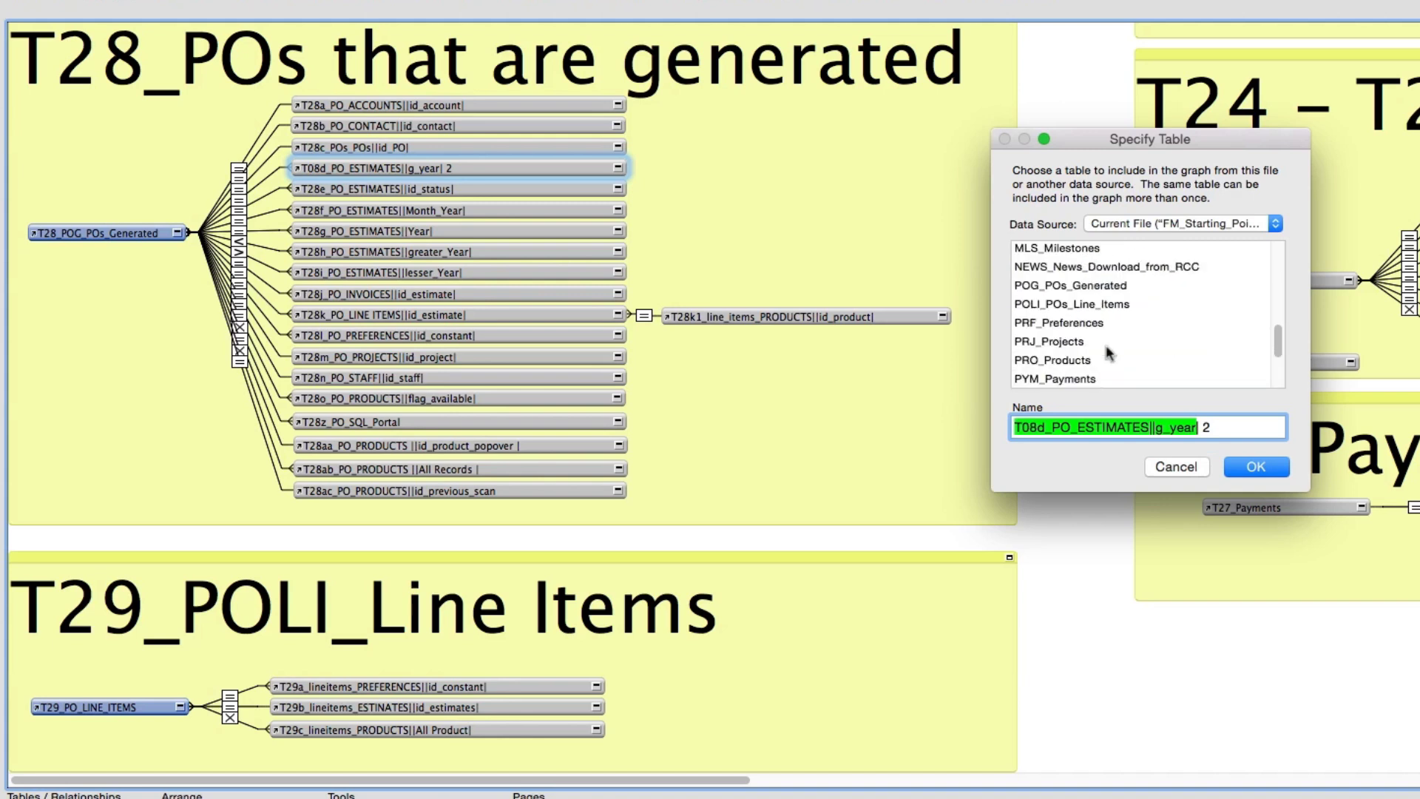
click(1099, 286)
key(Tab)
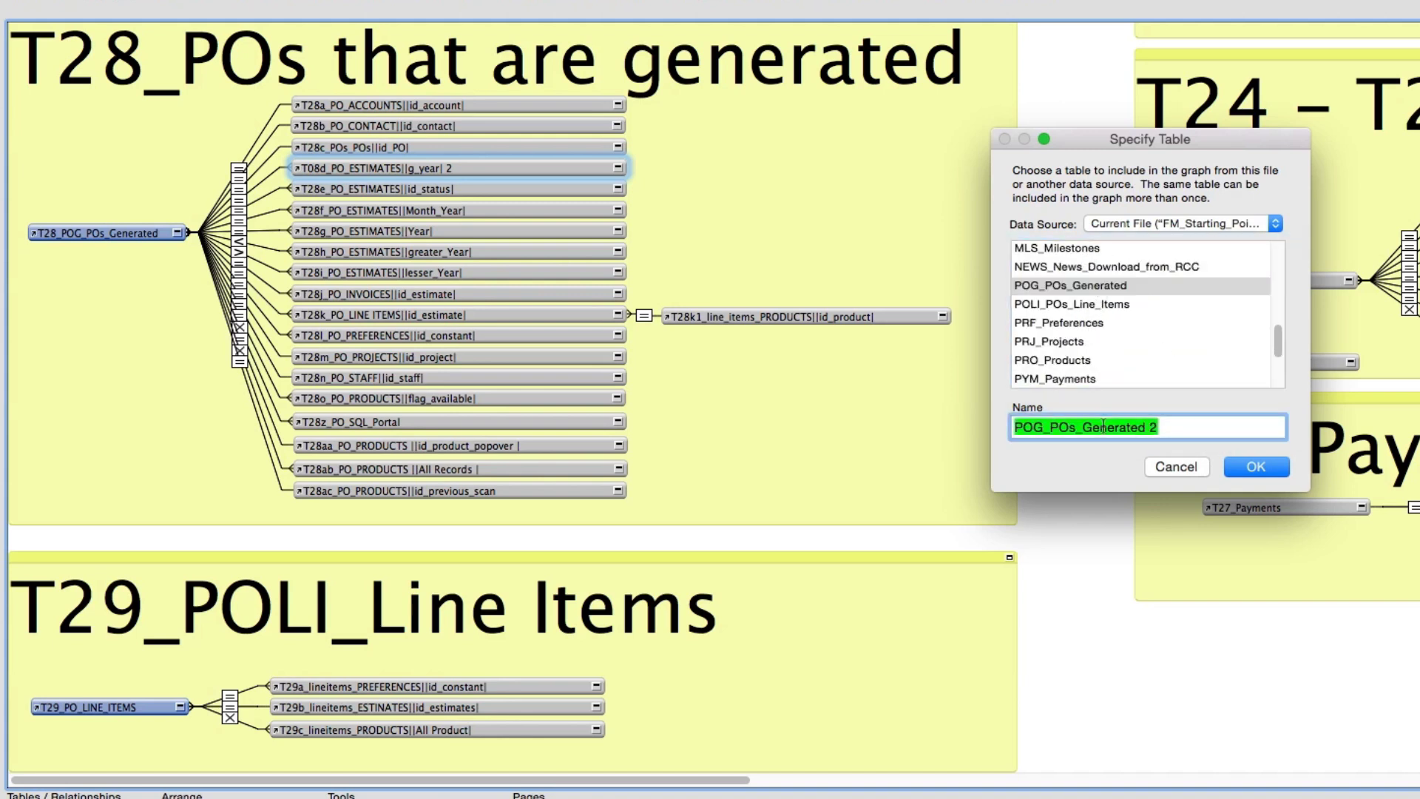
key(super+v)
Rename the T08d occurrence in the T28 group as T28d_POs_POs||g_year and apply its table settings.
drag(1077, 430, 1147, 429)
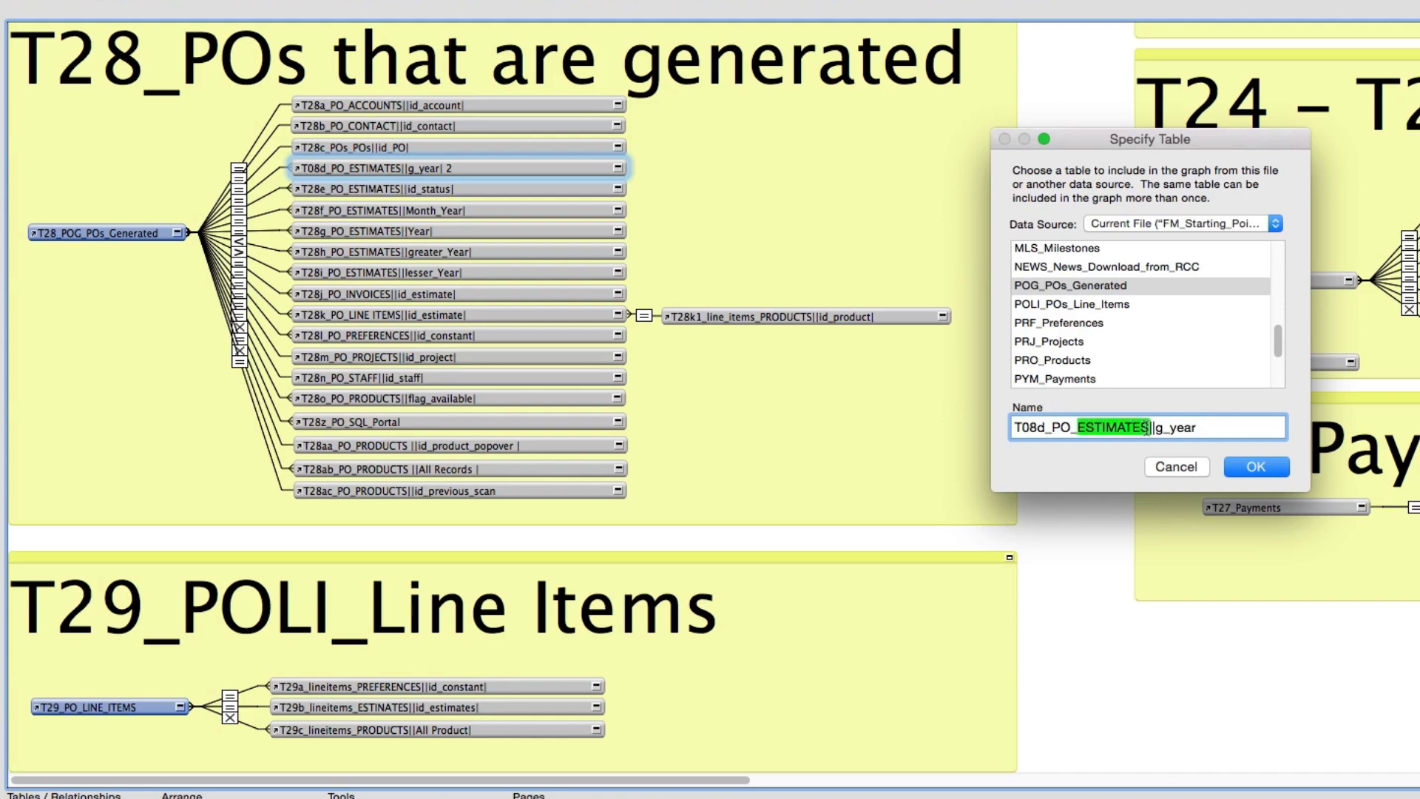
text(POs)
click(1072, 431)
text(s)
drag(1029, 431, 1022, 432)
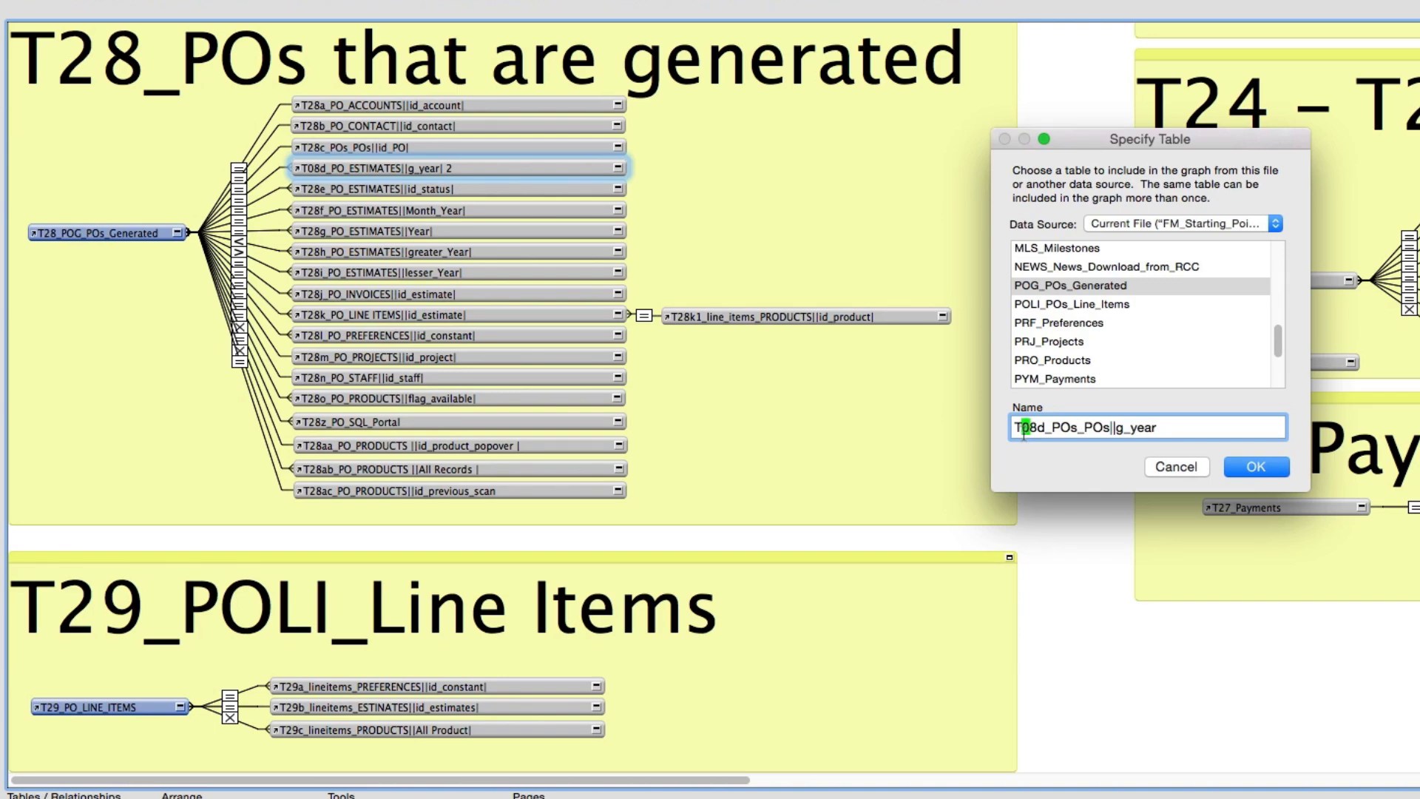
text(2)
click(1255, 468)
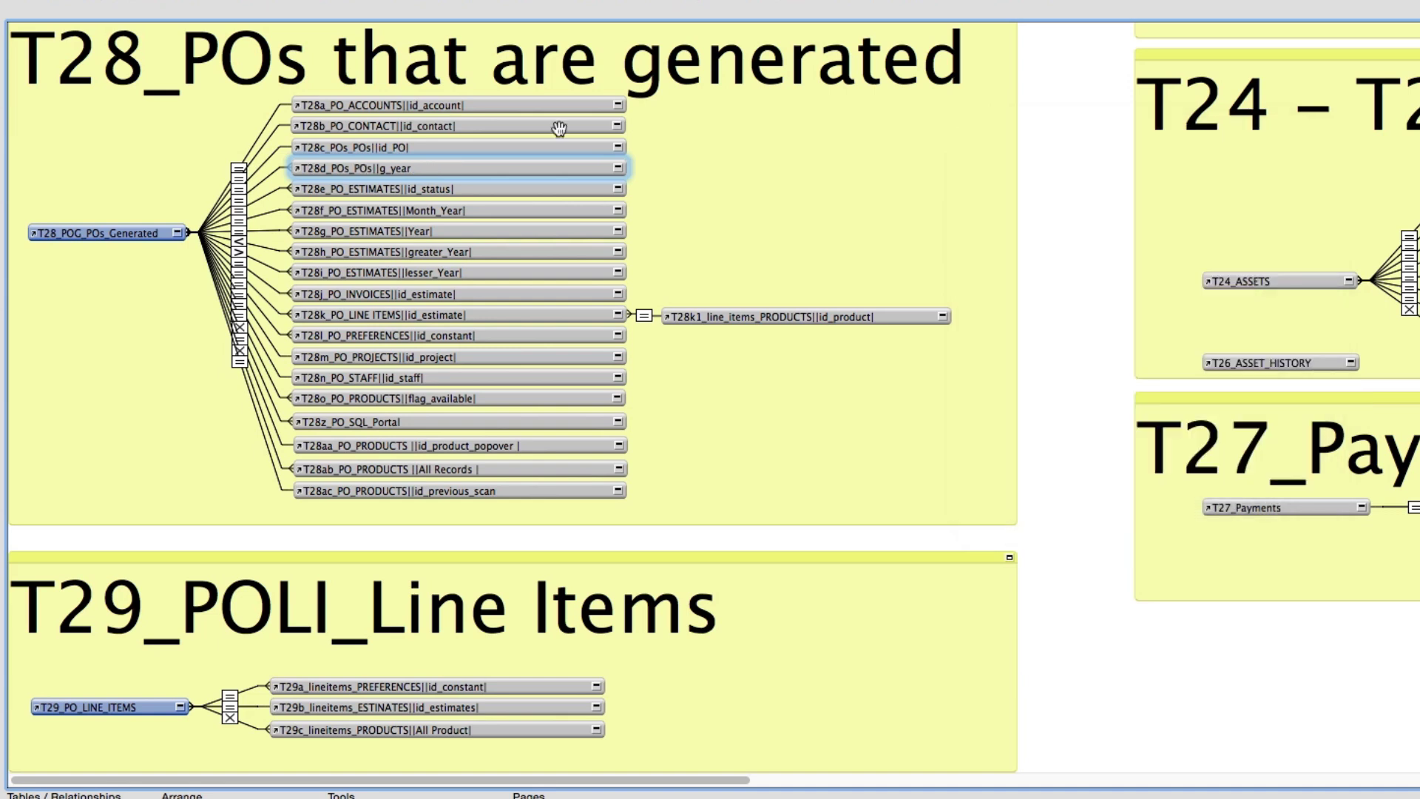
Move T28d_POs_POs||g_year aside, inspect the match fields of its relationship with T28_POG_POs_Generated, and return it to its column.
click(248, 213)
click(384, 174)
drag(384, 174, 760, 115)
click(448, 171)
double_click(448, 171)
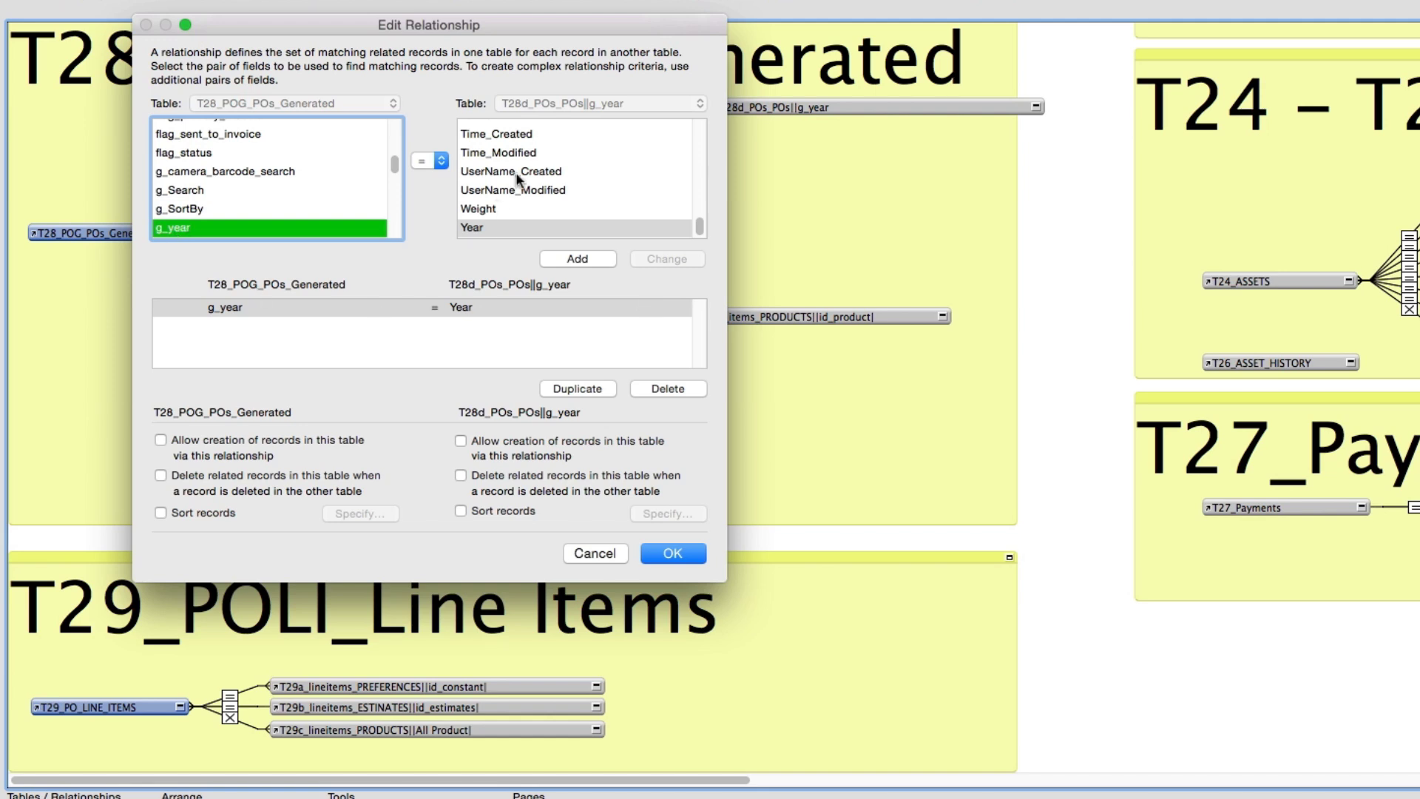
click(672, 553)
drag(699, 140, 354, 170)
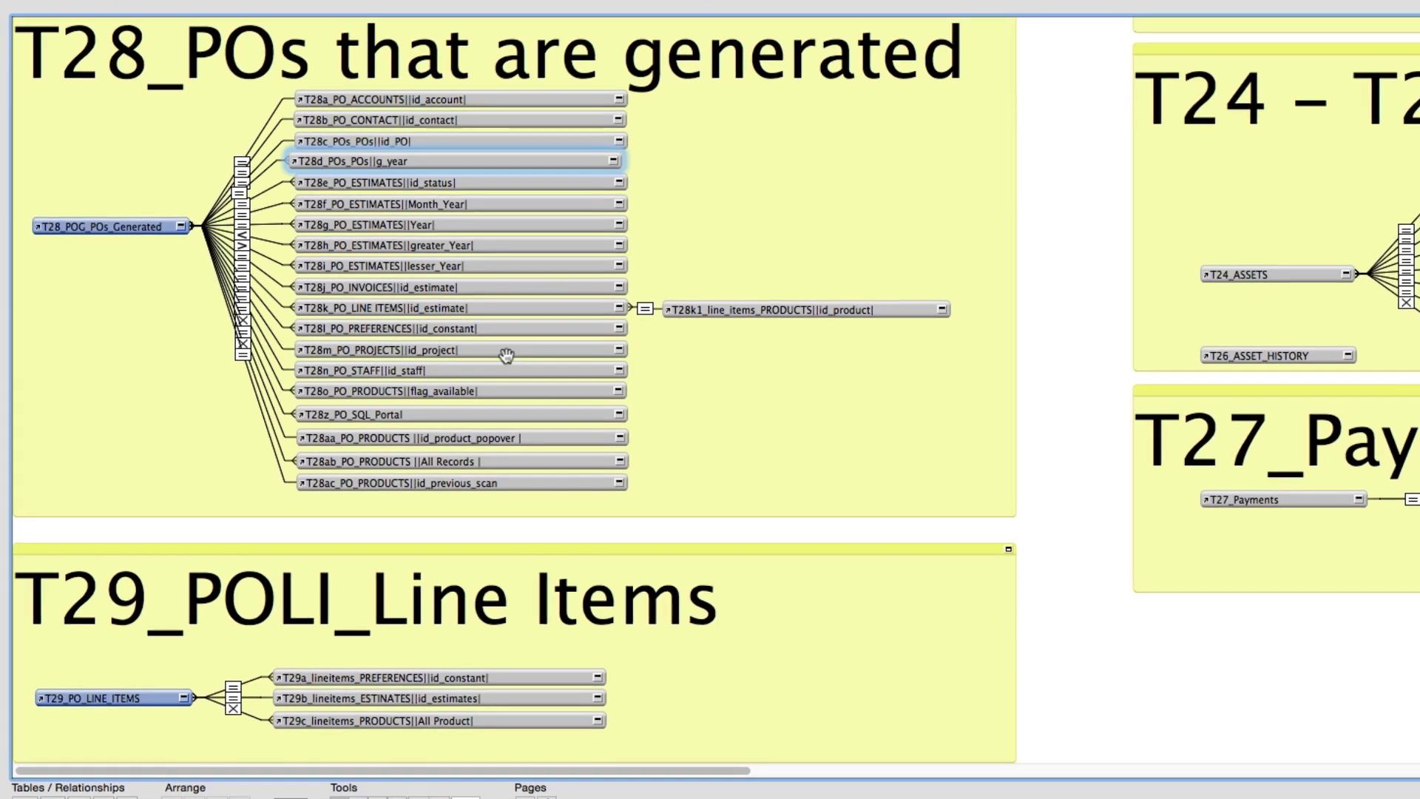
Align the left edges of all occurrences in the T28a to T28ac column.
click(650, 507)
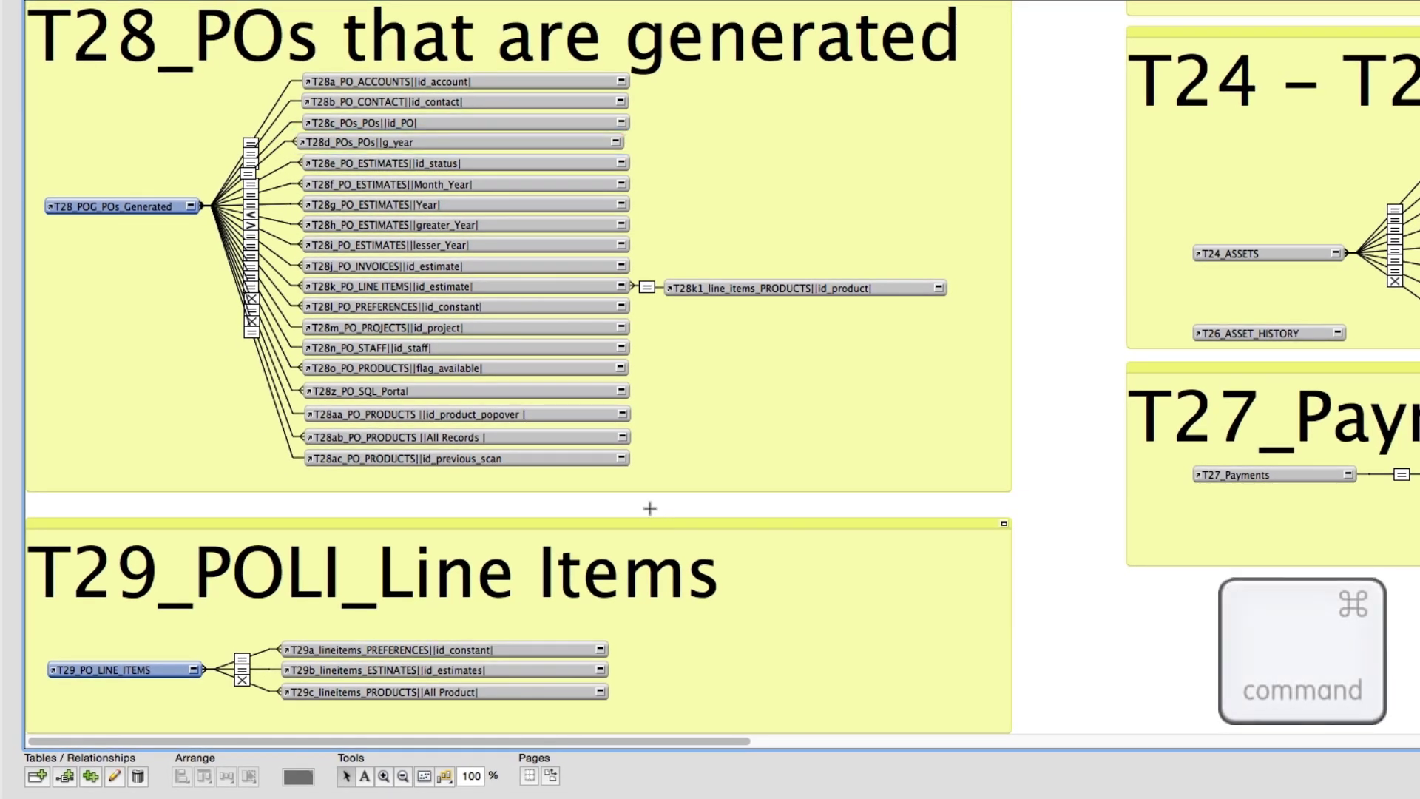
drag(649, 508, 281, 37)
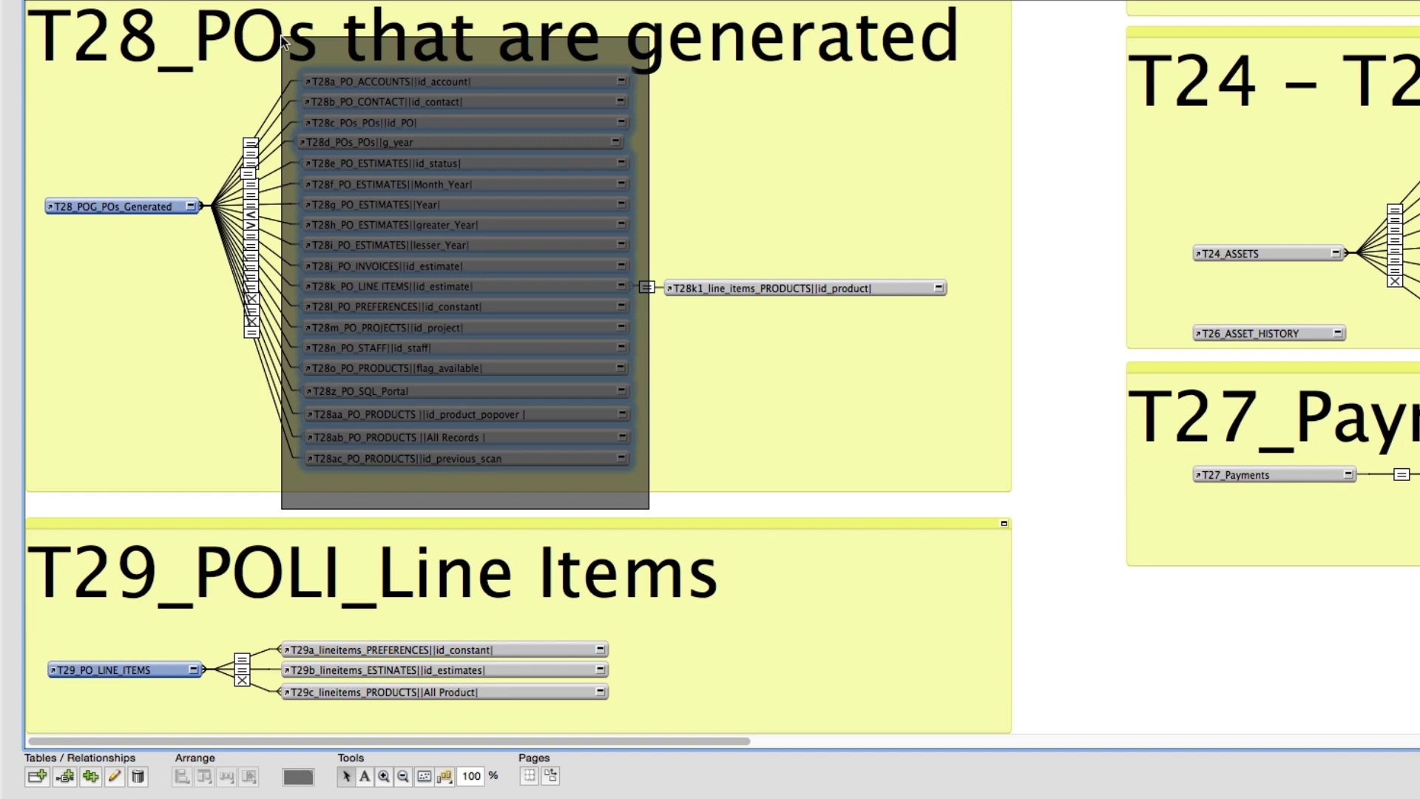
drag(282, 36, 282, 36)
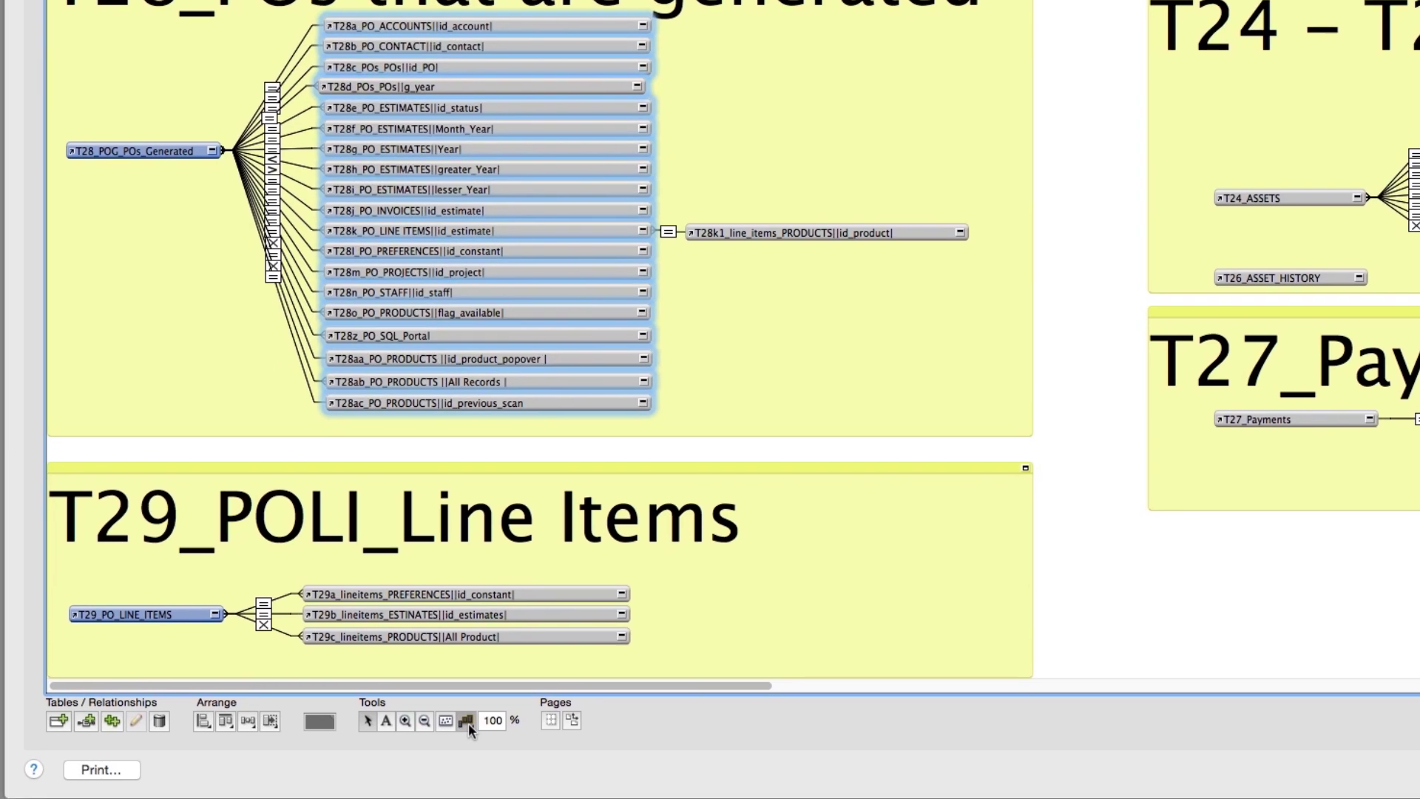
click(447, 769)
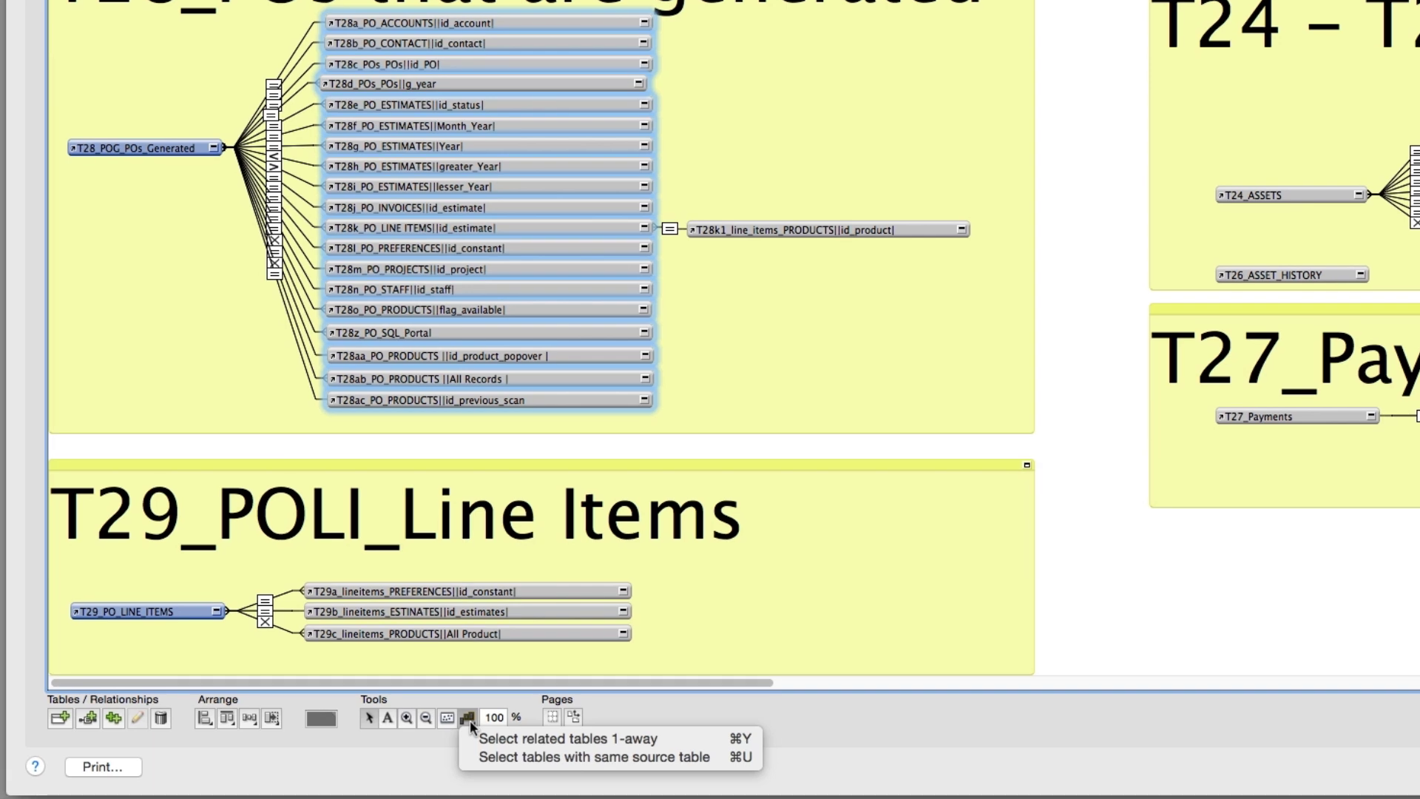
click(403, 770)
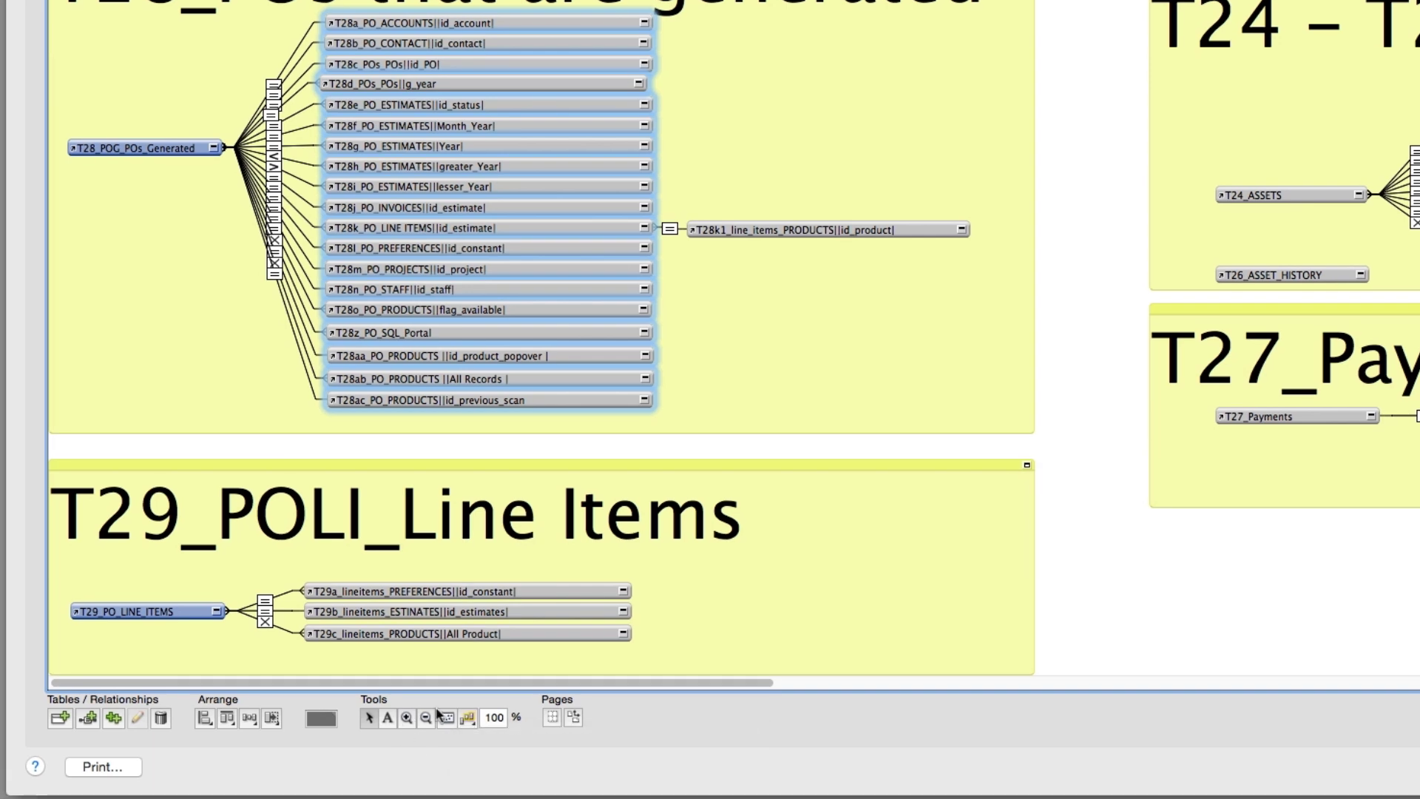
click(202, 716)
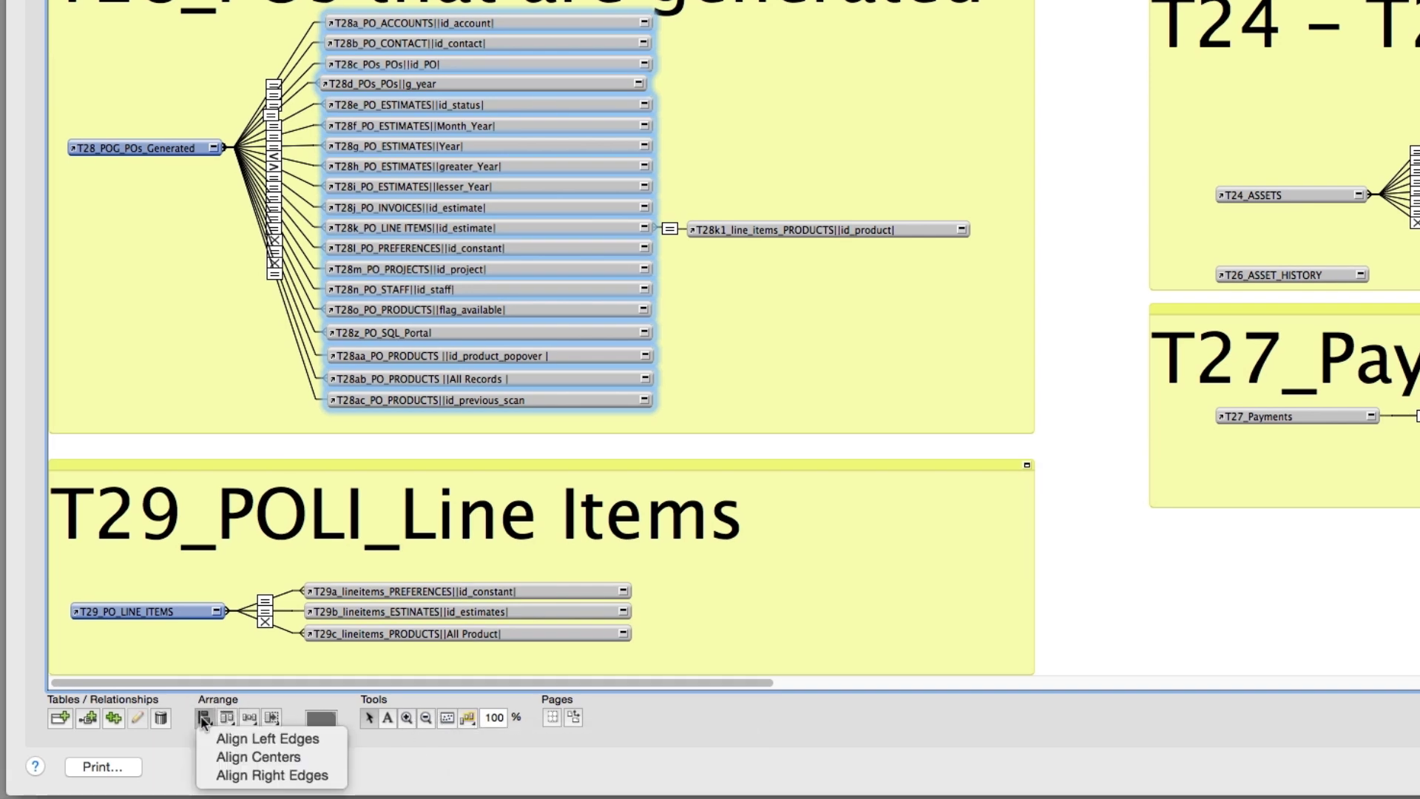
click(265, 745)
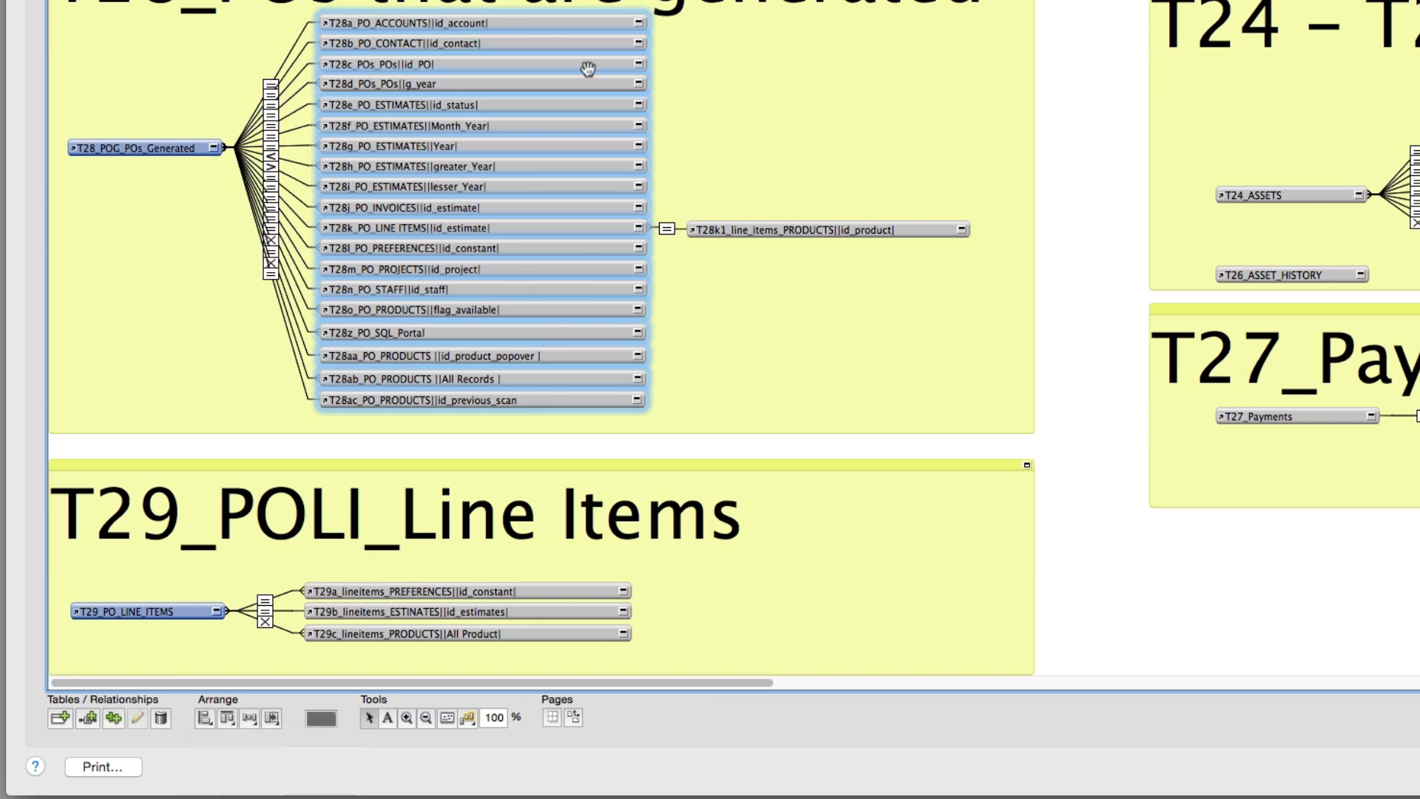
Shift the T28 occurrence column down slightly and line up T28k1_line_items_PRODUCTS||id_product| with the T28k line items occurrence.
drag(525, 23, 521, 29)
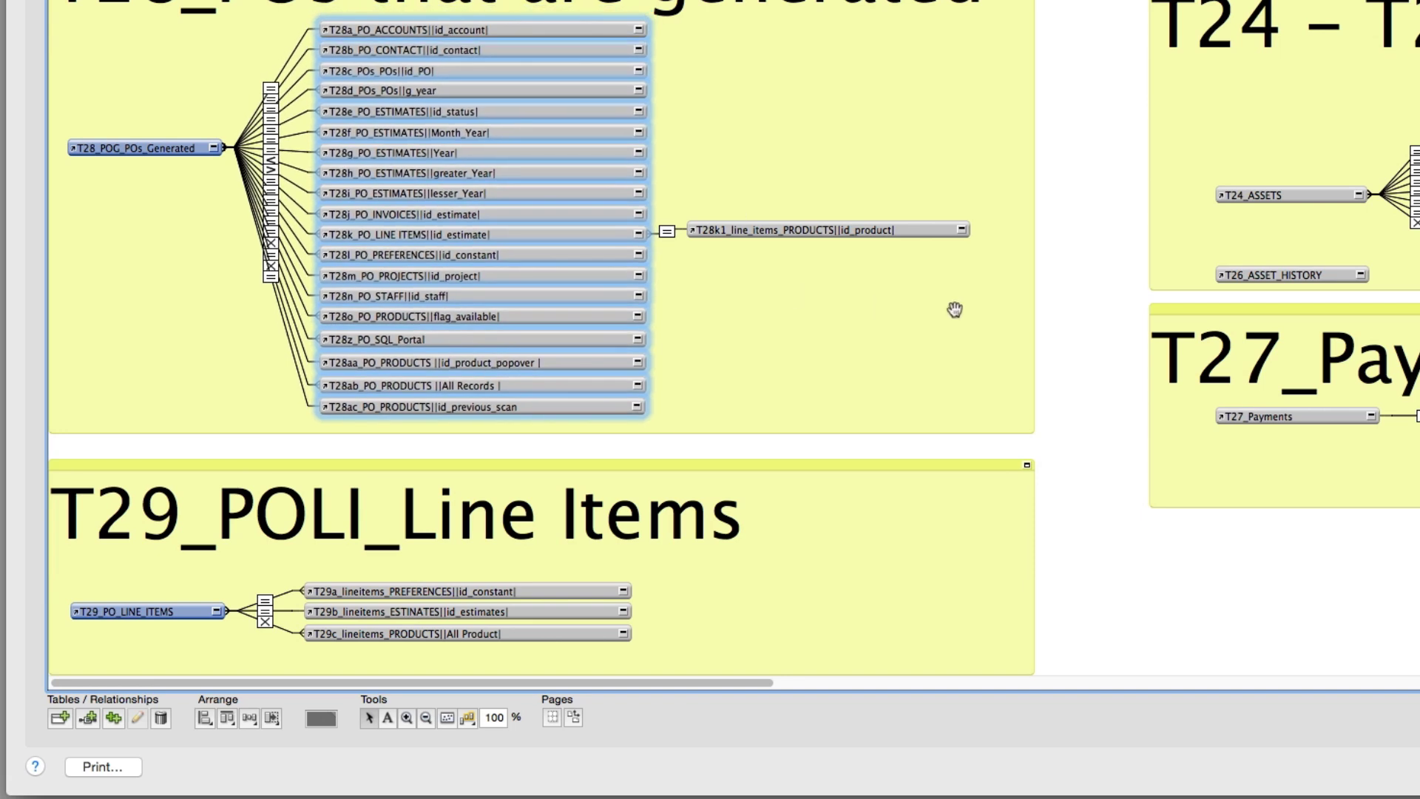
click(879, 239)
drag(893, 233, 893, 239)
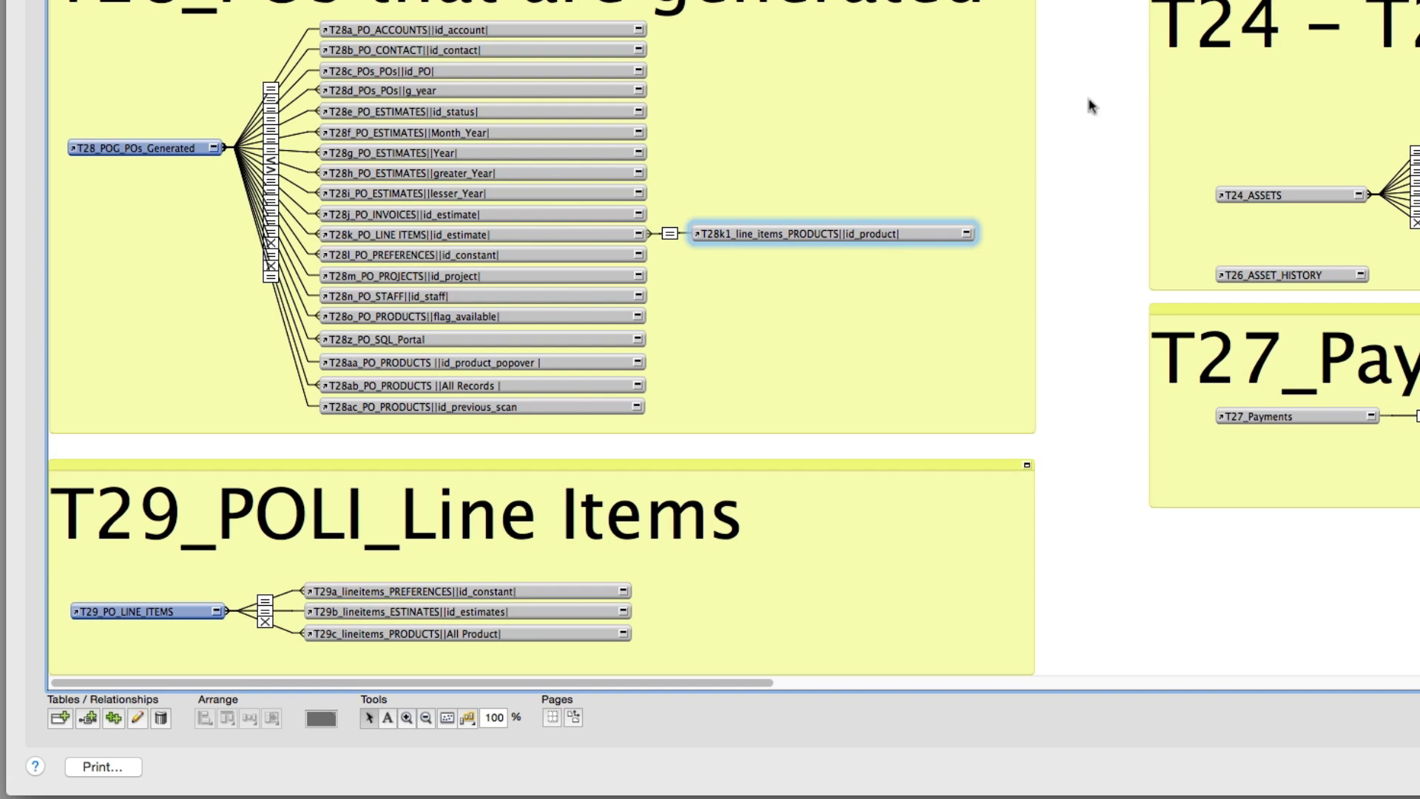
Open the table settings of T28e_PO_ESTIMATES||id_status| and browse the source tables for the purchase order table.
click(377, 113)
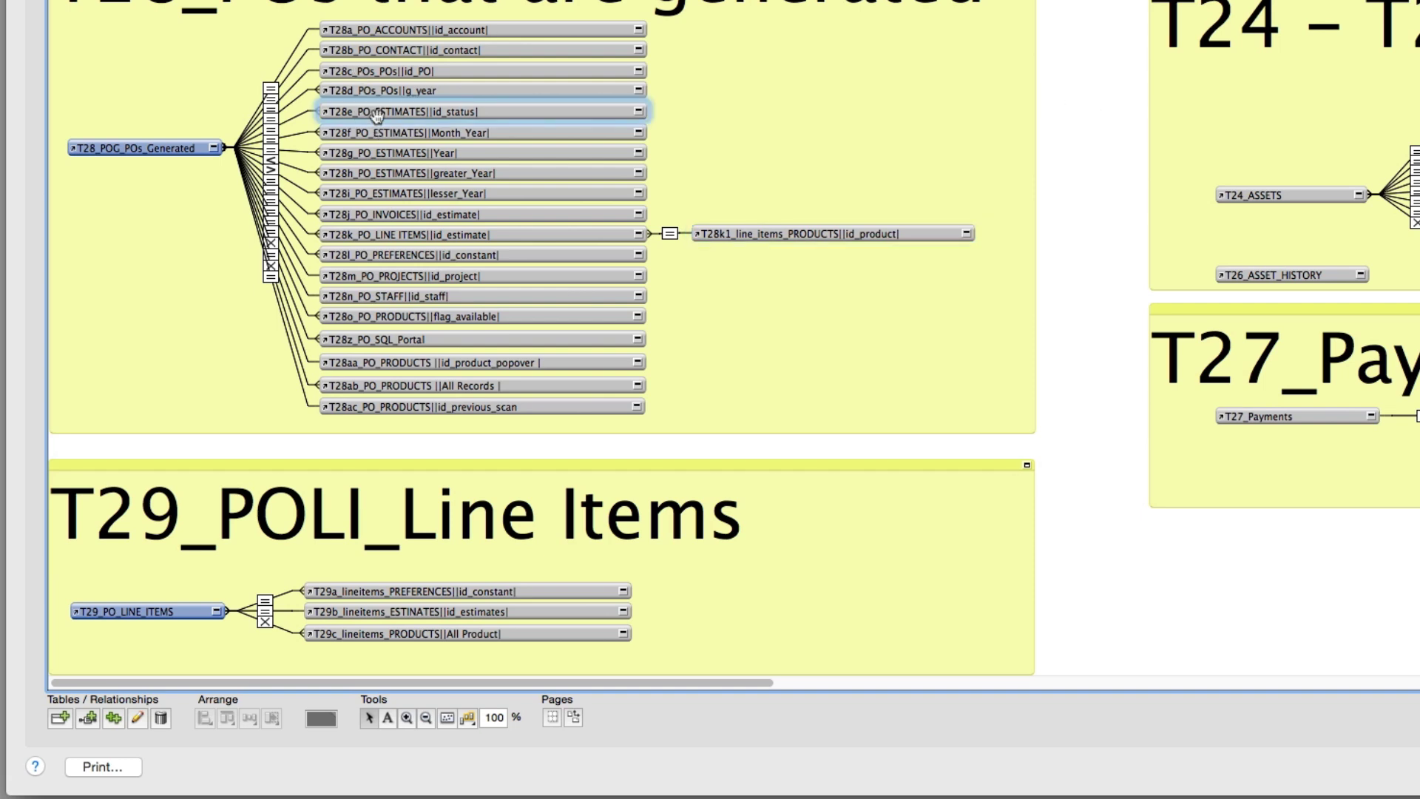
double_click(378, 117)
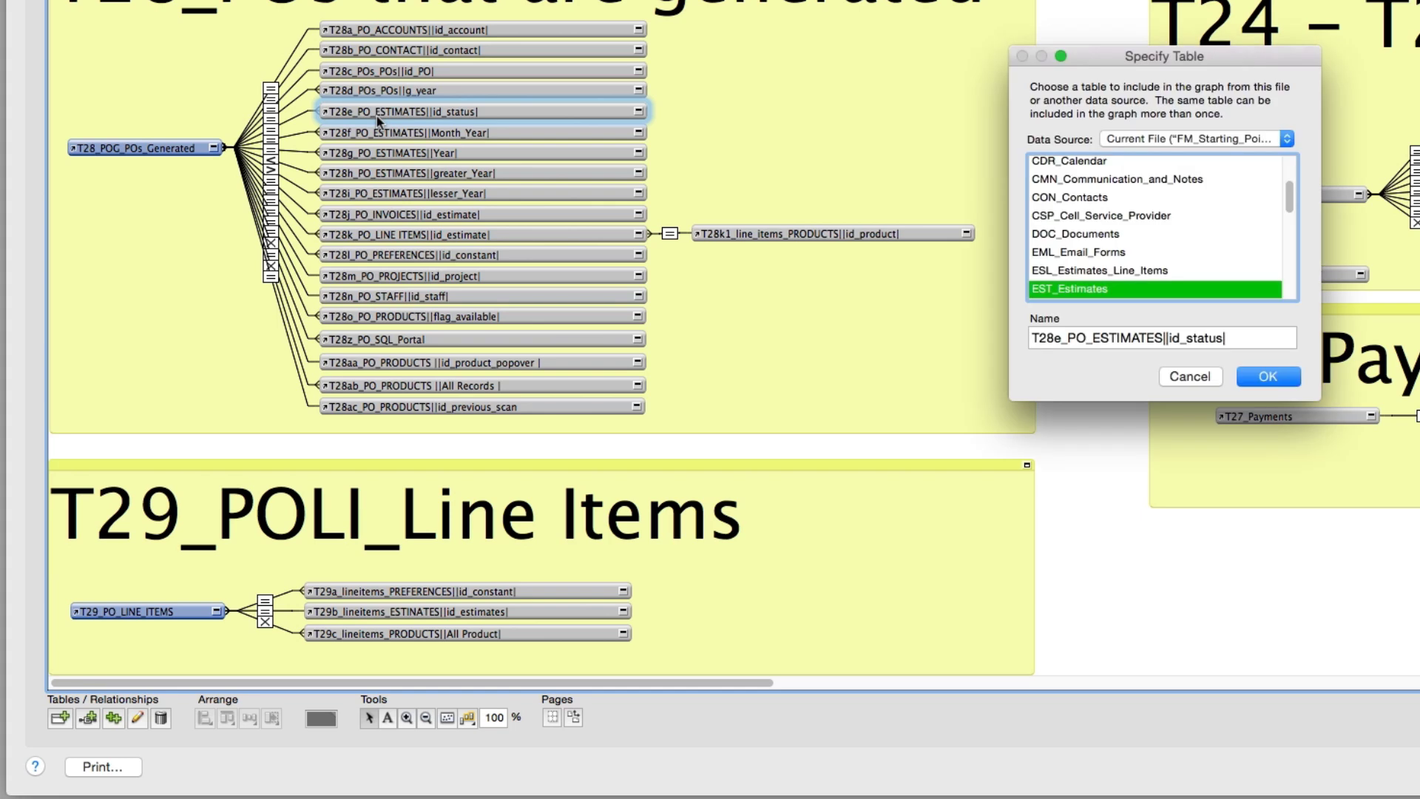
scroll(1149, 281, down, 5)
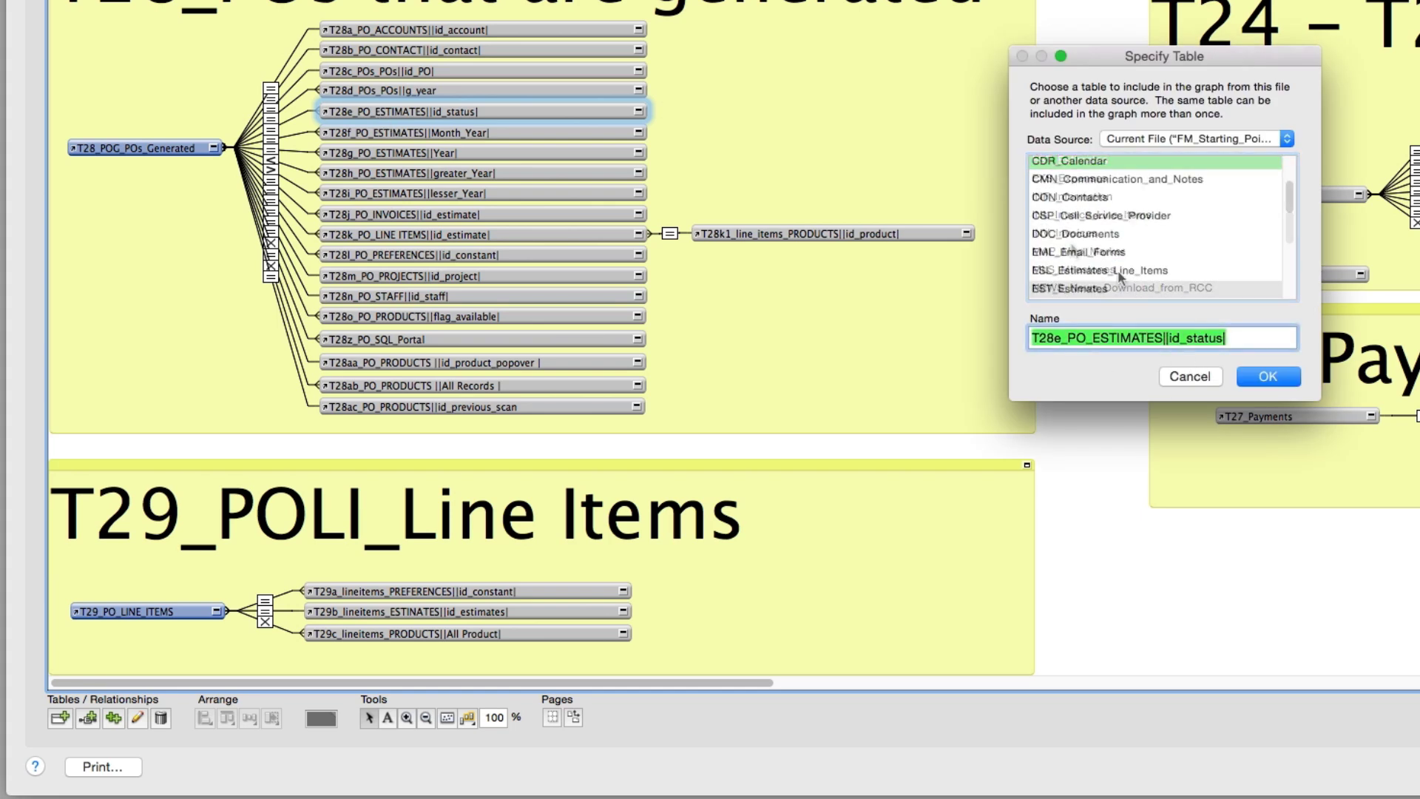
Point the T28e occurrence at POG_POs_Generated, name it T28e_POs_POs||id_status|, and confirm its id_constant = flag_status relationship.
scroll(1120, 278, down, 5)
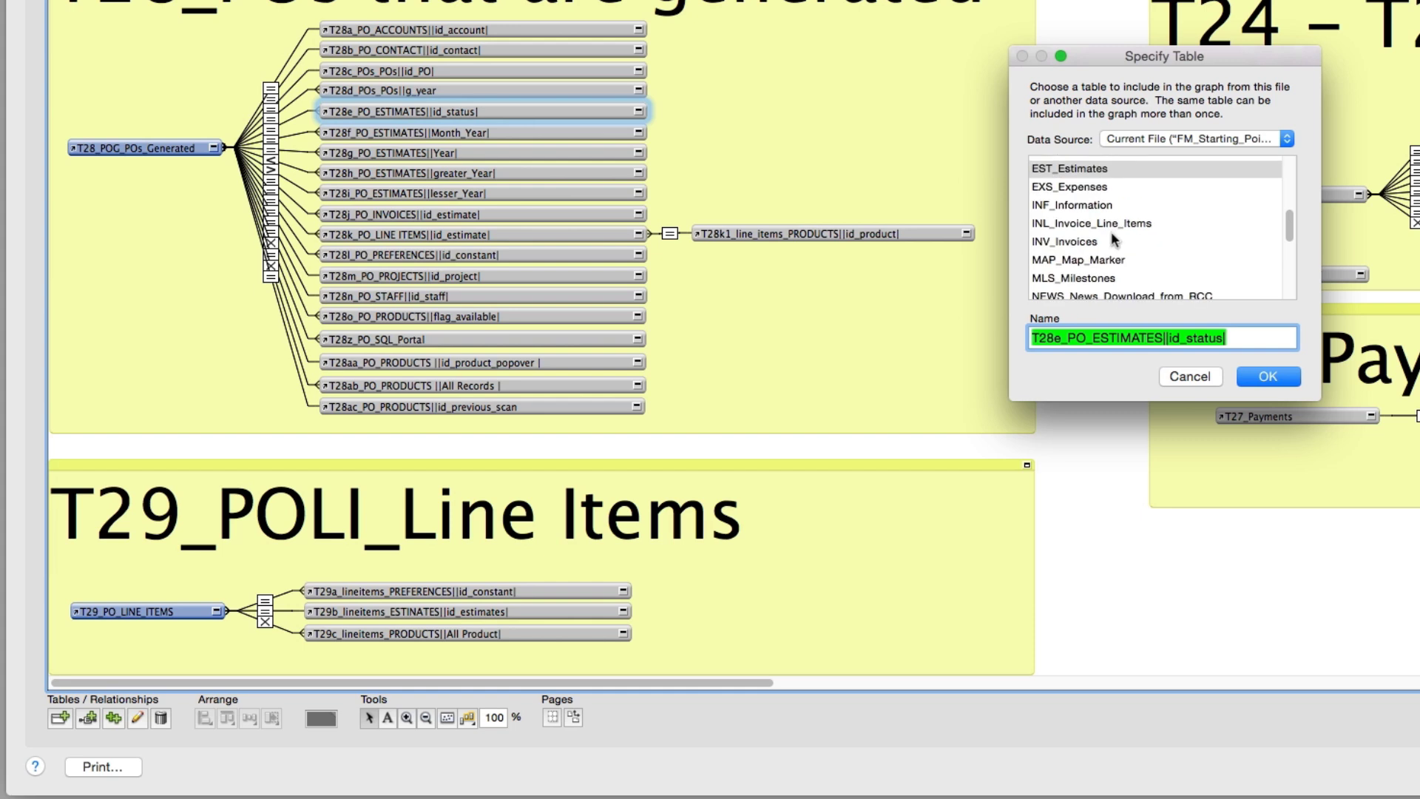
click(1107, 280)
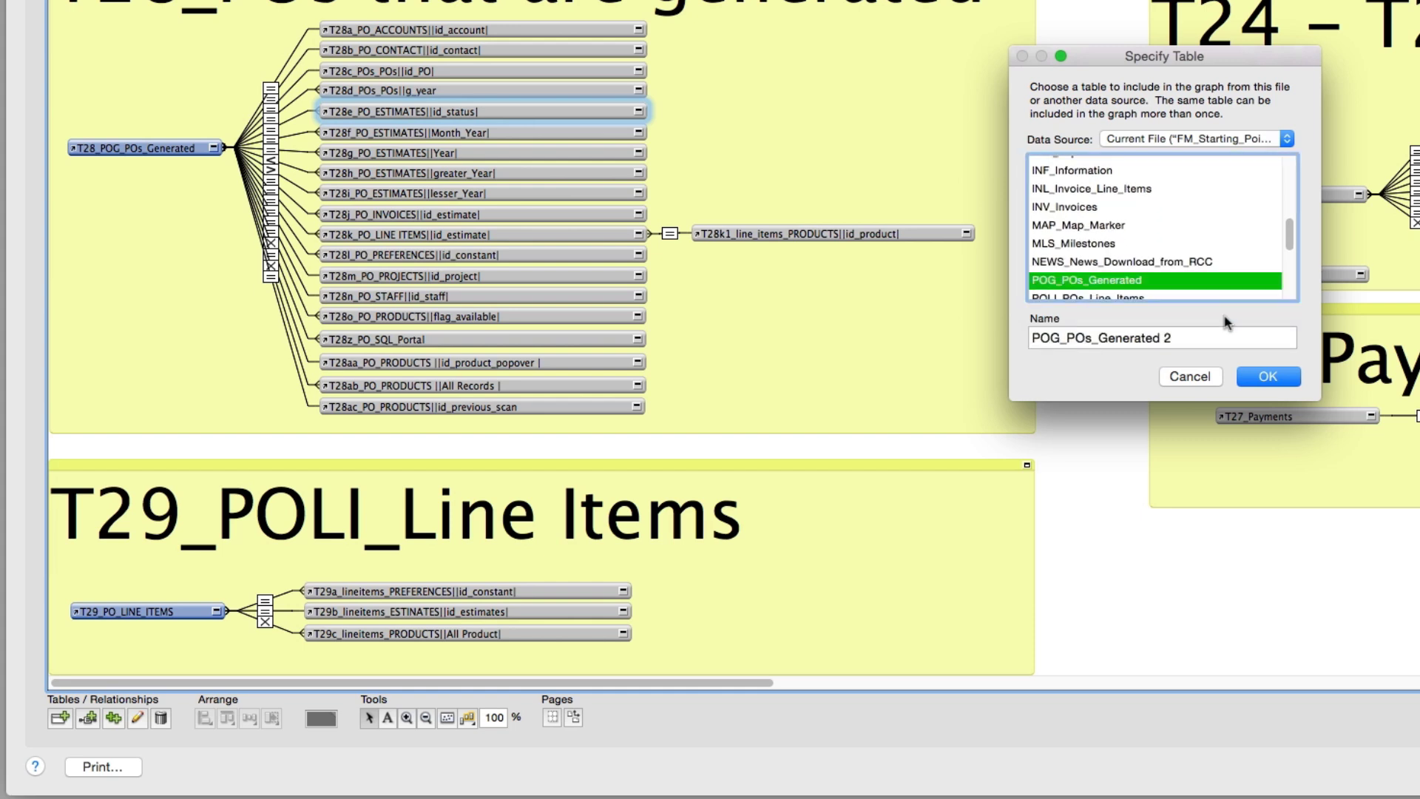
triple_click(1109, 336)
text(T28e_PO_ESTIMATES||id_status|)
click(1092, 338)
text(s)
drag(1099, 337, 1168, 341)
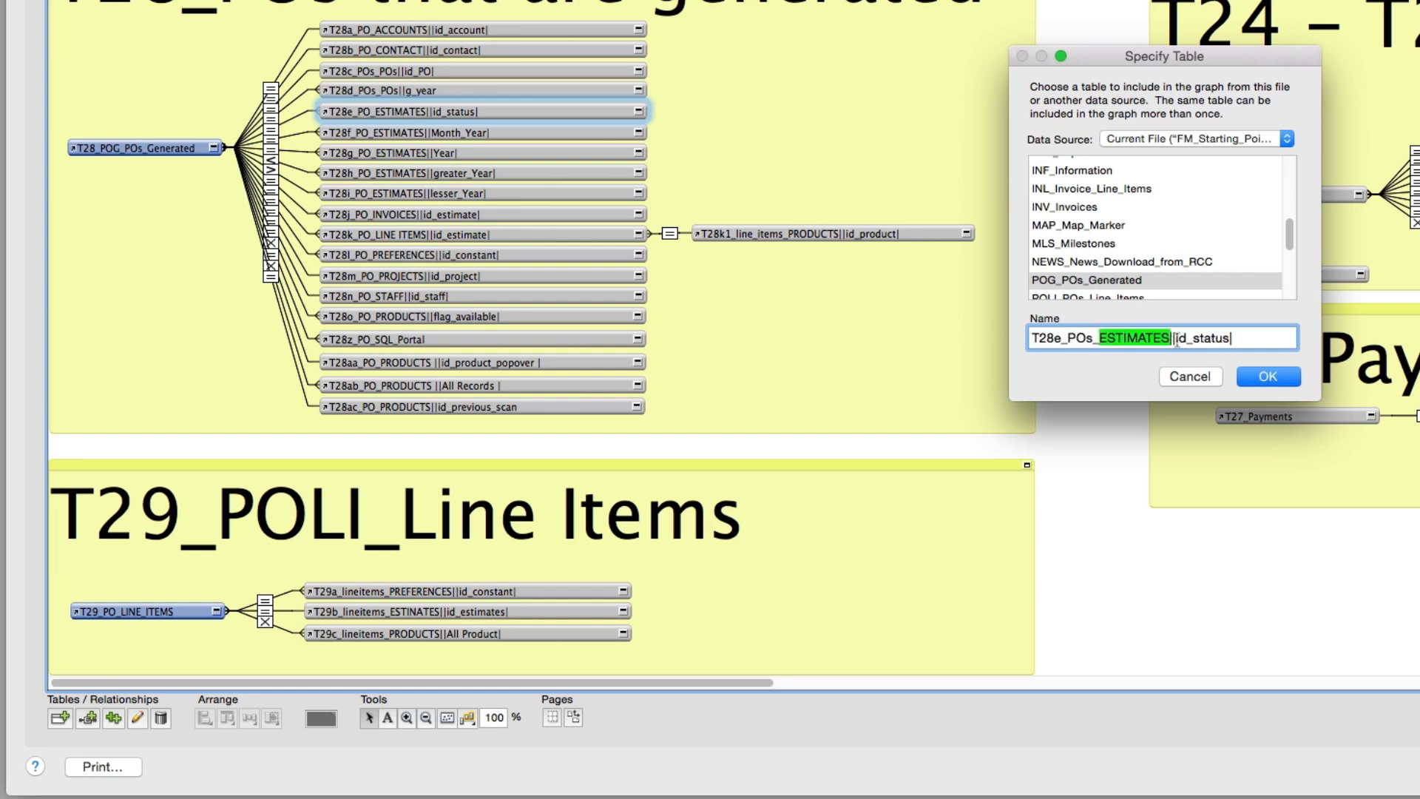
text(POs)
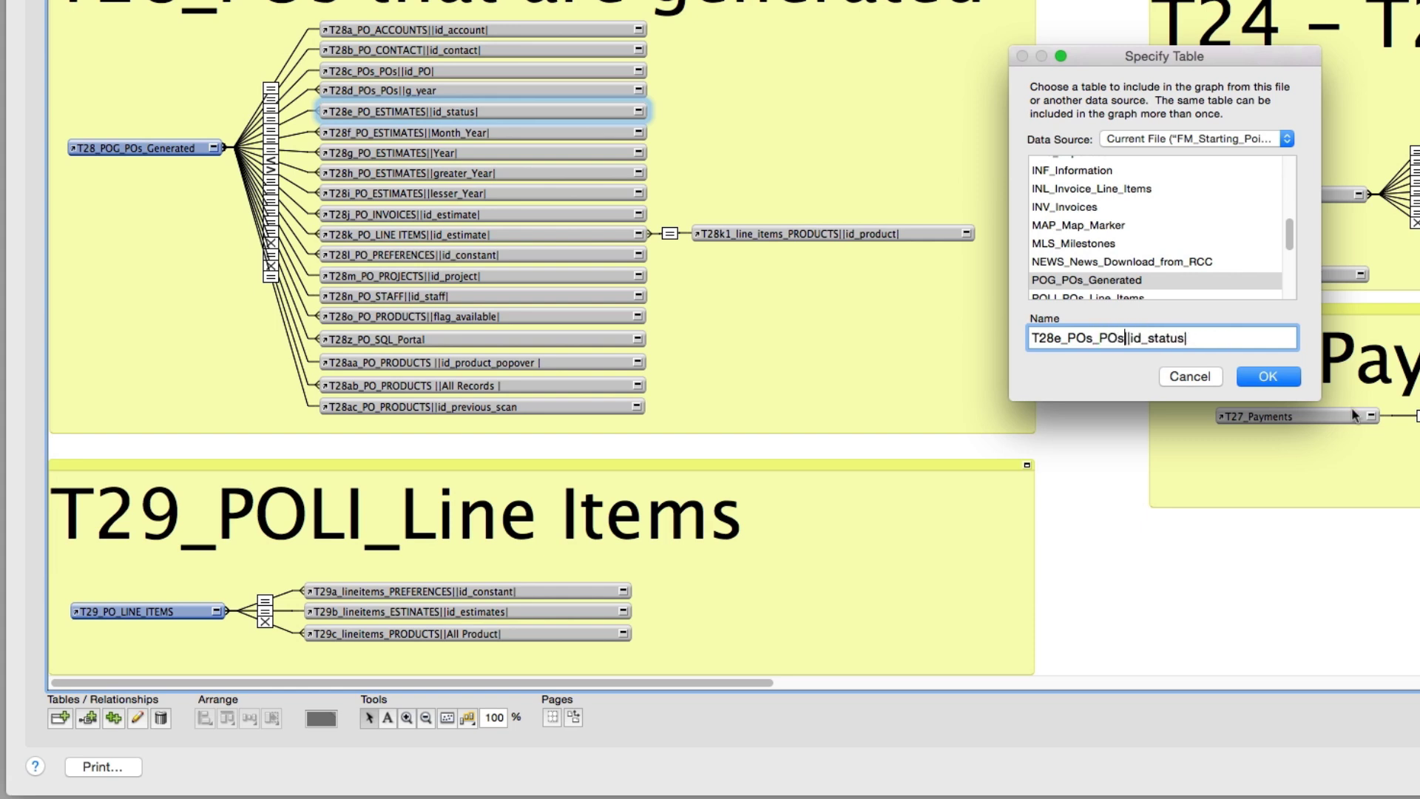
click(1269, 377)
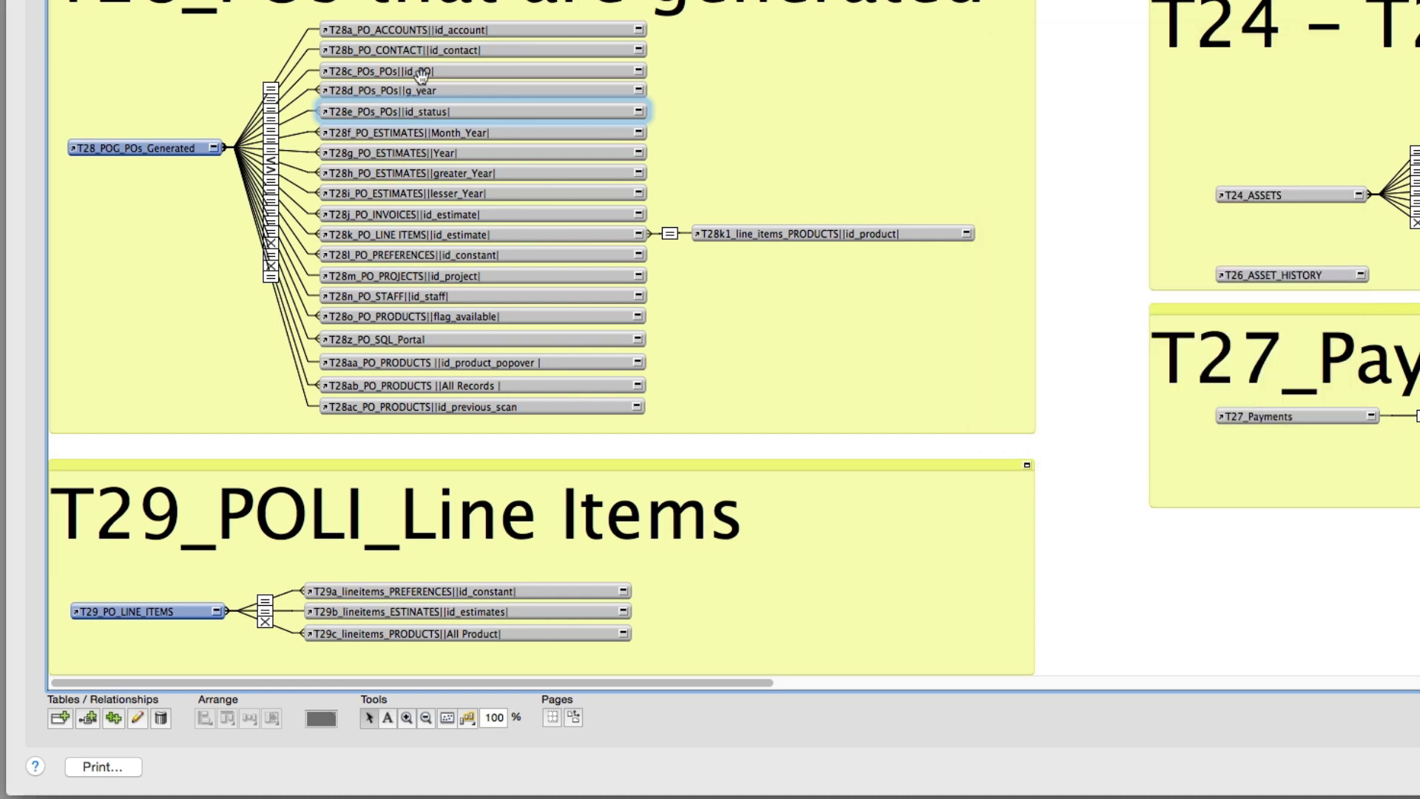
double_click(279, 141)
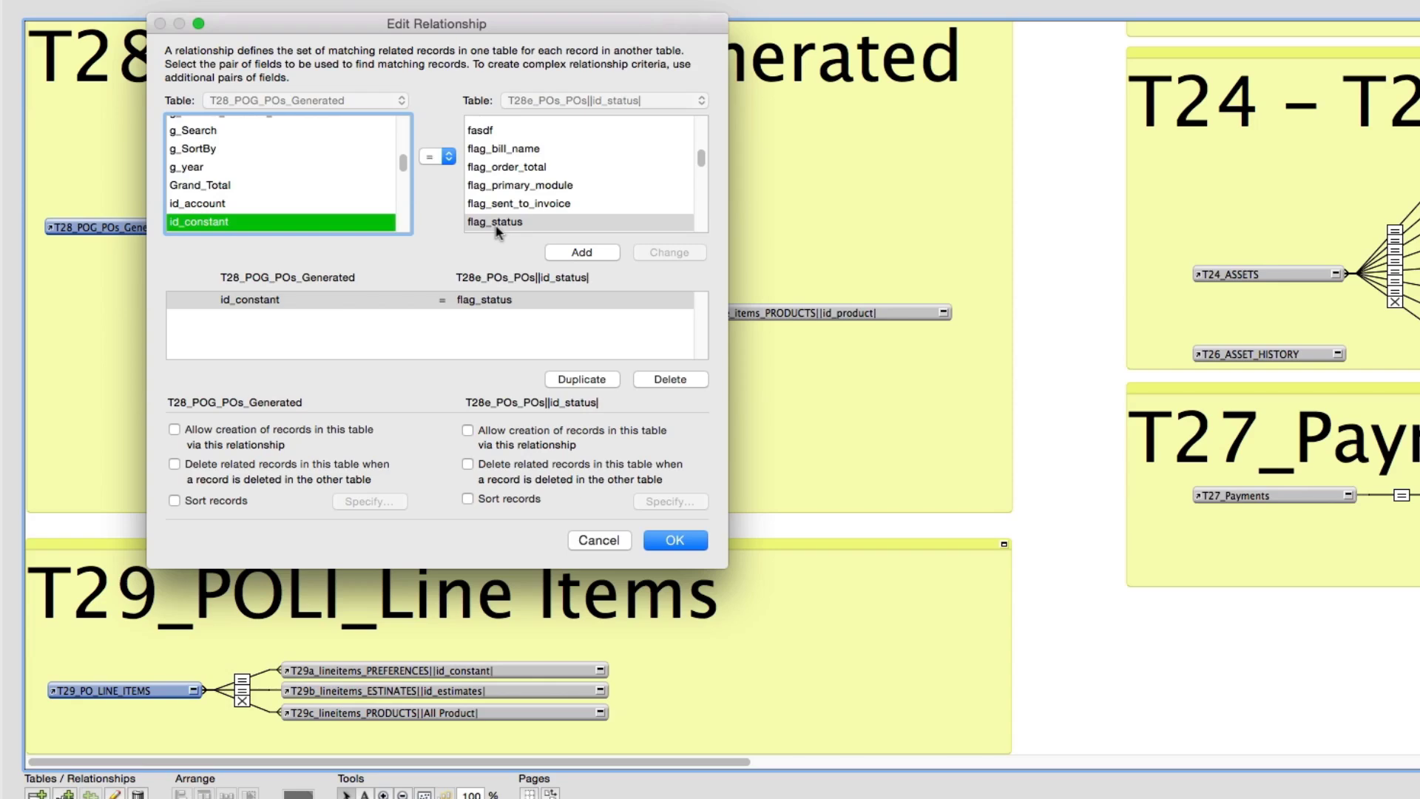
click(674, 540)
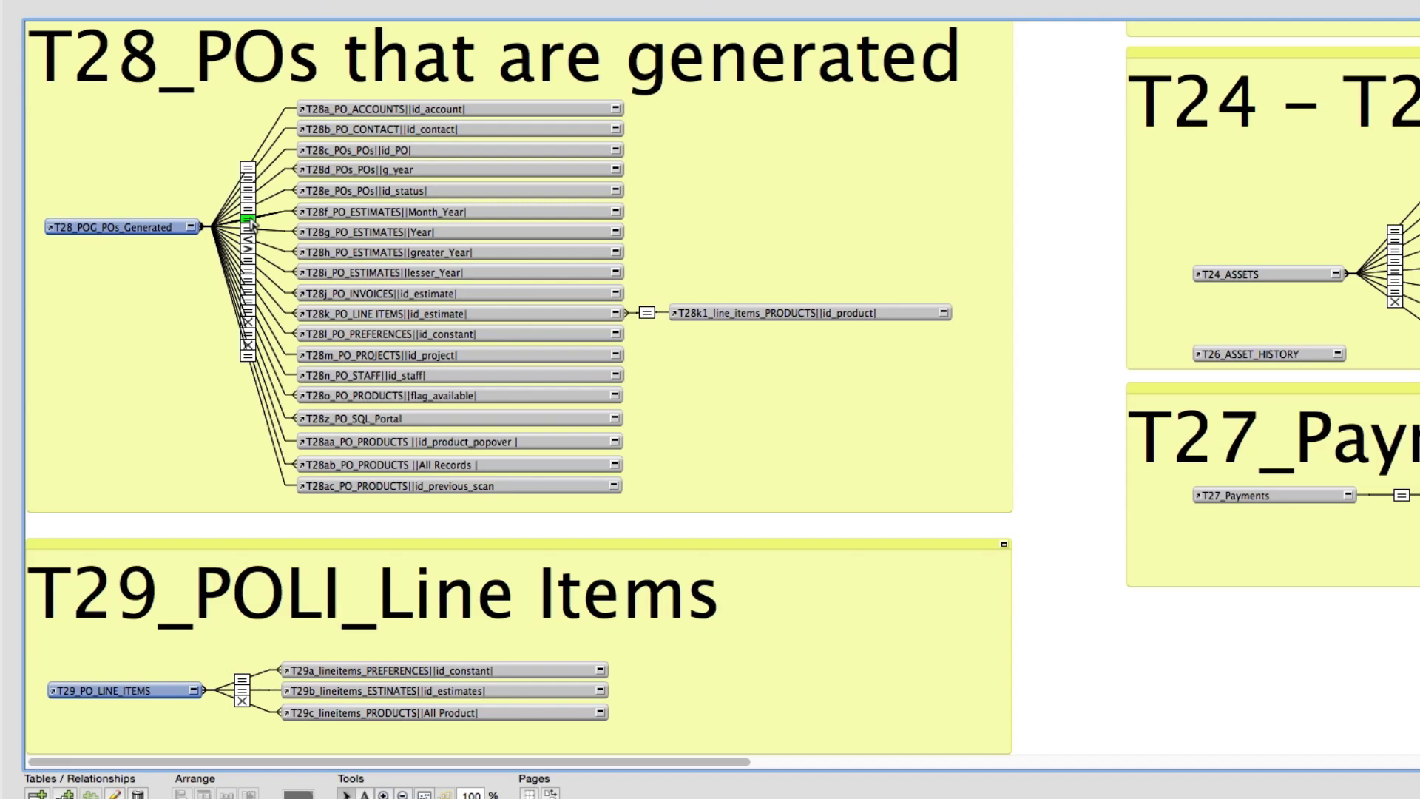
Switch the source table of the T28f Month_Year occurrence to POG_POs_Generated while keeping its existing name text.
click(353, 215)
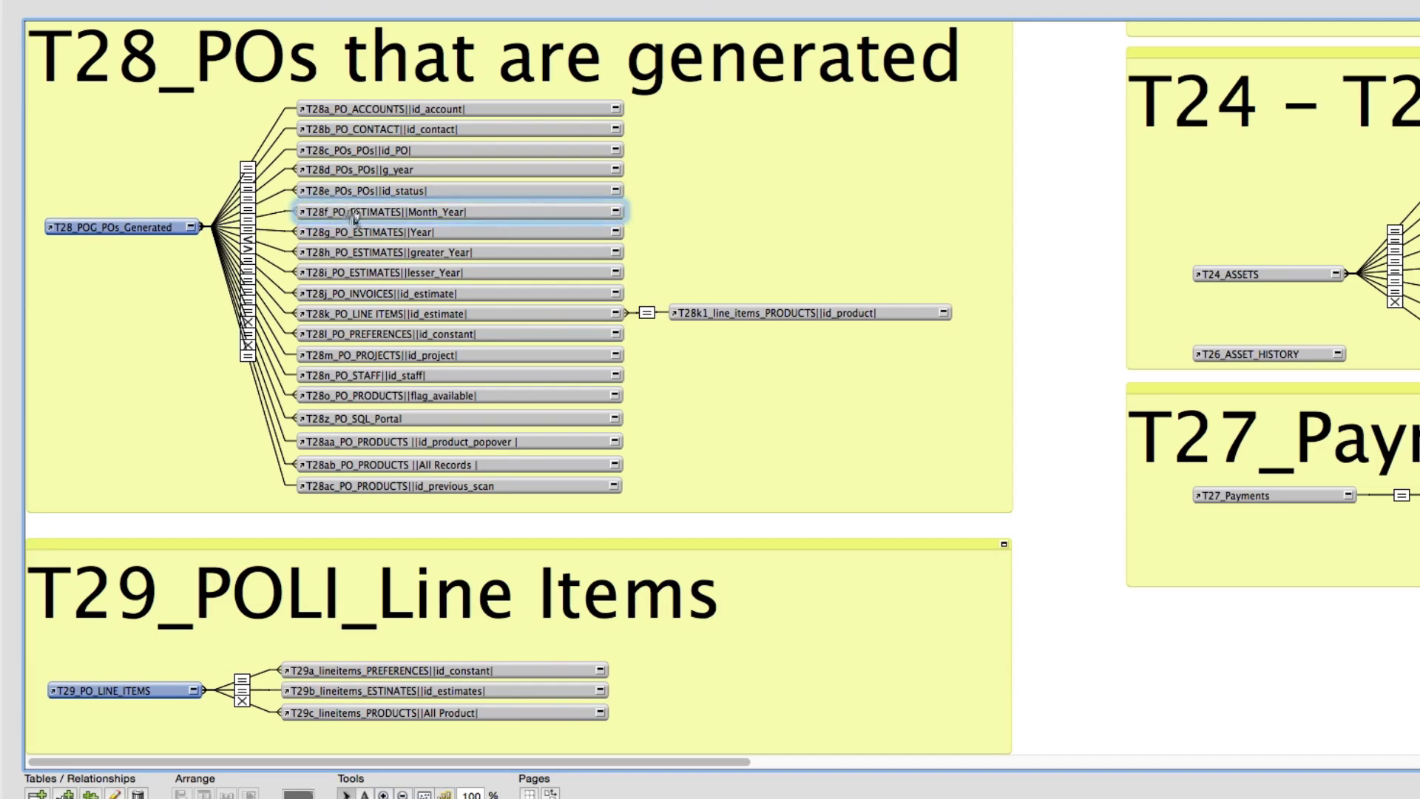
double_click(354, 214)
drag(1241, 423, 837, 378)
key(super+c)
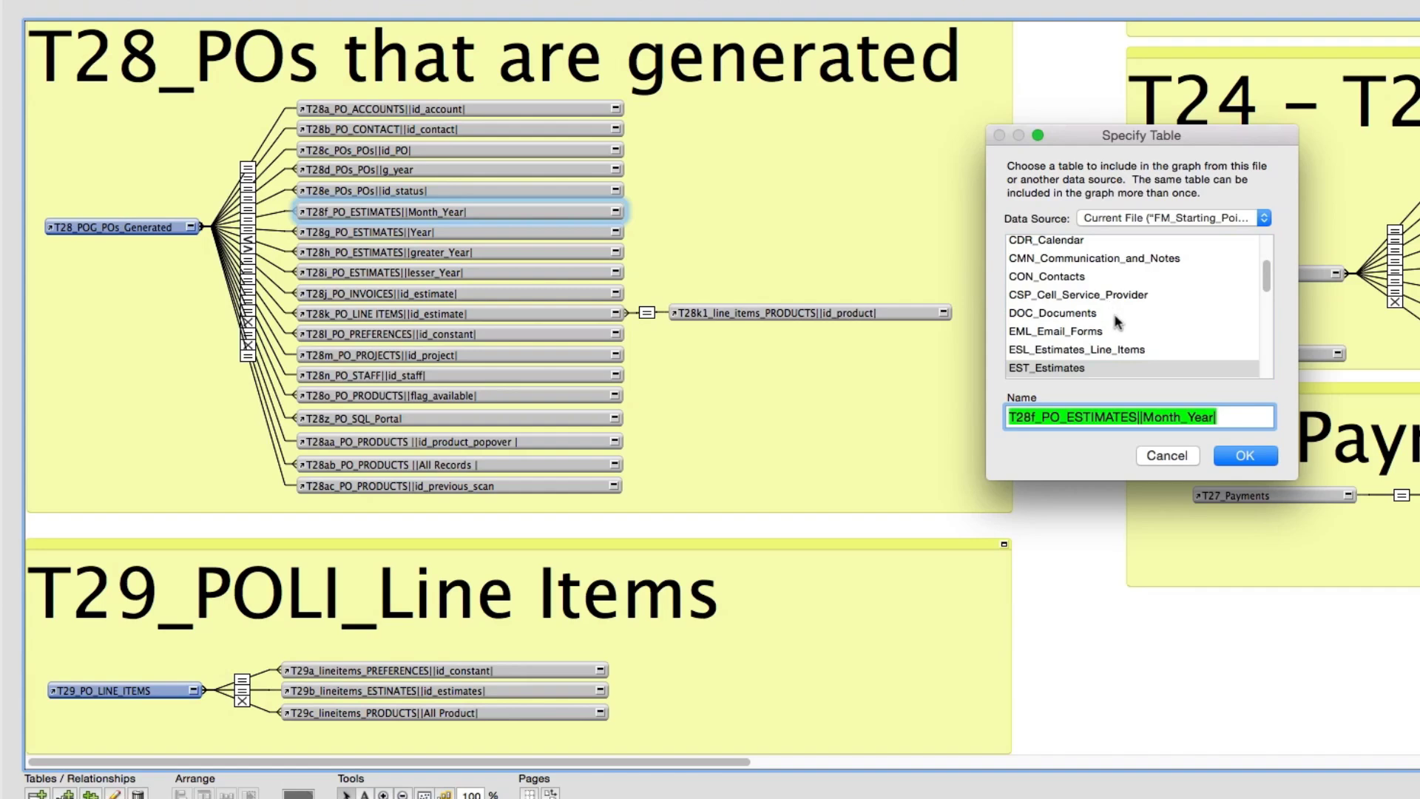
scroll(1092, 338, down, 5)
click(1092, 333)
key(Tab)
key(super+v)
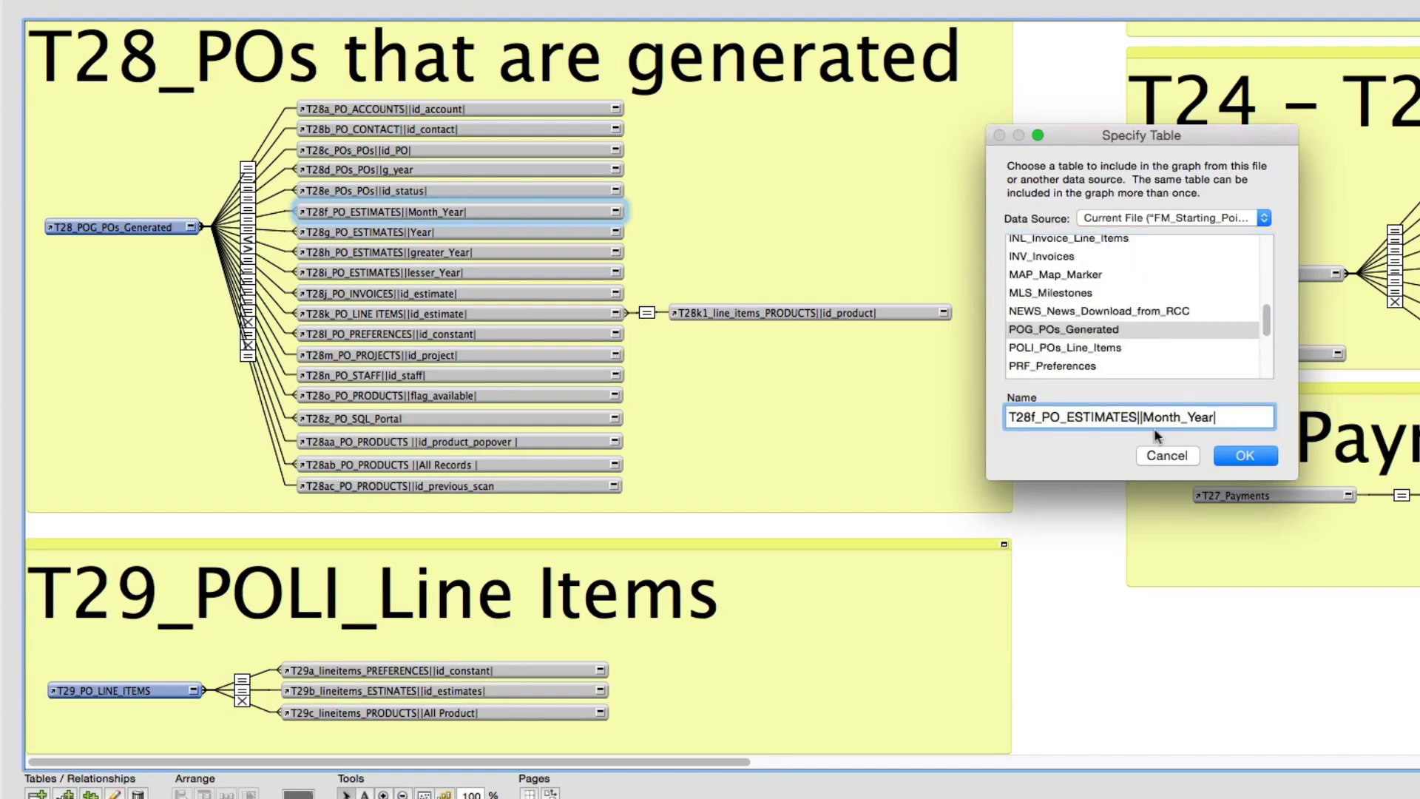
Rename the T28f occurrence T28f_POs_POs||Month_Year| and review its relationship to T28_POG_POs_Generated.
drag(1069, 419, 1137, 423)
text(POs)
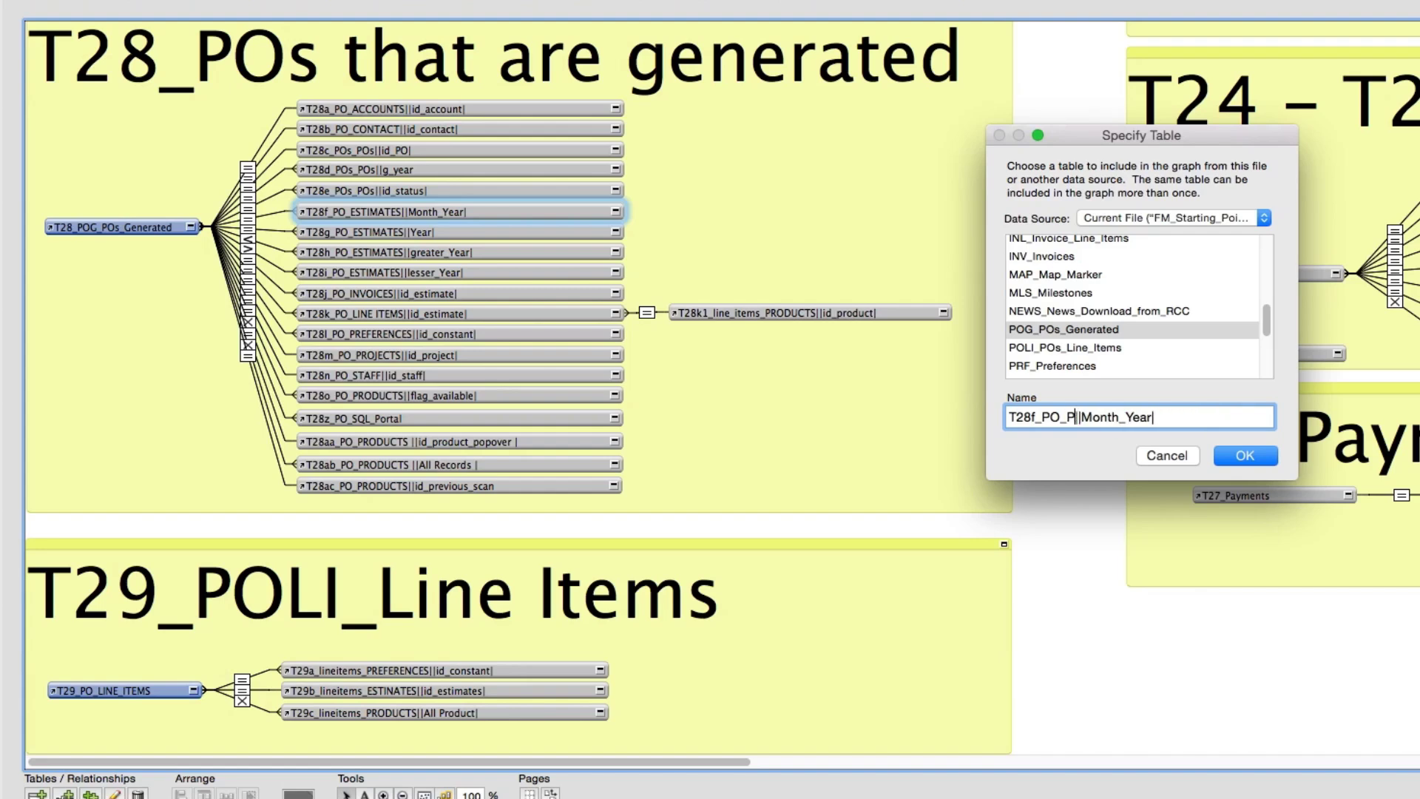
click(1058, 418)
text(s)
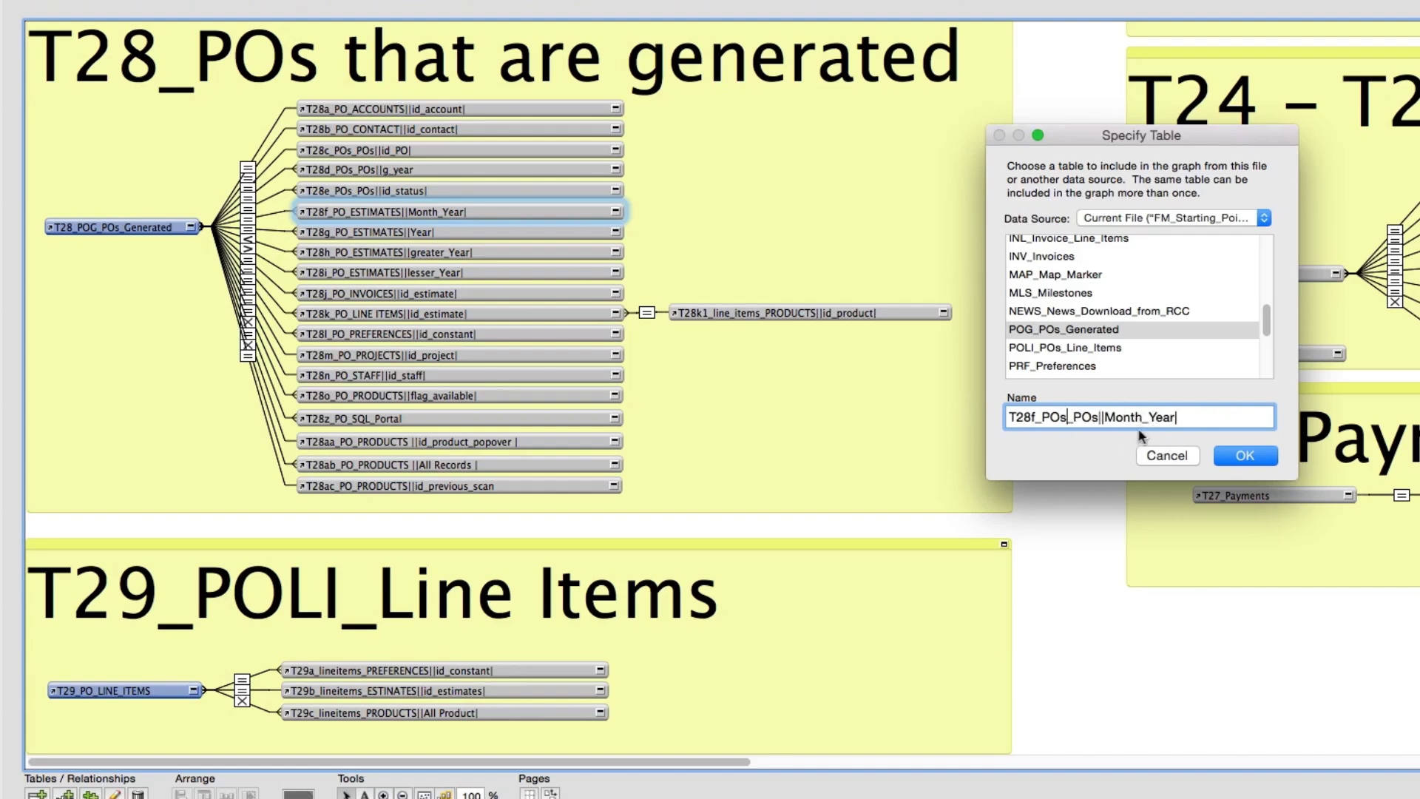
click(1244, 455)
double_click(247, 228)
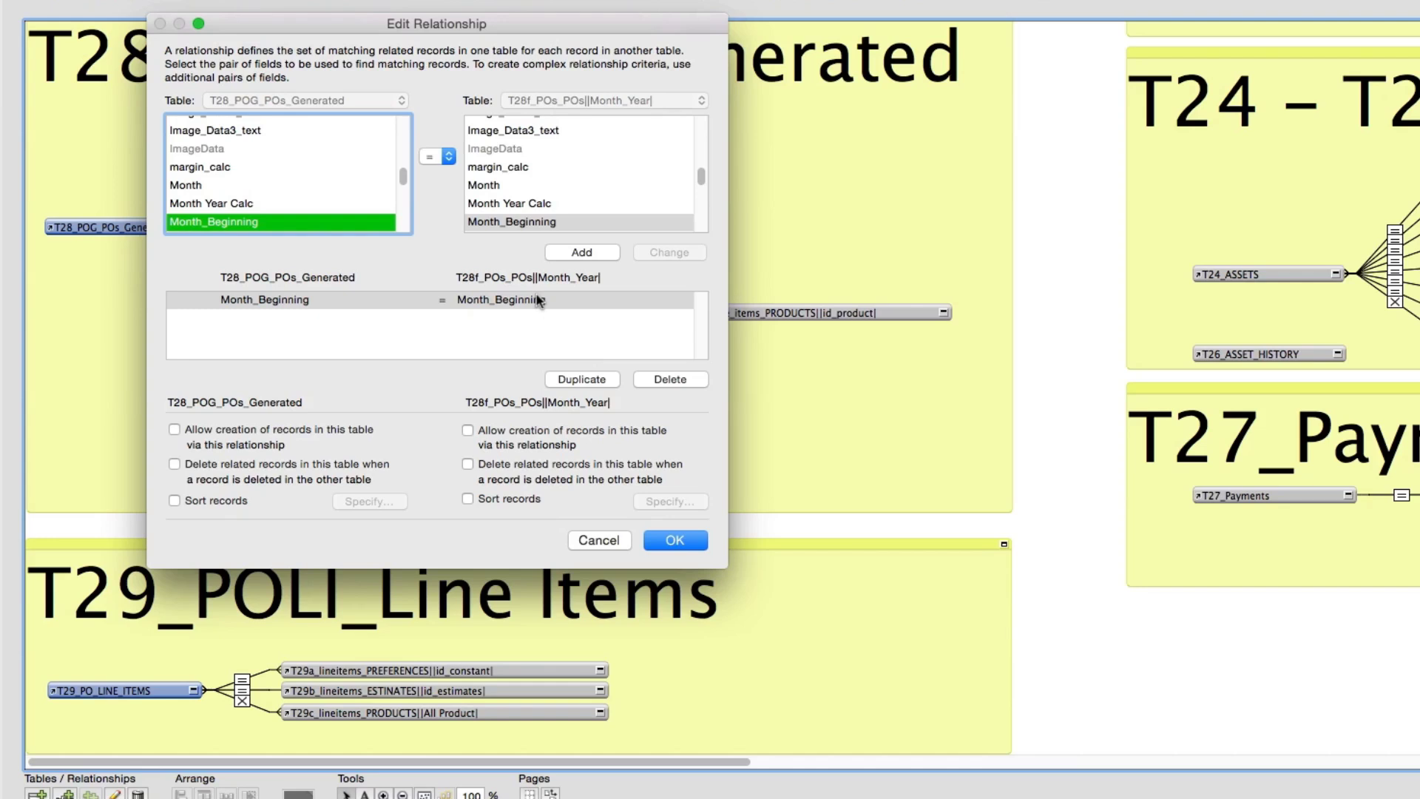
click(677, 541)
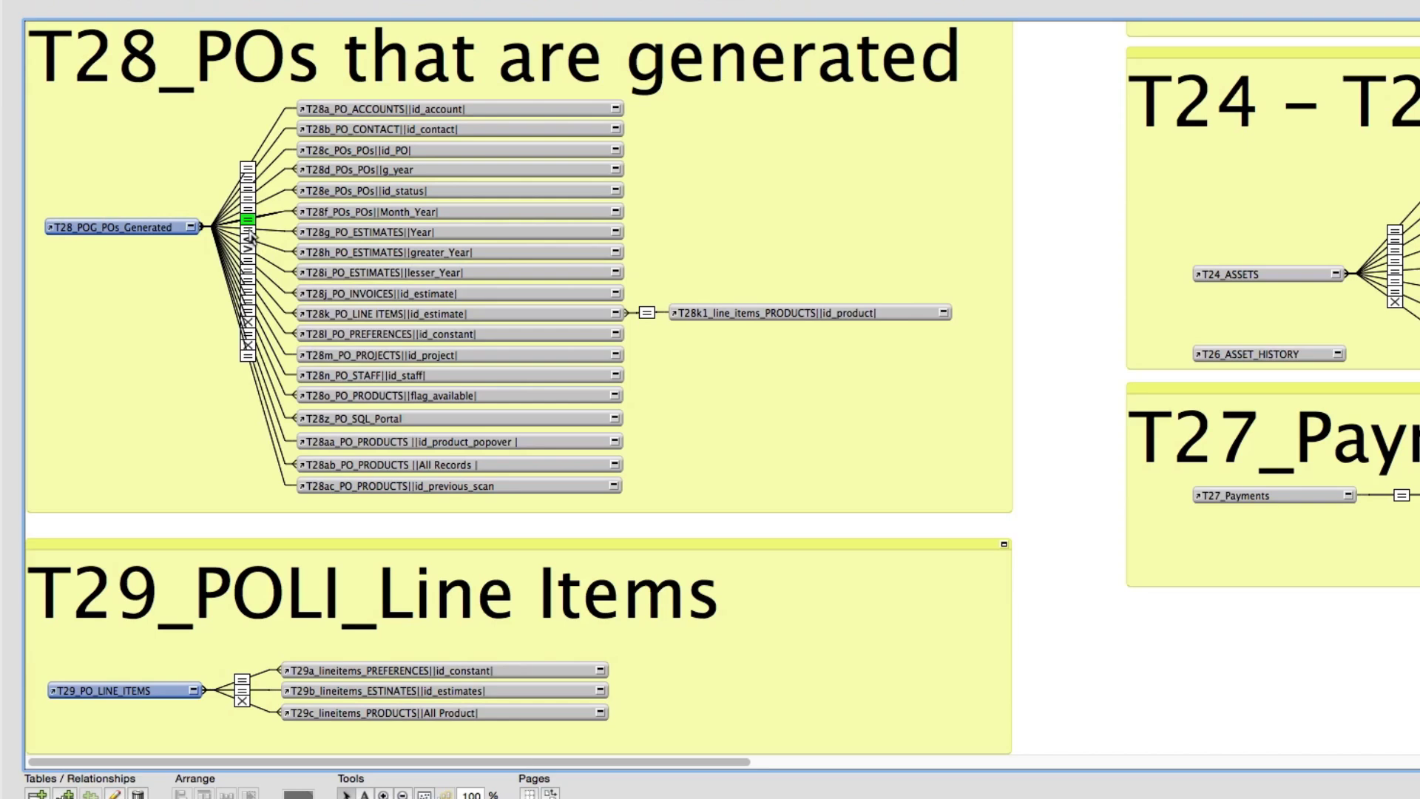
Switch the source table of the T28g Year occurrence to POG_POs_Generated while keeping its existing name text.
click(326, 235)
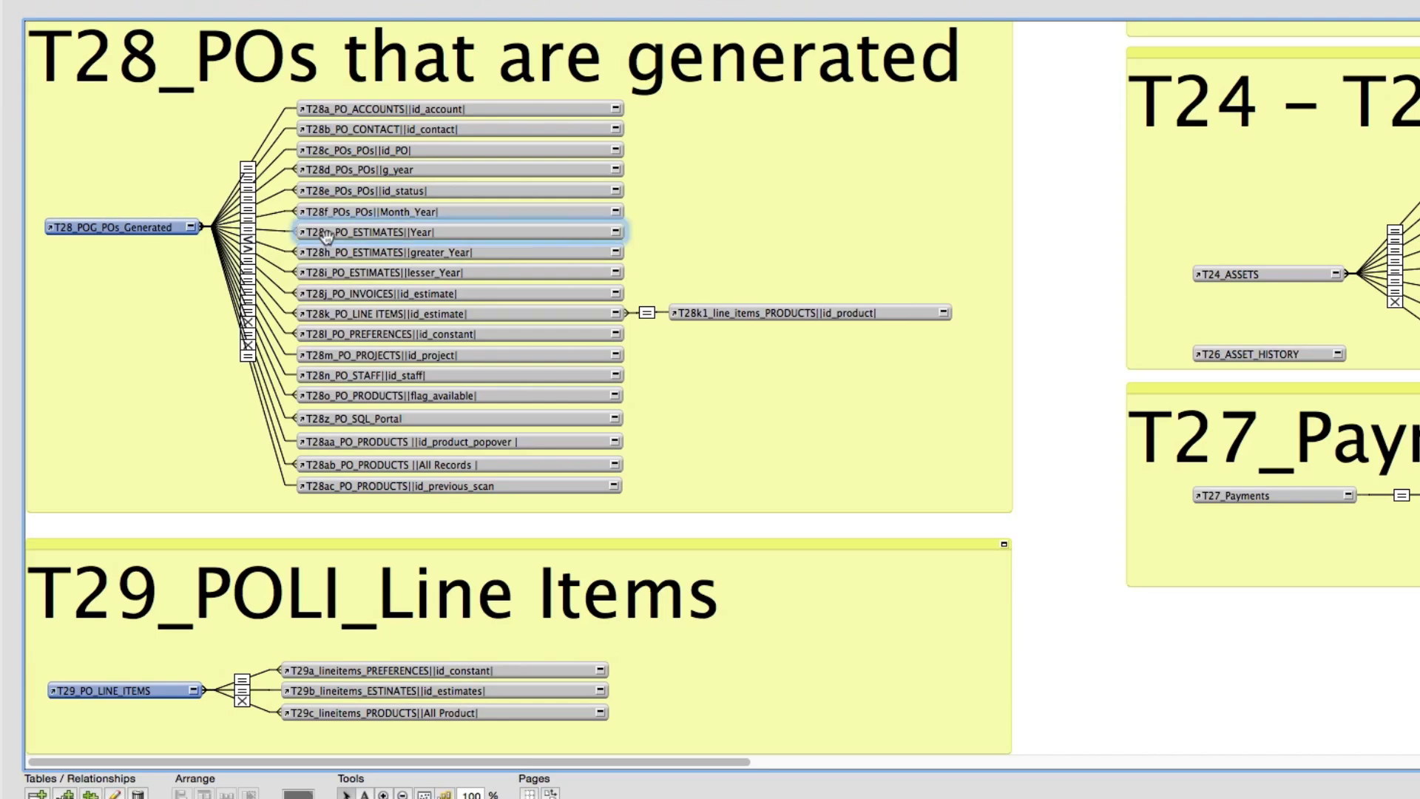
double_click(326, 236)
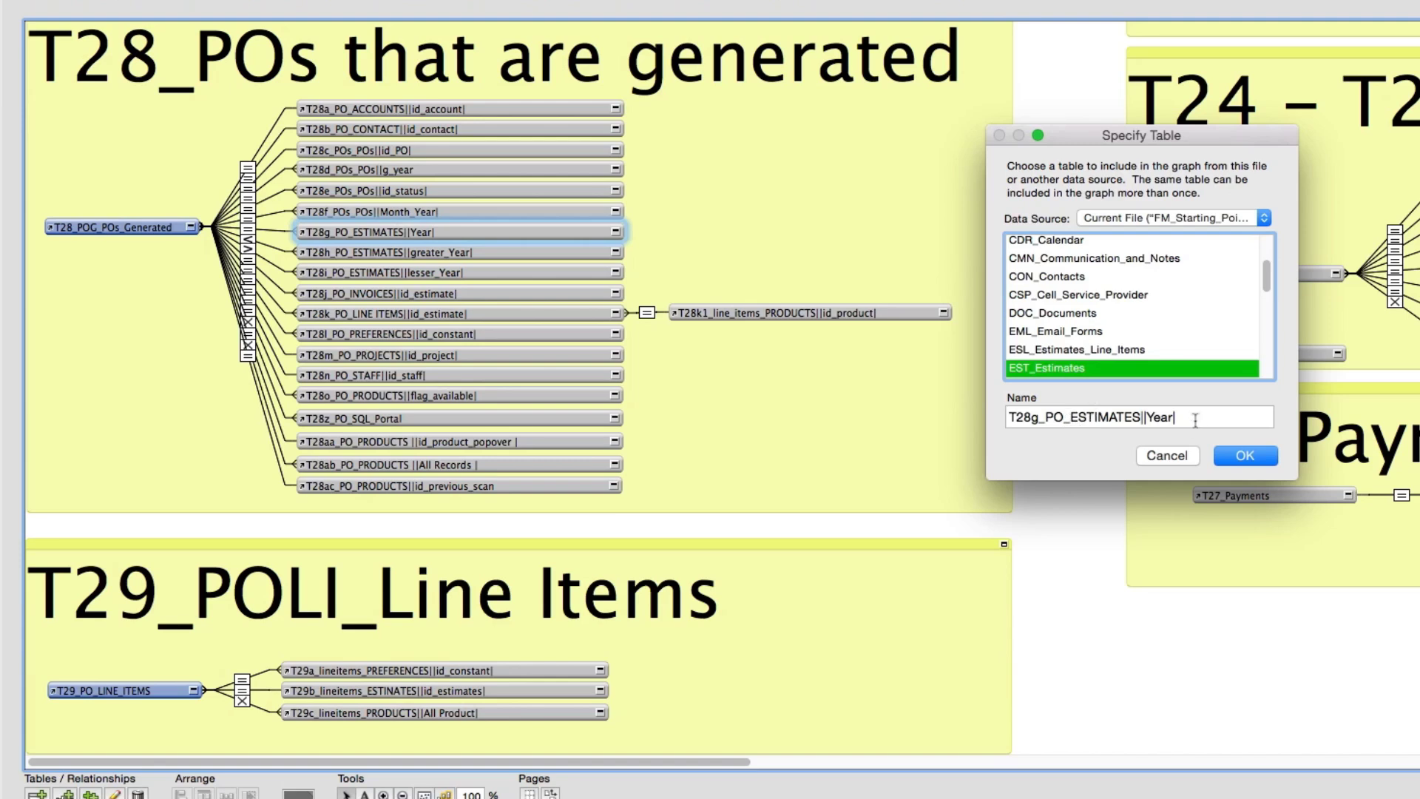
drag(1196, 418, 1085, 418)
drag(944, 392, 940, 392)
key(ctrl+c)
scroll(1081, 360, down, 7)
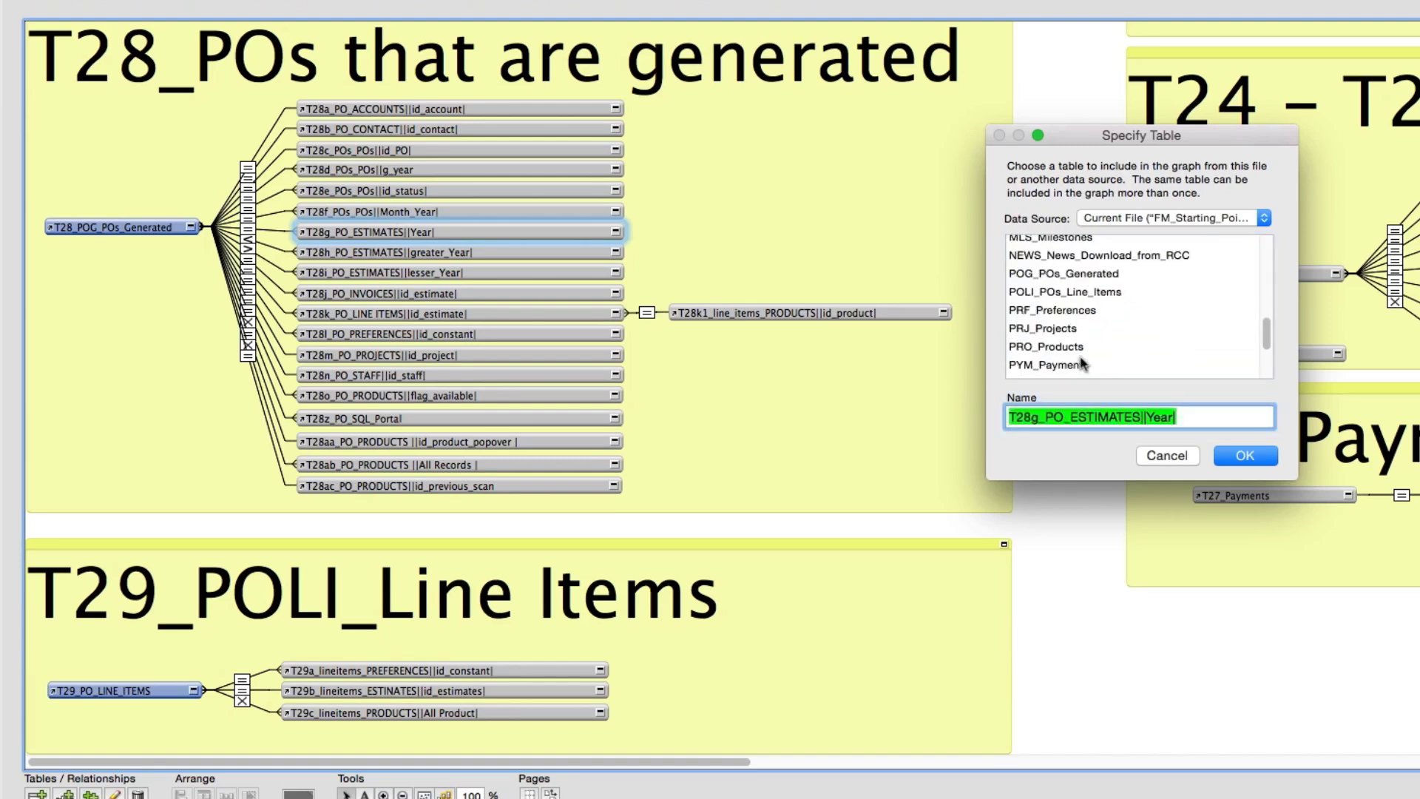
drag(1177, 409, 916, 397)
key(ctrl+v)
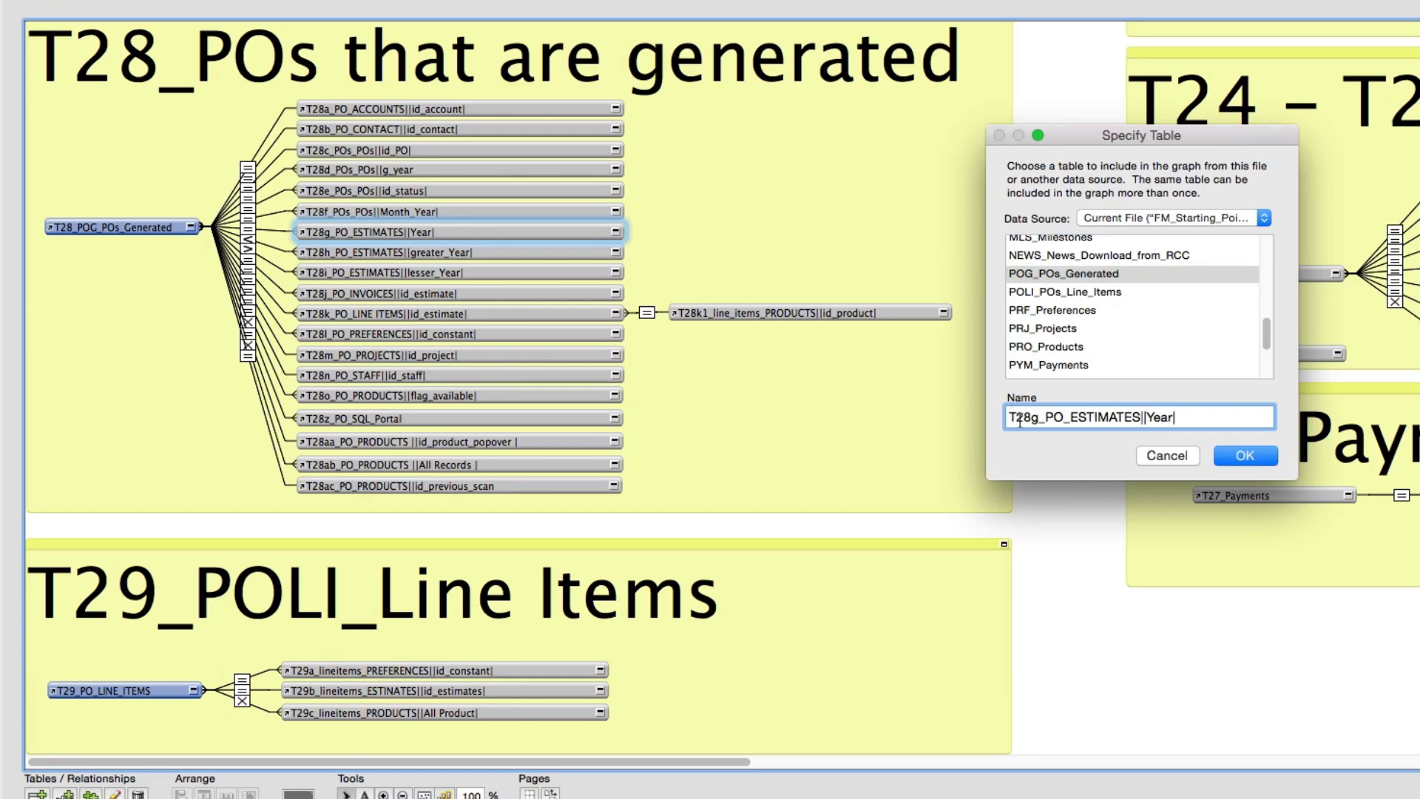
Rename the T28g occurrence T28g_POs_POs||Year| and check its relationship without changing it.
drag(1024, 418, 1140, 419)
text(POs)
click(1063, 418)
text(s)
click(1244, 455)
click(601, 540)
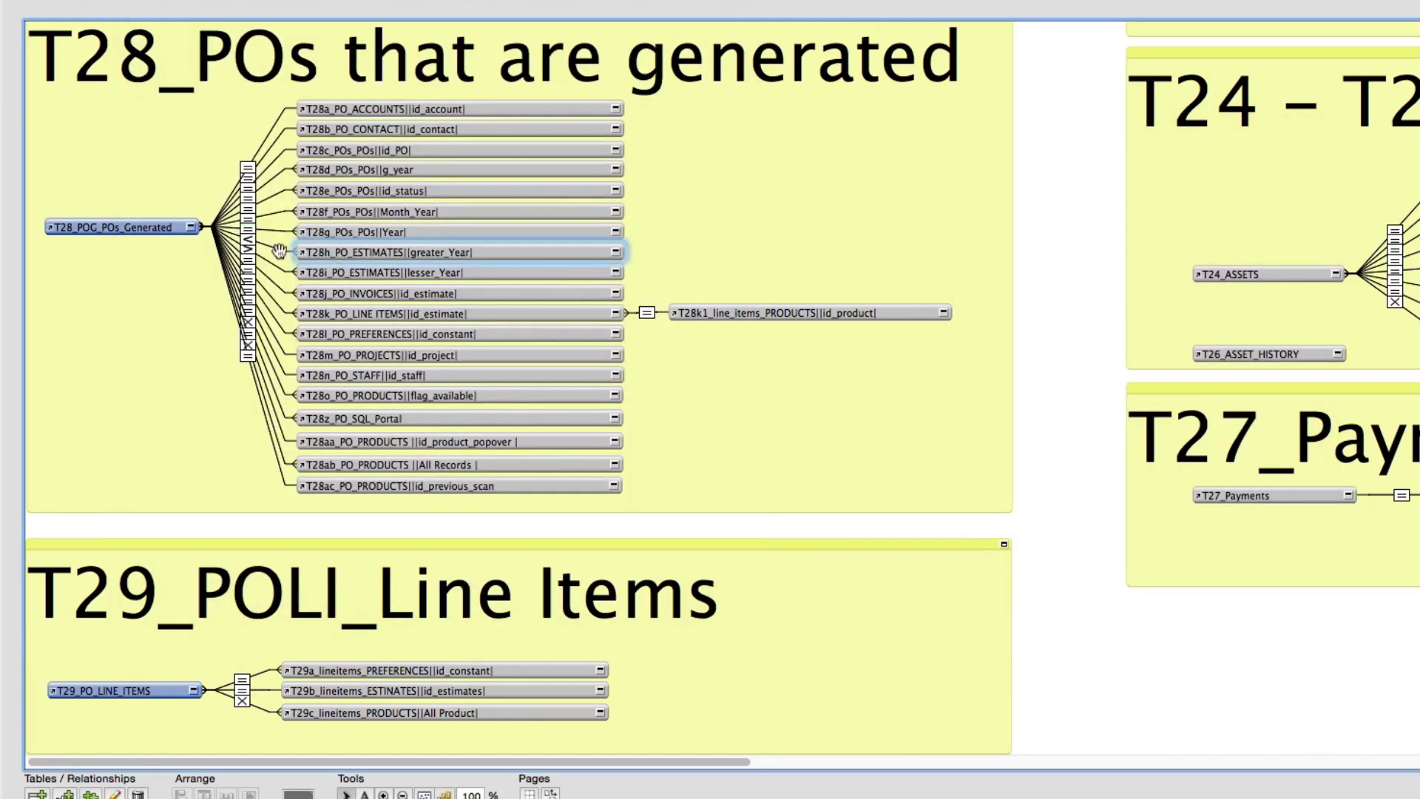
click(607, 541)
Point the T28h occurrence at POG_POs_Generated, name it T28h_POs_POs||greater_Year|, and check its relationship.
double_click(496, 254)
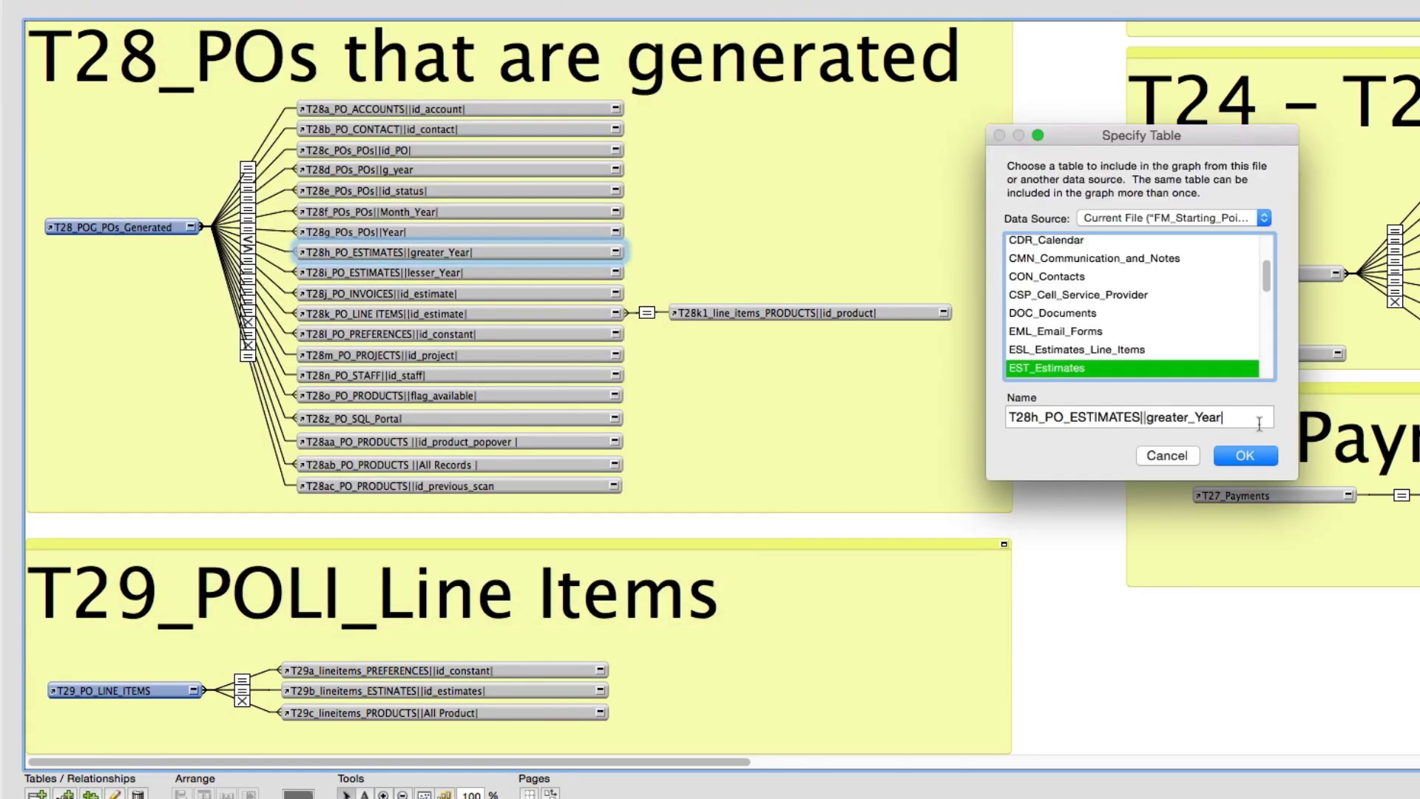
scroll(1112, 322, down, 6)
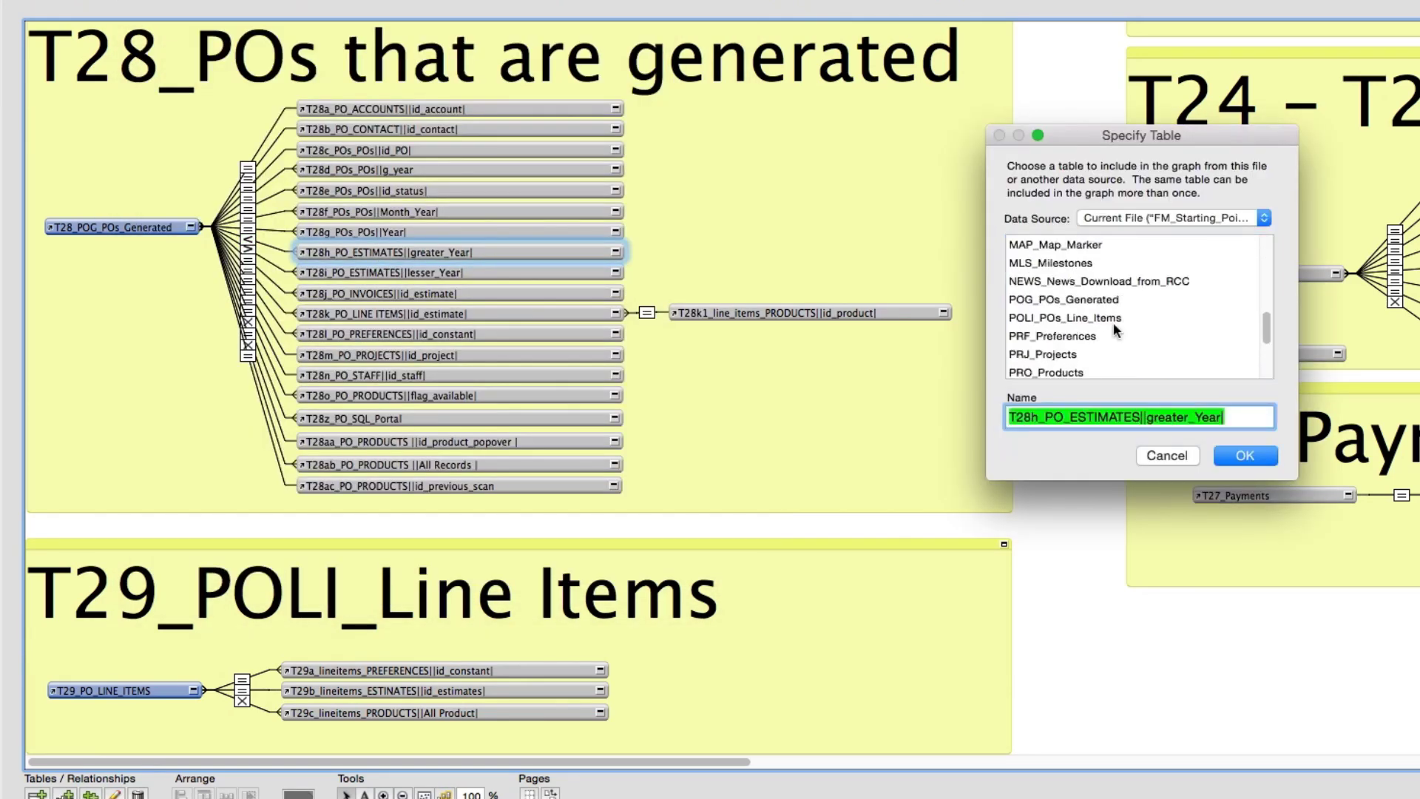
double_click(1072, 370)
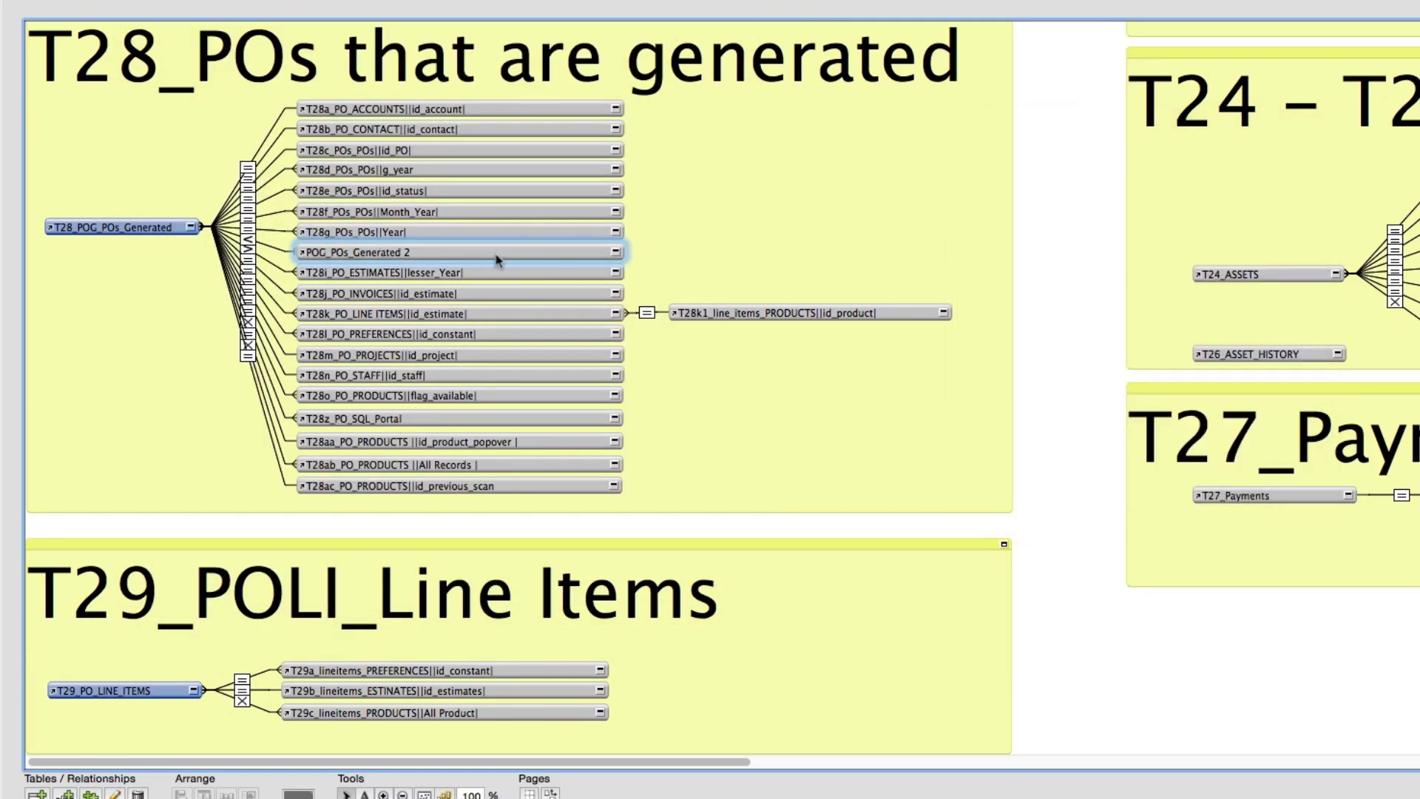
double_click(496, 253)
click(1059, 418)
text(s)
drag(1073, 418, 1152, 419)
text(POs)
click(1244, 454)
double_click(248, 241)
key(Escape)
click(392, 256)
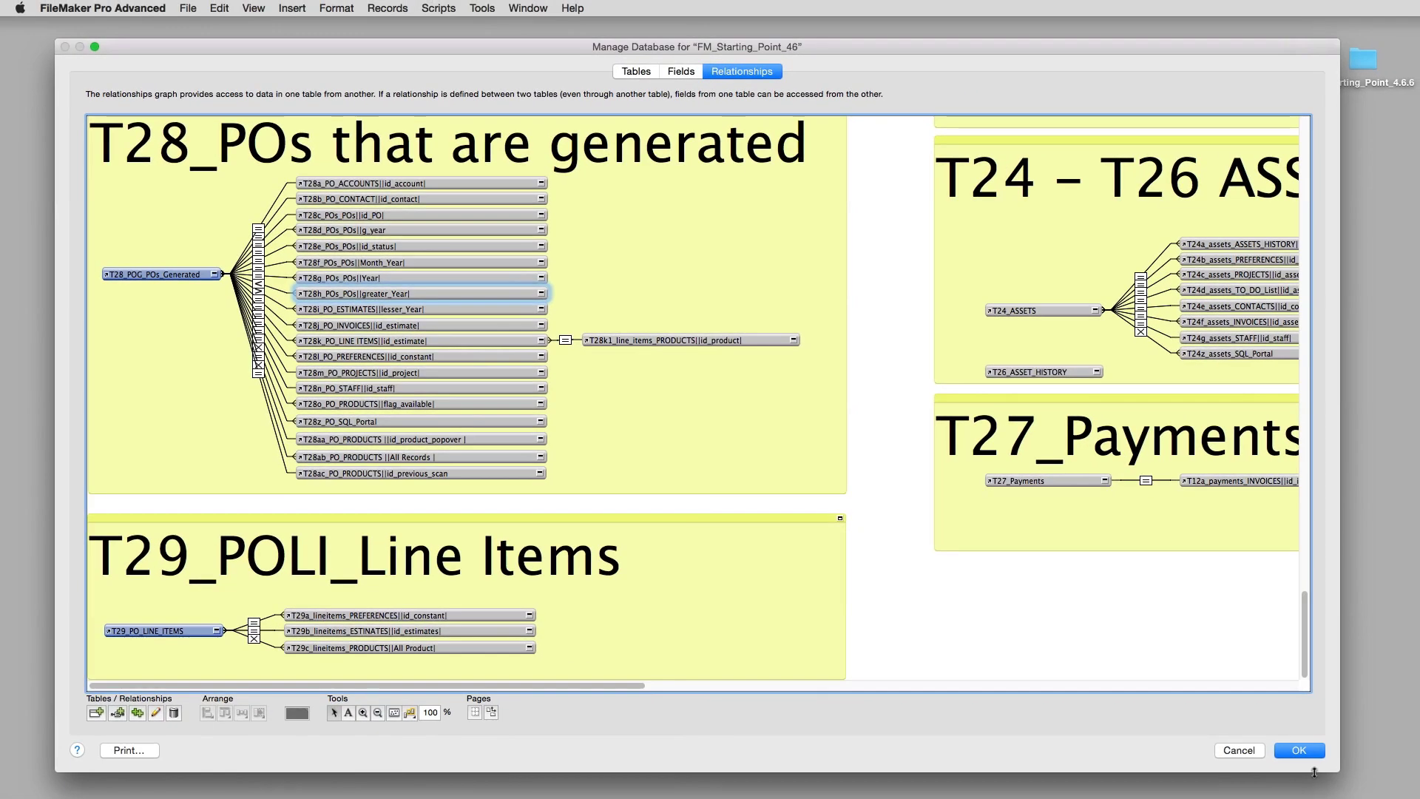
Save the database definition changes and reopen the relationships graph at the T28 purchase orders group.
click(1301, 751)
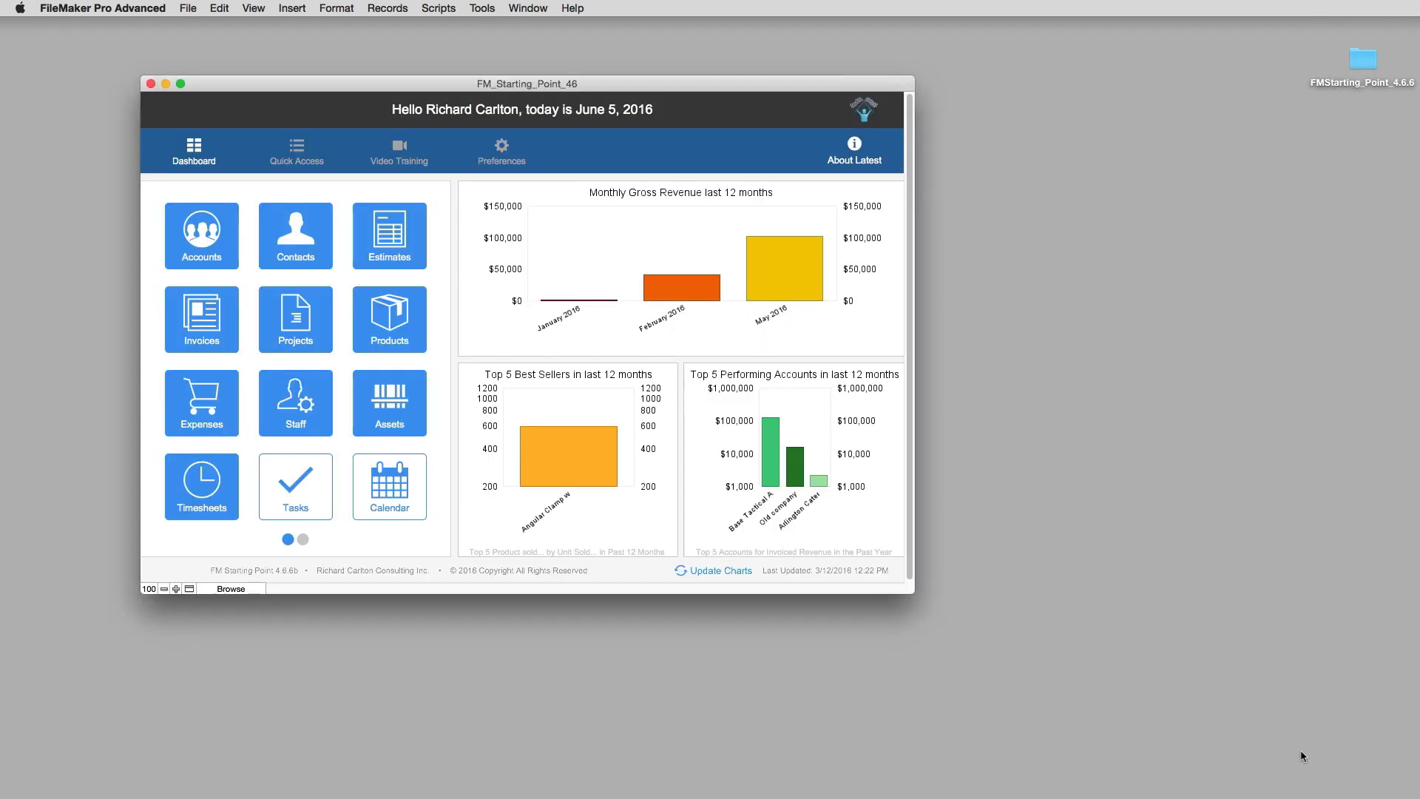
key(super+shift+d)
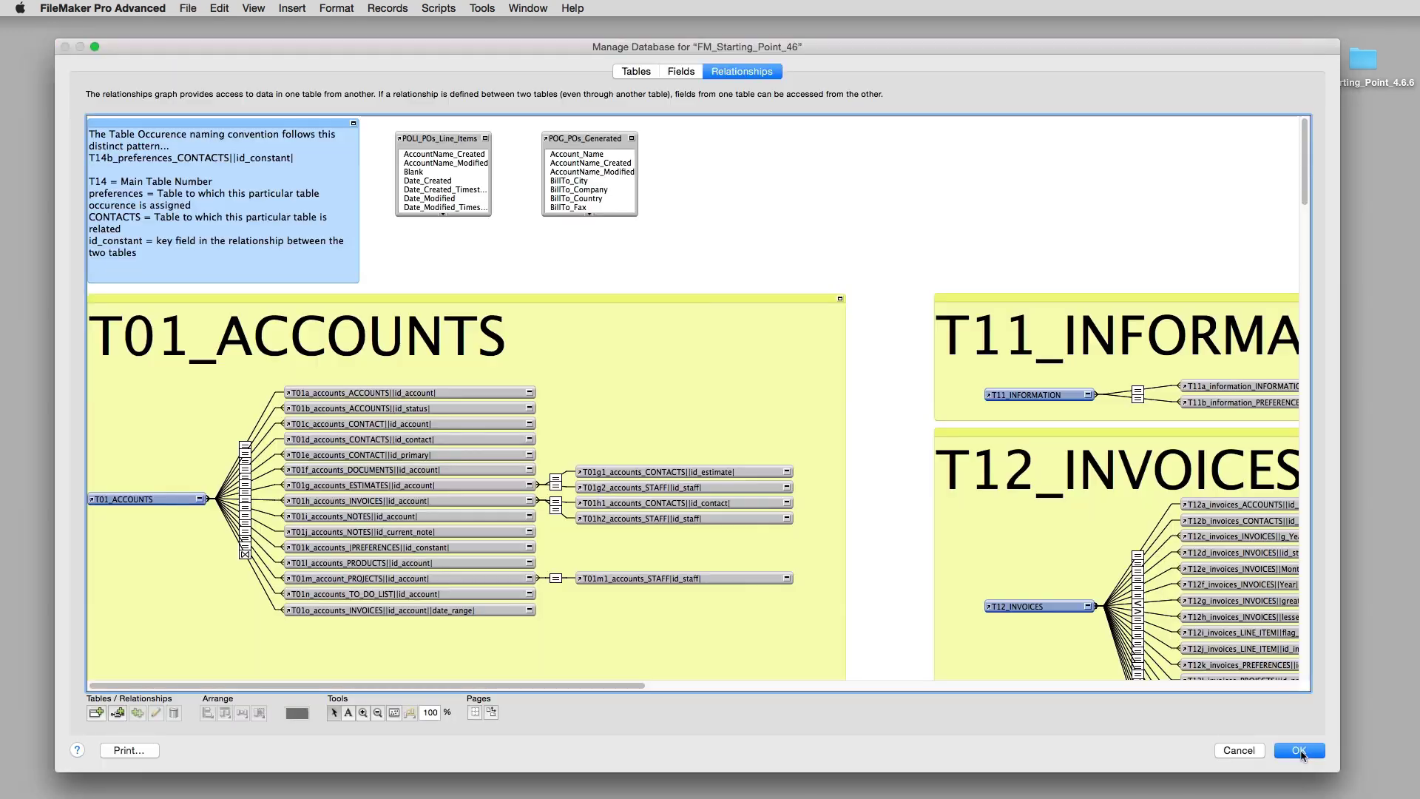
scroll(818, 565, down, 15)
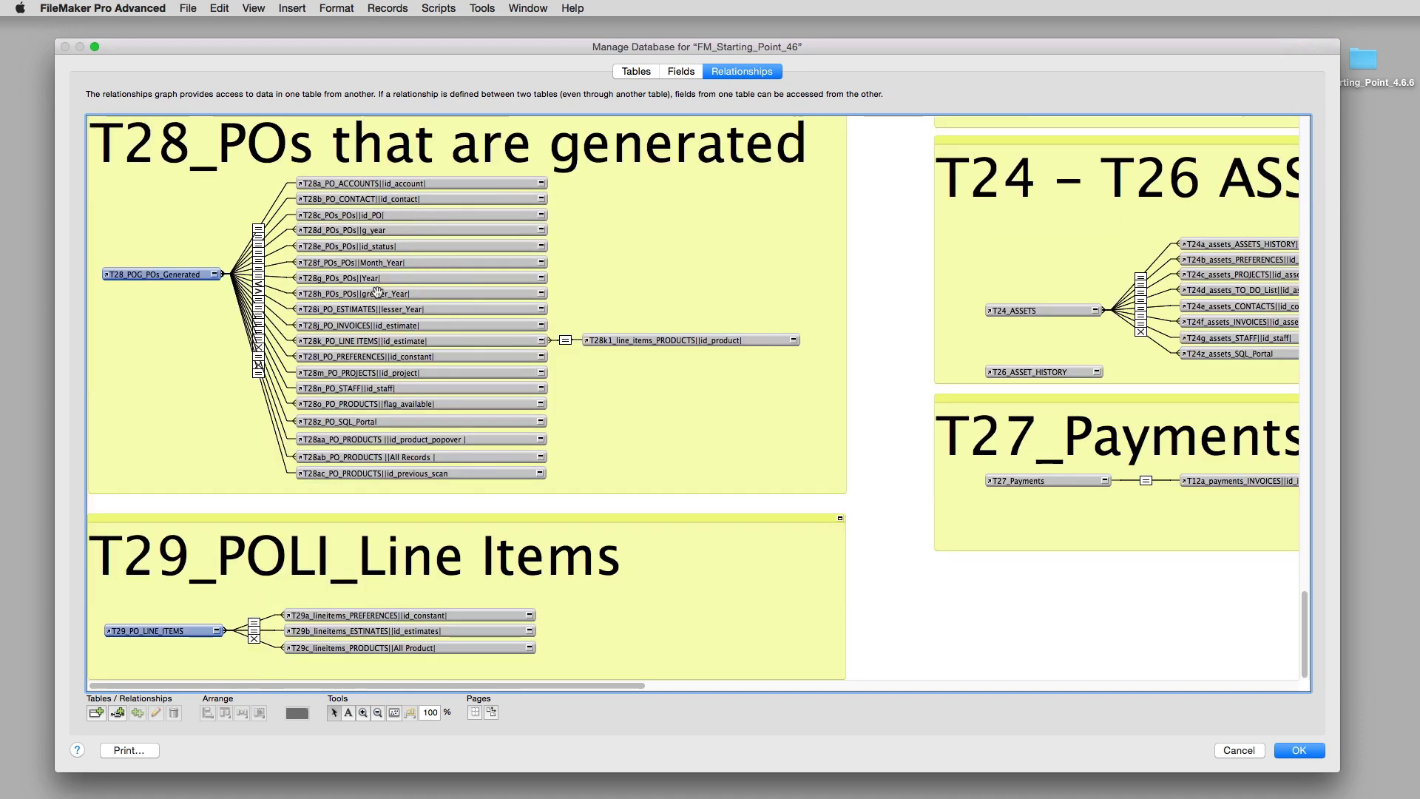
Point the T28i occurrence at POG_POs_Generated, name it T28i_POs_POs||lesser_Year|, and check its relationship.
click(356, 310)
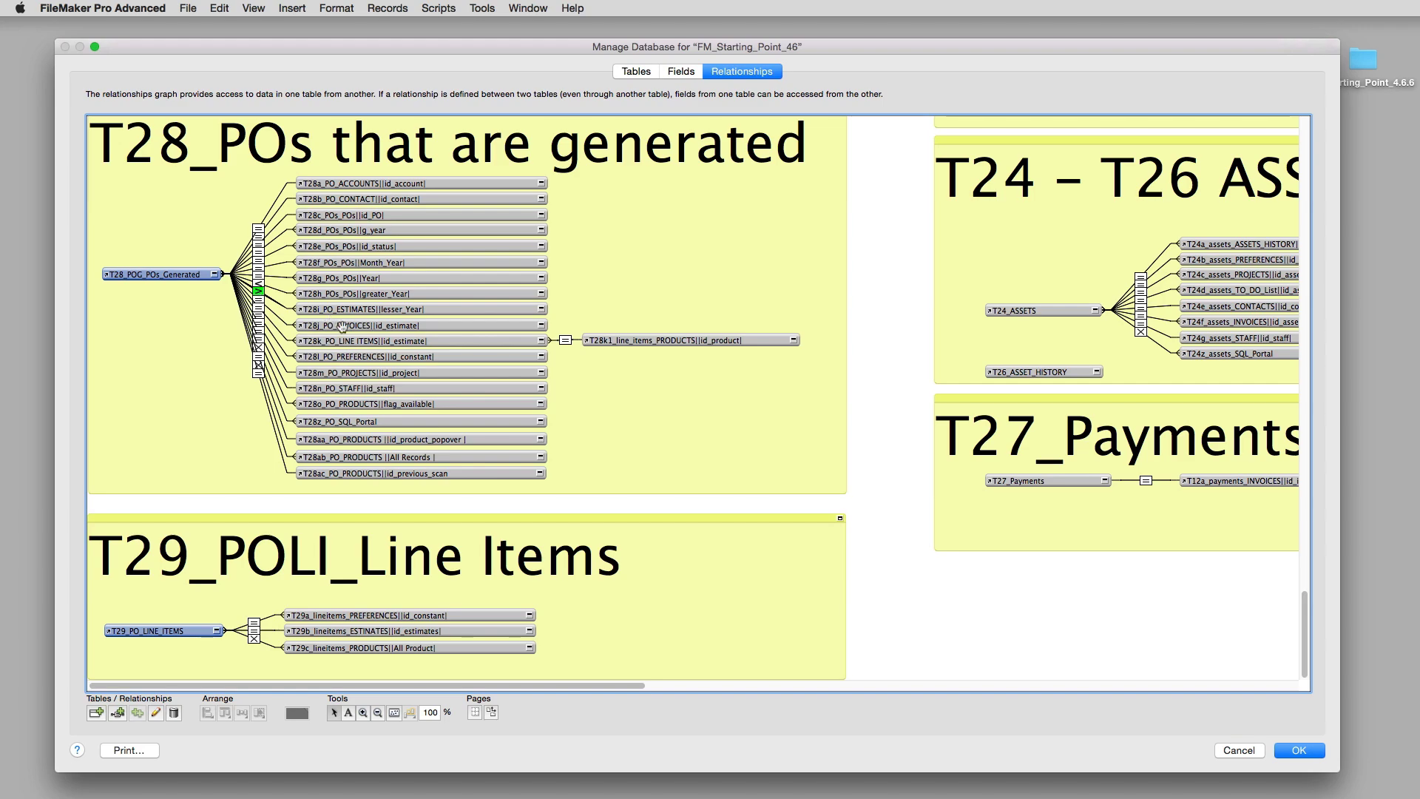
double_click(451, 307)
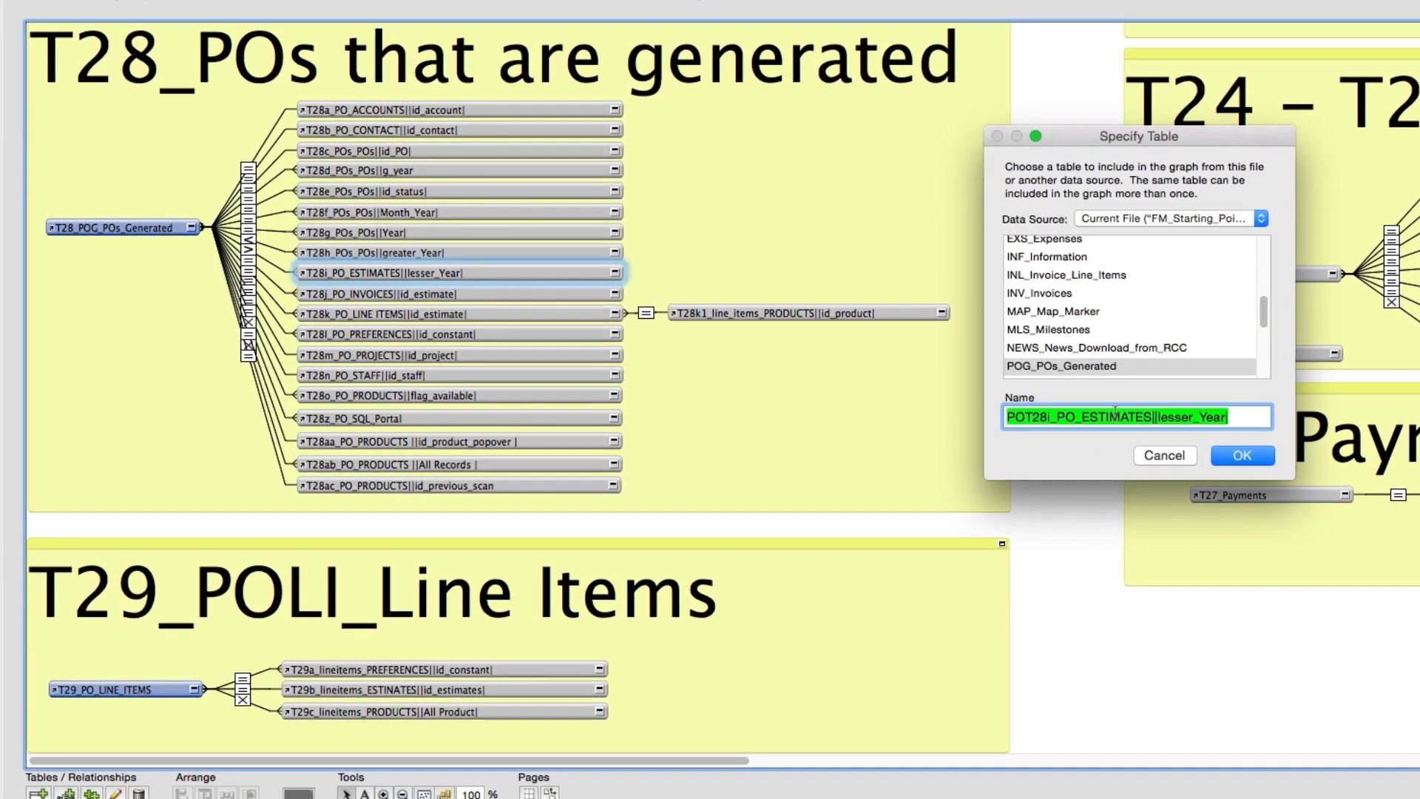
click(895, 422)
text(s)
drag(1074, 417, 1144, 417)
text(POs||lesser_Year|)
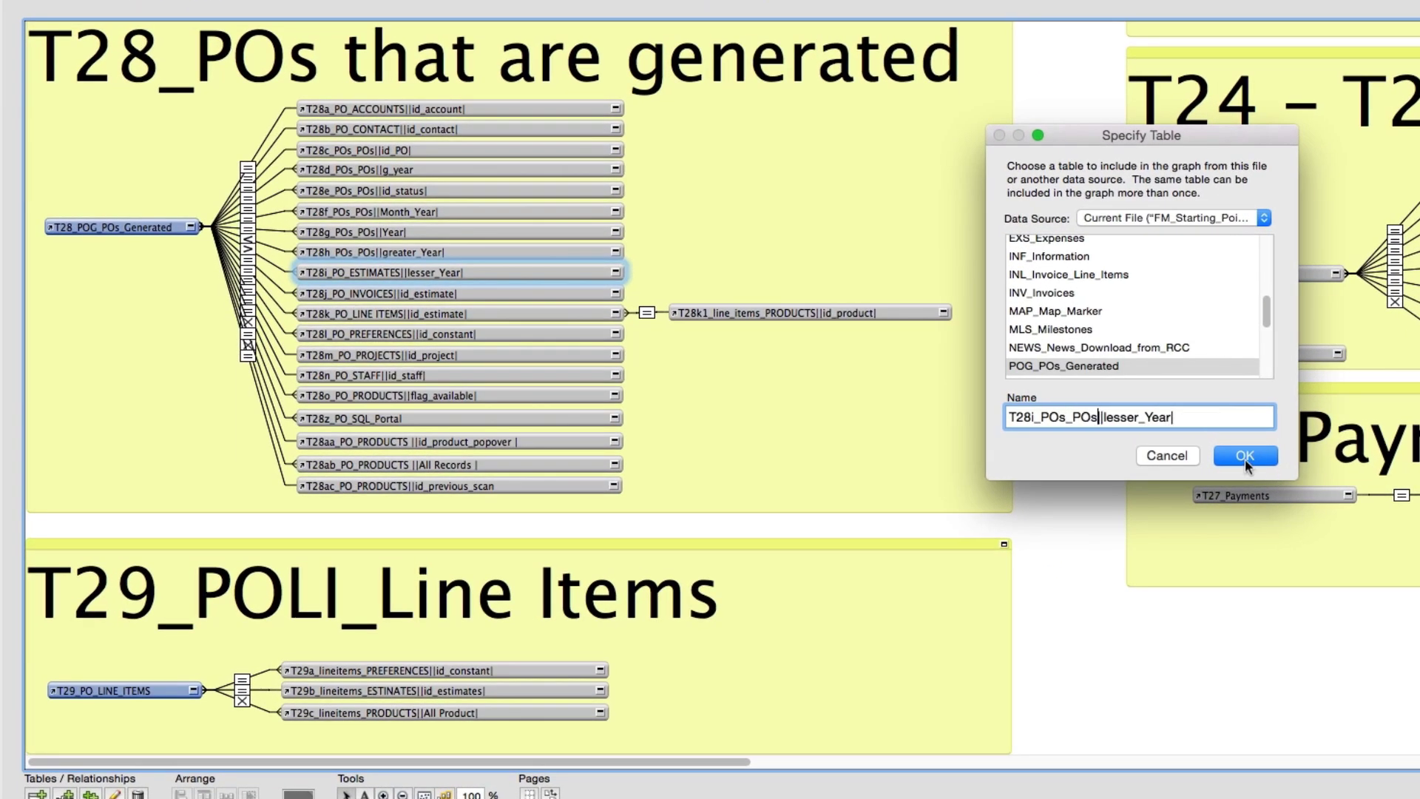
click(1244, 455)
double_click(248, 248)
click(691, 545)
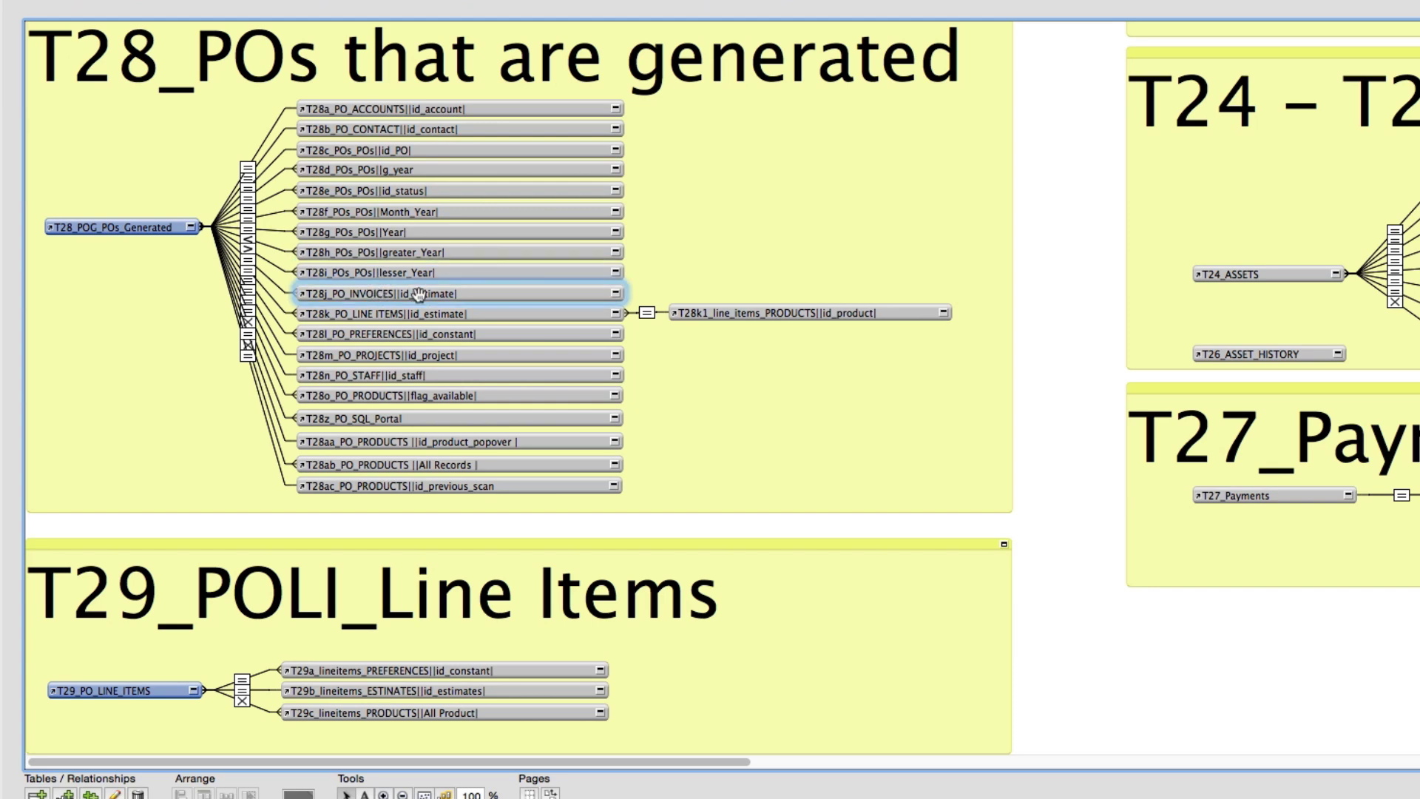
Switch the source table of the T28k line items occurrence to POLI_POs_Line_Items, keeping the name T28k_PO_LINE ITEMS||id_estimate|.
double_click(355, 314)
key(ctrl+c)
scroll(1094, 354, down, 10)
double_click(1090, 277)
double_click(340, 316)
key(ctrl+v)
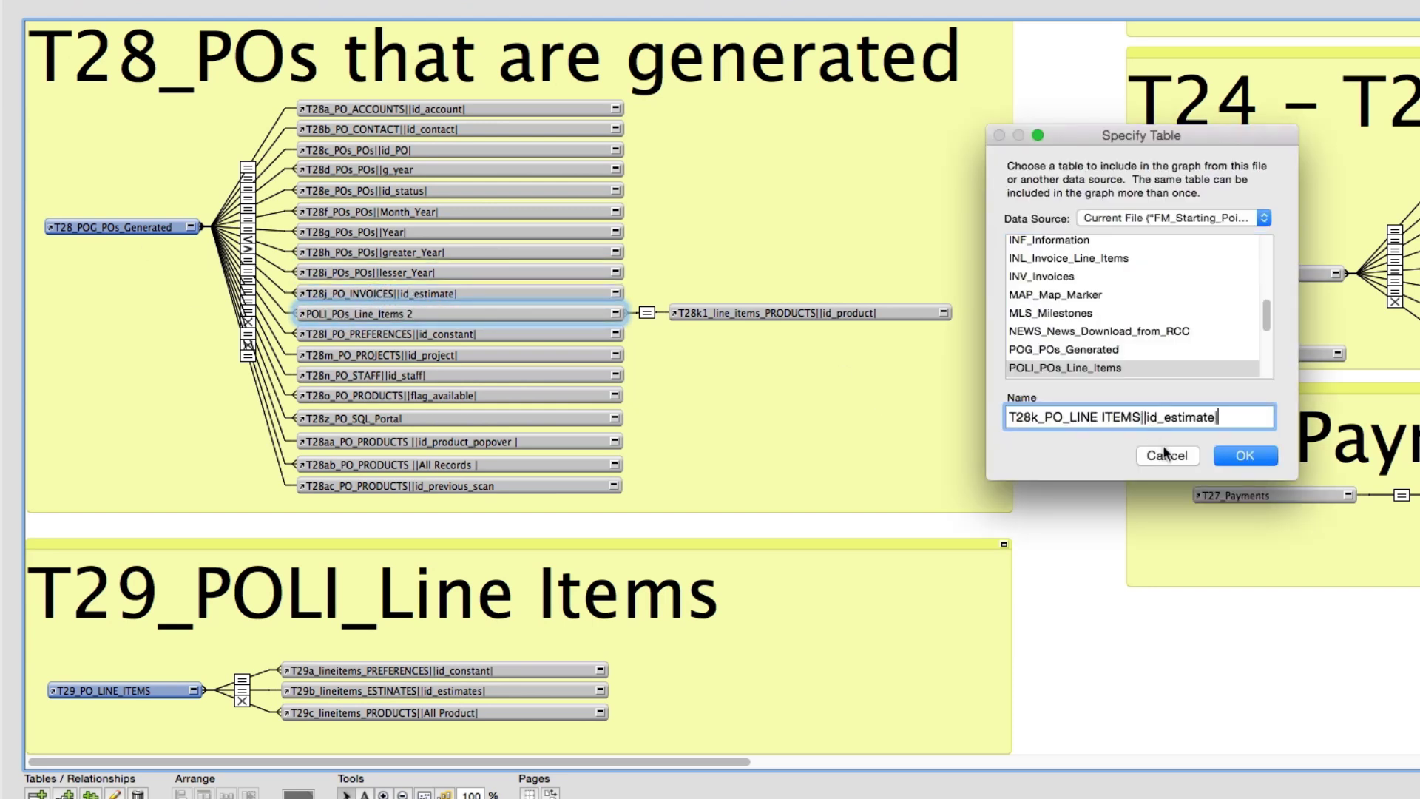
key(Return)
Confirm the line items occurrence's relationship to T28_POG_POs_Generated and rename the occurrence T28k_PO_LINE ITEMS||id_PO|.
drag(349, 318, 700, 422)
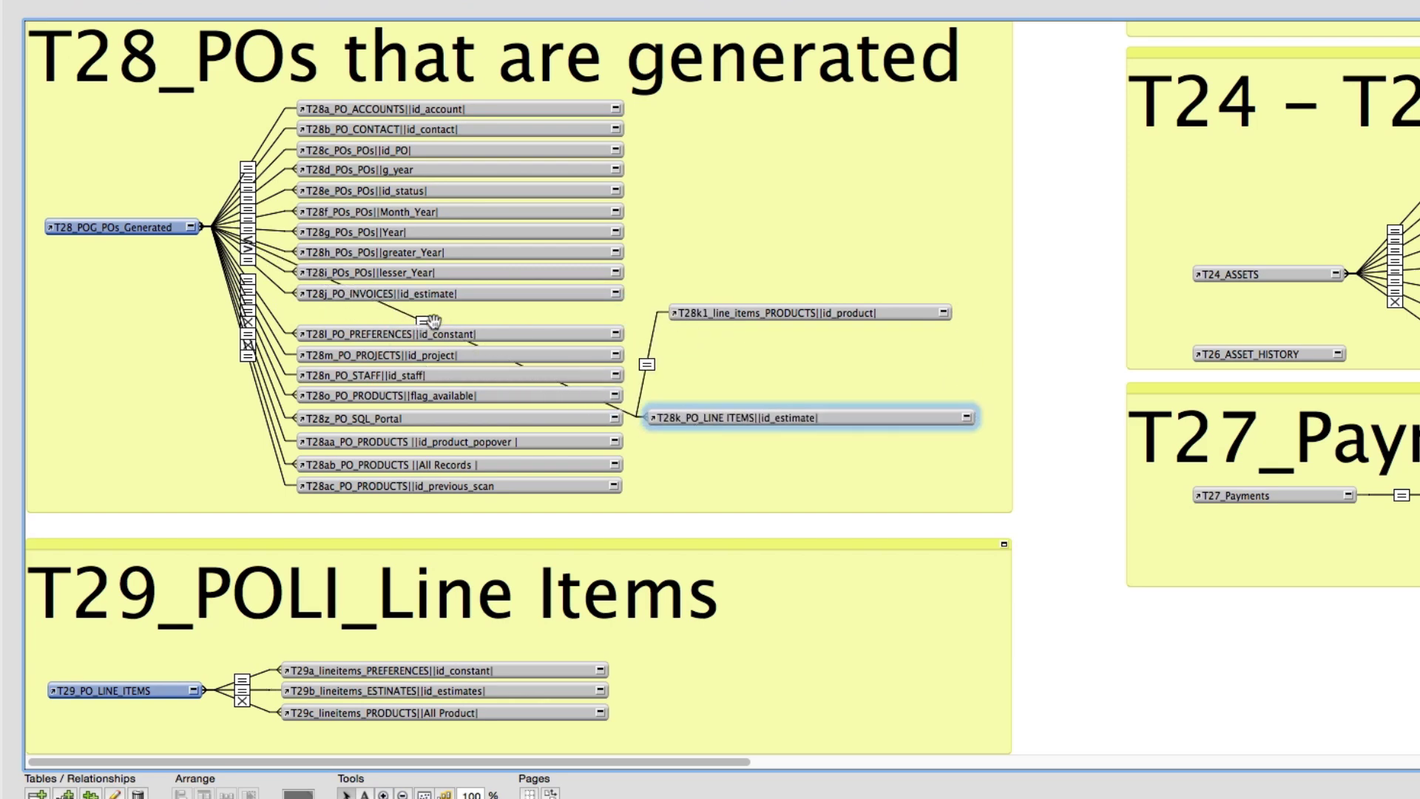
double_click(426, 322)
click(675, 539)
double_click(698, 419)
drag(1163, 418, 1213, 419)
text(PO)
key(Return)
drag(685, 417, 333, 314)
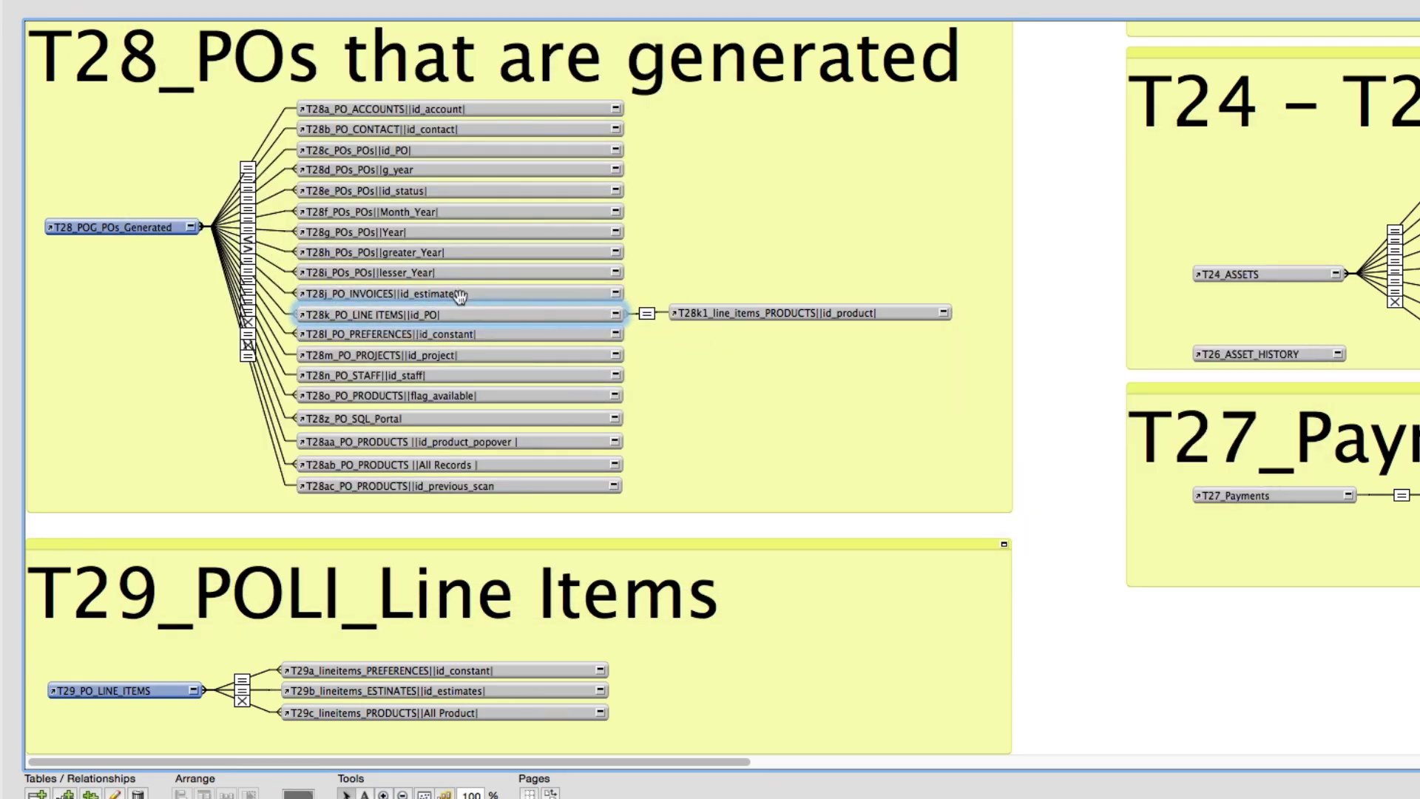
Review the T28l preferences occurrence and the relationships of the projects, staff, products and SQL portal occurrences in the T28 group.
double_click(453, 335)
click(1245, 452)
click(429, 355)
double_click(255, 291)
drag(338, 360, 368, 444)
click(675, 539)
click(406, 384)
double_click(255, 302)
click(582, 545)
double_click(252, 313)
click(584, 544)
click(377, 418)
double_click(249, 334)
click(592, 540)
Check the source tables of the T28ab and T28ac product occurrences and the last relationships in the T28 group.
drag(479, 440, 468, 440)
click(439, 465)
double_click(439, 466)
click(1168, 453)
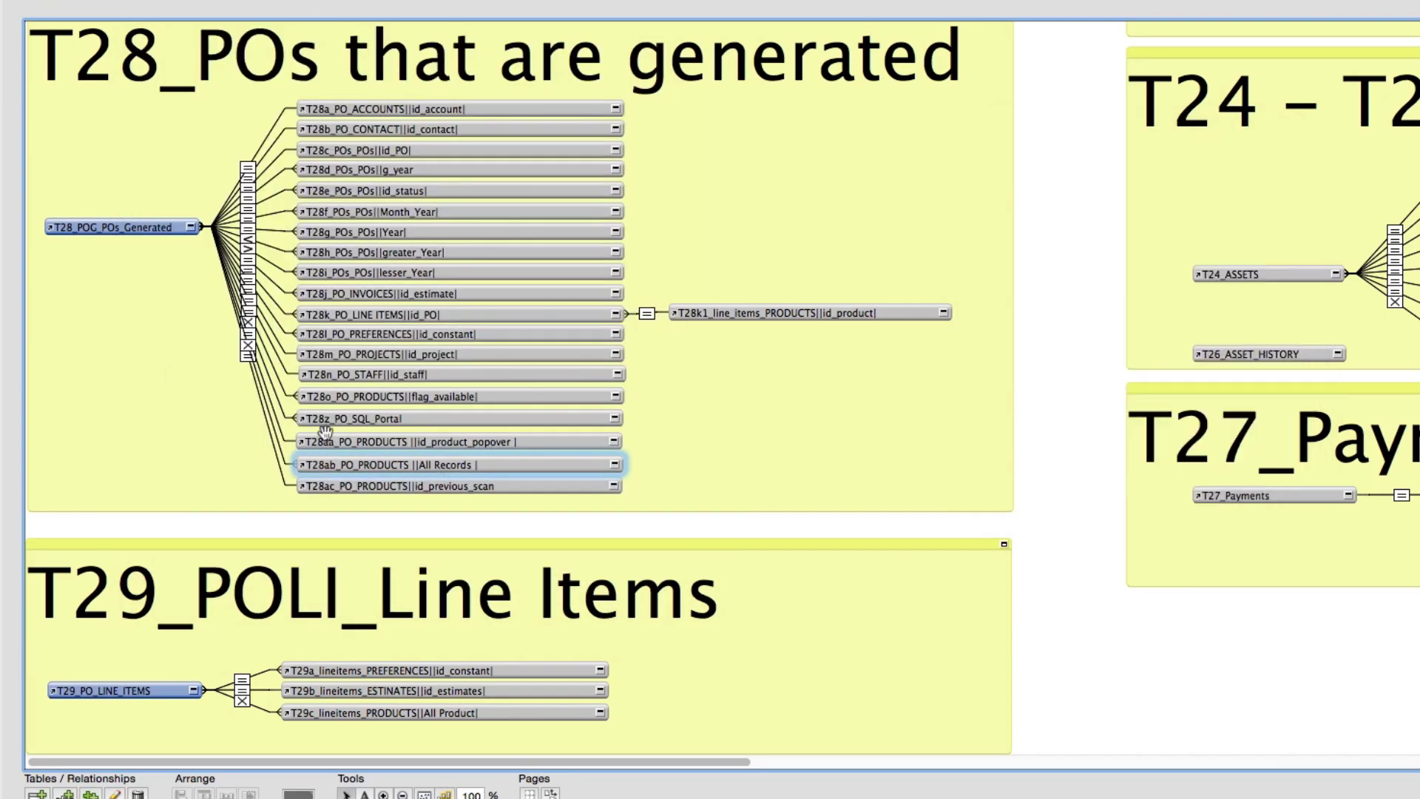
double_click(431, 486)
click(1168, 454)
double_click(248, 344)
click(599, 540)
double_click(250, 349)
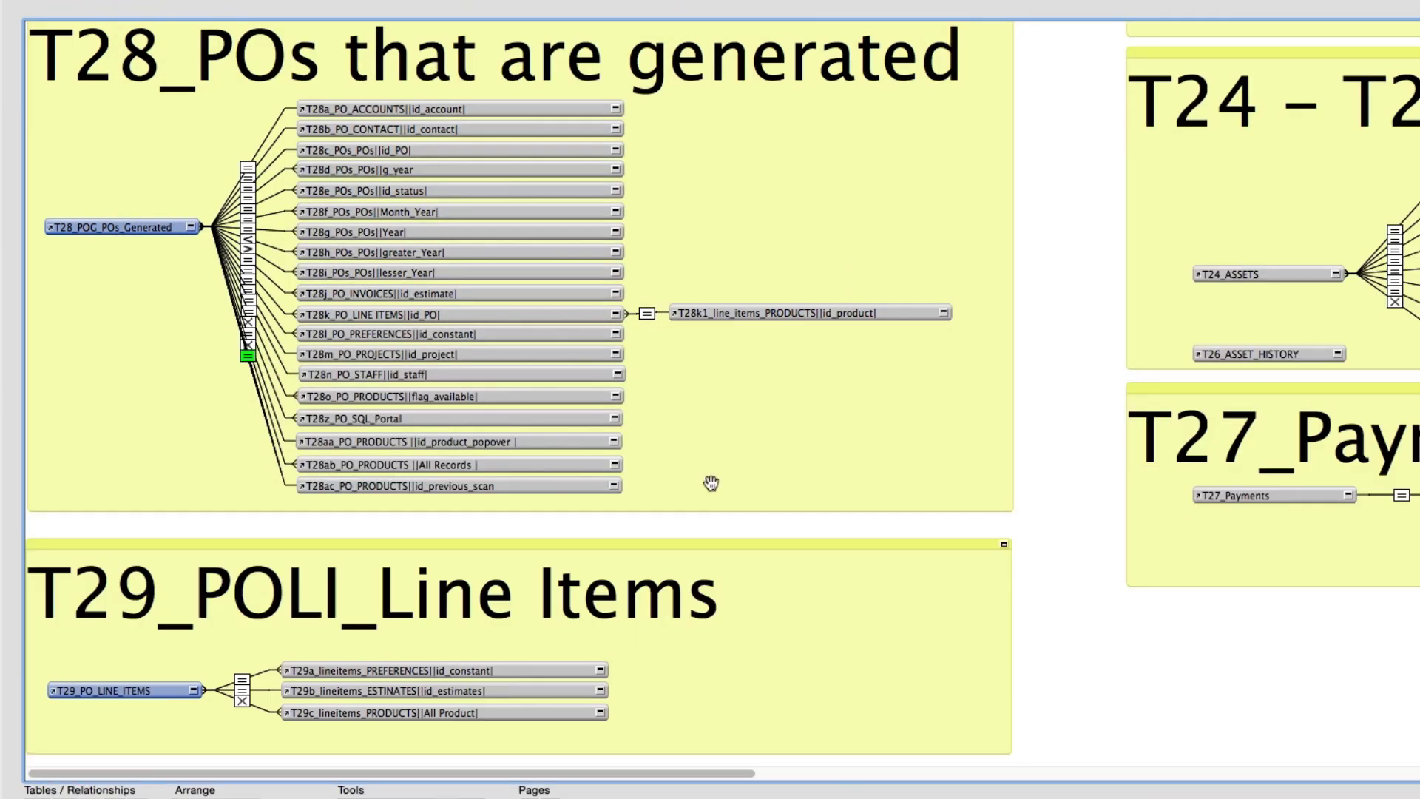
Switch the source table of the T29b estimates occurrence to POG_POs_Generated and rename it T29b_lineitems_POs||id_PO|.
double_click(444, 690)
scroll(1177, 349, down, 5)
click(1064, 294)
click(1245, 454)
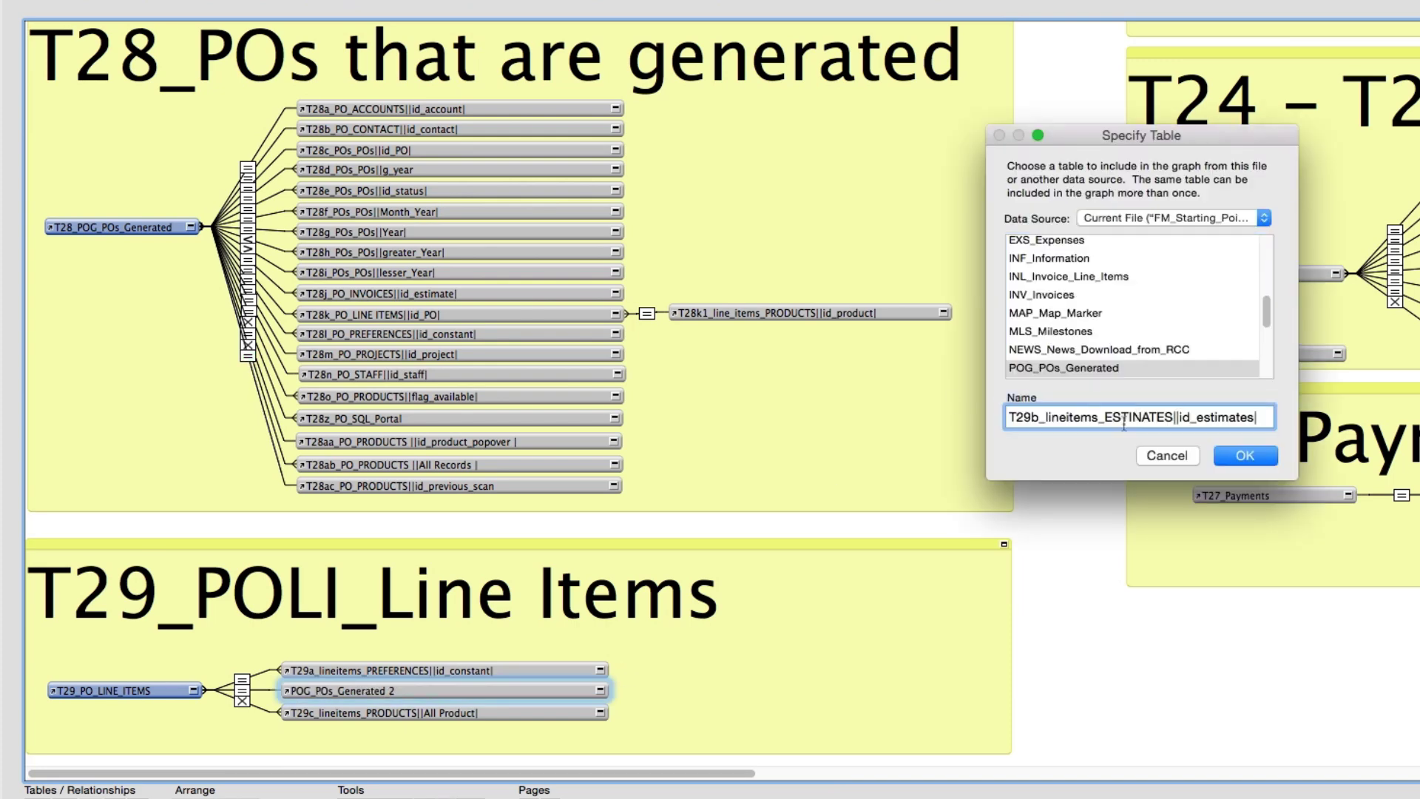
drag(1172, 418, 1213, 419)
text(POs||id_)
text(PO)
key(Return)
Review the relationships of the T29b POs, T29c products and T28k1 line item products occurrences.
double_click(242, 690)
click(674, 539)
click(358, 713)
click(242, 701)
double_click(646, 313)
click(674, 539)
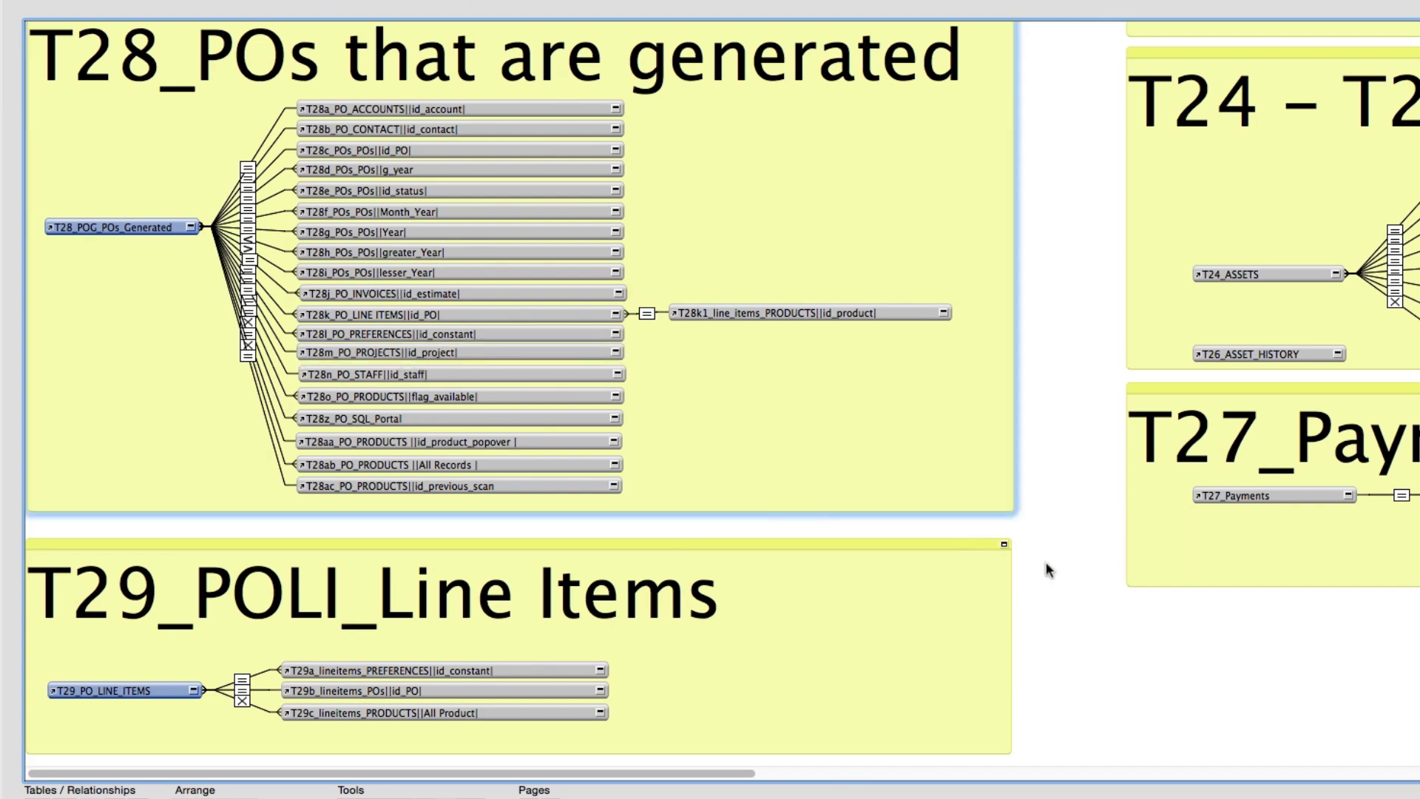
click(1046, 565)
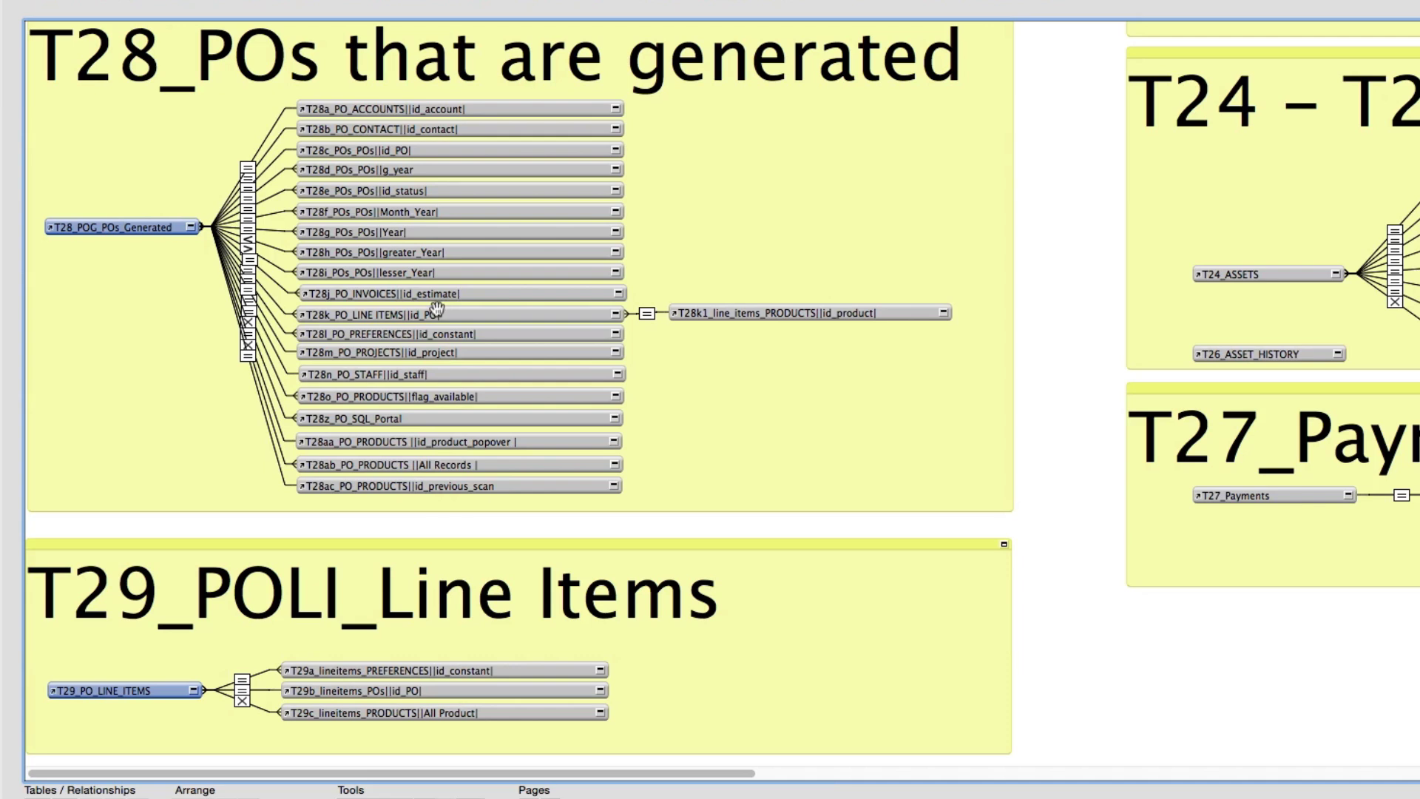
Move the T28j invoices occurrence below the T28 list and check the match fields of its relationship.
drag(422, 299, 374, 512)
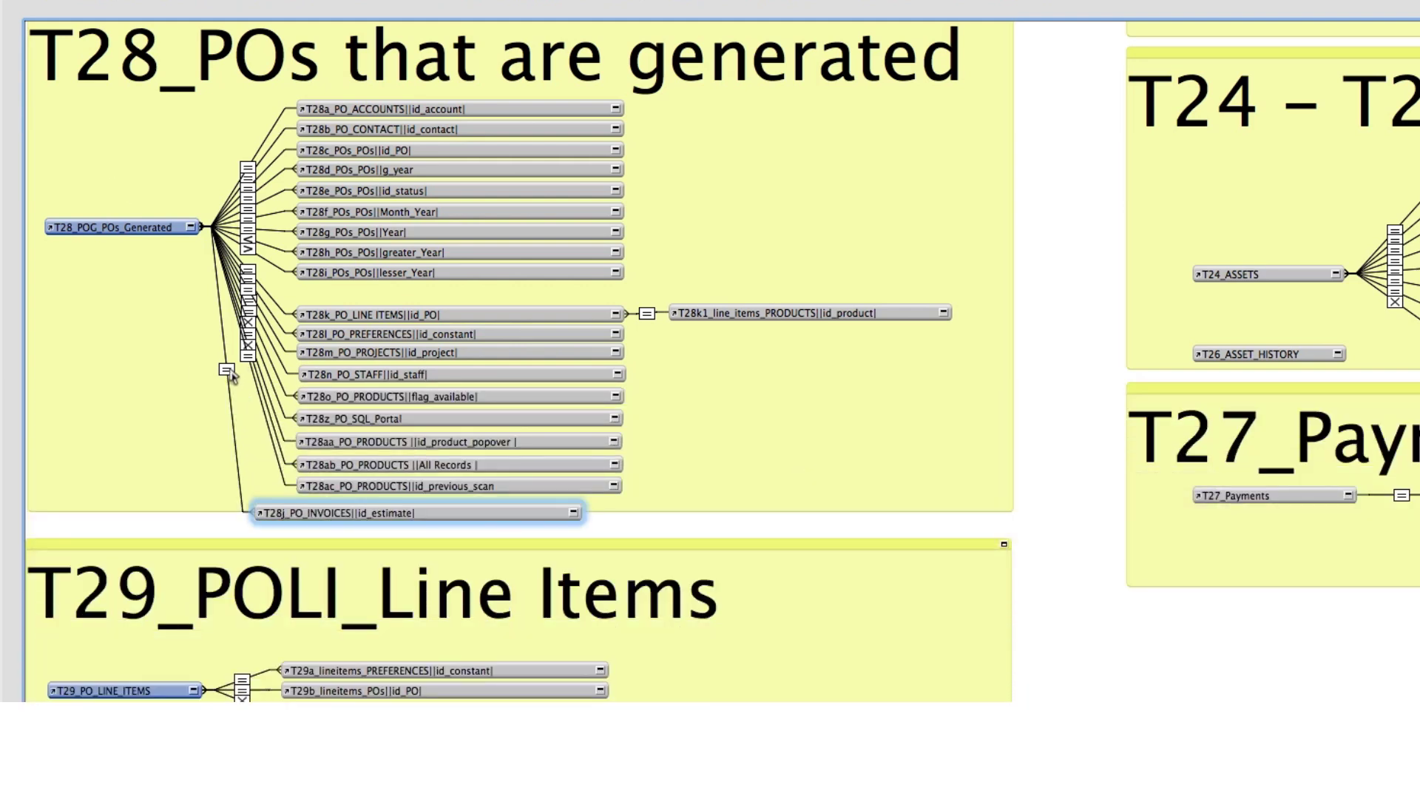
double_click(227, 369)
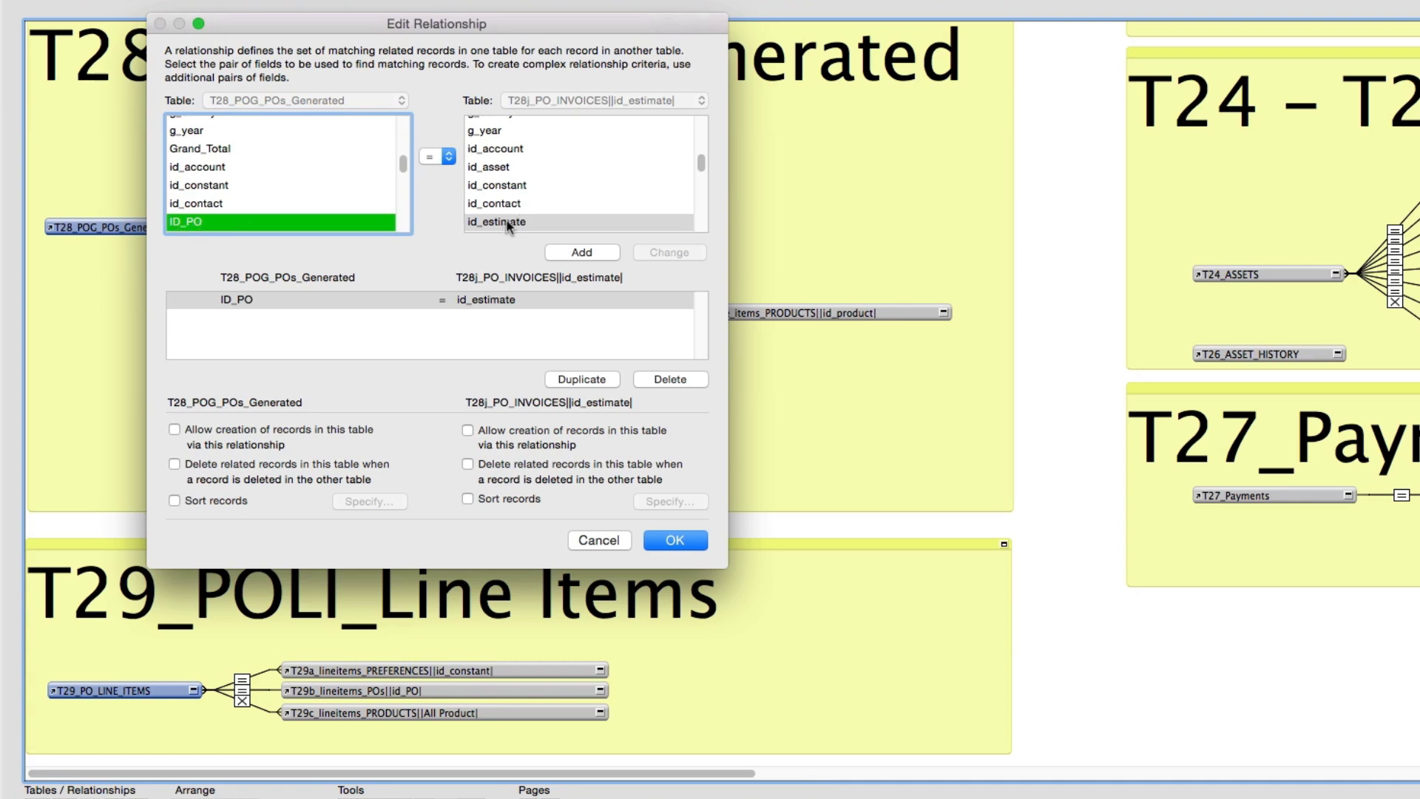
scroll(548, 201, down, 3)
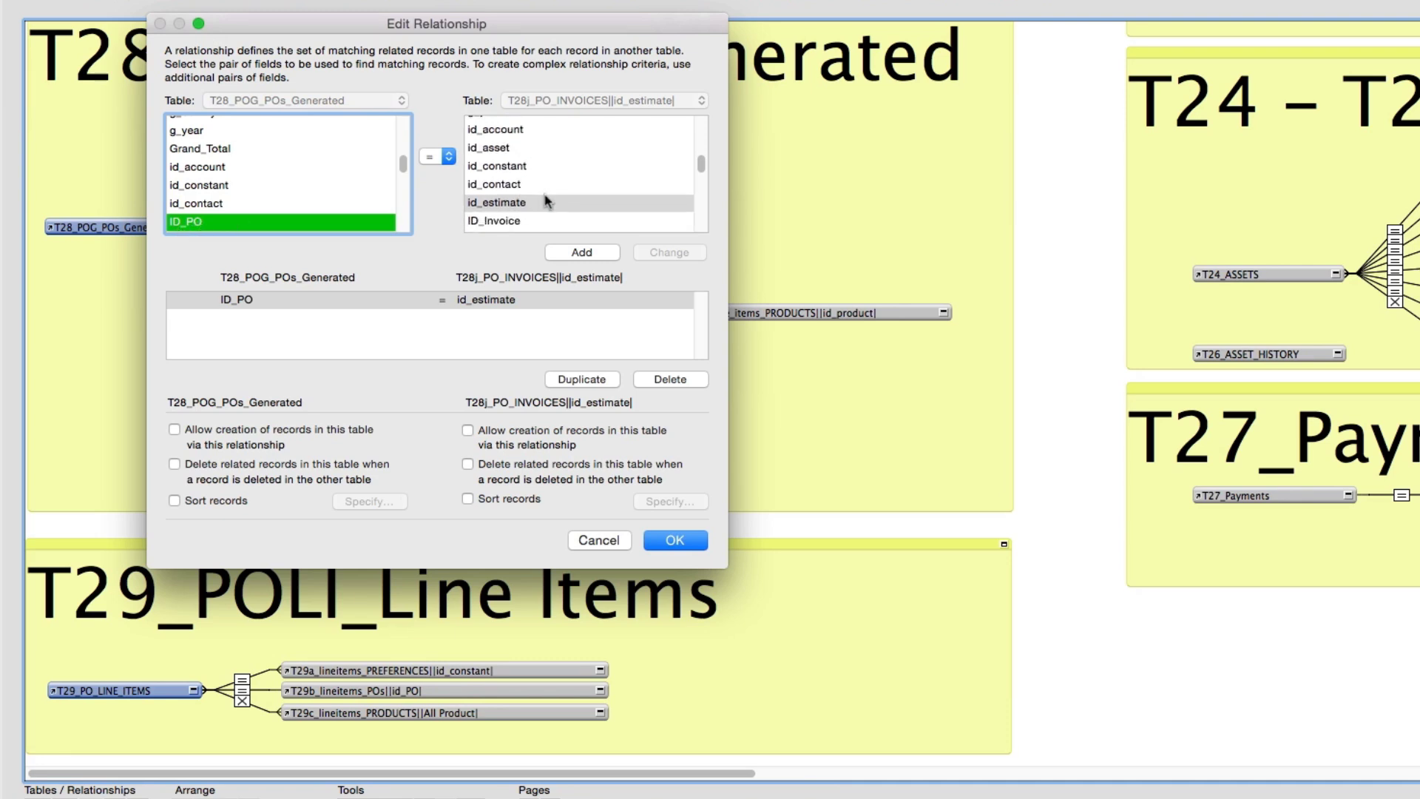
scroll(547, 200, down, 1)
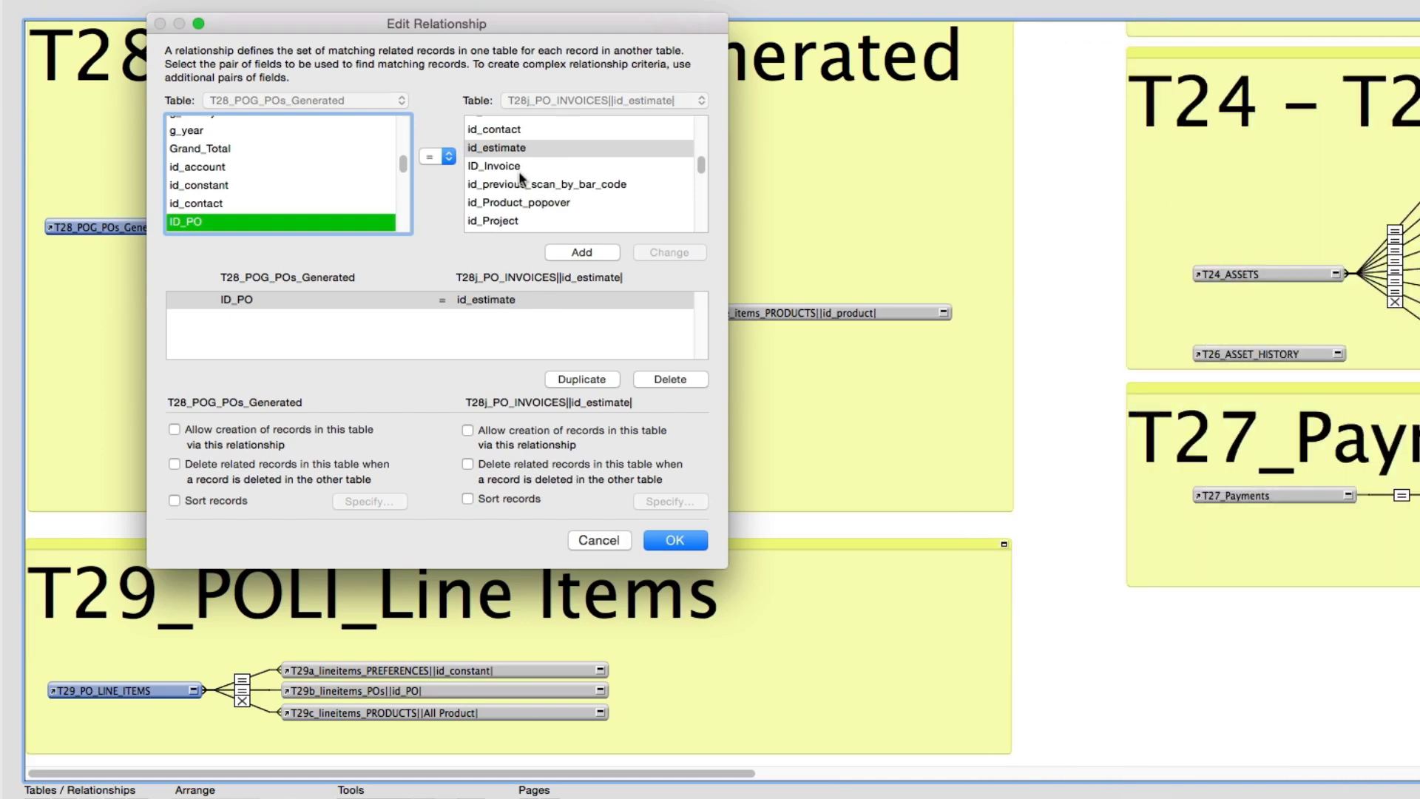
scroll(521, 177, down, 3)
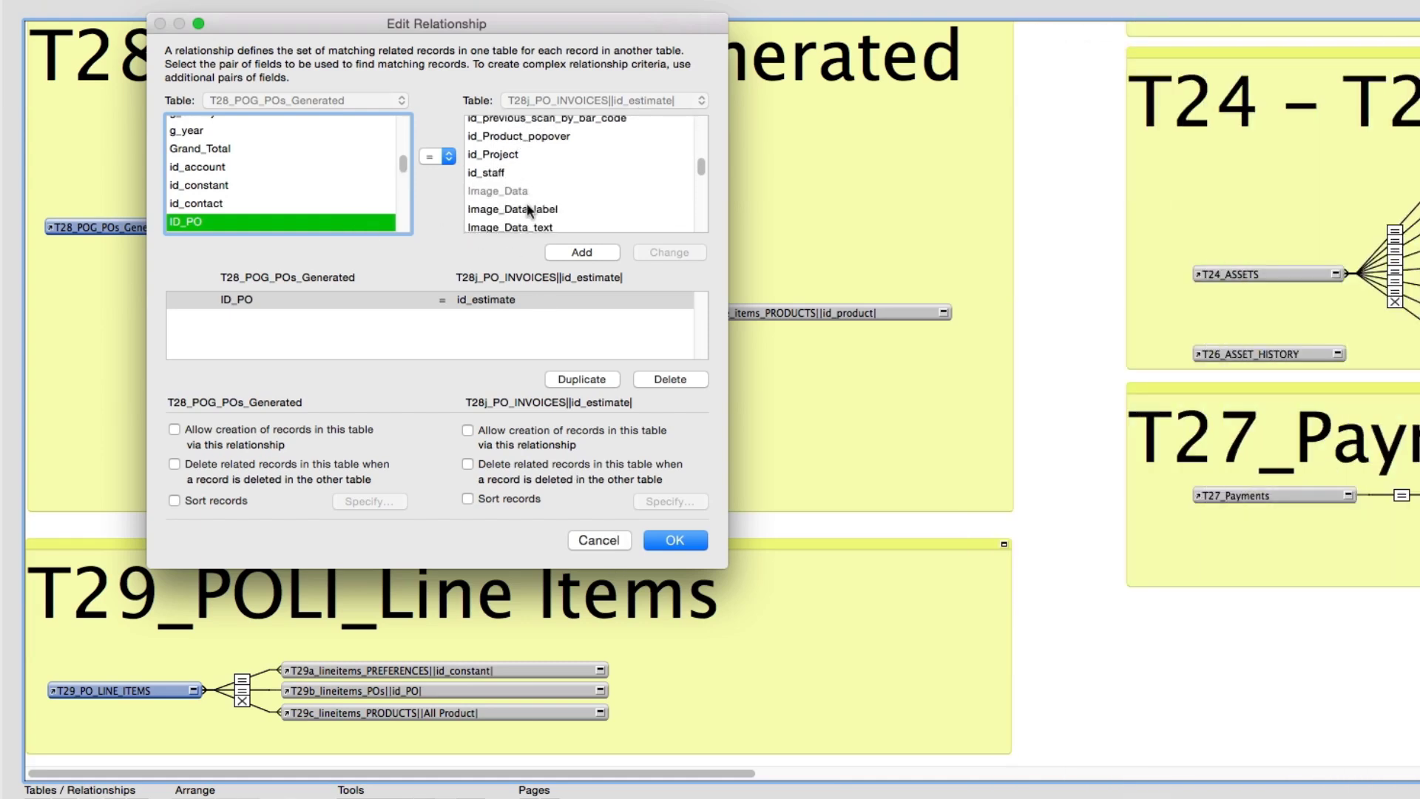
scroll(529, 211, up, 4)
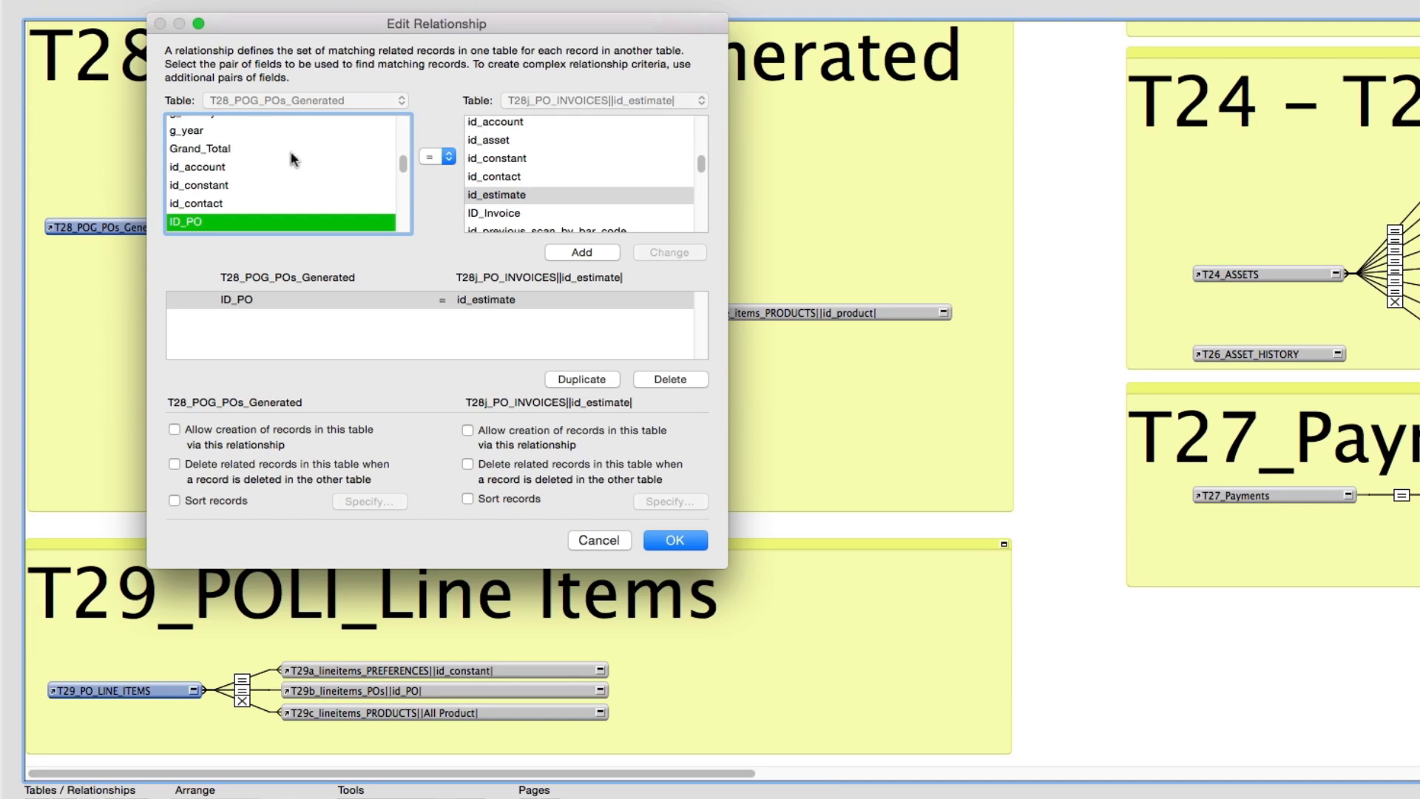
scroll(293, 162, down, 1)
scroll(523, 186, down, 1)
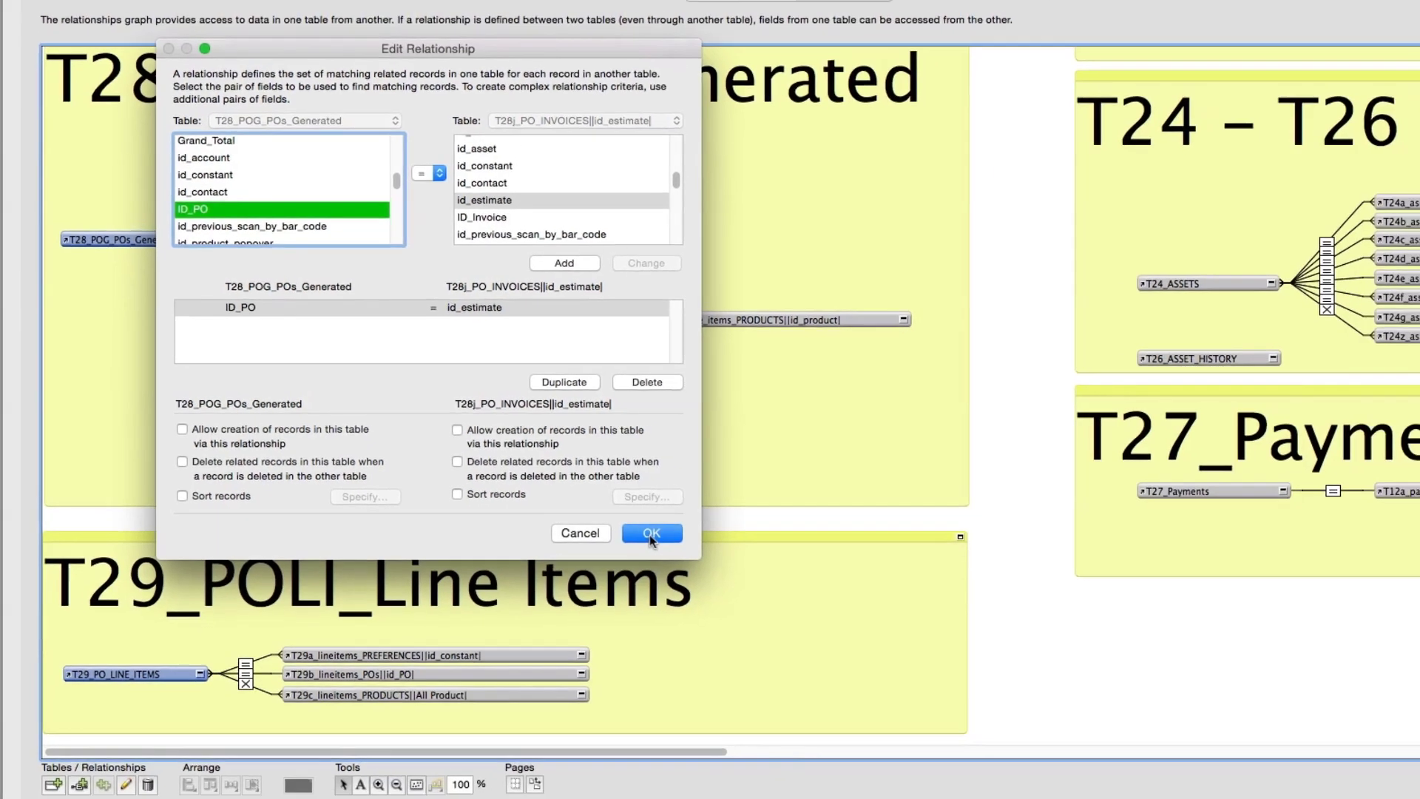
click(654, 544)
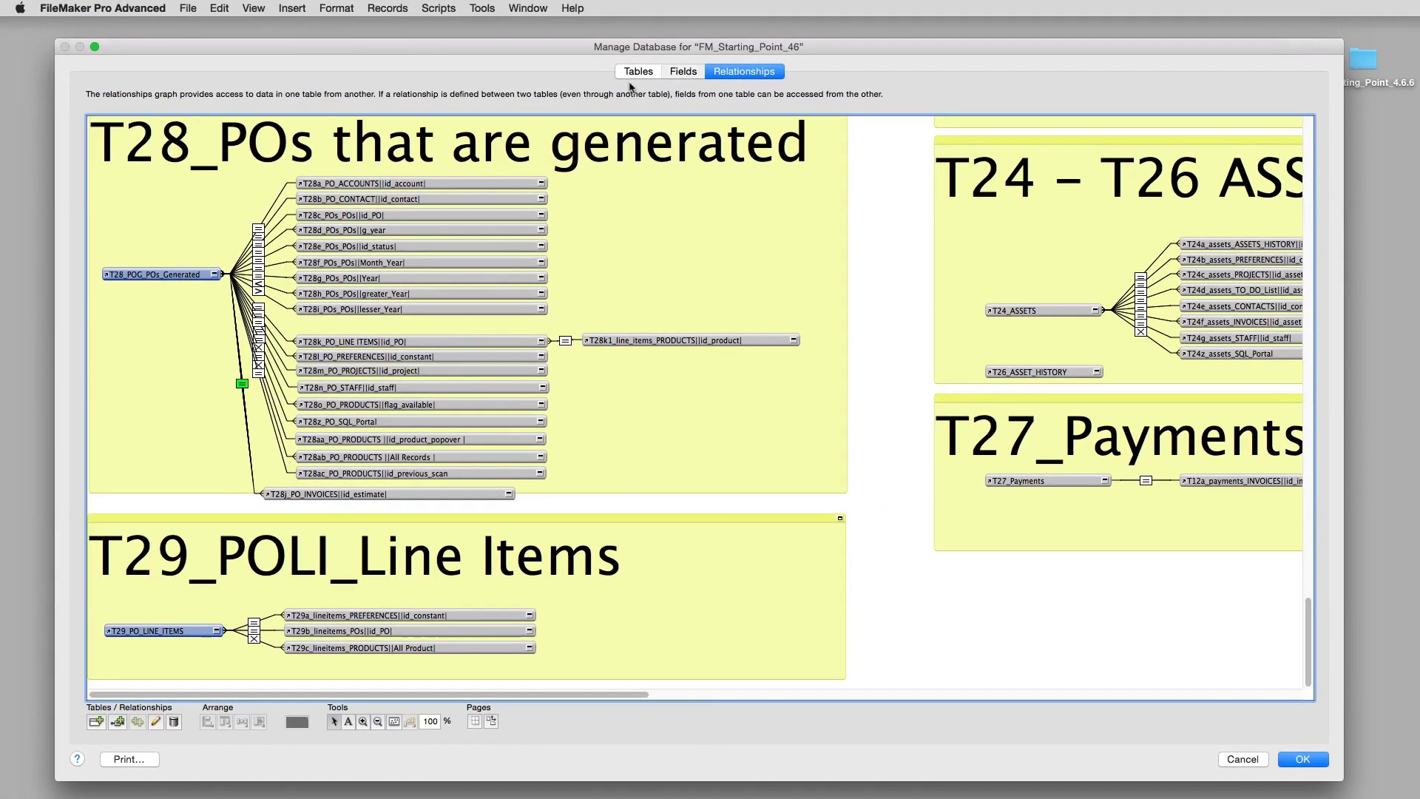
Bring up the field definitions of the INV_Invoices table and examine its existing id fields.
click(683, 71)
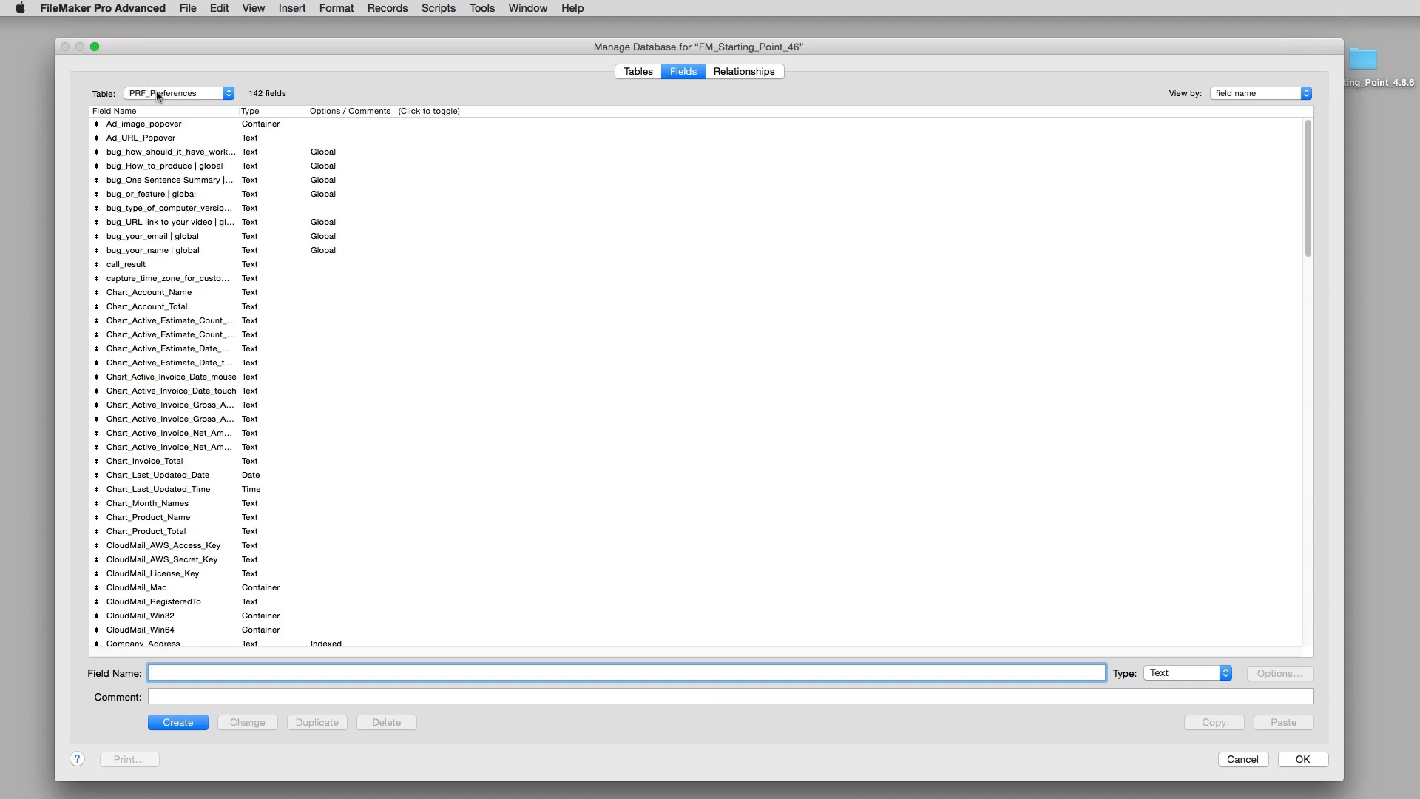
click(162, 94)
click(157, 68)
scroll(205, 427, down, 10)
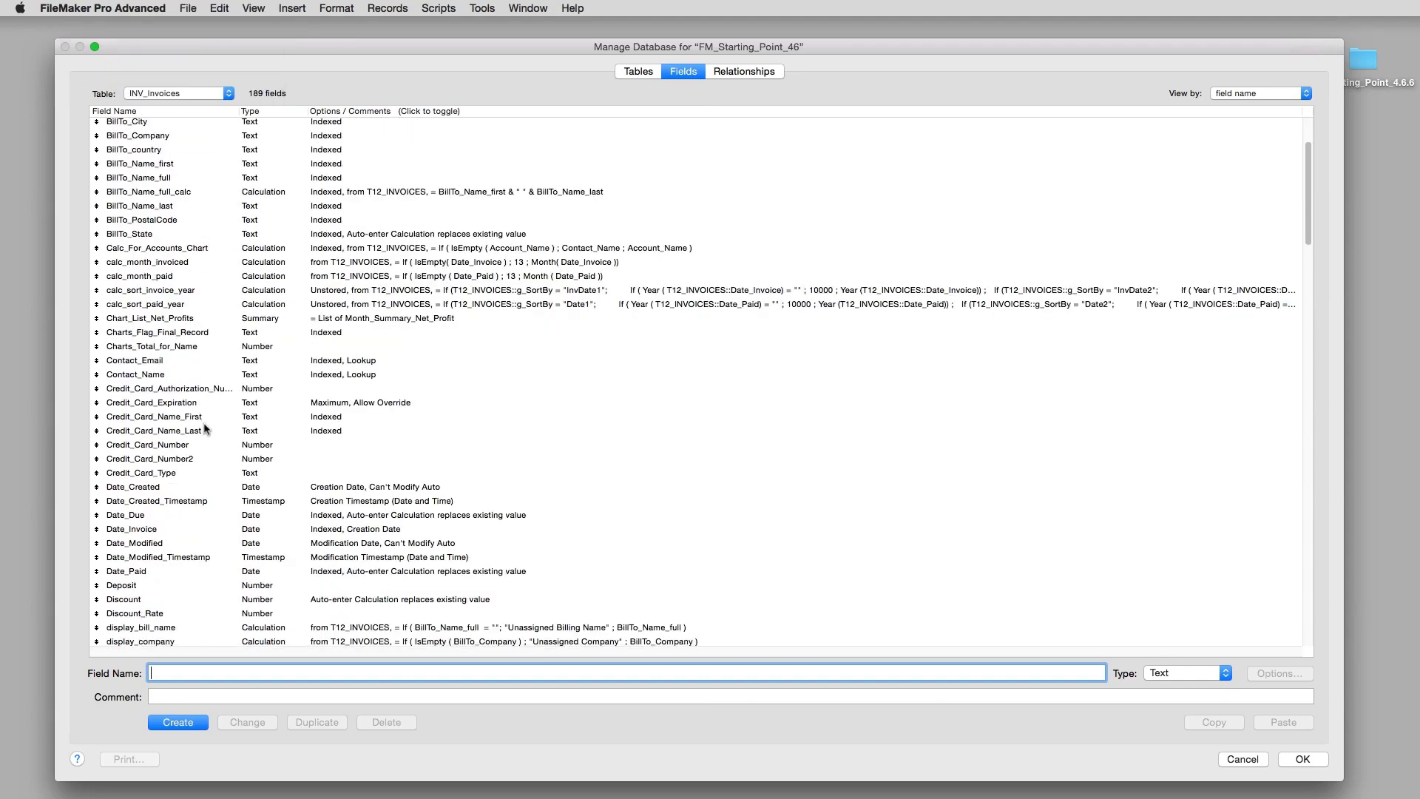
scroll(206, 427, down, 5)
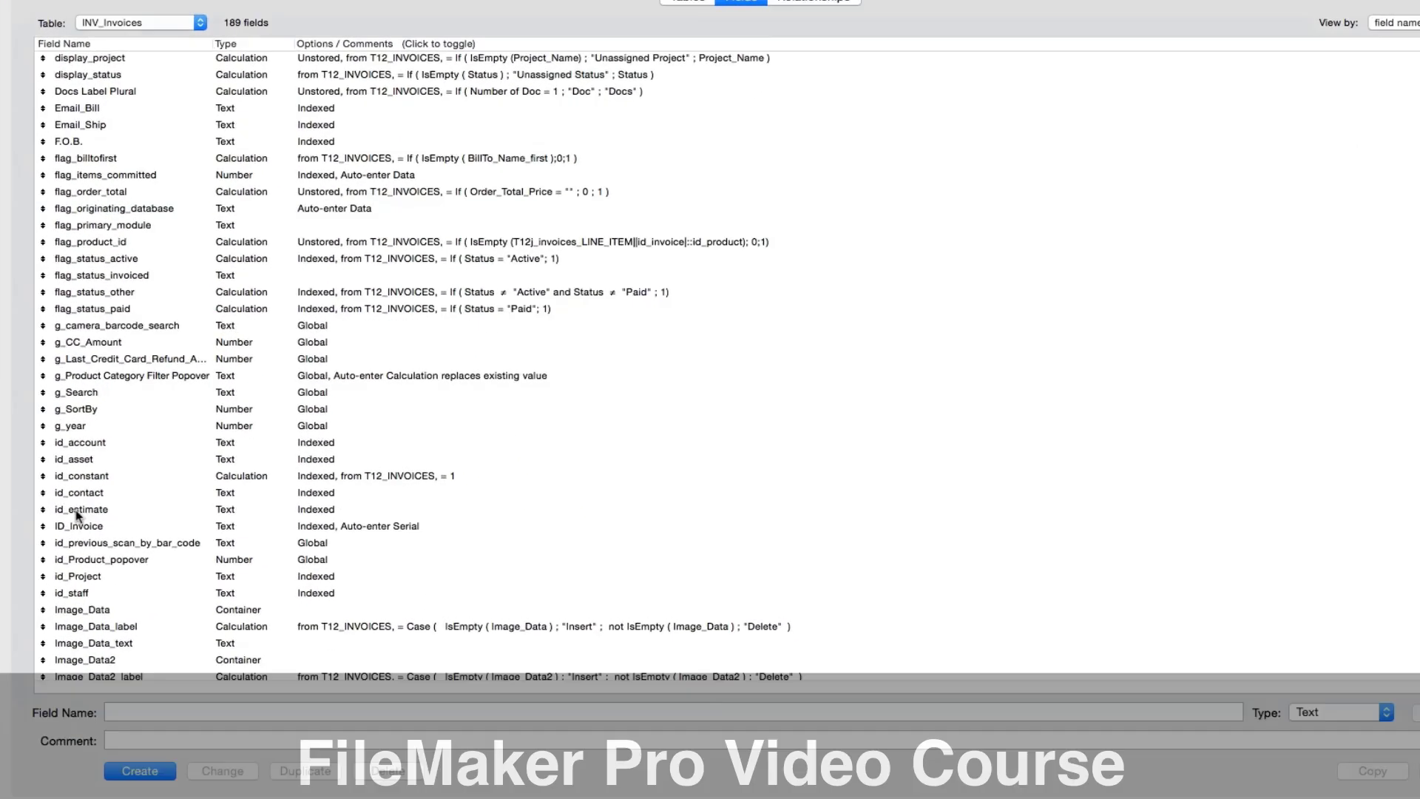
click(130, 508)
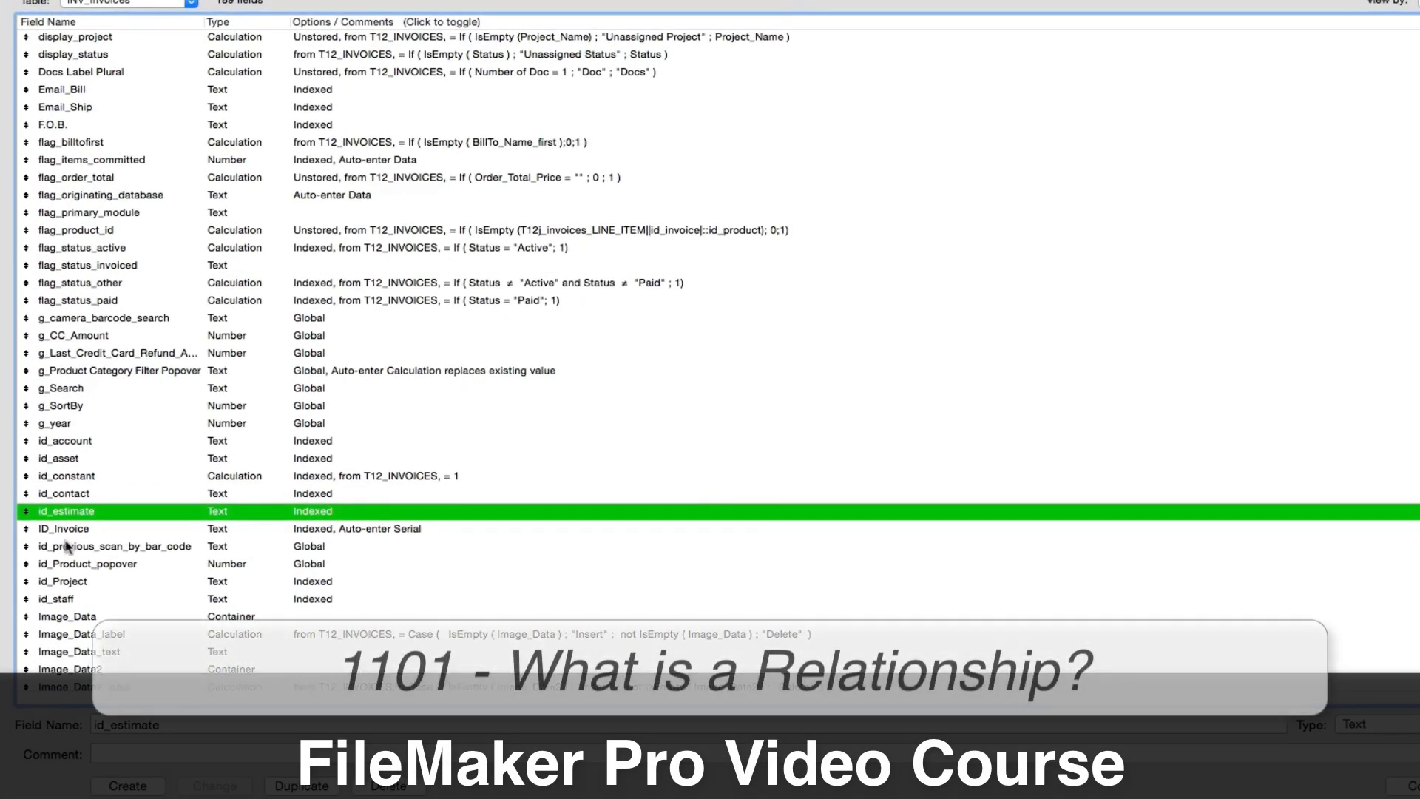
click(78, 443)
click(67, 460)
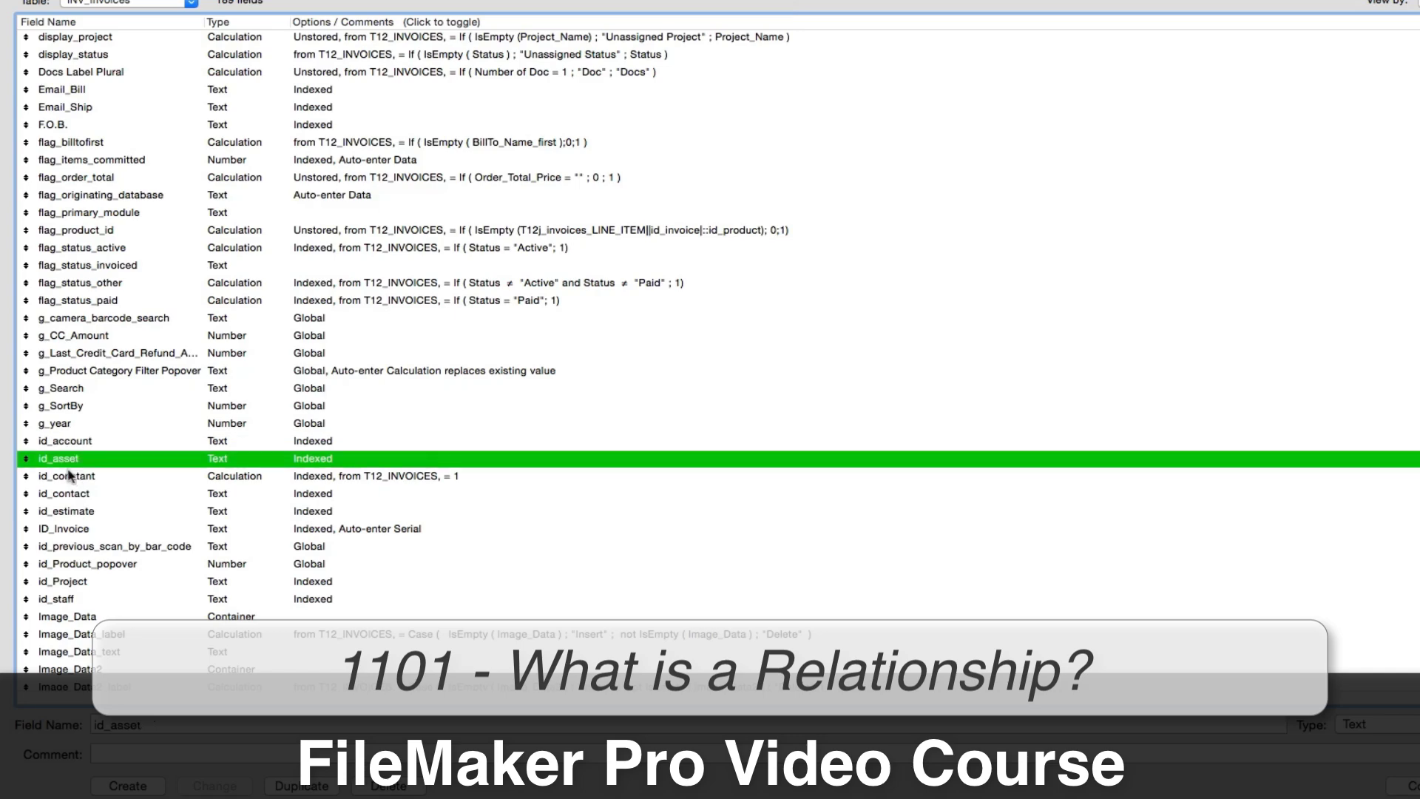
Create a text field named id_PO in the INV_Invoices table.
click(79, 581)
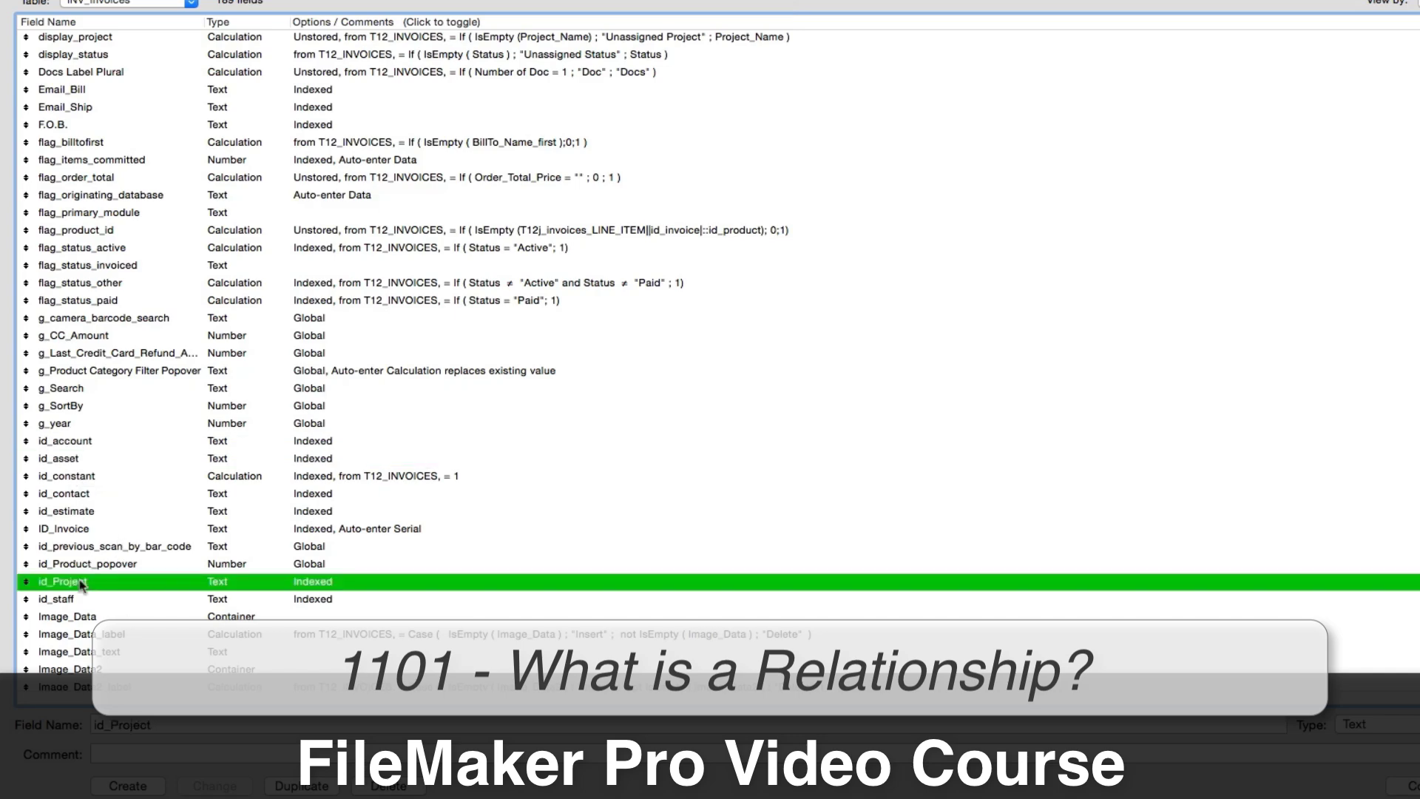
drag(110, 724, 252, 742)
text(PO)
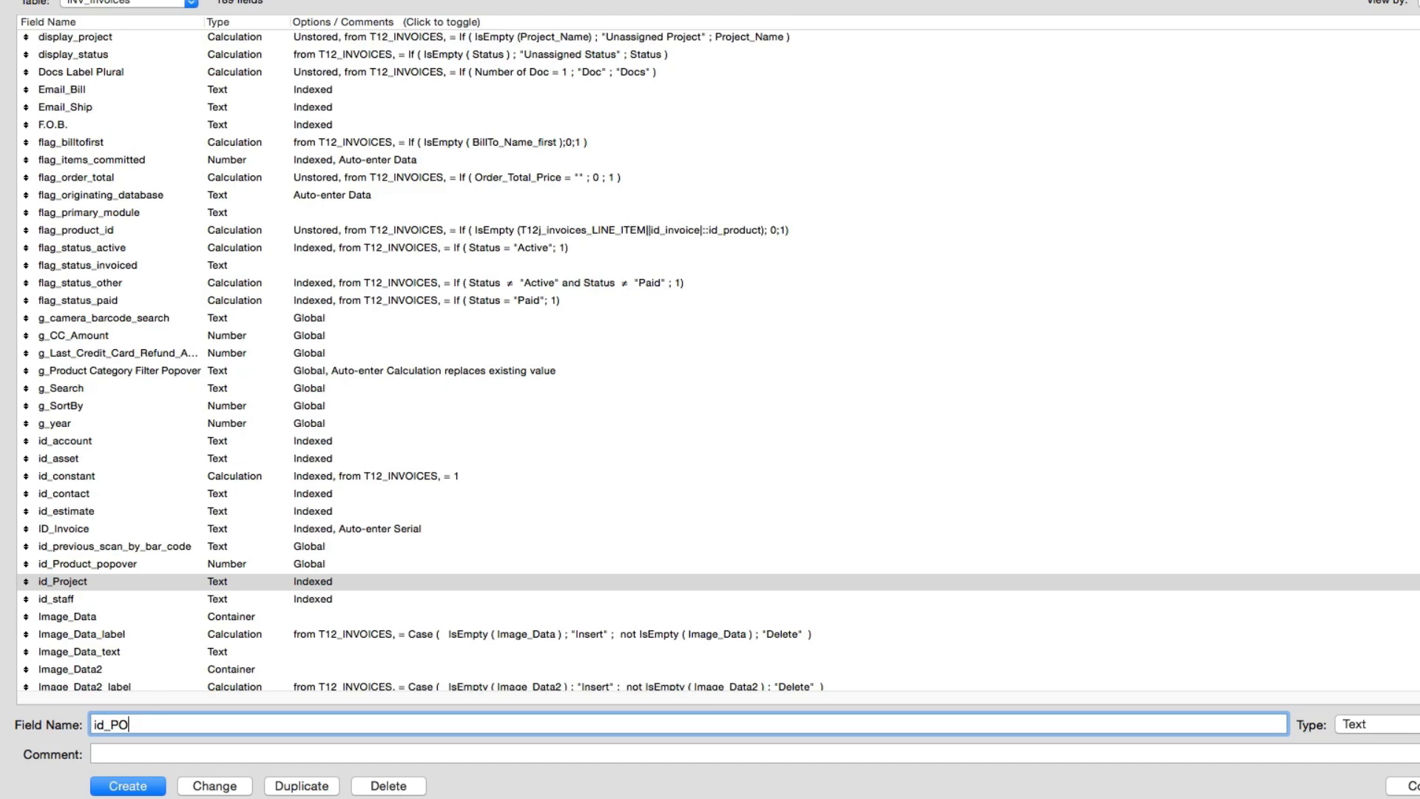
click(111, 782)
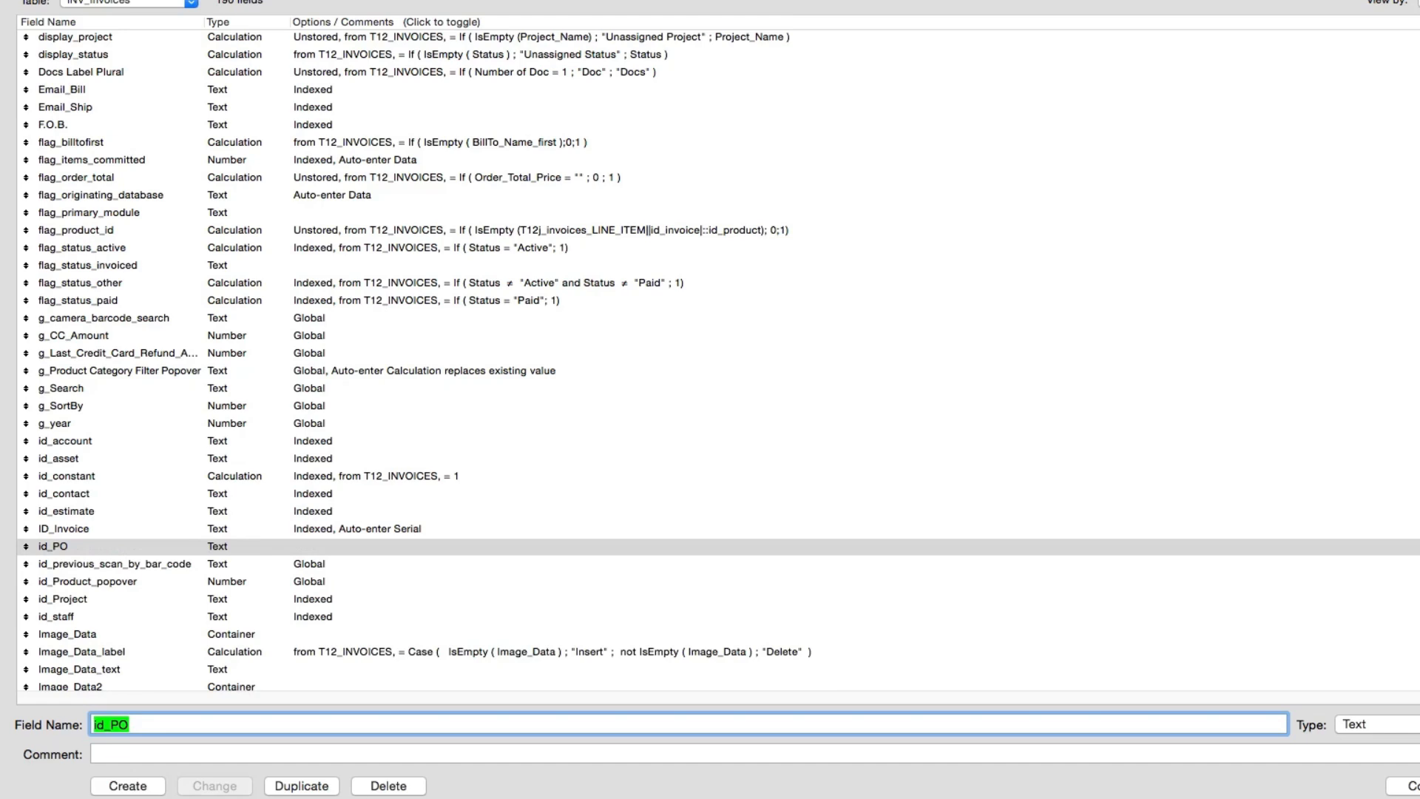
Change the T28j invoices relationship so that ID_PO in T28_POG_POs_Generated matches id_PO in the invoices table.
click(821, 20)
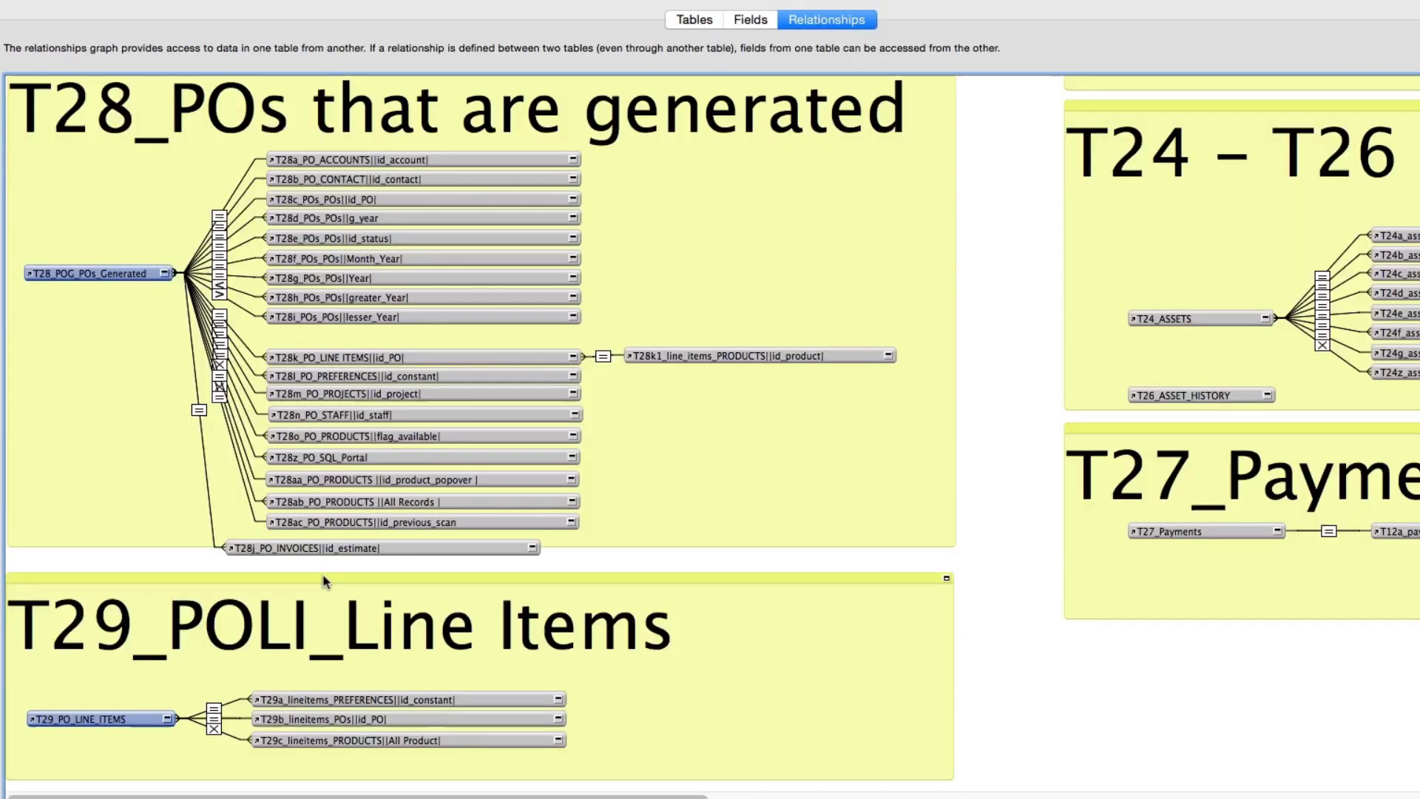
drag(275, 548, 282, 552)
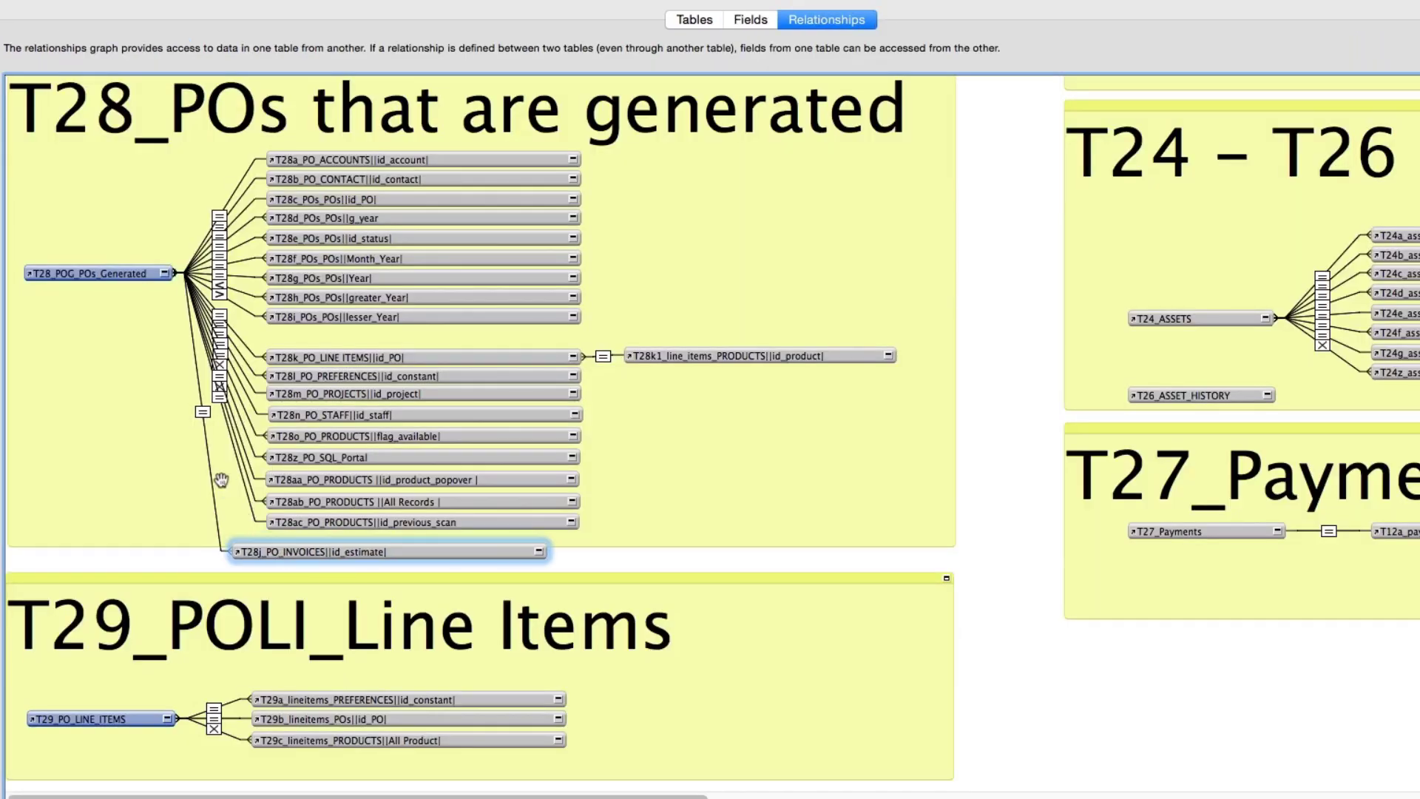
double_click(203, 412)
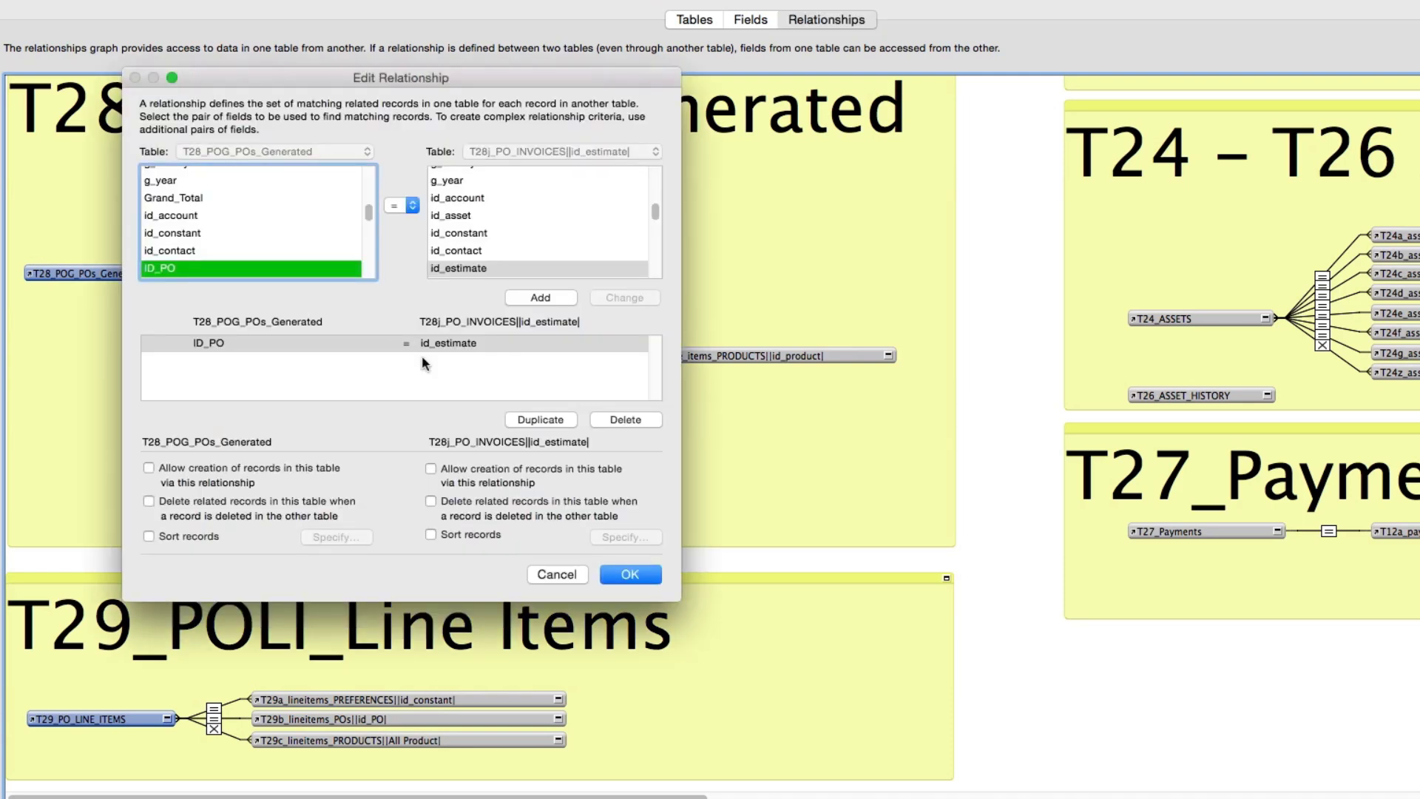
scroll(503, 255, down, 2)
scroll(505, 258, down, 1)
click(474, 268)
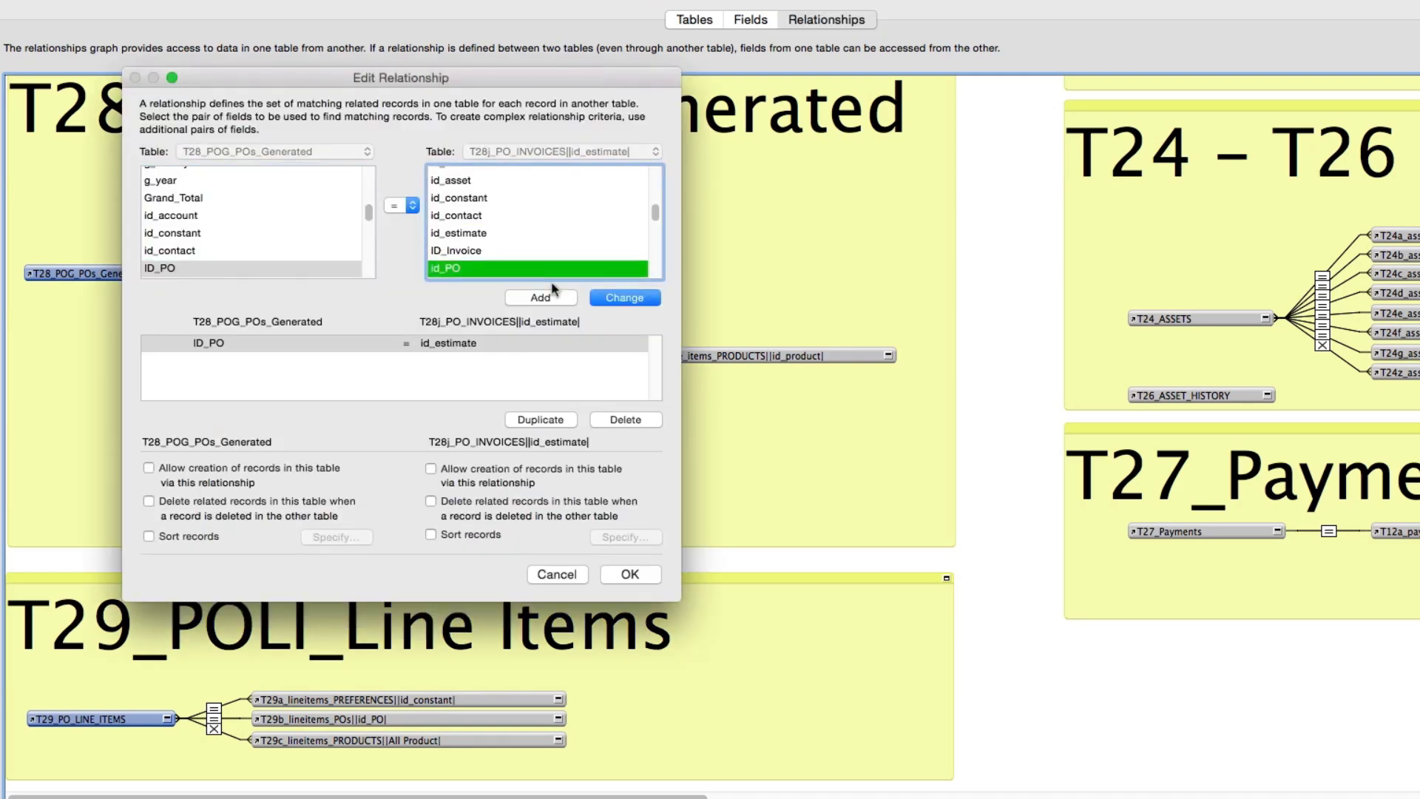
click(602, 299)
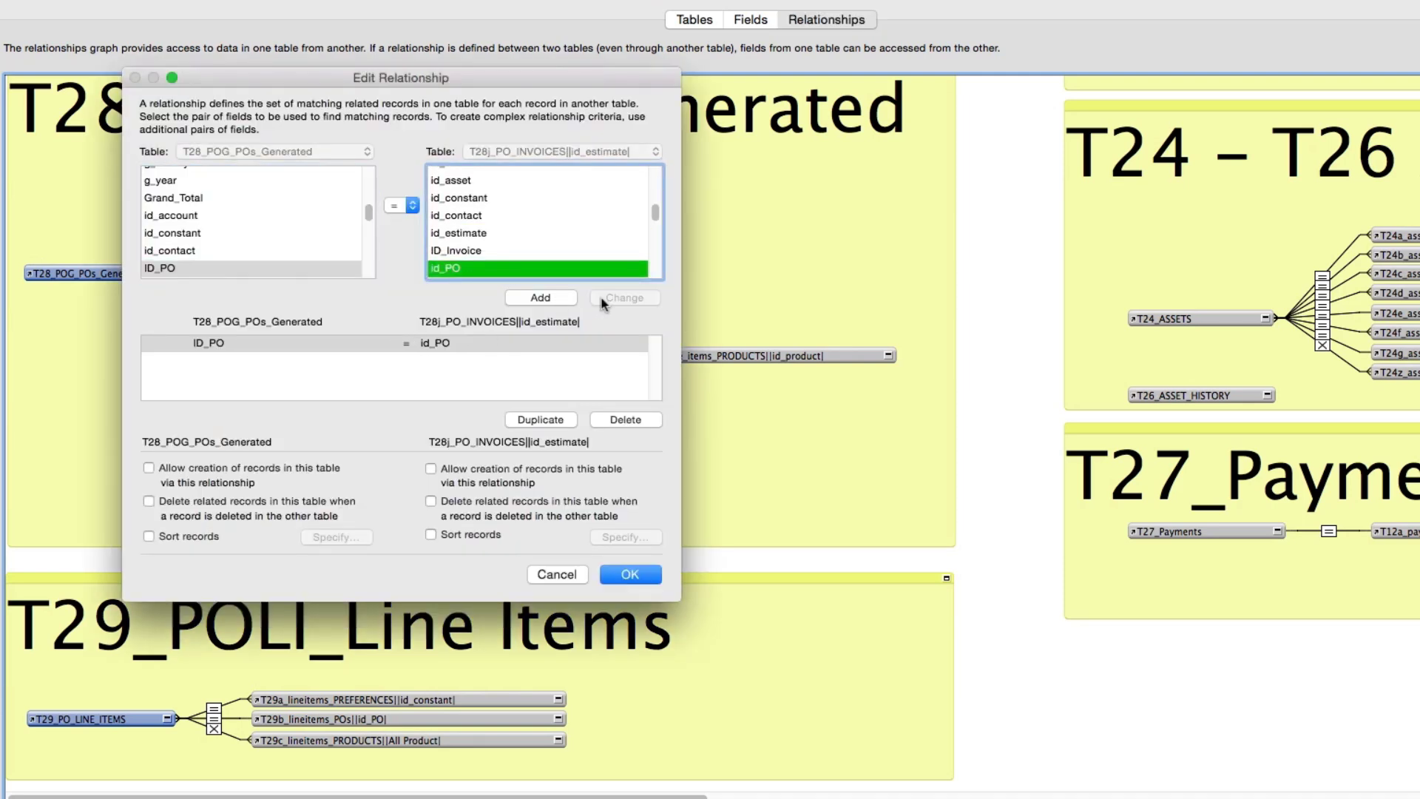
click(630, 575)
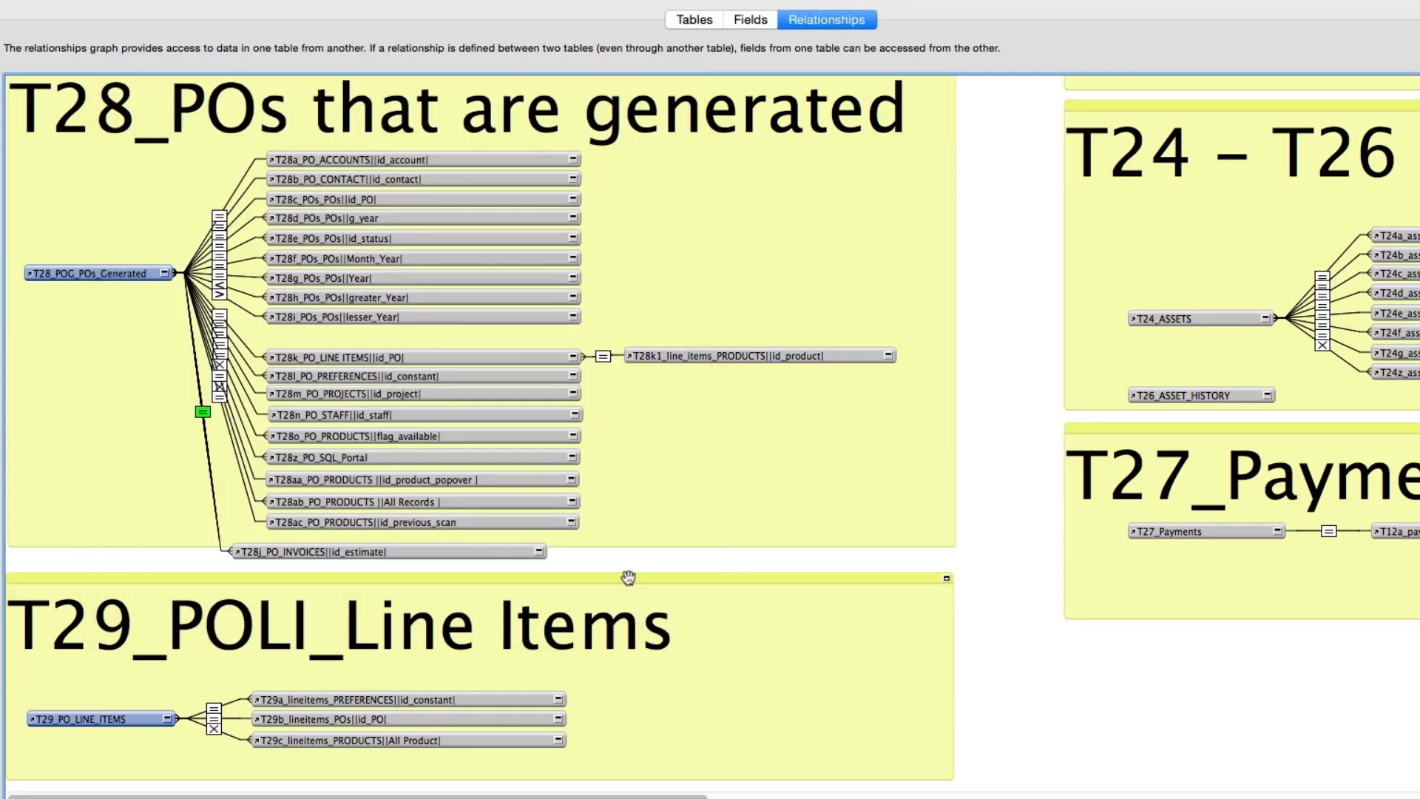
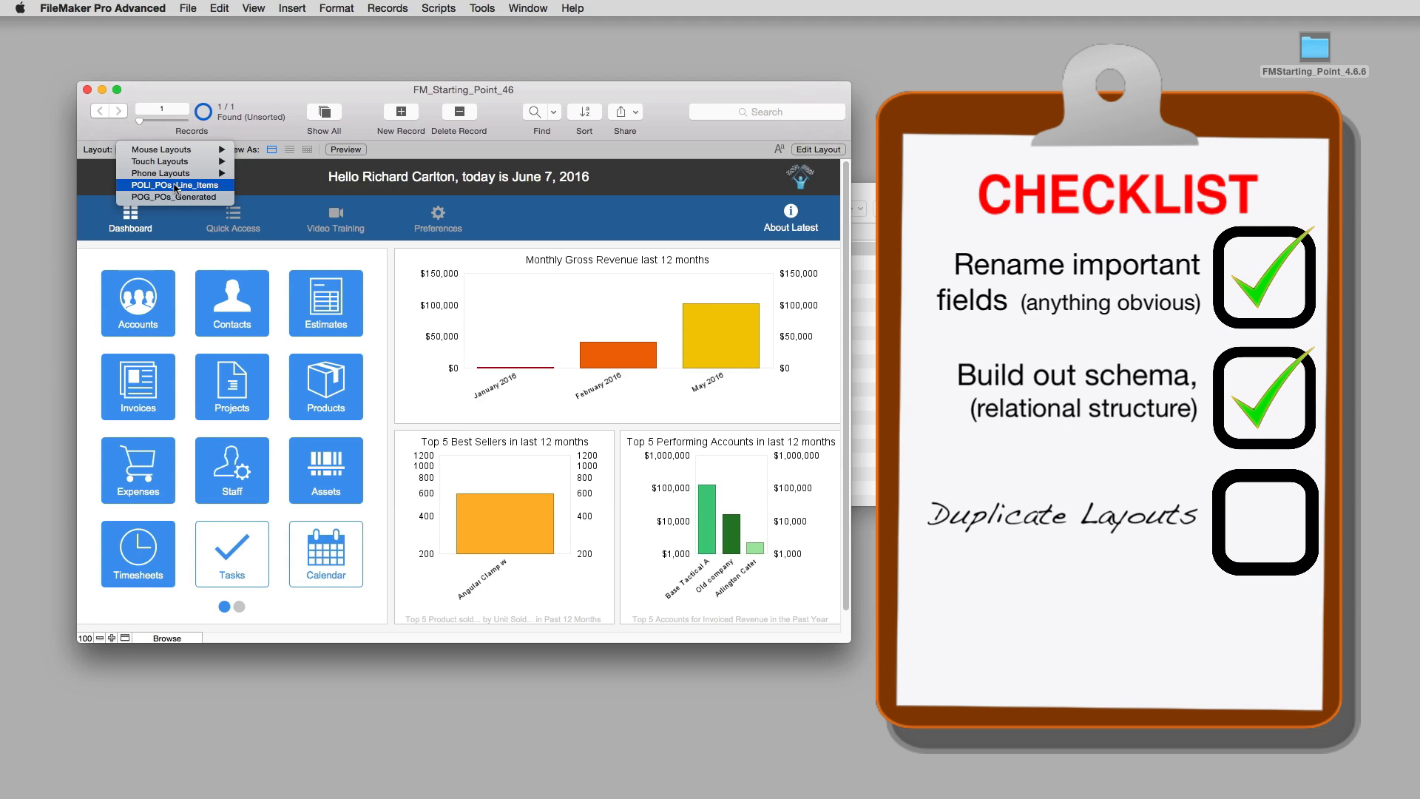
View the POLI_POs_Line_Items layout and the POG_POs_Generated layout.
click(175, 185)
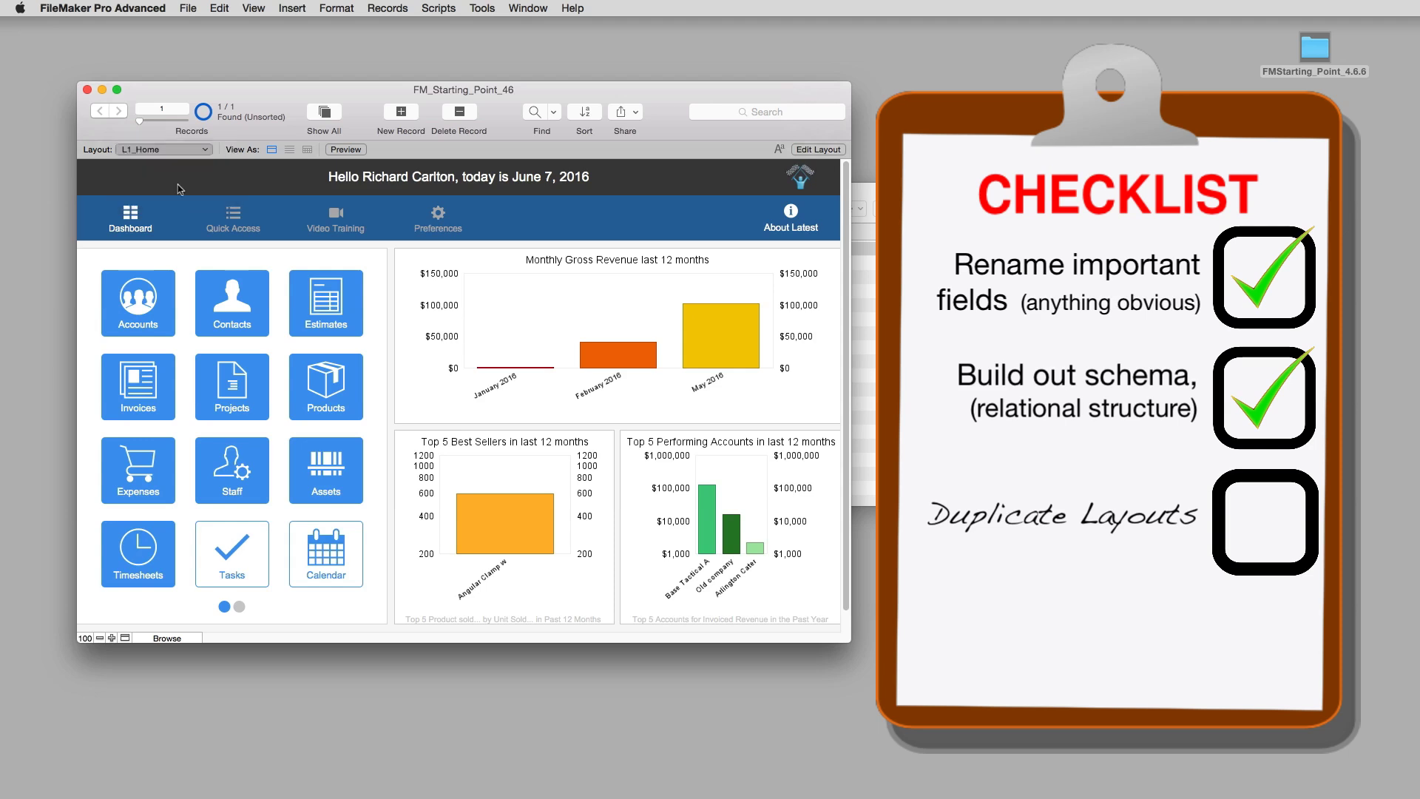
click(172, 152)
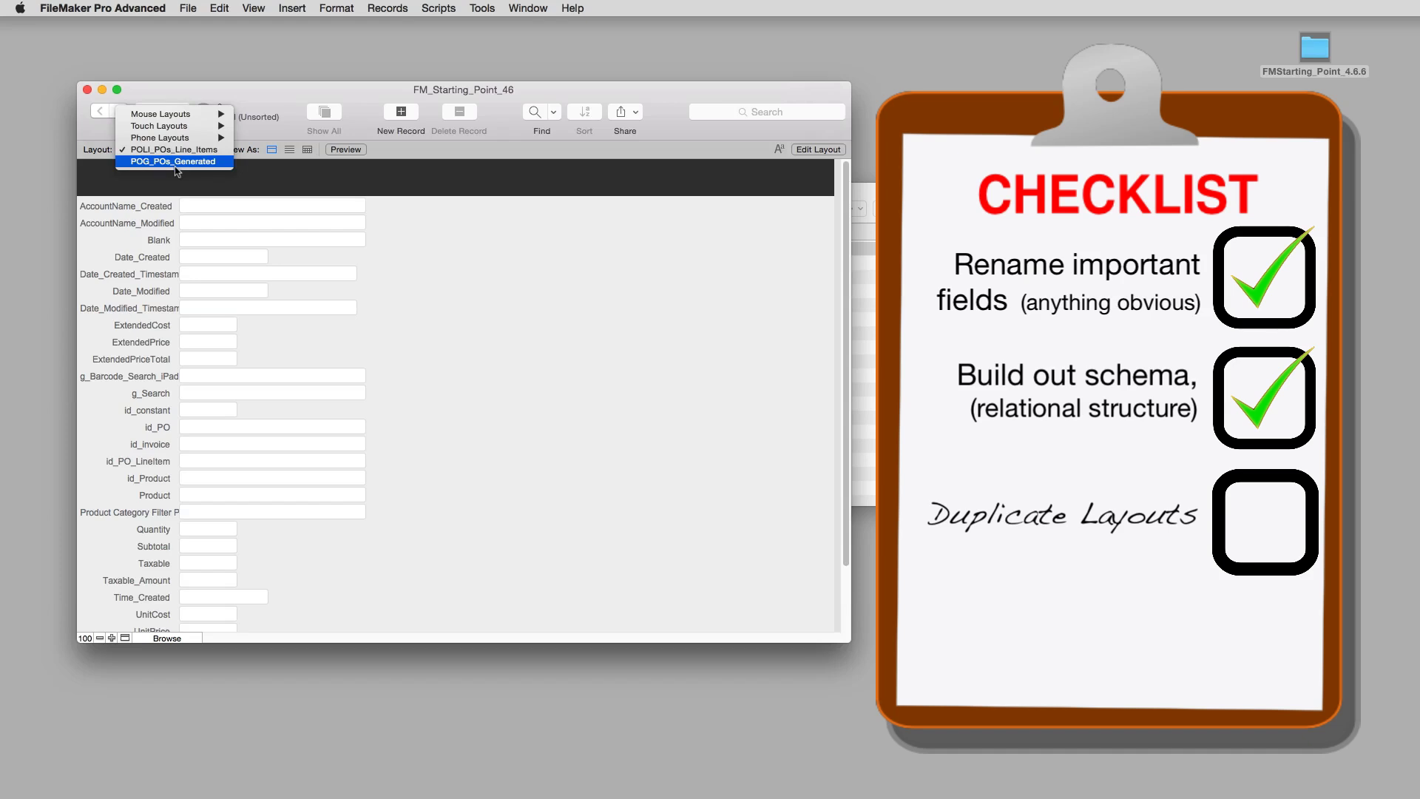
click(177, 162)
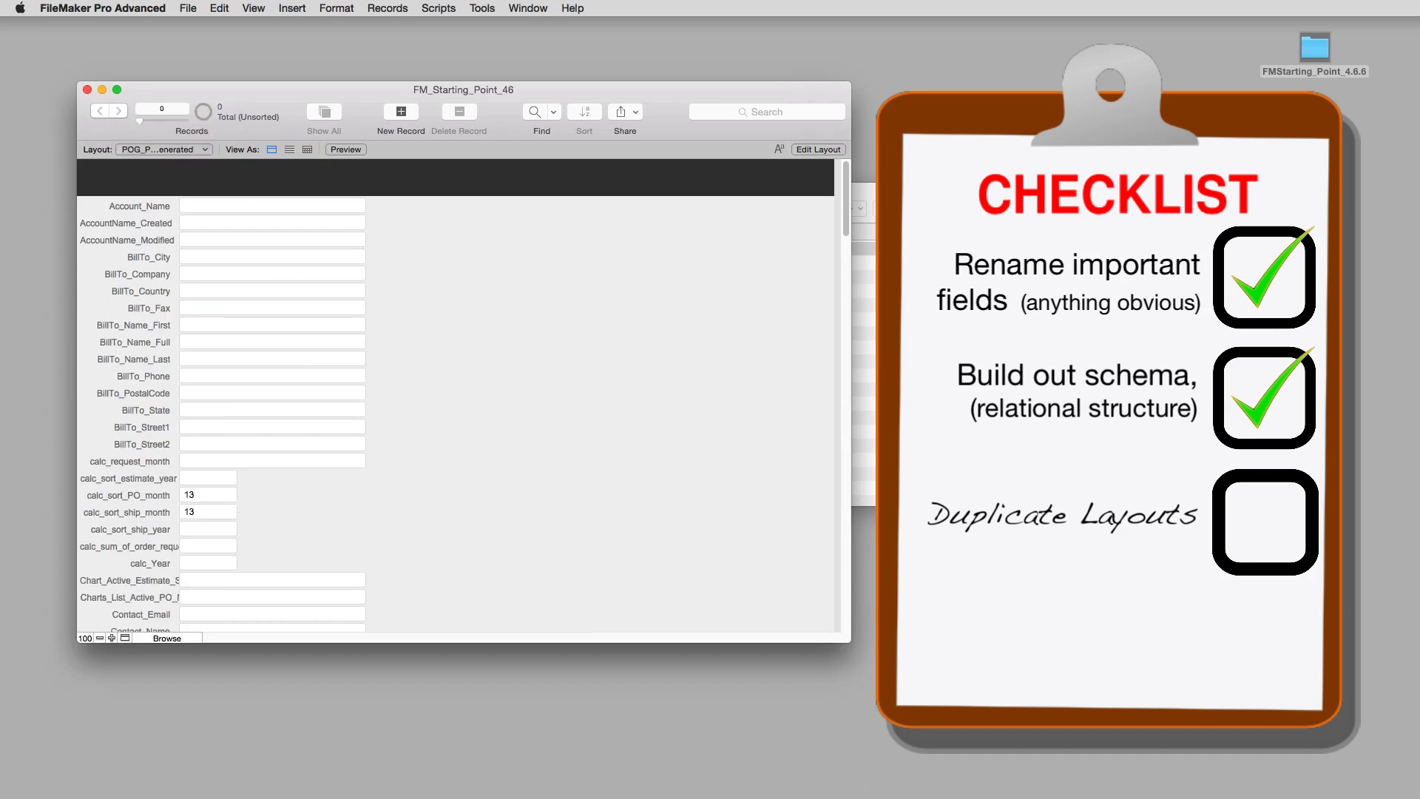
Go to the mouse layout L70_ESTIMATES_Data_Entry, switch it to Layout mode and duplicate the layout.
click(188, 151)
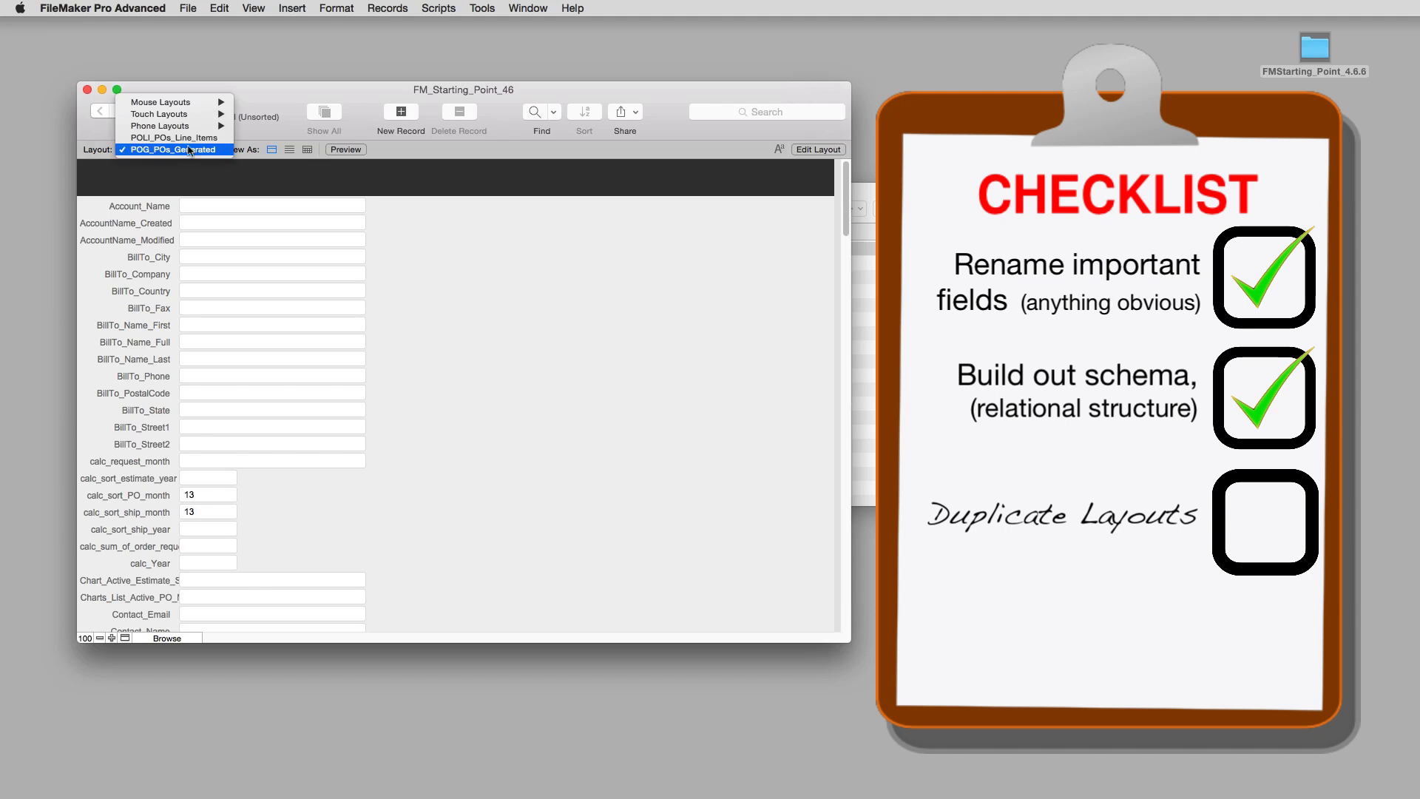
mouse_move(177, 102)
mouse_move(306, 197)
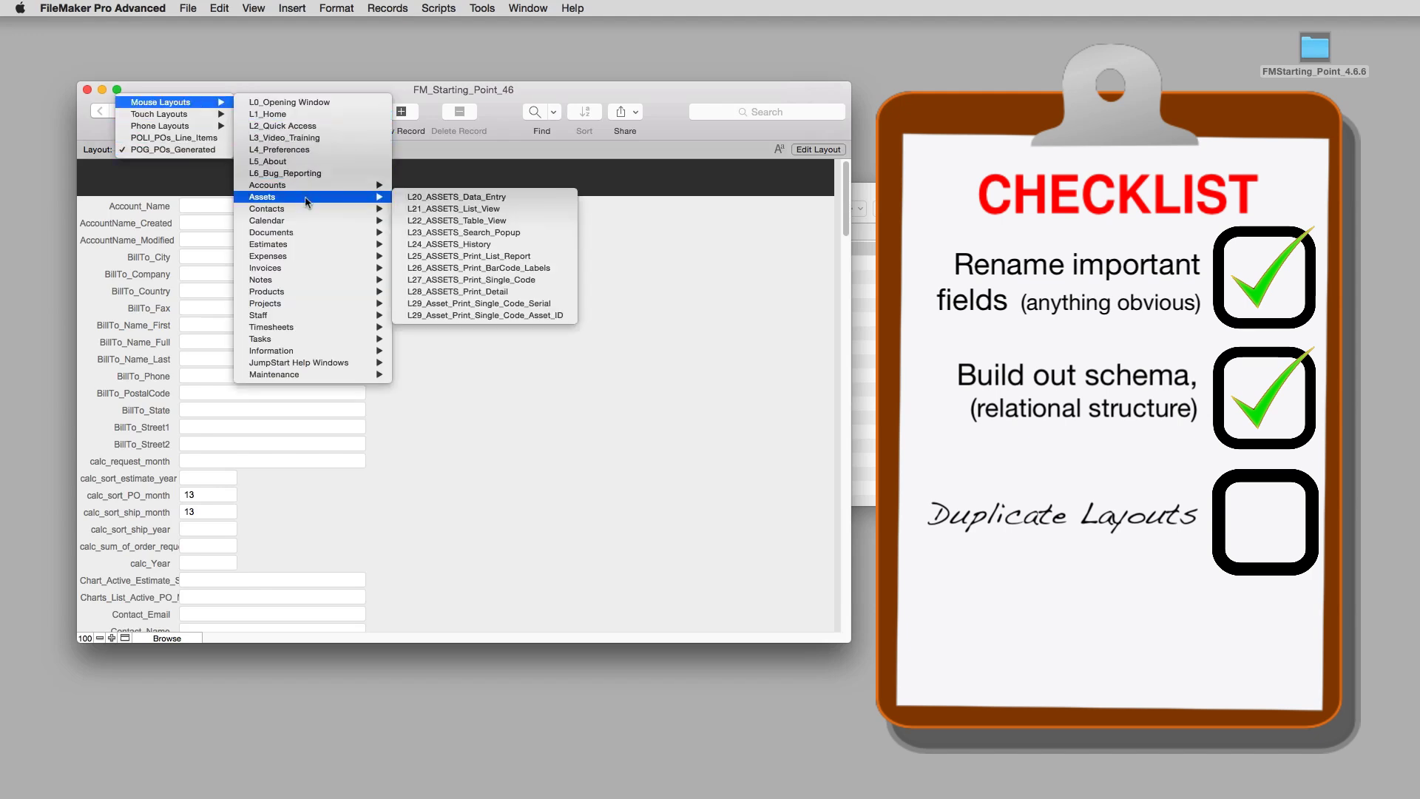
mouse_move(334, 250)
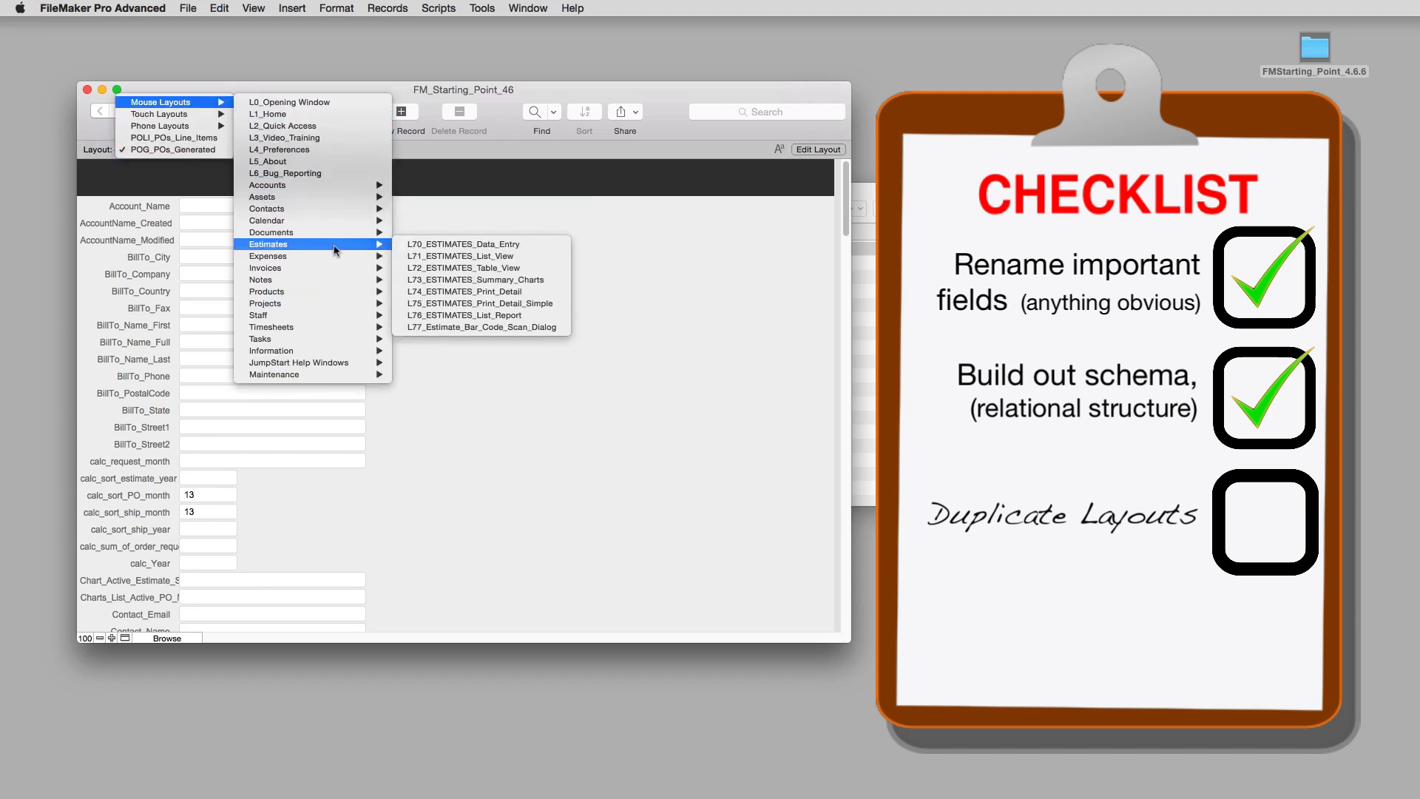
click(460, 243)
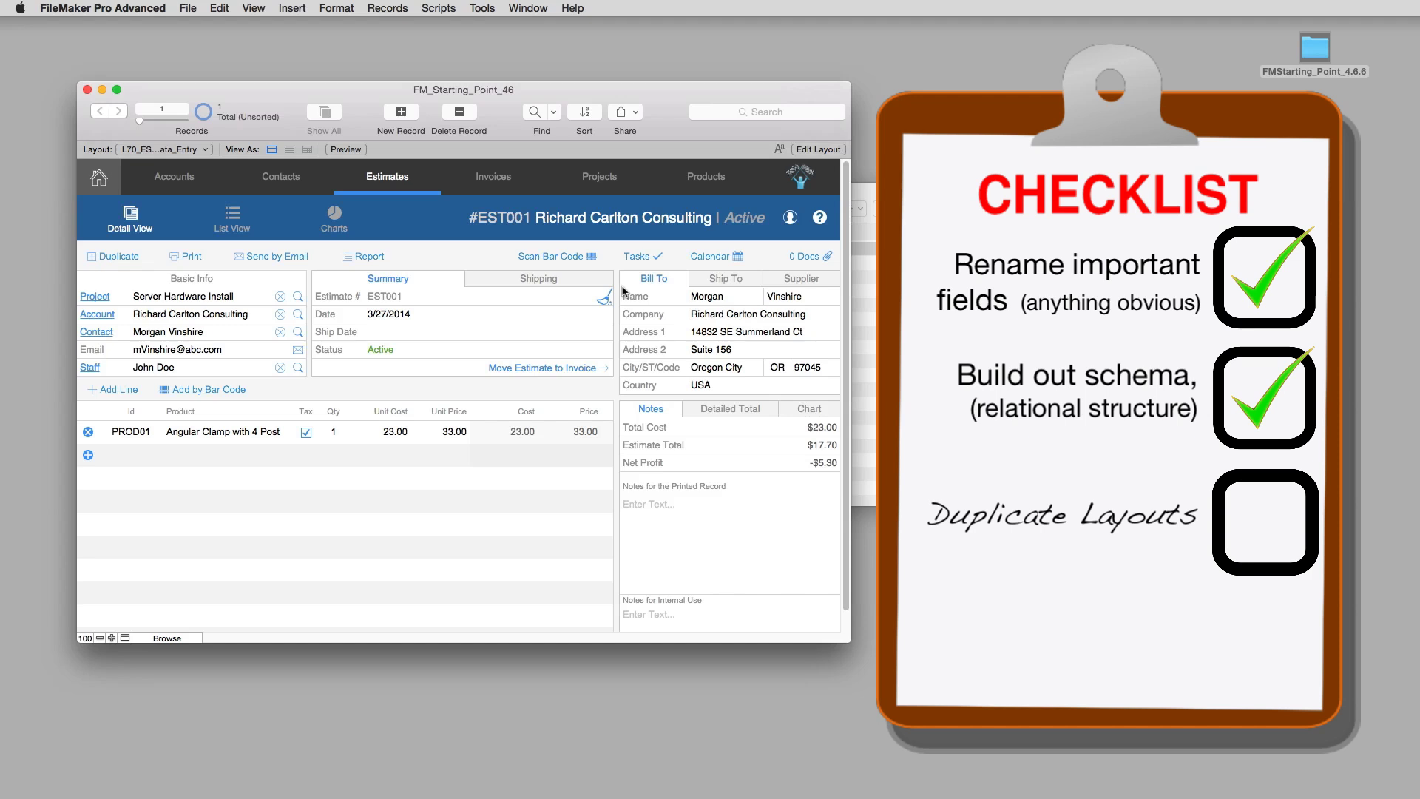
key(super+l)
click(386, 7)
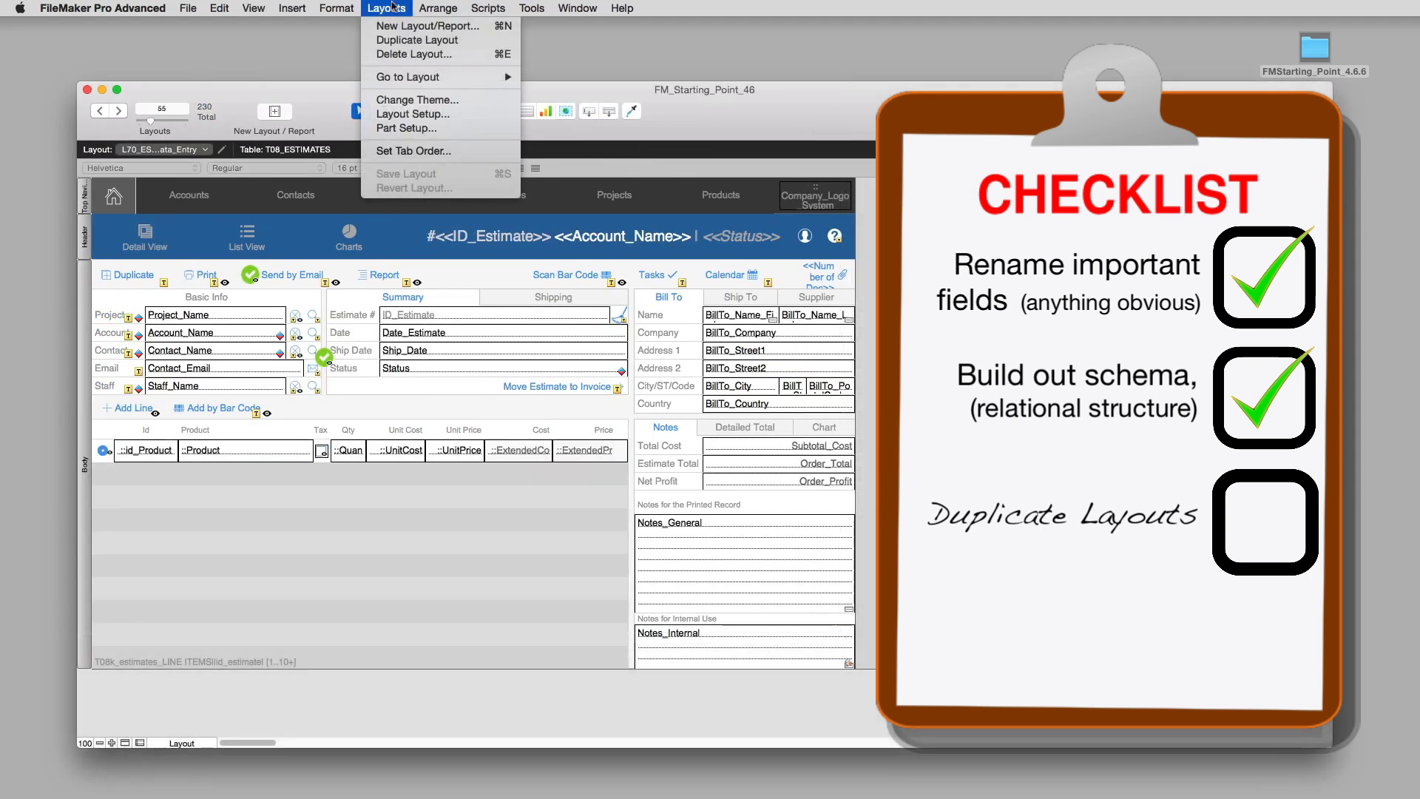
click(399, 41)
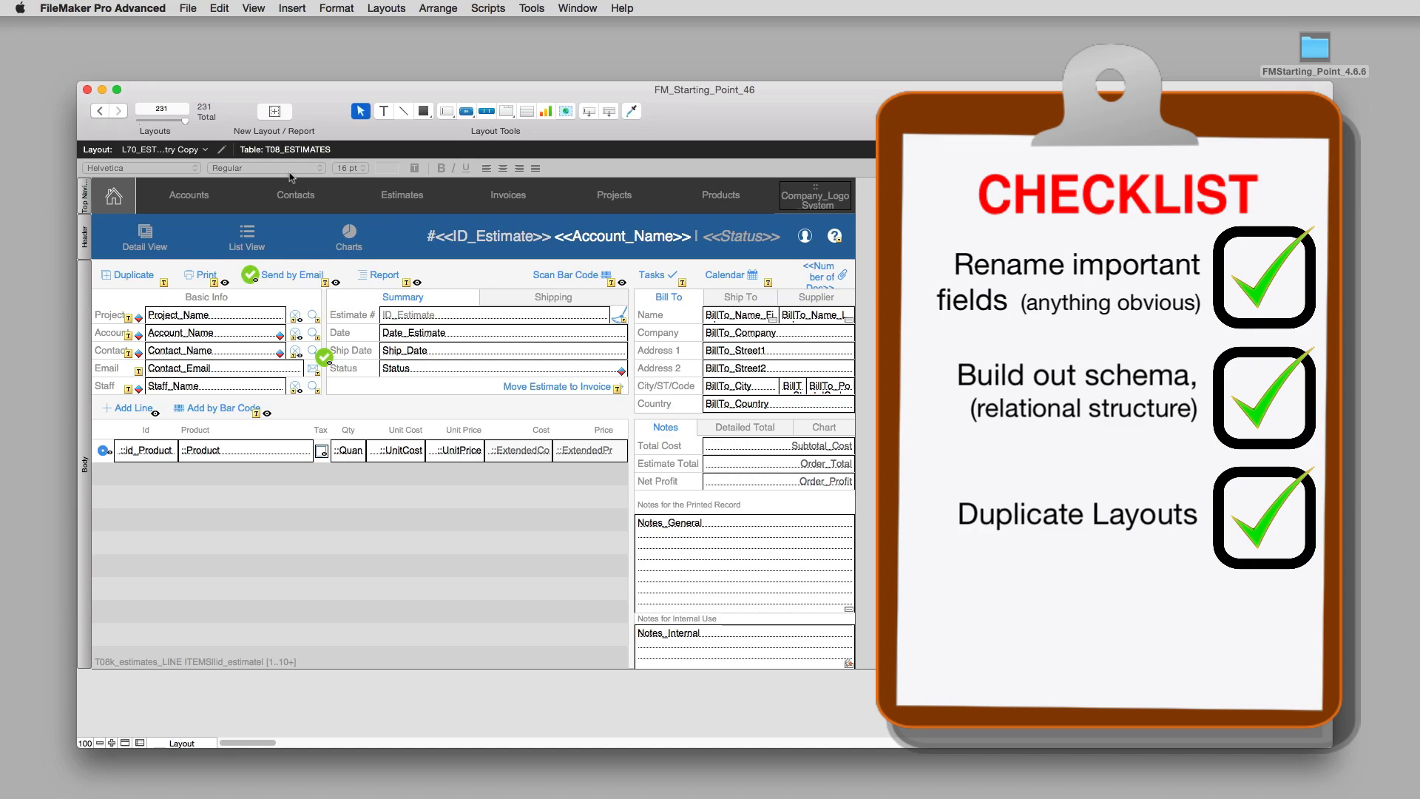
click(196, 150)
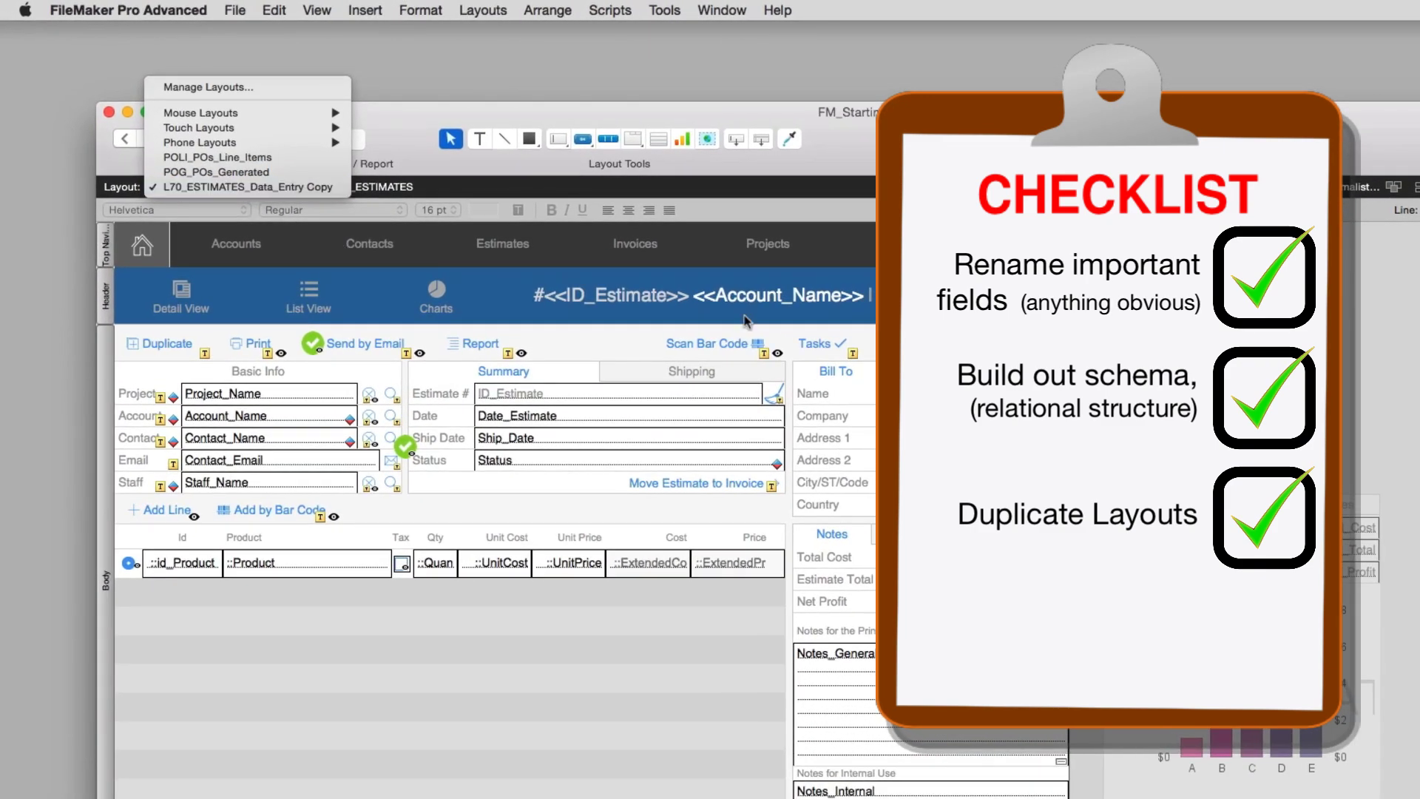
key(Escape)
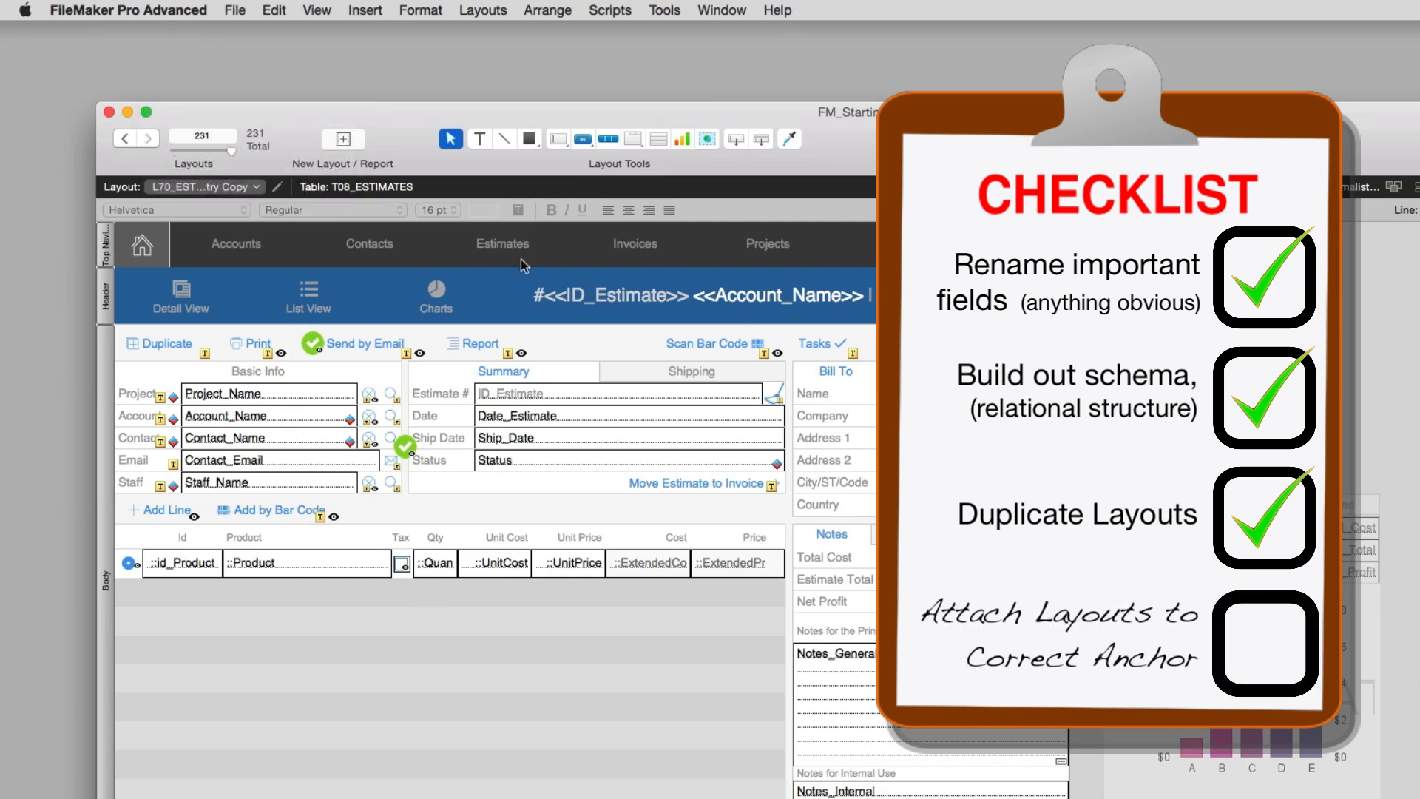
In the duplicated layout's setup, show records from the T28_POG_POs_Generated table occurrence.
click(542, 8)
mouse_move(482, 10)
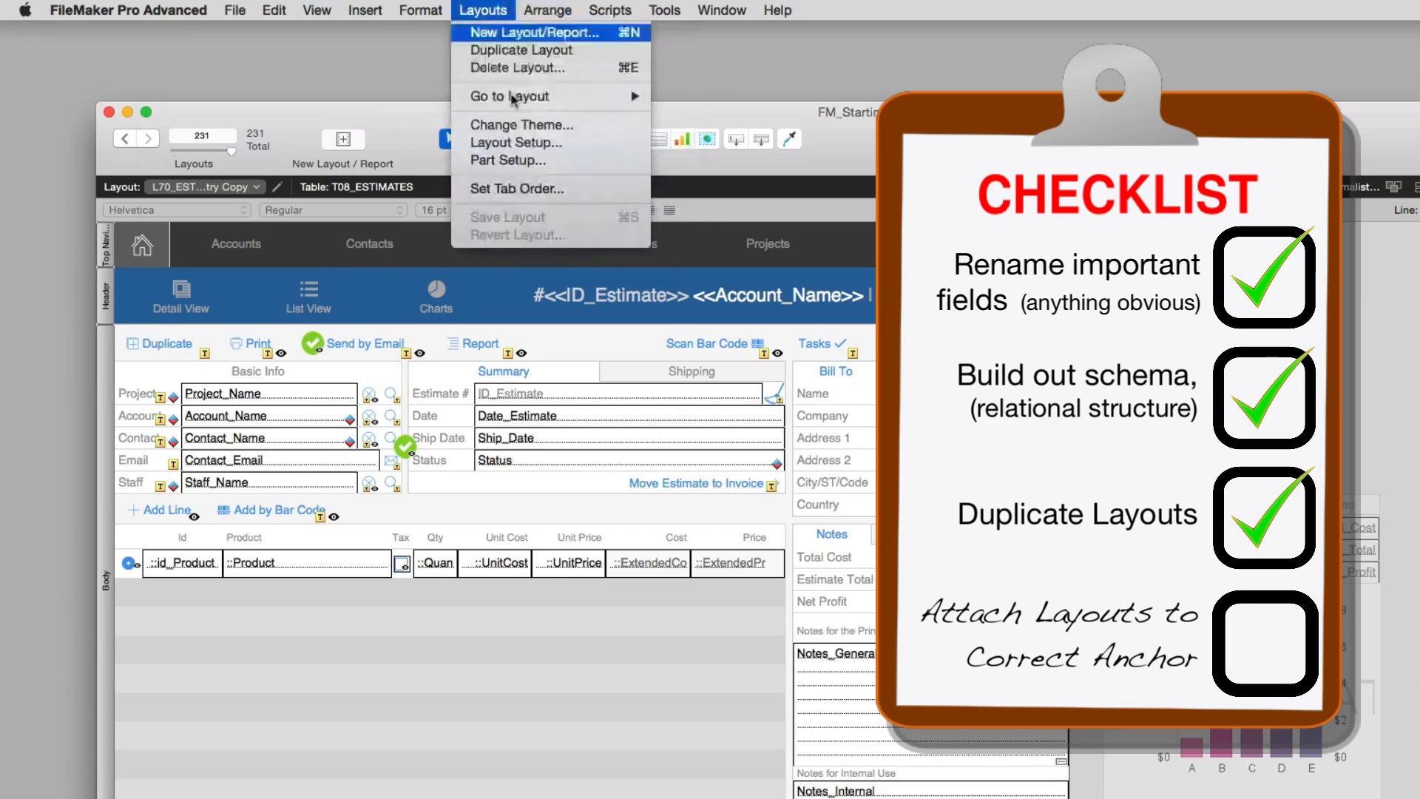
click(510, 143)
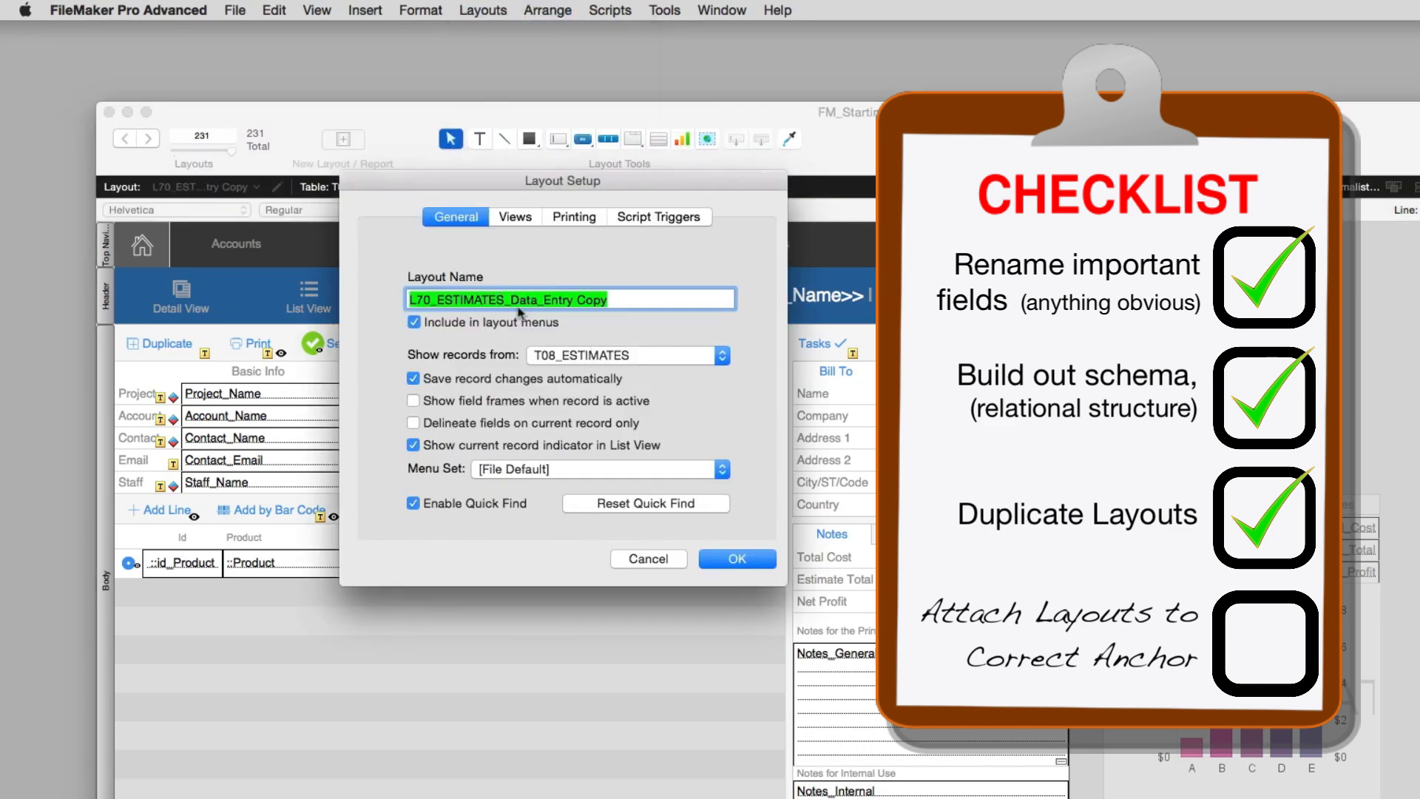
click(562, 356)
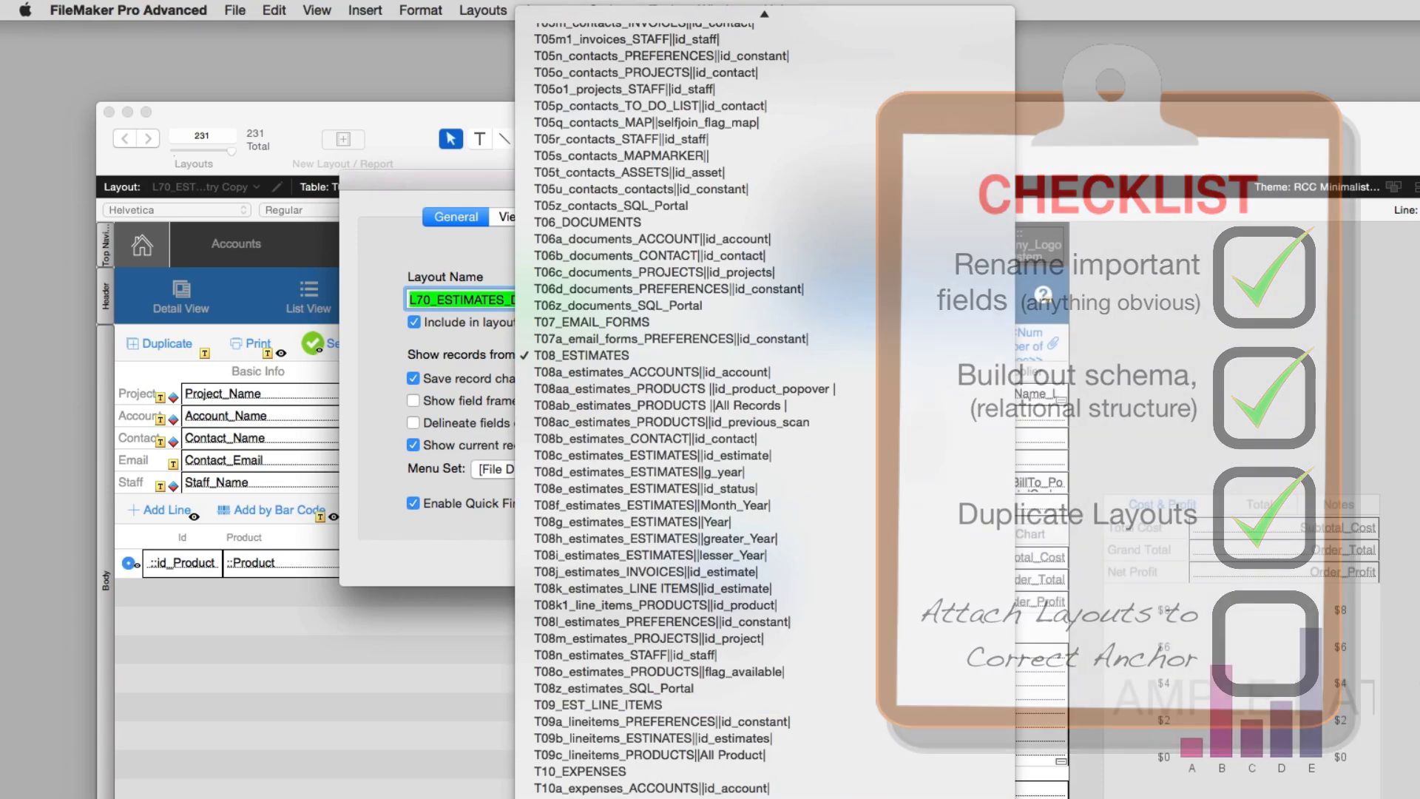
click(449, 285)
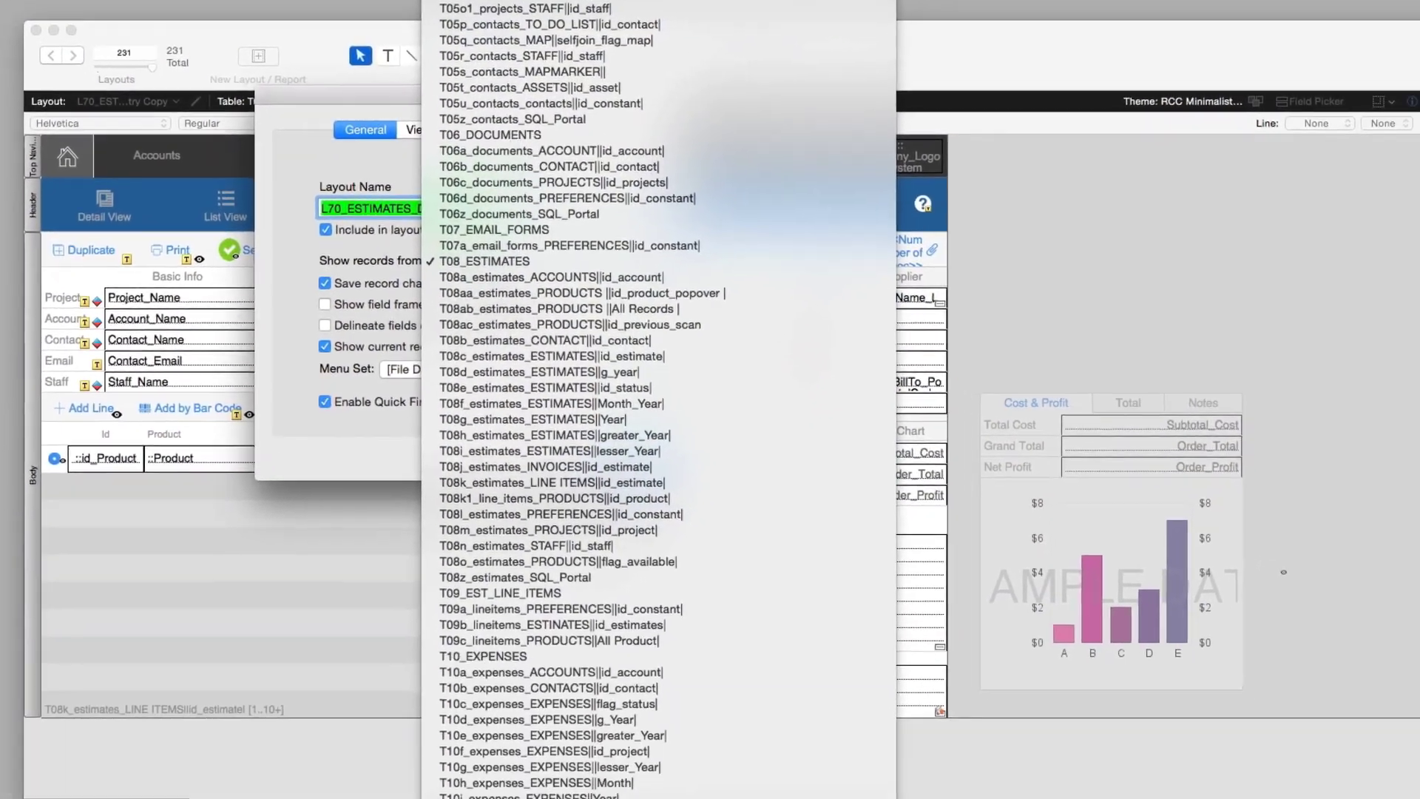
scroll(575, 776, down, 10)
scroll(599, 399, down, 15)
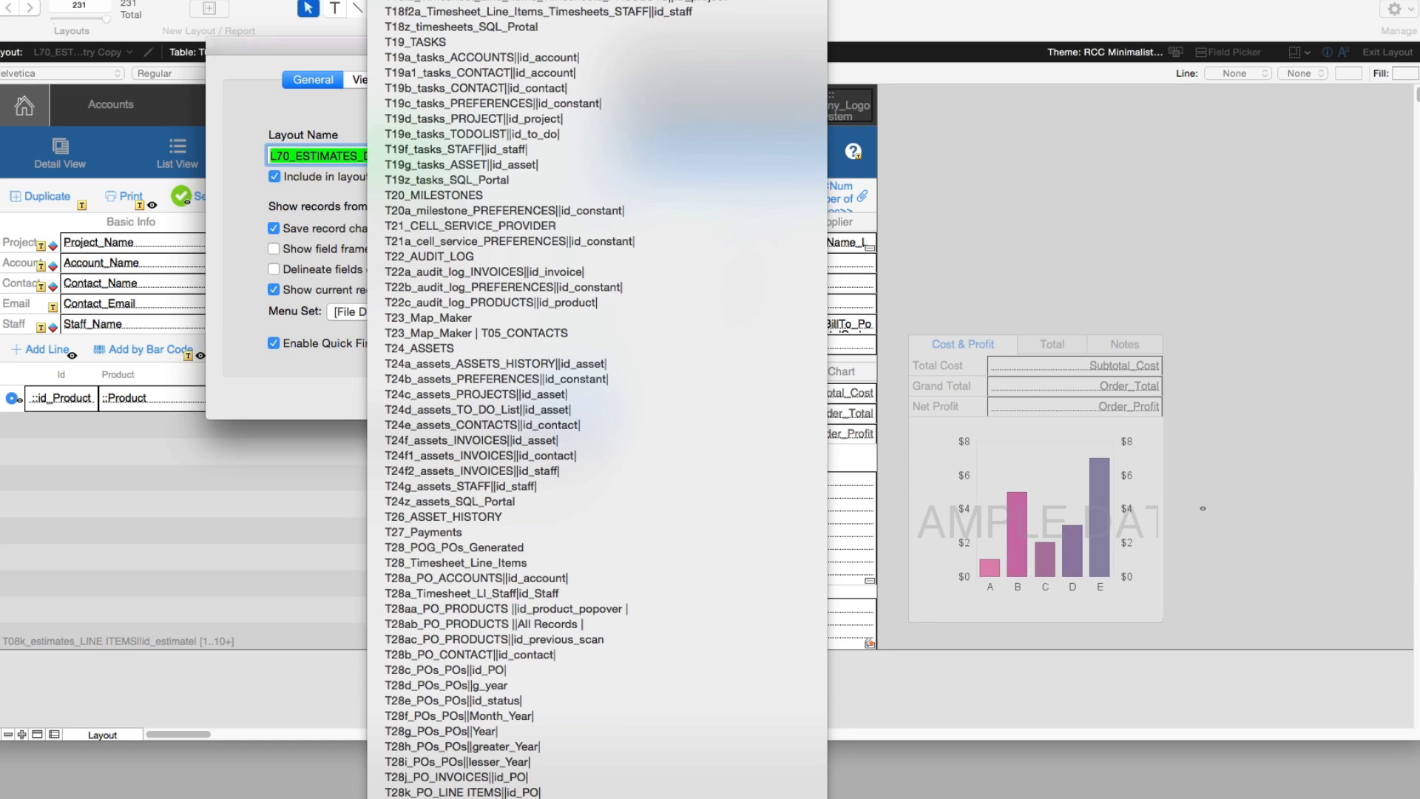
click(432, 547)
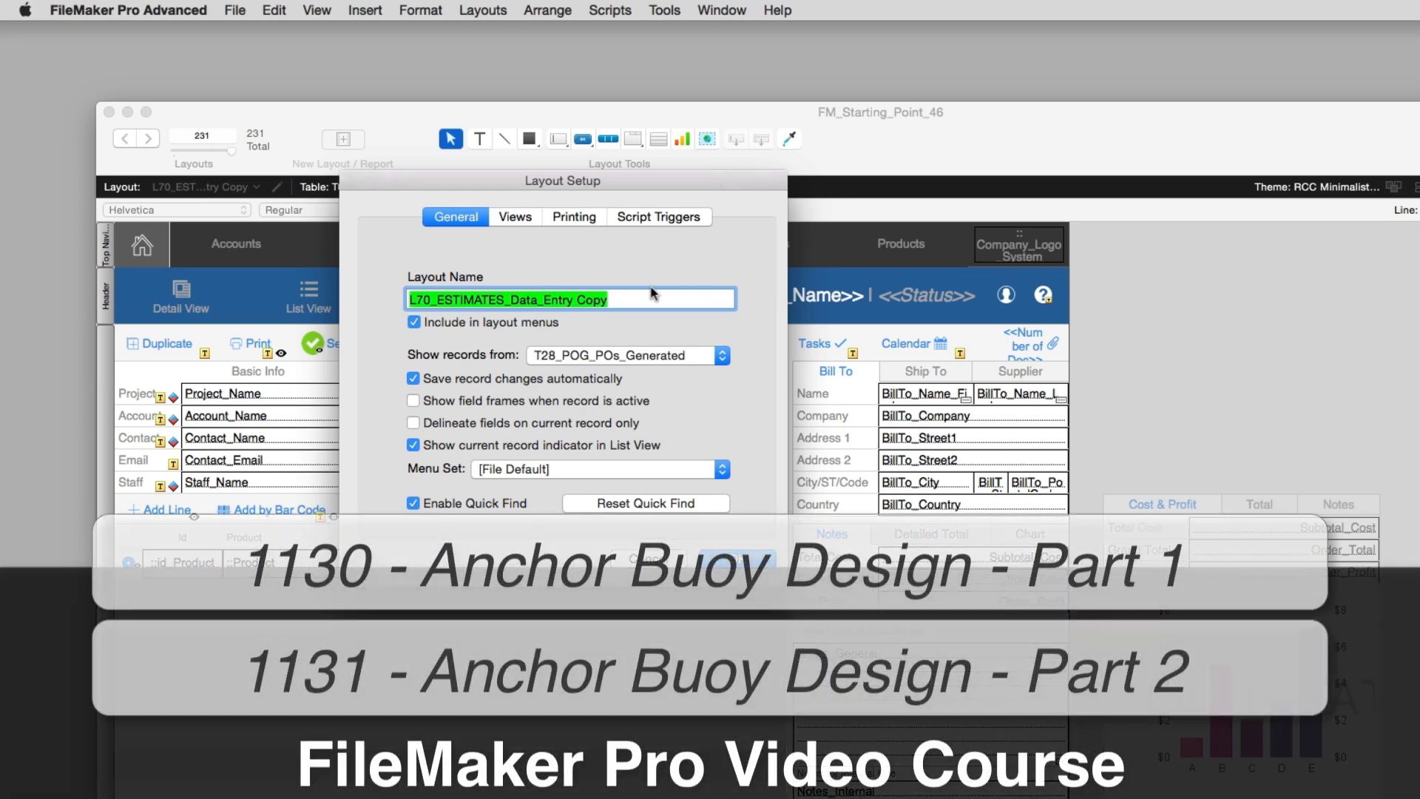
Rename the duplicated layout LXX_PO_Generated_Data_Entry and apply the layout setup.
drag(415, 301, 426, 304)
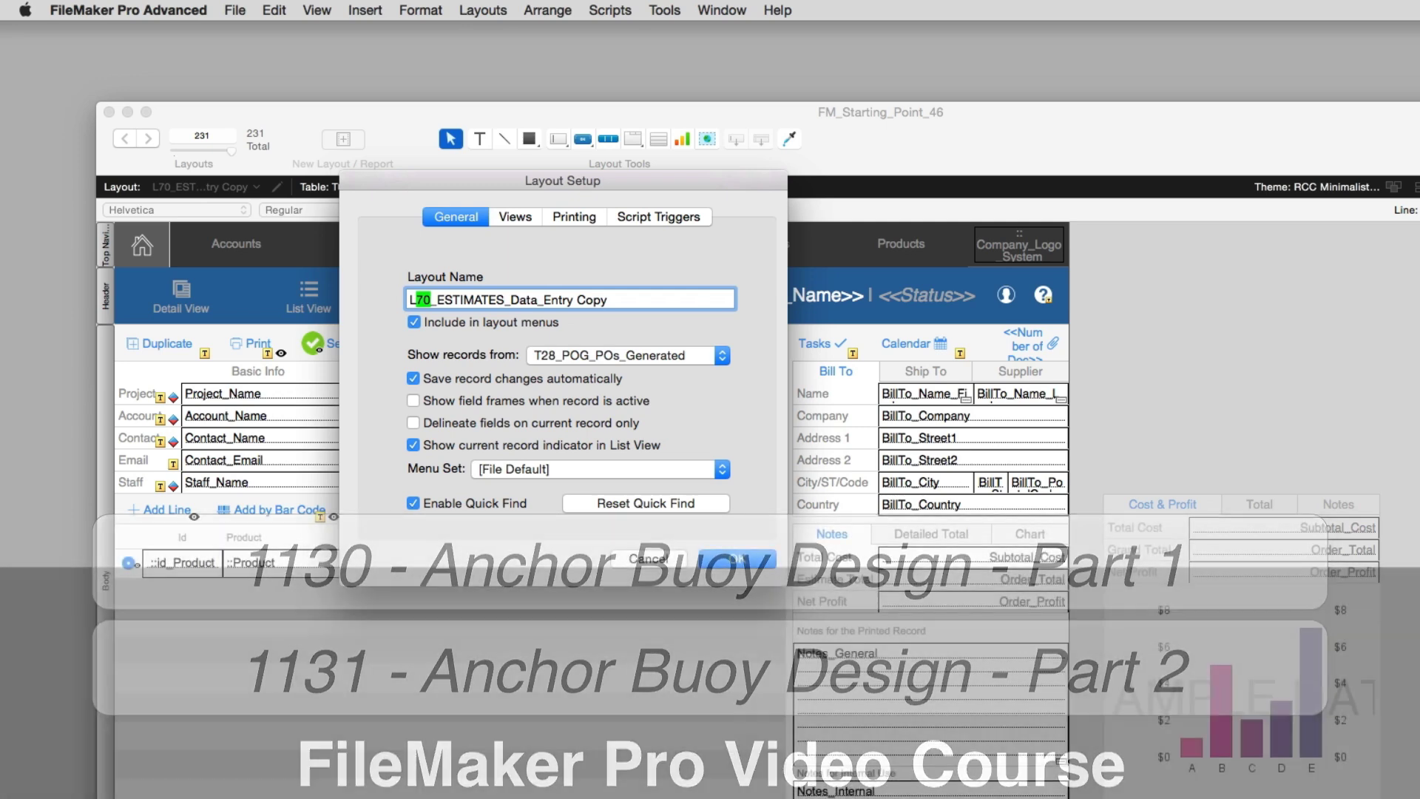
text(XX)
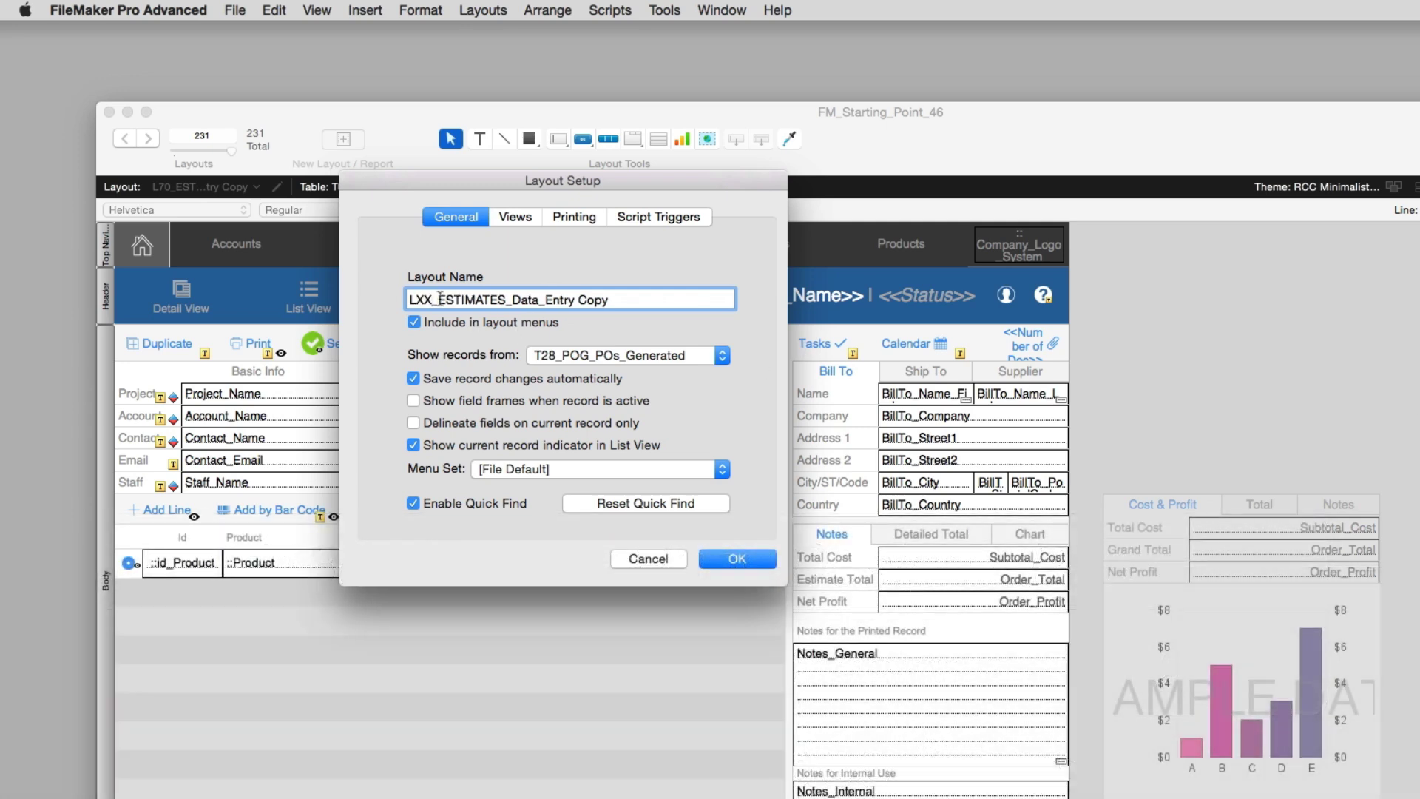
drag(438, 299, 830, 295)
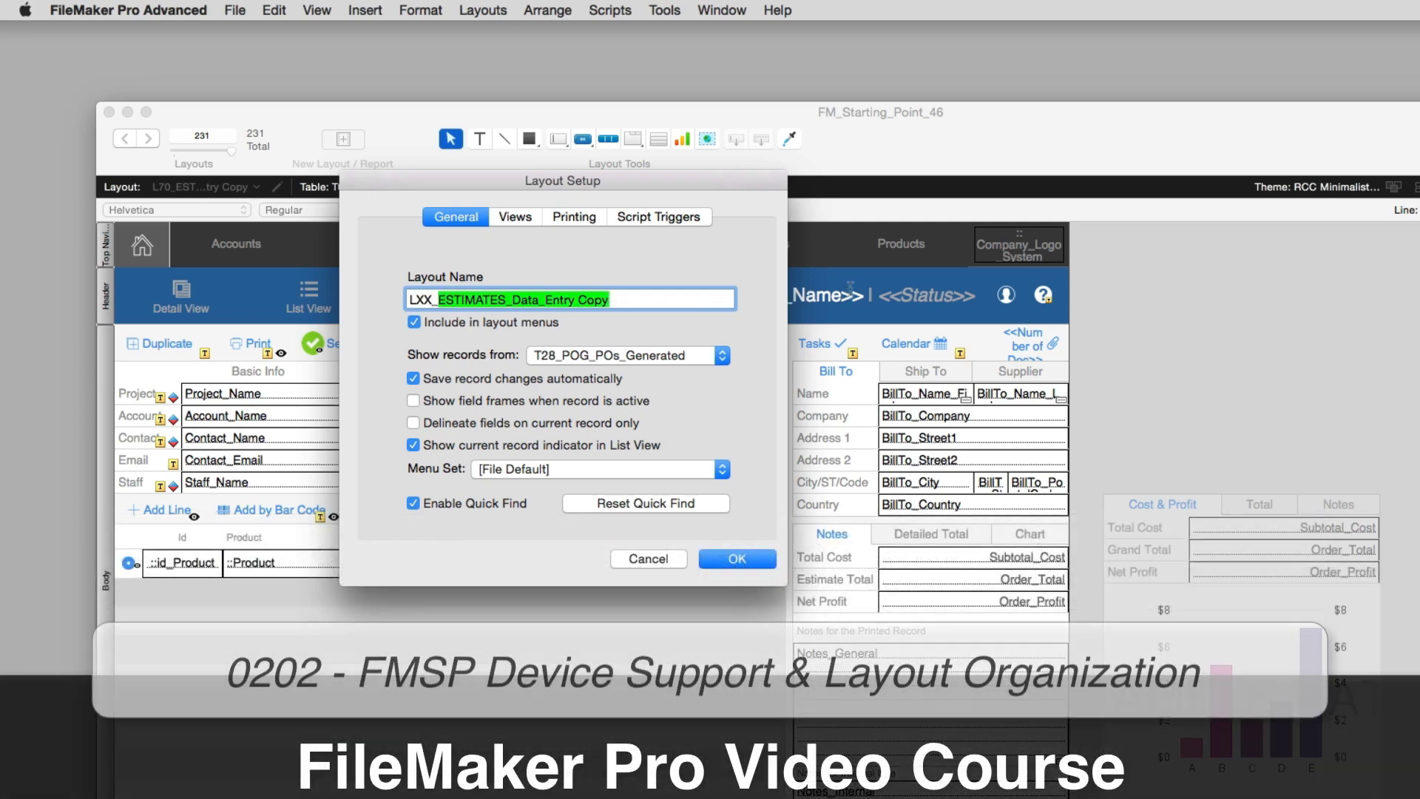
text(P)
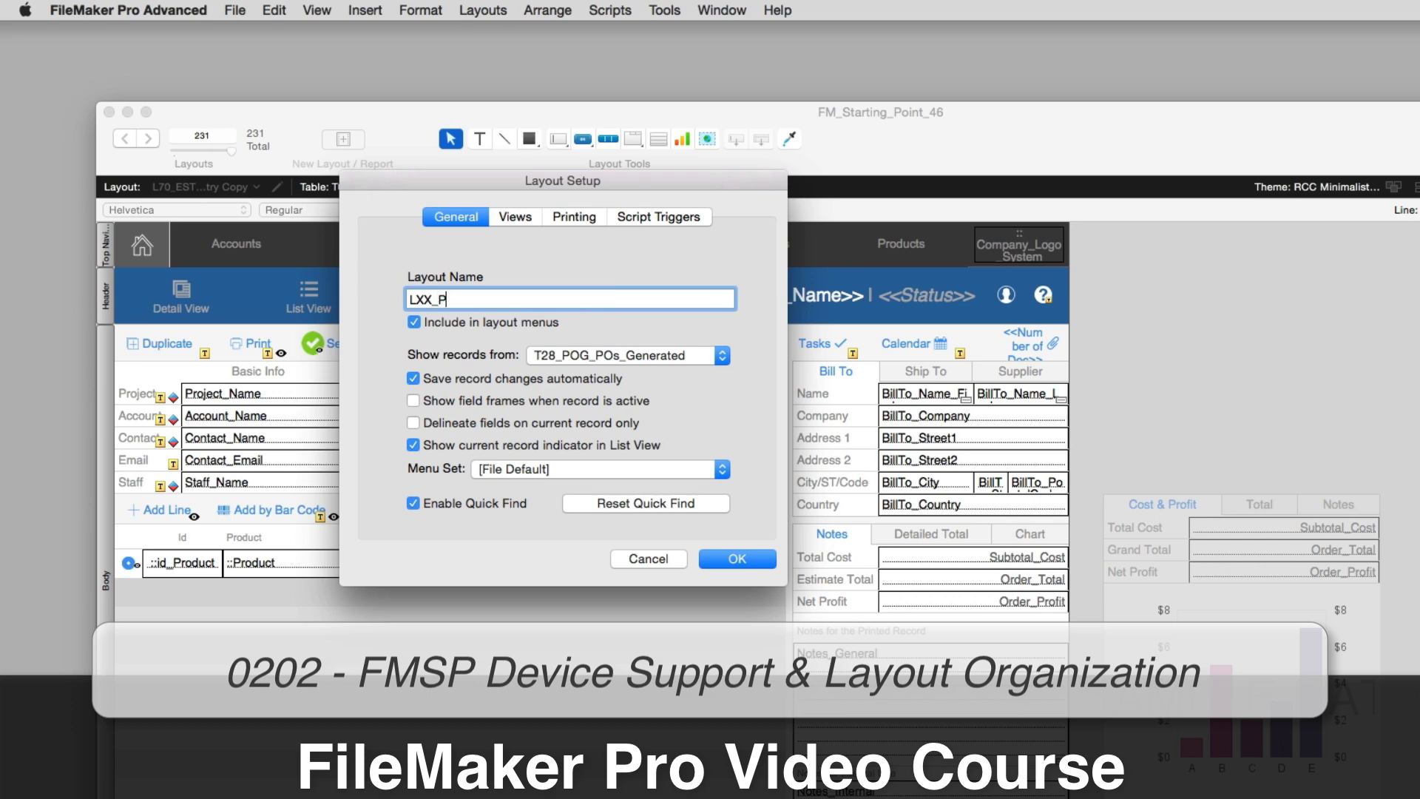
text(O_Generated_Datab)
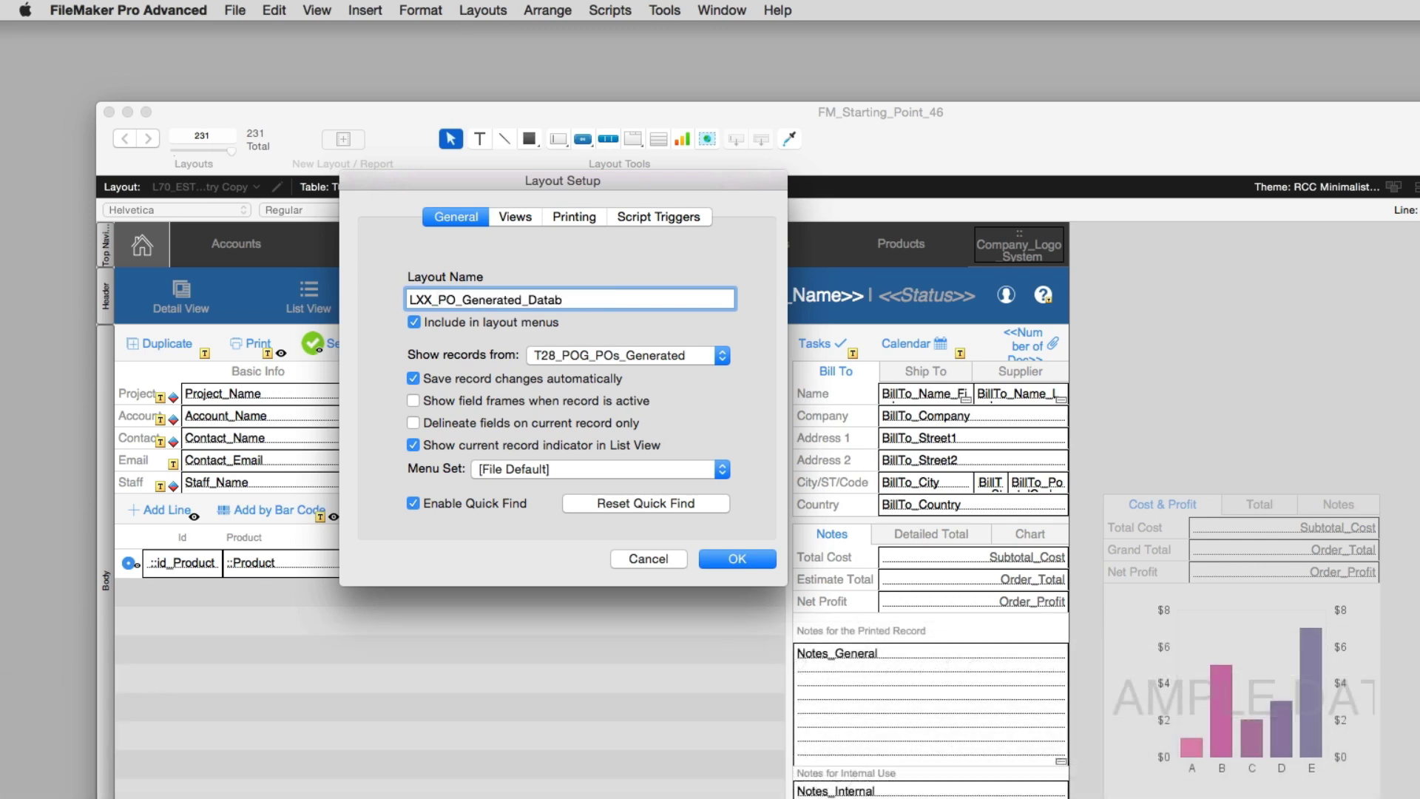
text(_Entry)
click(736, 560)
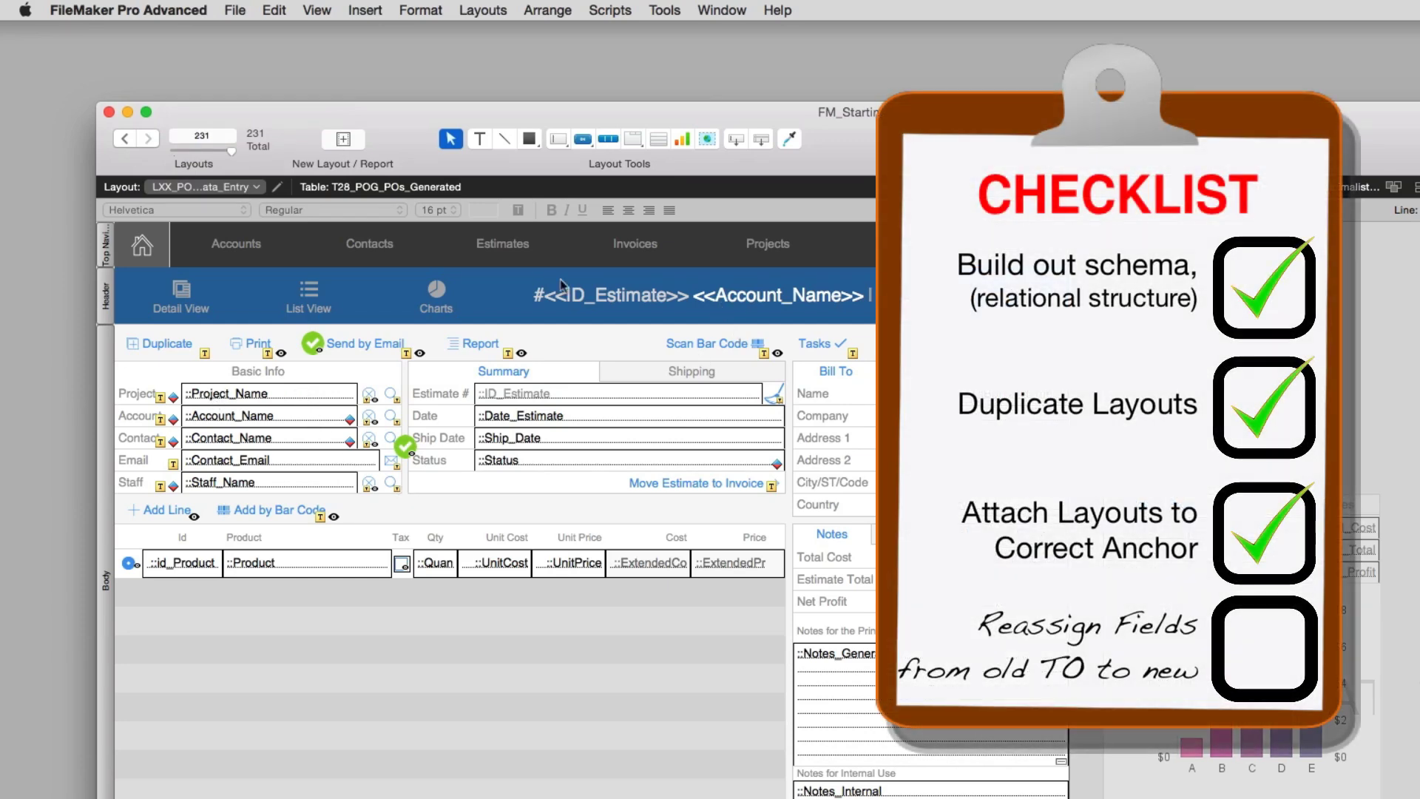
Reassign the Project field under Basic Info to Project_Name from the current table, T28_POG_POs_Generated, enlarging the field list.
click(238, 398)
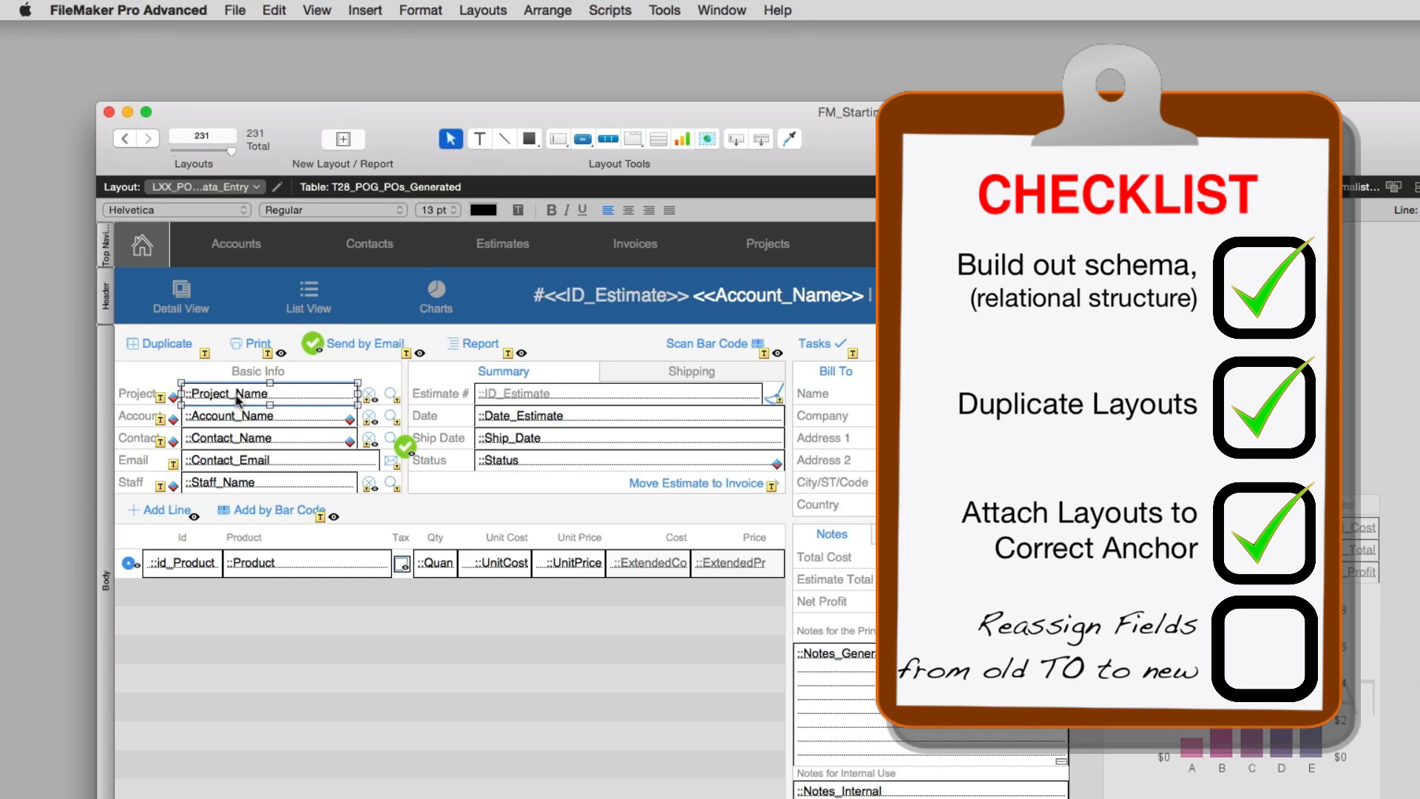
double_click(237, 399)
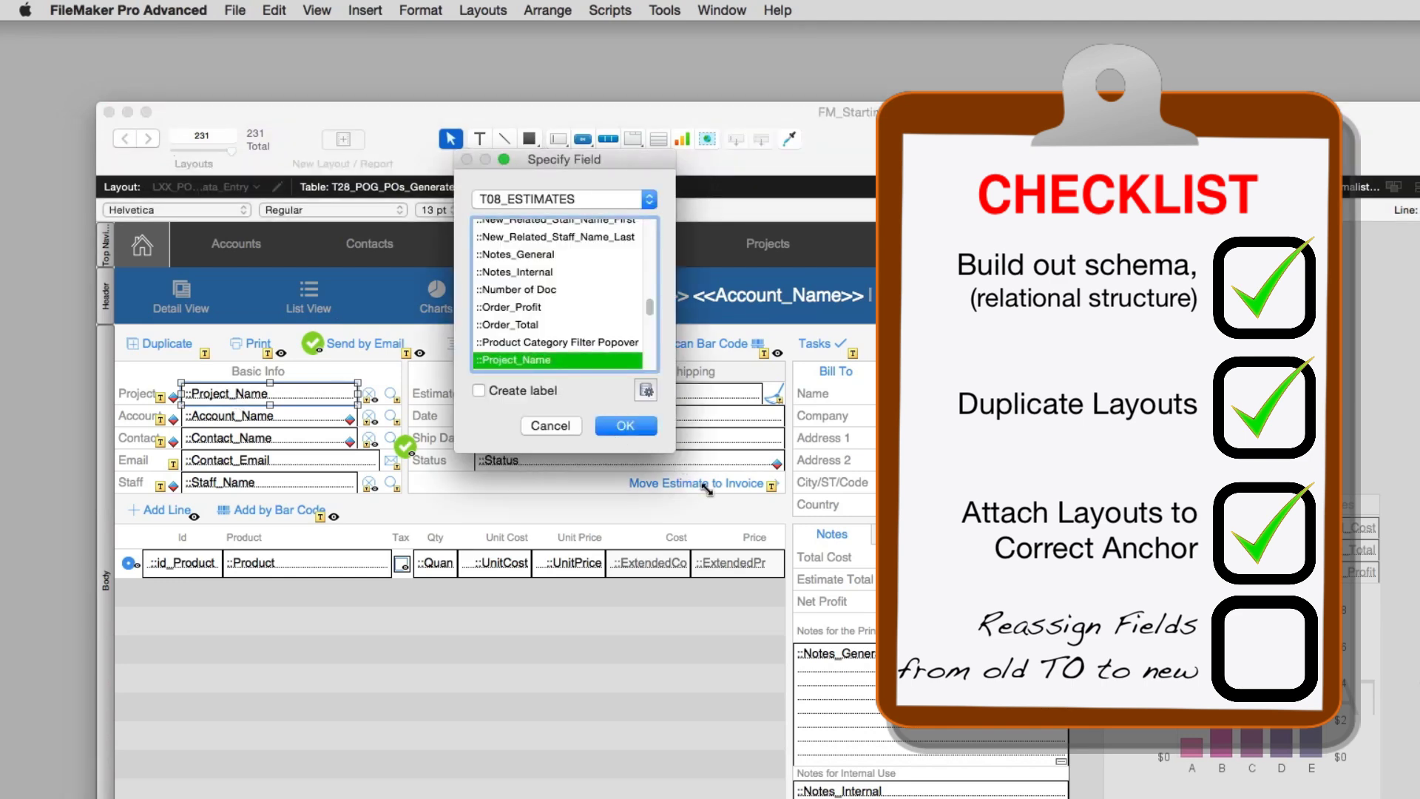
drag(707, 489, 941, 798)
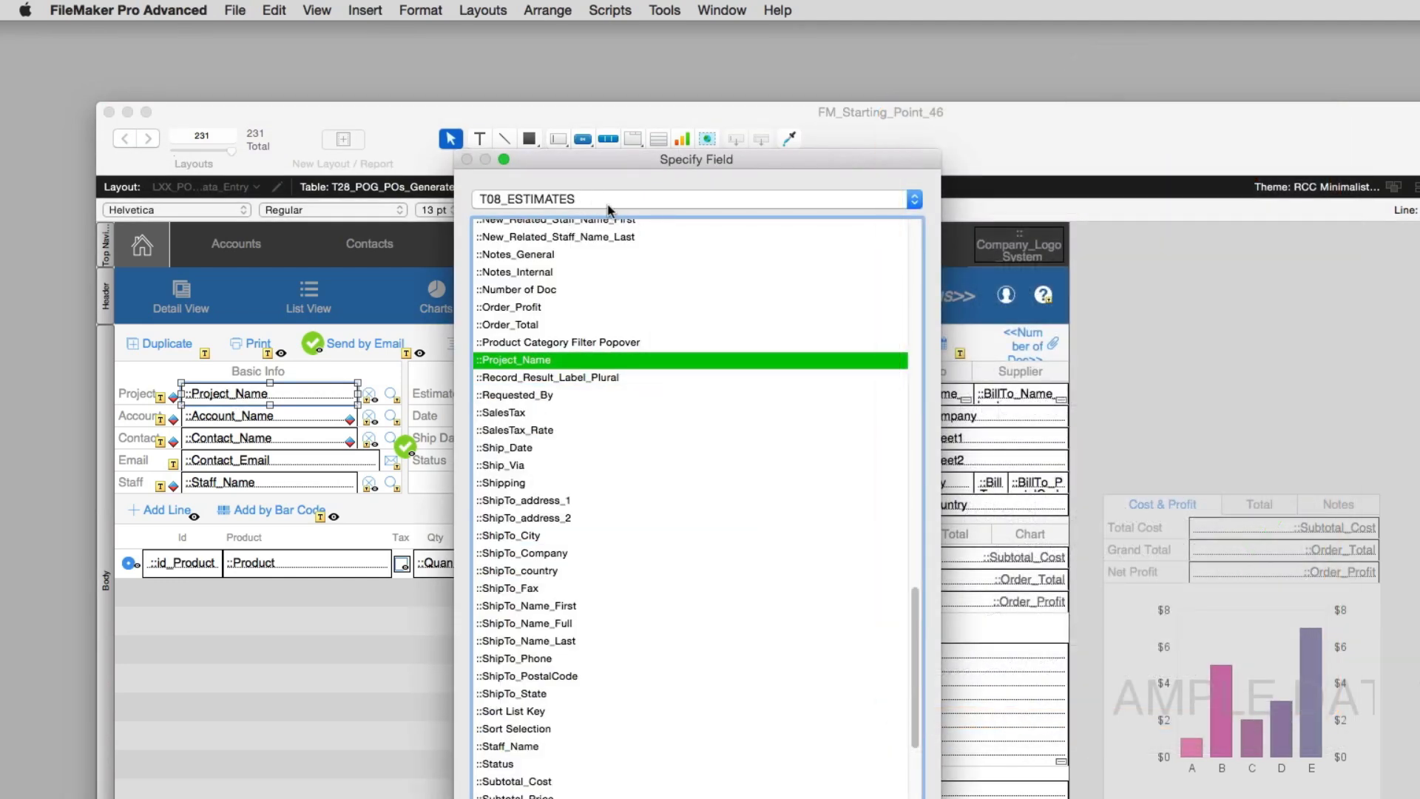
click(609, 201)
mouse_move(591, 9)
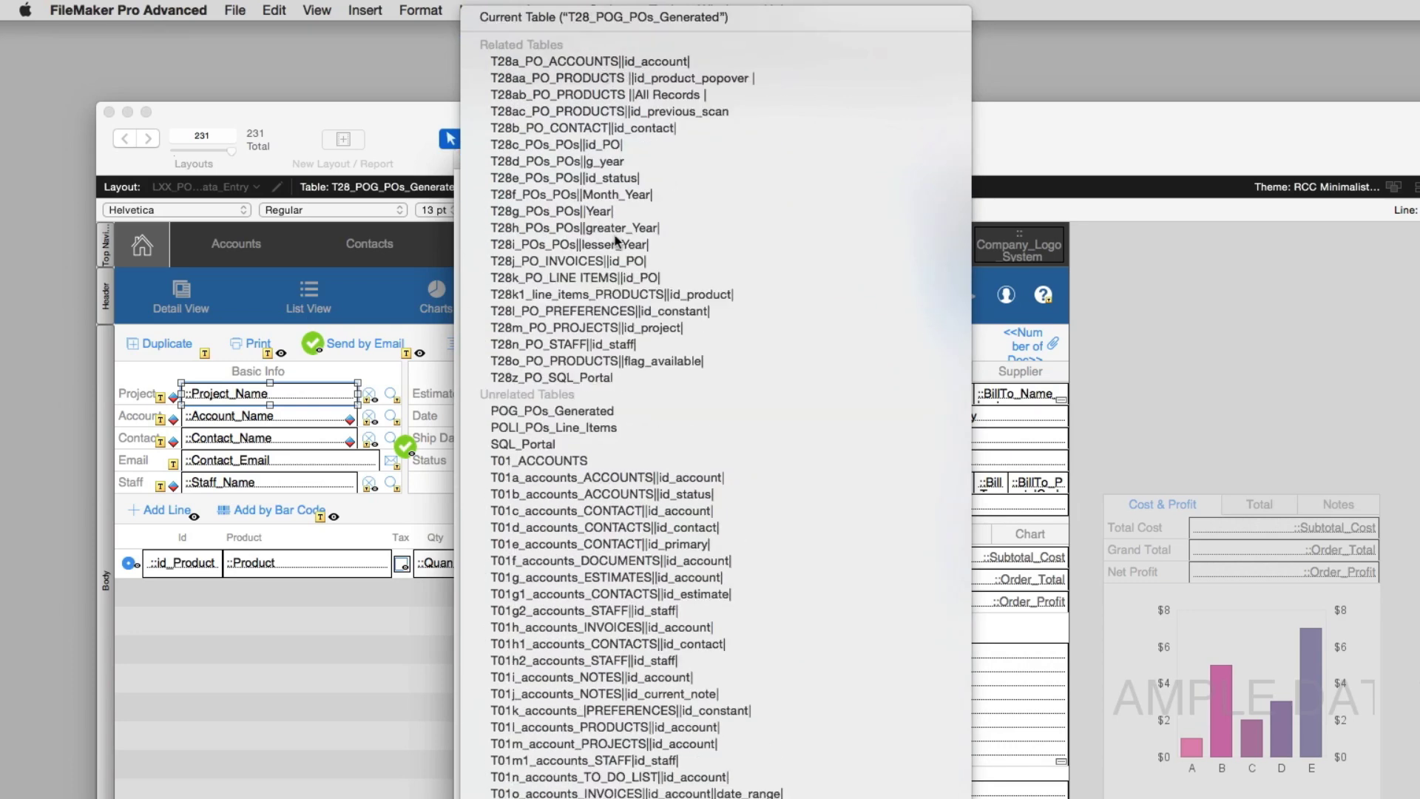
click(678, 20)
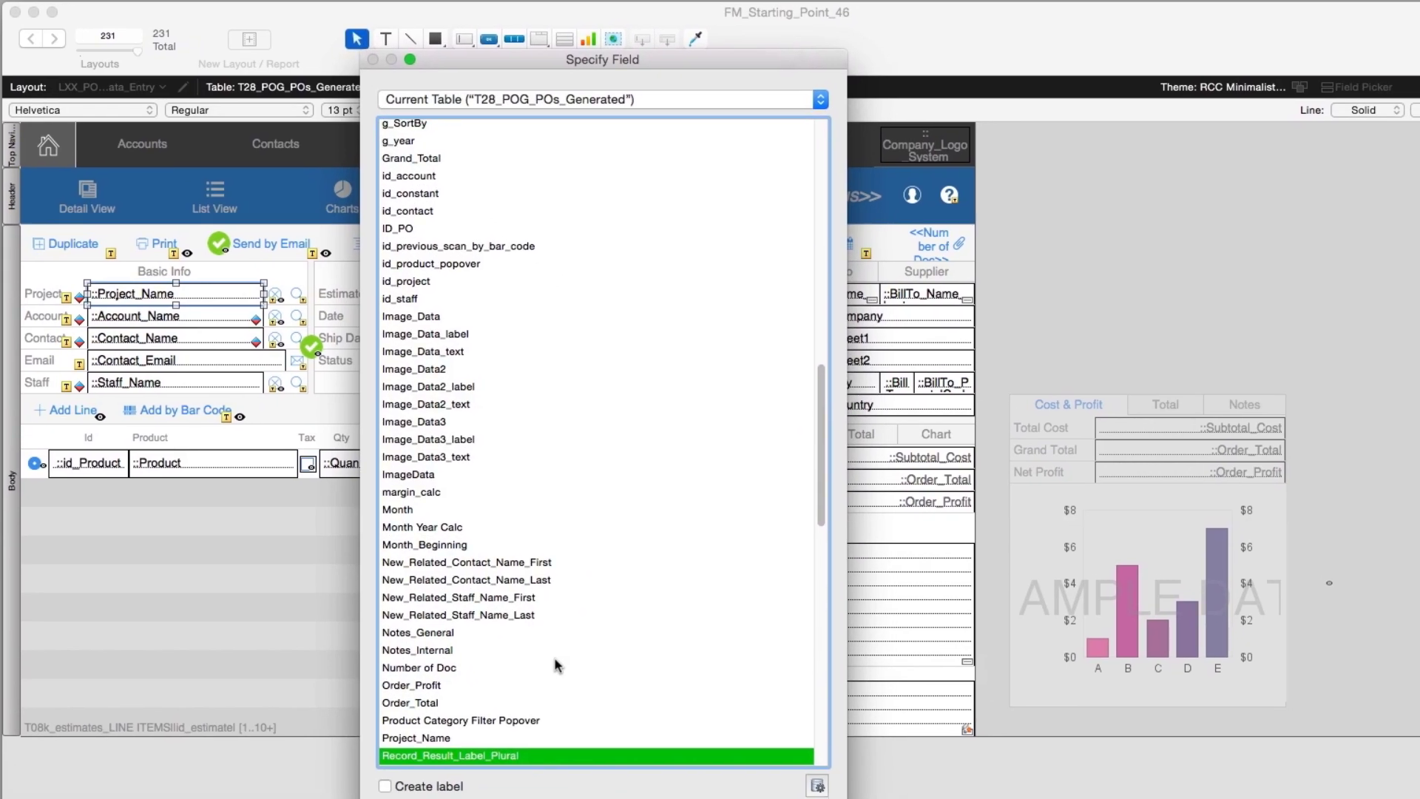
scroll(576, 684, down, 2)
click(415, 673)
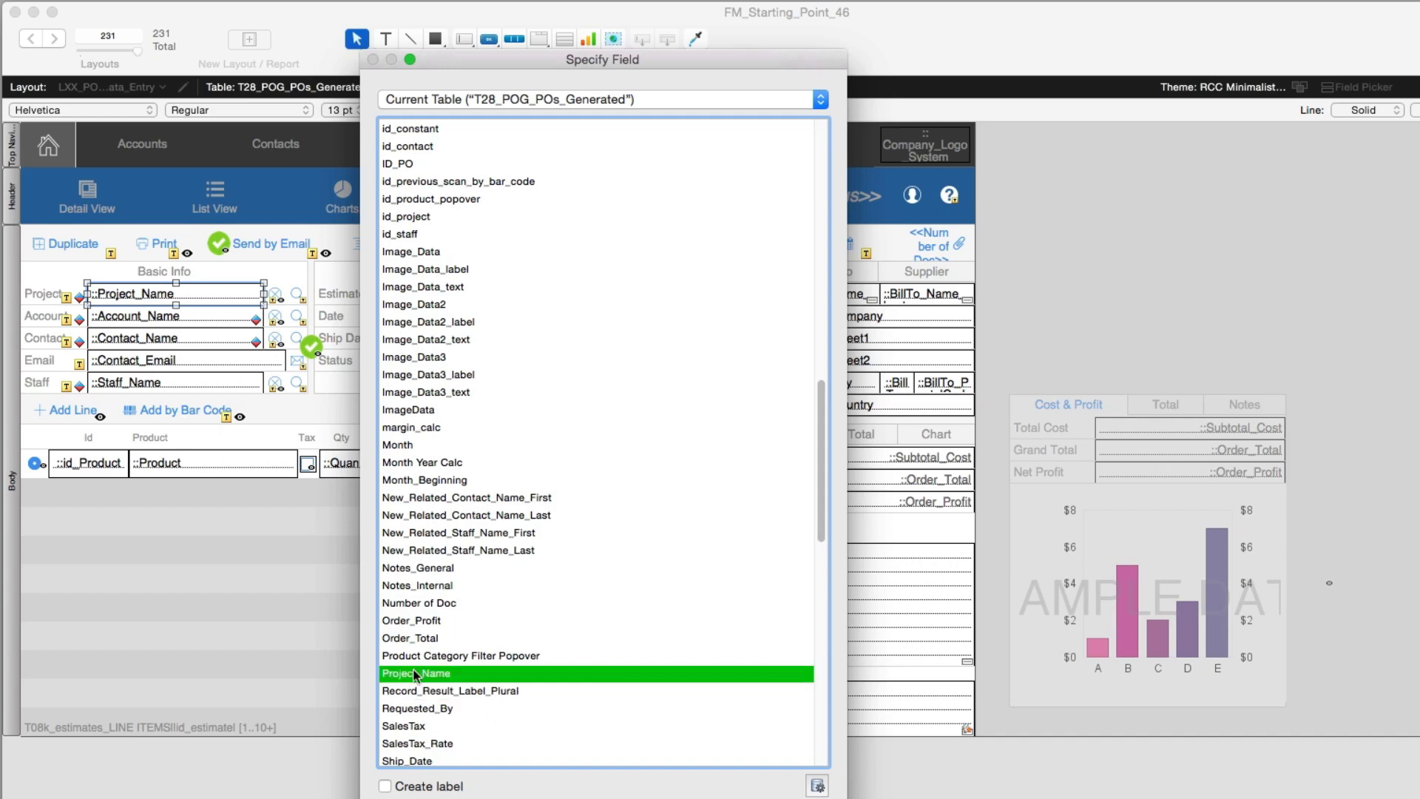
double_click(415, 673)
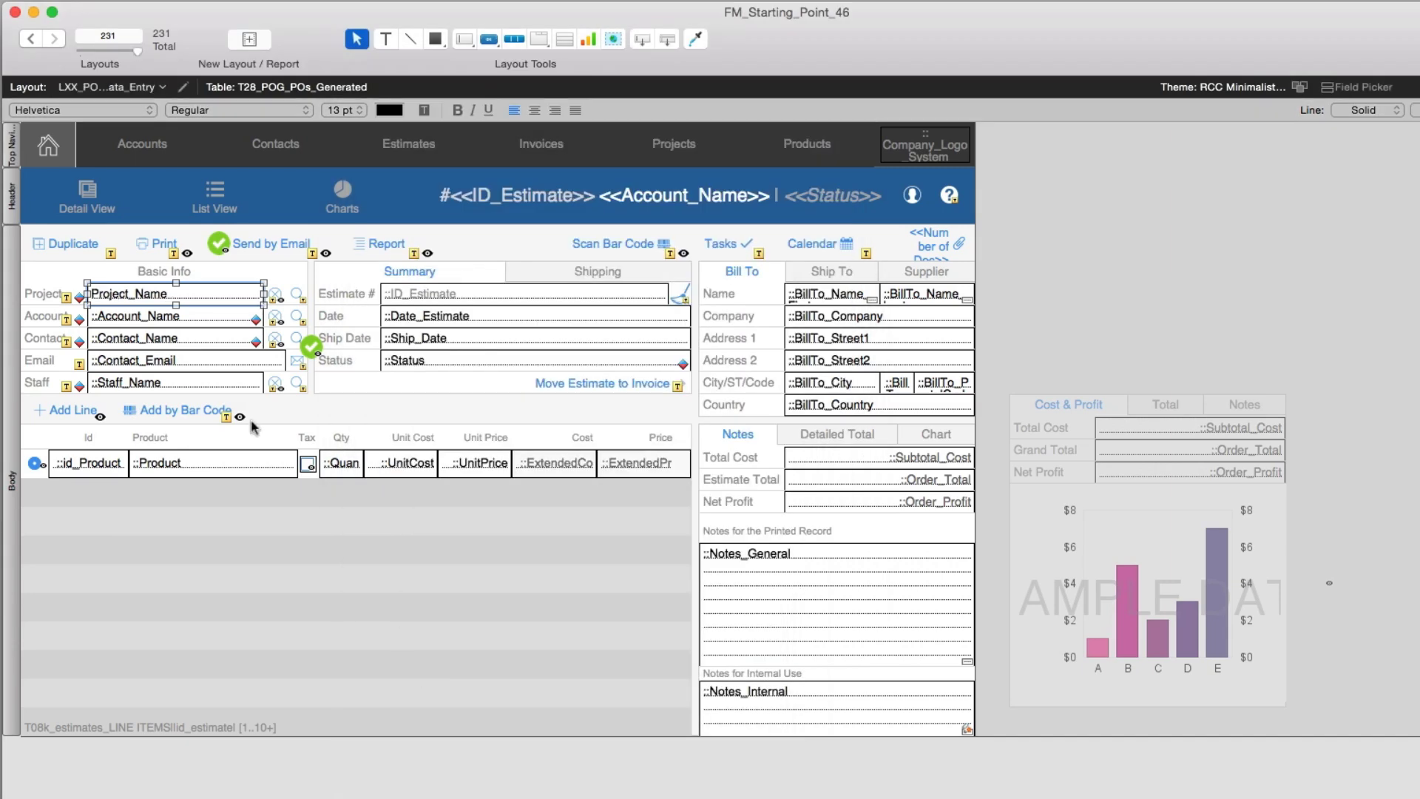
Reassign the Account field under Basic Info to Account_Name from T28_POG_POs_Generated.
click(105, 324)
double_click(104, 328)
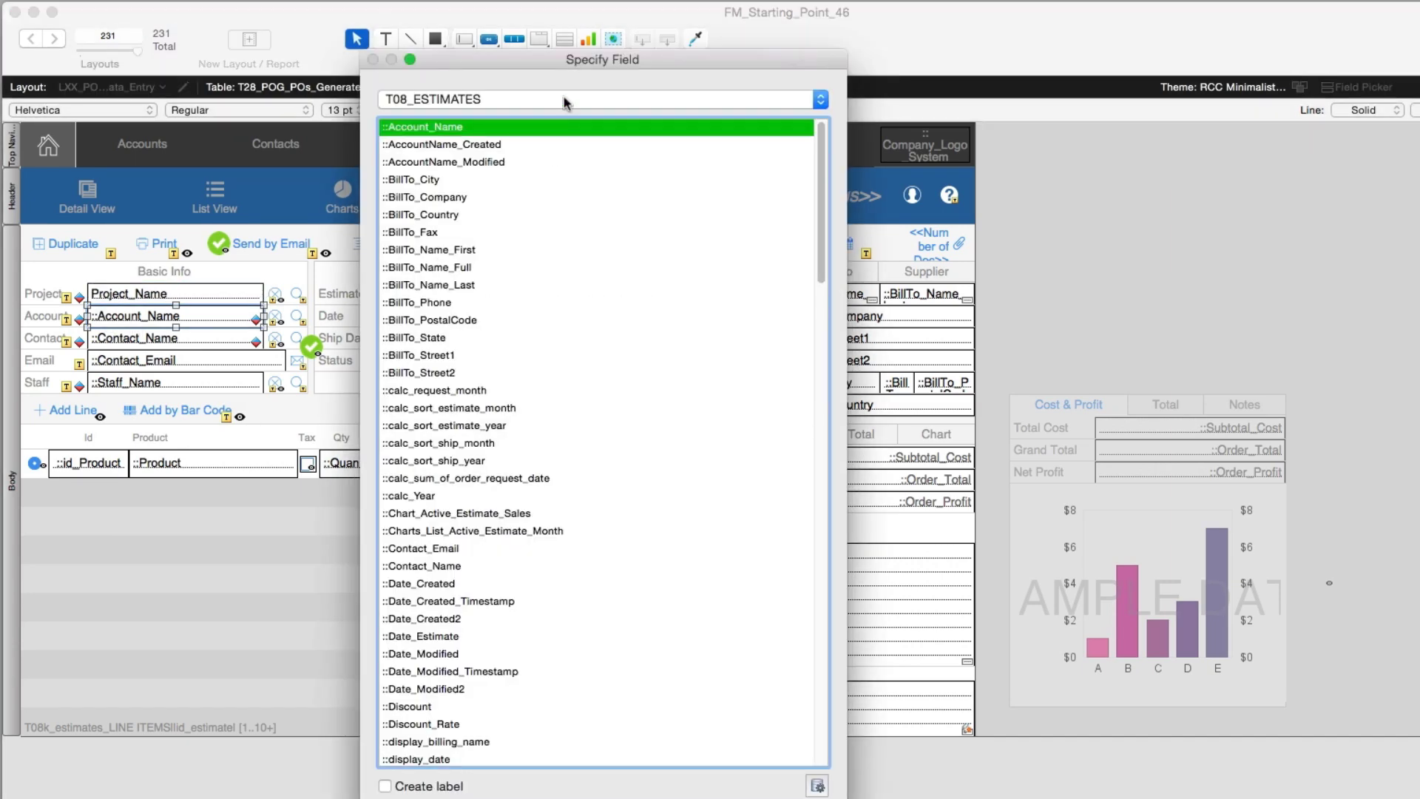
click(565, 99)
scroll(564, 99, up, 2)
scroll(564, 98, up, 20)
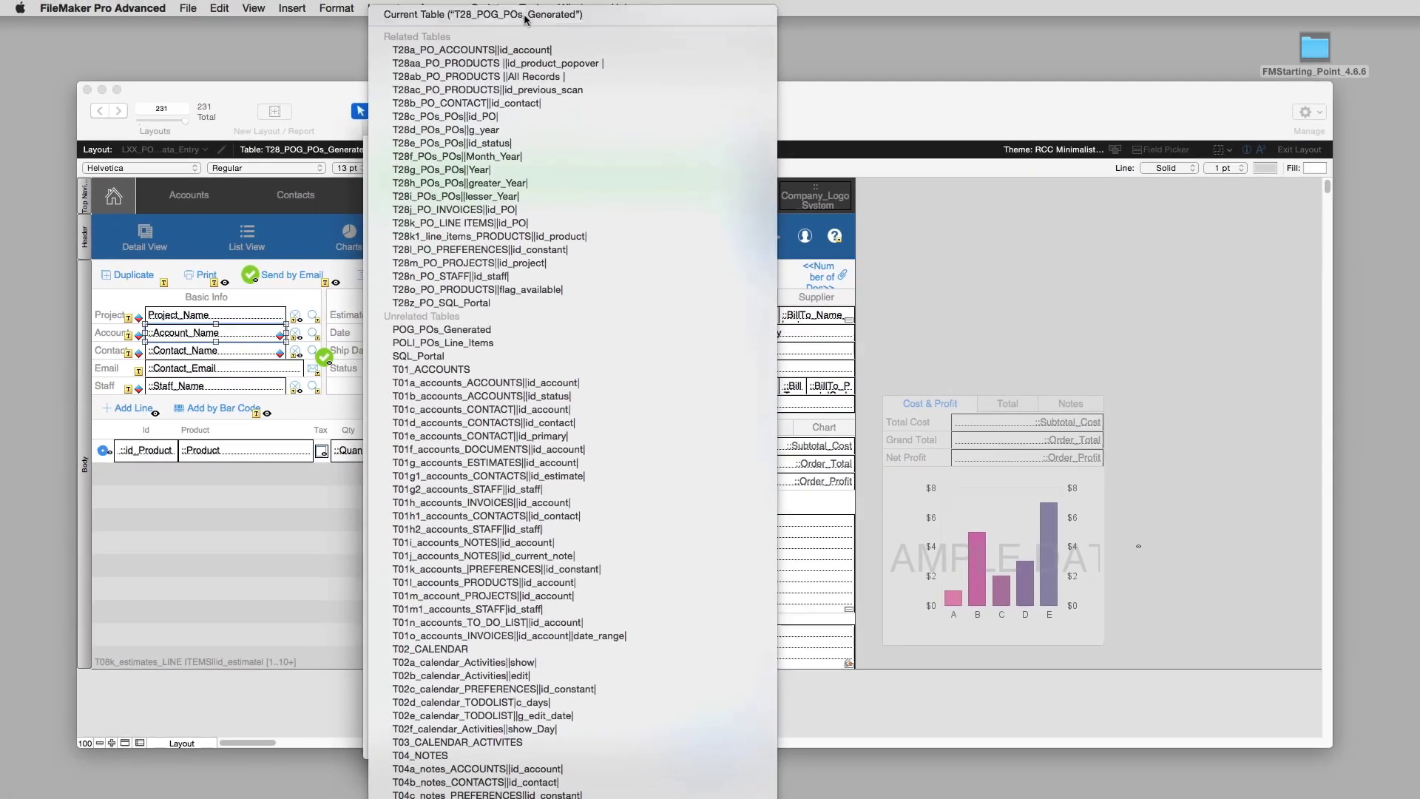
click(533, 2)
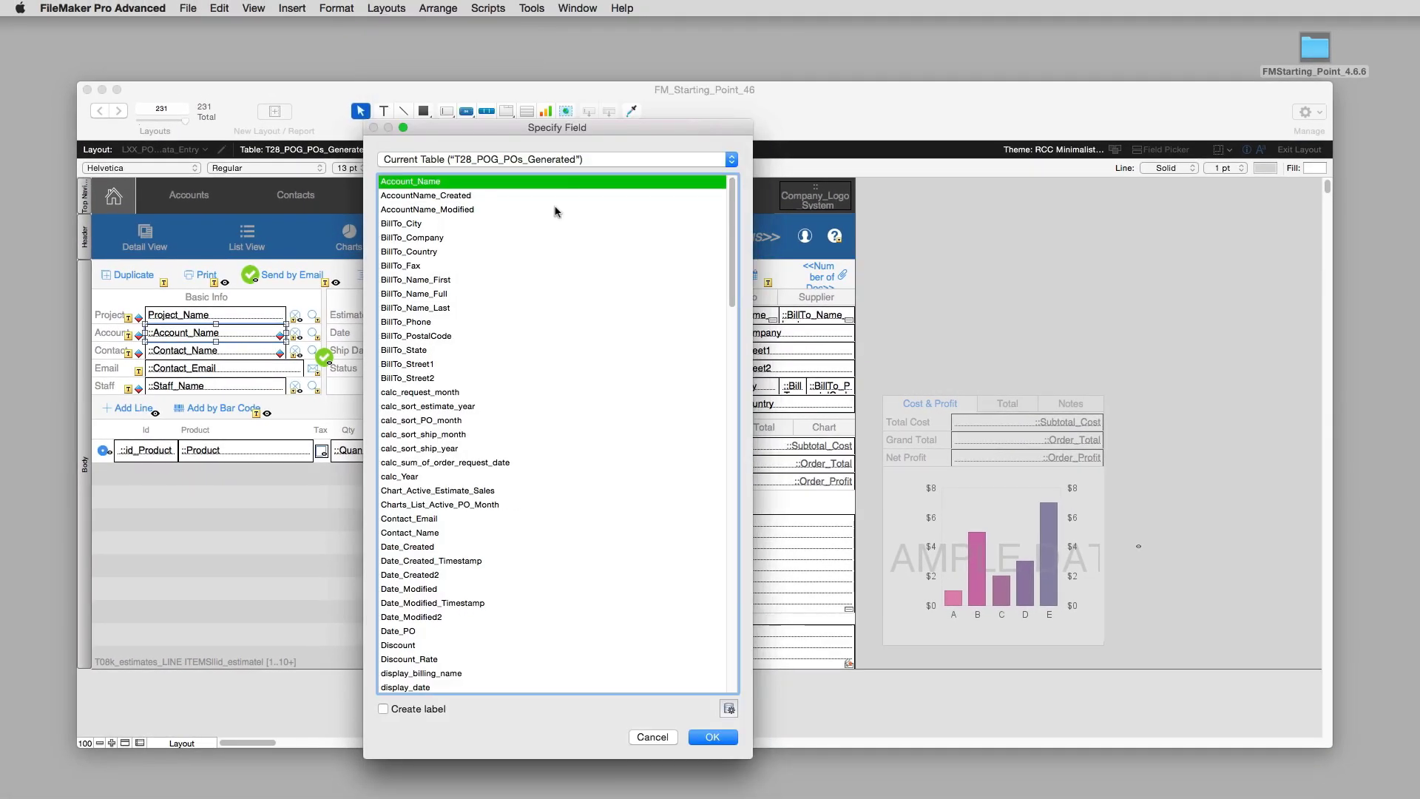
key(Return)
Reassign the Contact field under Basic Info to Contact_Name from T28_POG_POs_Generated.
double_click(216, 351)
click(536, 159)
scroll(628, 5, up, 20)
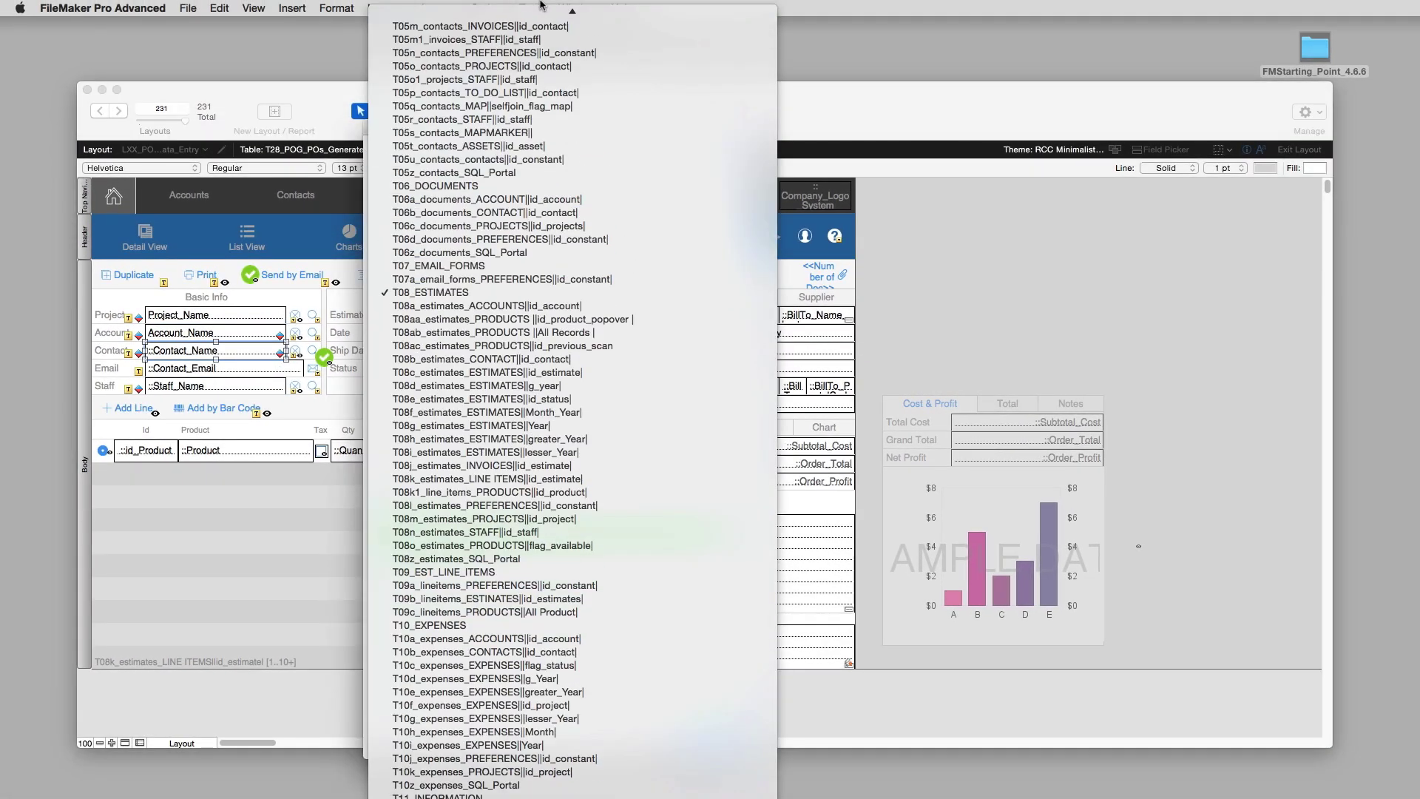
click(633, 11)
click(465, 161)
click(464, 161)
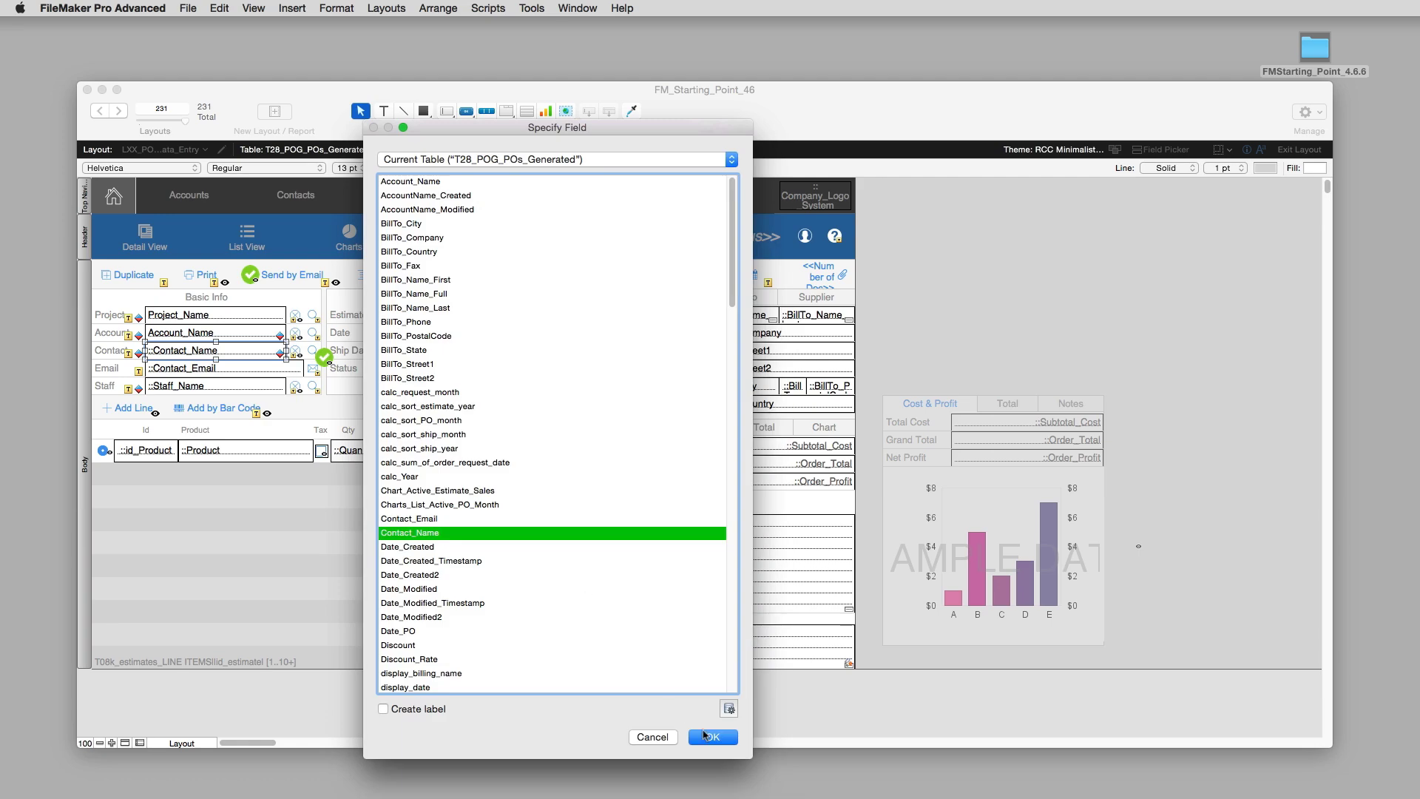
click(704, 734)
Reassign the Email field under Basic Info to Contact_Email from T28_POG_POs_Generated.
double_click(222, 368)
click(540, 160)
scroll(590, 5, up, 15)
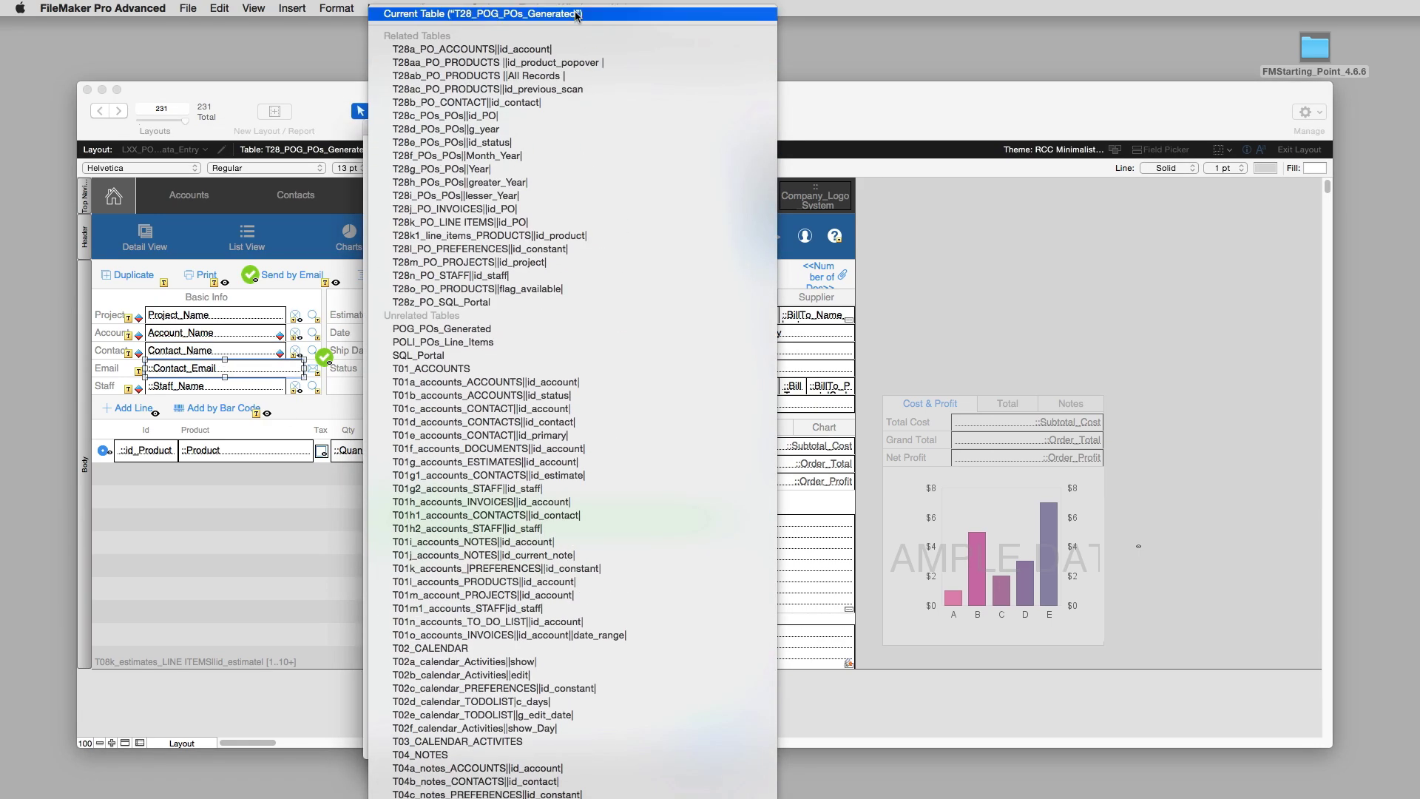
click(581, 10)
double_click(417, 519)
Reassign the Staff field under Basic Info to Staff_Name from T28_POG_POs_Generated.
double_click(222, 386)
click(535, 160)
scroll(530, 5, up, 20)
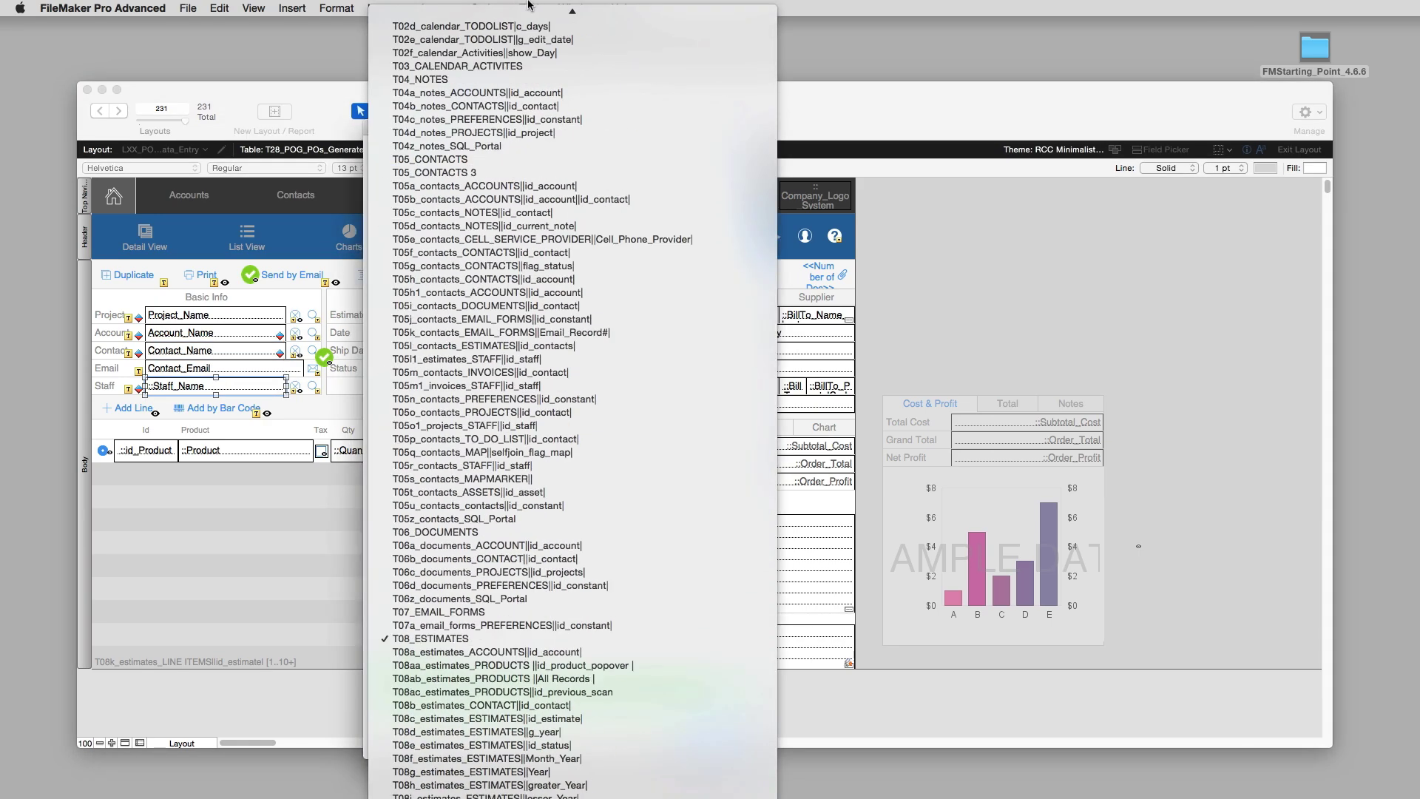
click(536, 15)
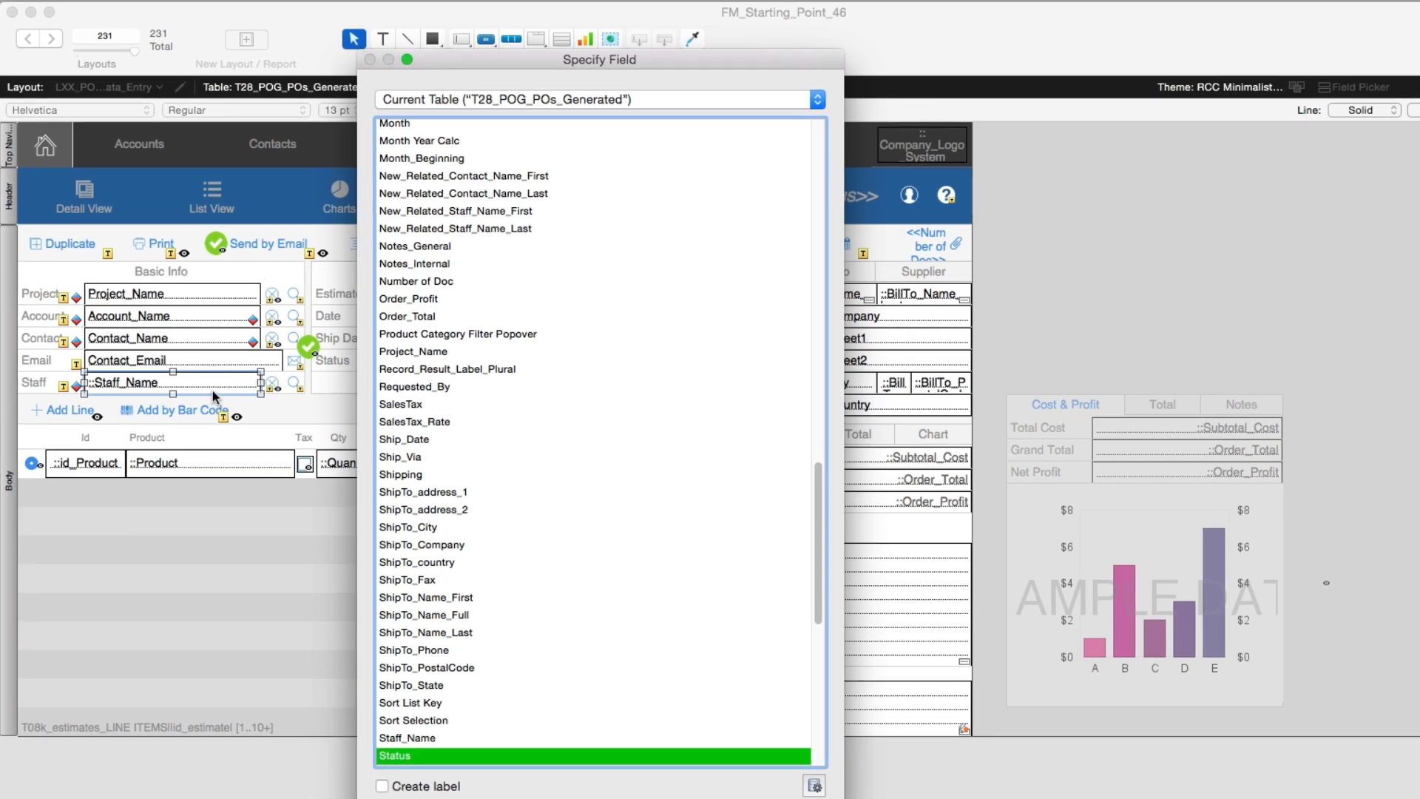
click(416, 739)
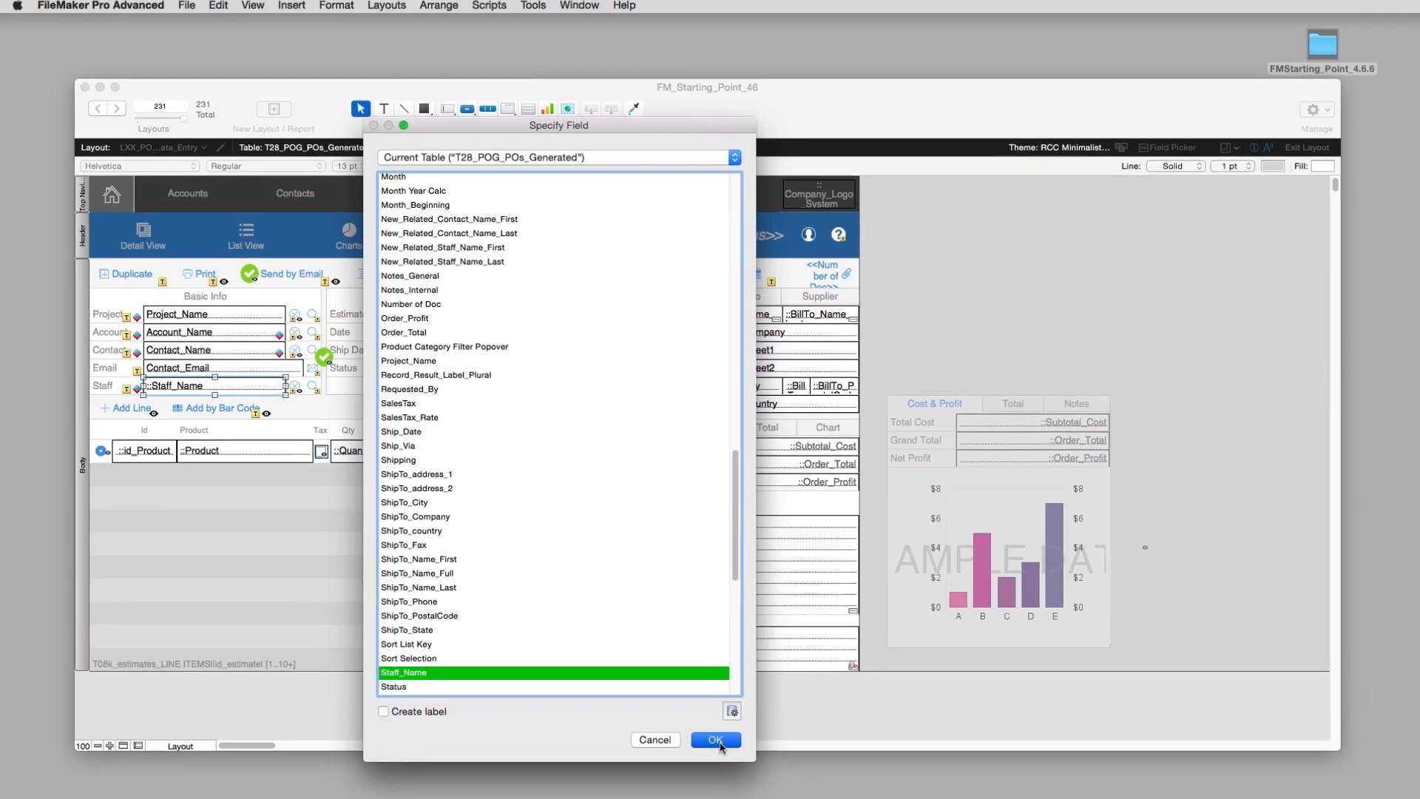
click(720, 741)
Reassign the Estimate # field in the Summary section to ID_PO from T28_POG_POs_Generated.
double_click(479, 315)
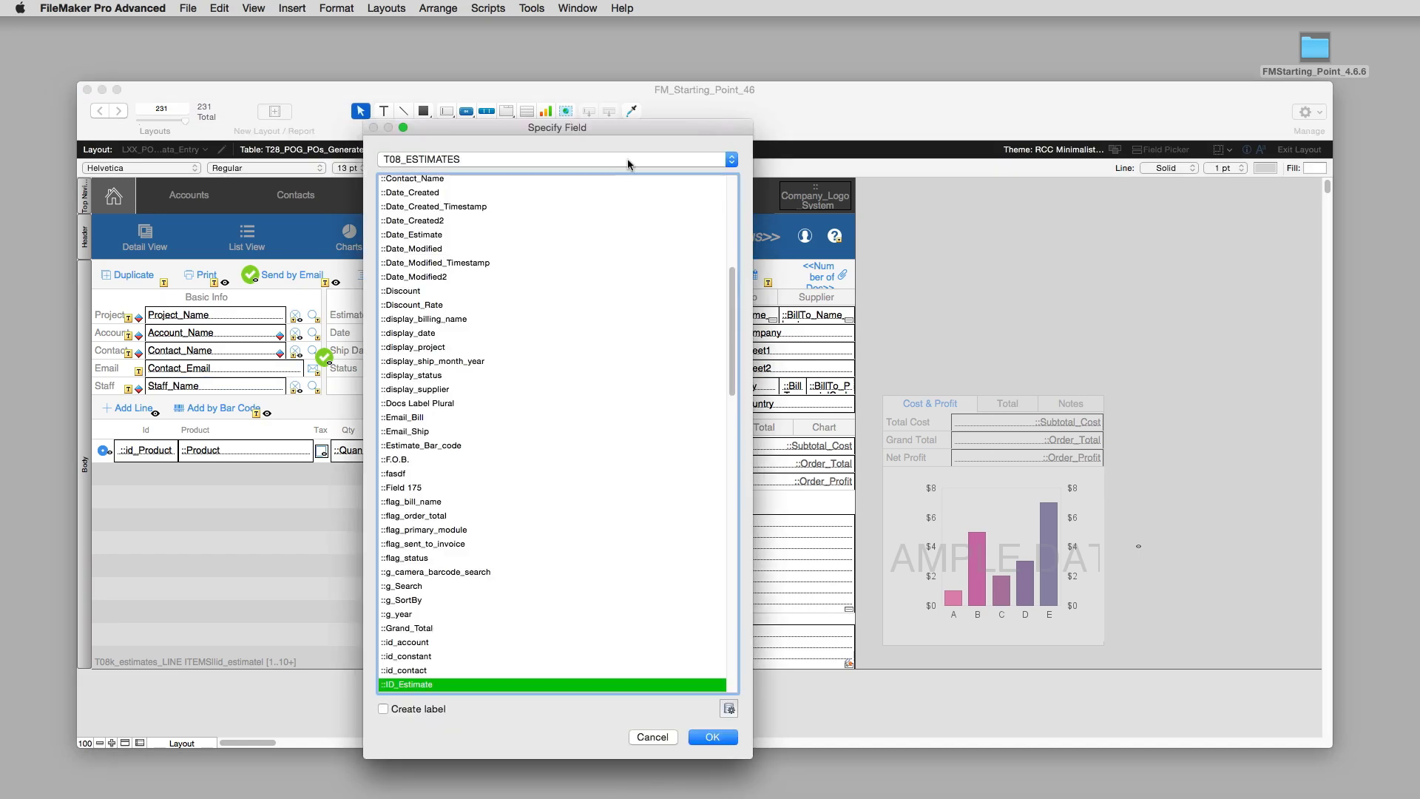
click(627, 159)
click(577, 9)
drag(604, 131, 941, 63)
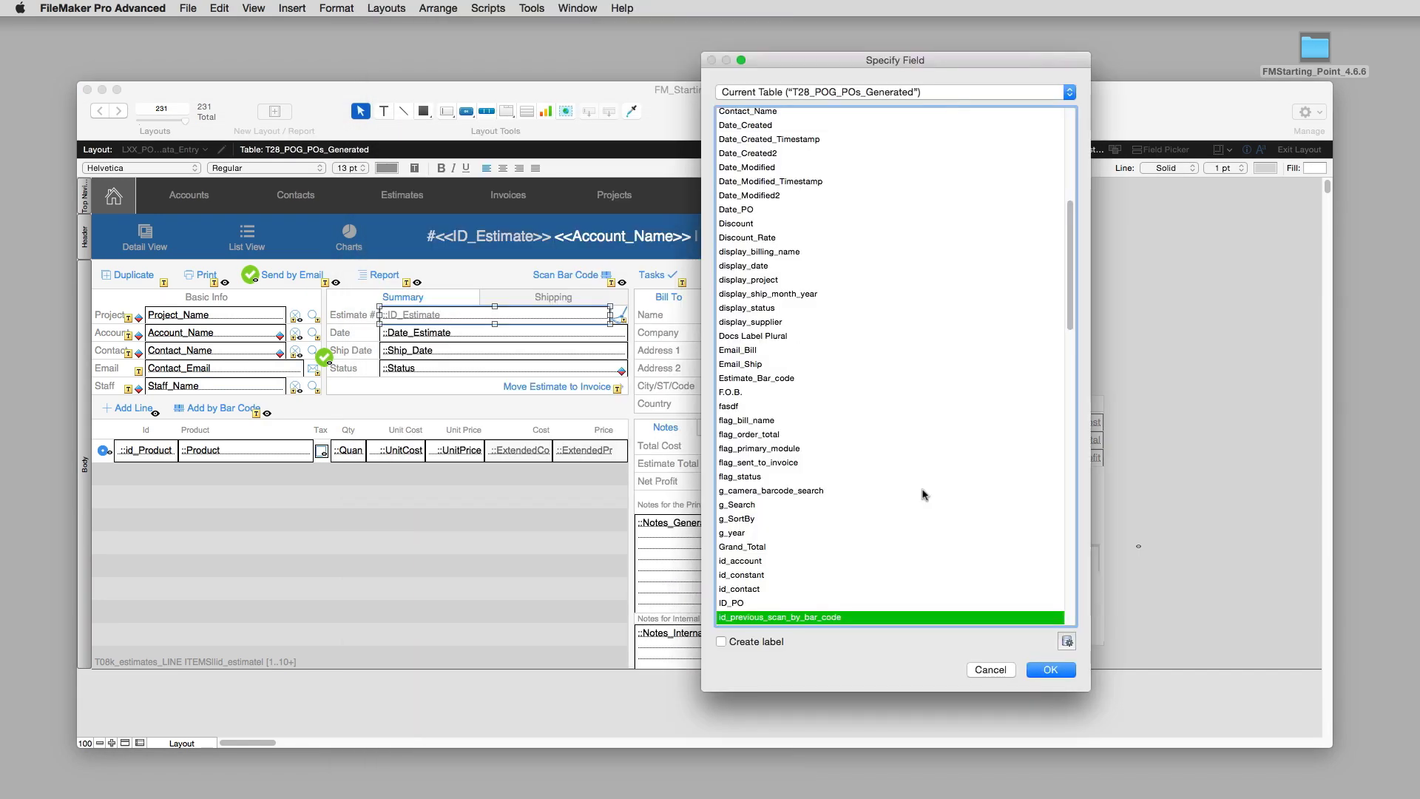
scroll(753, 593, down, 2)
click(730, 577)
click(1036, 669)
Reassign the Date field in the Summary section from T08_ESTIMATES to the current purchase order table.
double_click(444, 332)
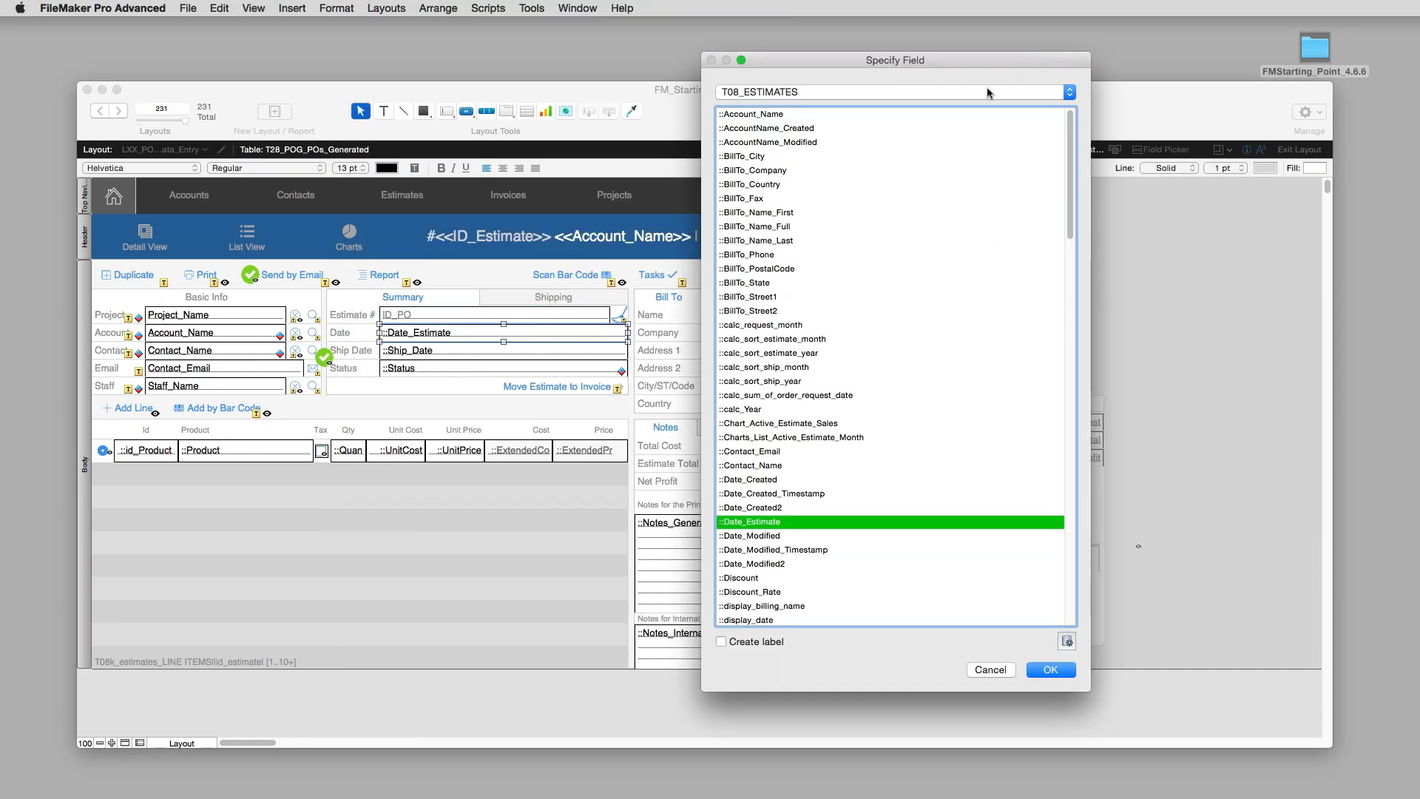
click(985, 91)
click(737, 147)
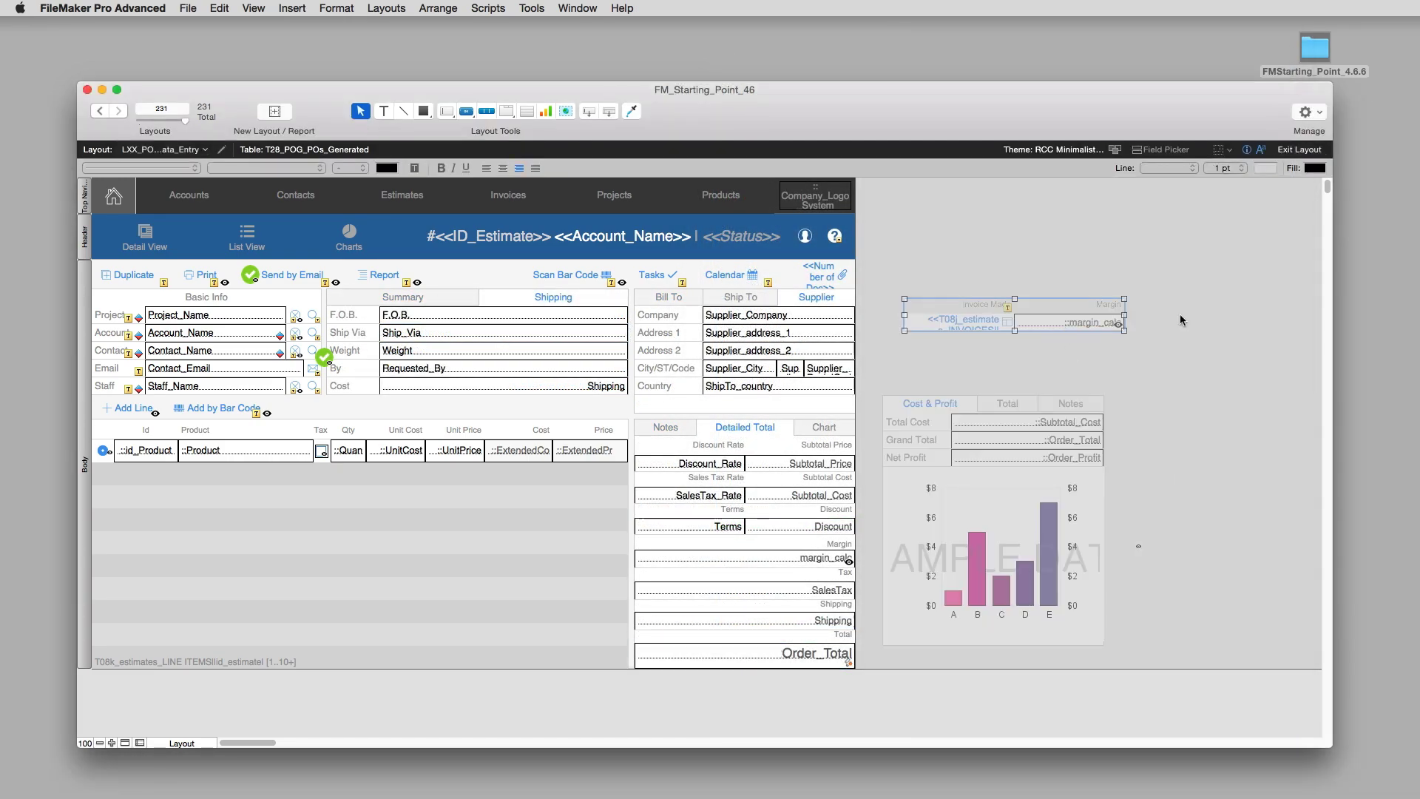
Examine the hide condition of the selected invoice and margin objects beside the layout in the Inspector's data settings.
key(super+i)
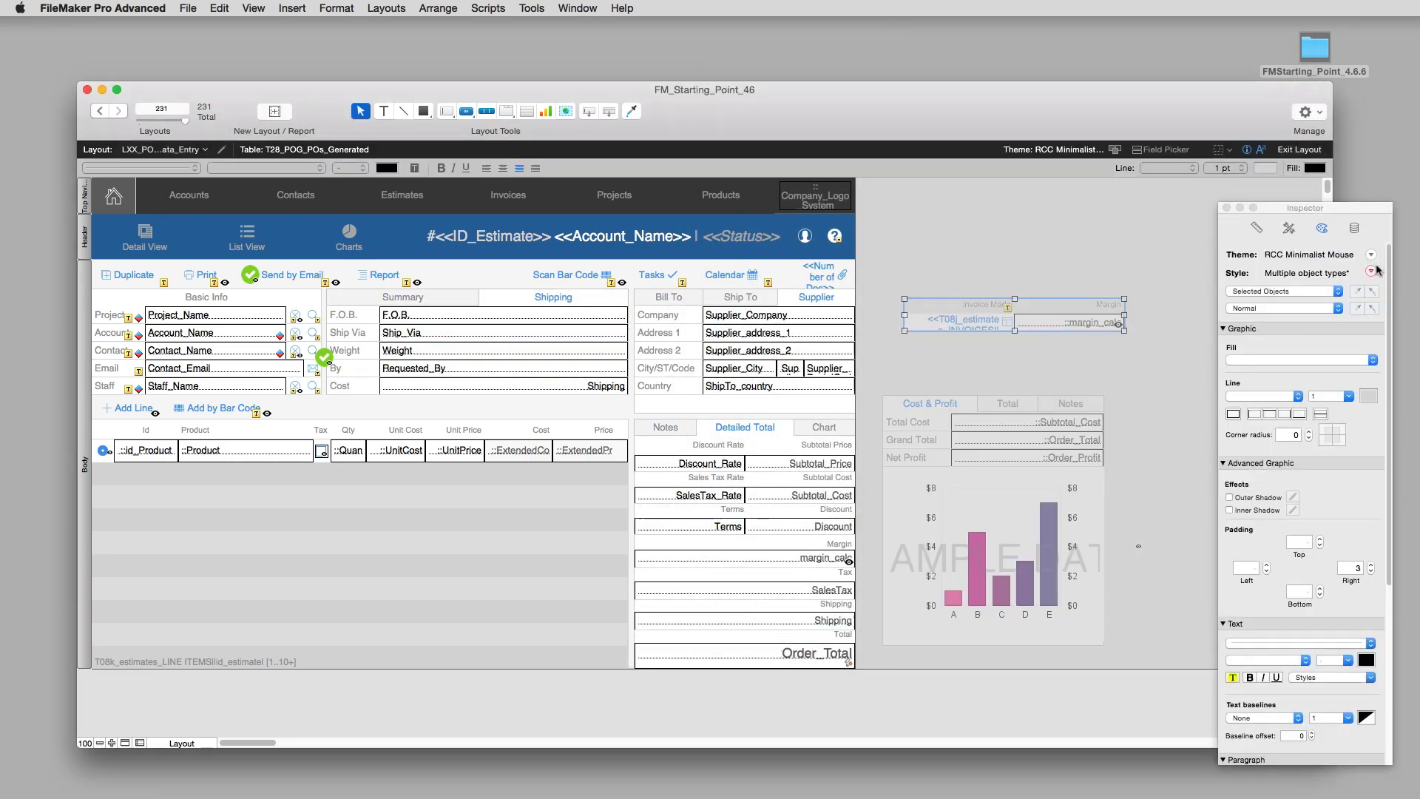
click(1354, 228)
drag(1273, 518, 1171, 518)
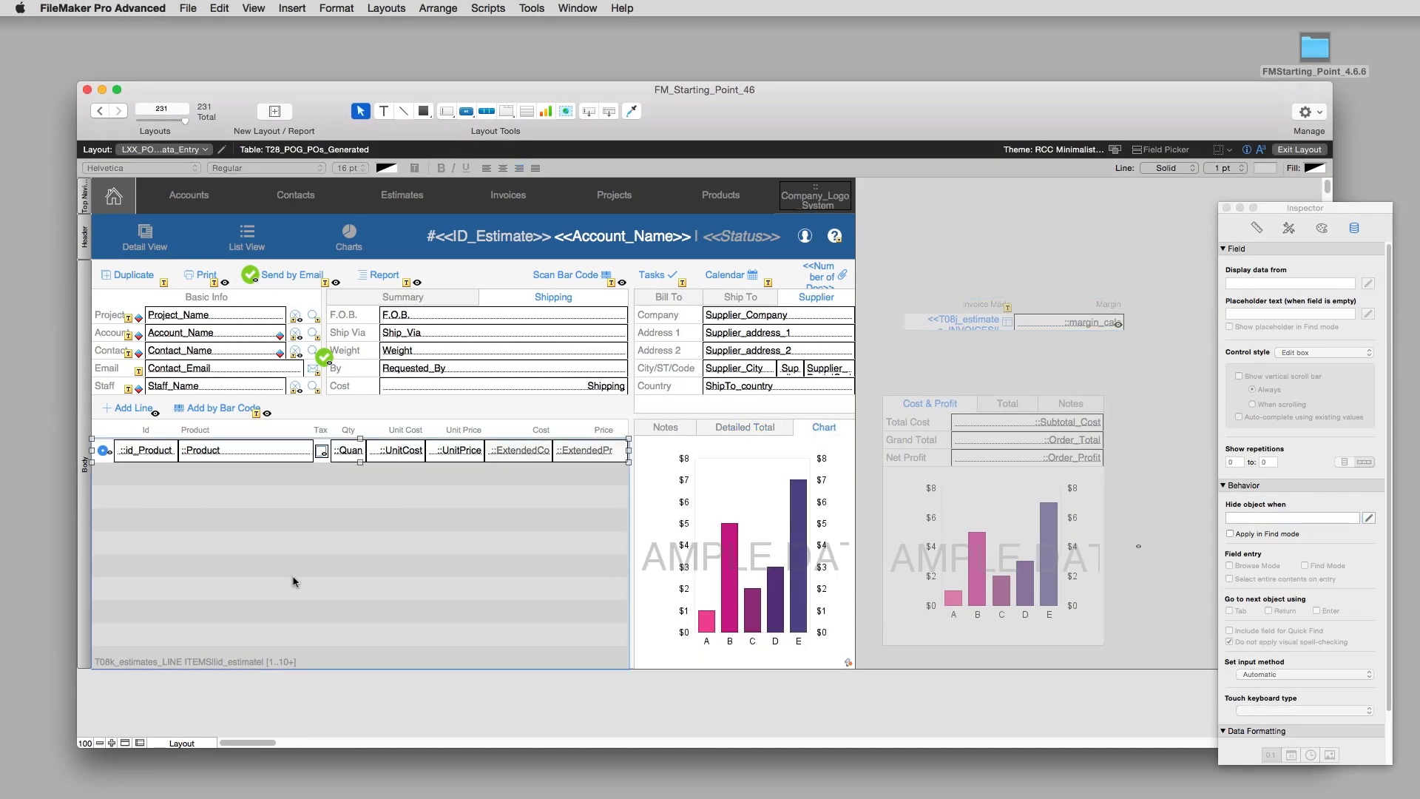
Set the line items portal to show related records from T28k_PO_LINE ITEMS||id_PO|.
double_click(293, 581)
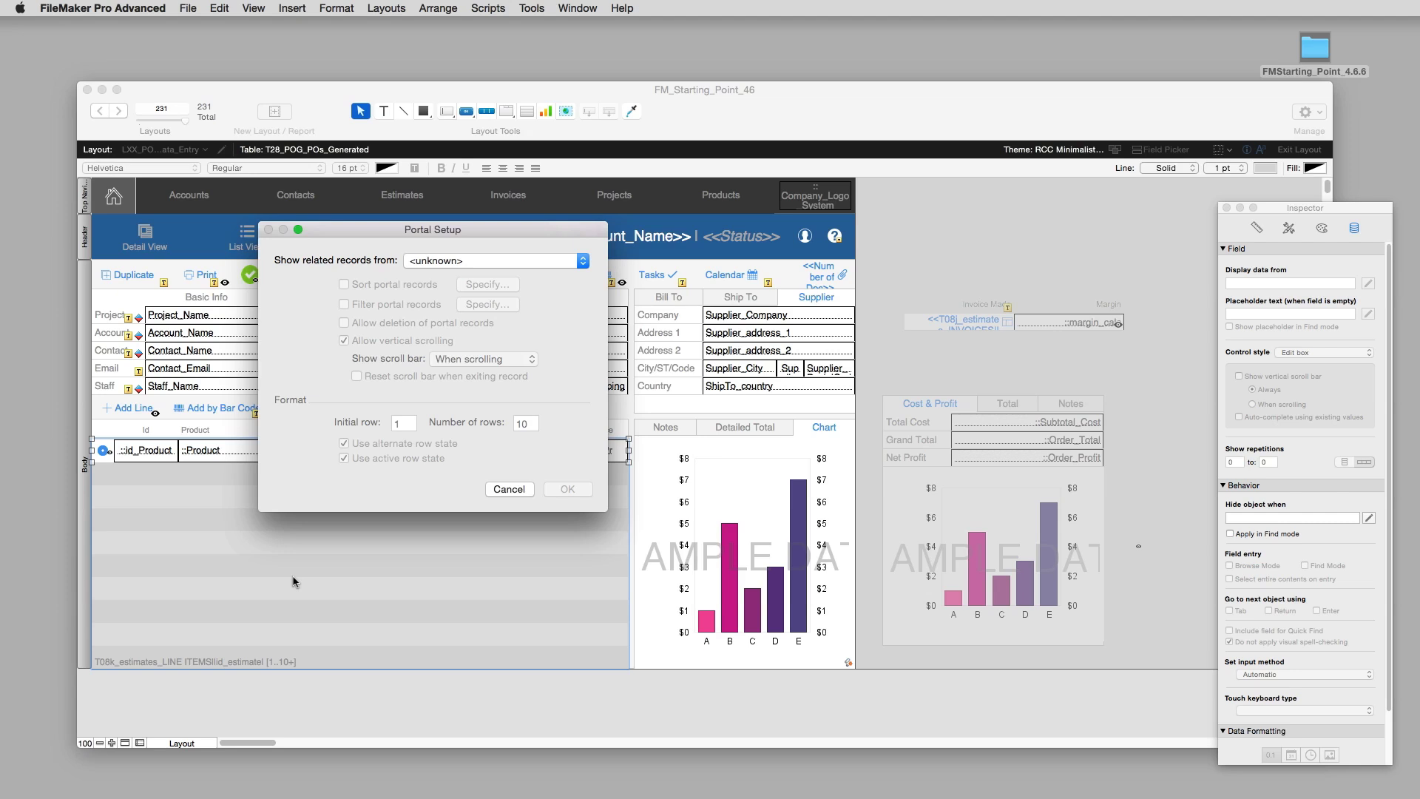
click(462, 264)
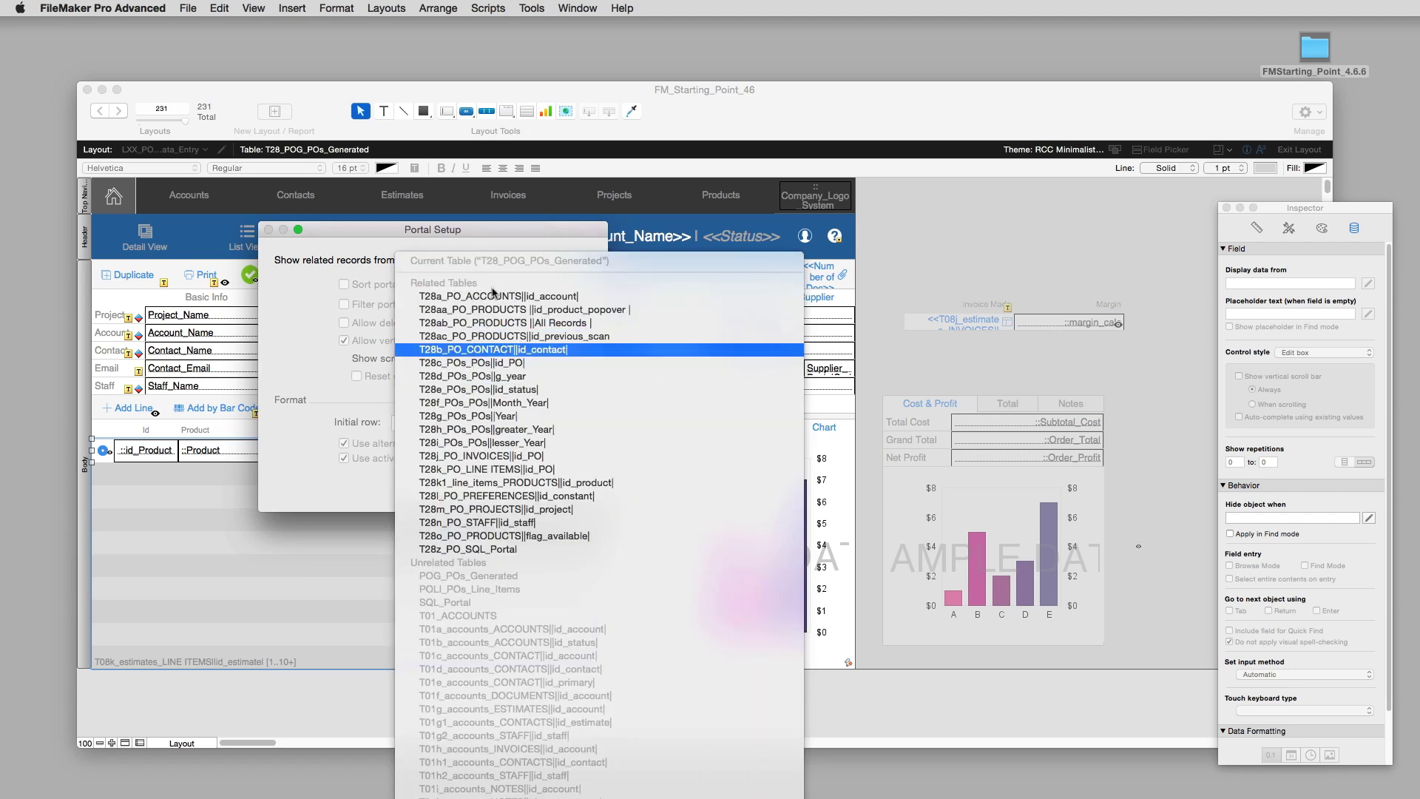
click(354, 290)
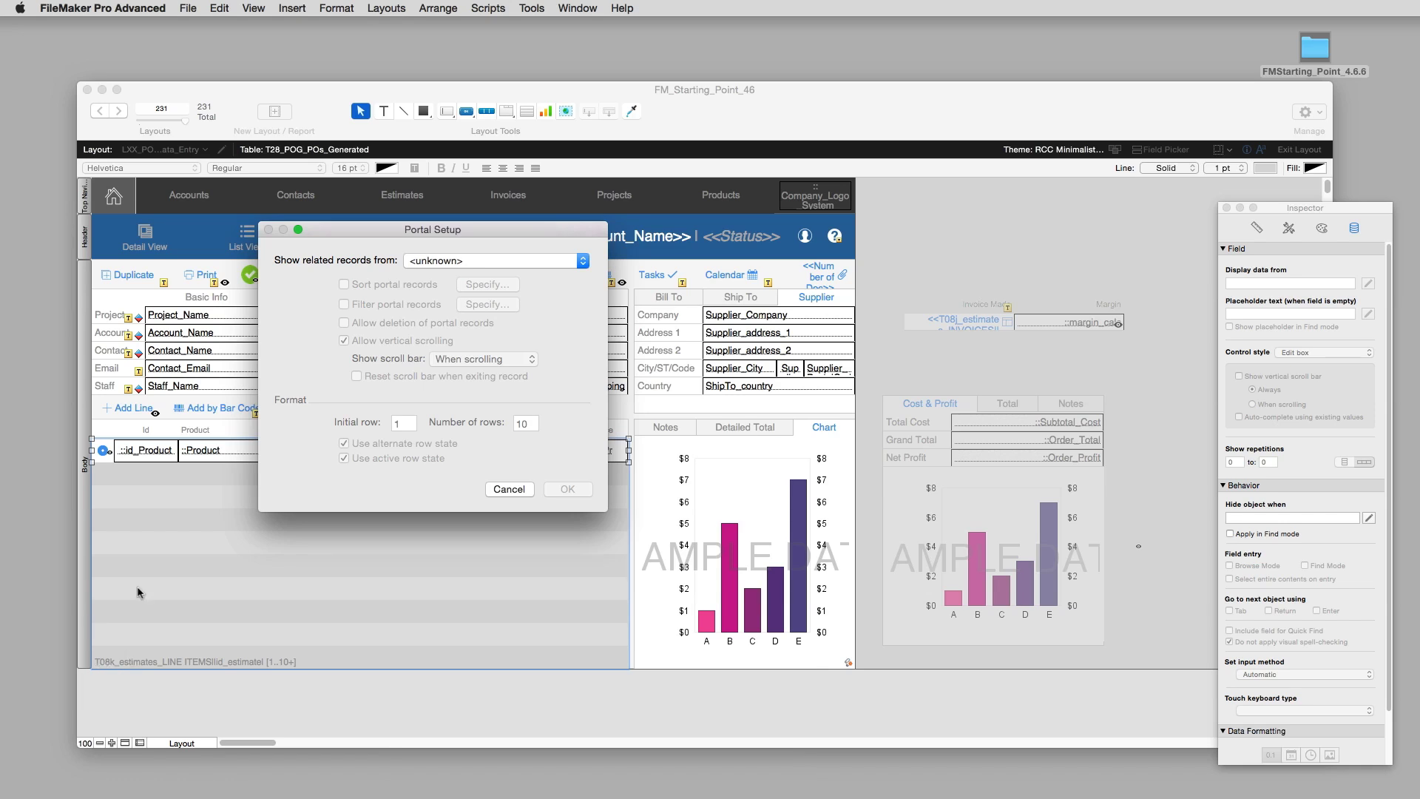
click(447, 265)
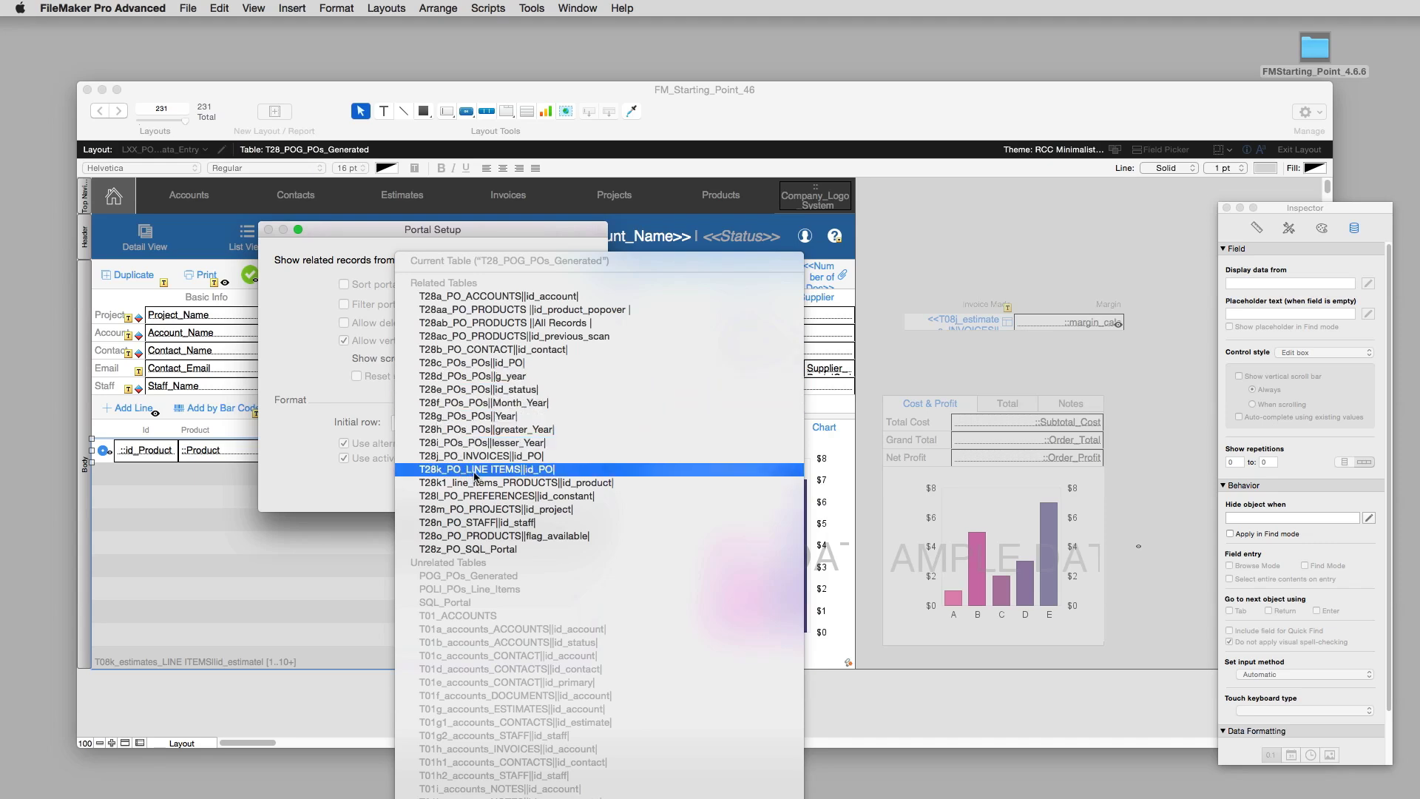
click(470, 471)
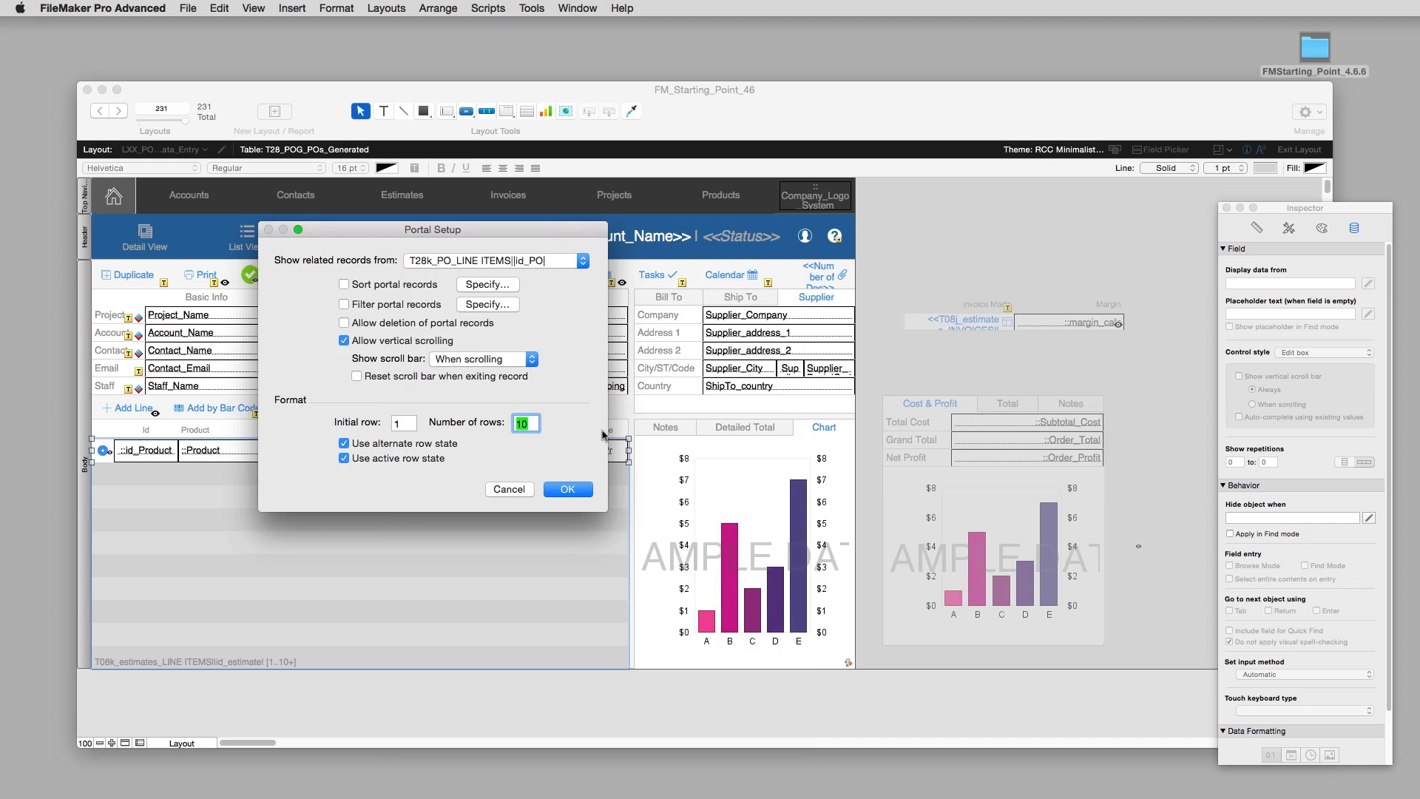
click(575, 496)
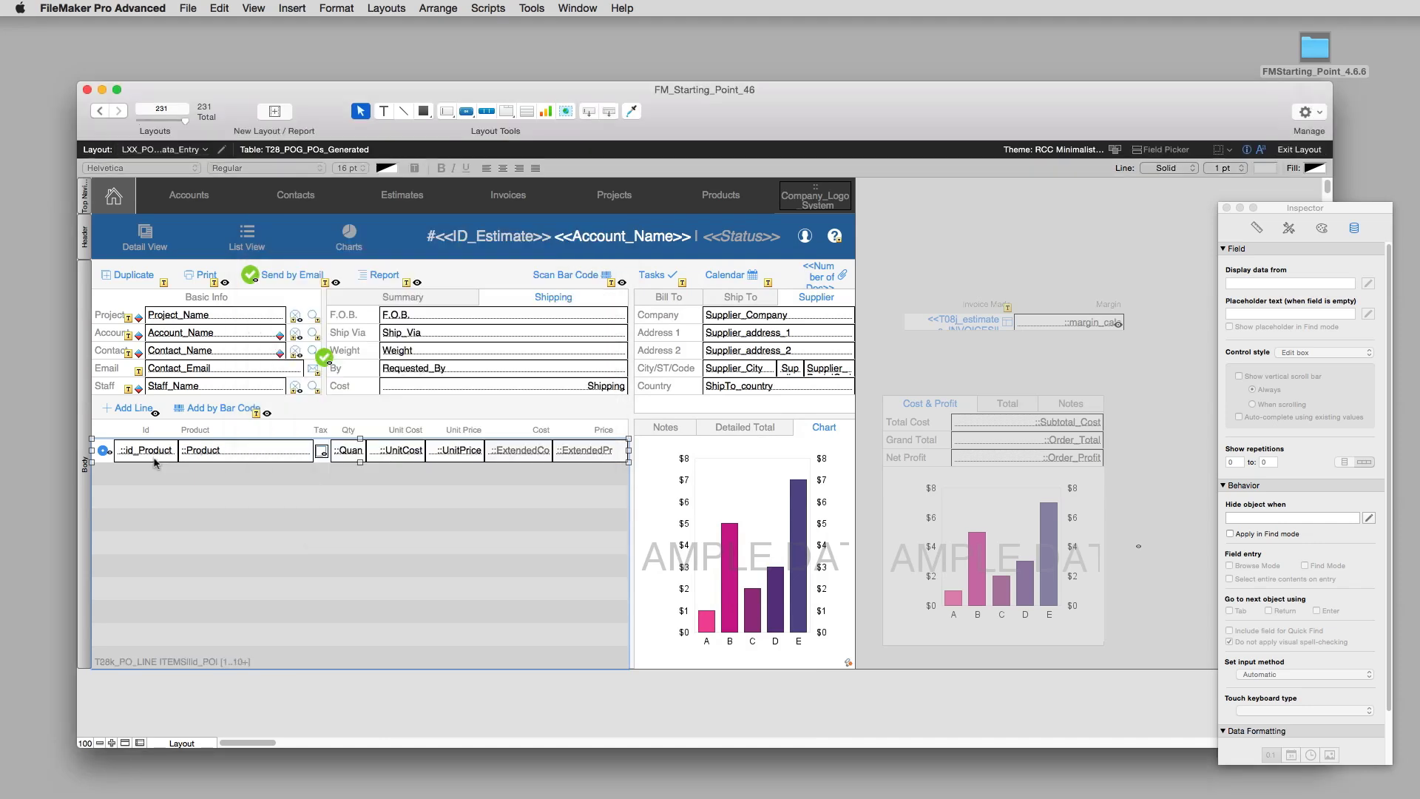
Reassign the portal's Id field to id_Product from T28k_PO_LINE ITEMS||id_PO|.
double_click(142, 457)
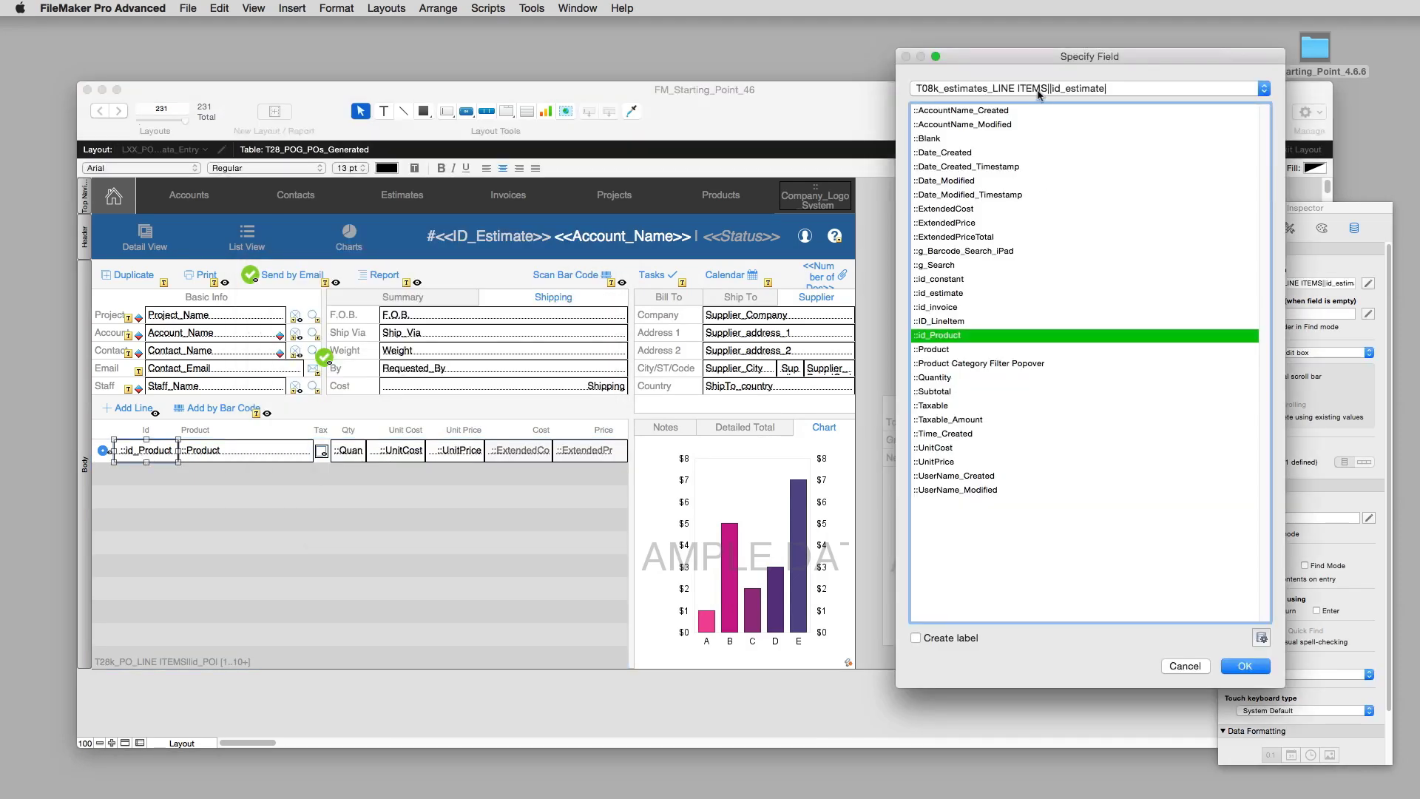
click(1036, 92)
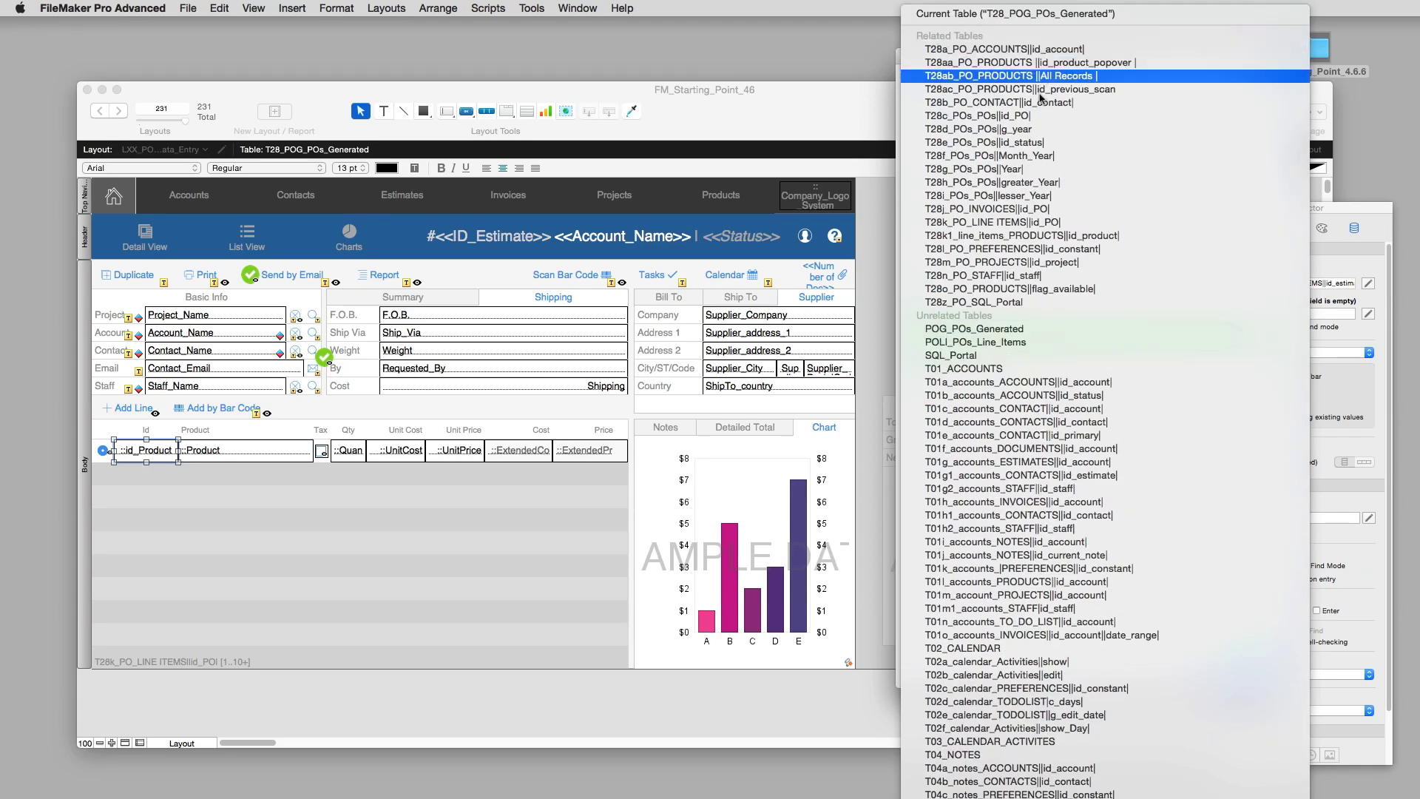
click(1029, 222)
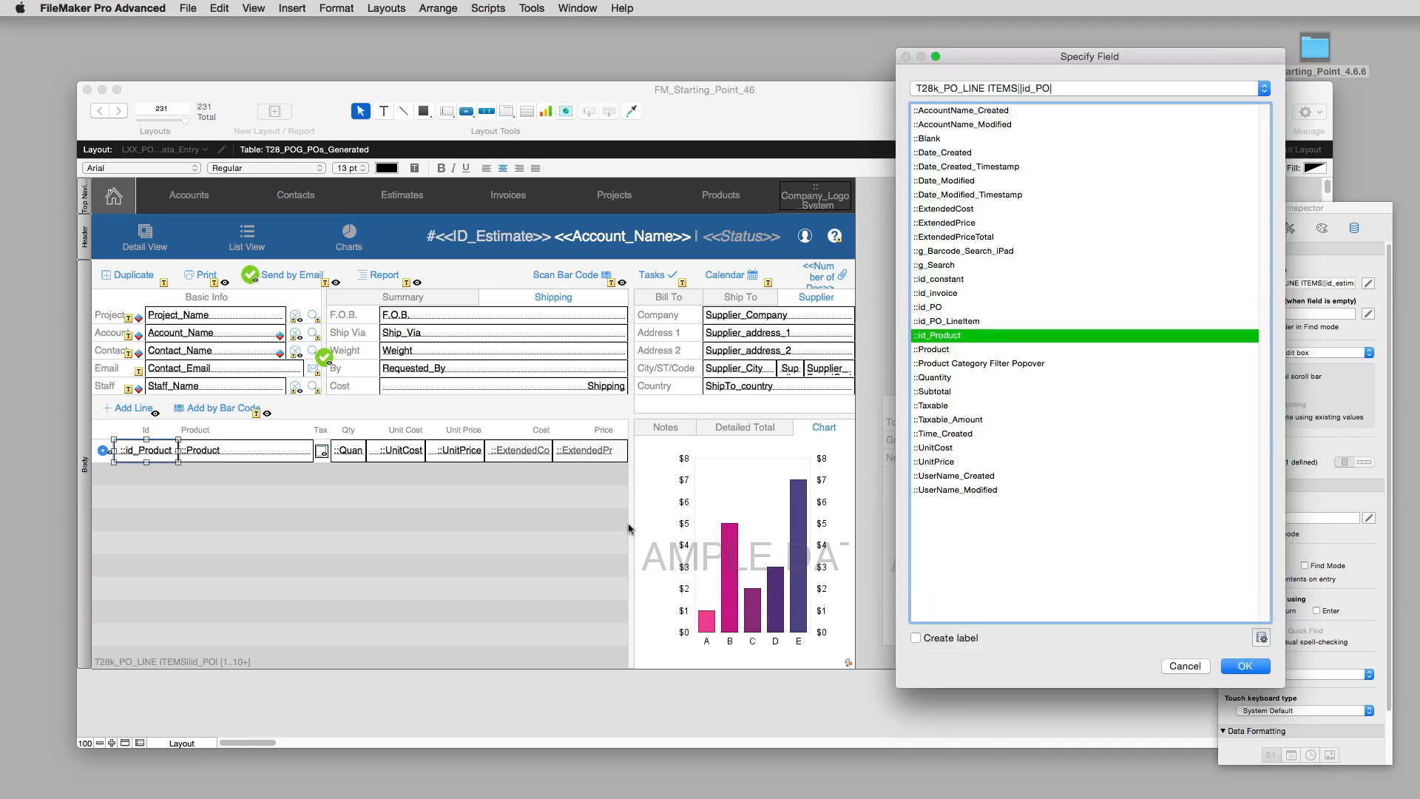
click(1263, 669)
Reassign the portal's Product field to Product from T28k_PO_LINE ITEMS||id_PO|.
double_click(212, 454)
click(1009, 88)
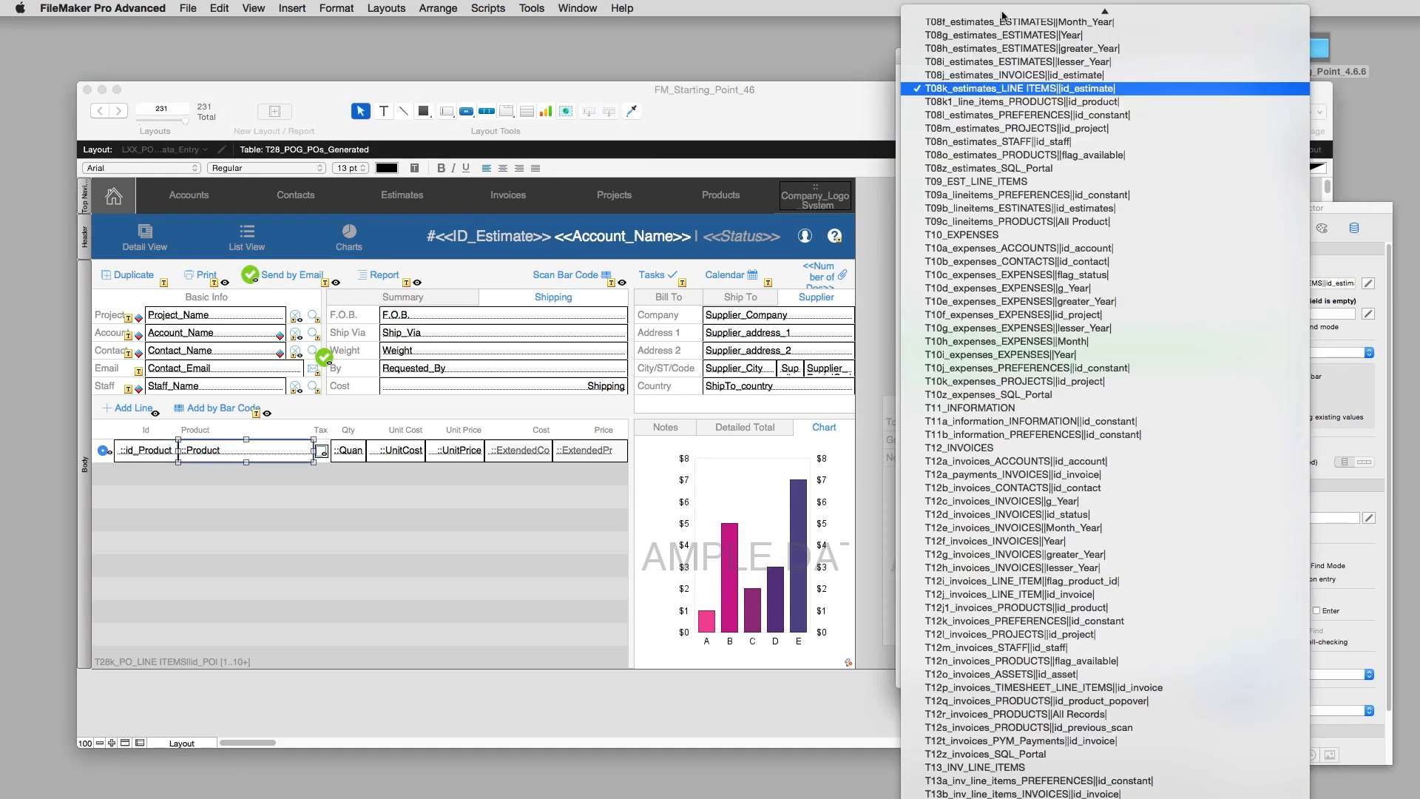
click(1007, 11)
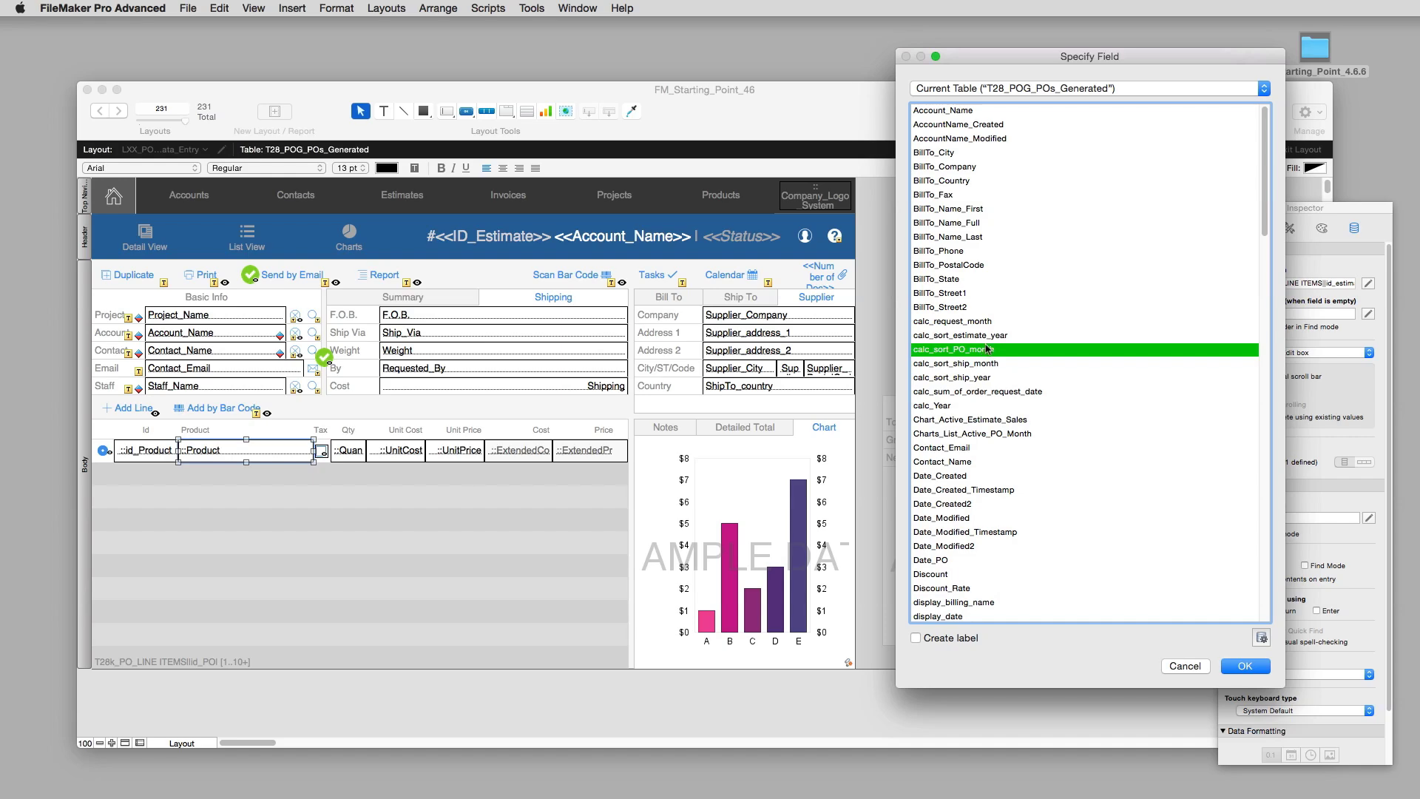
click(1020, 88)
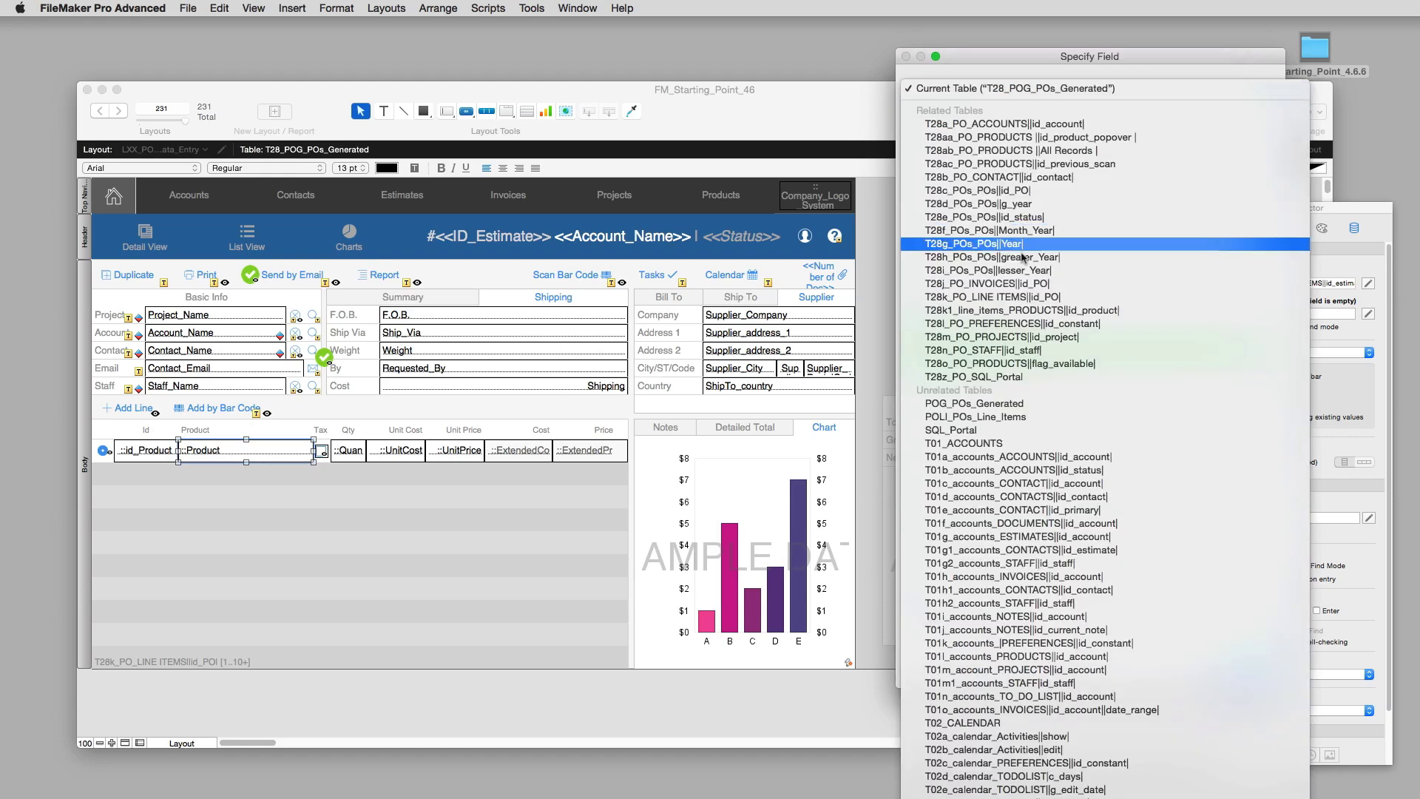
click(1026, 297)
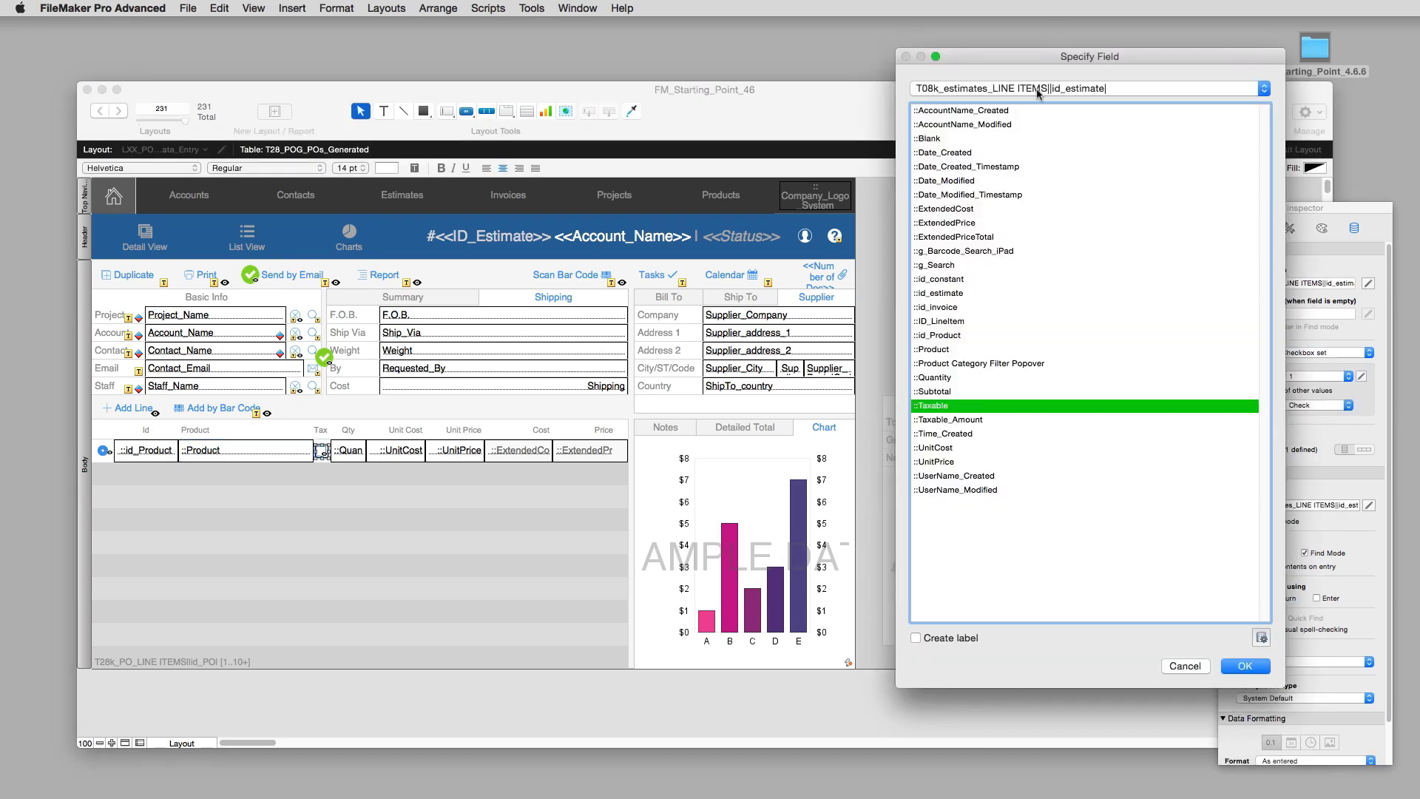
Reassign the portal's Tax checkbox and Qty field to Taxable and Quantity from T28k_PO_LINE ITEMS||id_PO|.
click(1036, 88)
click(1050, 183)
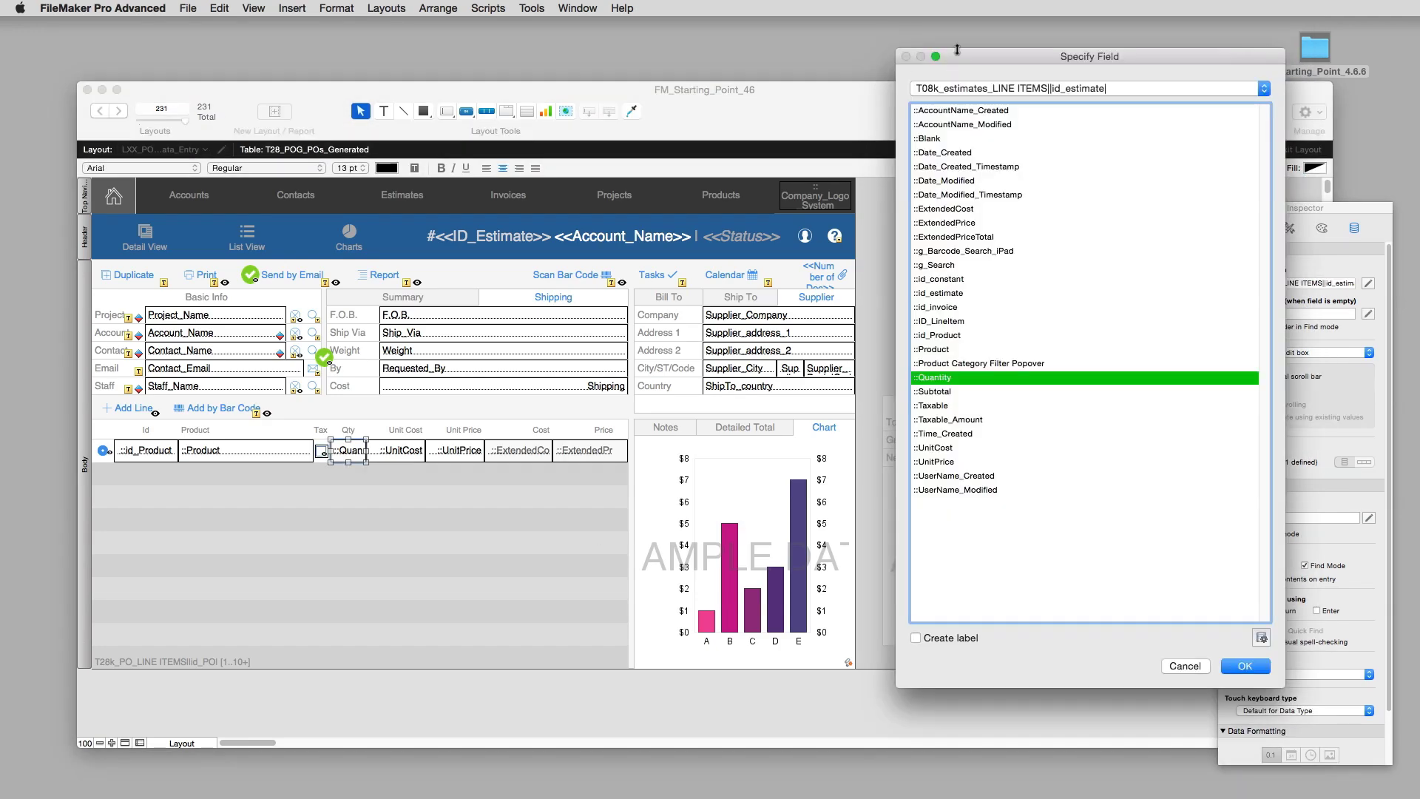
click(1087, 87)
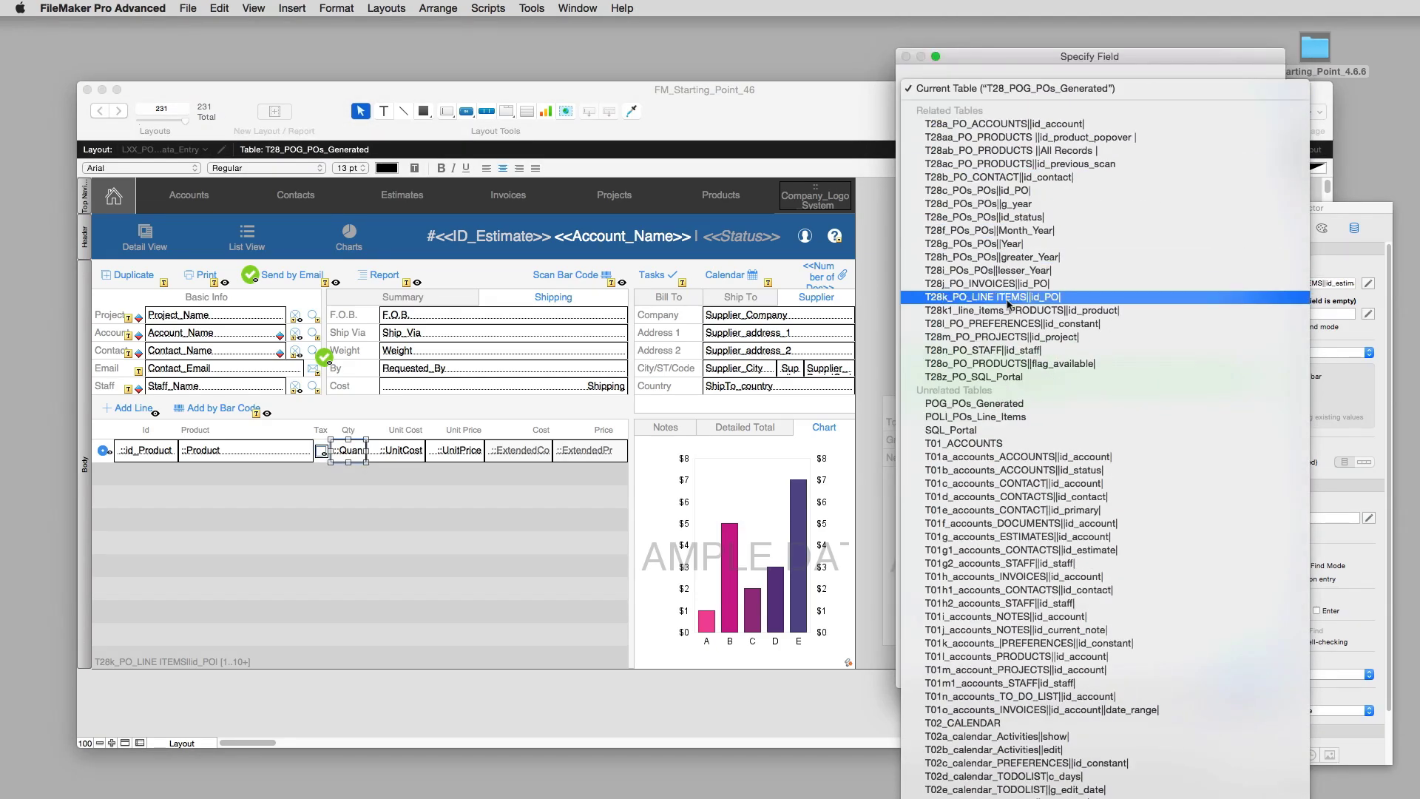
click(1035, 301)
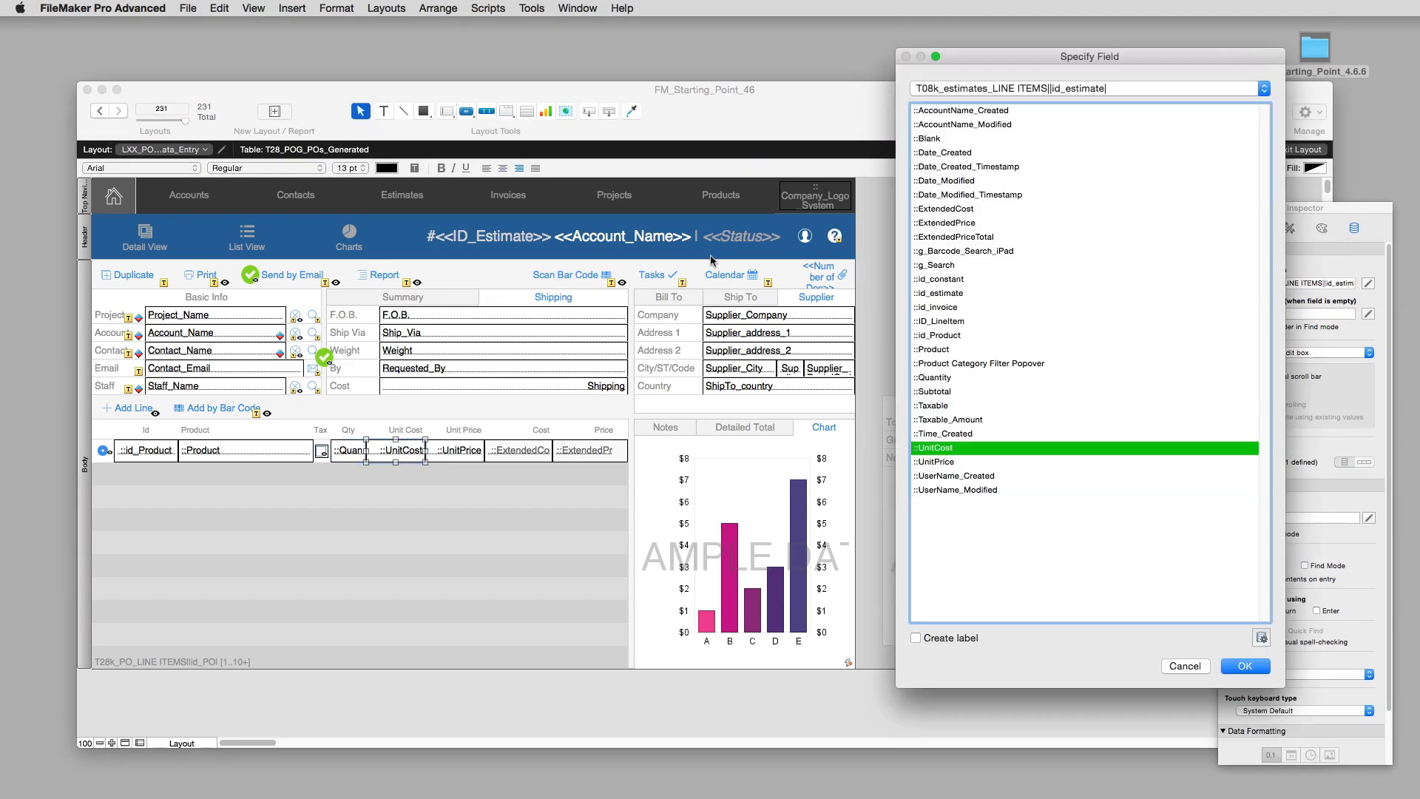
Reassign the portal's Unit Cost and Unit Price fields to UnitCost and UnitPrice from T28k_PO_LINE ITEMS||id_PO|.
click(1087, 88)
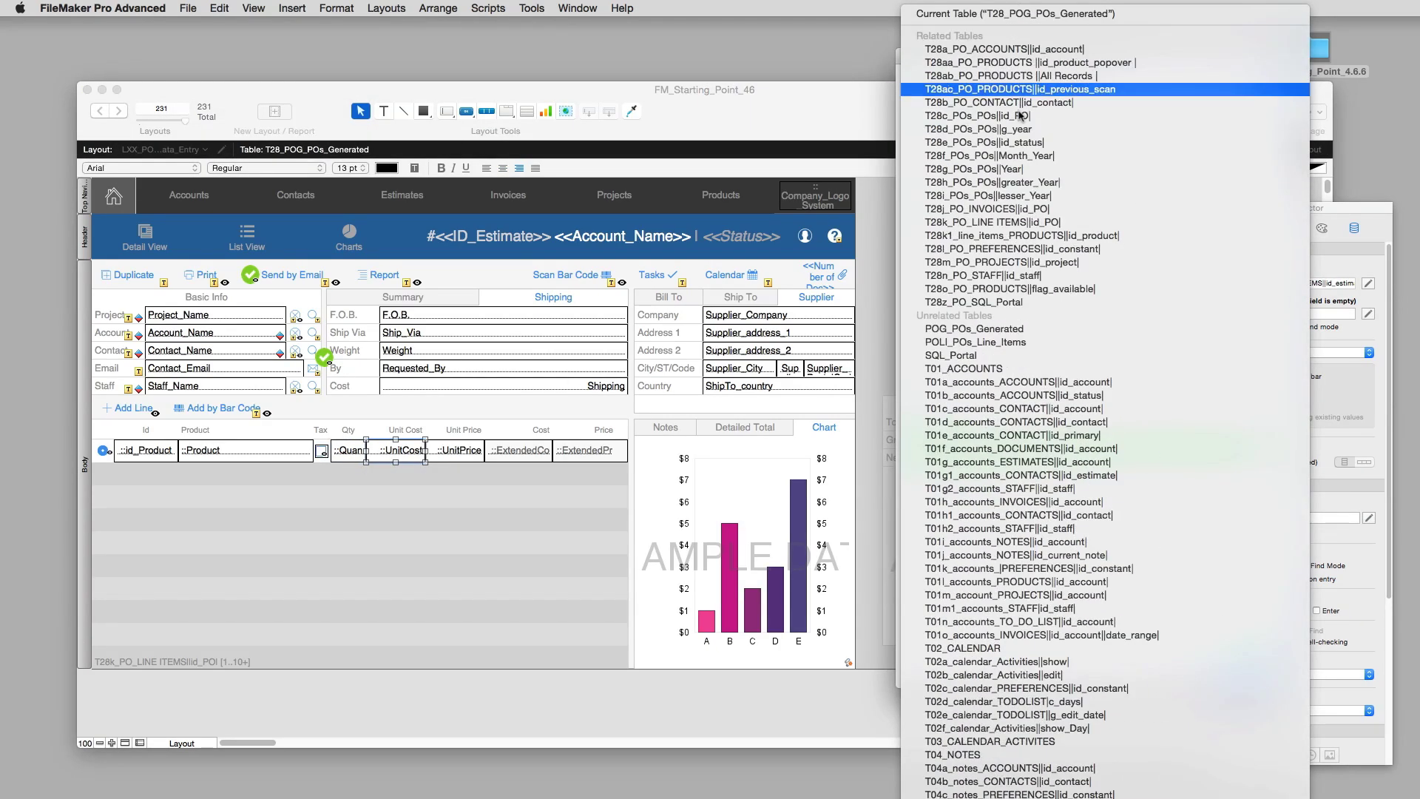
click(1036, 181)
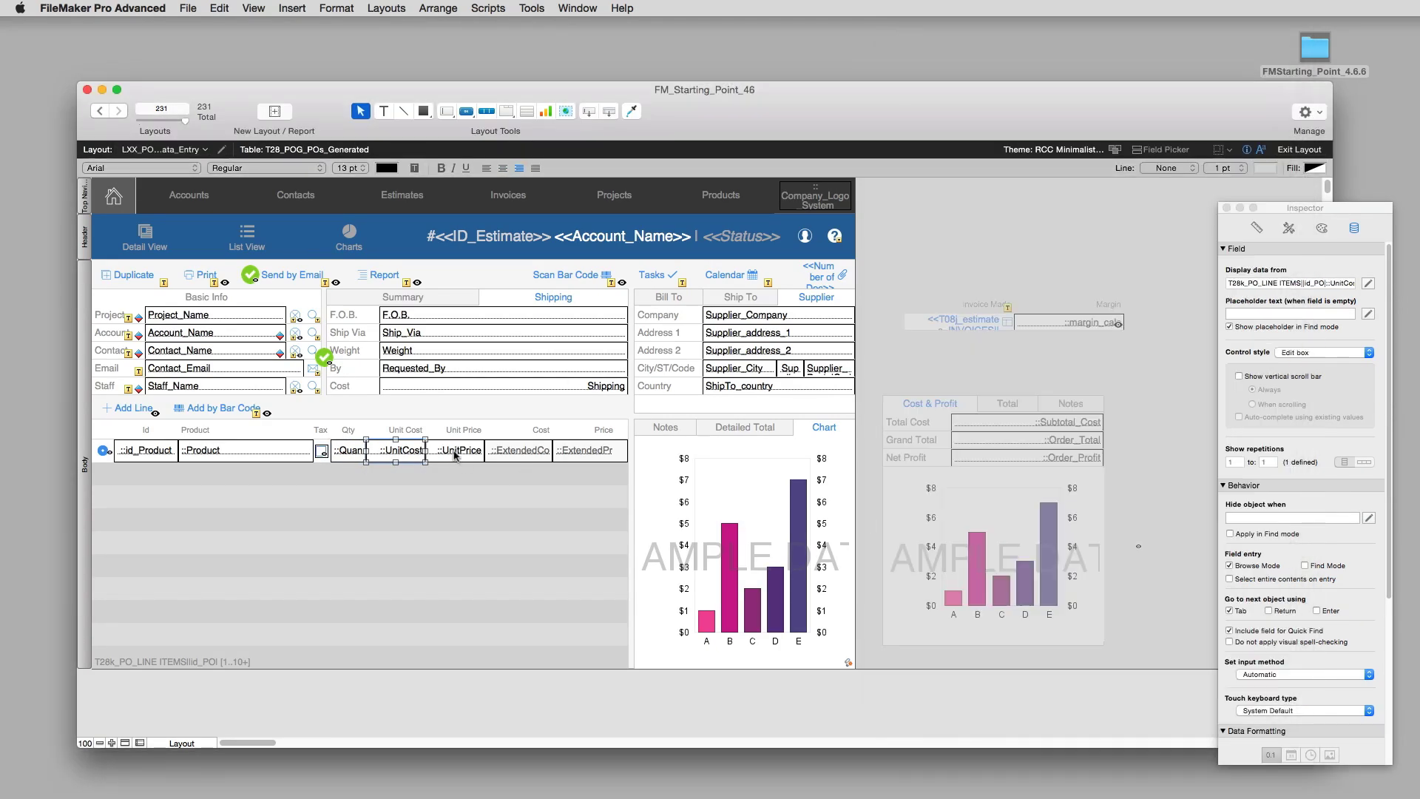
click(1086, 88)
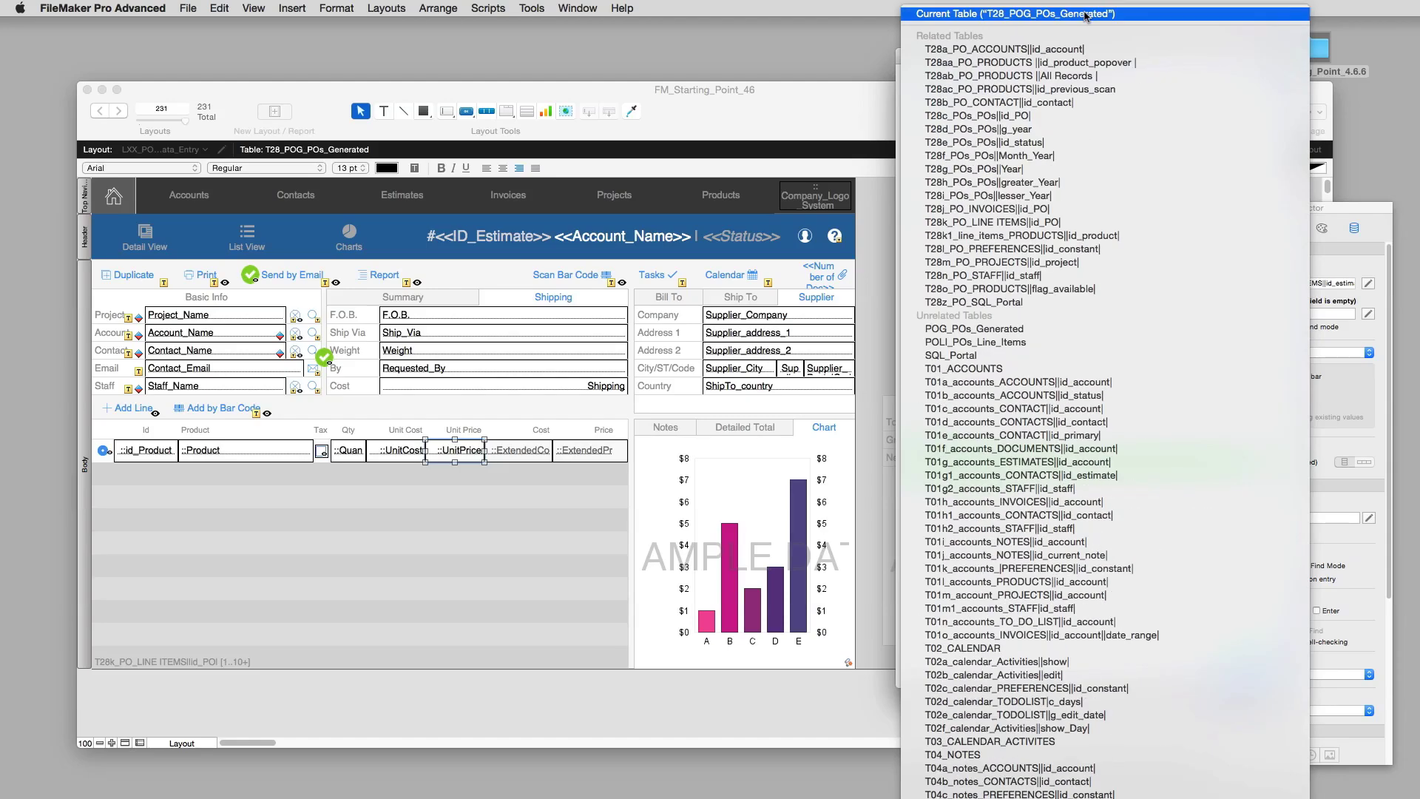
click(1094, 172)
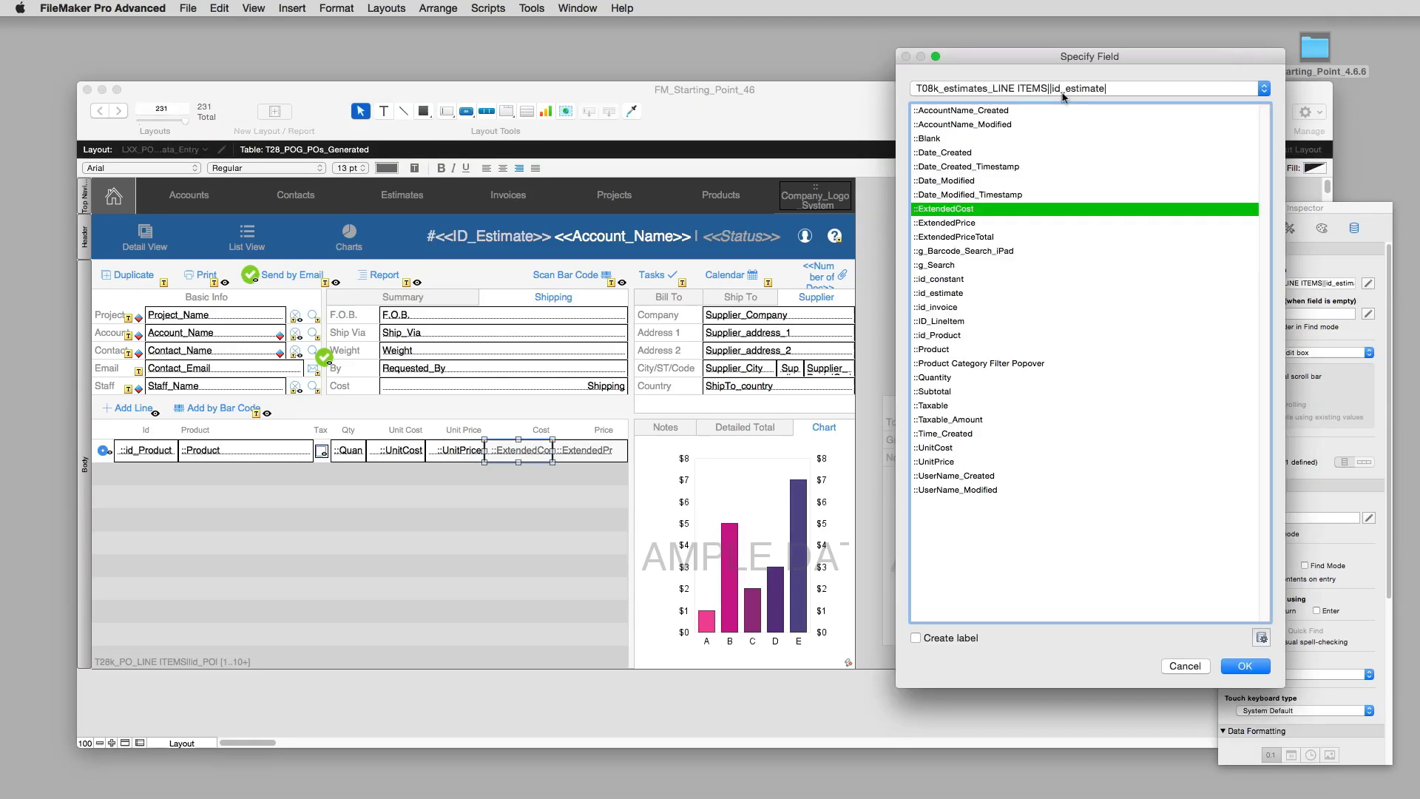
Reassign the portal's Cost and Price fields to ExtendedCost and ExtendedPrice from T28k_PO_LINE ITEMS||id_PO|.
click(1087, 88)
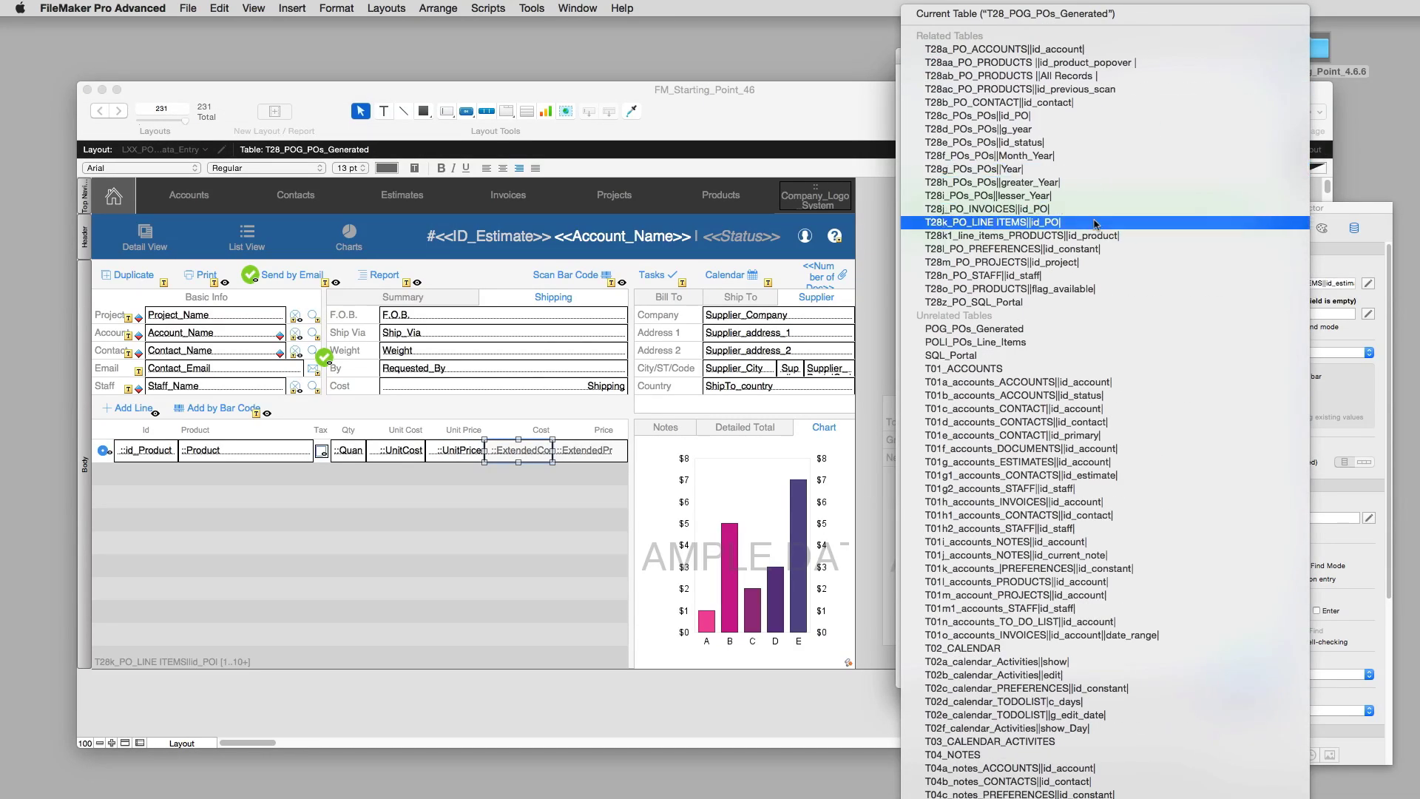
click(1095, 215)
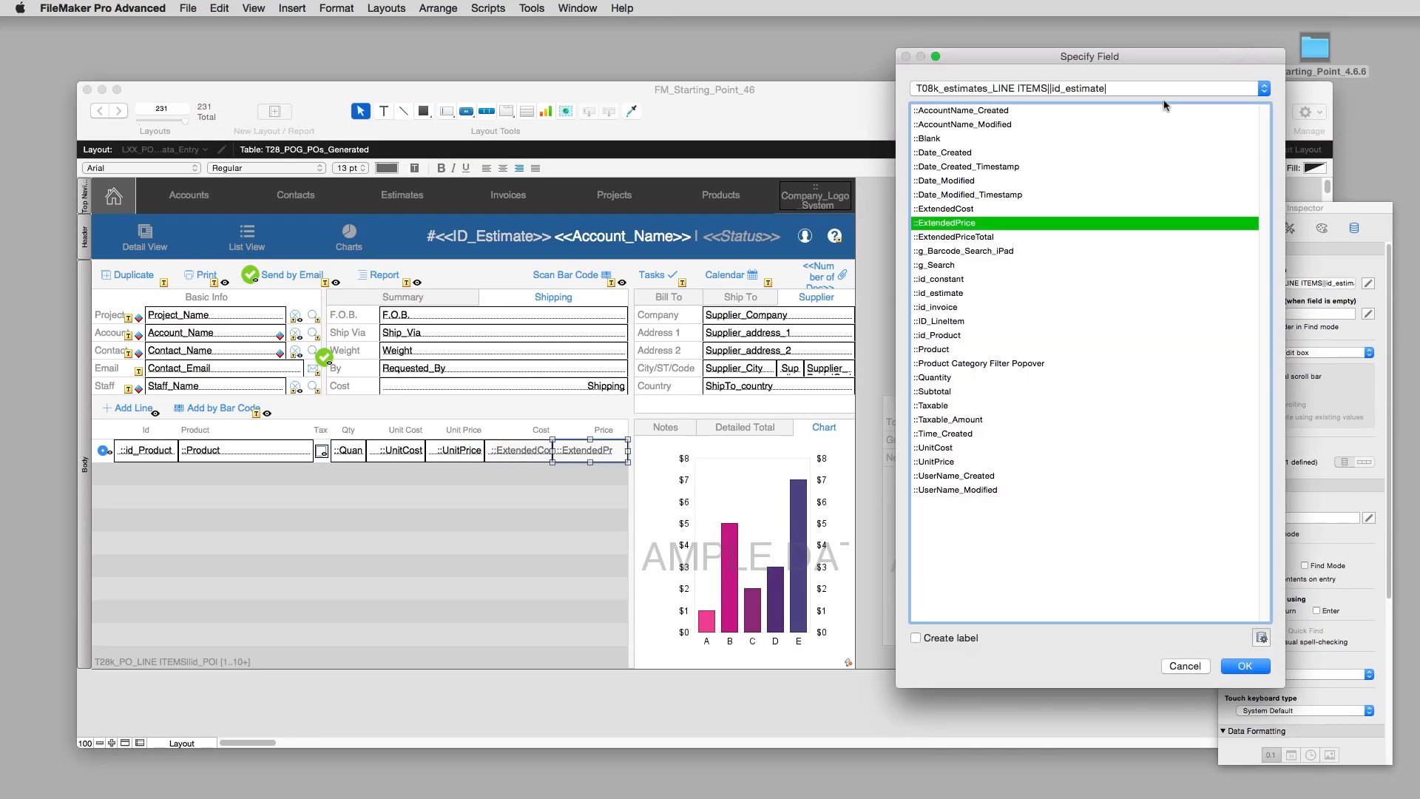
click(1154, 88)
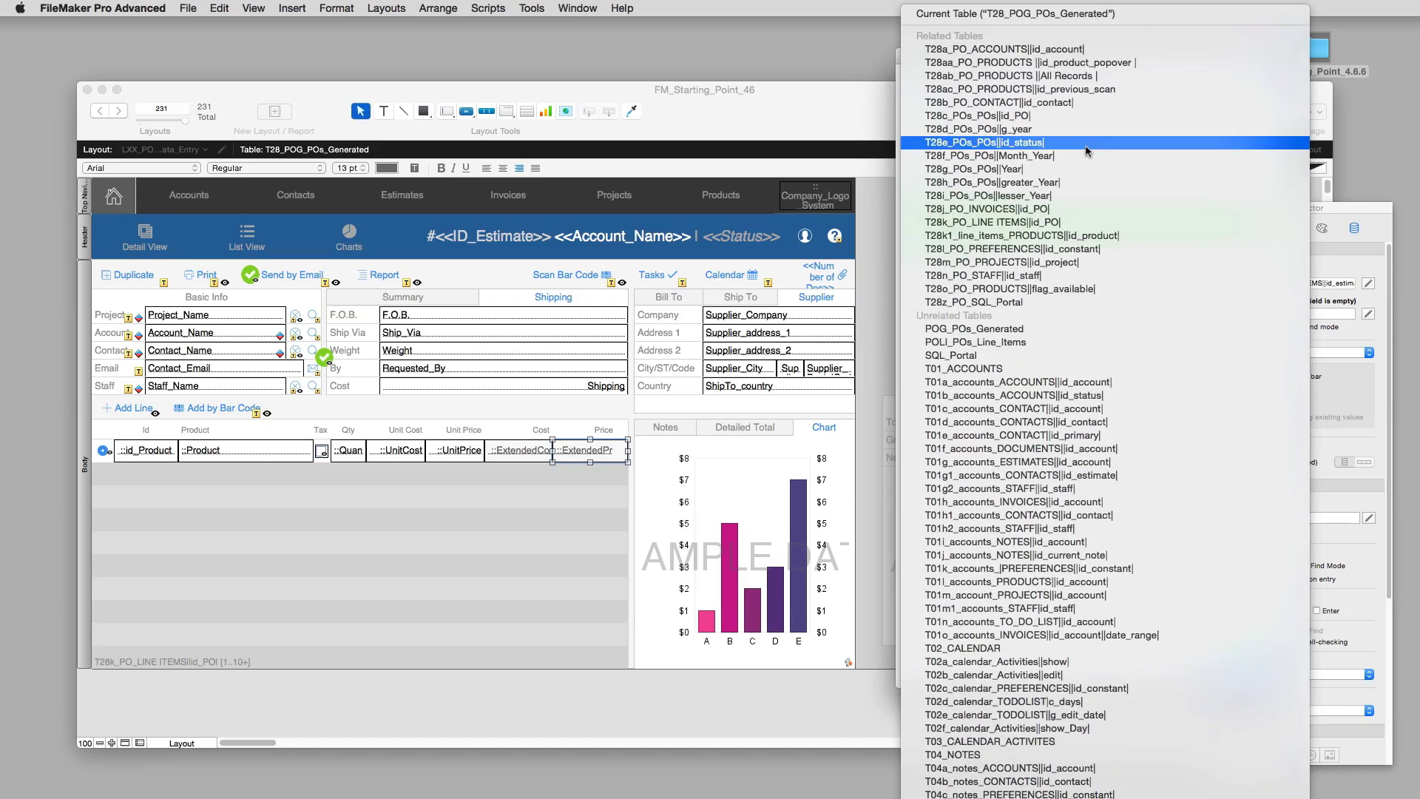
click(986, 229)
click(1244, 665)
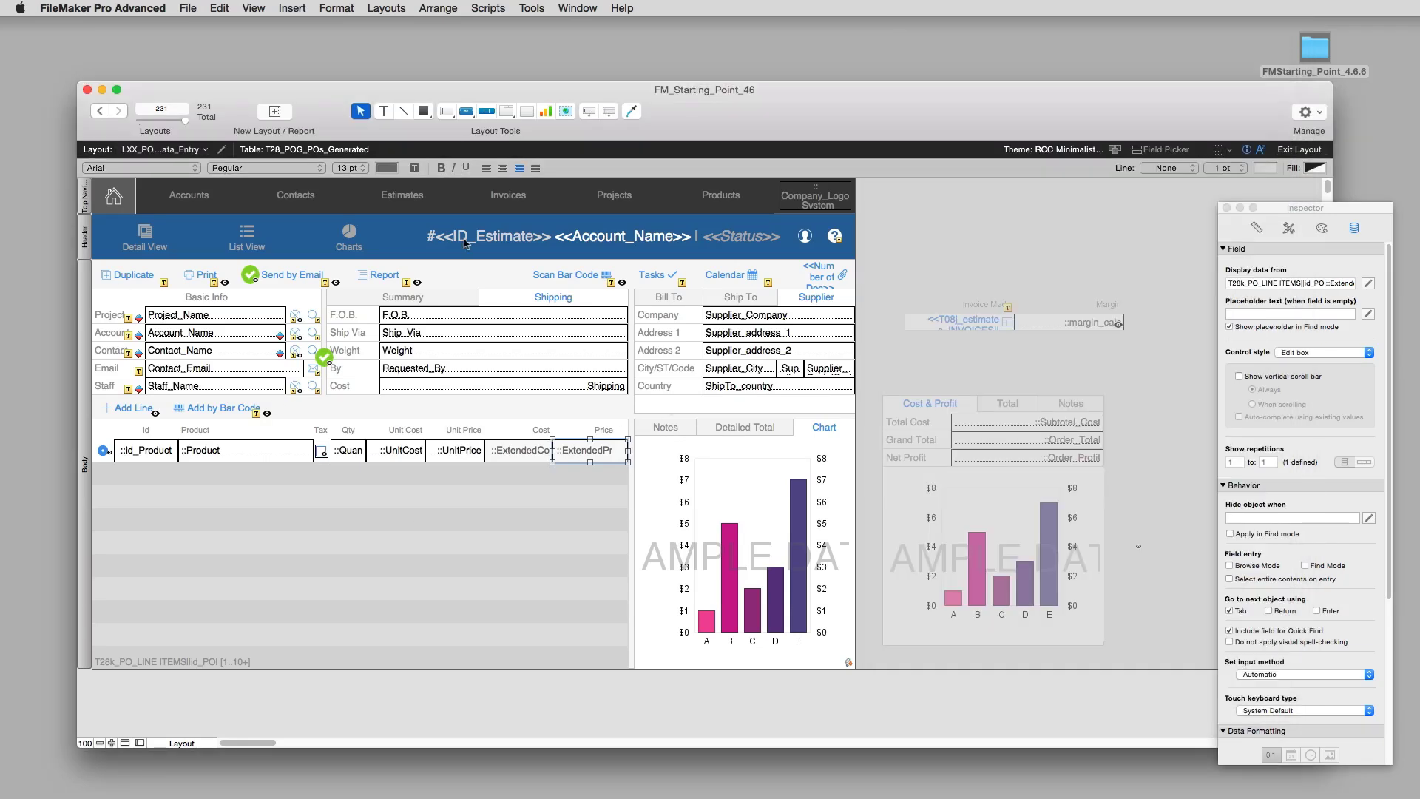
Replace the ID_Estimate merge field in the header title with the ID_PO merge field from T28_POG_POs_Generated.
click(550, 241)
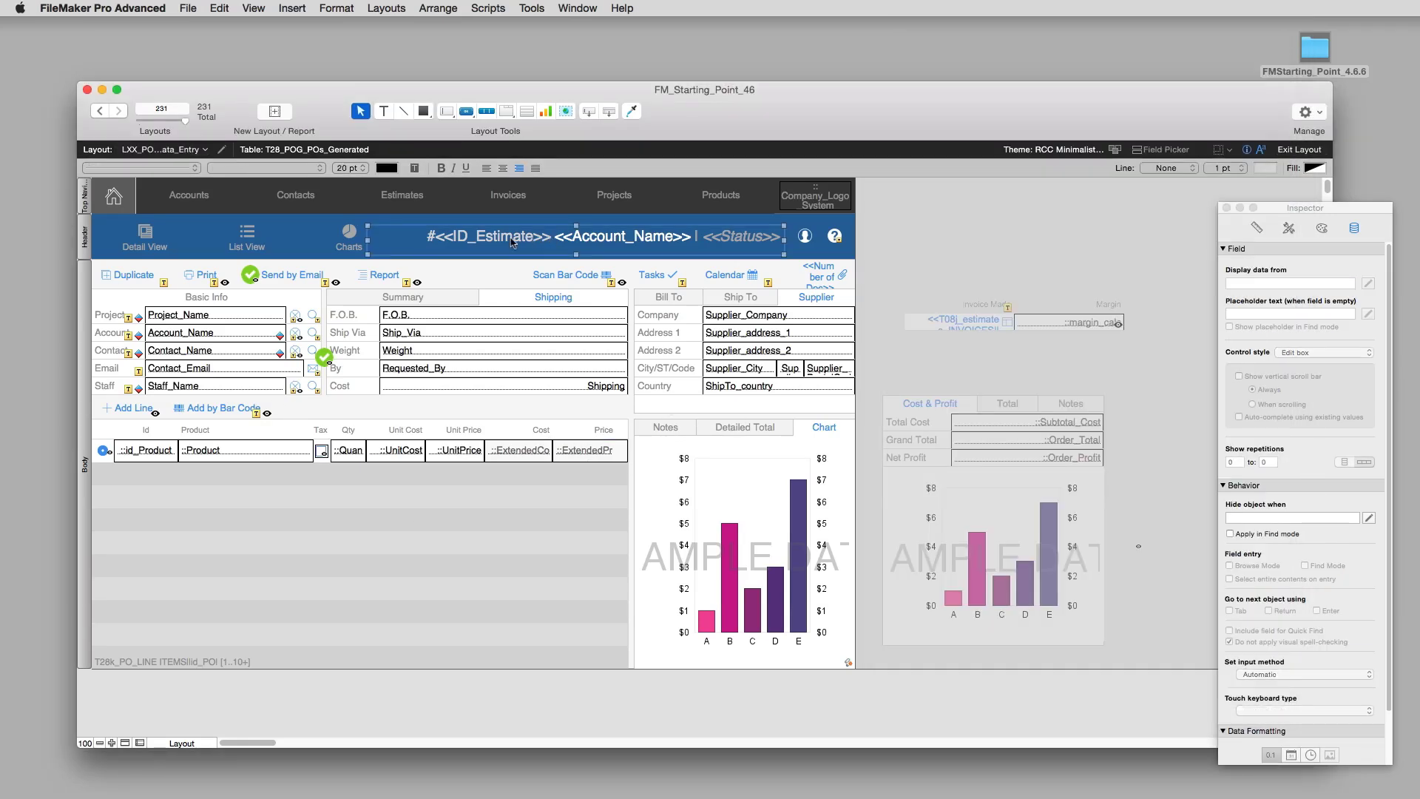
drag(552, 239, 435, 238)
click(386, 8)
mouse_move(283, 13)
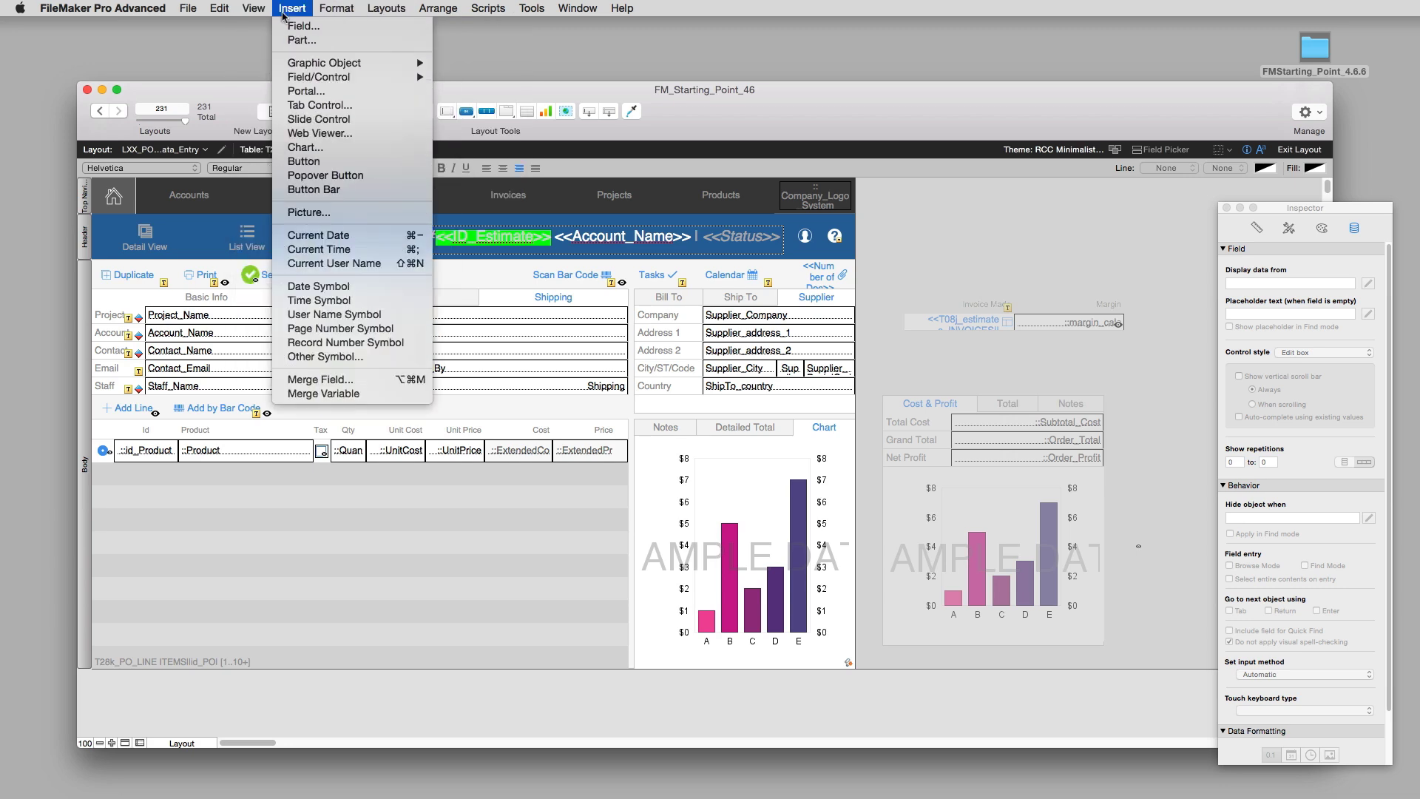
click(351, 380)
click(993, 89)
click(991, 13)
scroll(1000, 500, down, 10)
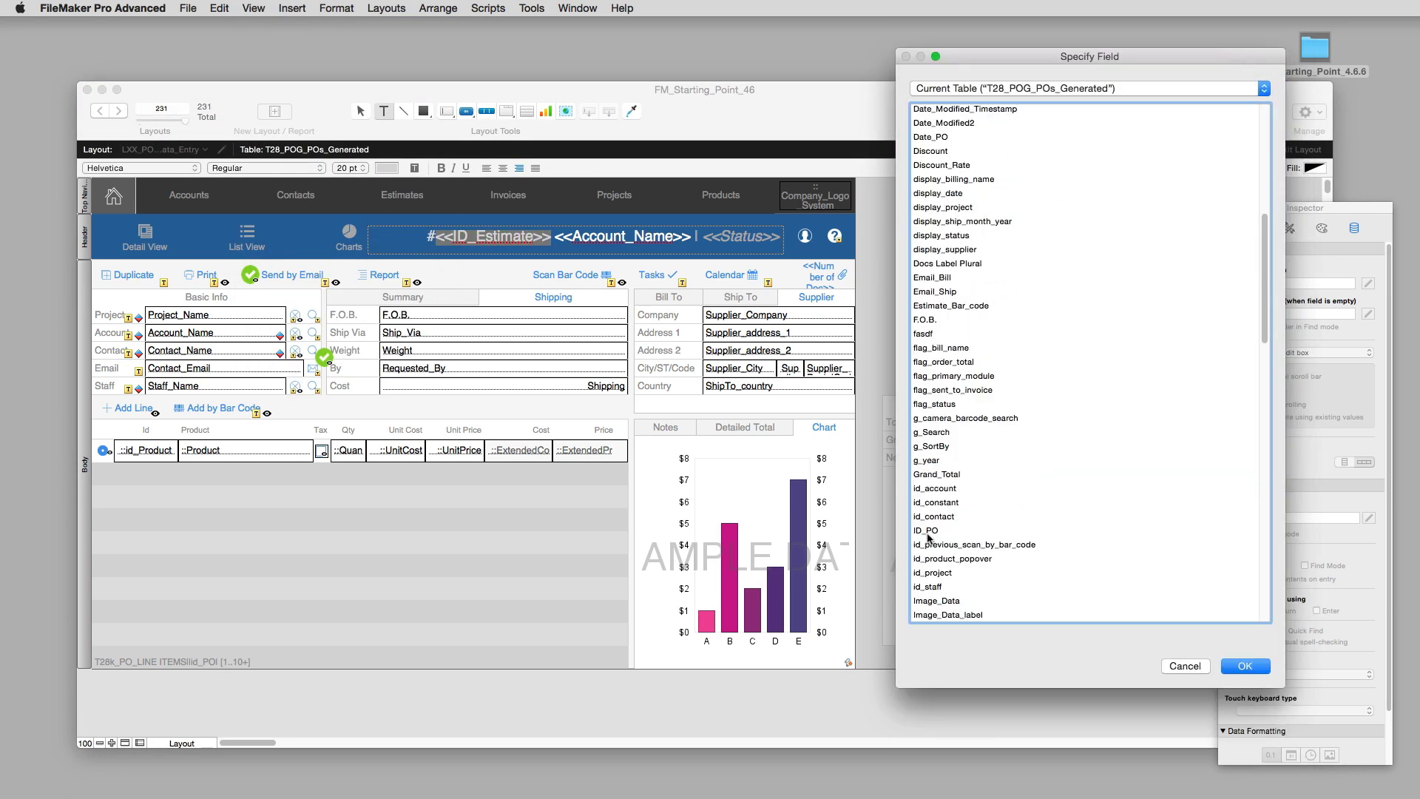
click(930, 530)
key(Return)
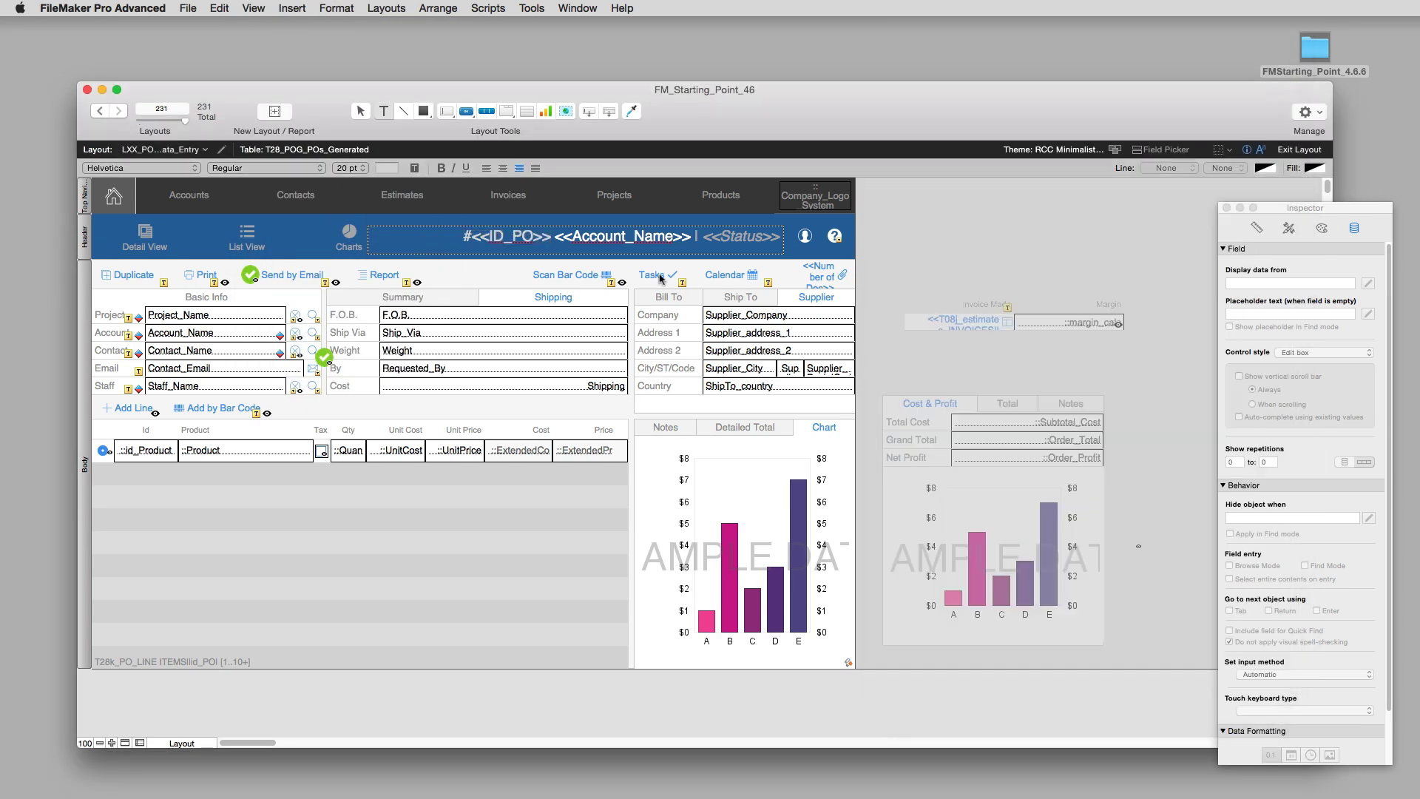
Reassign the company logo field in the navigation bar to Company_Logo_System from T28l_PO_PREFERENCES||id_constant|.
double_click(835, 196)
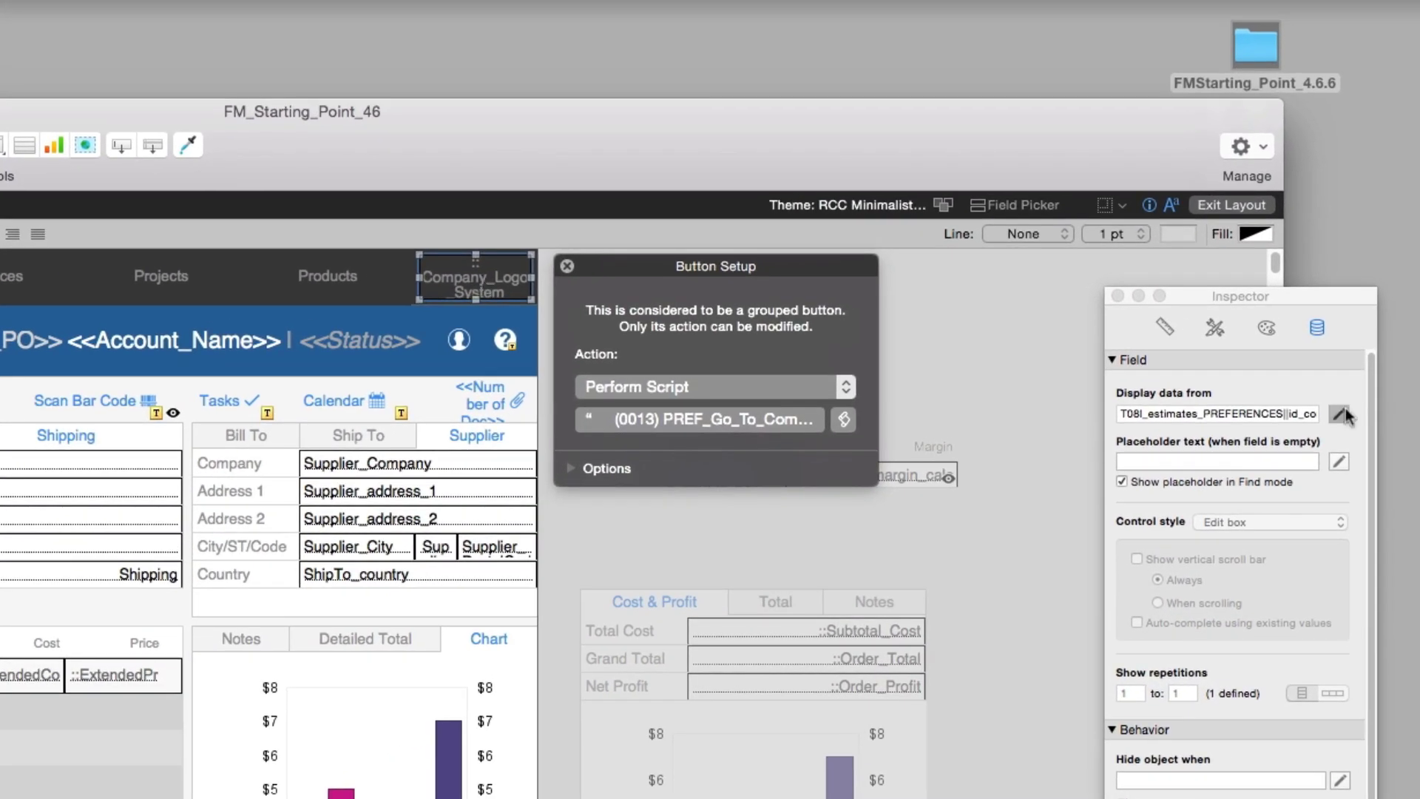
click(1345, 413)
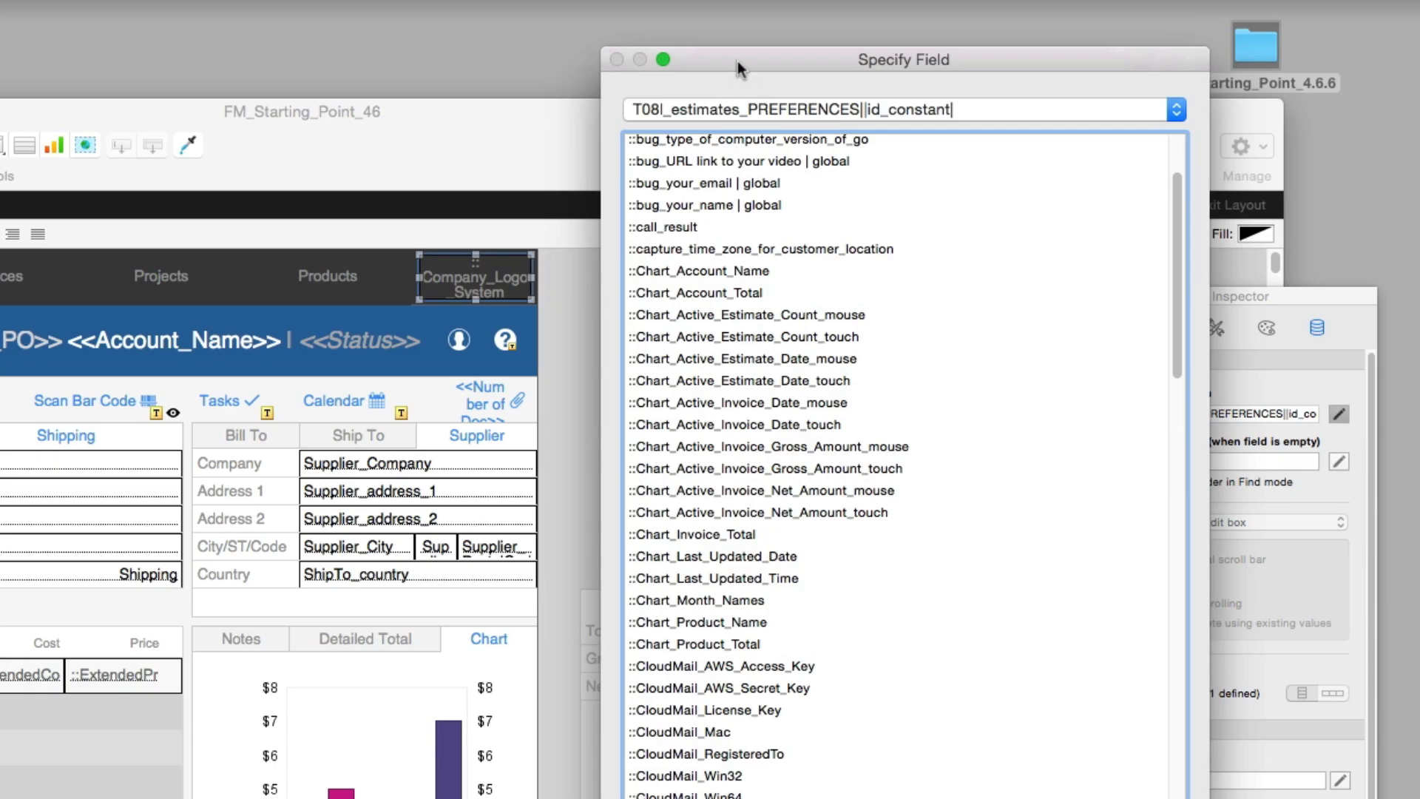
drag(738, 60, 1303, 294)
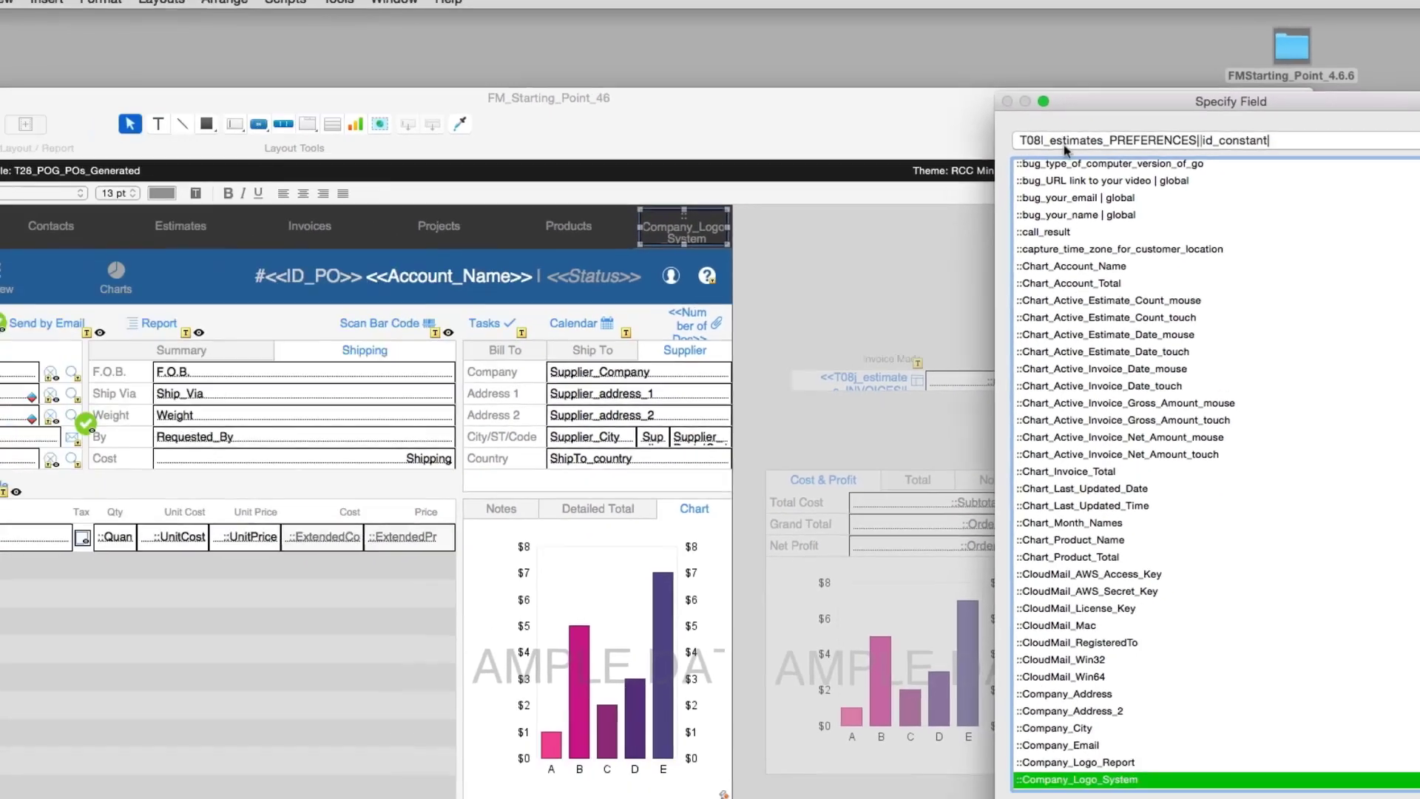
click(1301, 336)
mouse_move(1090, 5)
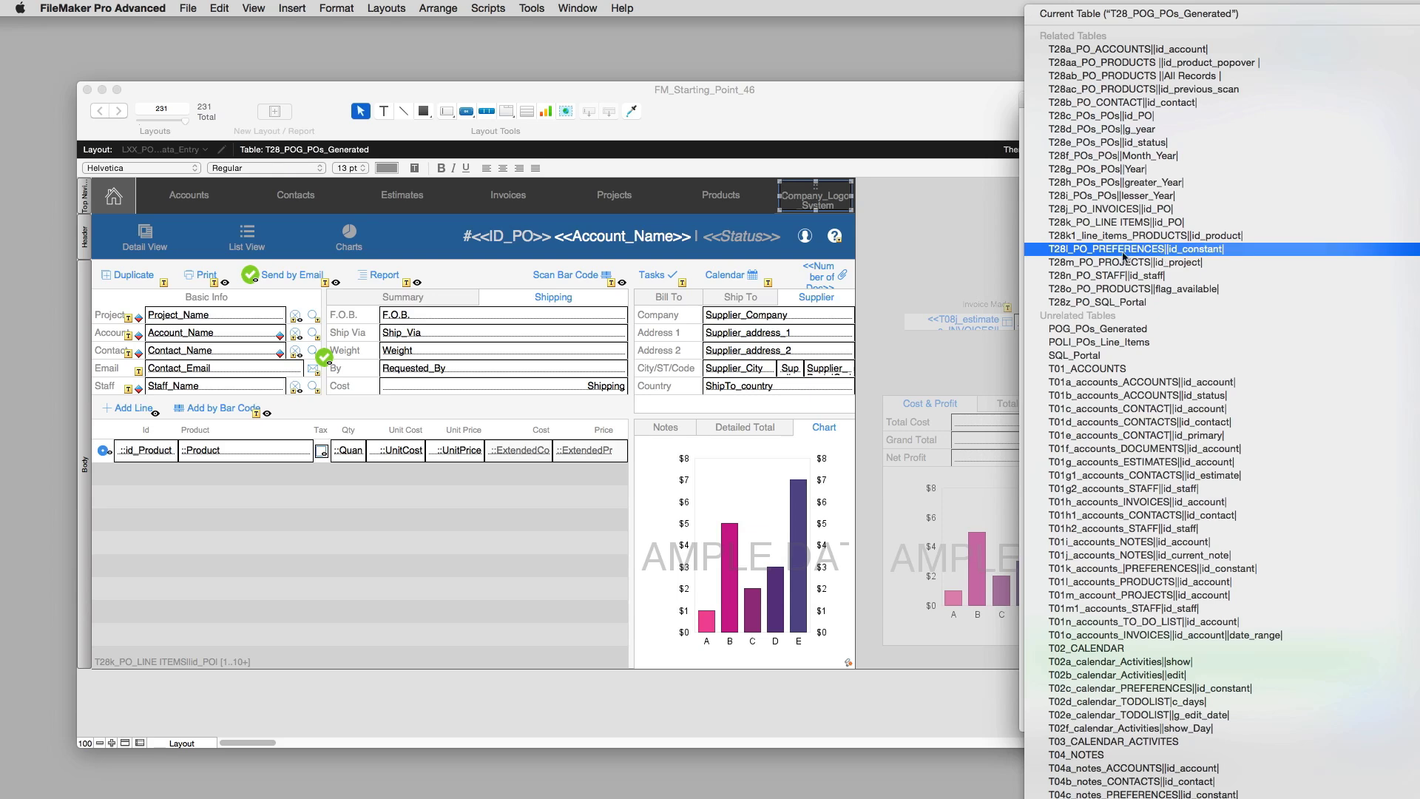
click(1122, 251)
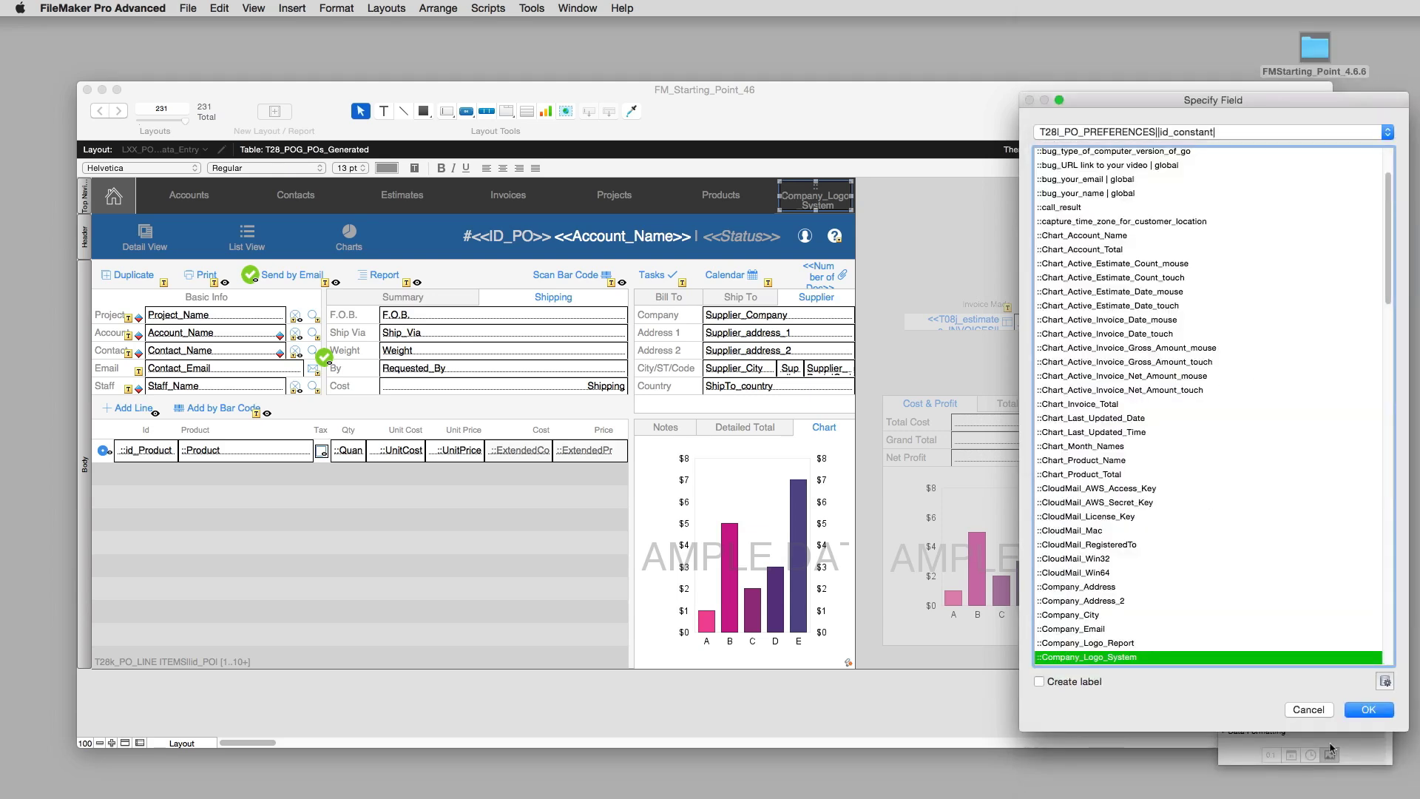
click(1362, 714)
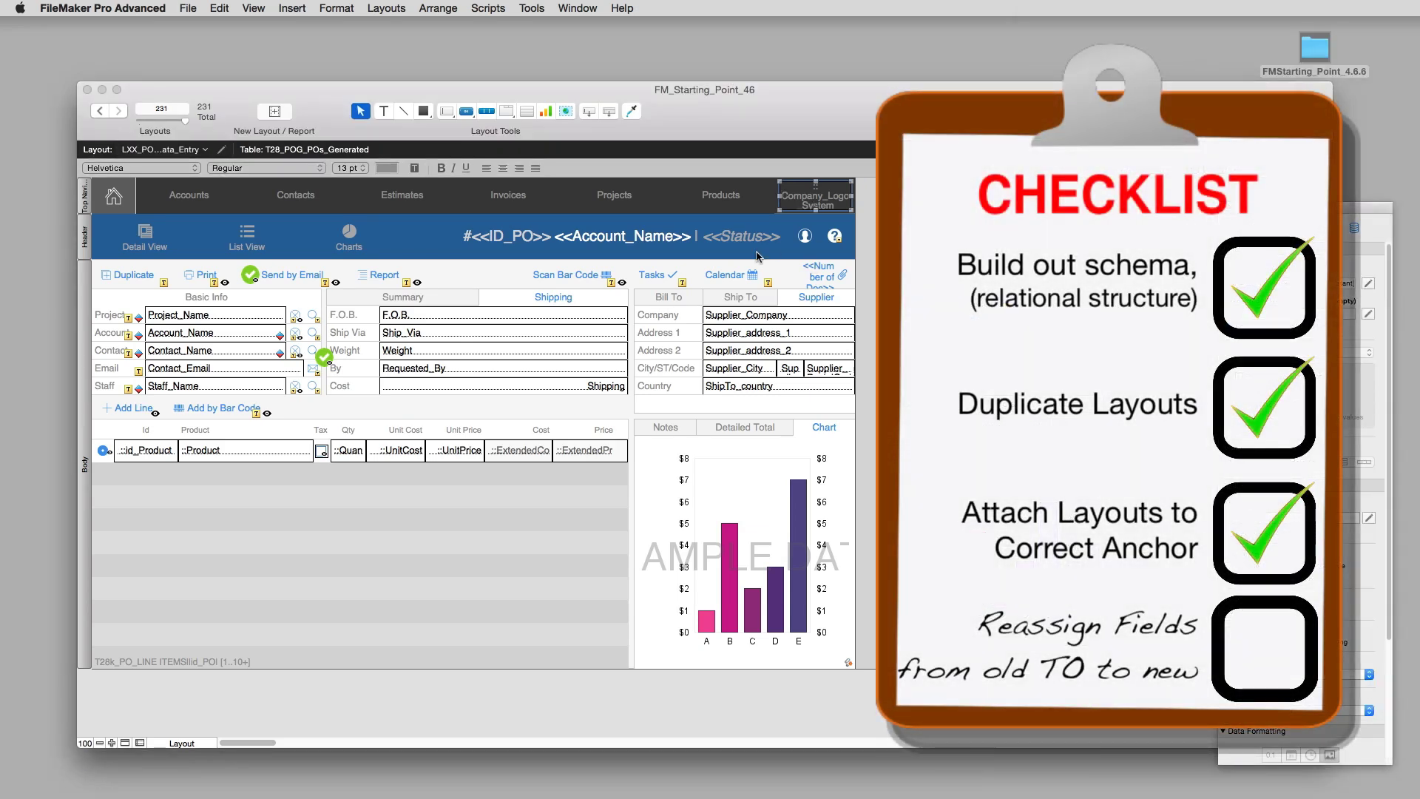
Switch the purchase order layout to Browse mode and create a test record with the project name "Amazing Project".
click(249, 240)
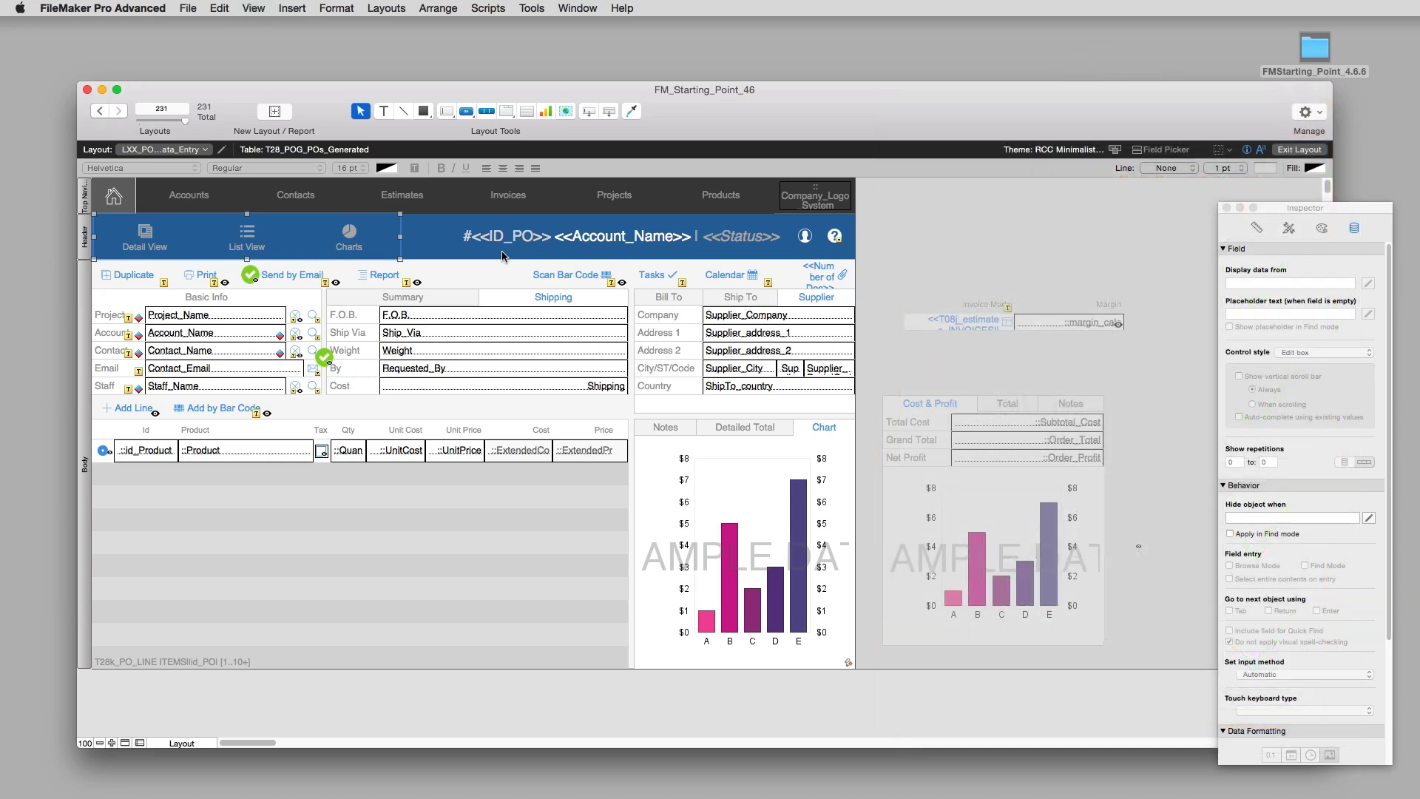
key(super+b)
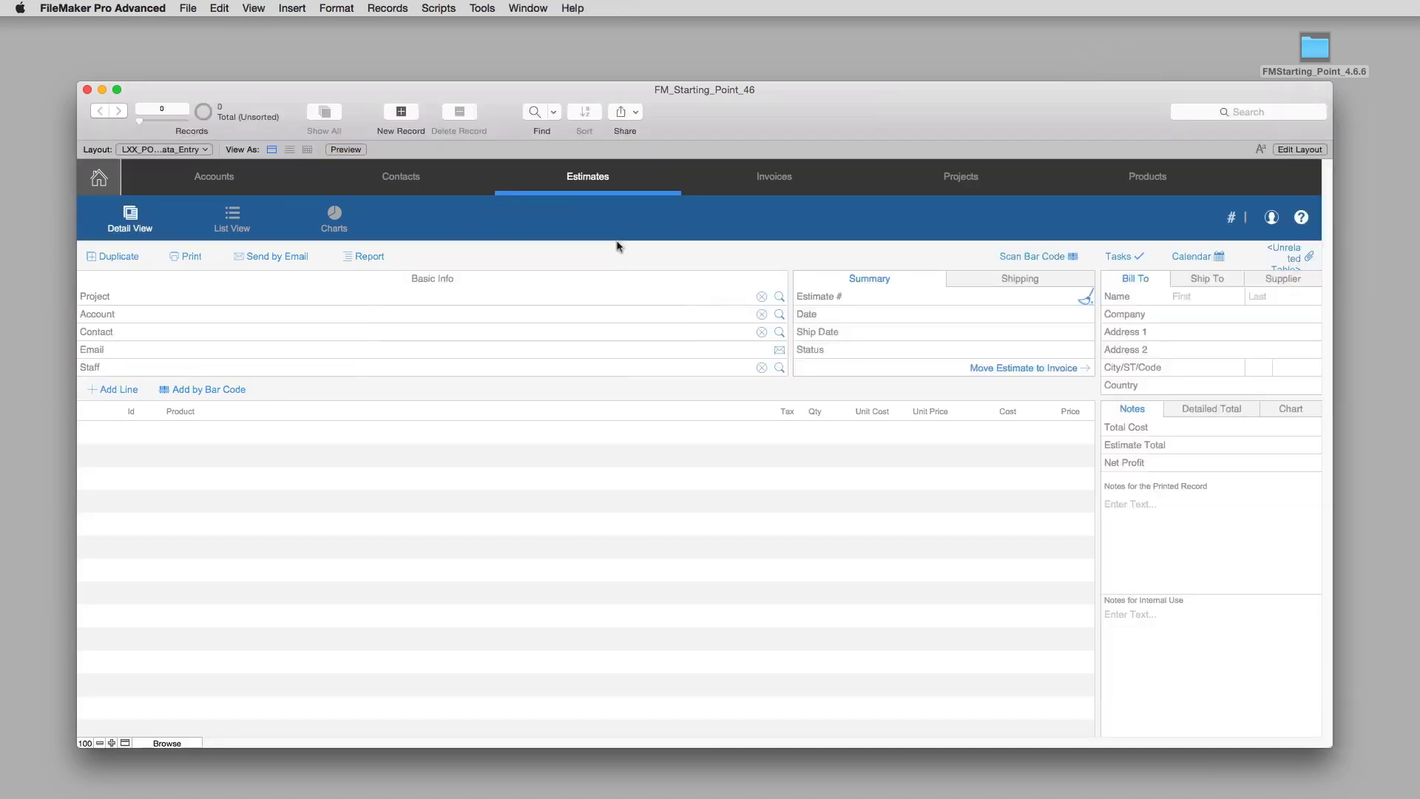
click(400, 113)
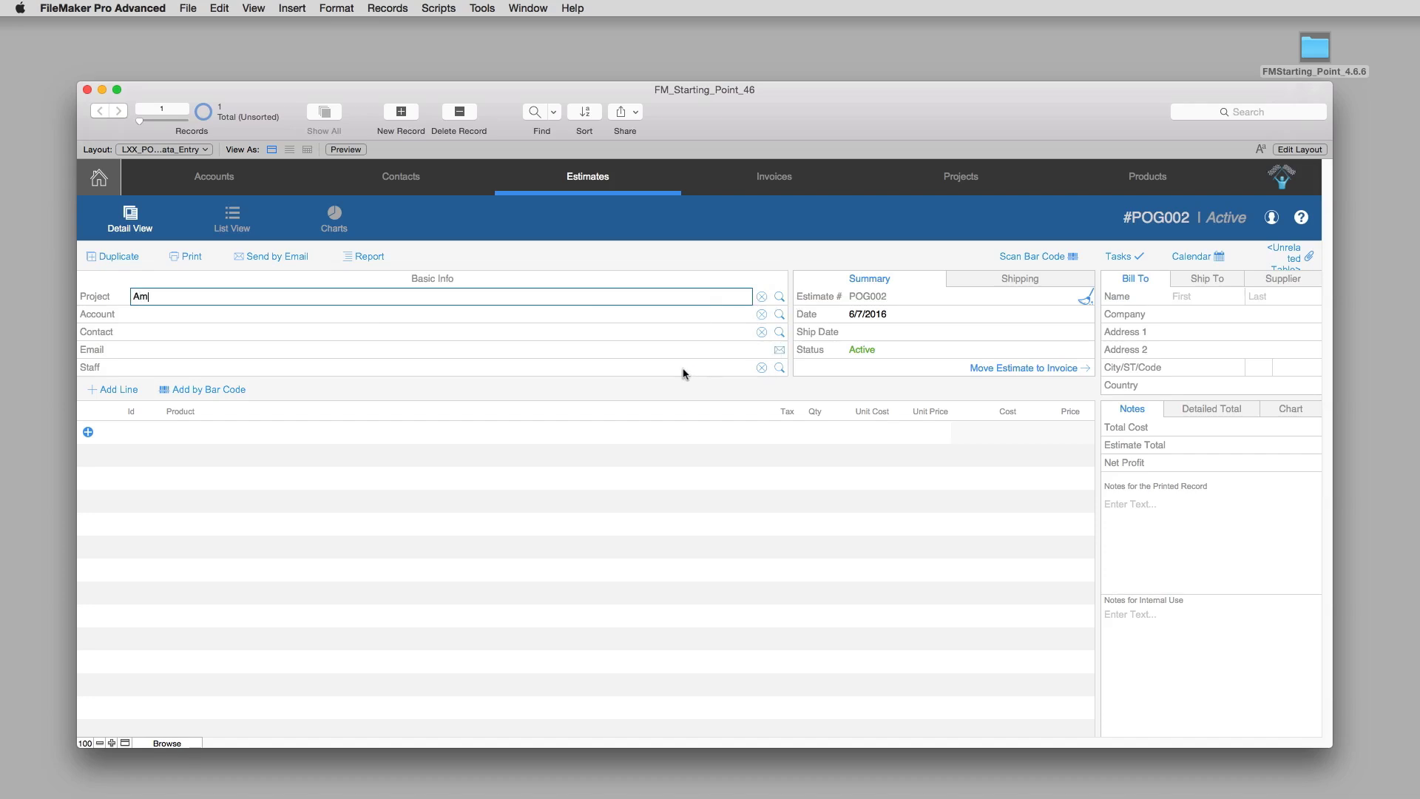
text(Amazing Project)
Add a line item to the test purchase order with "Amazing Widget" as its product.
click(122, 390)
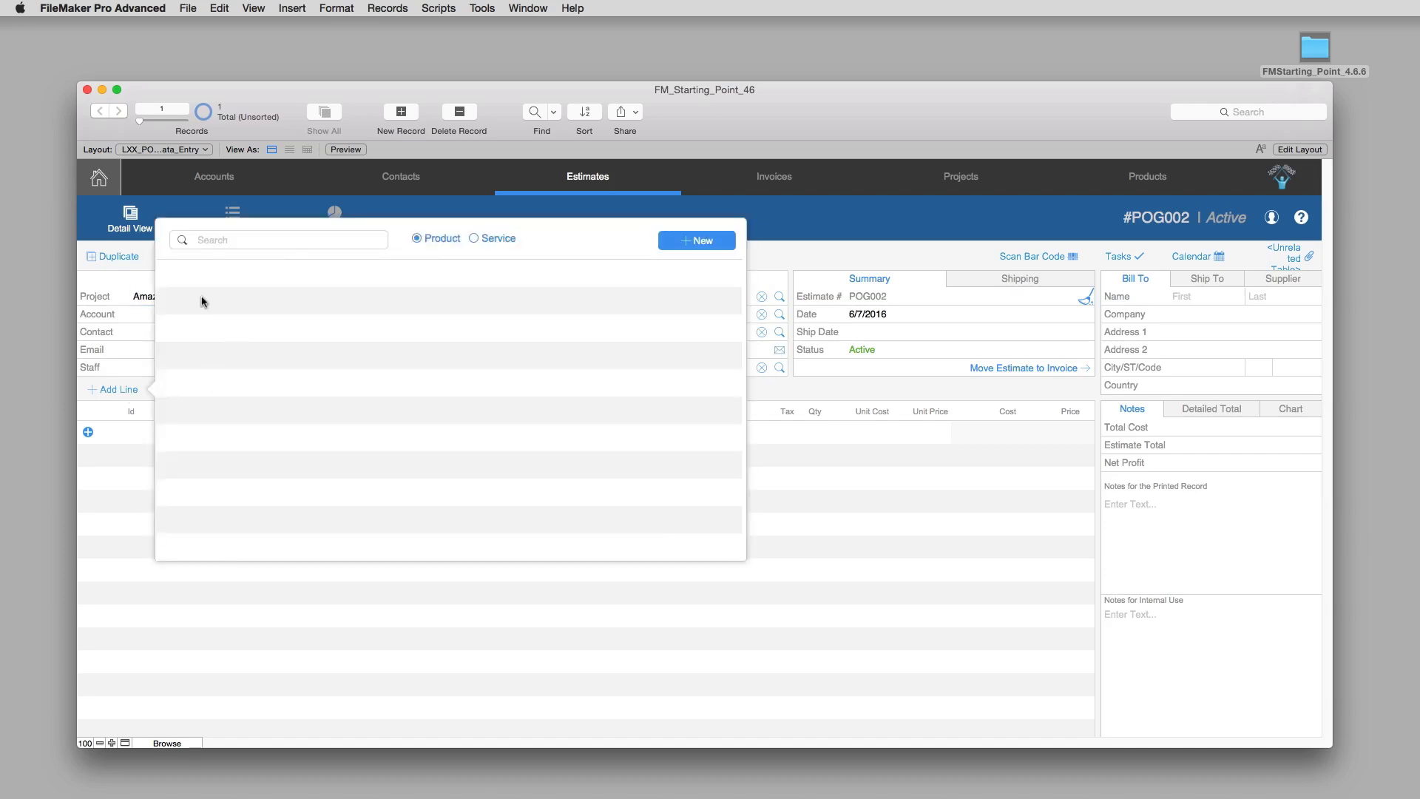
click(786, 698)
click(178, 434)
text(asdfasdfsdf)
click(264, 417)
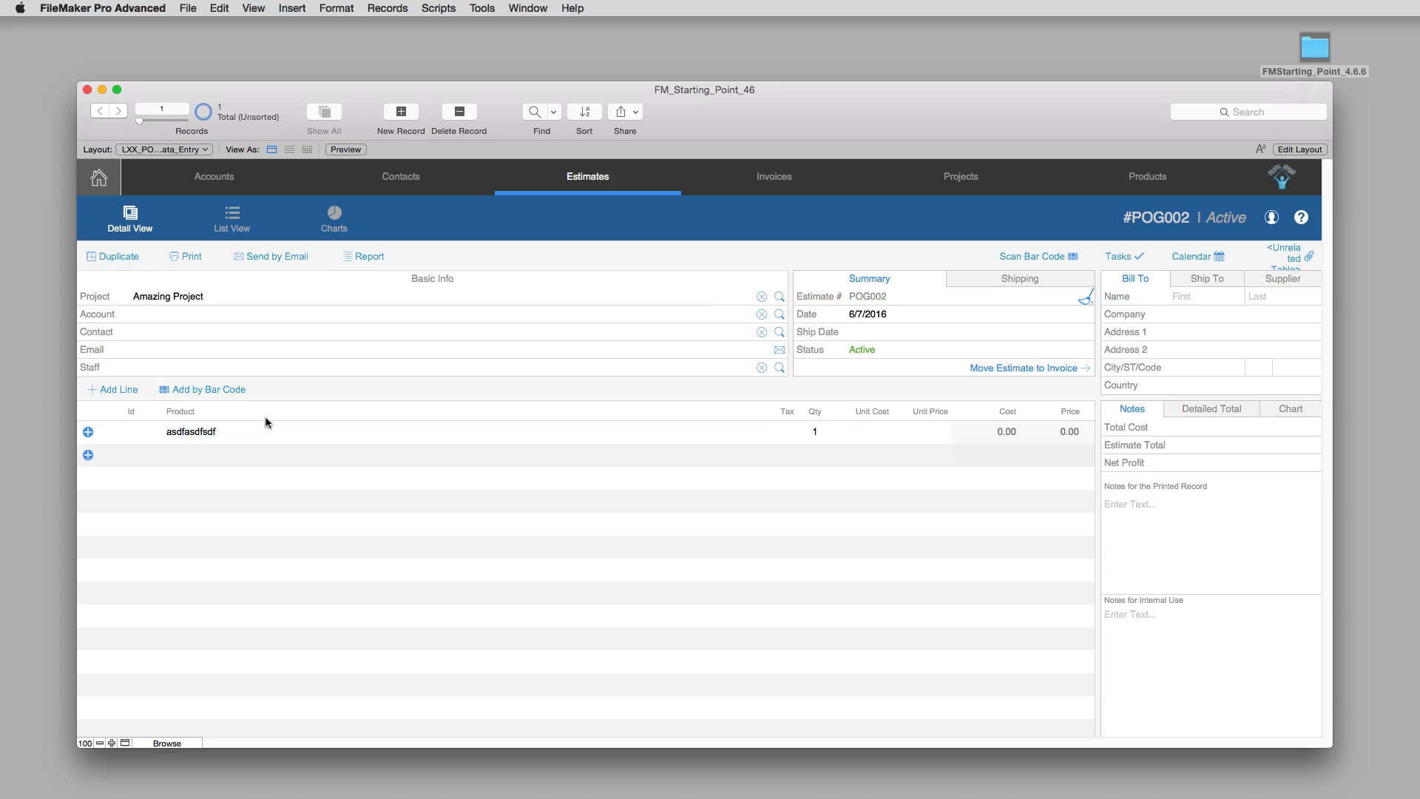
drag(248, 432, 93, 423)
text(Amazing Widget)
click(276, 407)
Try to add a second line through a new product named "Amazing Widget 2" with cost 50 and price 75.
click(197, 465)
click(121, 432)
click(88, 457)
click(103, 389)
click(682, 243)
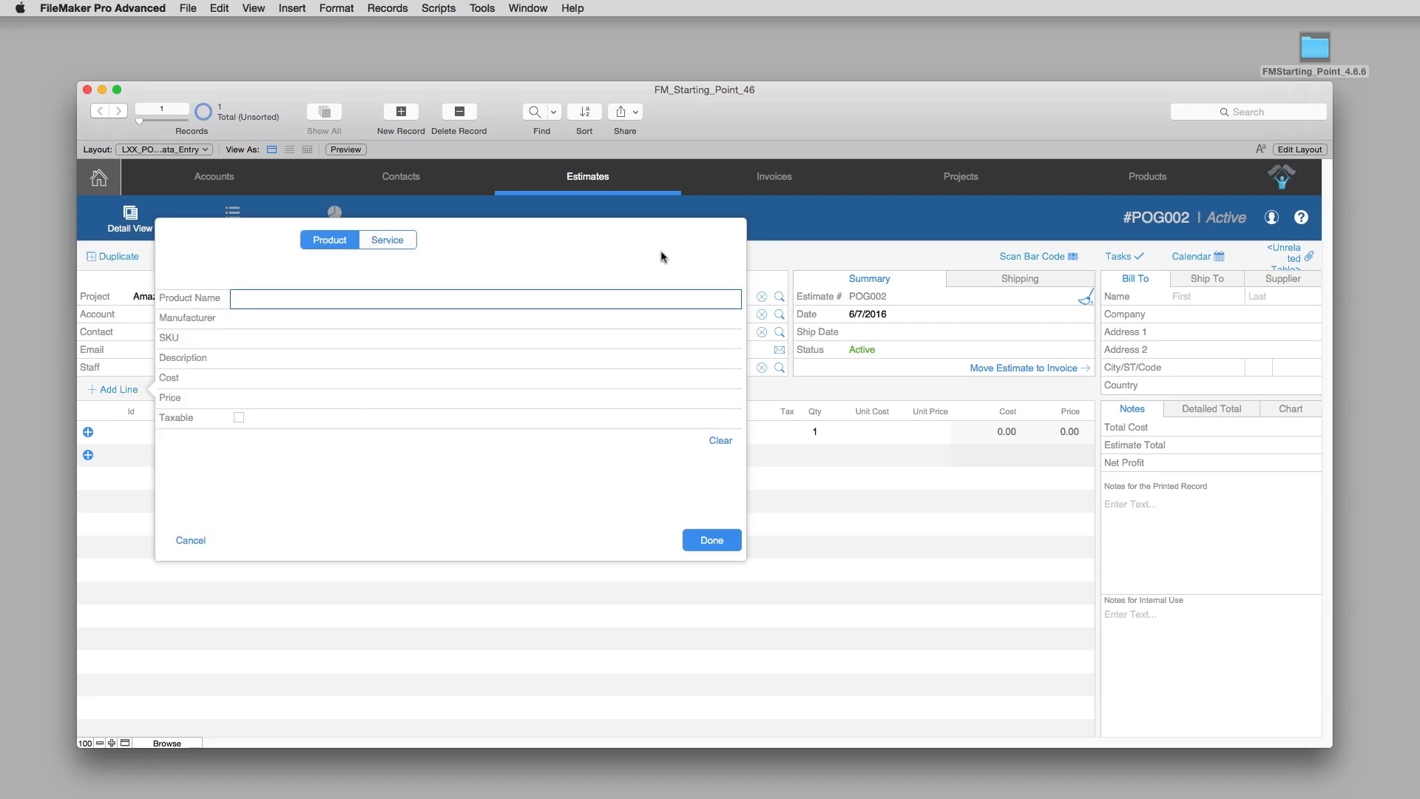
text(Amazing Widget 2)
click(281, 379)
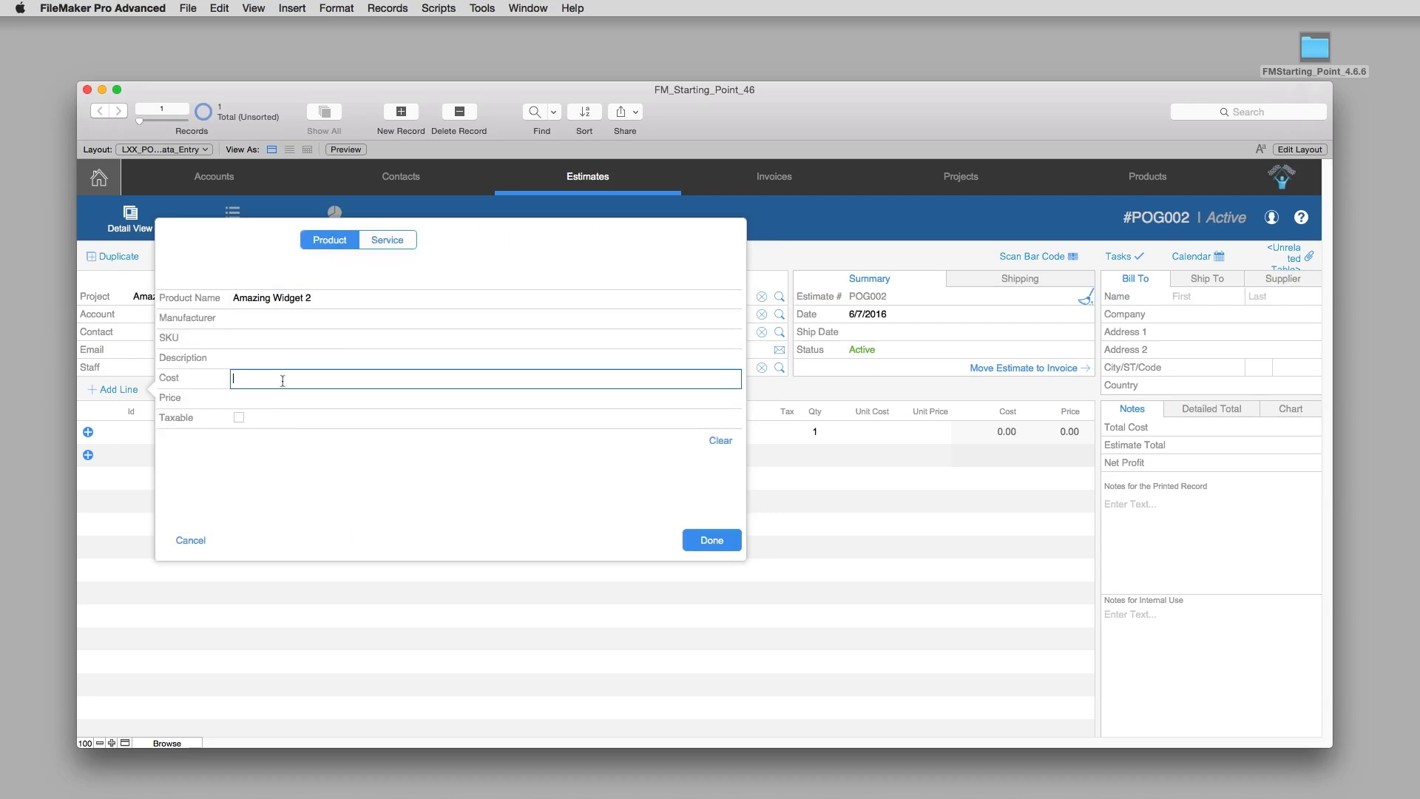
text(50)
click(277, 398)
text(75)
click(711, 539)
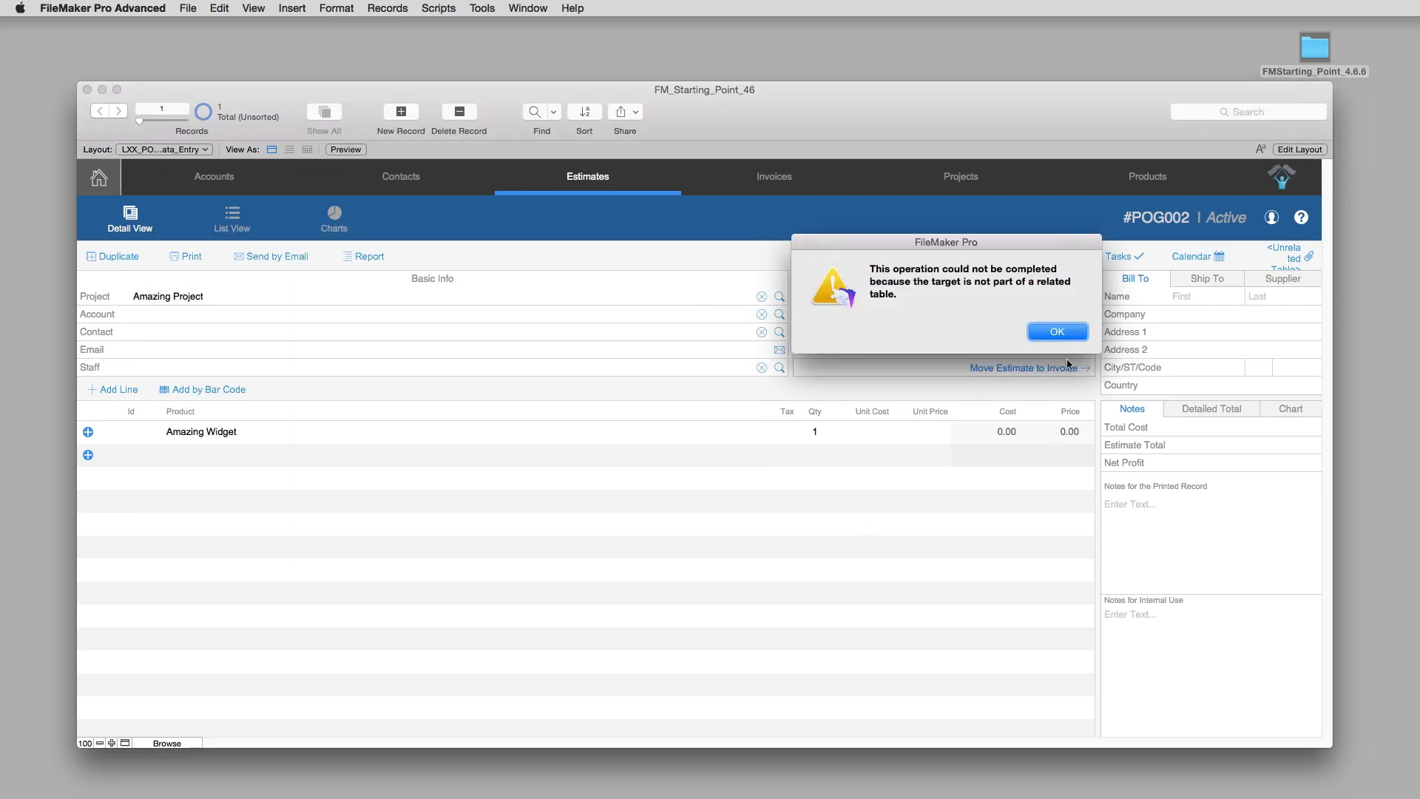
click(1055, 330)
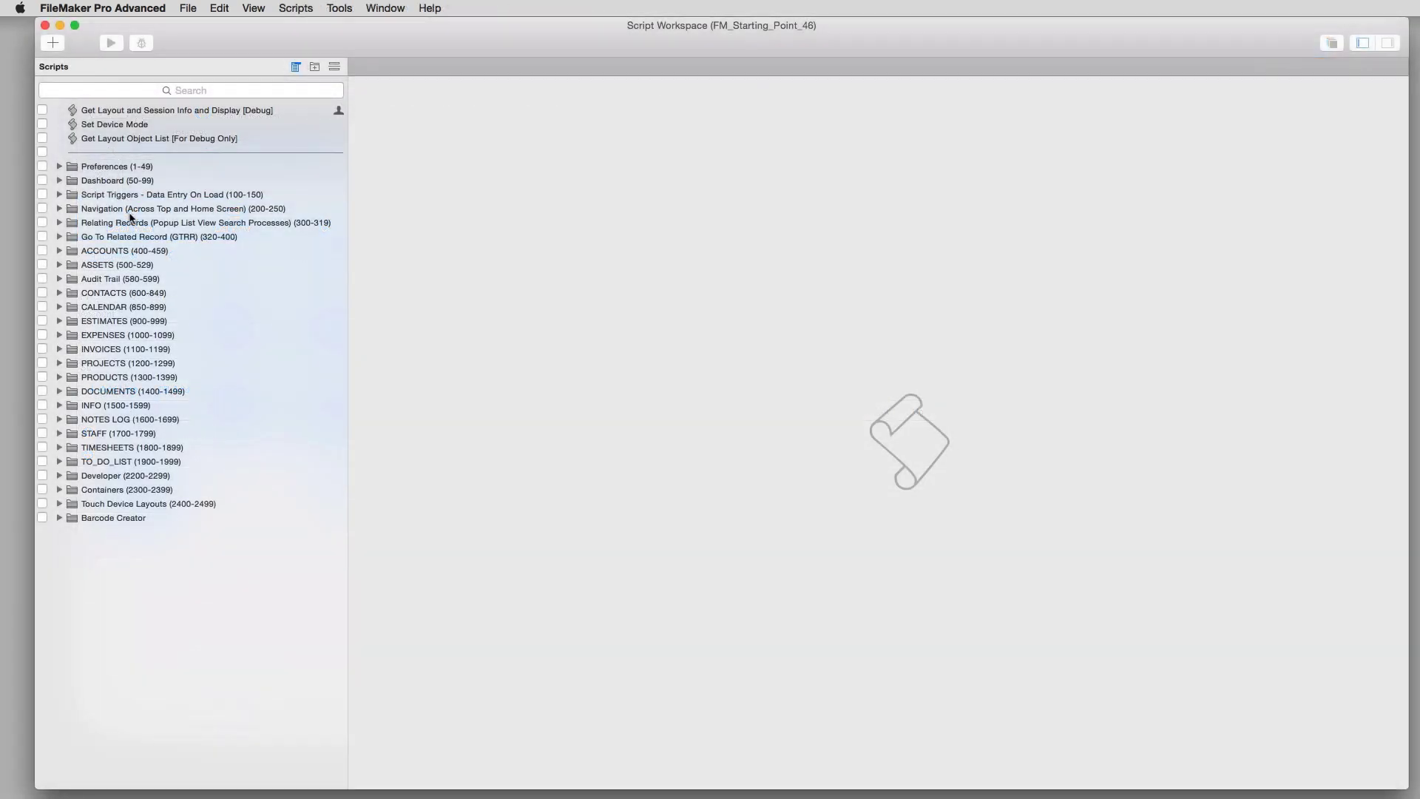
Duplicate the "(0225) Go To Assets" navigation script and move the copy to the end of the Navigation folder.
click(153, 213)
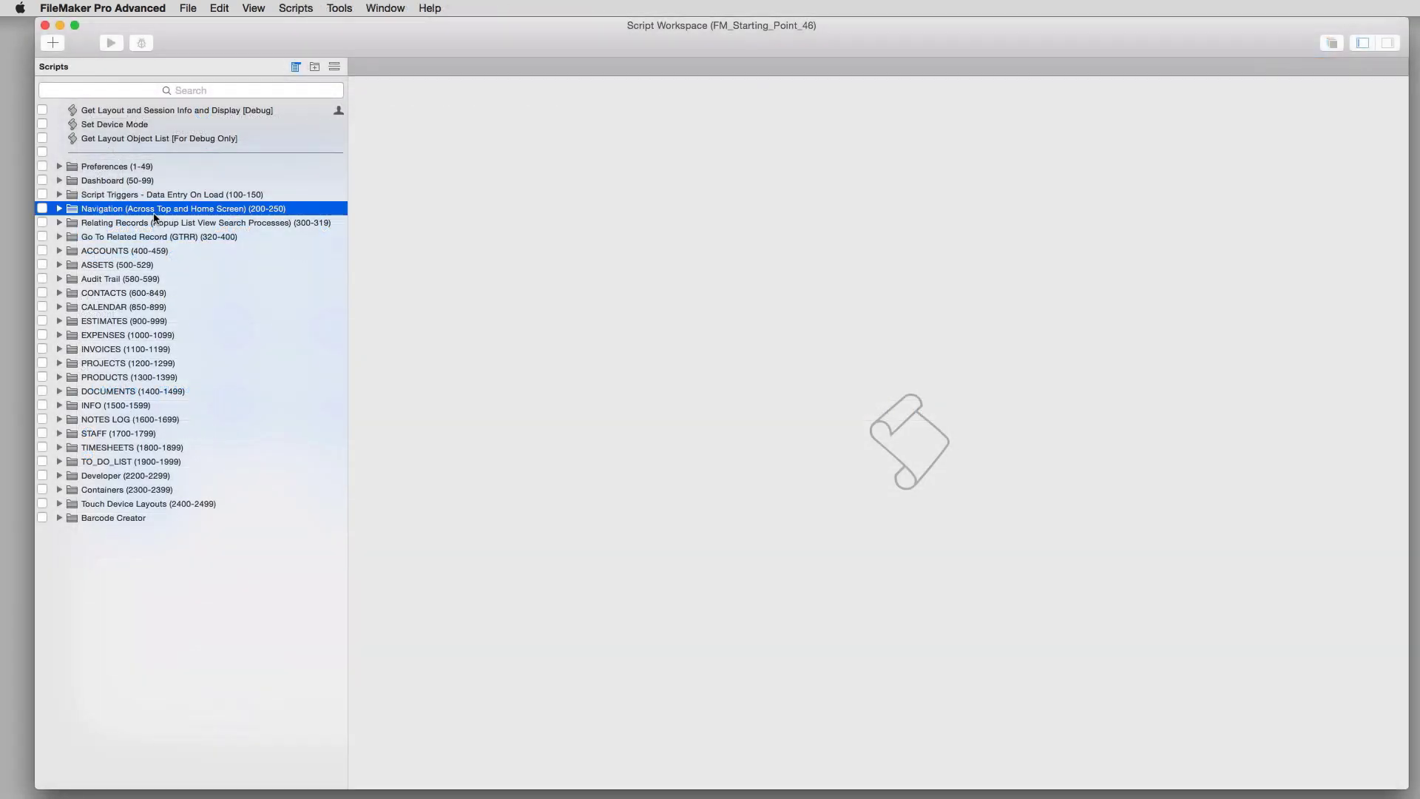
click(59, 209)
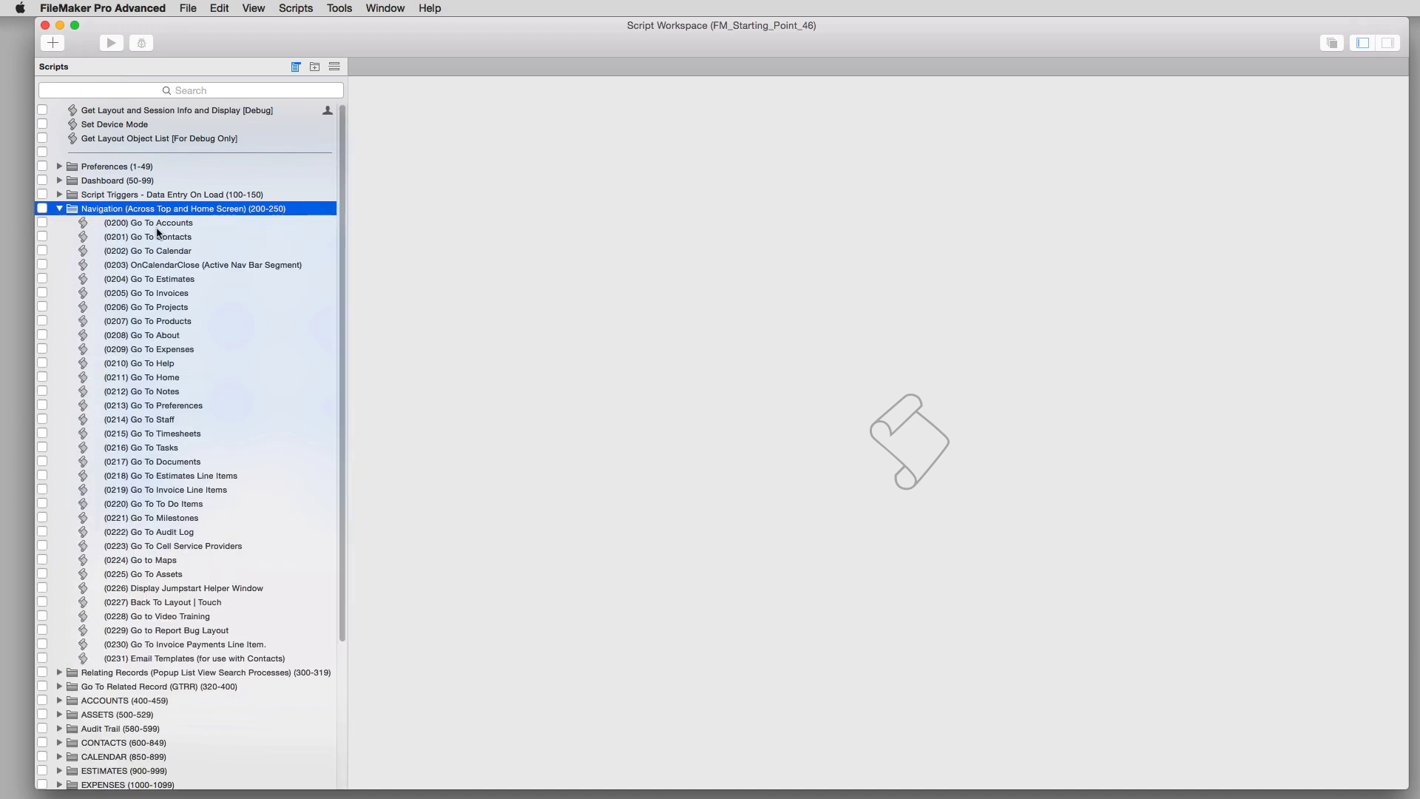
click(161, 574)
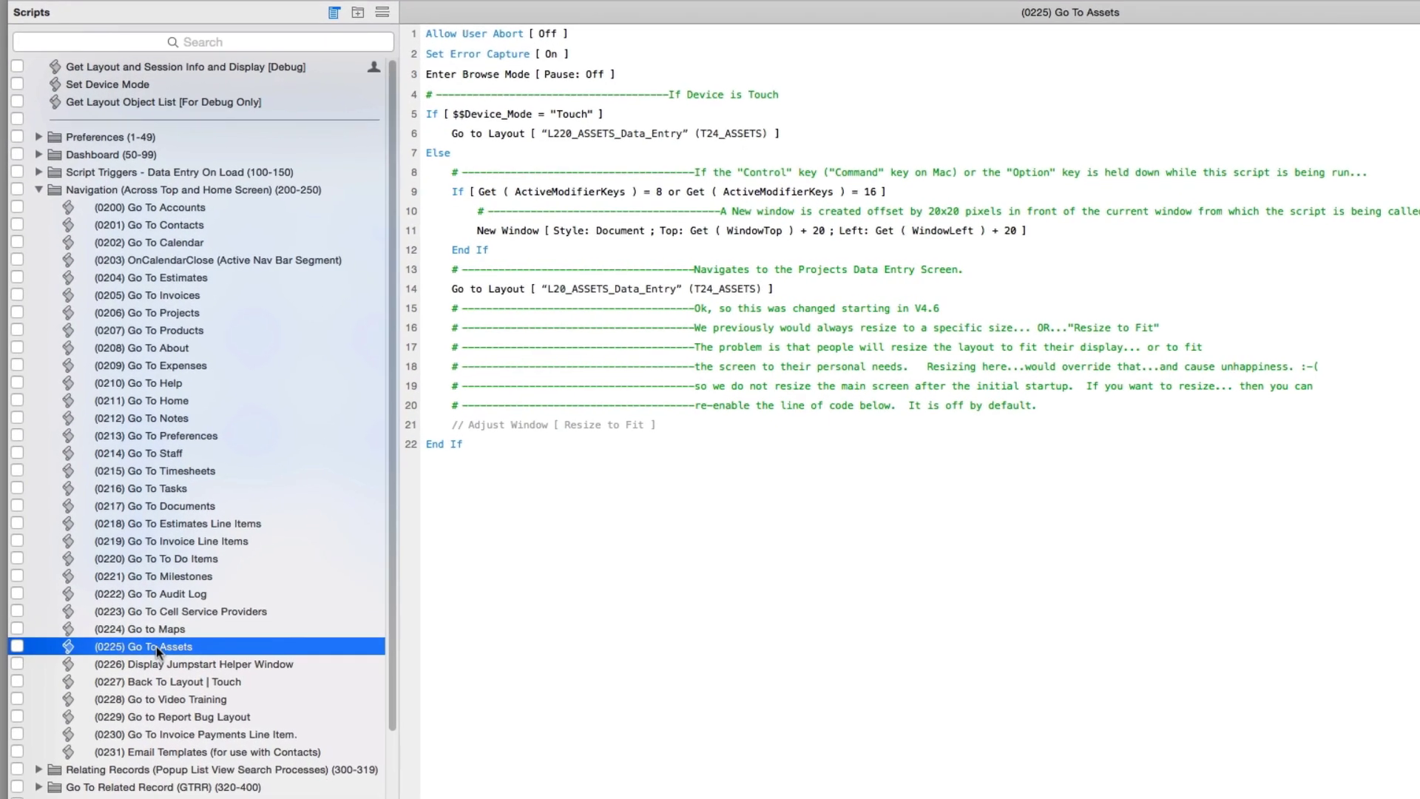
right_click(135, 646)
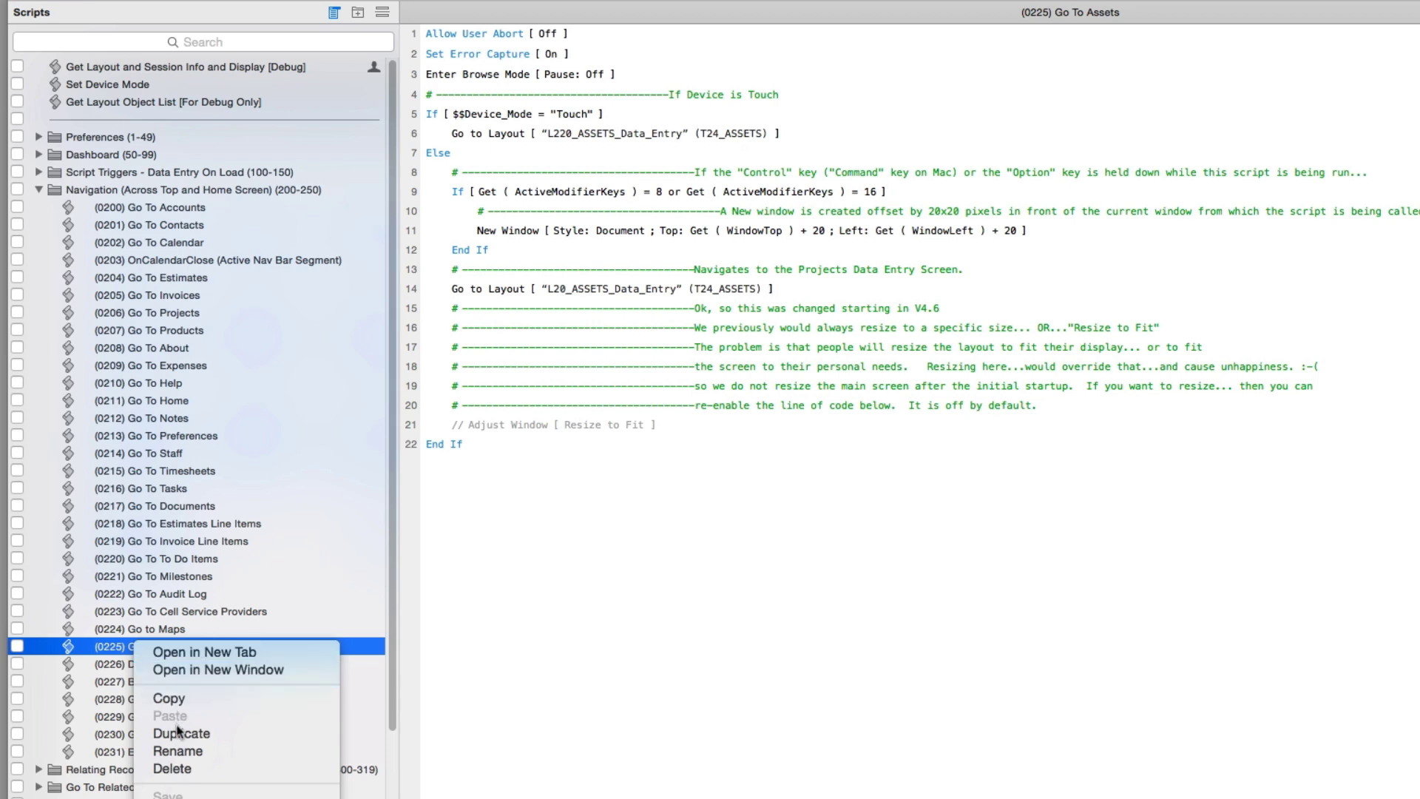
click(209, 730)
drag(159, 669, 161, 771)
Rename the duplicated script as "(0232) Go To PO's Generated".
drag(161, 777, 122, 769)
click(107, 769)
text(32) Go To Assets Copy)
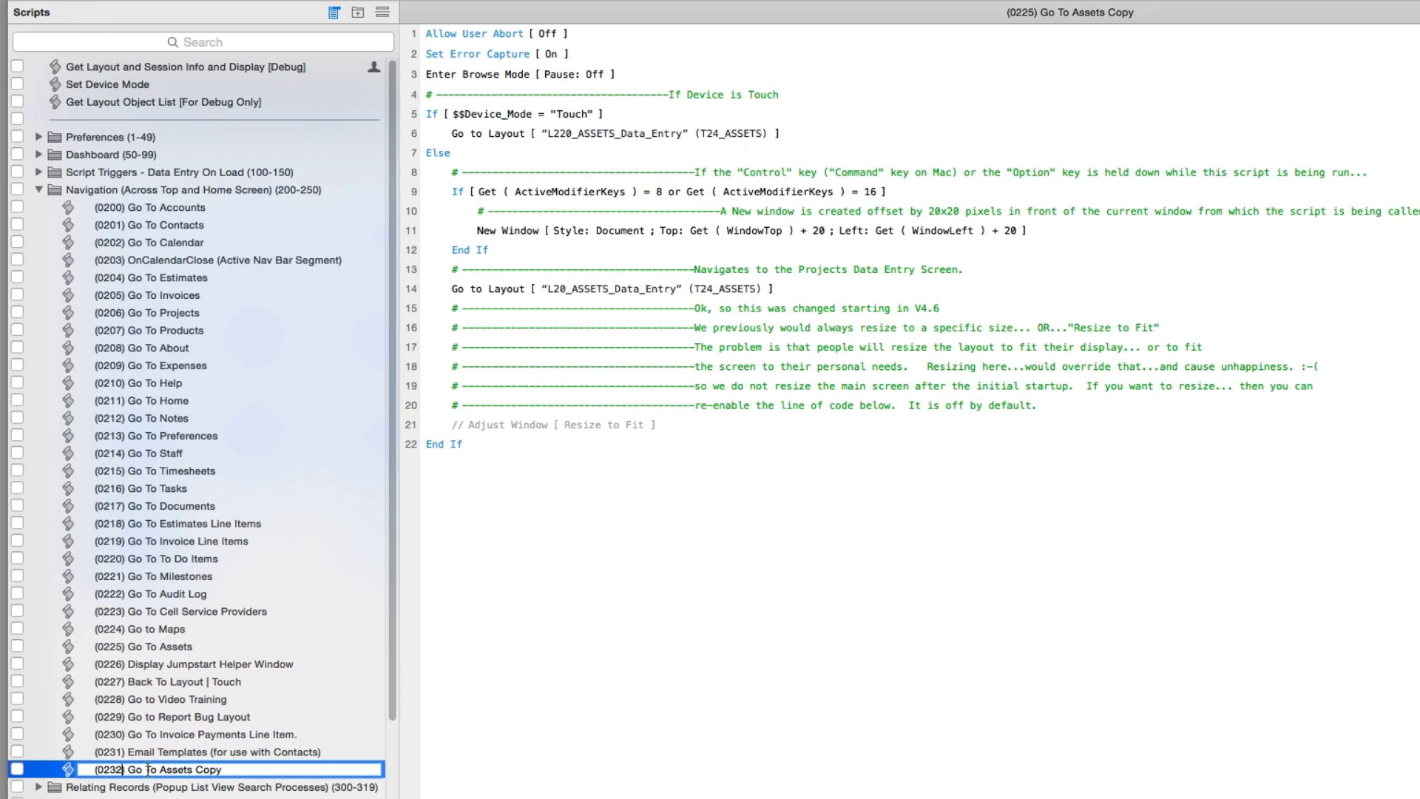
drag(286, 769, 144, 769)
text(To PO's Generated)
key(Return)
Point the touch-device Go to Layout step of the "(0232) Go To PO's Generated" script to LXX_PO_Generated_Data_Entry.
click(228, 772)
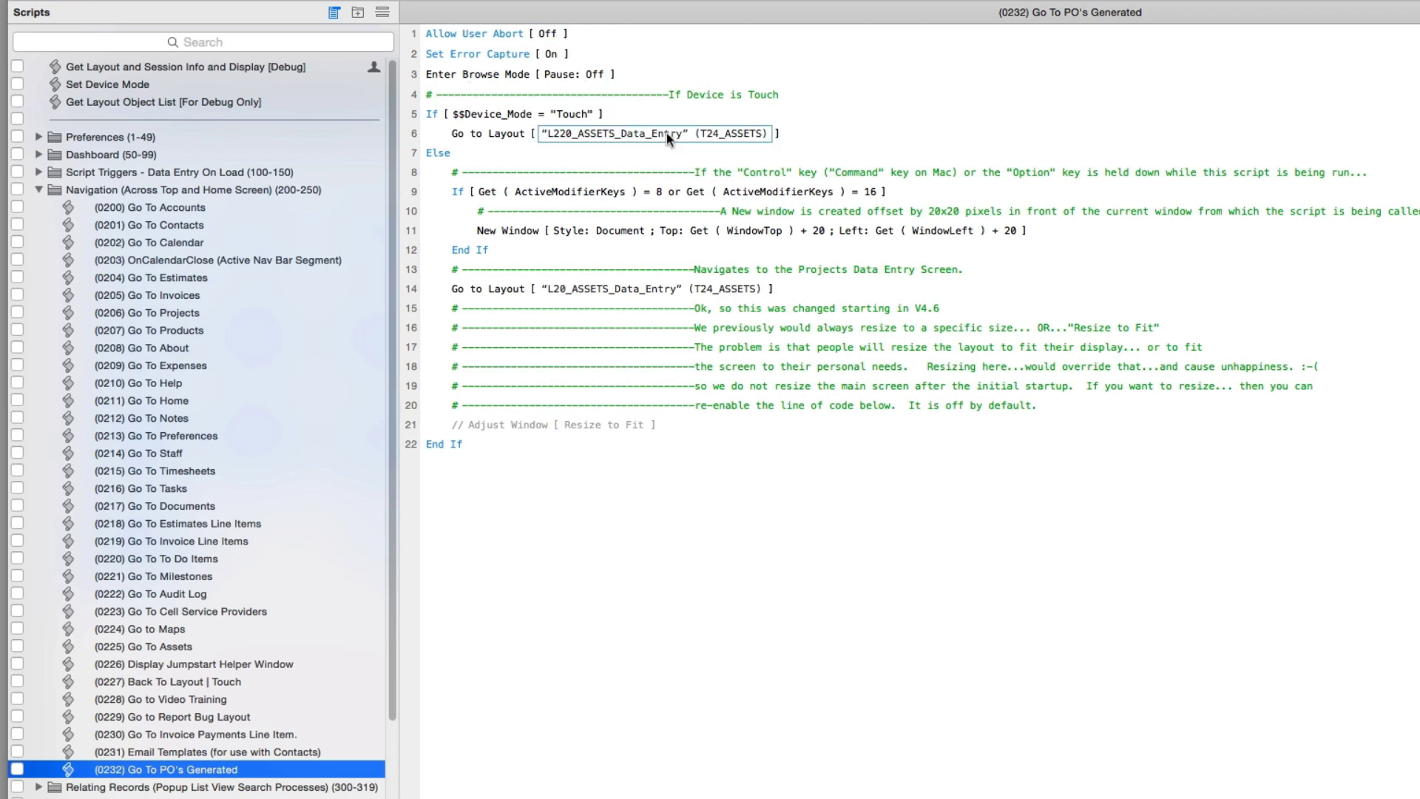
click(632, 134)
click(632, 135)
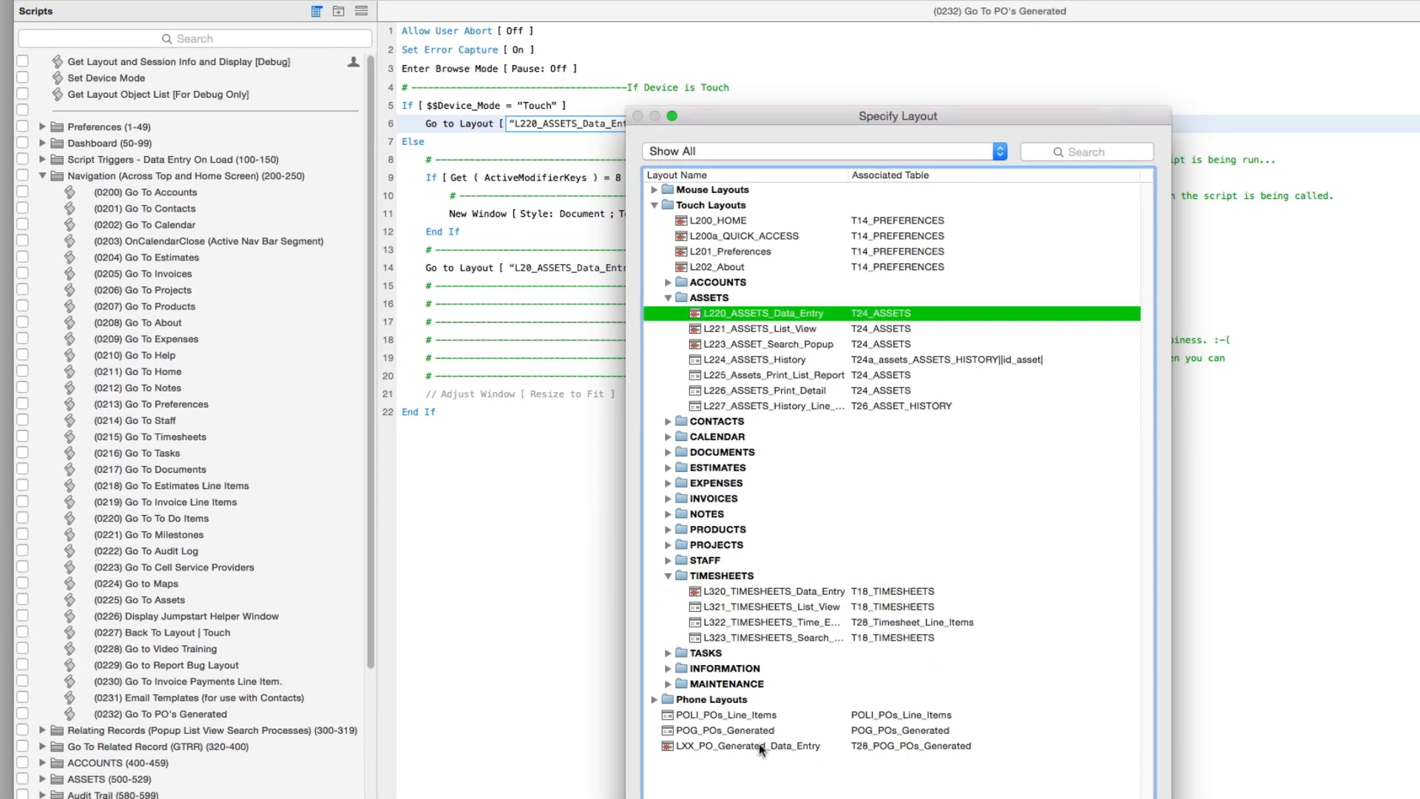
click(758, 745)
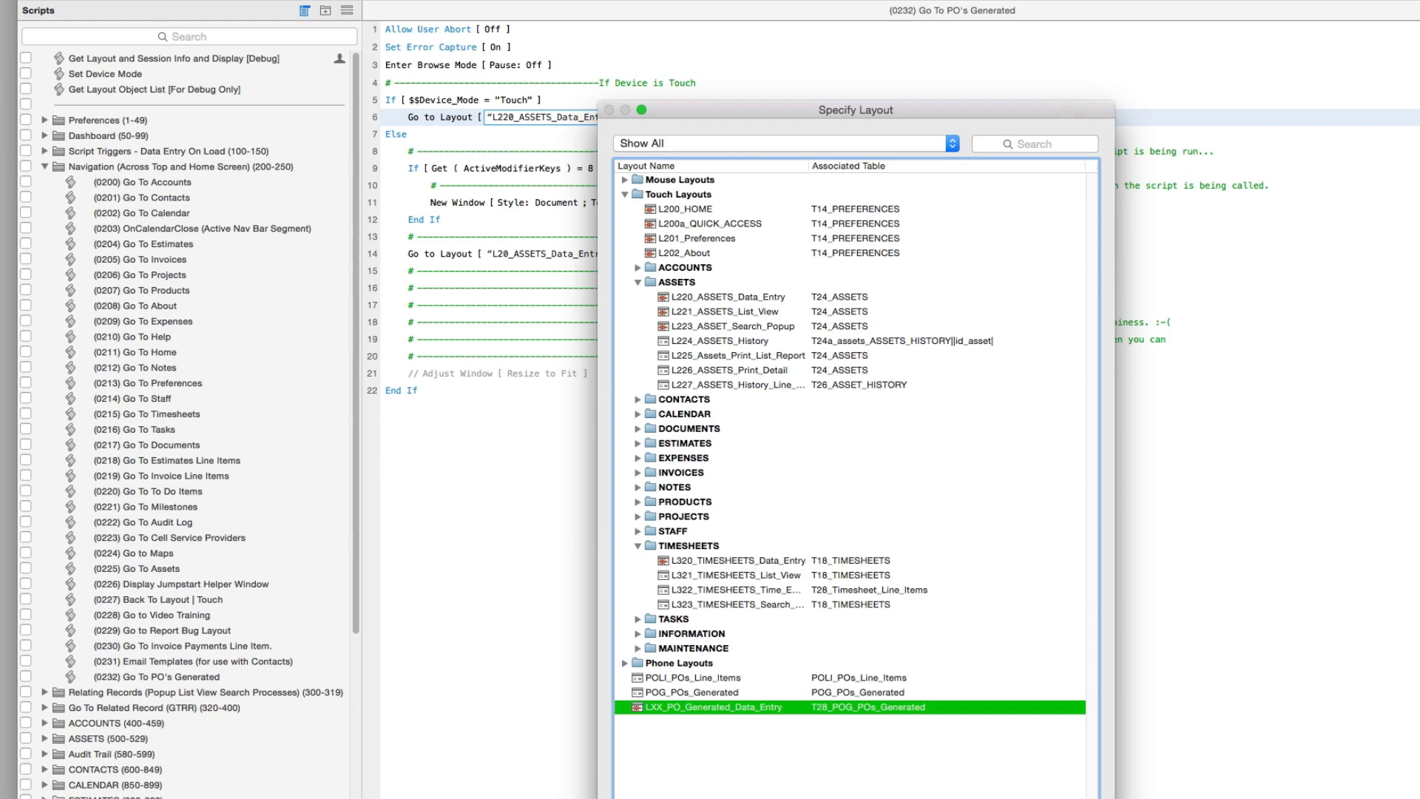
drag(990, 107, 982, 0)
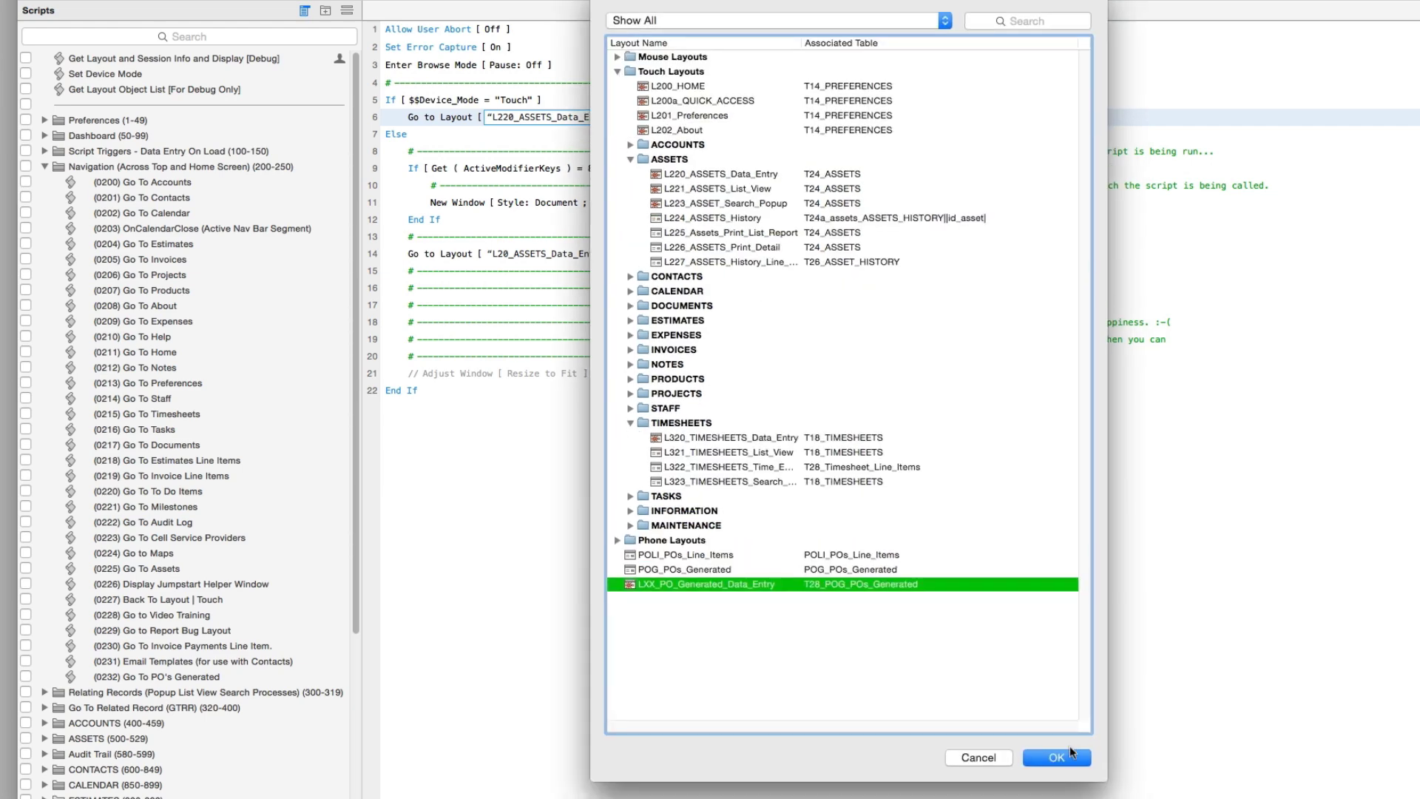
click(1073, 757)
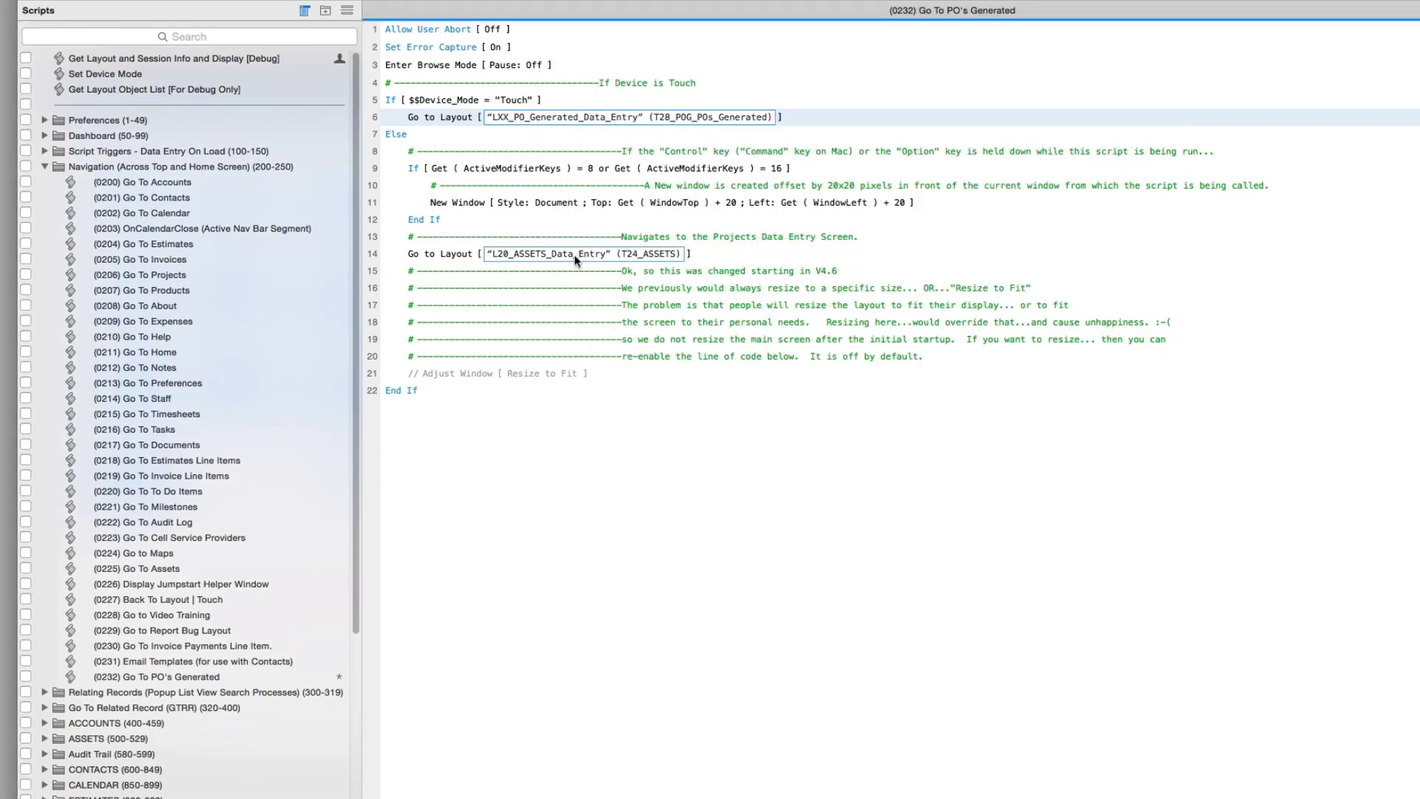
Point the script's second Go to Layout step, in the Else branch, to LXX_PO_Generated_Data_Entry.
click(612, 255)
click(612, 255)
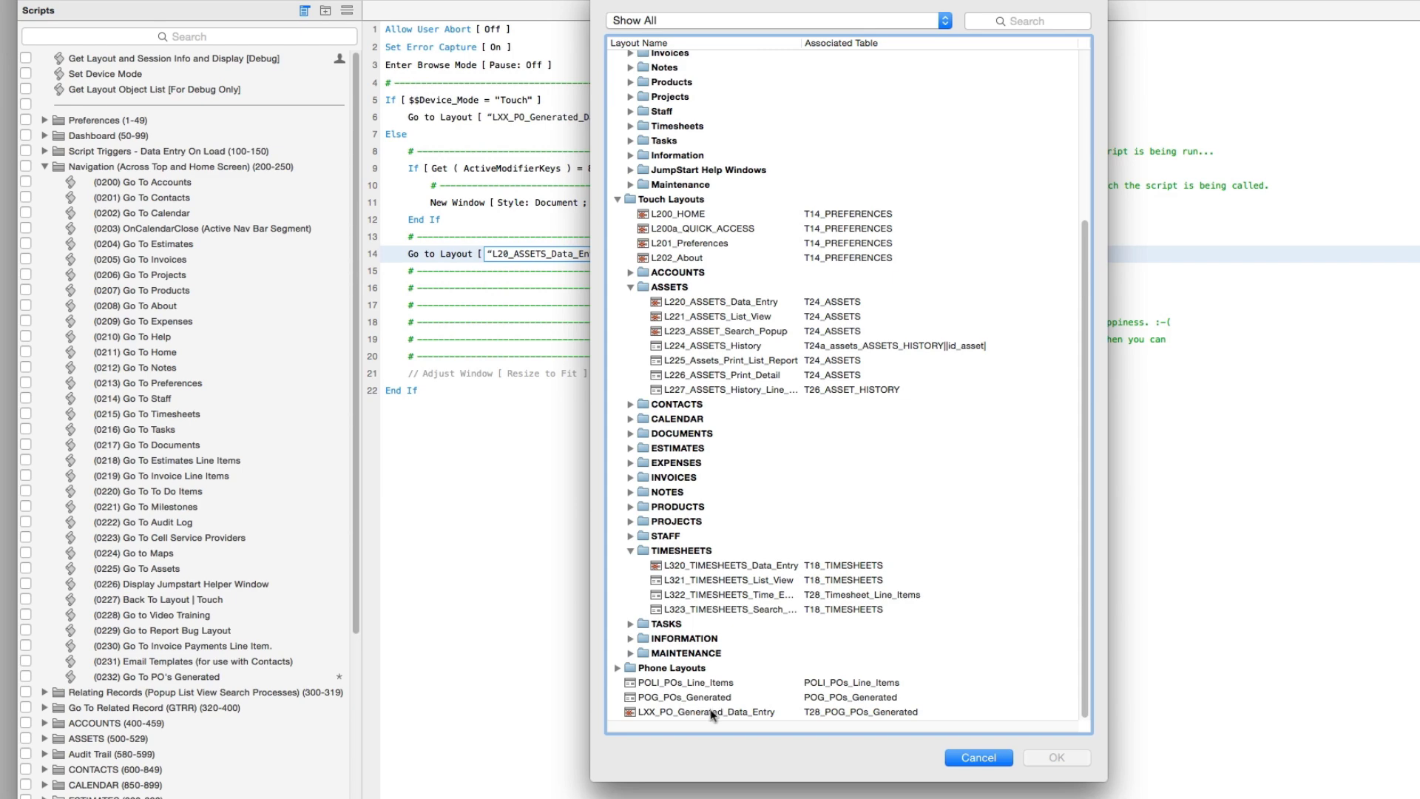
click(710, 712)
click(1050, 758)
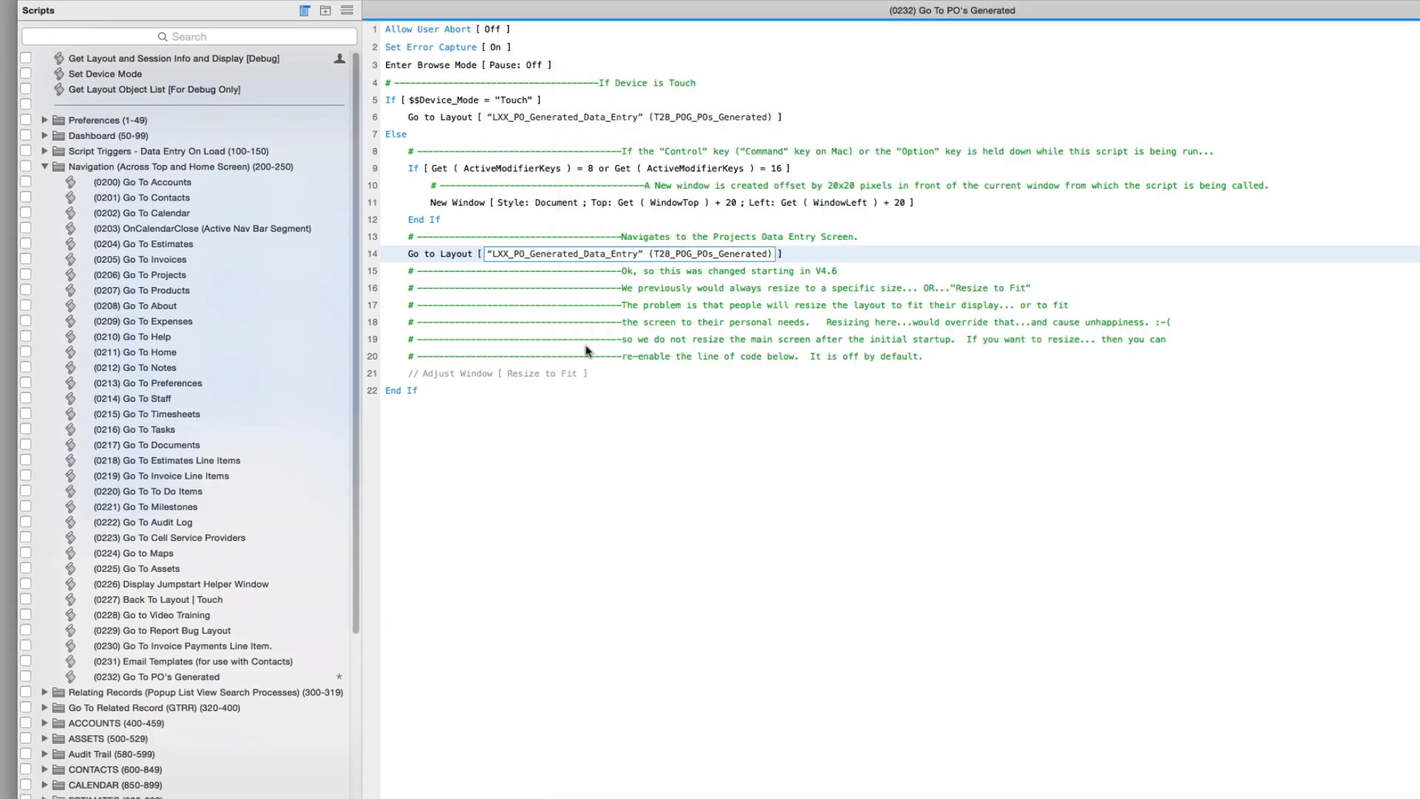
Save the "(0232) Go To PO's Generated" script and close the Script Workspace.
click(305, 0)
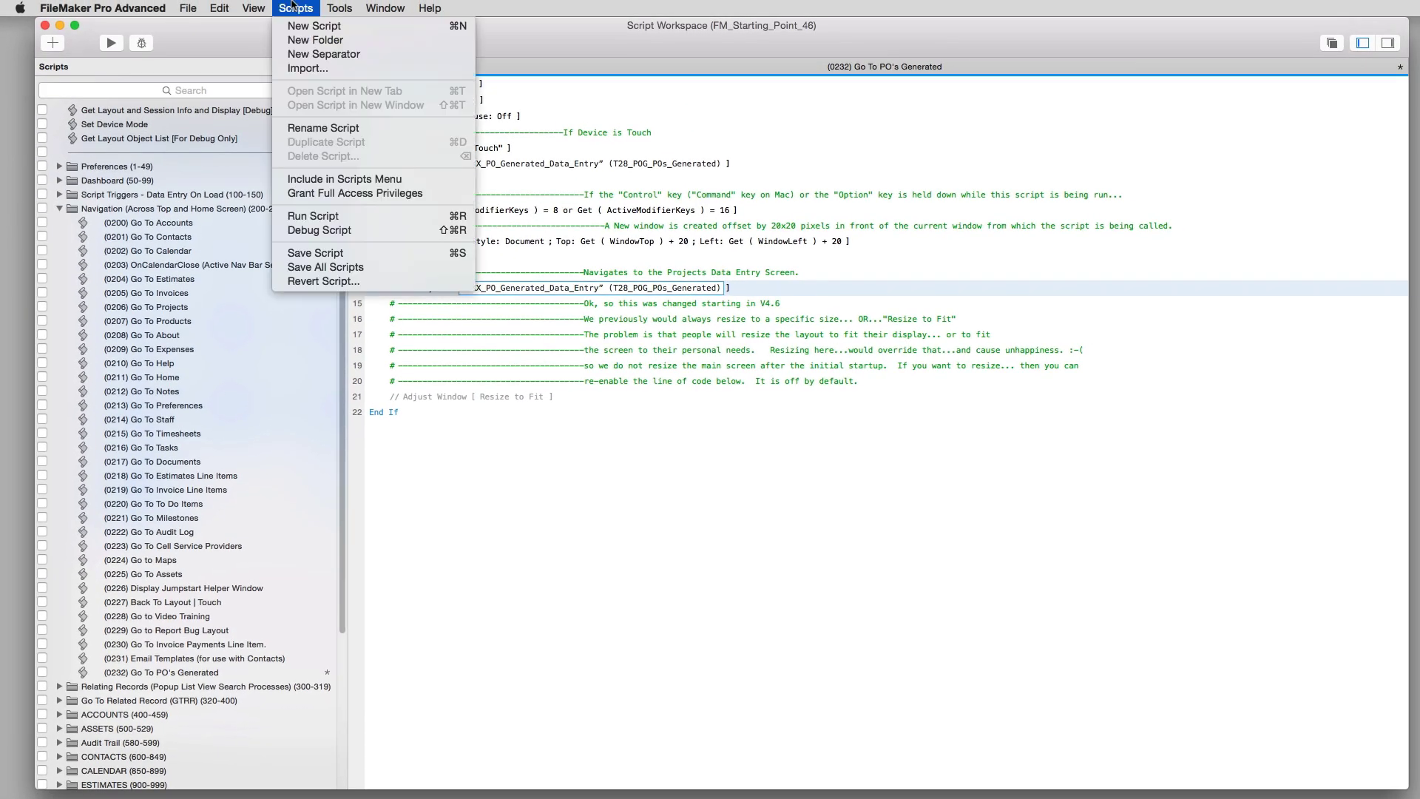
click(350, 252)
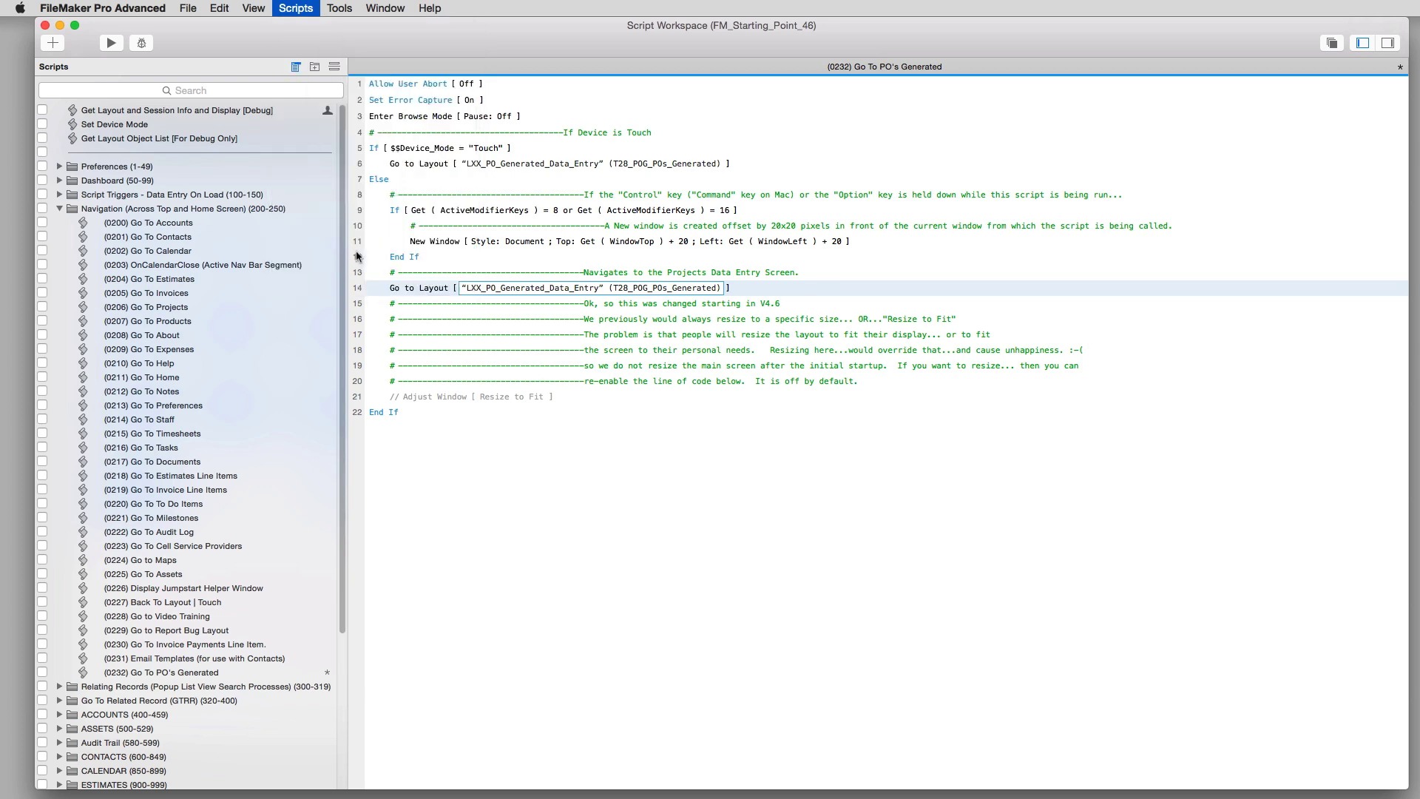
click(535, 561)
click(45, 25)
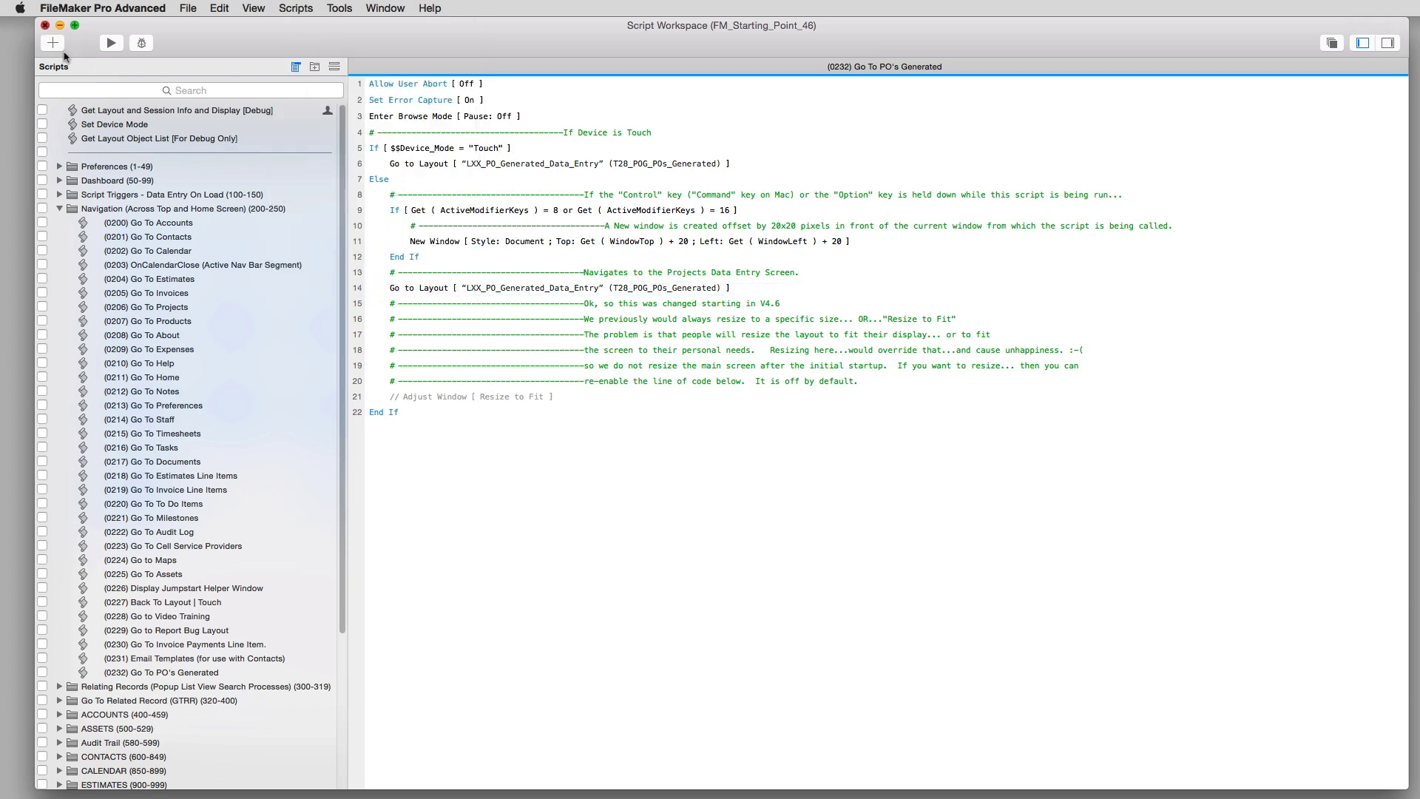
Duplicate the home layout's Timesheets button below the original and make the copy a text-only button labelled "PO's generated".
key(super+l)
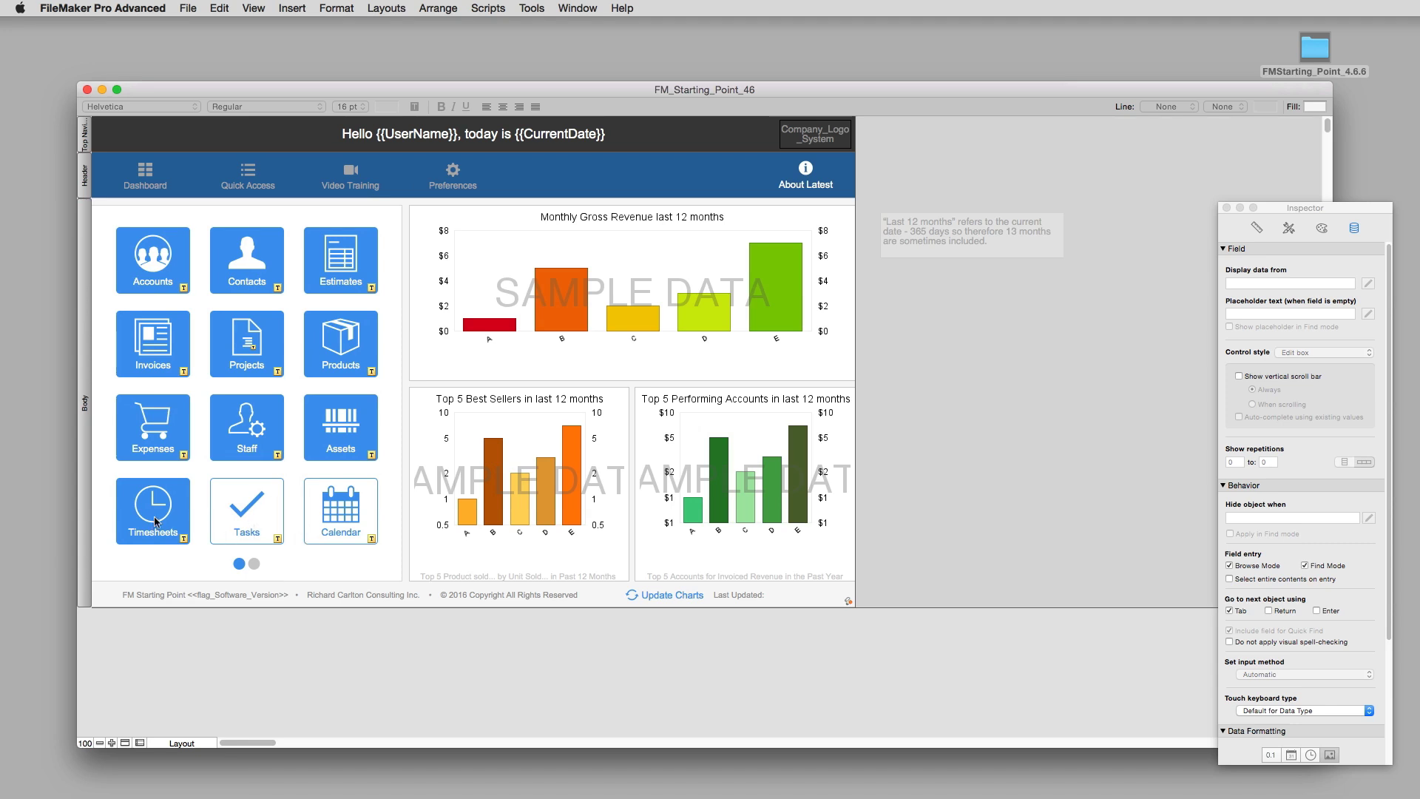
drag(157, 520, 111, 590)
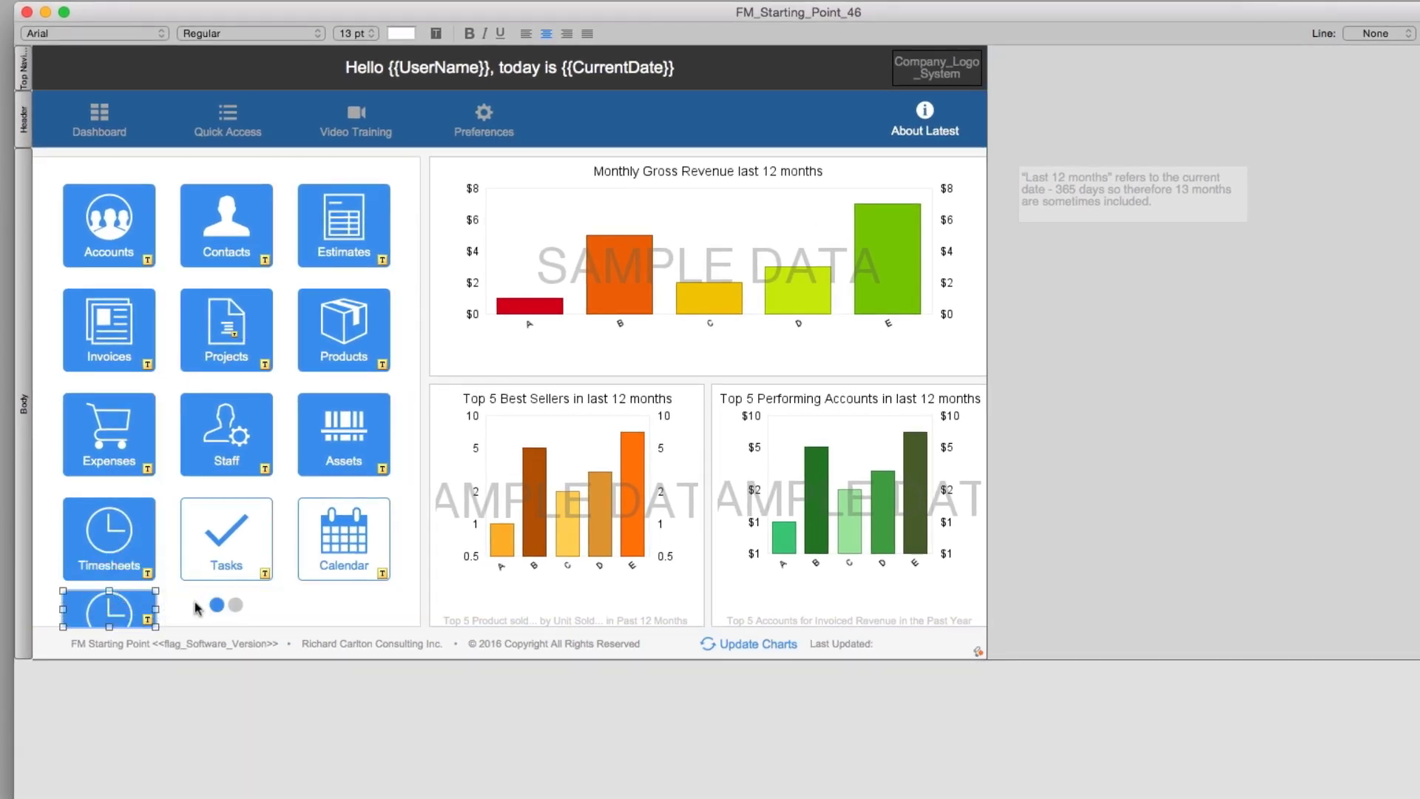
double_click(115, 614)
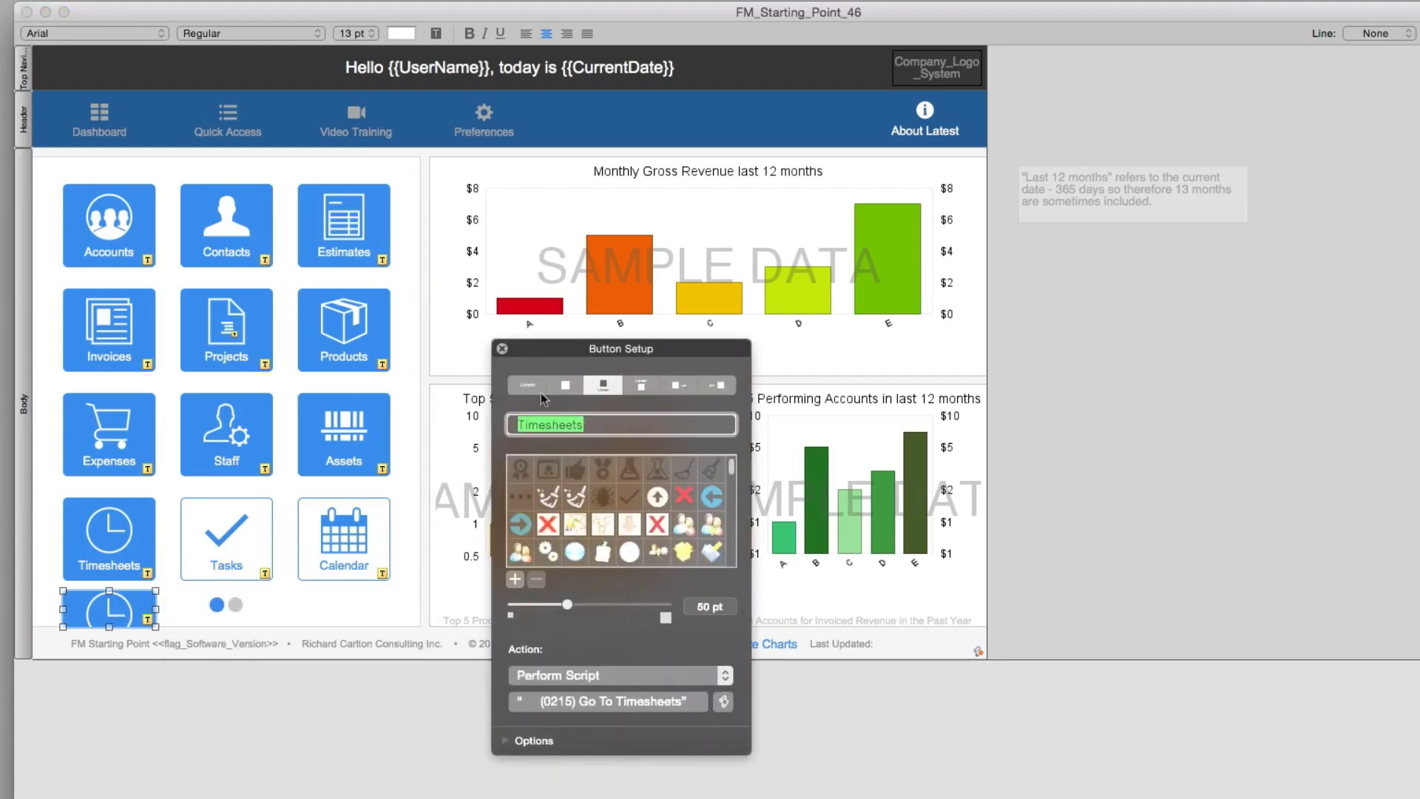
click(540, 389)
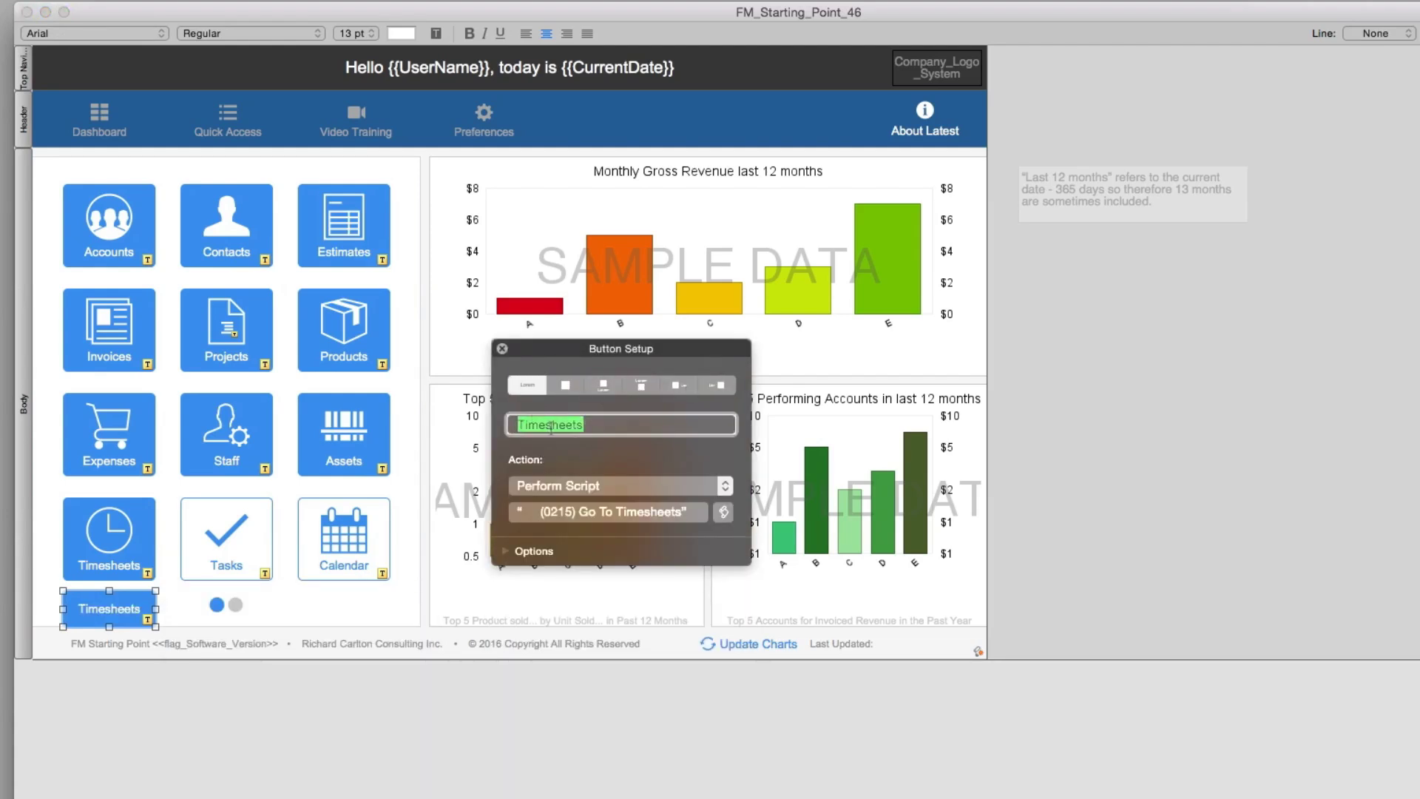
text(PO's generated)
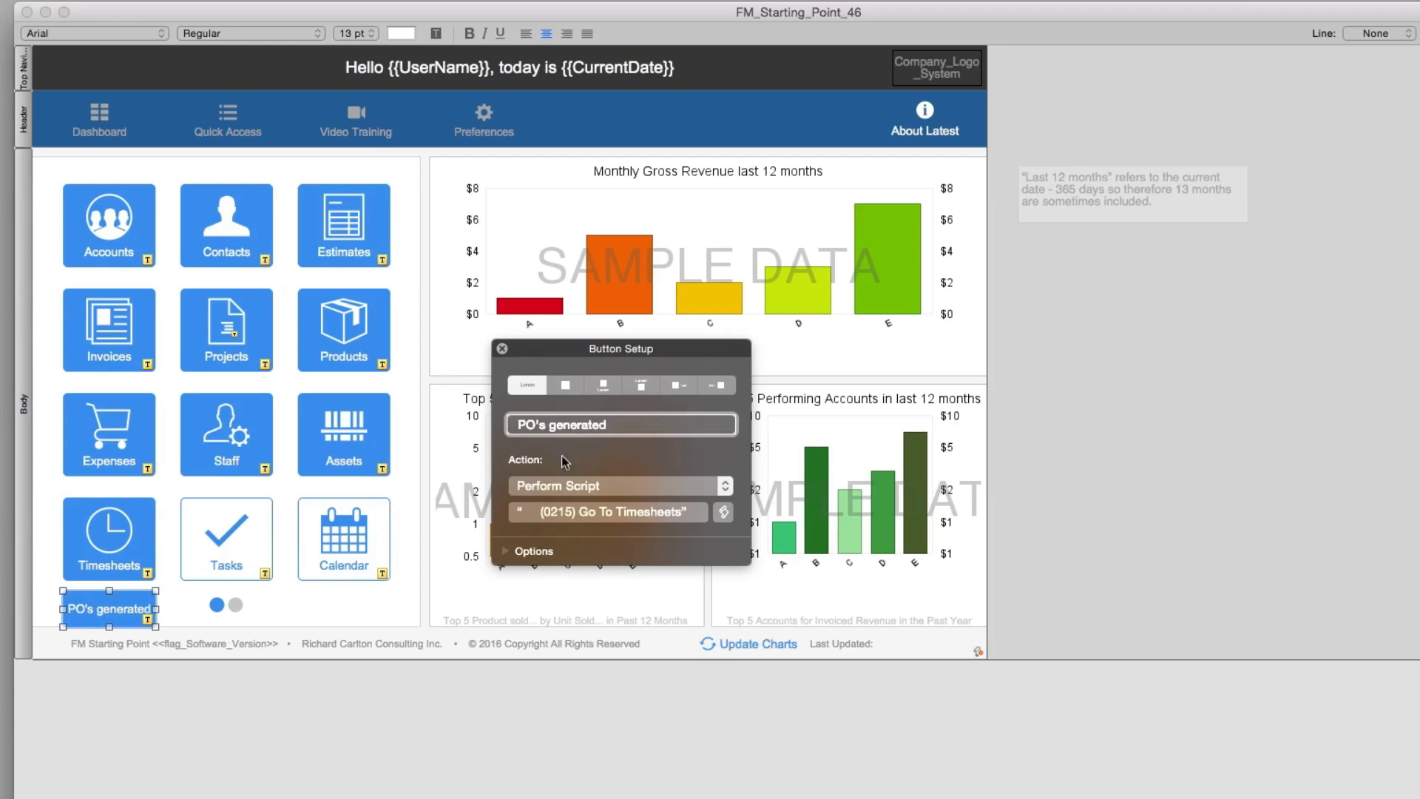
Change the new home button's label to "PO's Issued".
text(G)
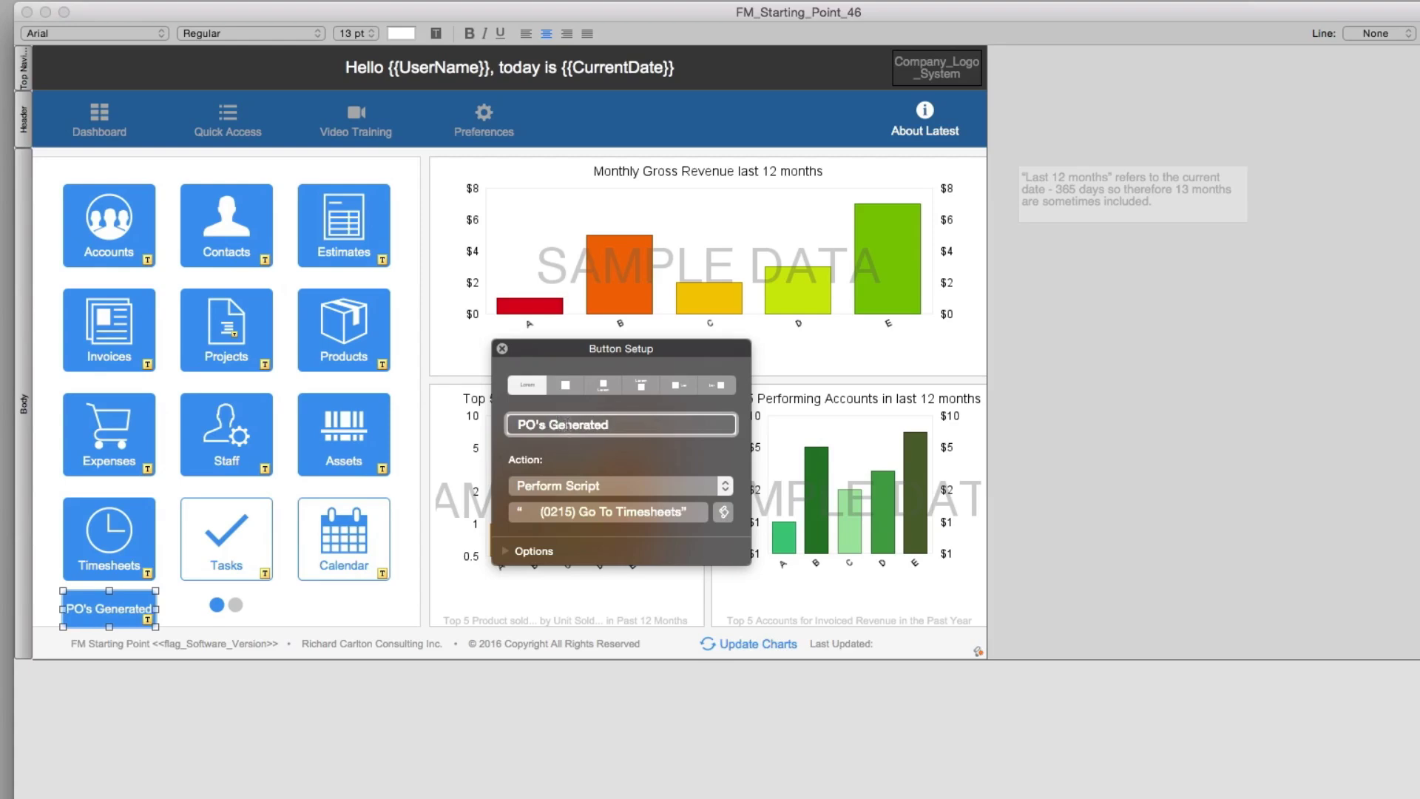
double_click(566, 423)
text(Issued)
Assign the script "(0232) Go To PO's Generated" to the PO's Issued button's Perform Script action.
click(594, 513)
click(1124, 497)
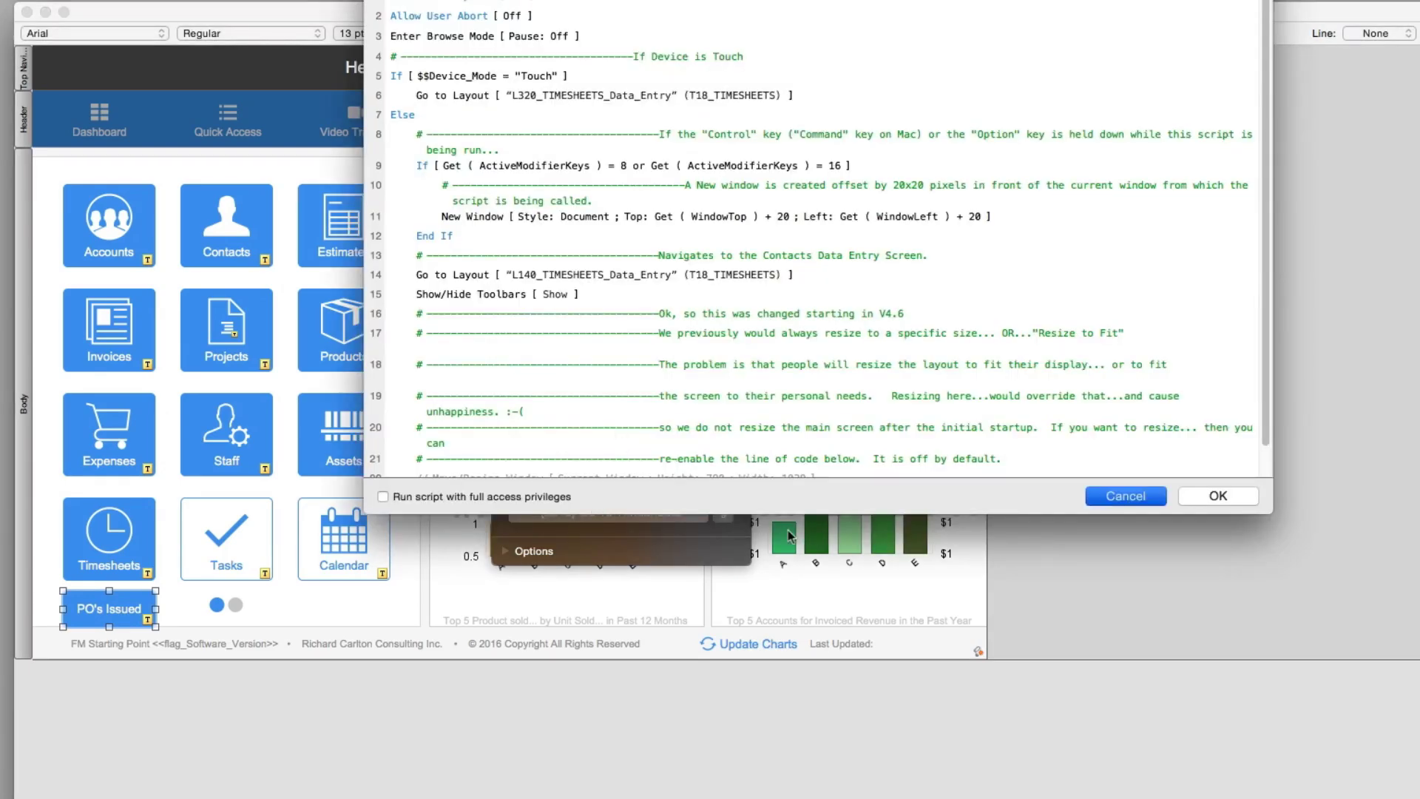
click(722, 508)
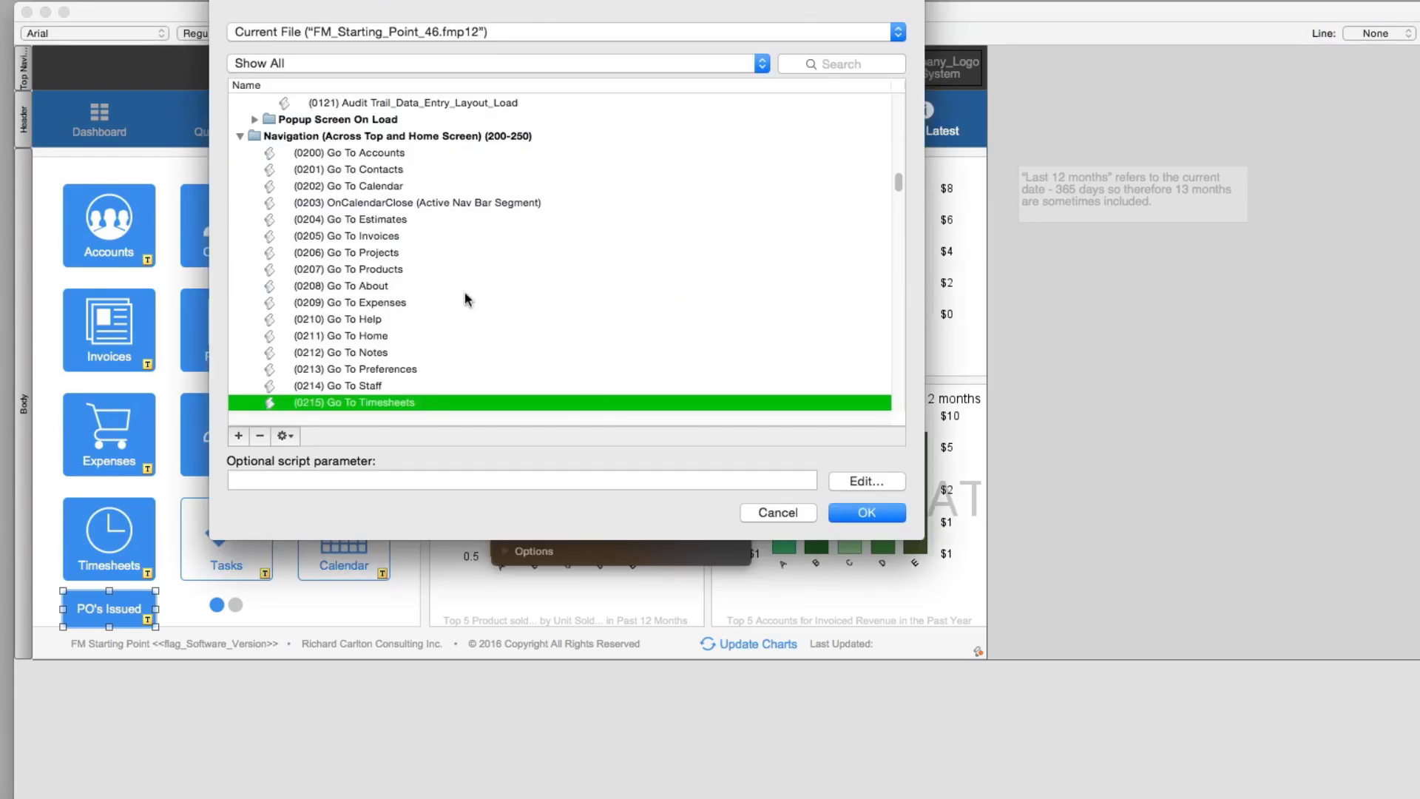
scroll(466, 295, down, 6)
click(271, 398)
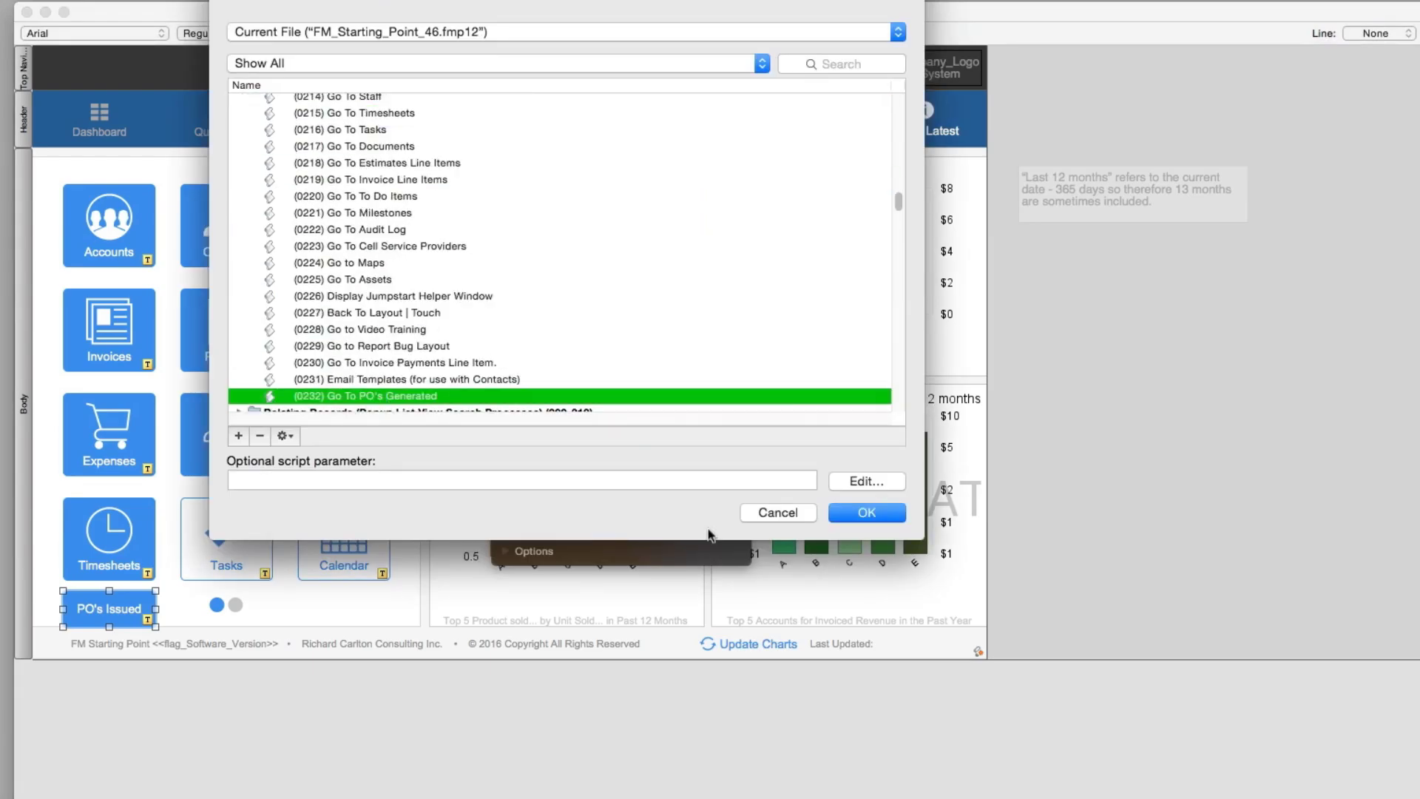
click(867, 513)
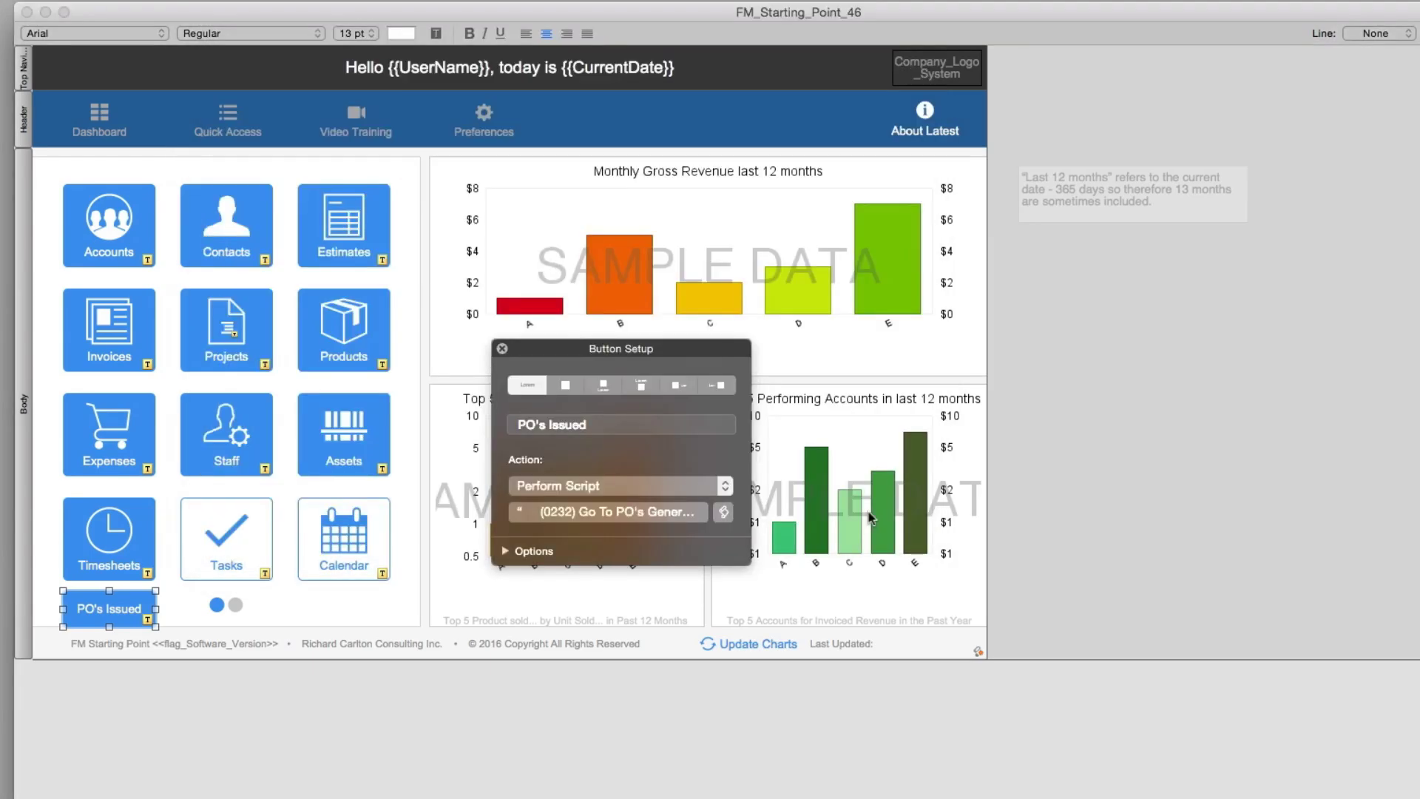
Nudge the PO's Issued button up slightly and test it in Browse mode.
click(502, 349)
key(Up)
key(Up)
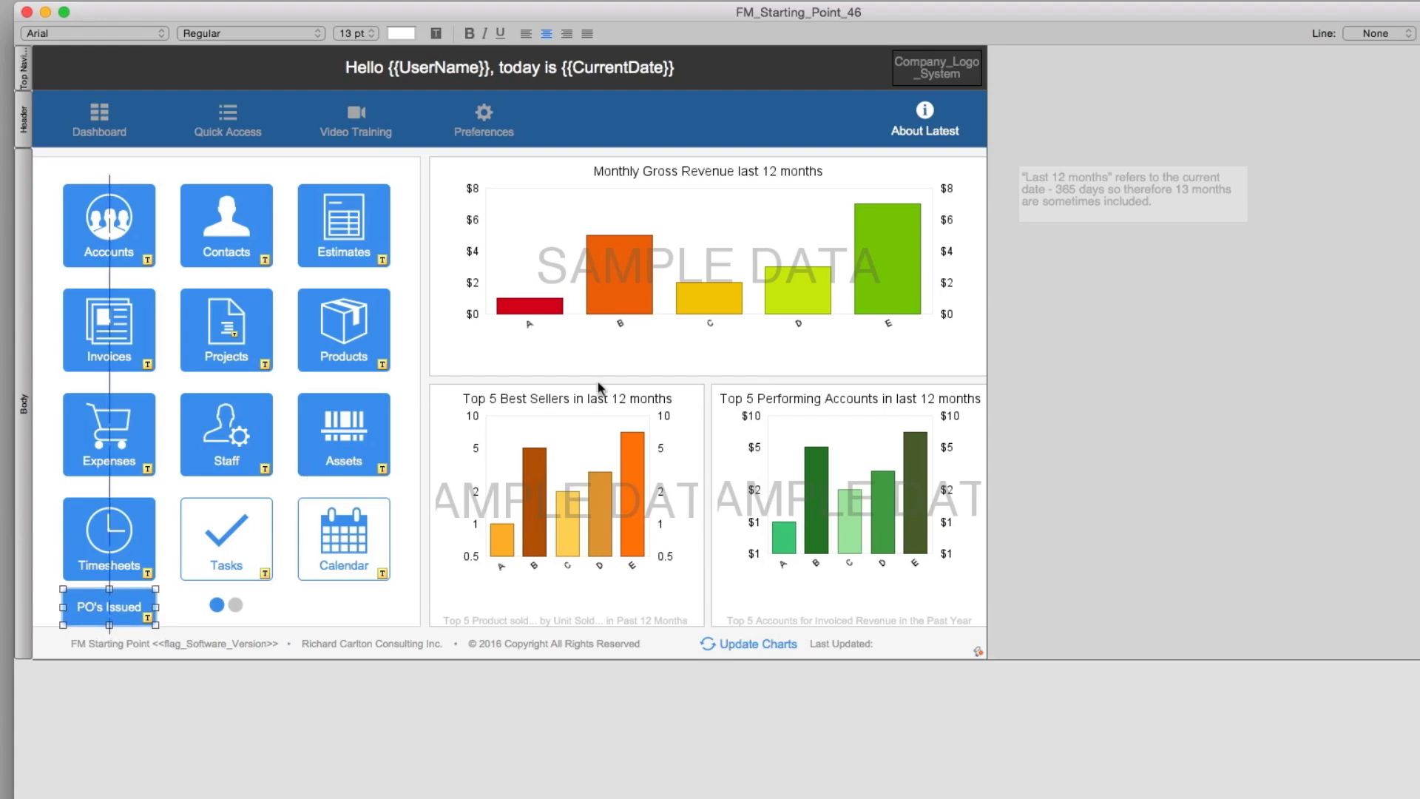
key(super+b)
click(78, 594)
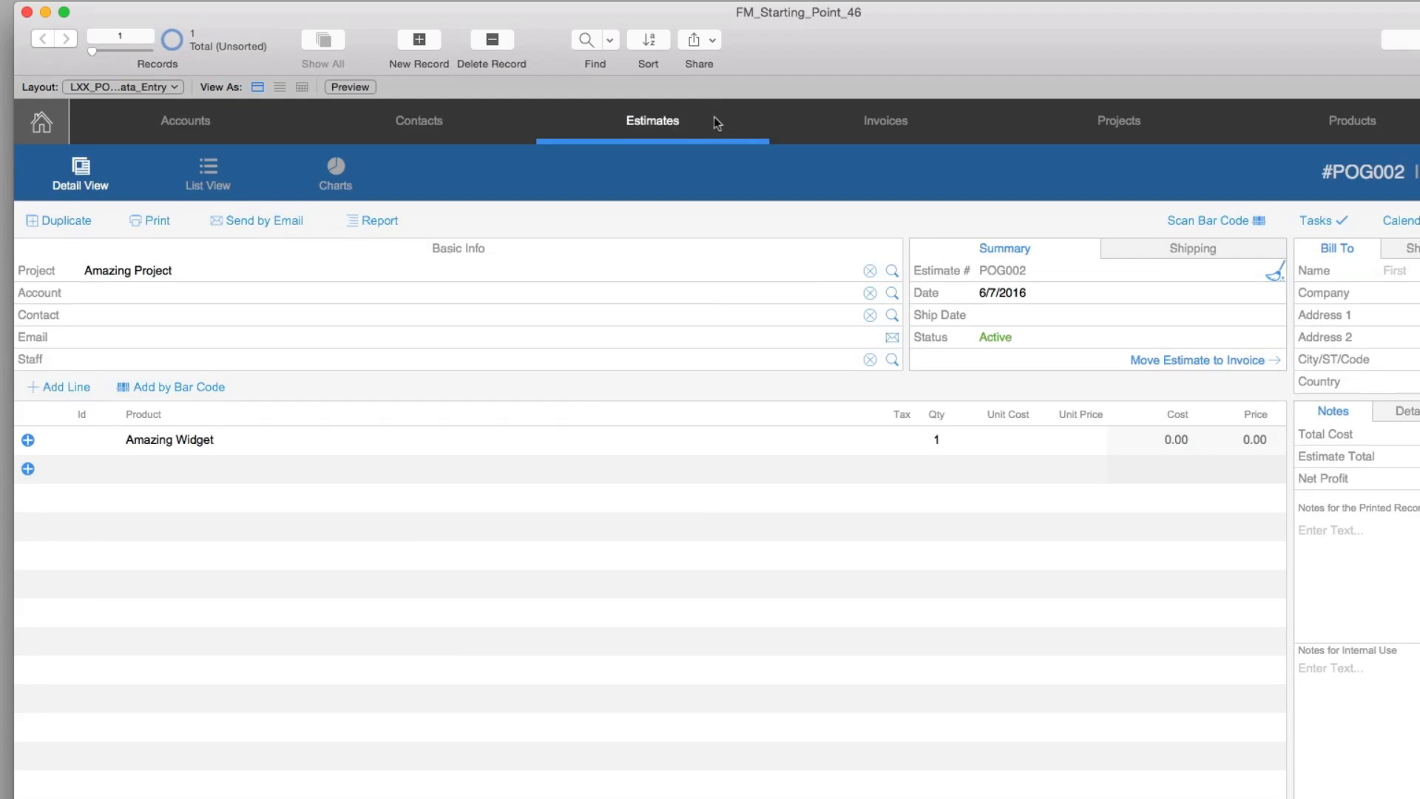
Add a segment labelled "POs" after Projects in the navigation button bar of the LXX_PO_Generated_Data_Entry layout.
key(super+l)
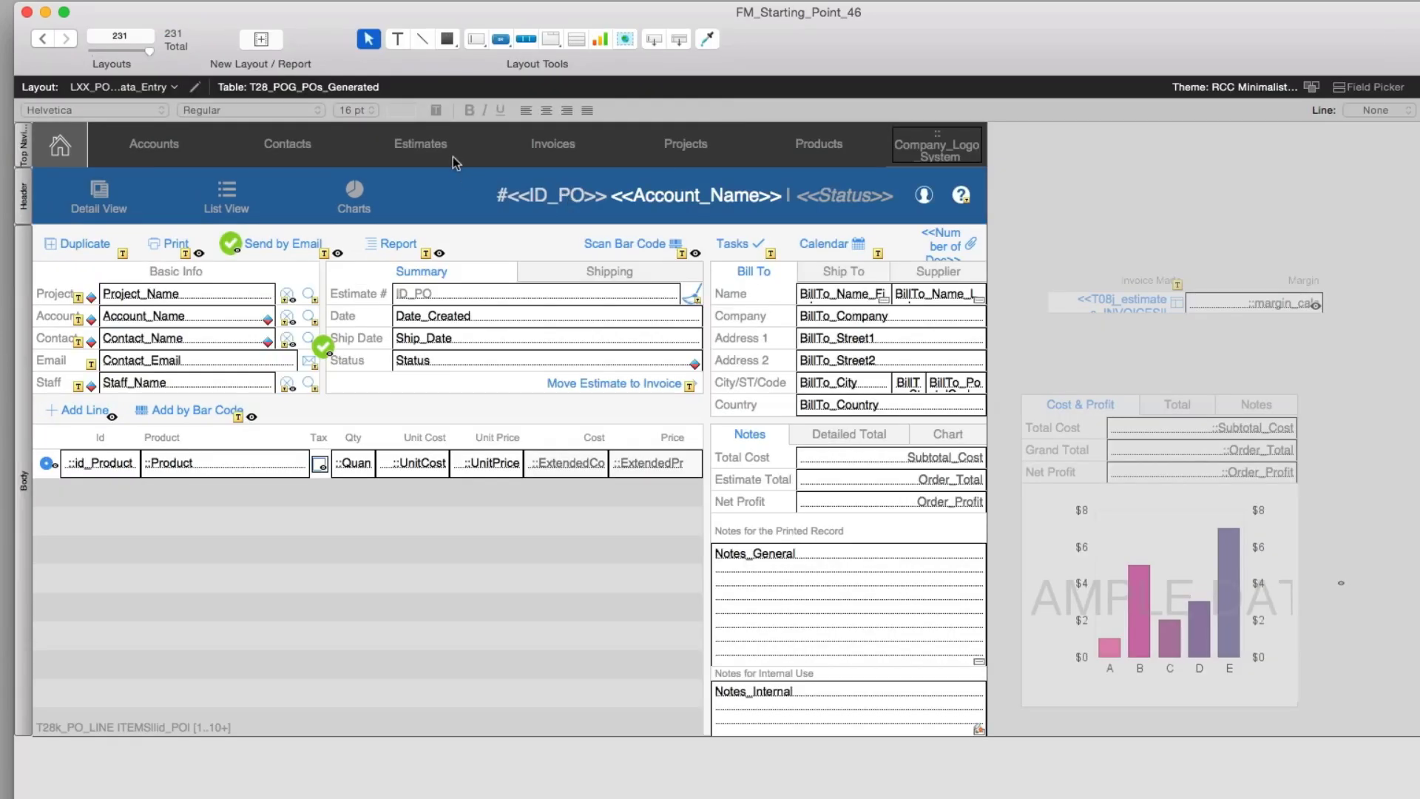
click(453, 157)
double_click(736, 167)
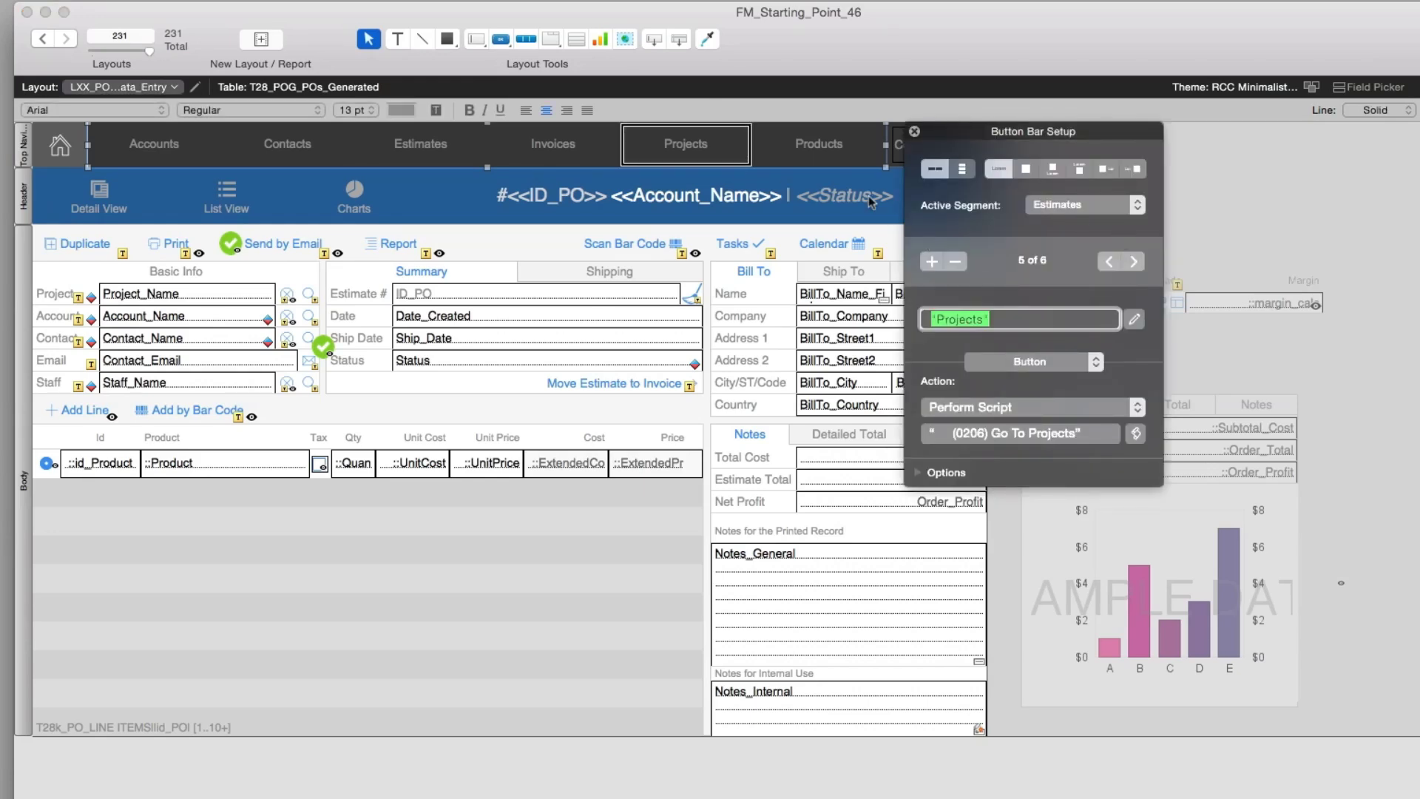
click(1097, 213)
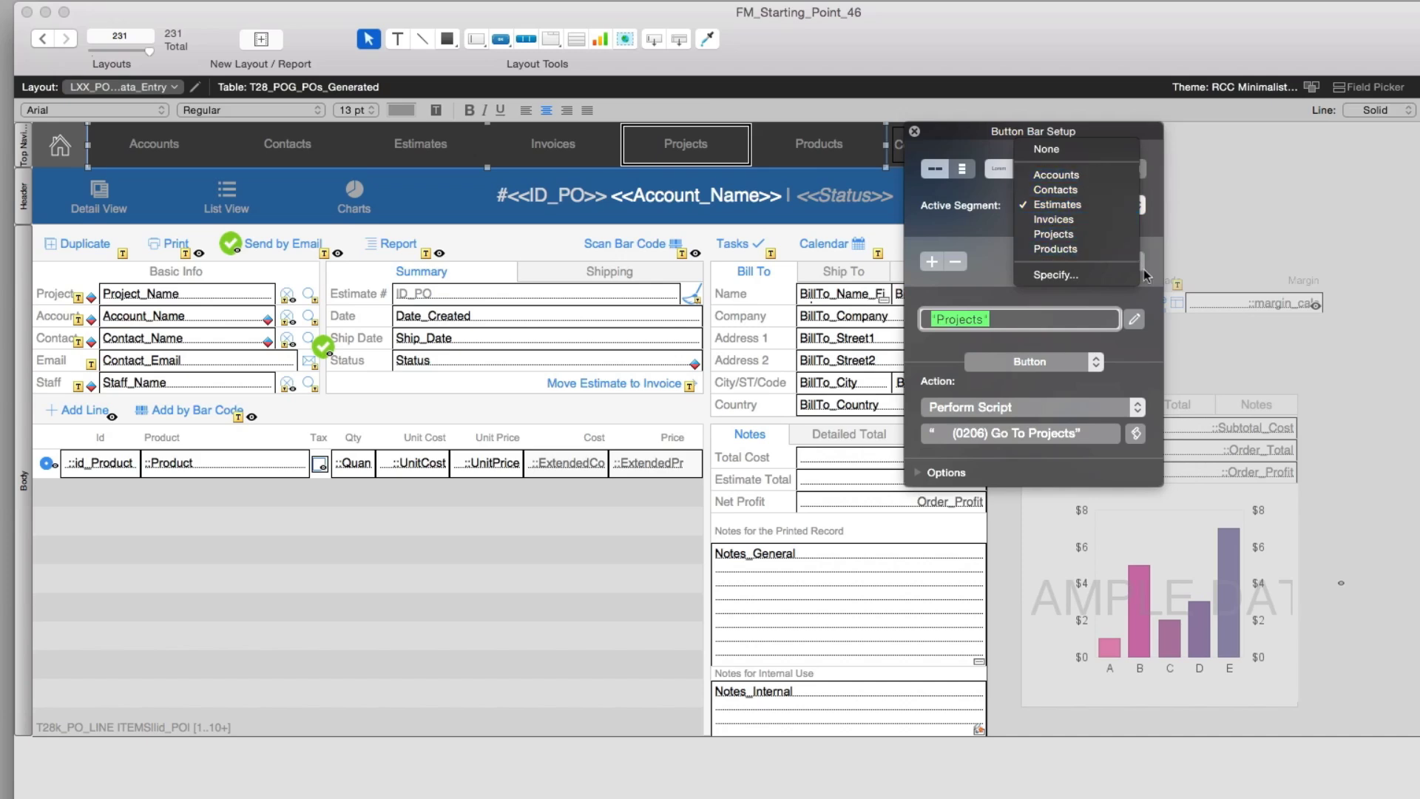
click(954, 235)
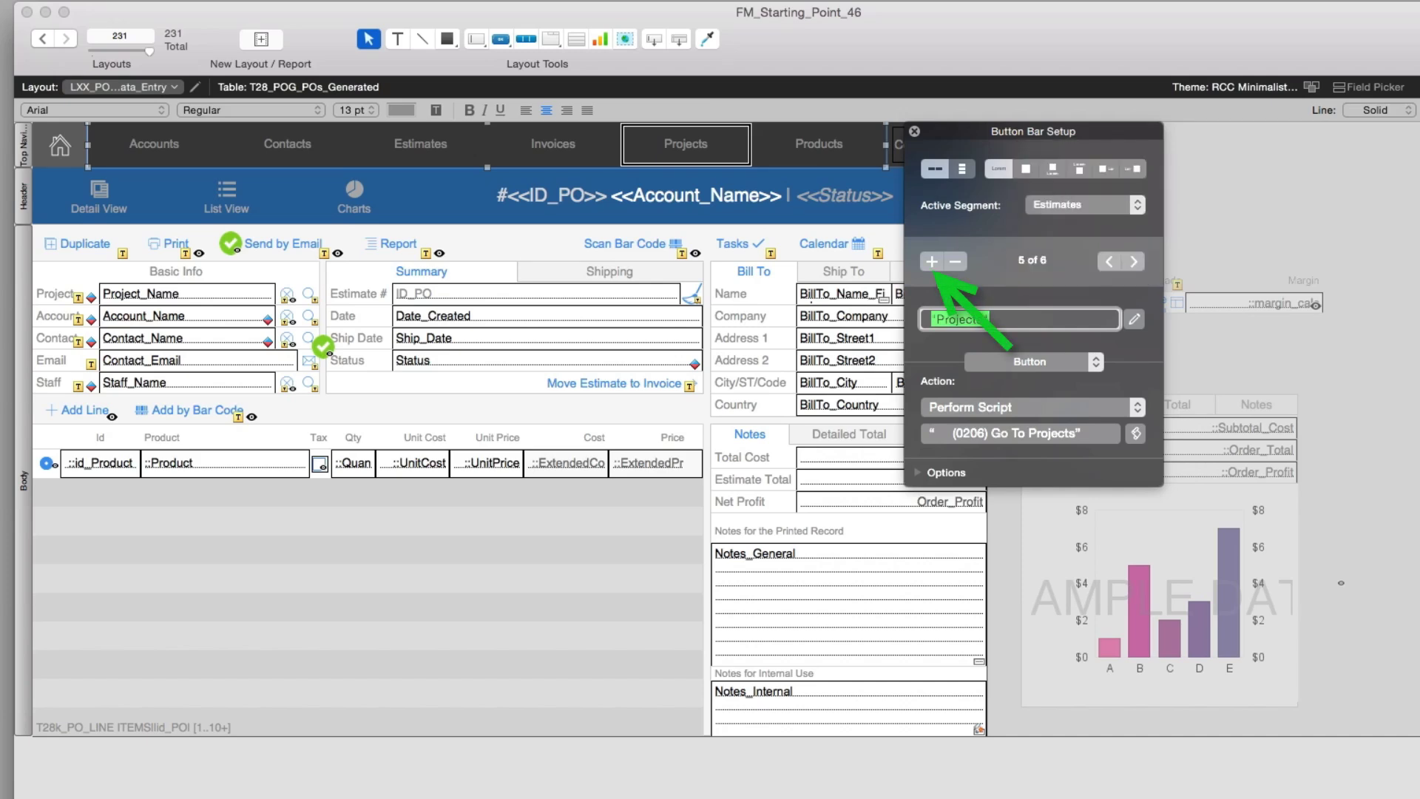
click(932, 261)
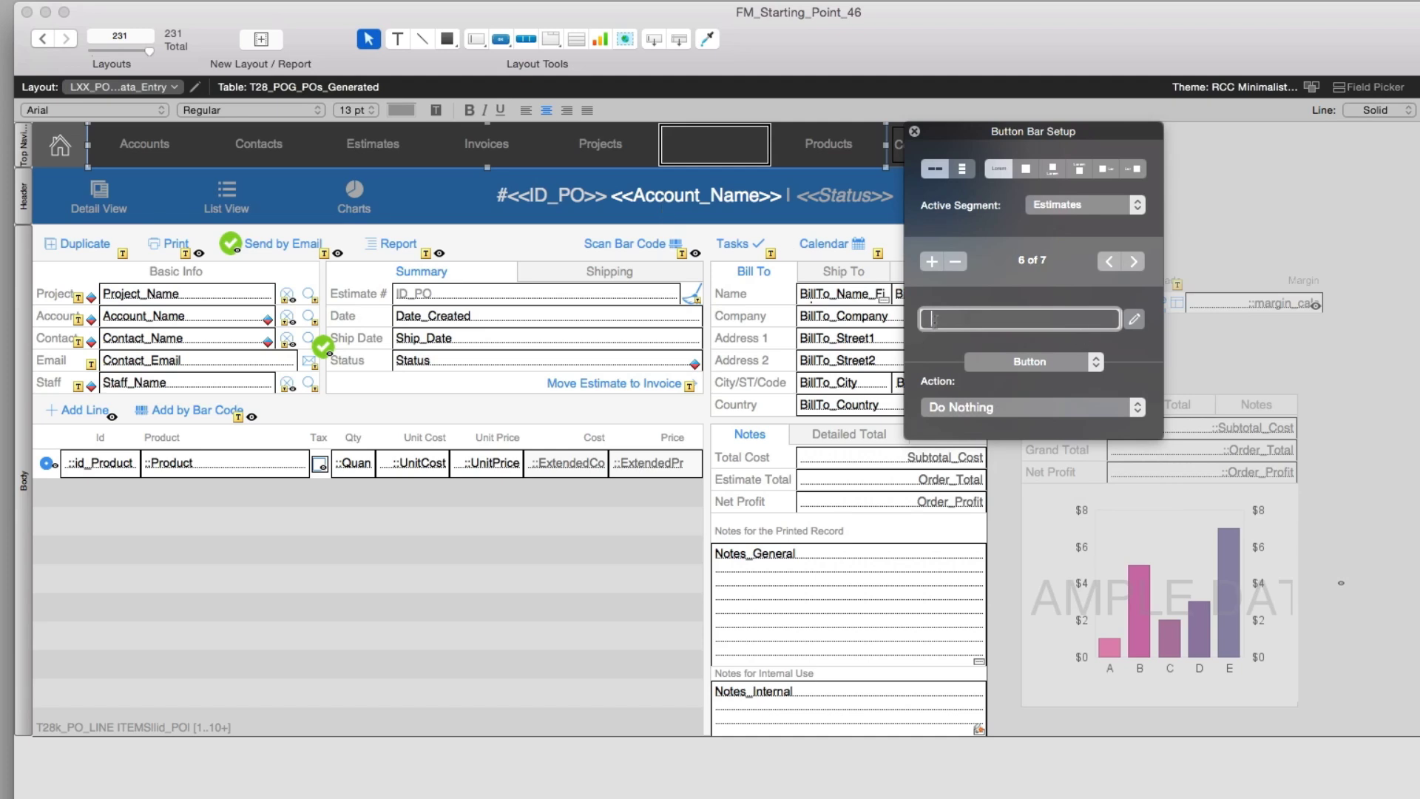
text(PO's Generated)
double_click(988, 314)
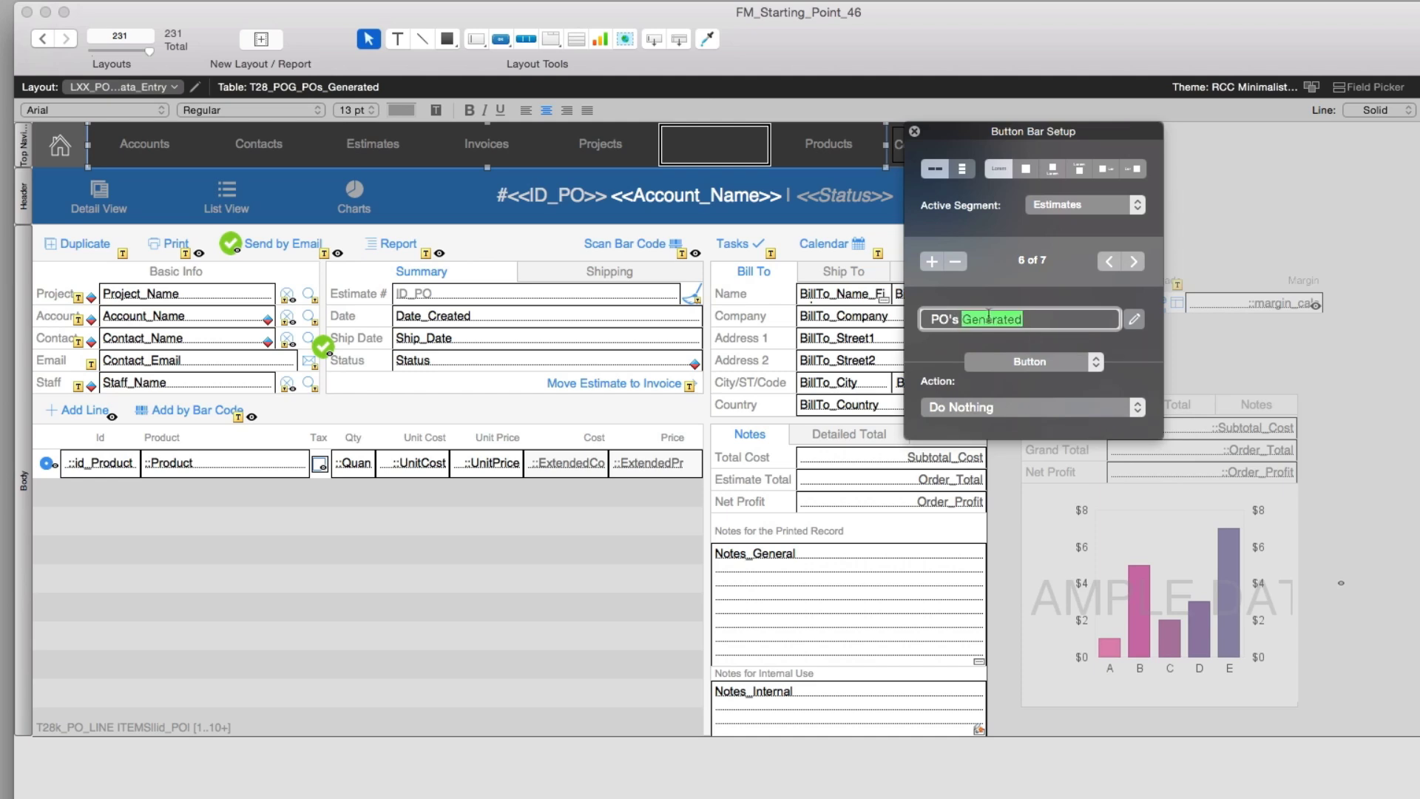
key(BackSpace)
key(BackSpace)
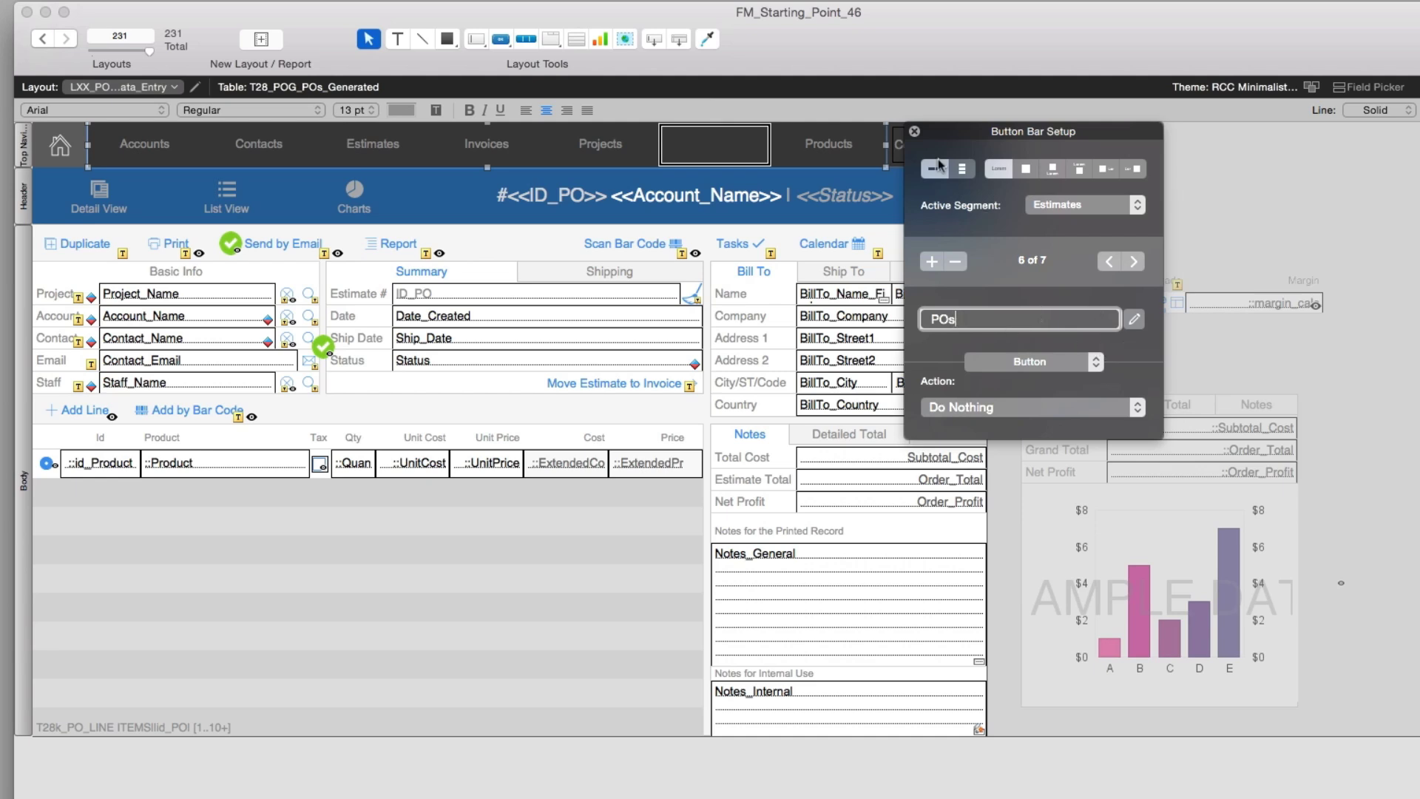
key(Return)
Make POs the active segment of the navigation button bar and close its setup.
click(1085, 206)
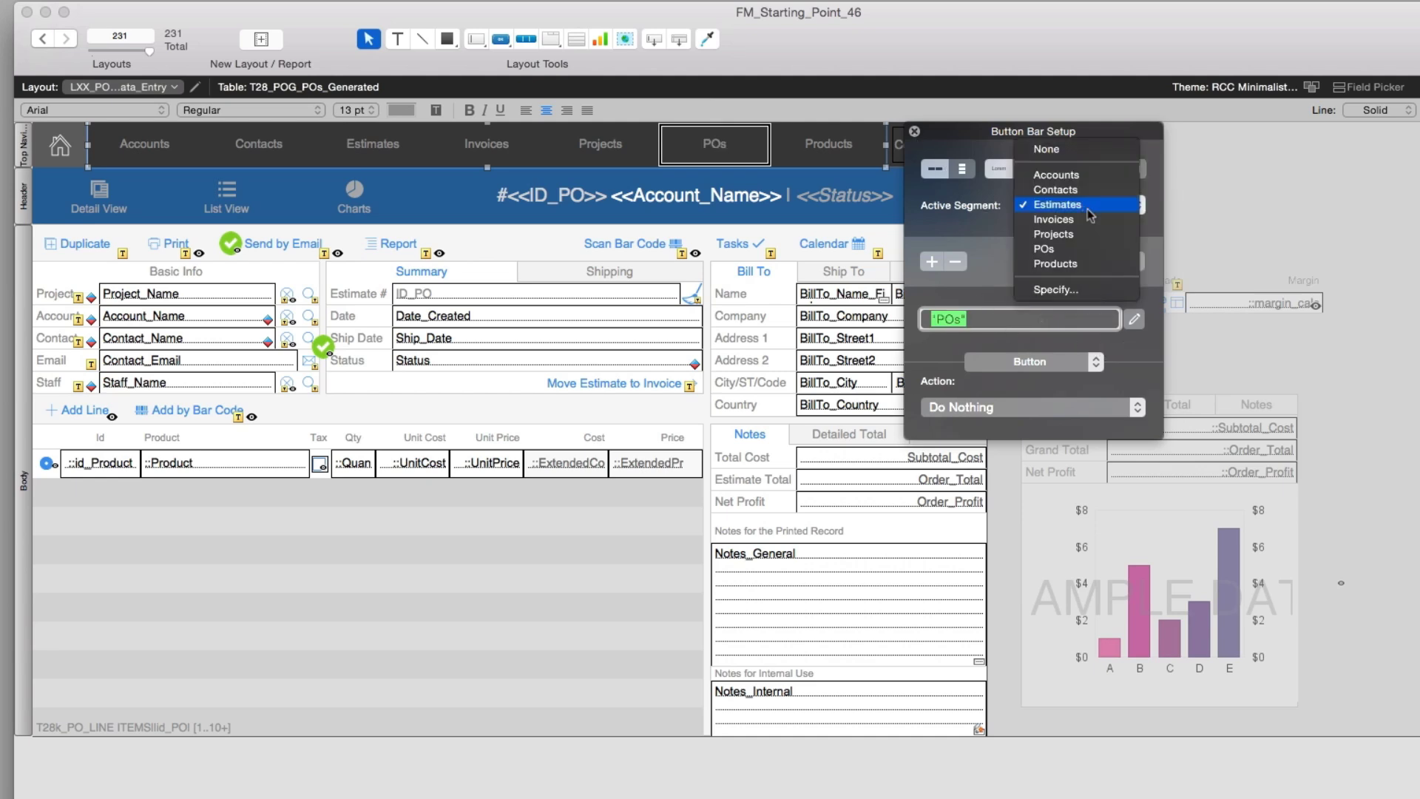
click(1087, 251)
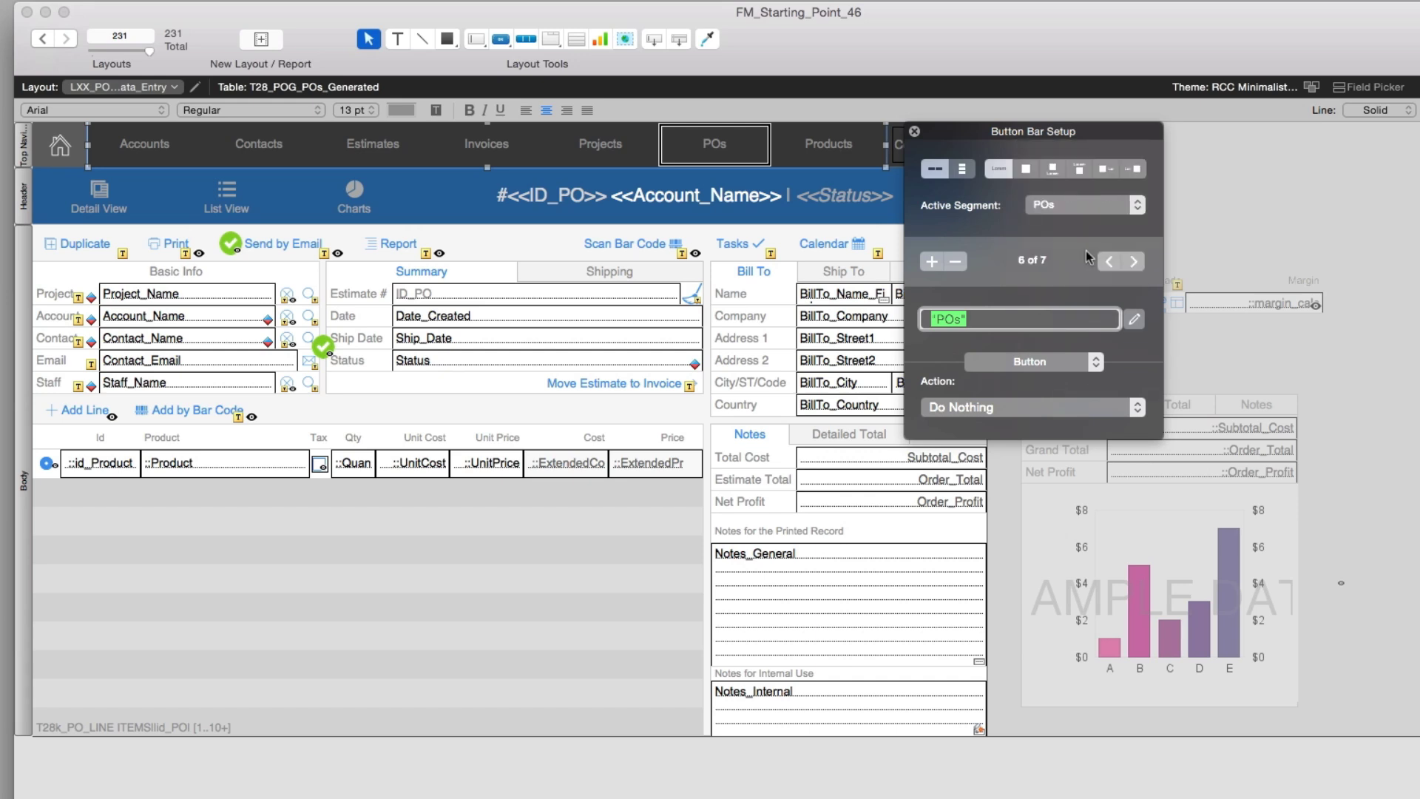
click(915, 132)
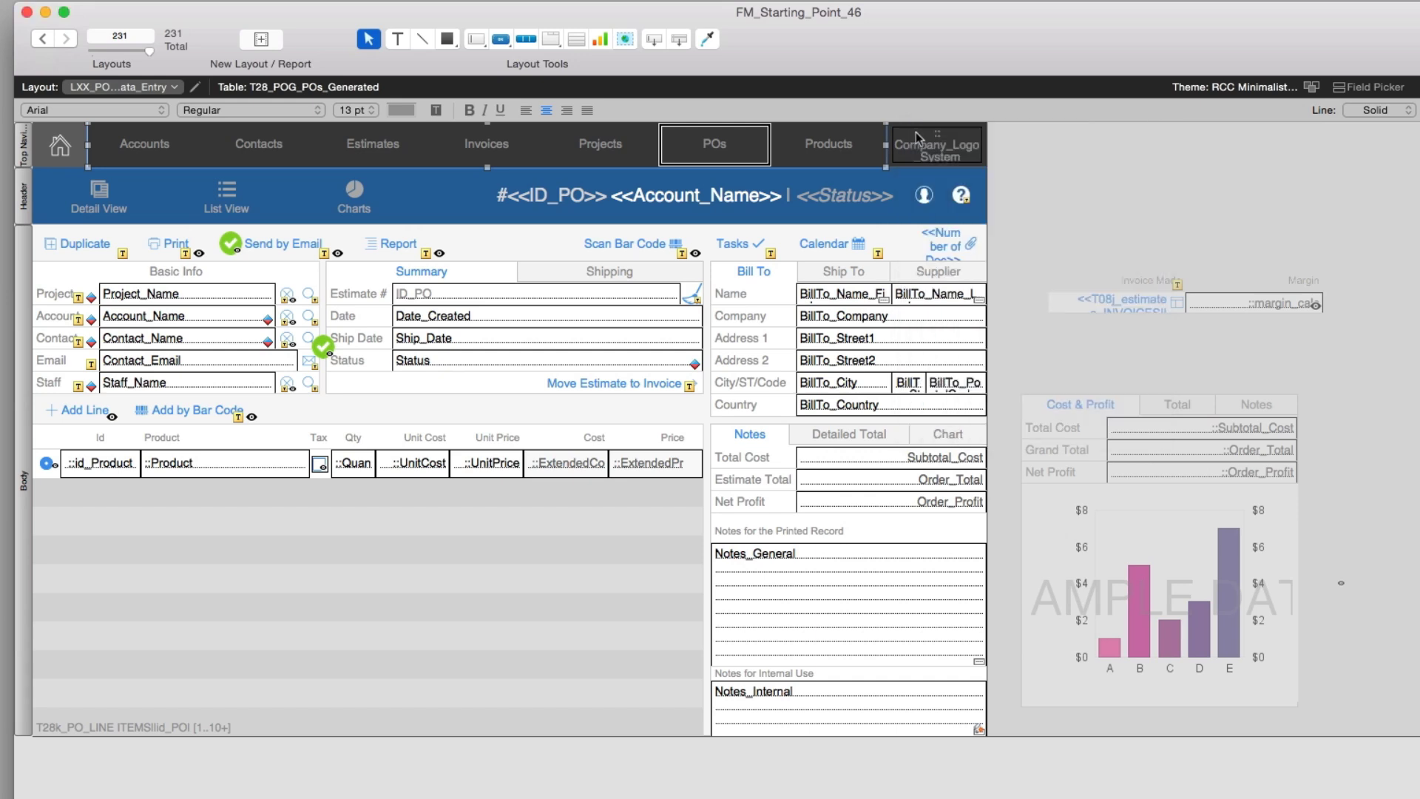
Return to Browse mode, shrink the window, and check navigation from the home screen through the PO's Issued button.
key(super+b)
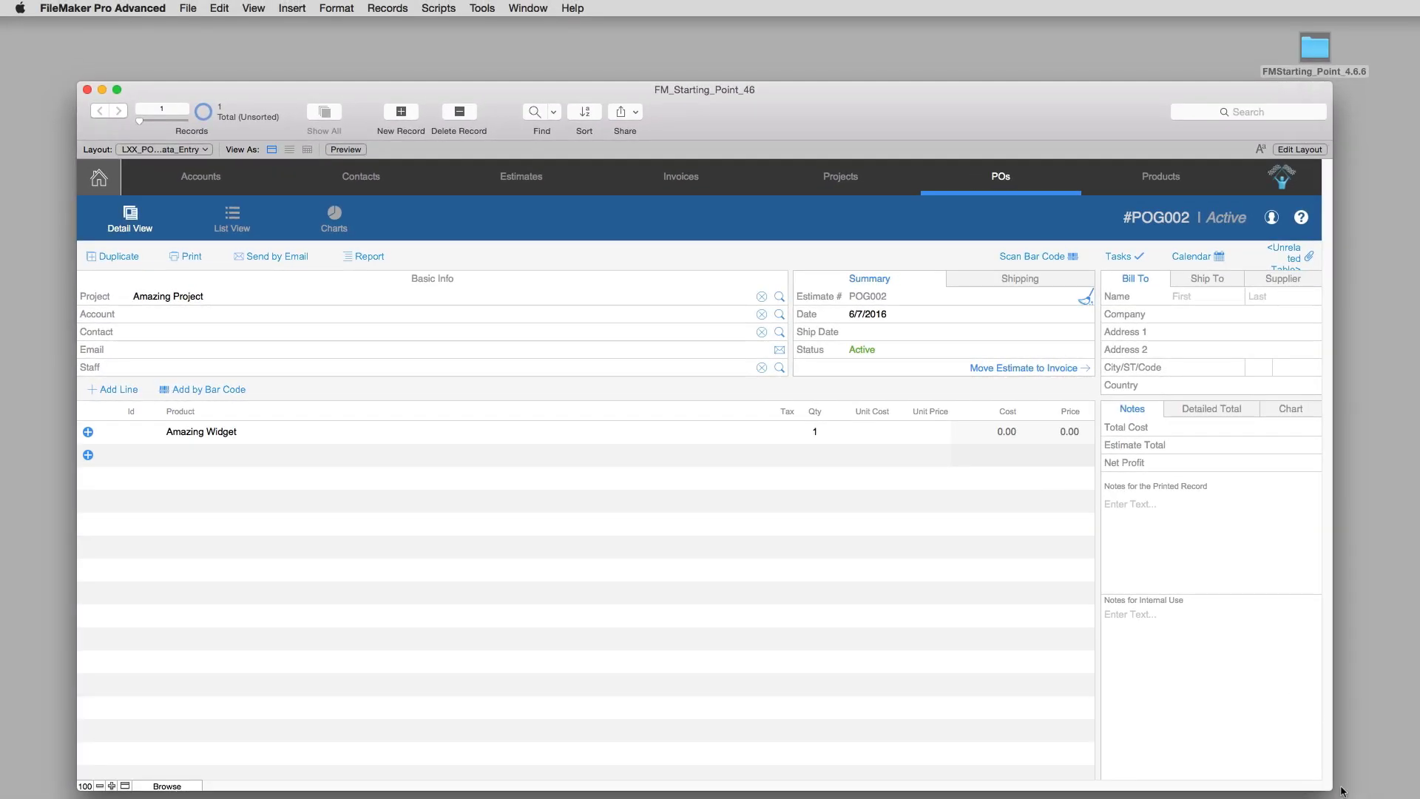
drag(1329, 781, 1235, 726)
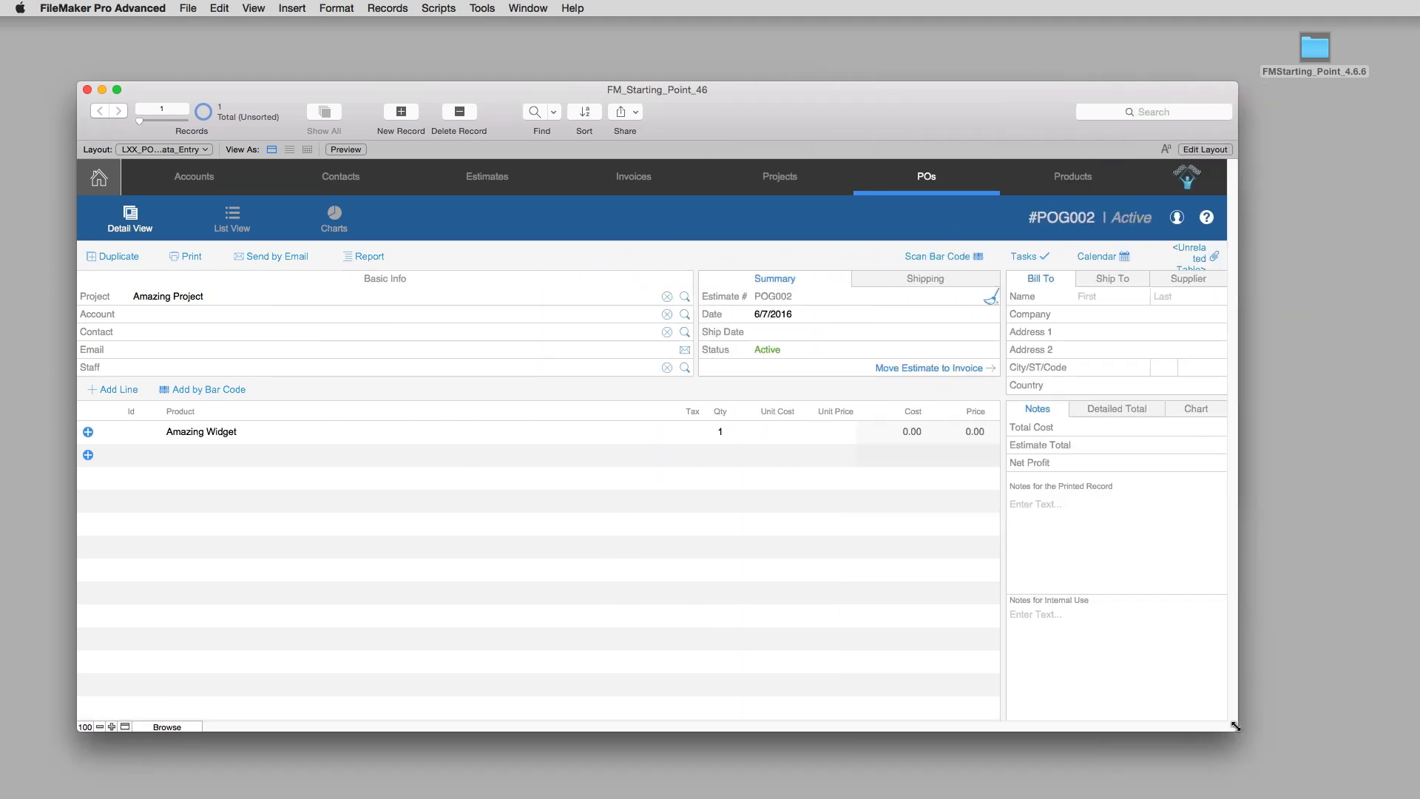
click(117, 184)
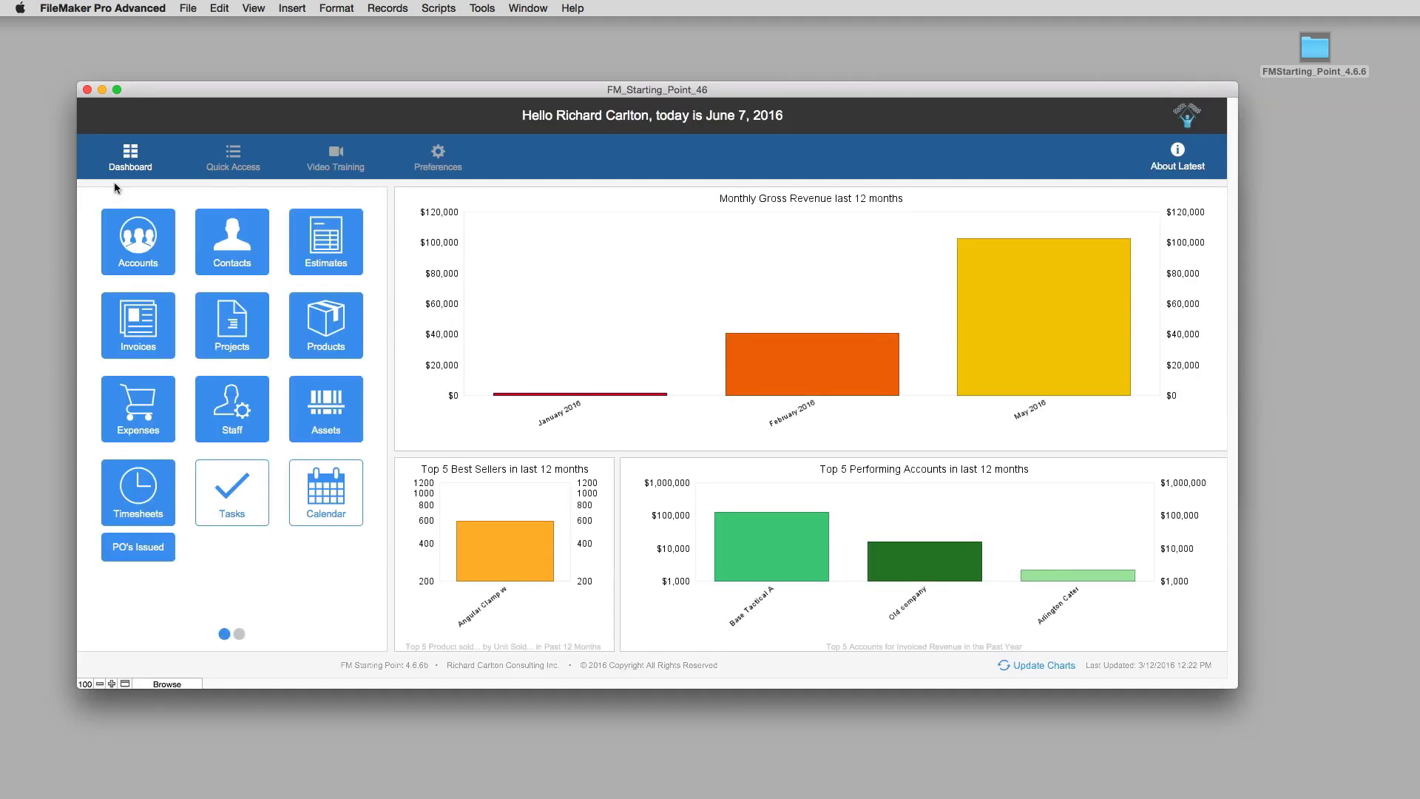
click(132, 551)
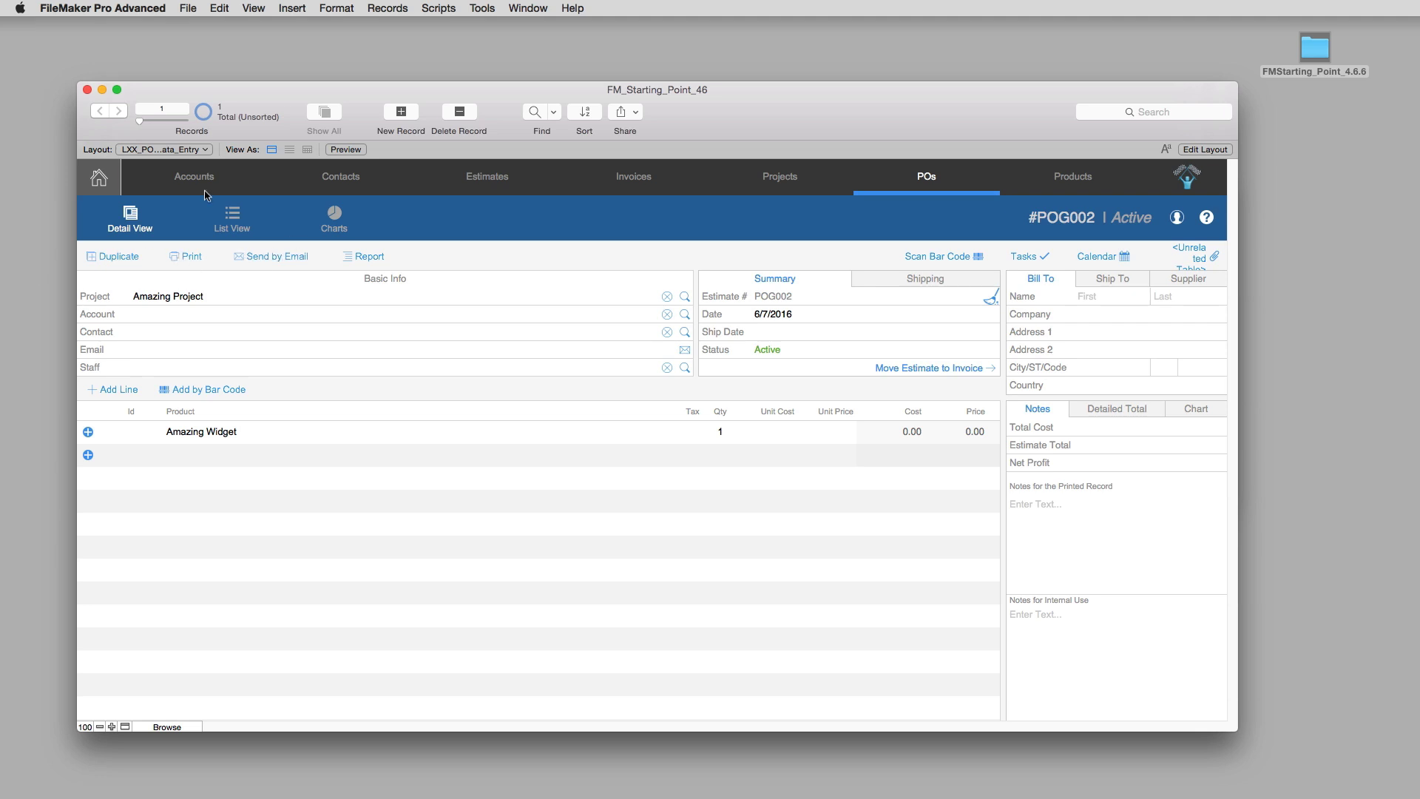
Test the purchase order's List View link and look through the Estimates layouts under Mouse Layouts.
click(227, 224)
click(184, 151)
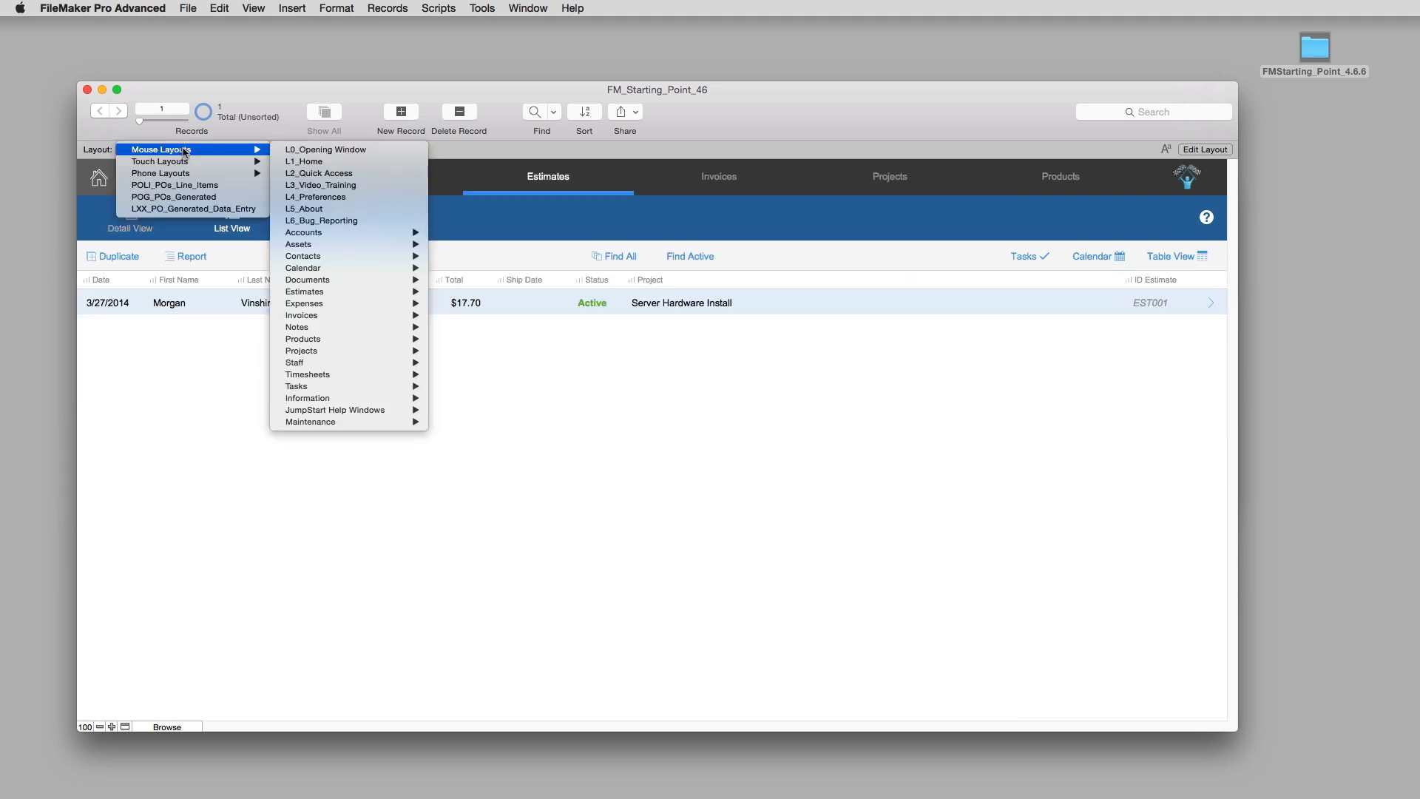
mouse_move(336, 294)
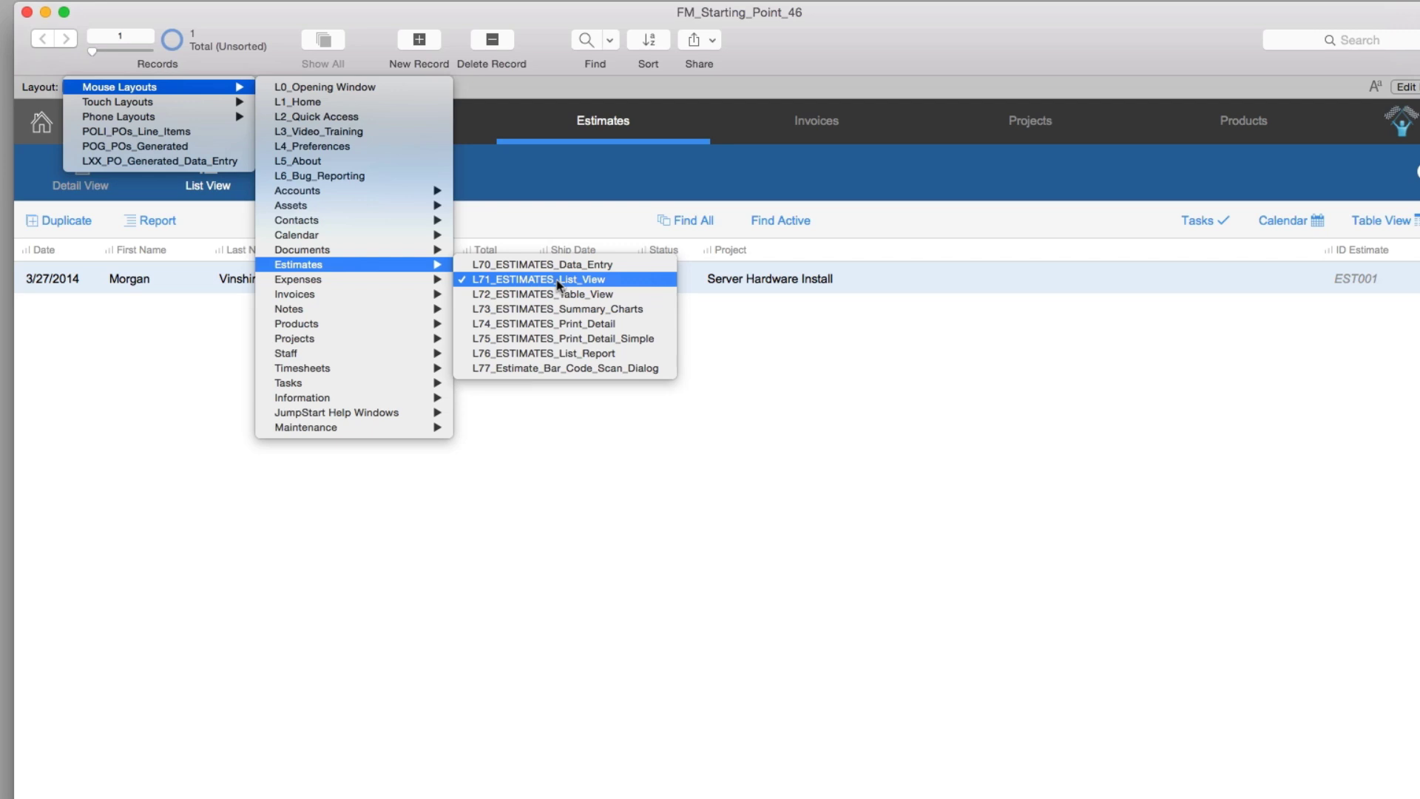
click(620, 457)
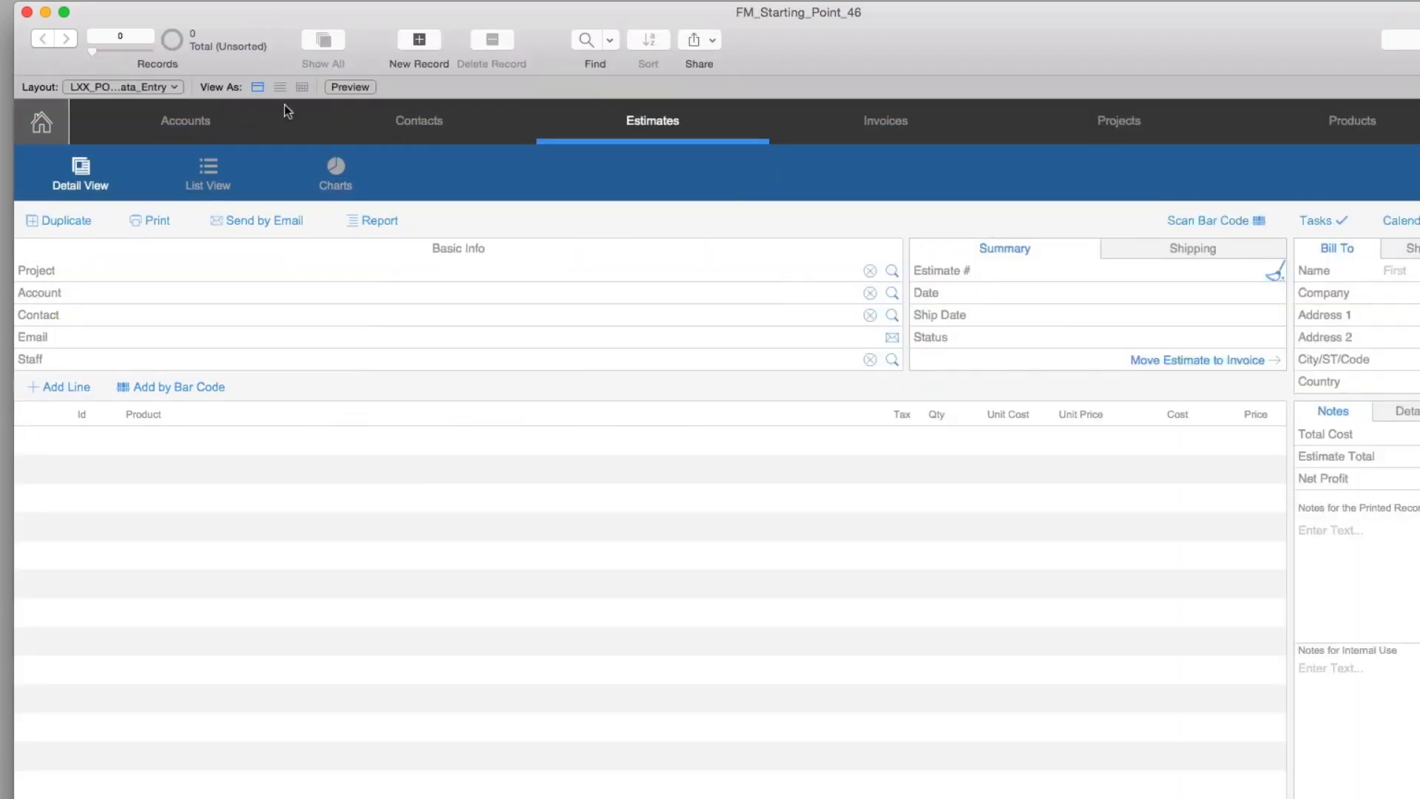
Create a new purchase order record with "Amazing Project" as its project.
click(419, 40)
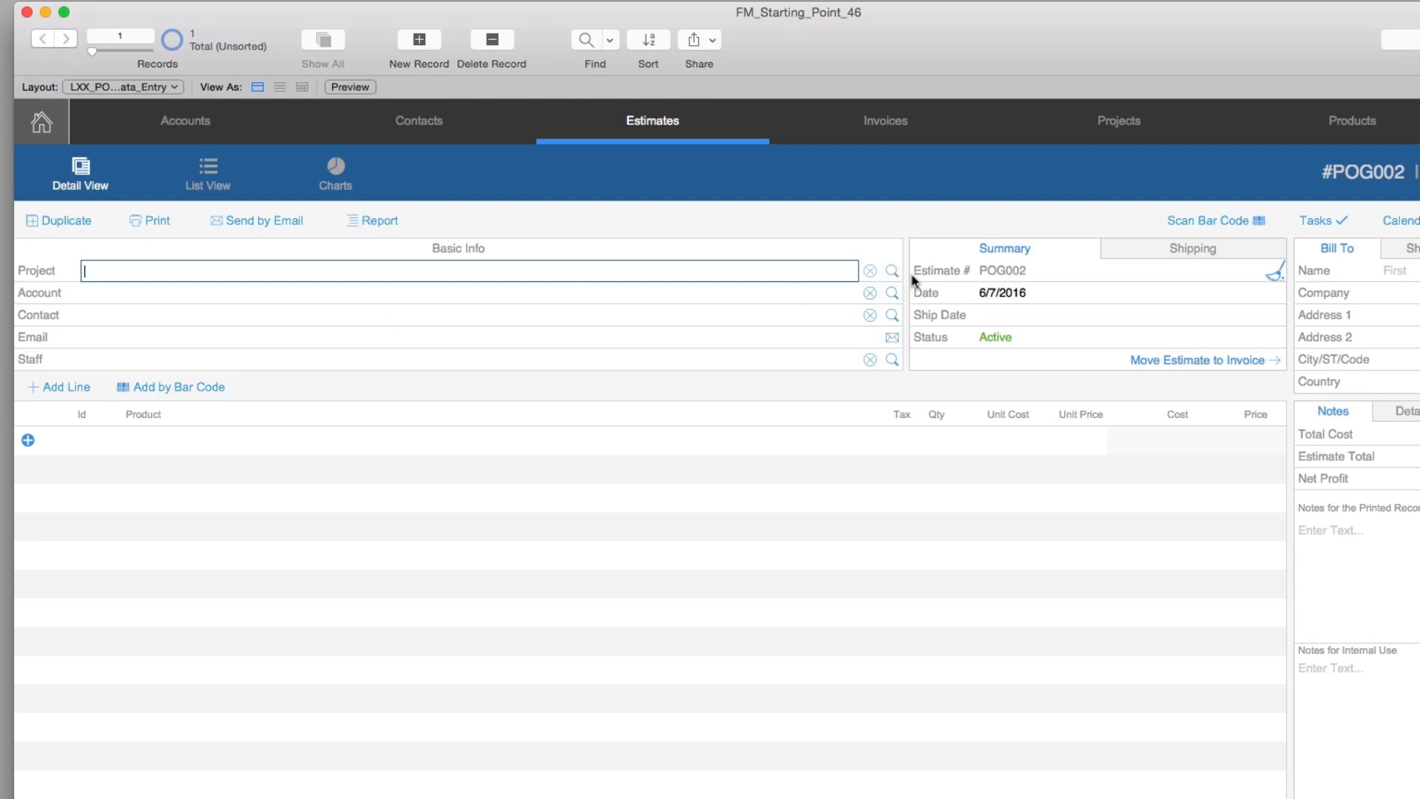
text(Amazing Project)
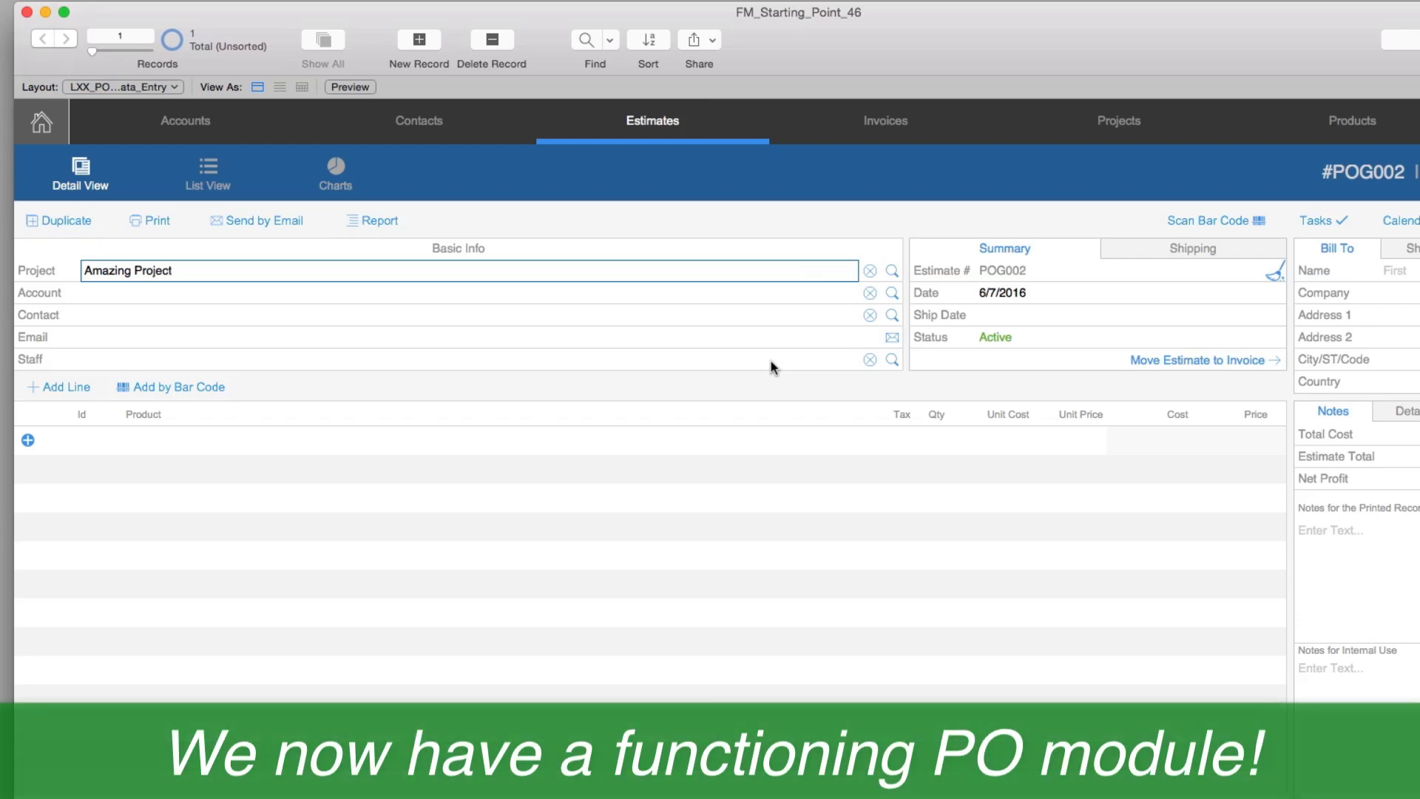
click(75, 387)
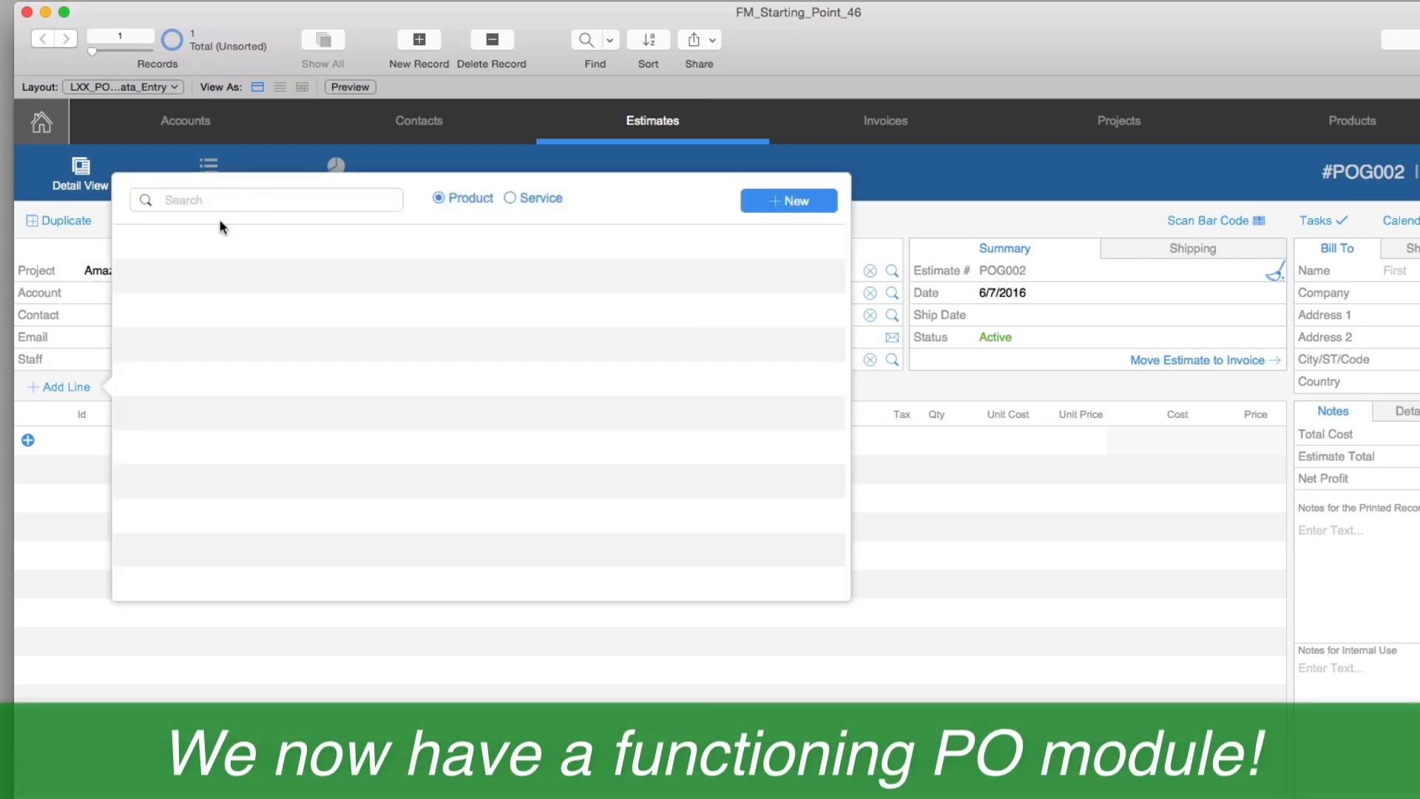
click(555, 708)
Enter "Amazing Widget" as the product on the purchase order's first line item.
click(133, 438)
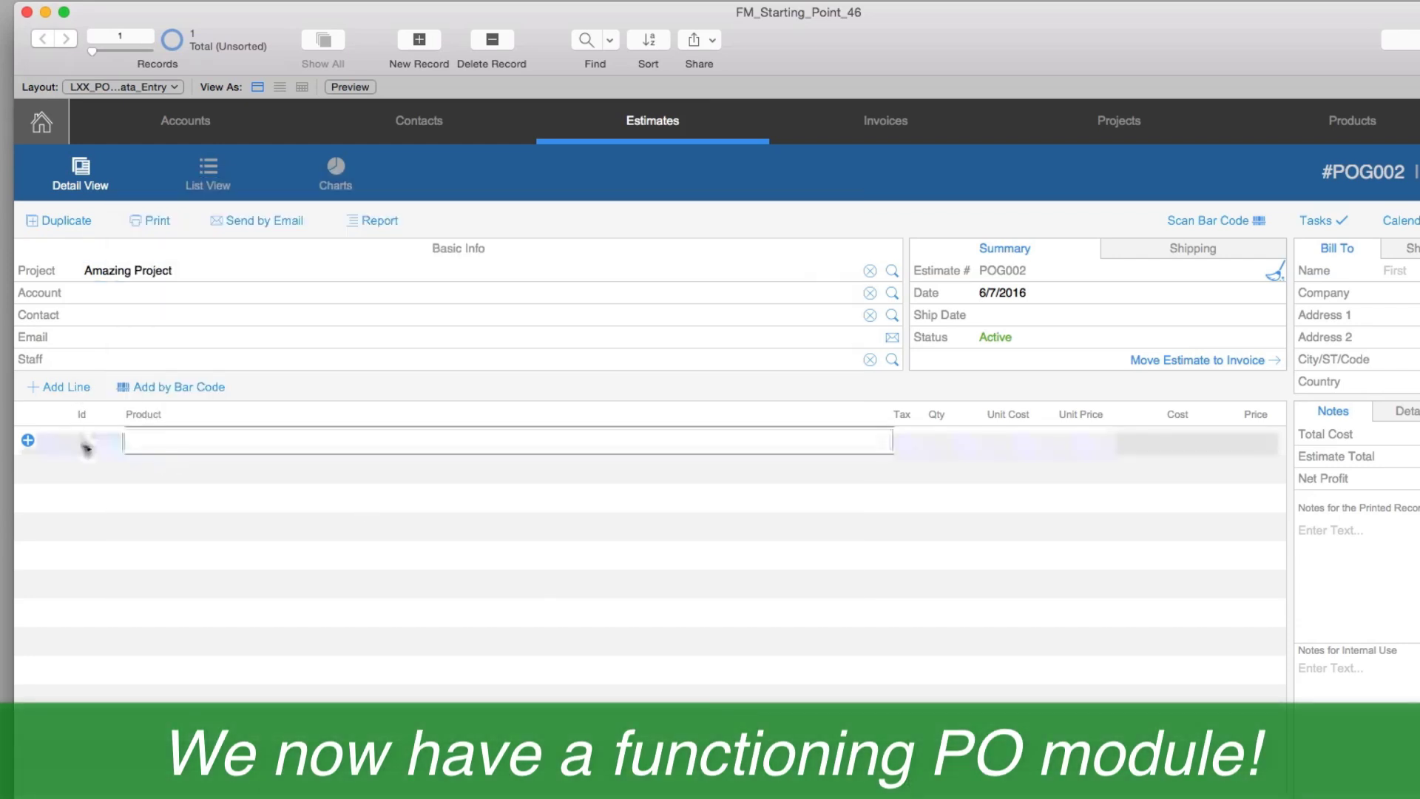
click(185, 442)
text(asdfasdfsdf)
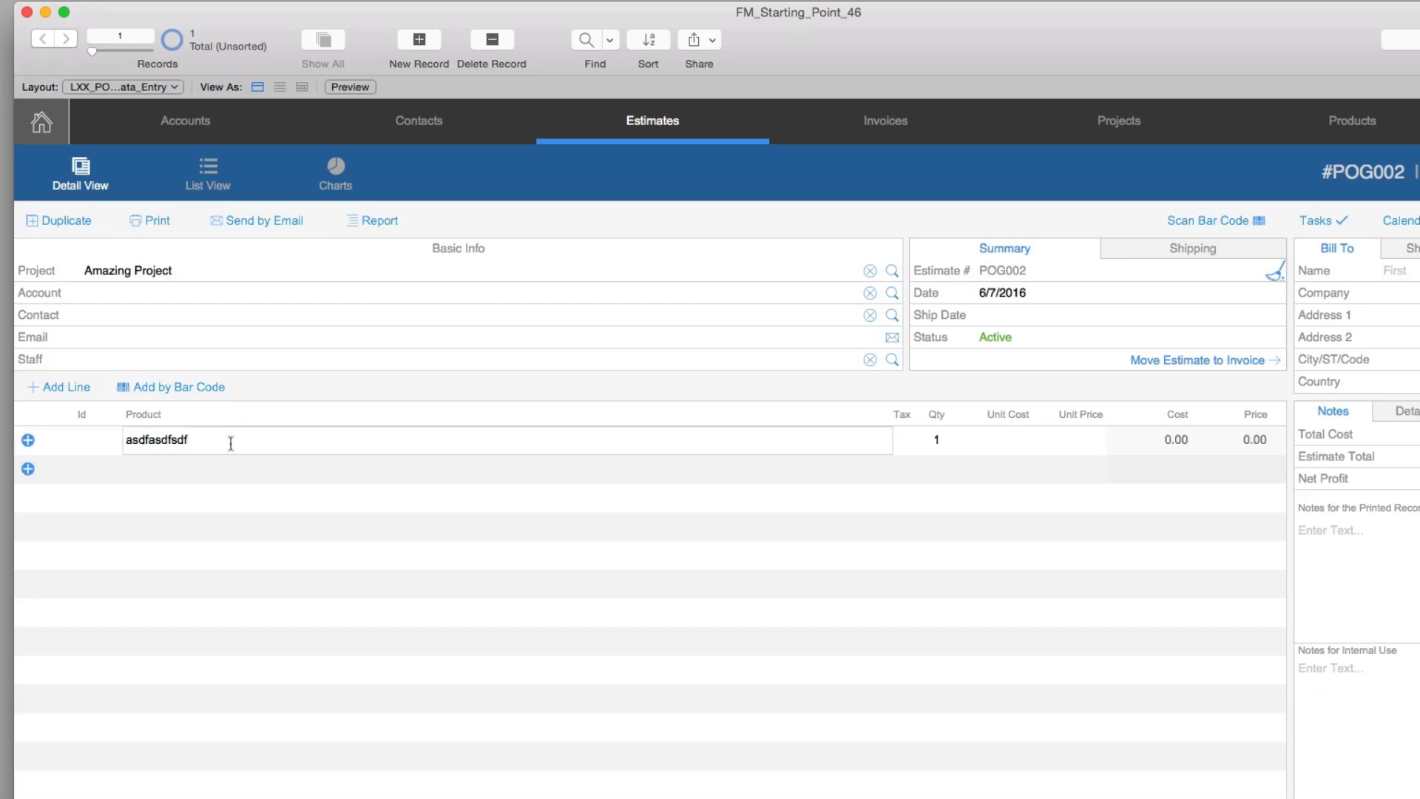
click(230, 443)
key(super+a)
text(Amazin)
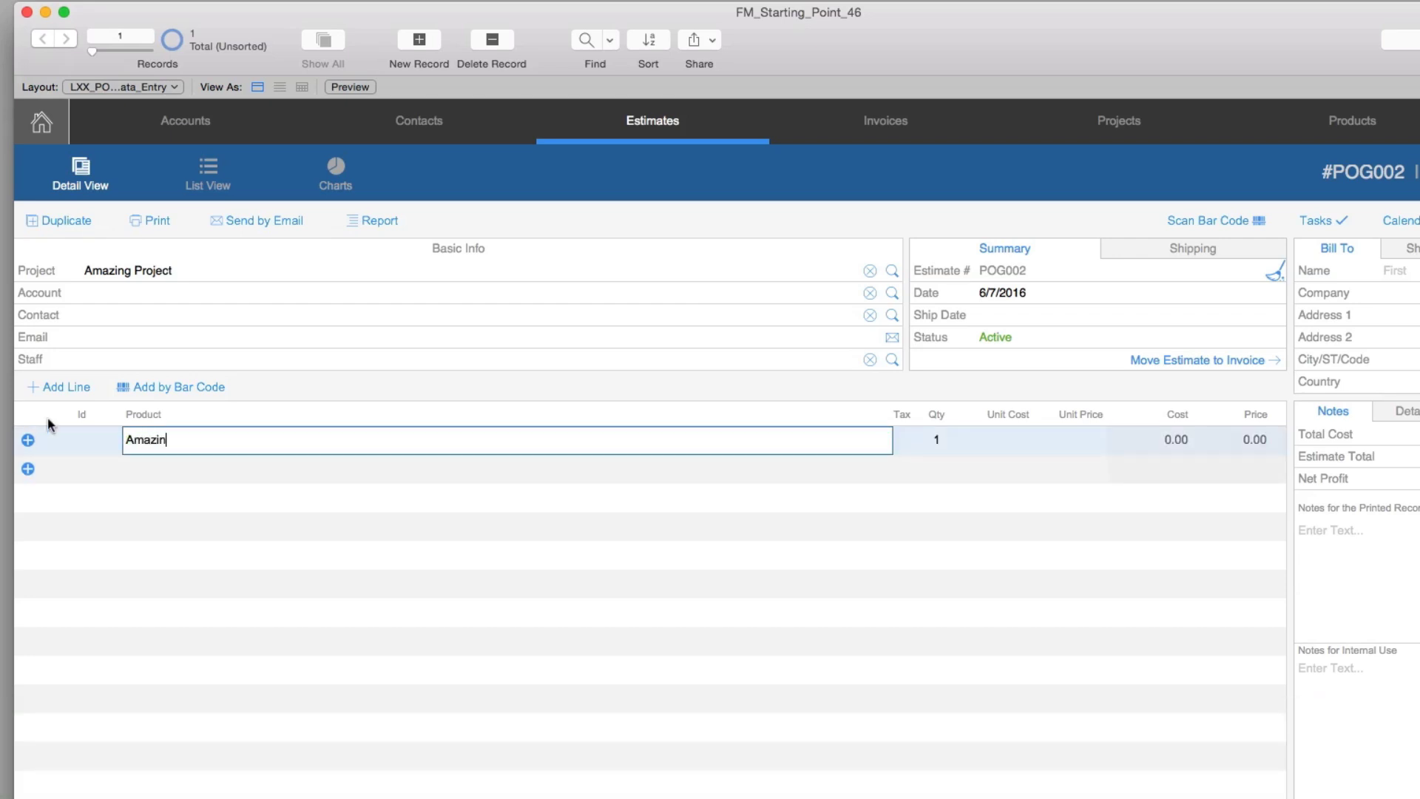
text(g Widget)
click(263, 417)
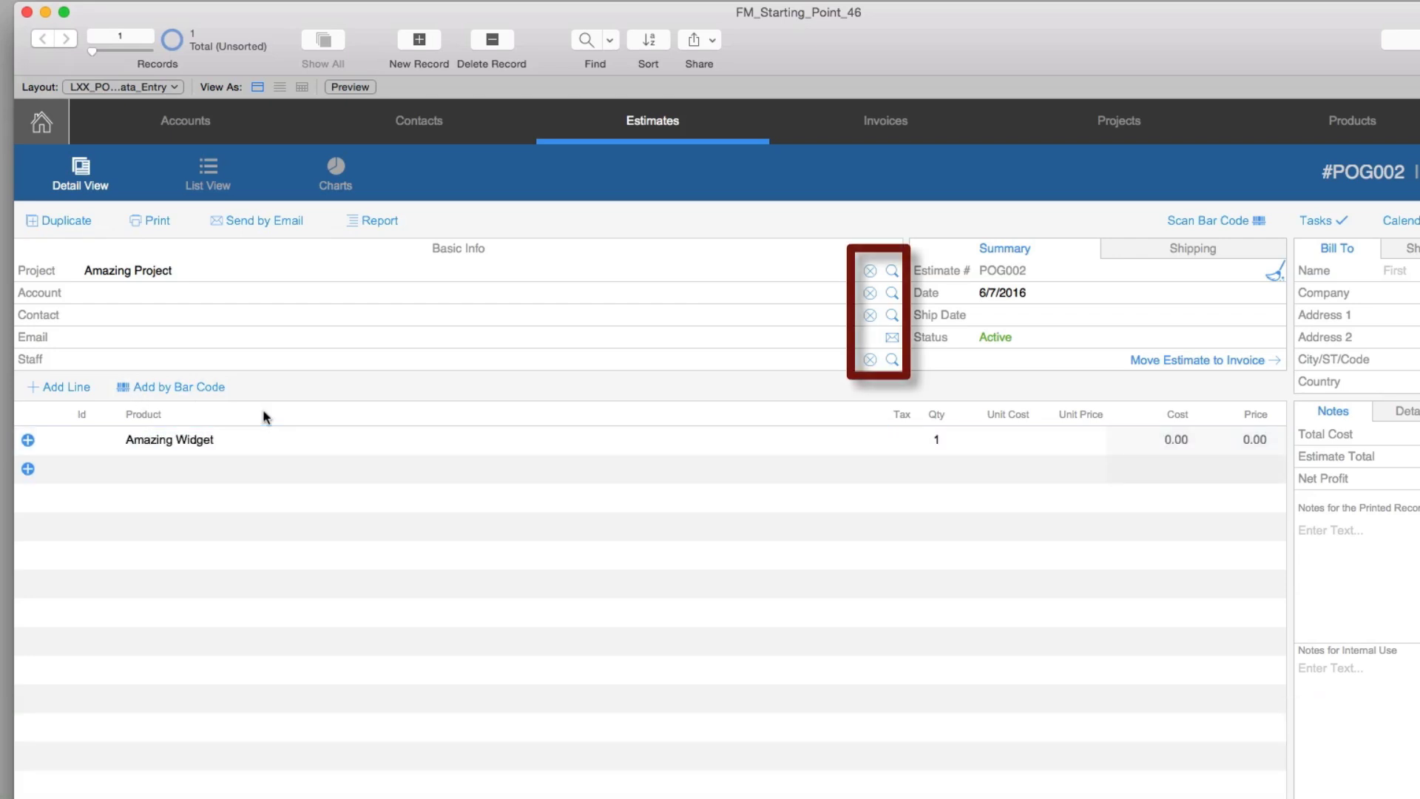
click(164, 473)
click(50, 444)
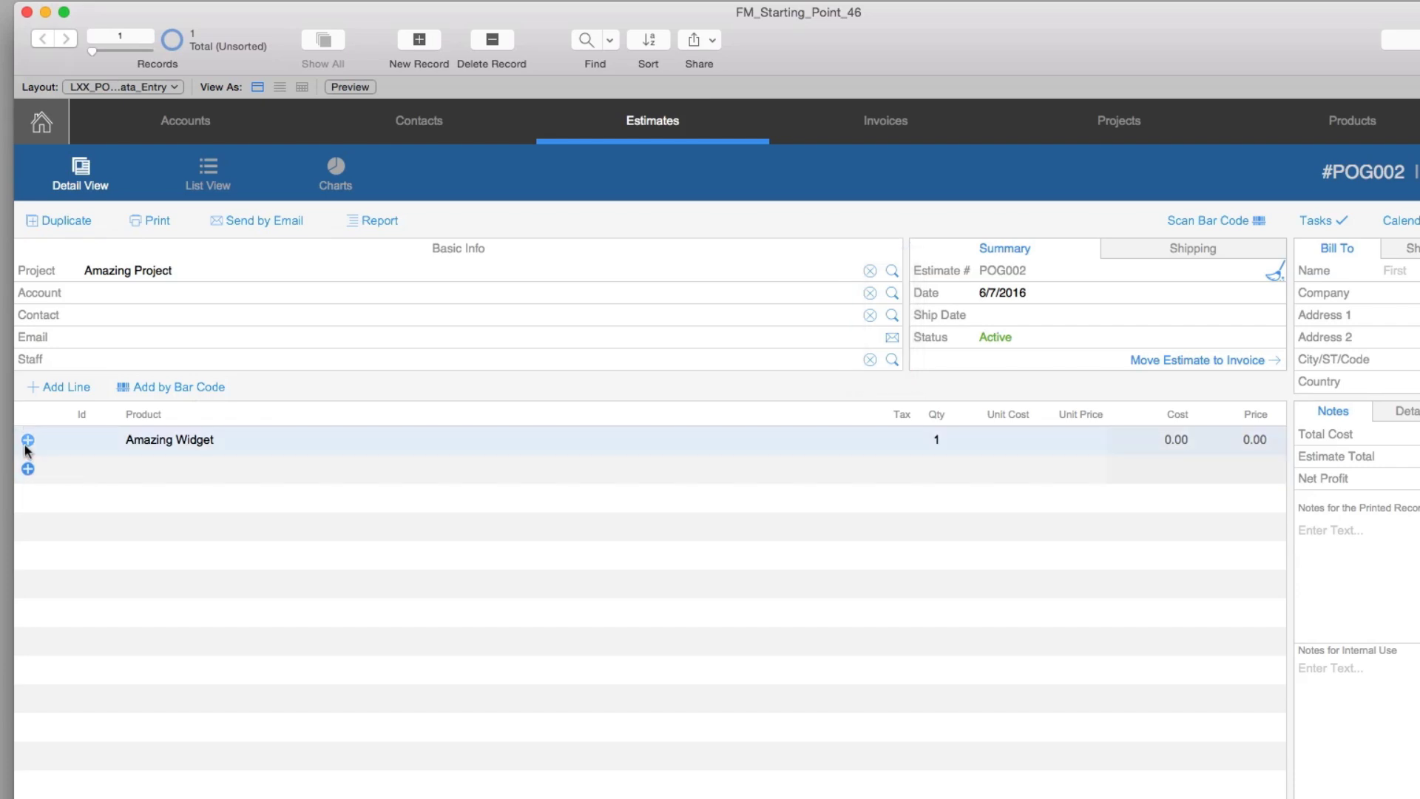
Start a new product from the Add Line window, named "Amazing Widget 2" with a cost of 50.
click(59, 387)
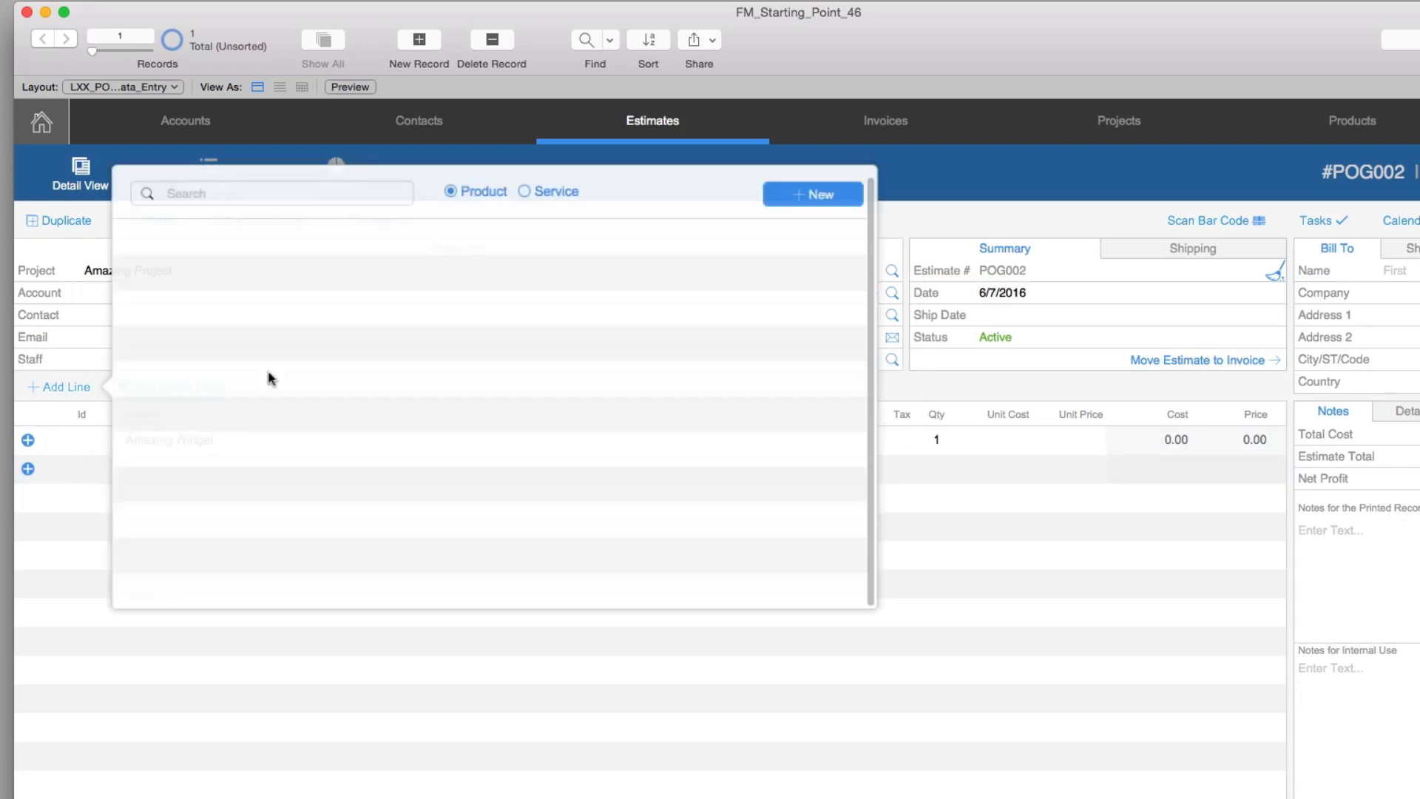
click(769, 199)
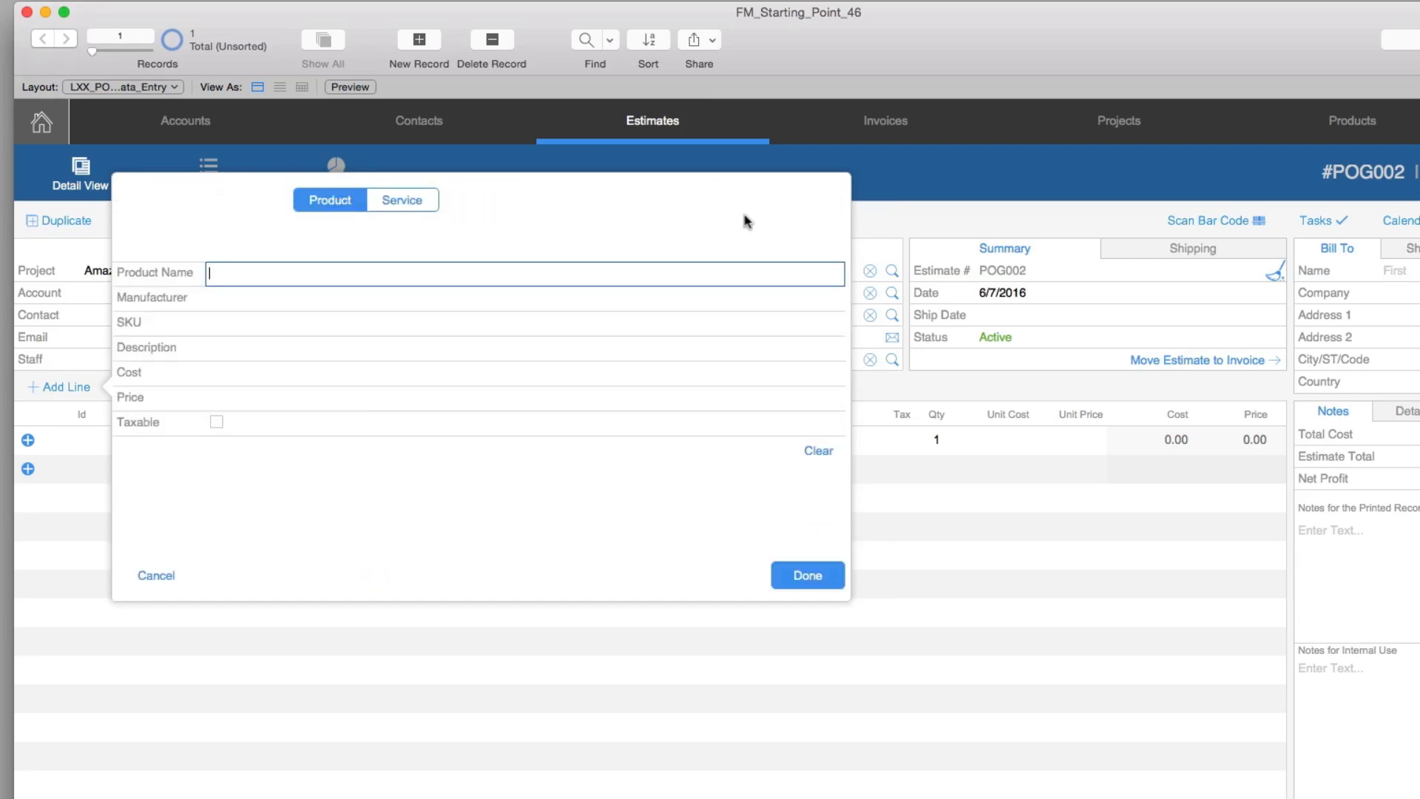
text(Amazing Widget 2)
click(270, 375)
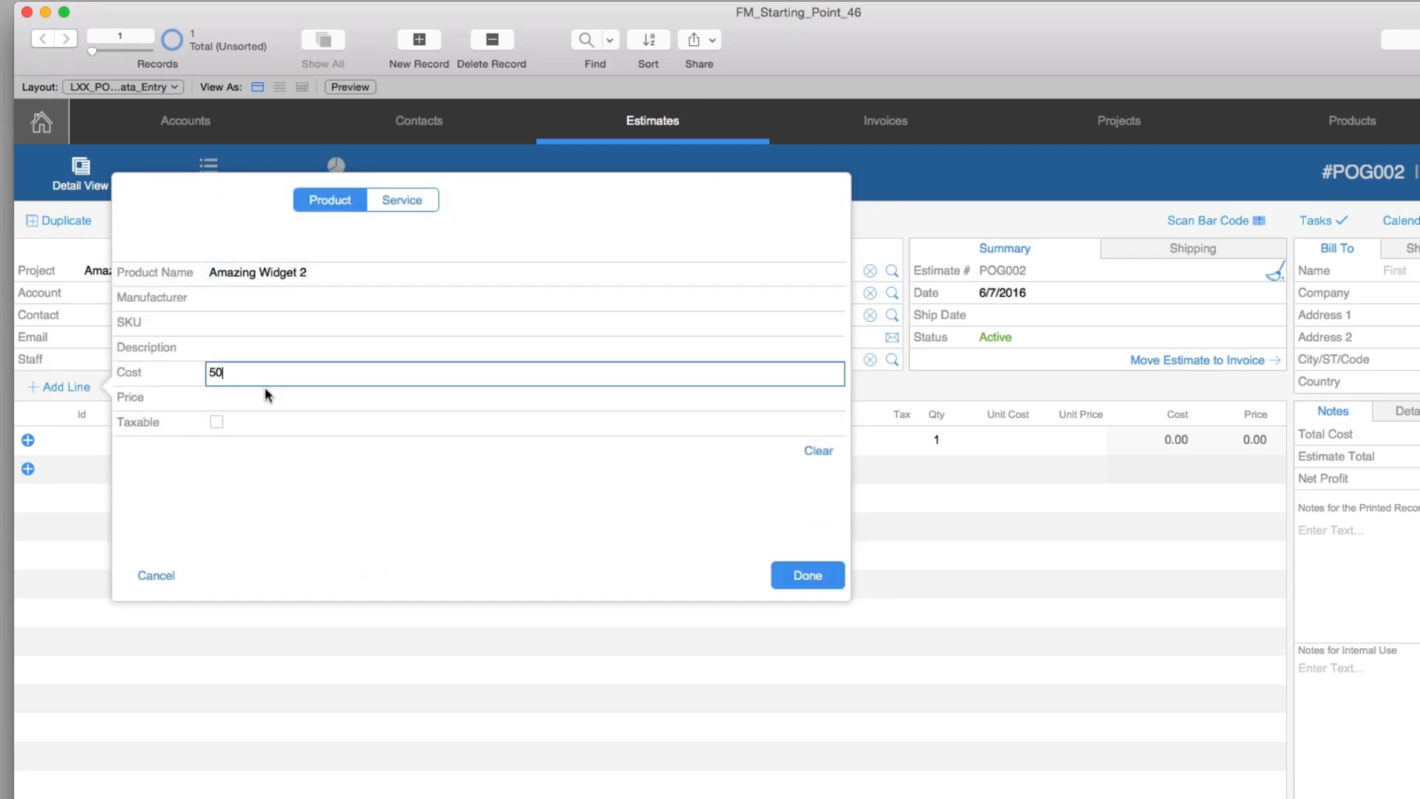
click(263, 397)
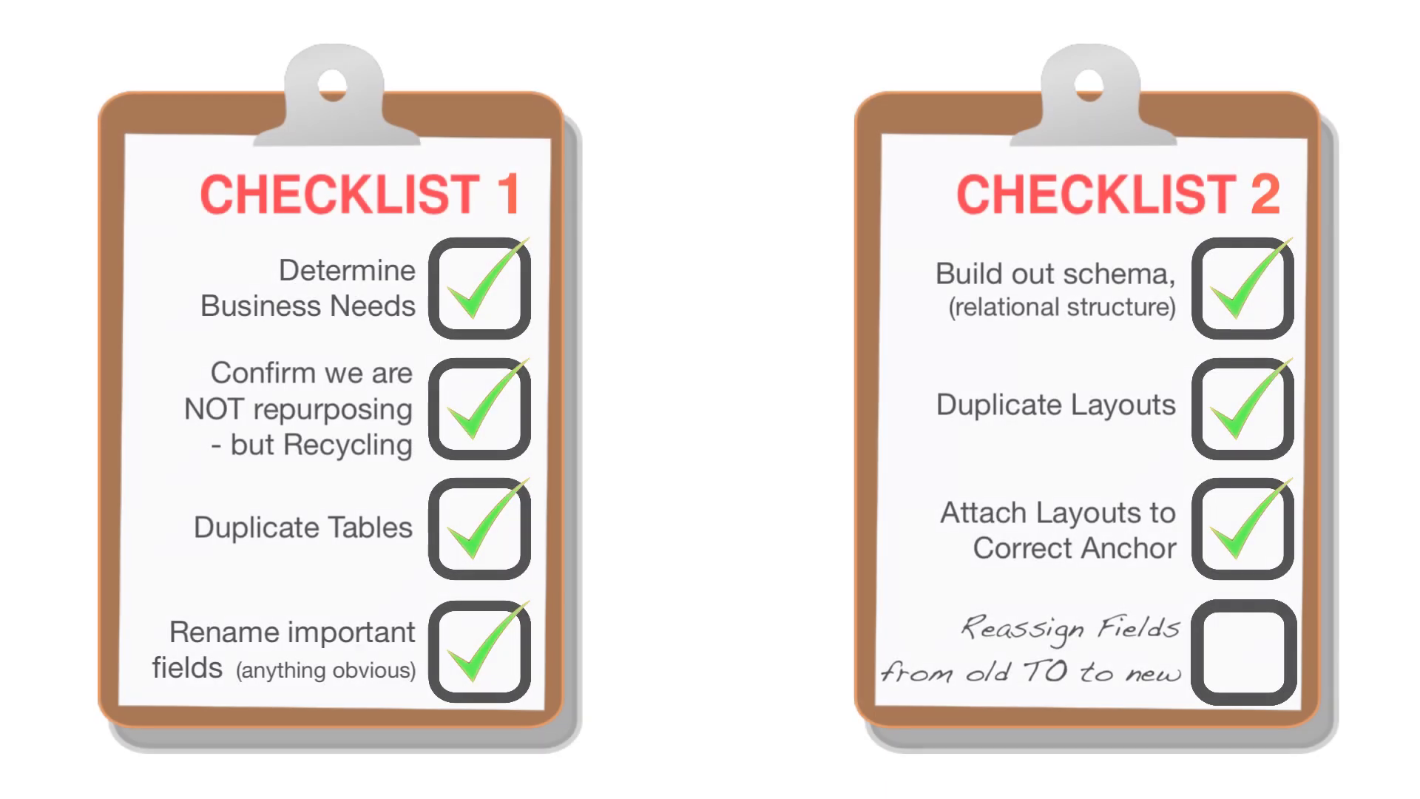